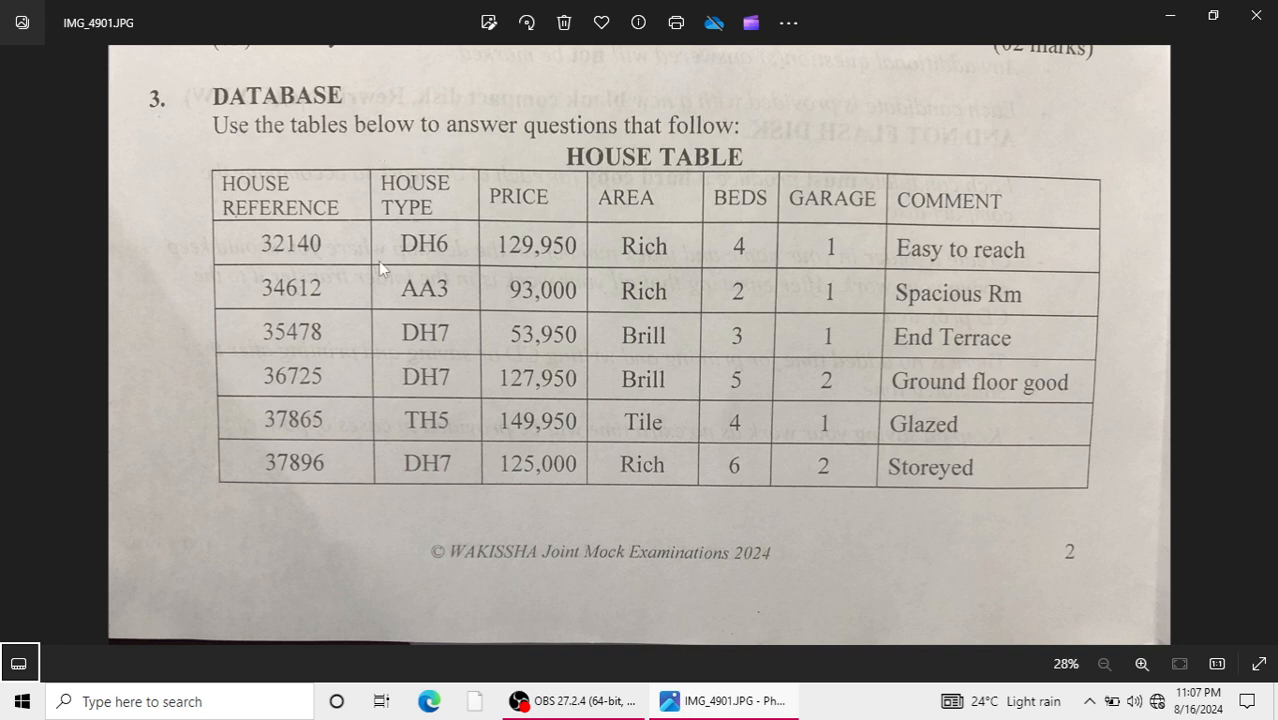
# Examine the house table, owner table and questions in the exam photos and the contents of the S6 WAKISHA PAPER3 folder.
pyautogui.press('Right')
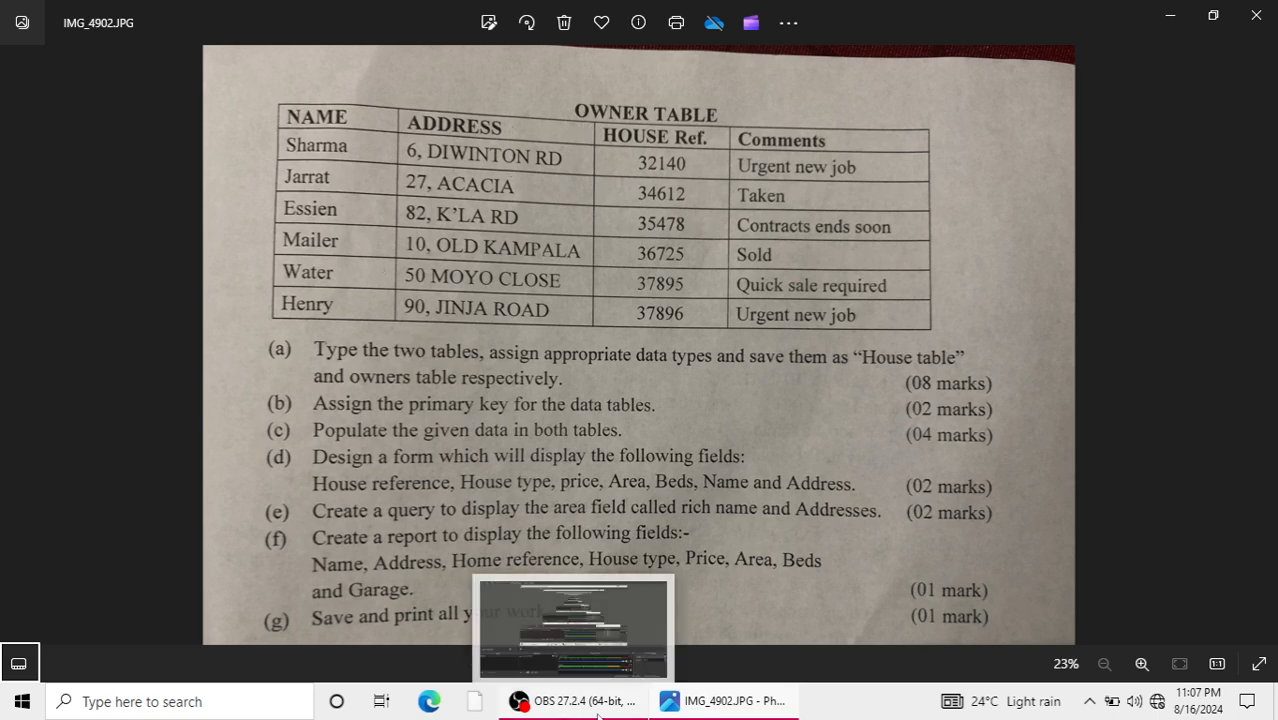
pyautogui.click(16, 350)
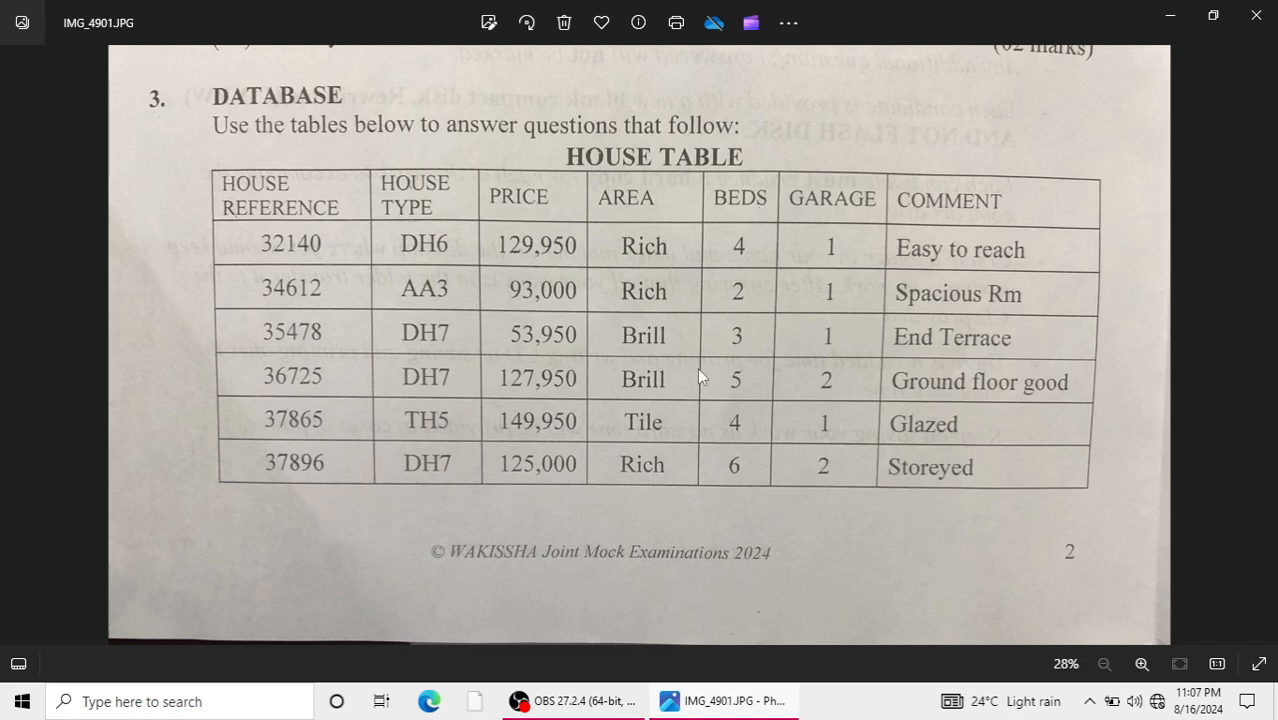
pyautogui.click(1259, 343)
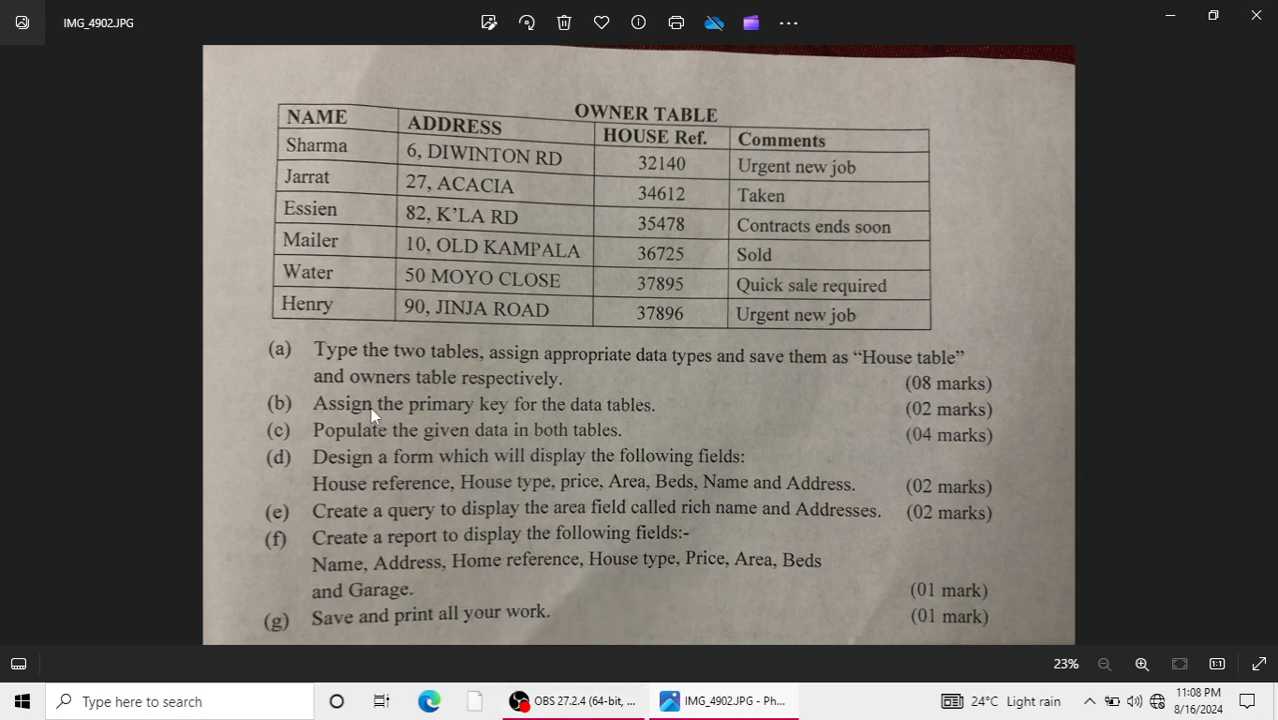
pyautogui.click(18, 345)
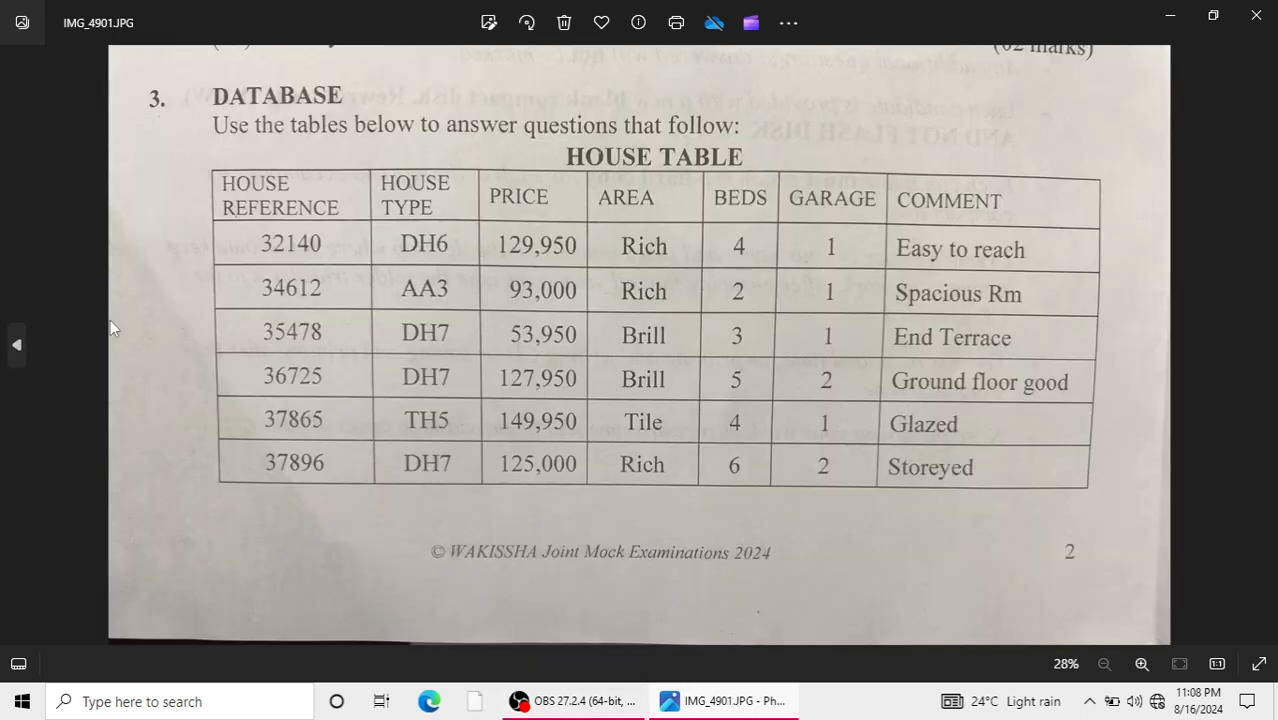
pyautogui.click(1261, 345)
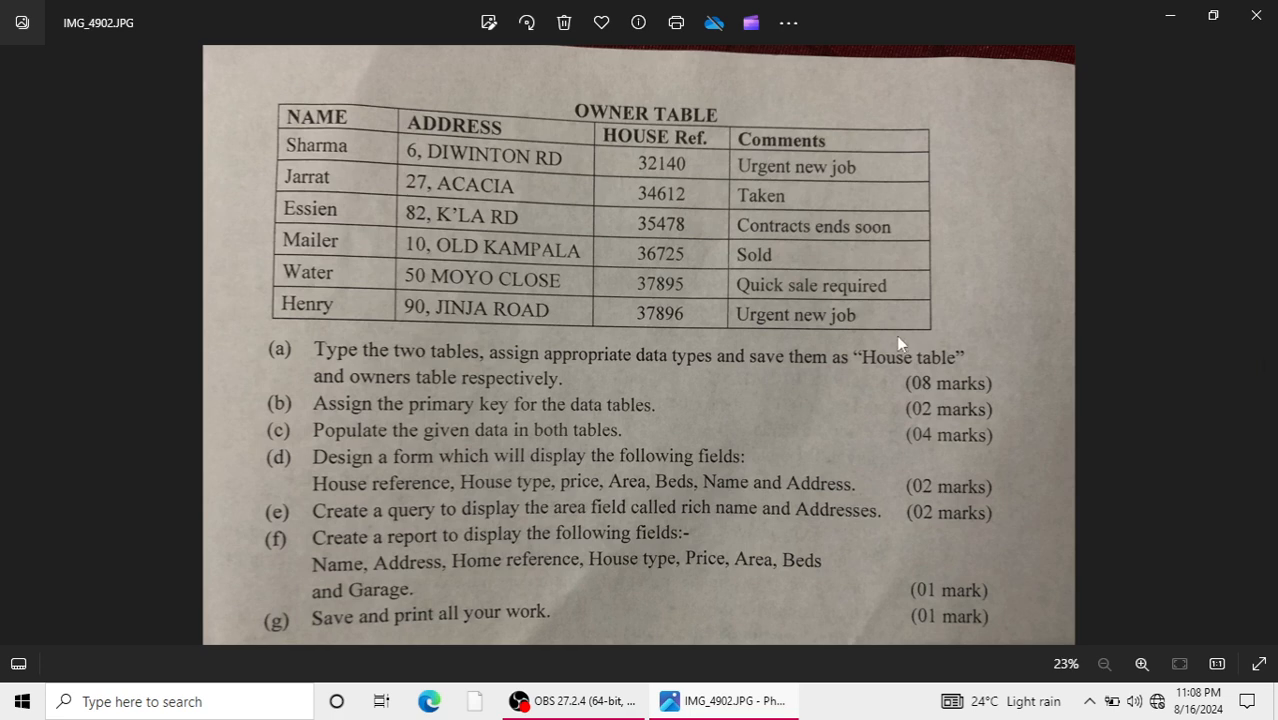
pyautogui.click(1173, 30)
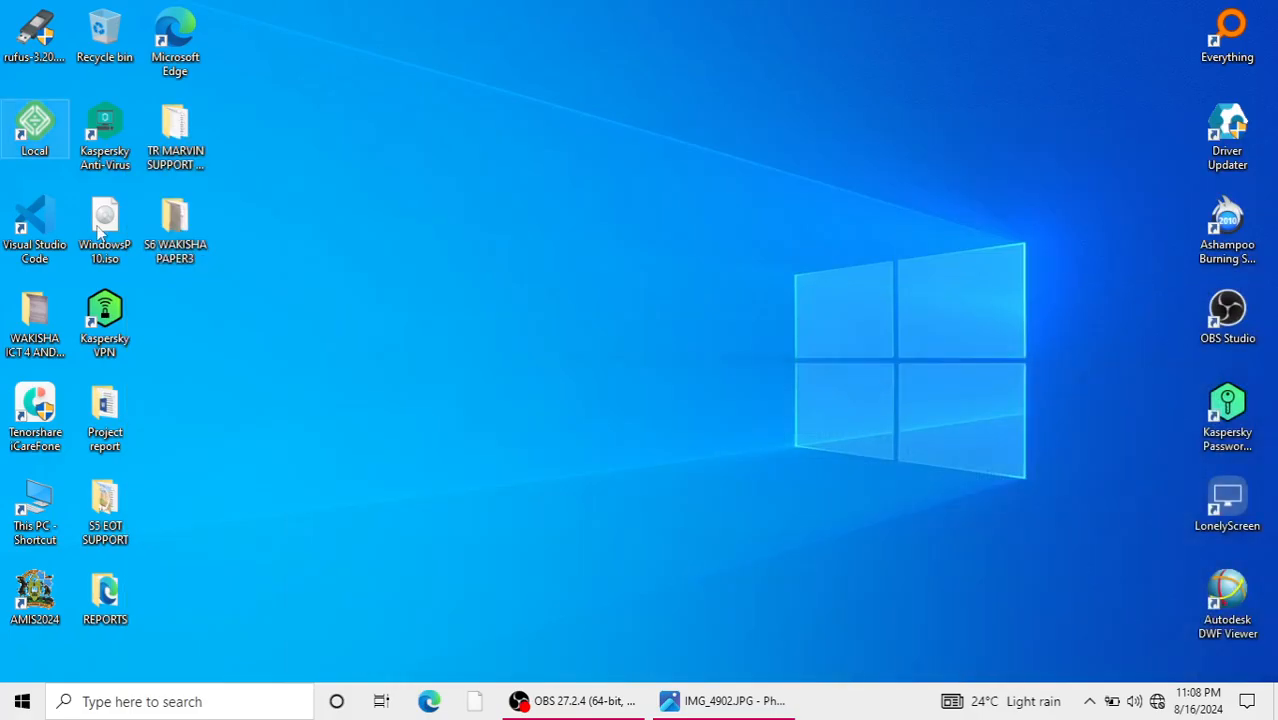
pyautogui.doubleClick(178, 230)
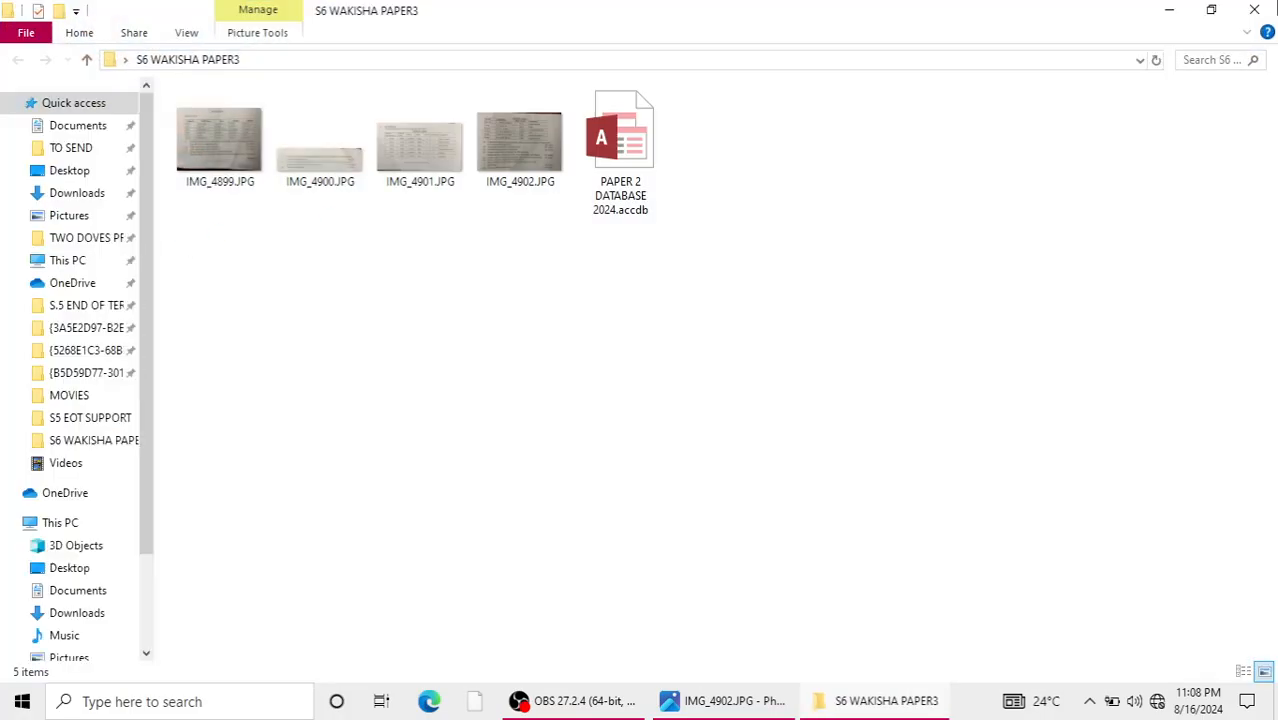
pyautogui.hotkey('alt', 'F4')
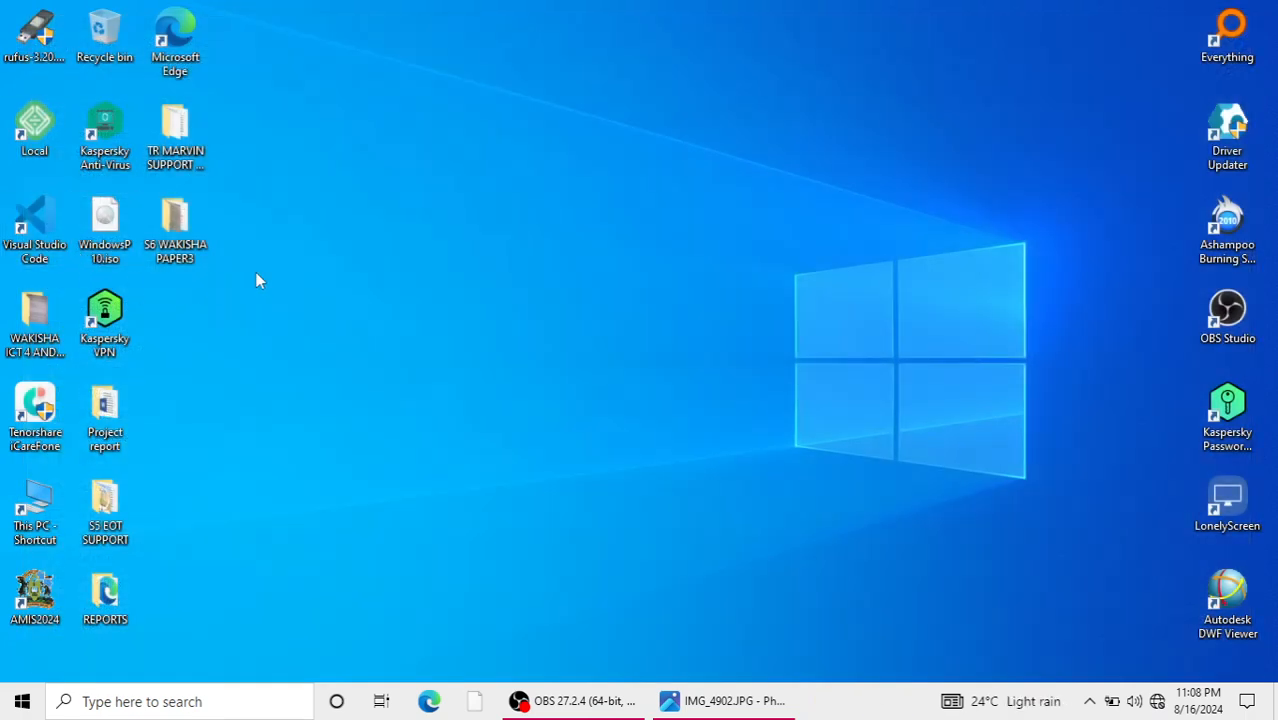
# Create a folder named S6 WAKISSHA PAPER 2 on the desktop.
pyautogui.rightClick(393, 249)
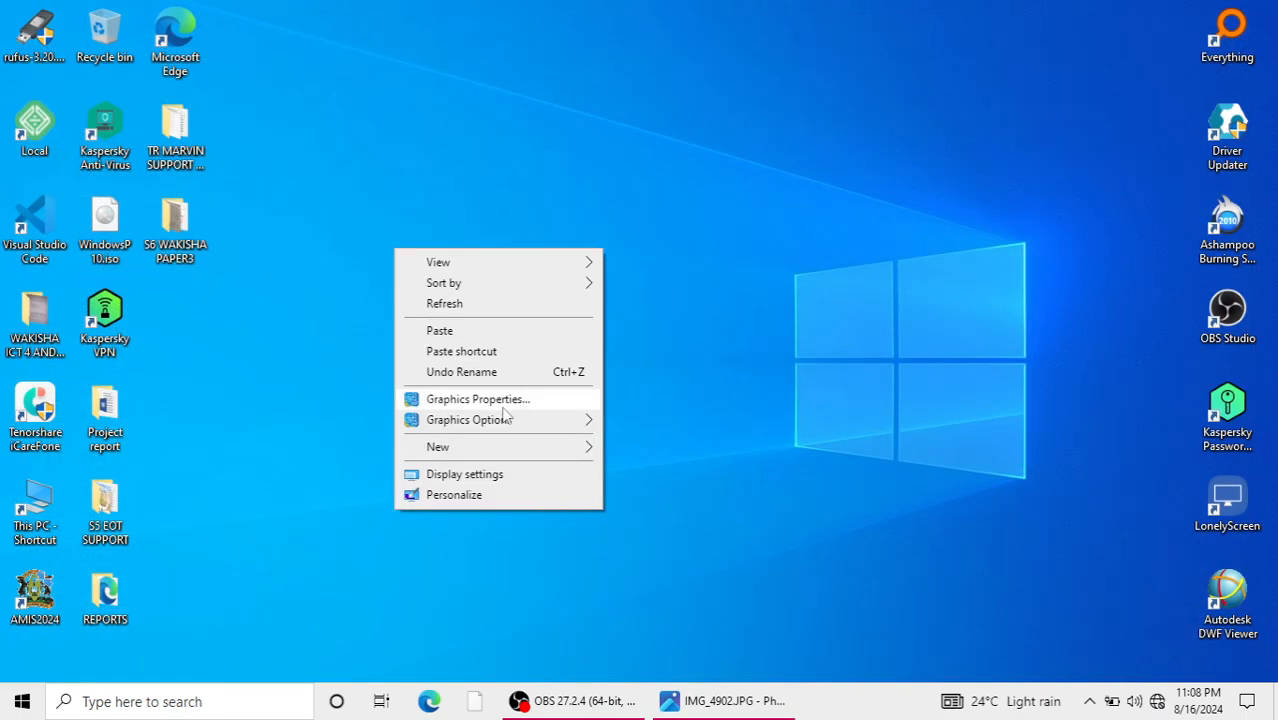
pyautogui.moveTo(440, 446)
pyautogui.click(643, 449)
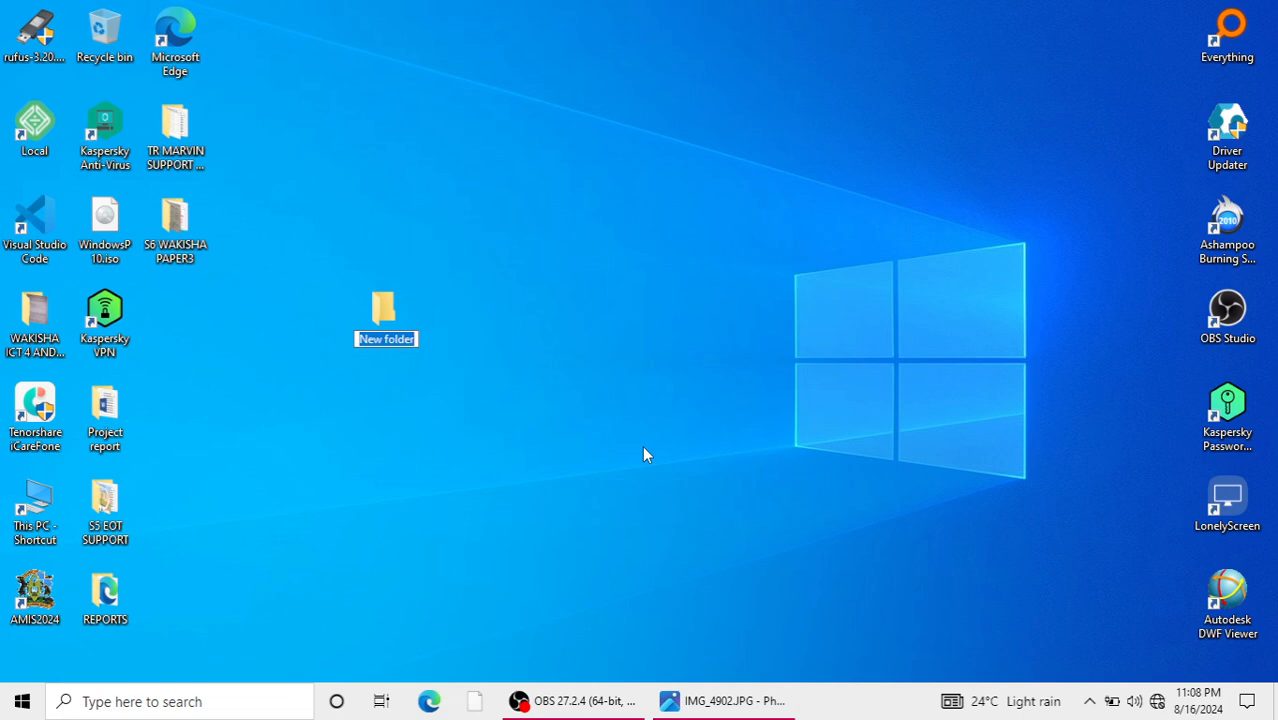
pyautogui.write('S6')
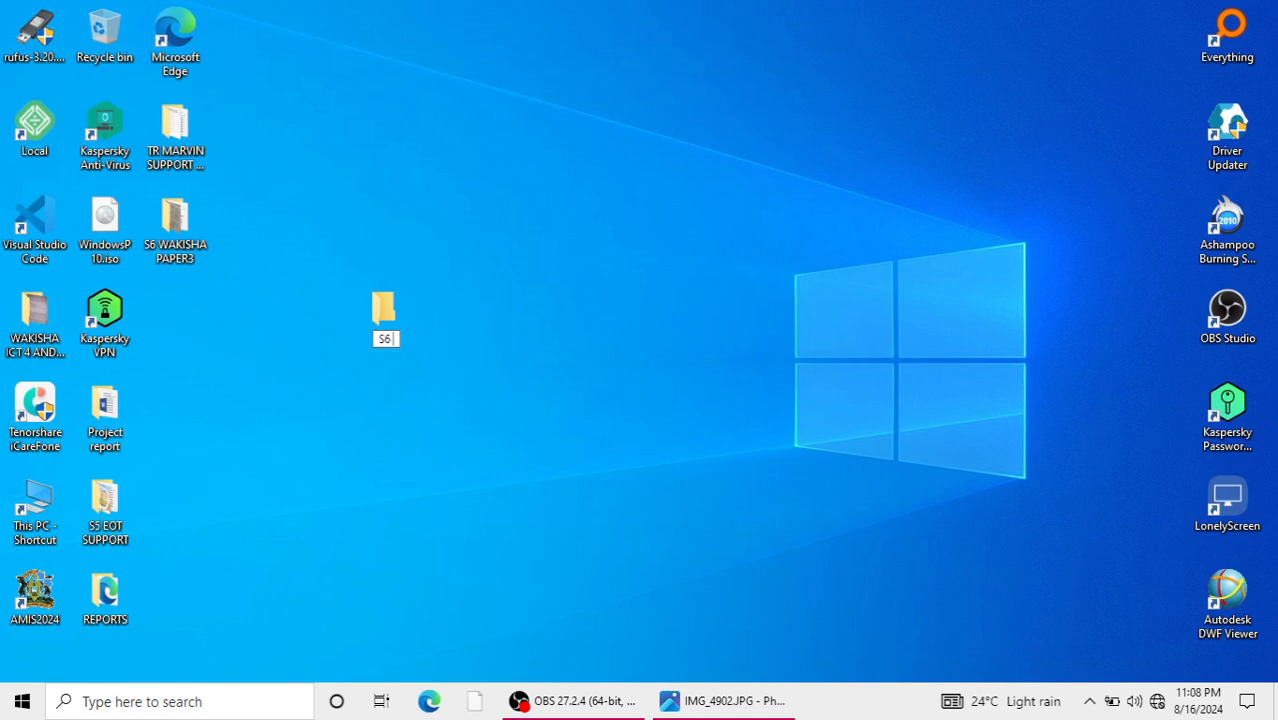
pyautogui.write(' WAKISSHA')
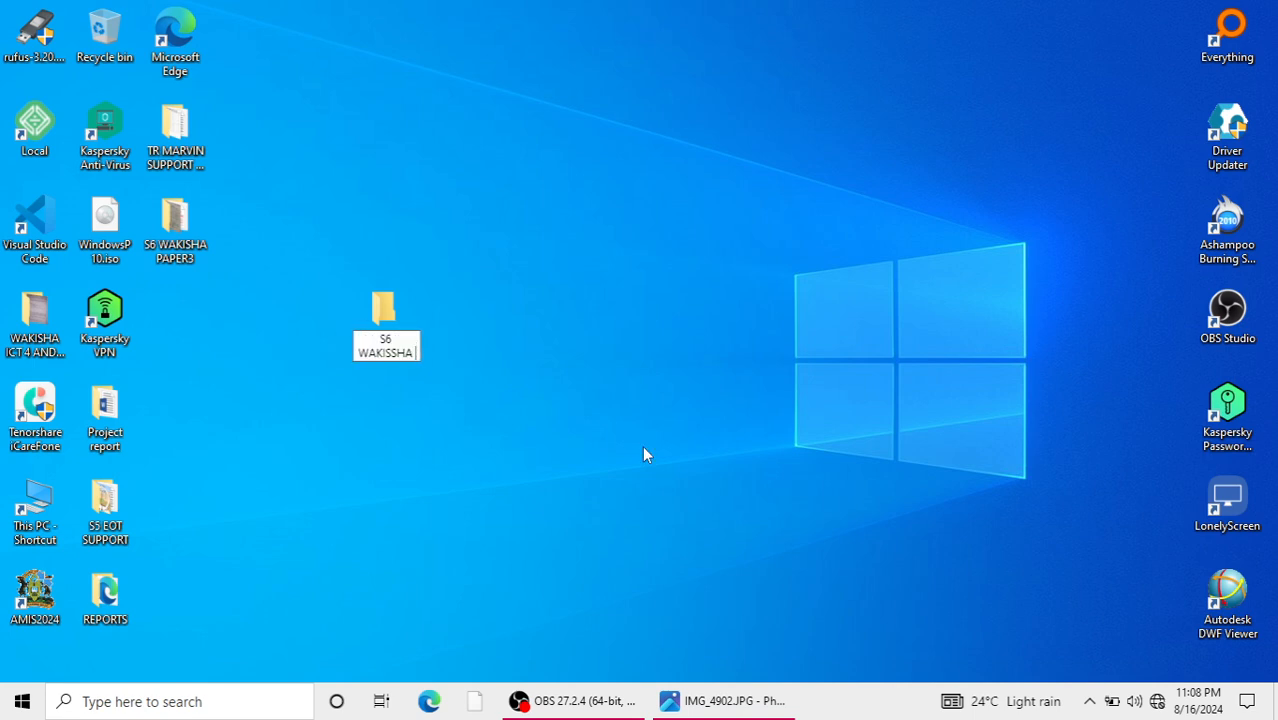
pyautogui.write(' PAPER 2')
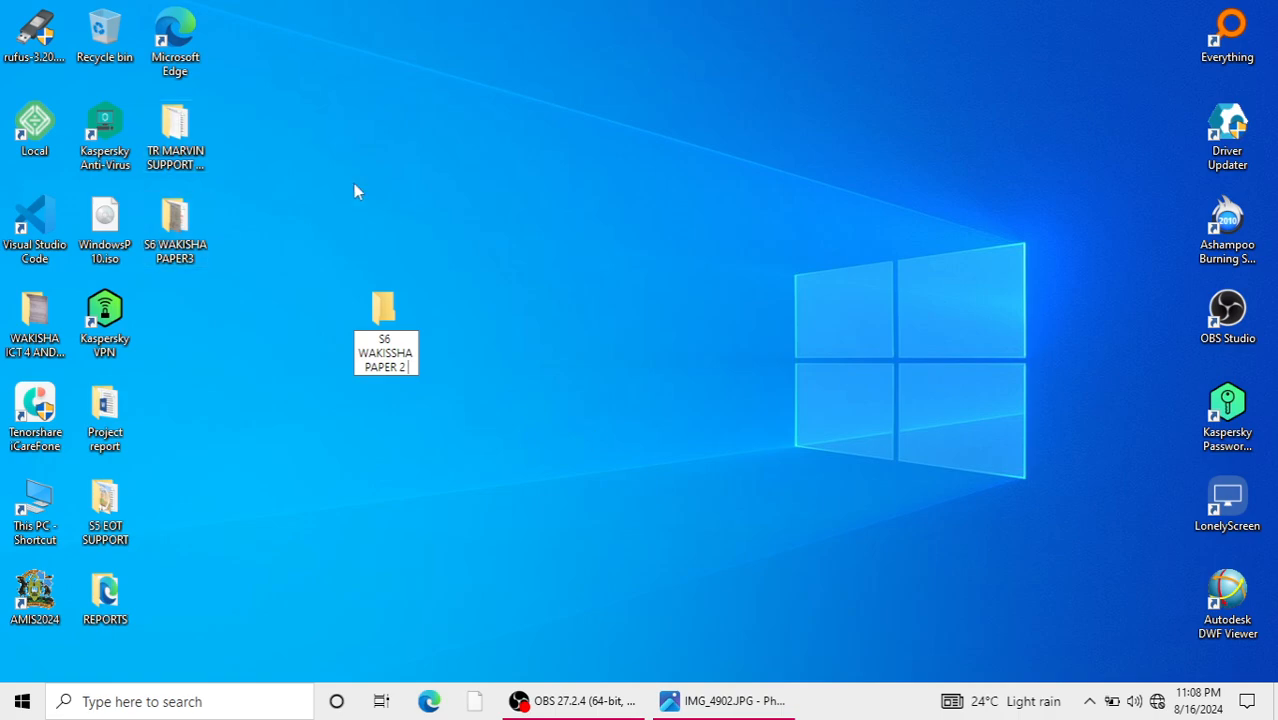
pyautogui.click(381, 316)
# Create a Microsoft Access database named DATABASE PAPER 2 inside the S6 WAKISSHA PAPER 2 folder.
pyautogui.doubleClick(381, 316)
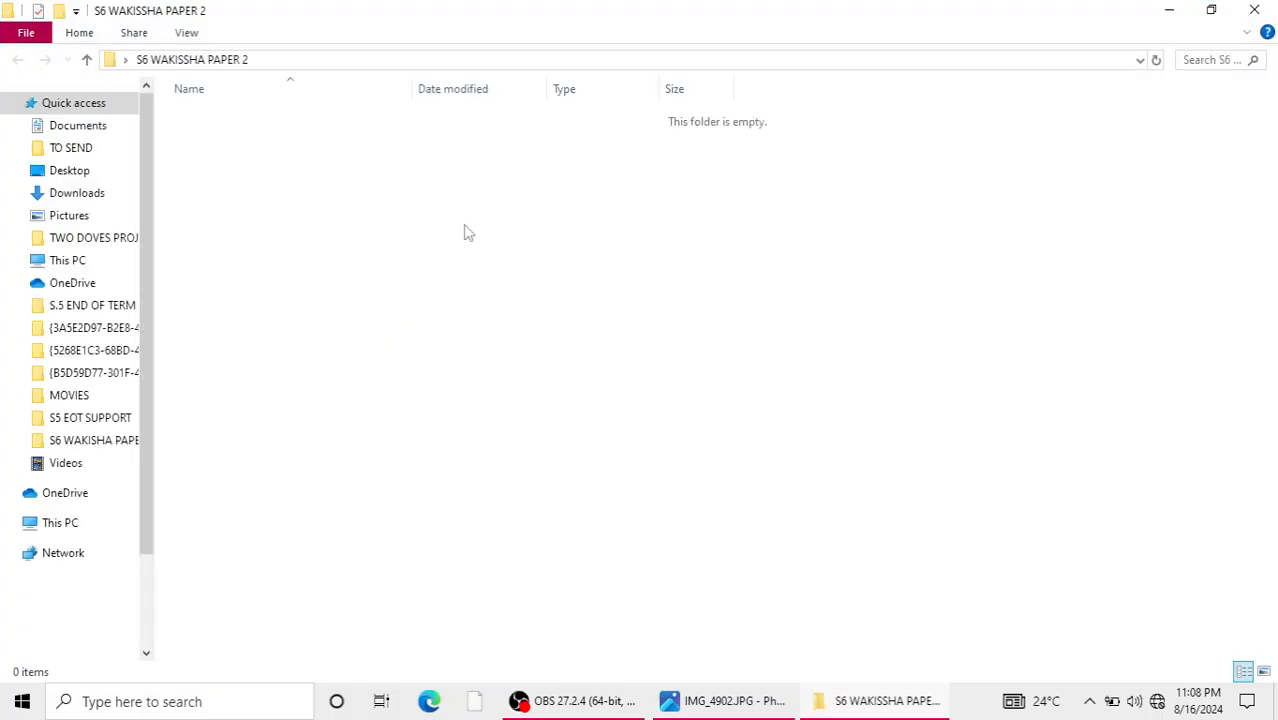
pyautogui.rightClick(464, 226)
pyautogui.moveTo(646, 436)
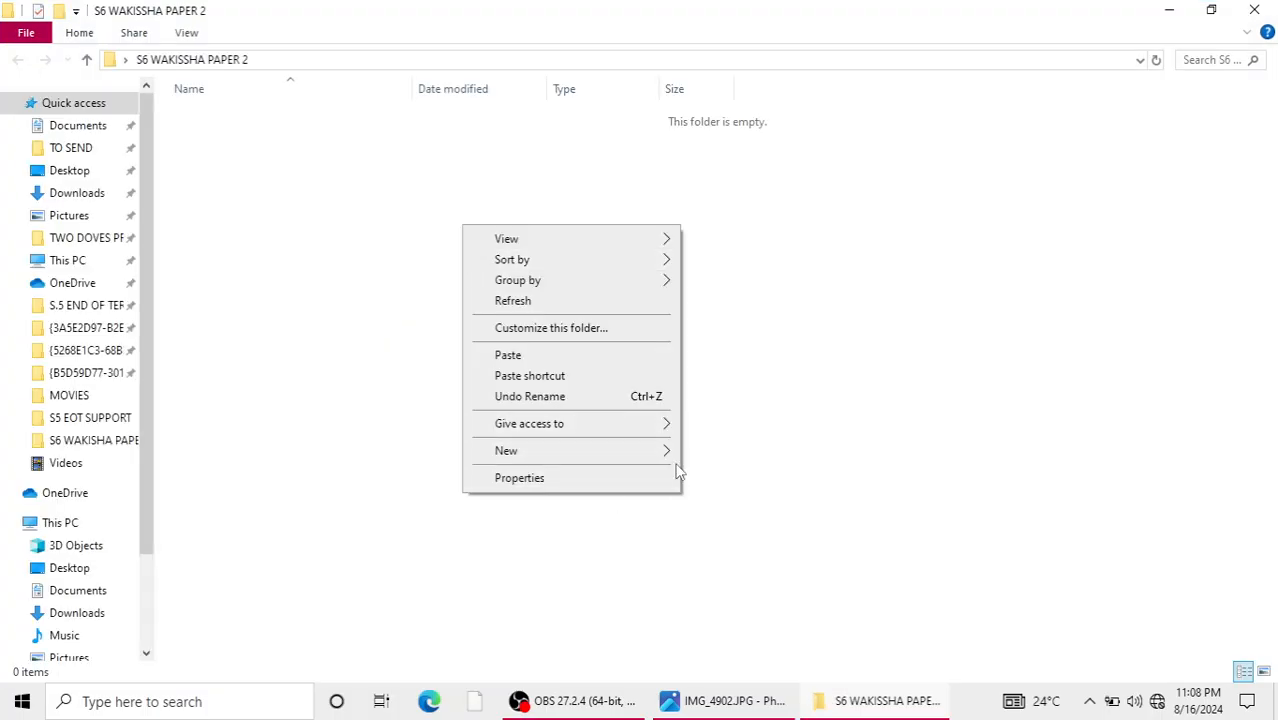
pyautogui.click(775, 500)
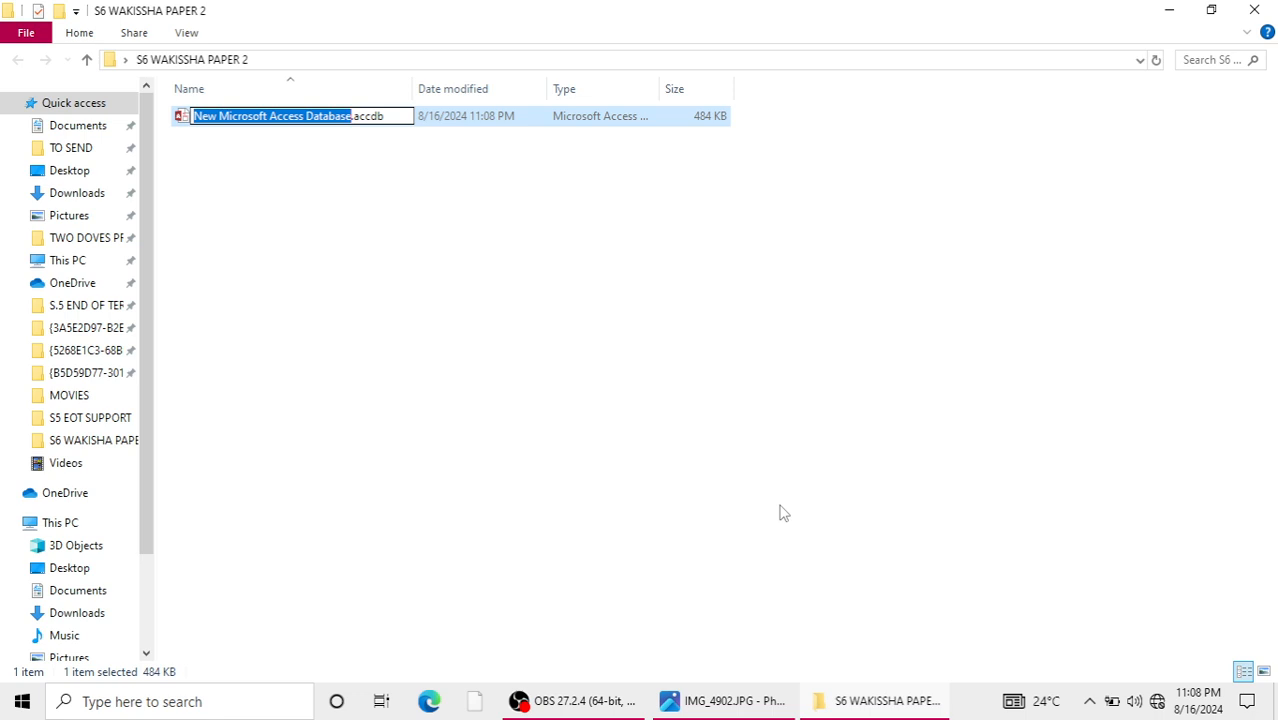
pyautogui.write('DATABASE ')
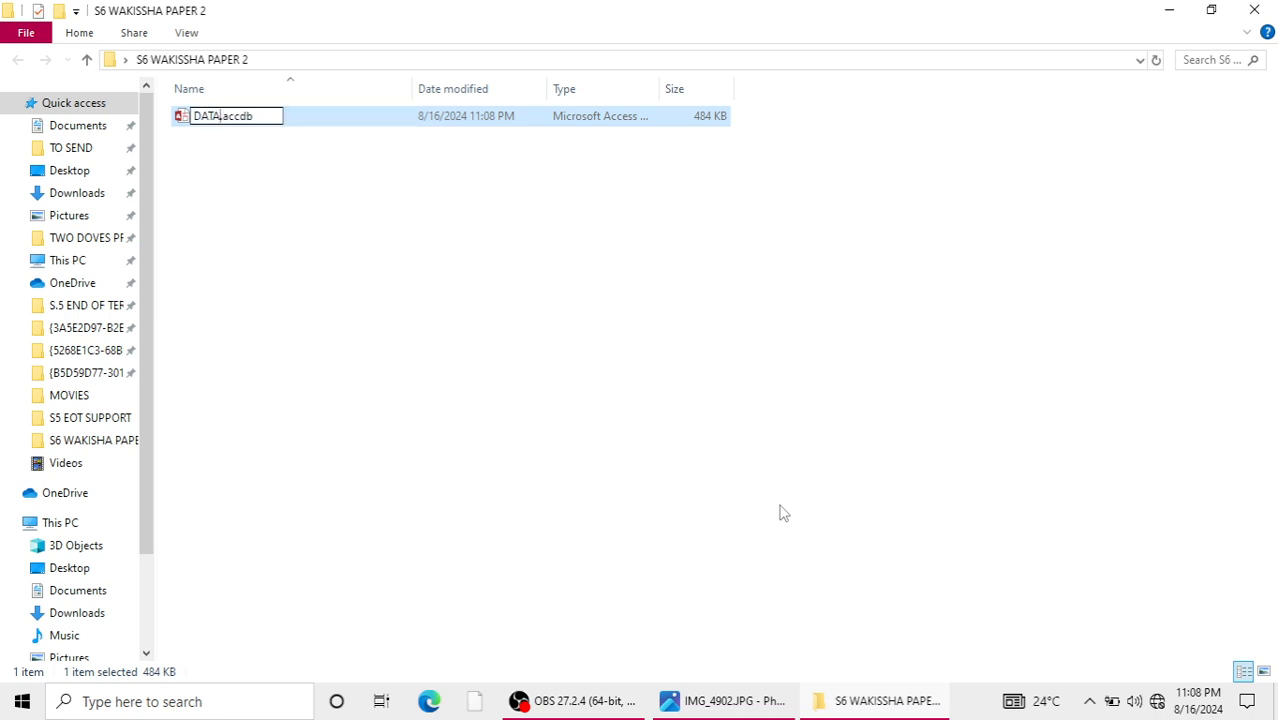
pyautogui.write('PAPER 3')
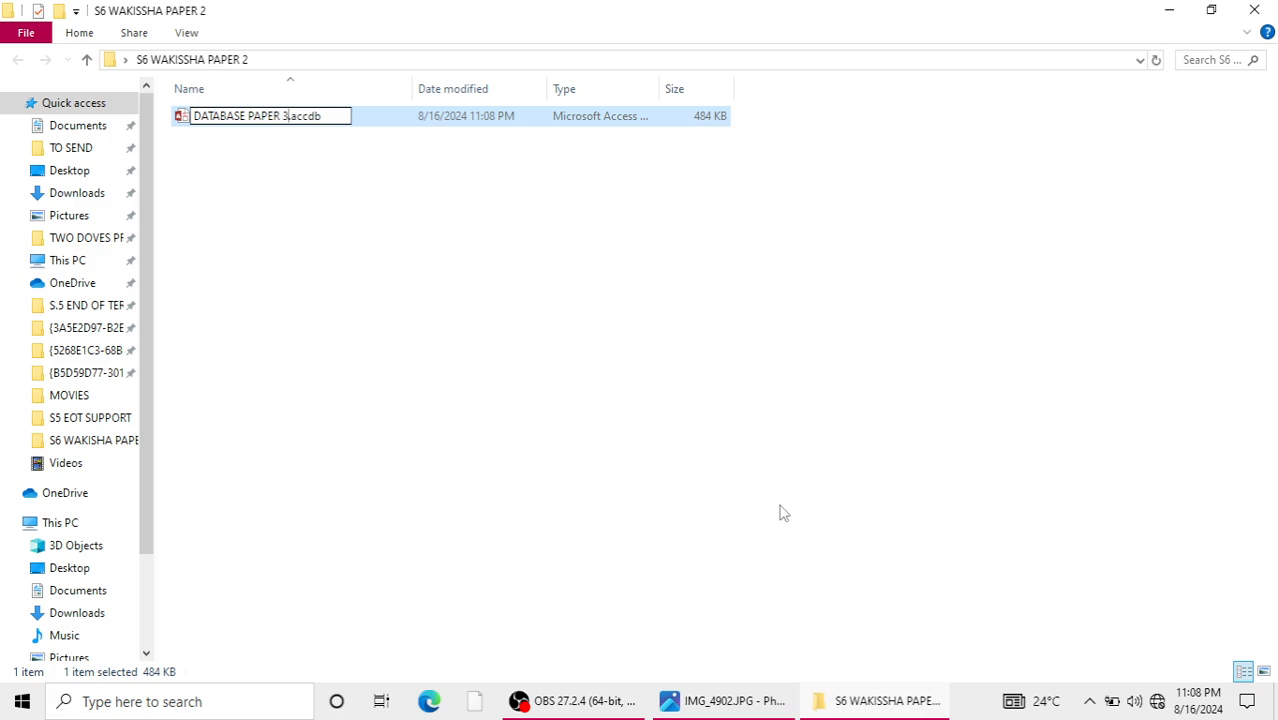
pyautogui.press('BackSpace')
pyautogui.write('2')
pyautogui.press('Return')
pyautogui.press('Return')
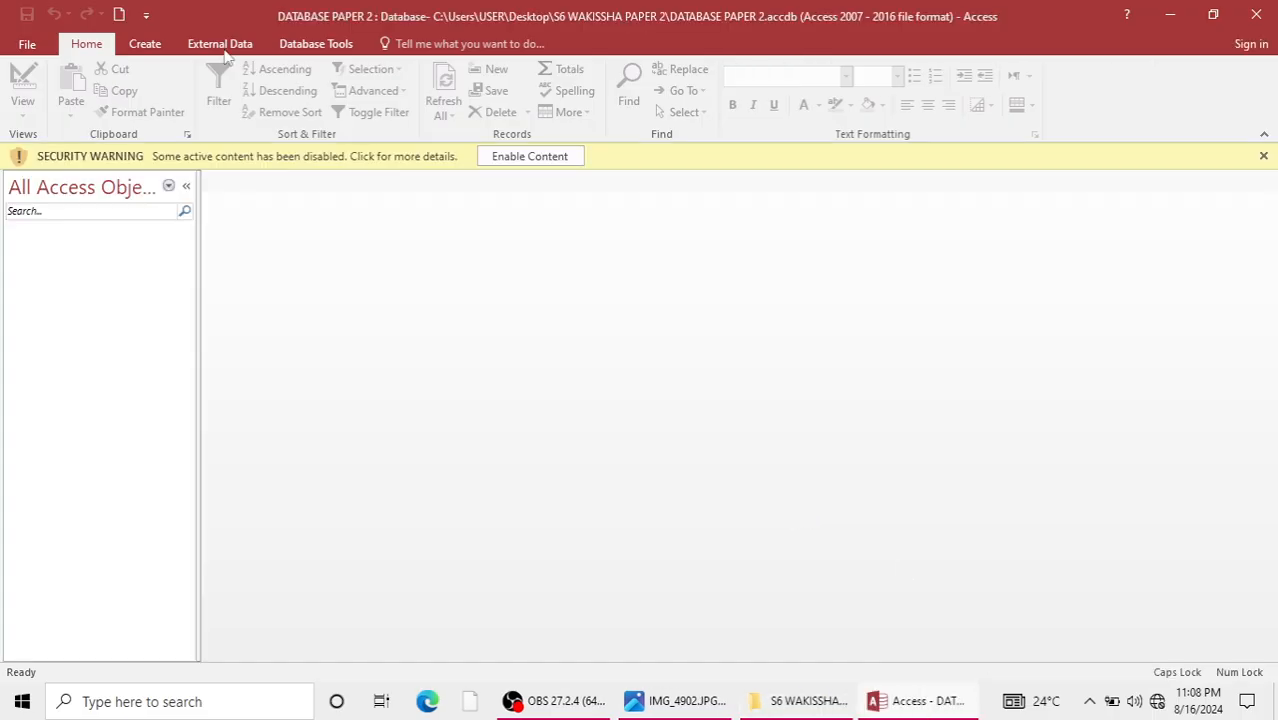
# Open DATABASE PAPER 2 in Access with its content enabled and start a new table in Design view.
pyautogui.click(507, 160)
pyautogui.click(150, 50)
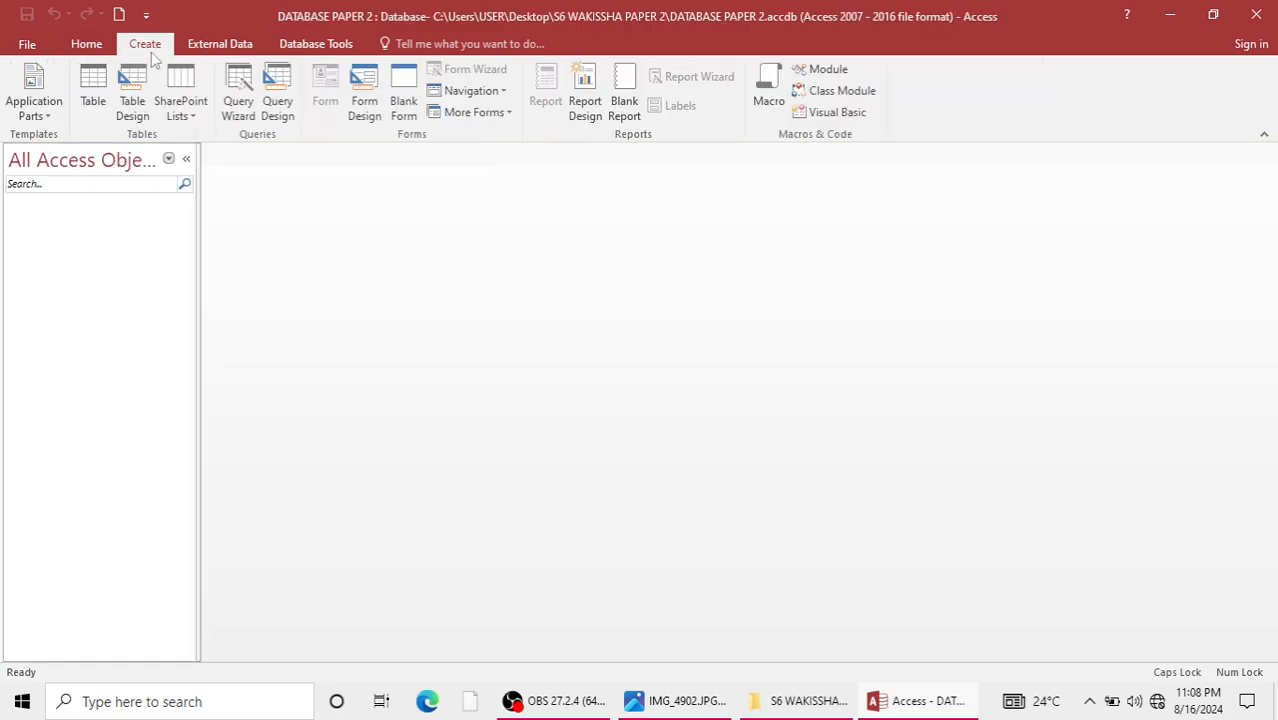
pyautogui.click(135, 106)
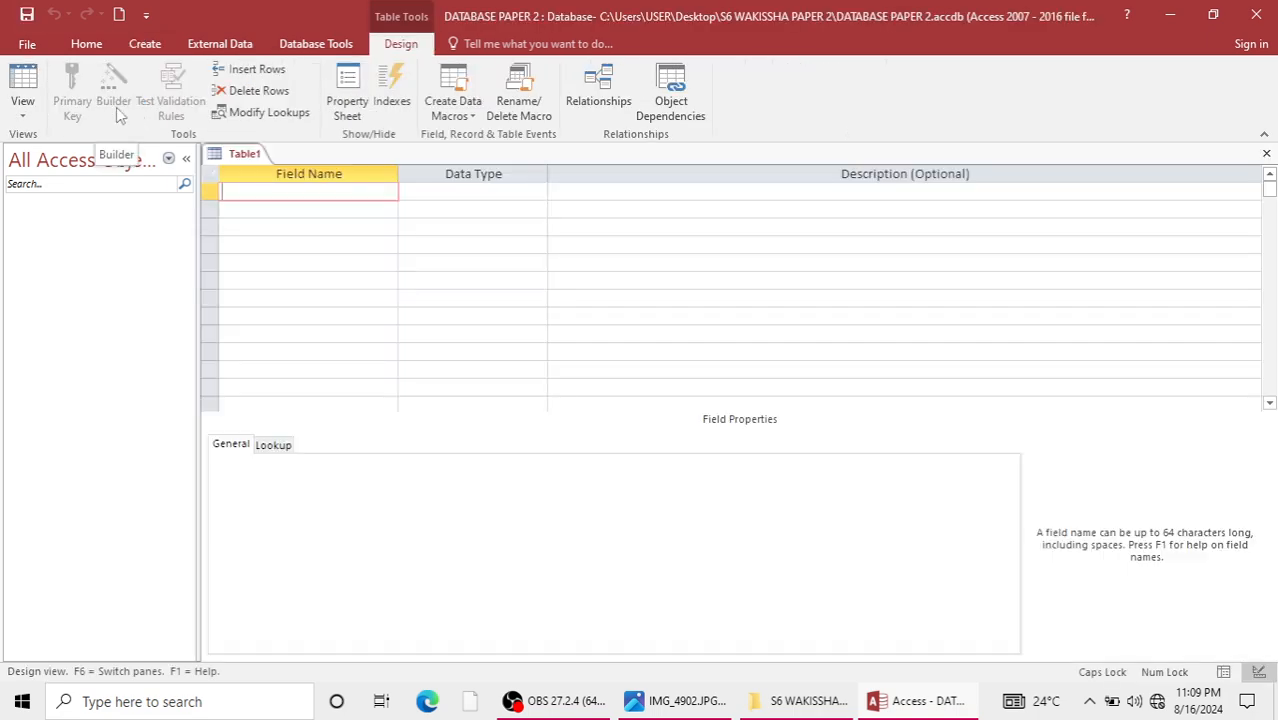
# Check the house table headings in the exam photo and add the fields HOUSE REFERENCE and HOUSE TYPE to the new table.
pyautogui.click(645, 702)
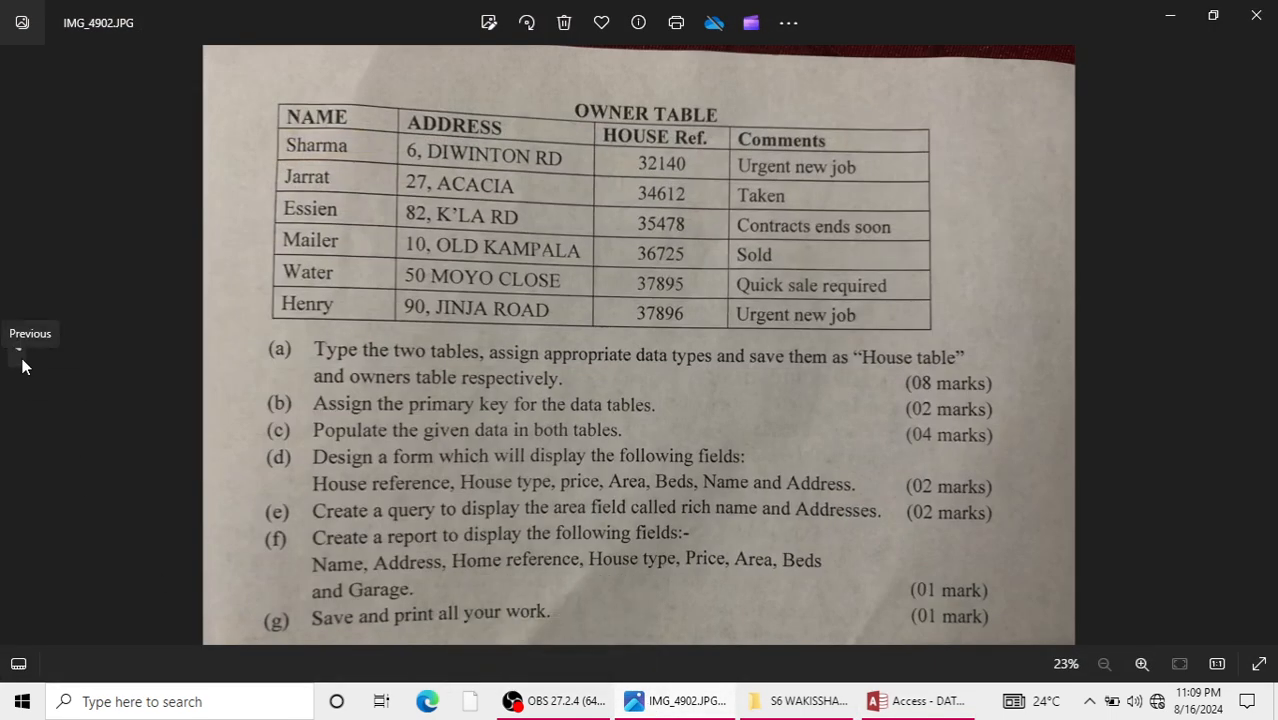
pyautogui.click(22, 366)
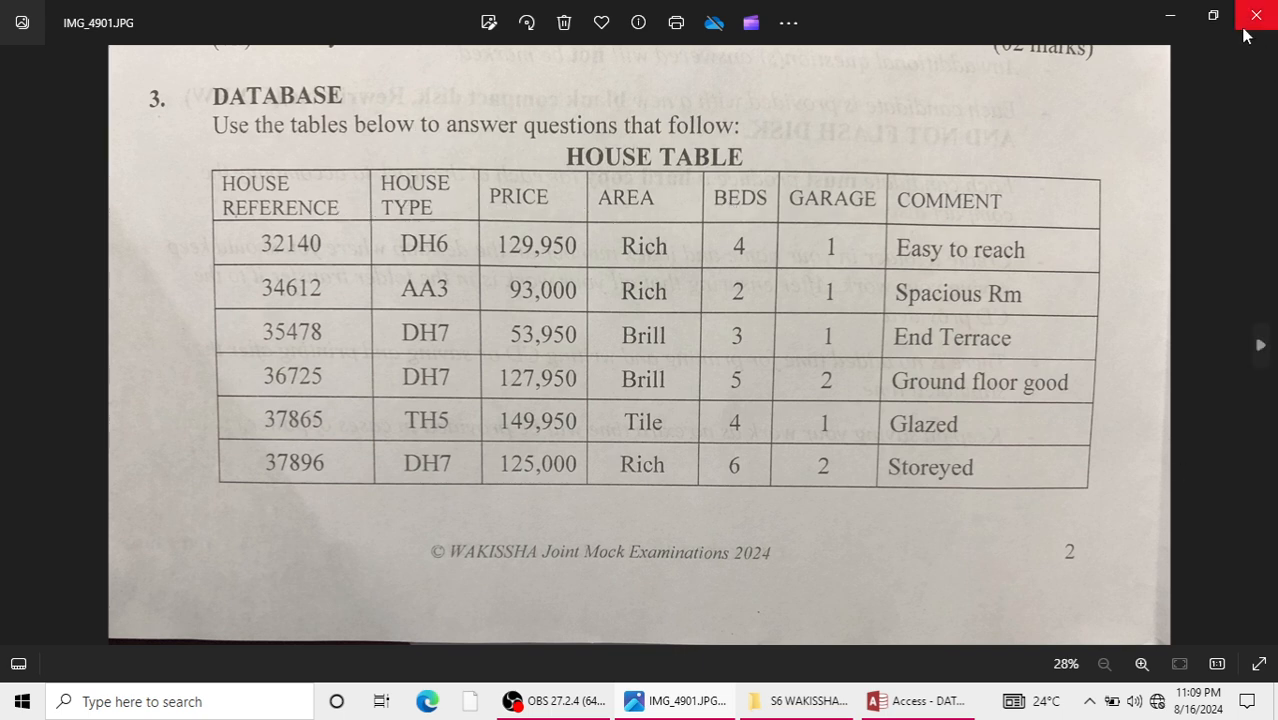
pyautogui.click(1171, 18)
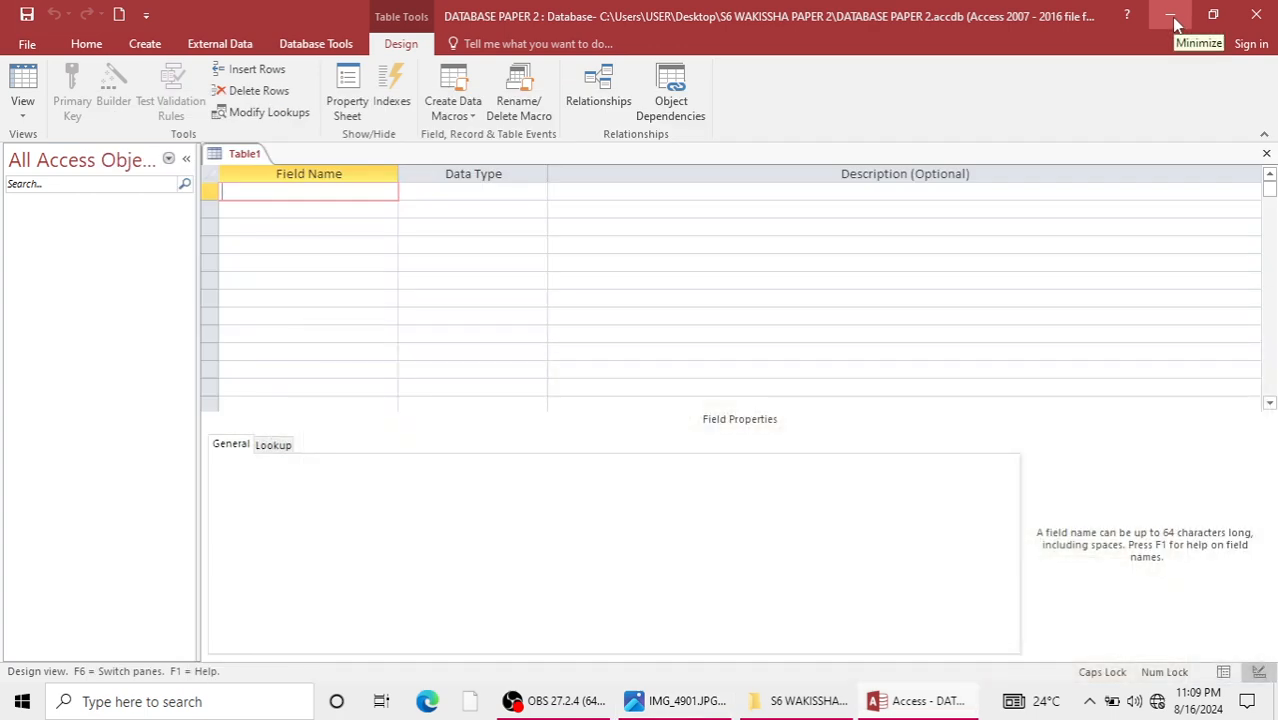
pyautogui.write('HOUSE R')
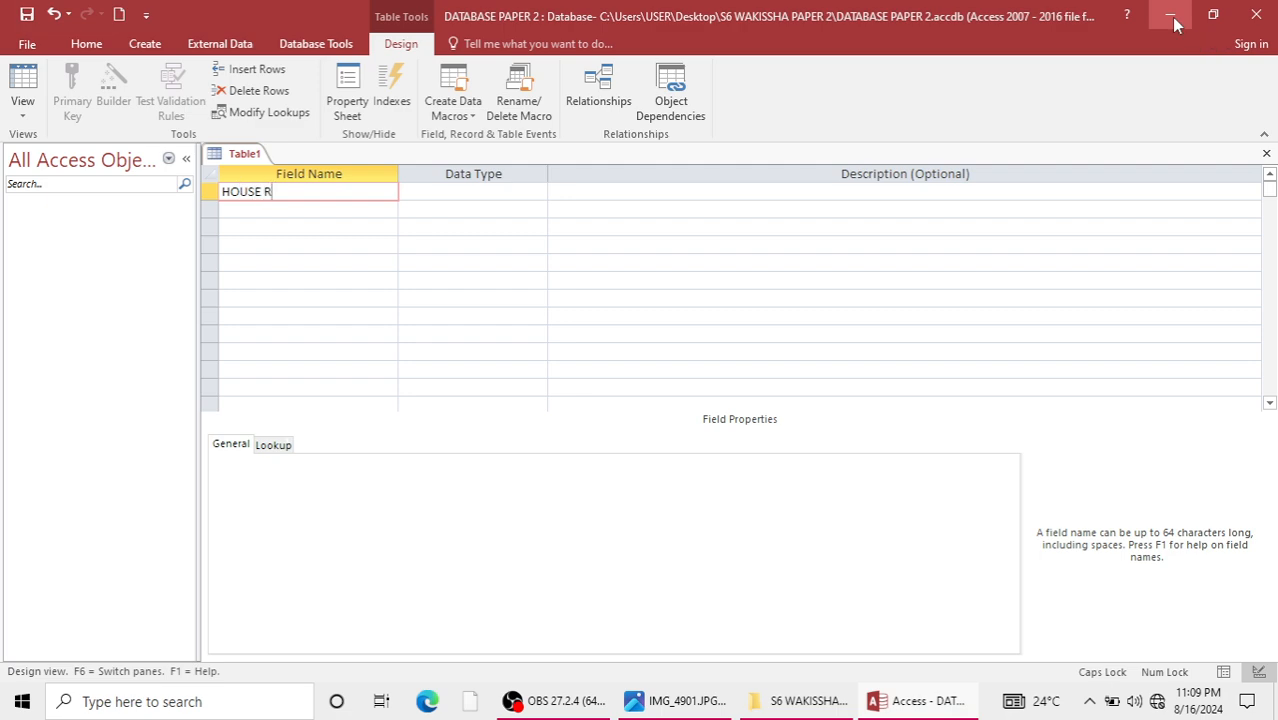
pyautogui.write('EFERENCE')
pyautogui.press('Down')
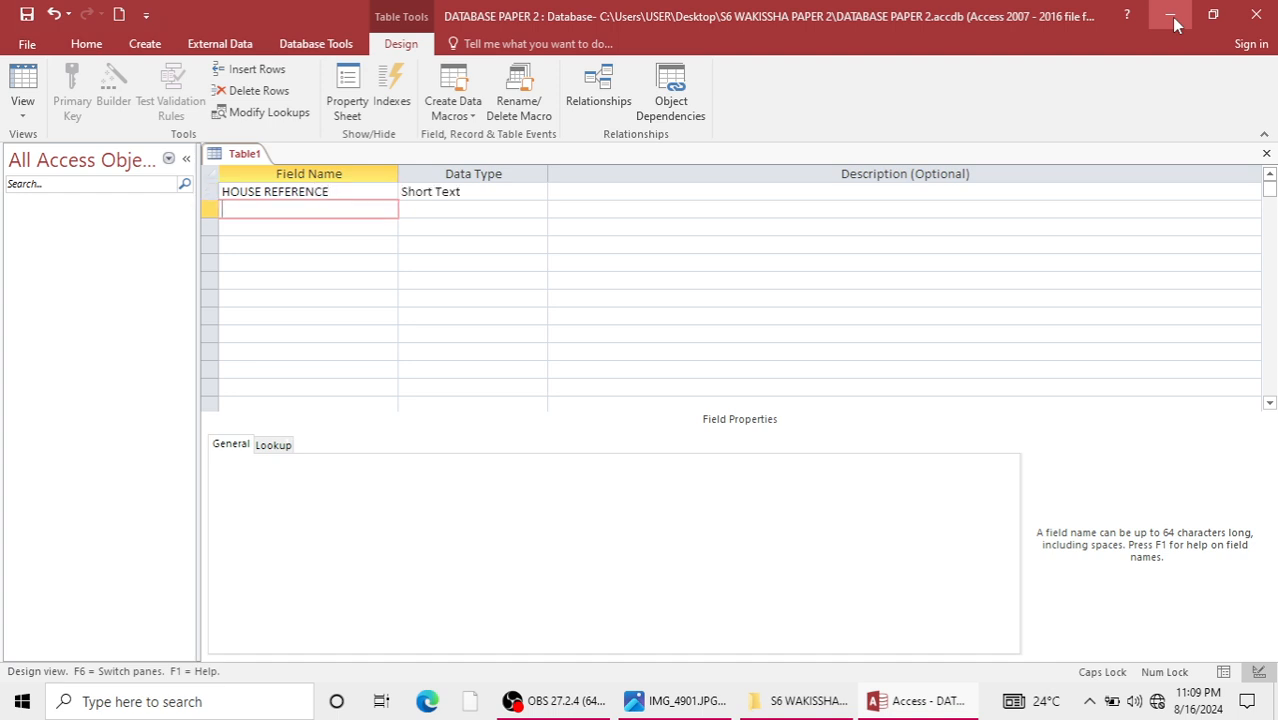
pyautogui.write('HOUSE TYPE')
pyautogui.press('Down')
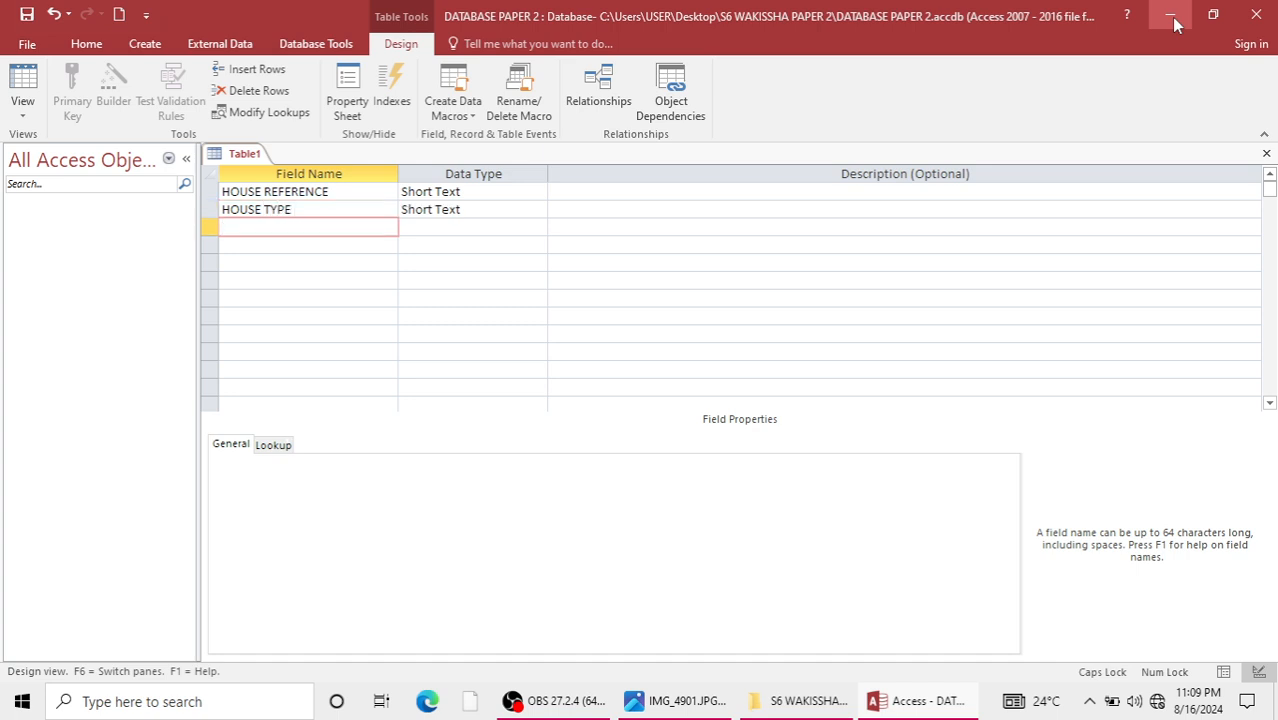
# Add the fields PRICE, AREA and BEDS below HOUSE TYPE in the table design.
pyautogui.write('PRICE')
pyautogui.press('Down')
pyautogui.write('AREAR')
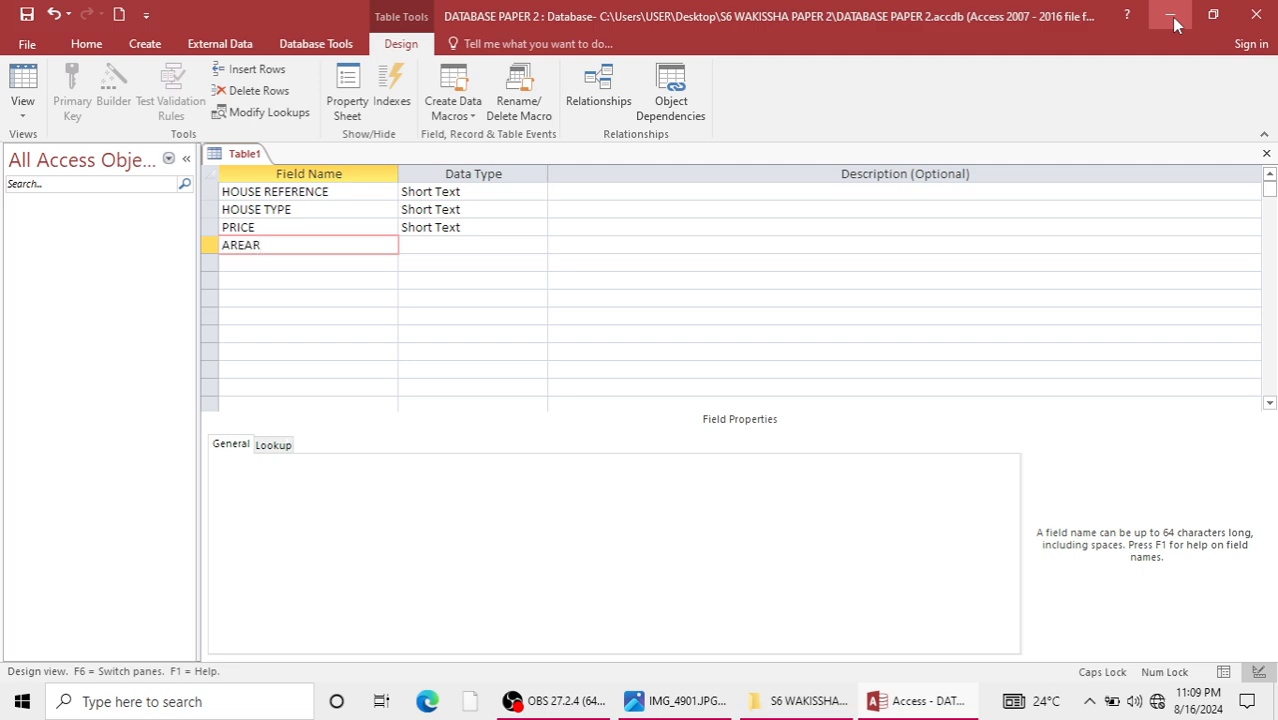
pyautogui.press('BackSpace')
pyautogui.press('Down')
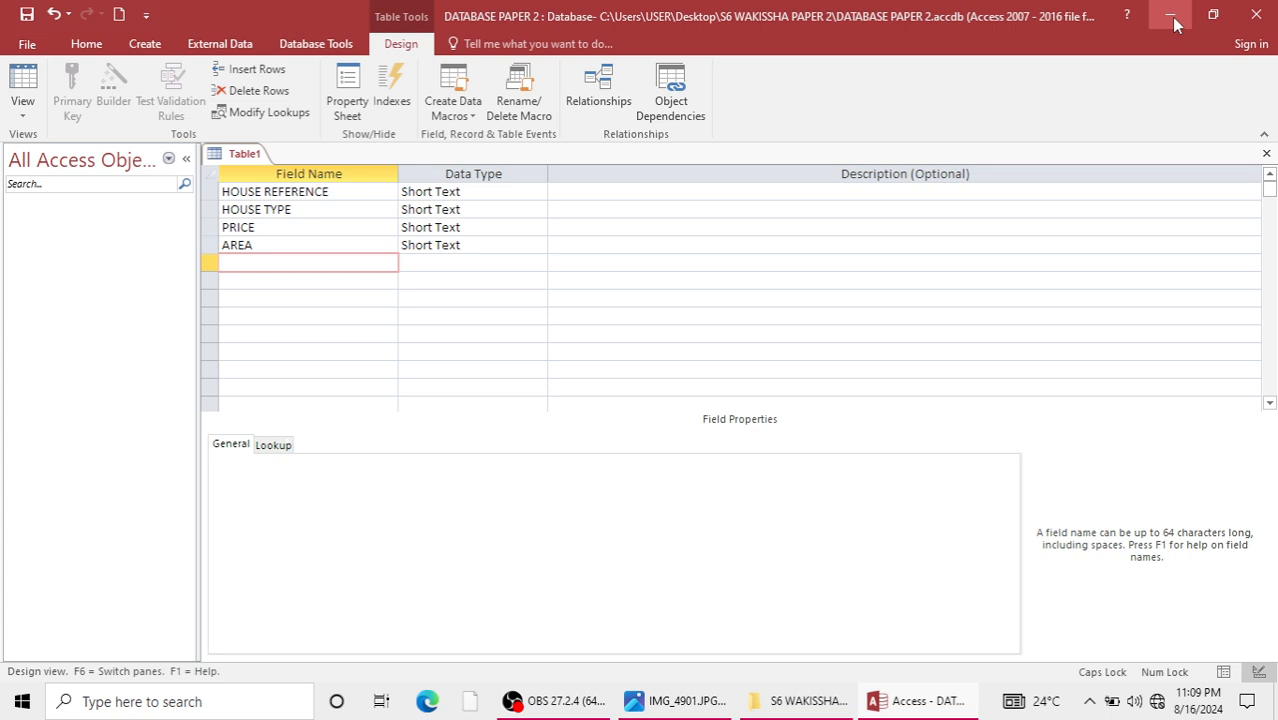
pyautogui.write('BEDS')
pyautogui.press('Down')
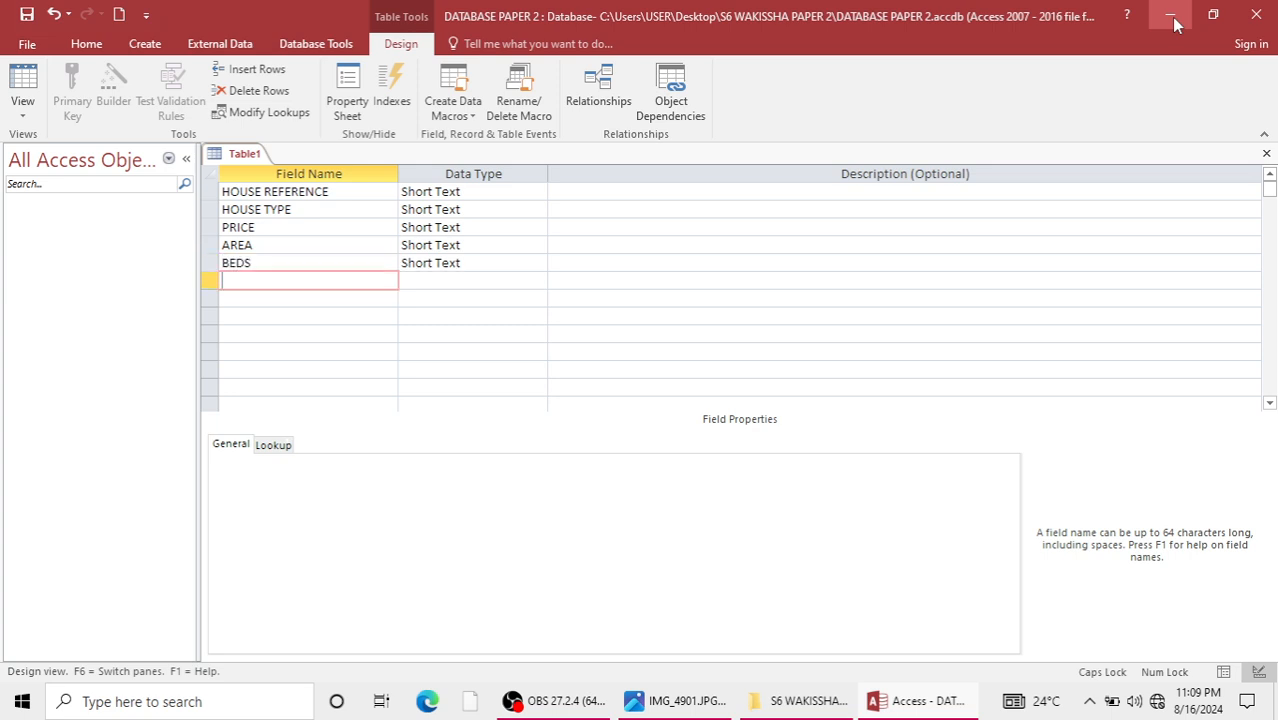
# Add the fields GARAGE and COMMENT below BEDS and return to the HOUSE REFERENCE field.
pyautogui.write('GARADGE')
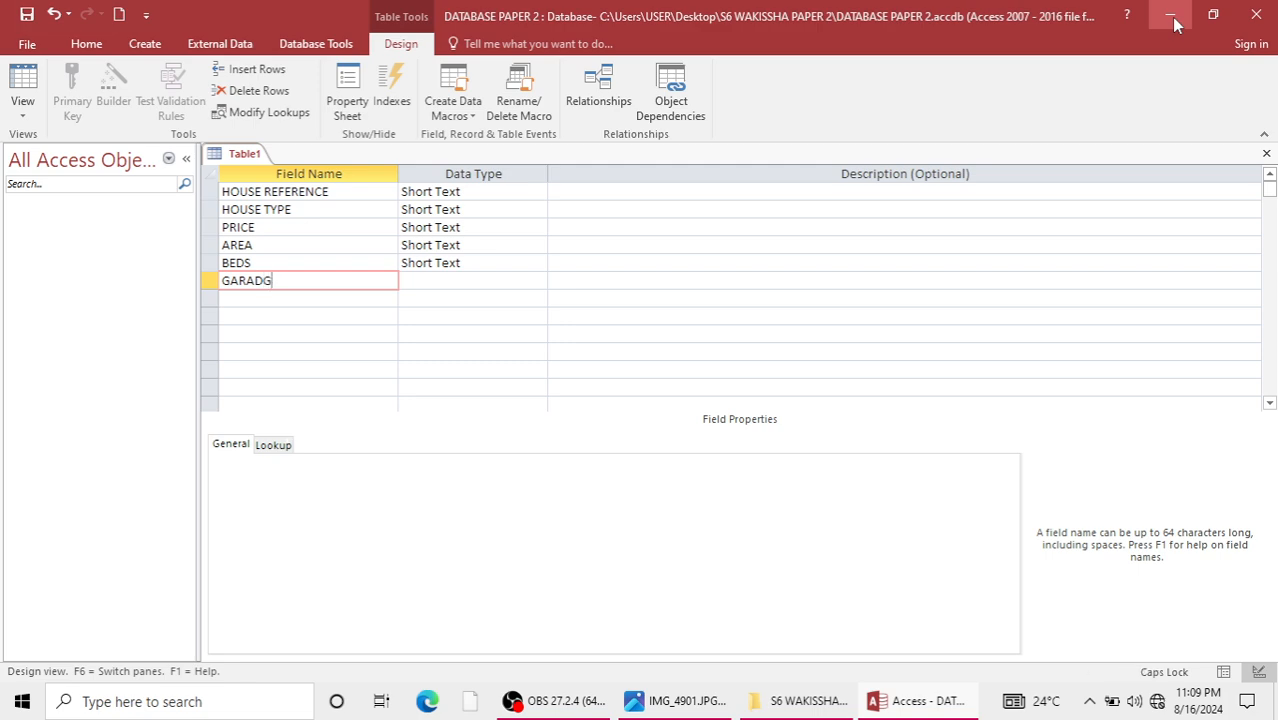
pyautogui.press('BackSpace')
pyautogui.press('BackSpace')
pyautogui.press('BackSpace')
pyautogui.write('GE')
pyautogui.press('Down')
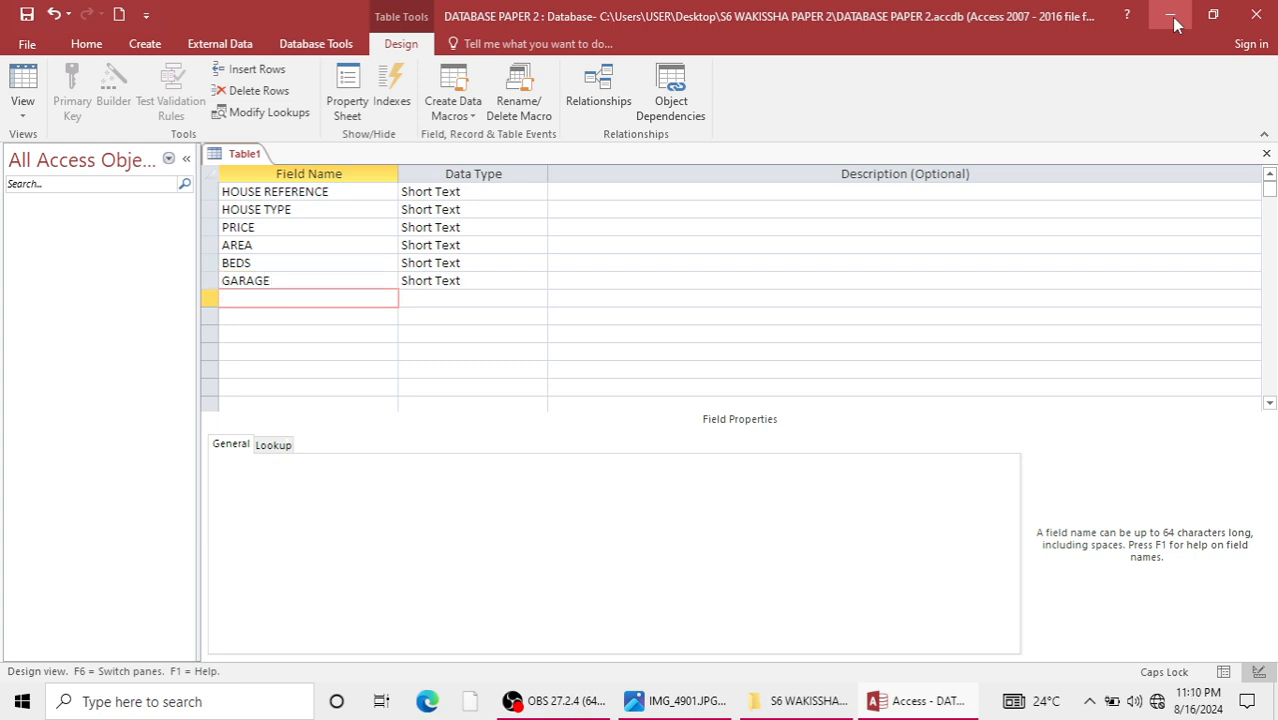
pyautogui.write('COMMENT')
pyautogui.press('Up')
pyautogui.press('Up')
pyautogui.press('Up')
pyautogui.press('Up')
pyautogui.press('Up')
pyautogui.press('Up')
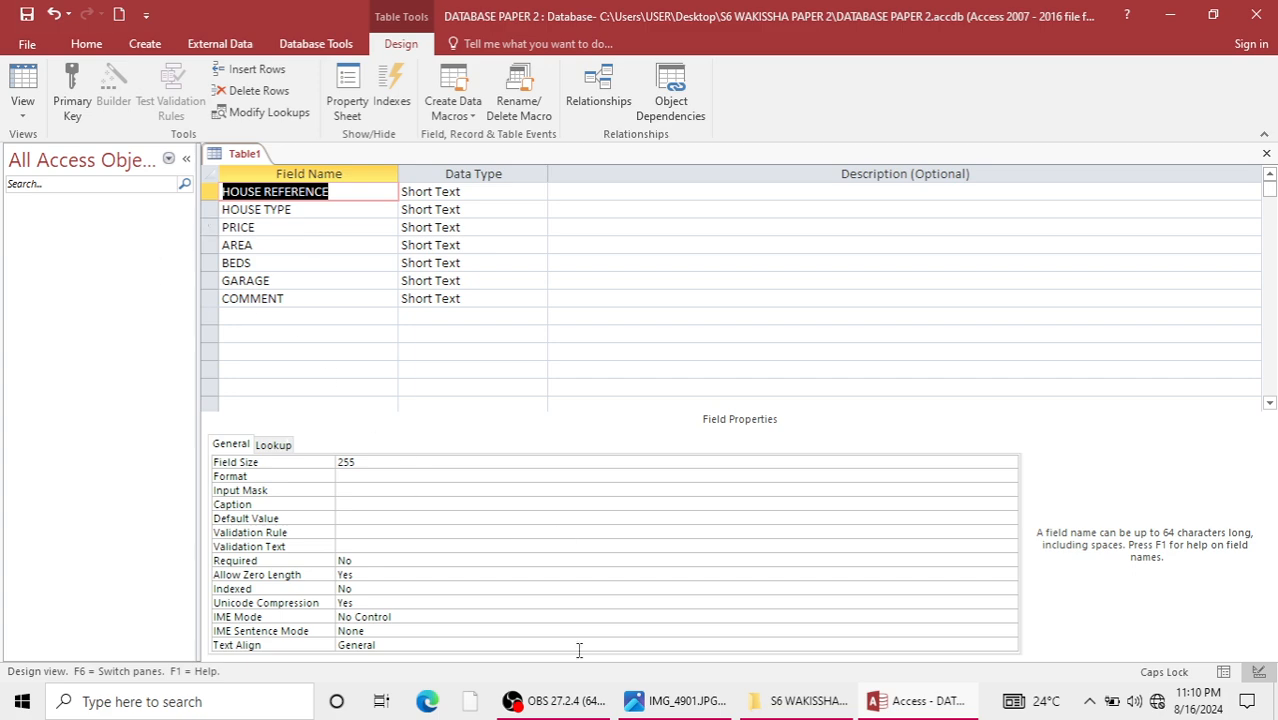
# Review the column data of the house table in the exam photo and return to the table design in Access.
pyautogui.click(632, 704)
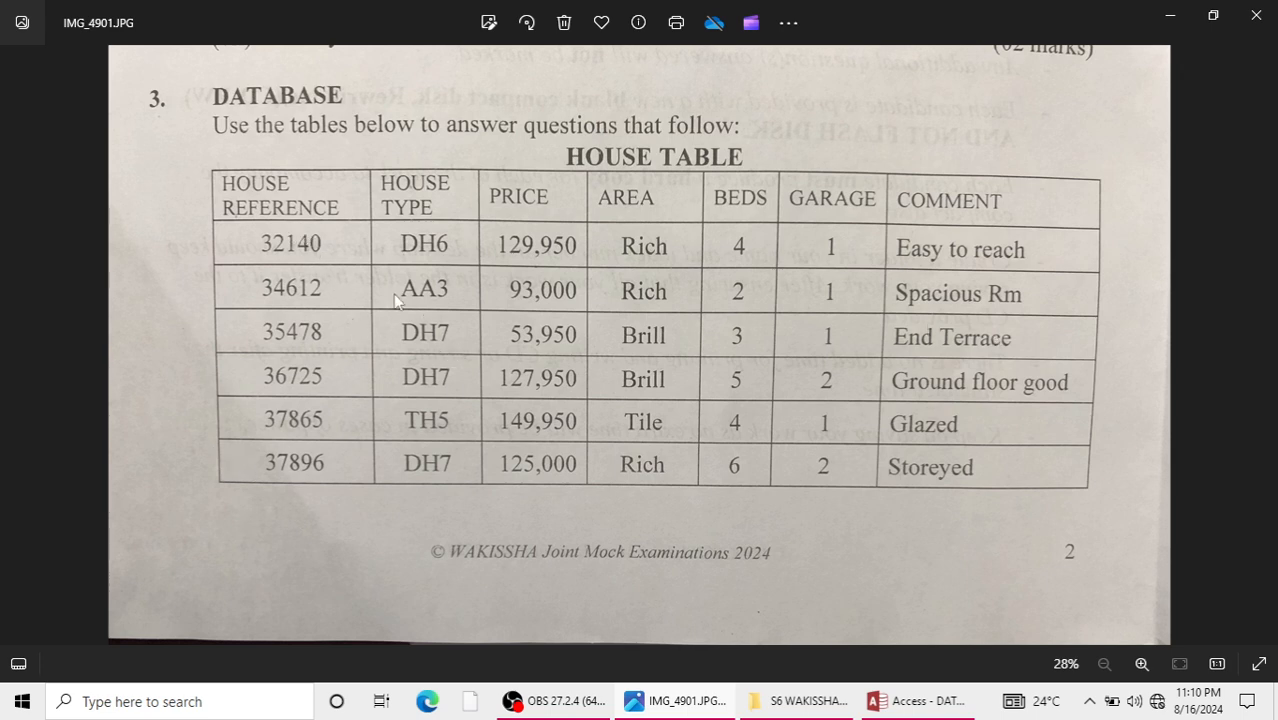
pyautogui.click(1170, 15)
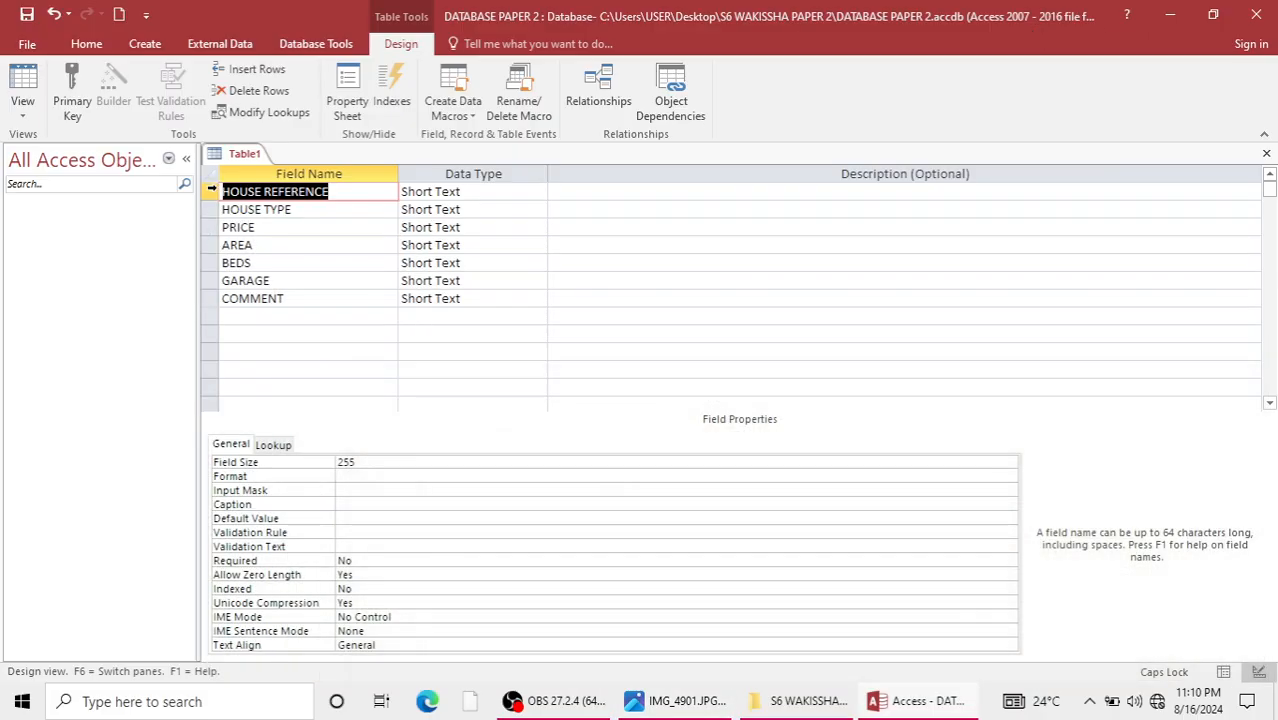
# Make HOUSE REFERENCE the primary key of the table and set its data type to Number.
pyautogui.rightClick(209, 191)
pyautogui.click(250, 200)
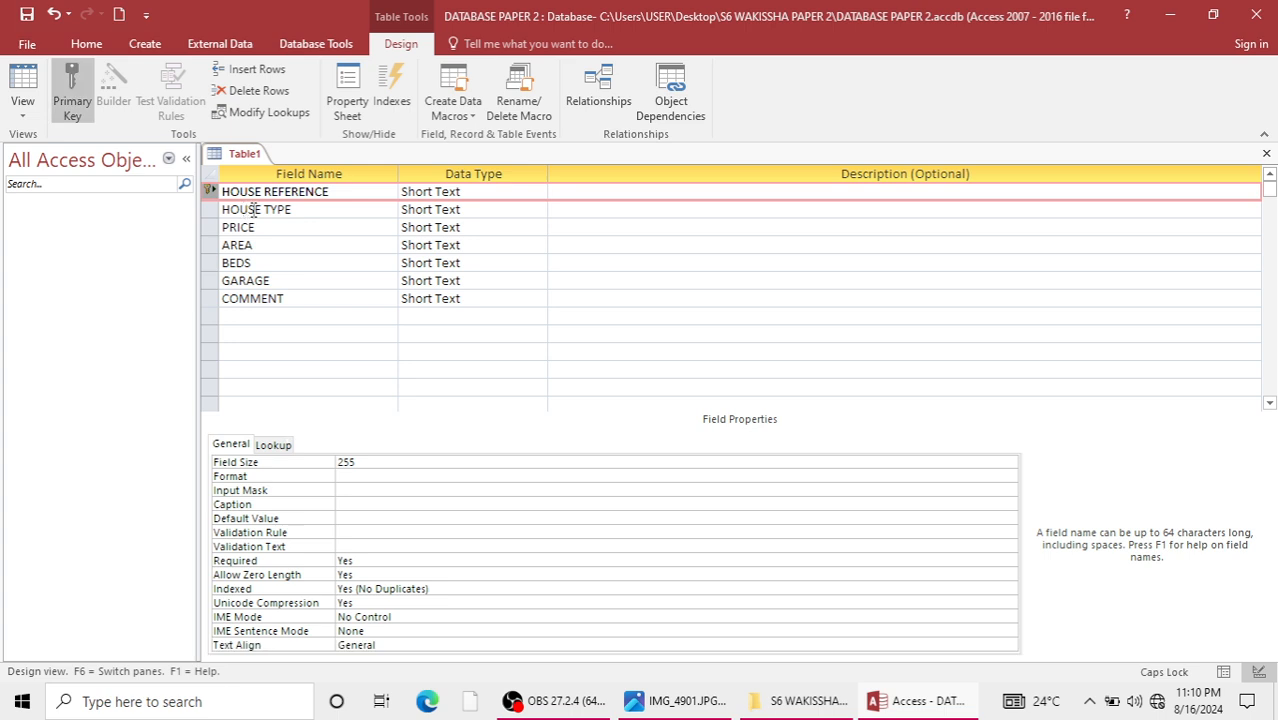
pyautogui.click(449, 196)
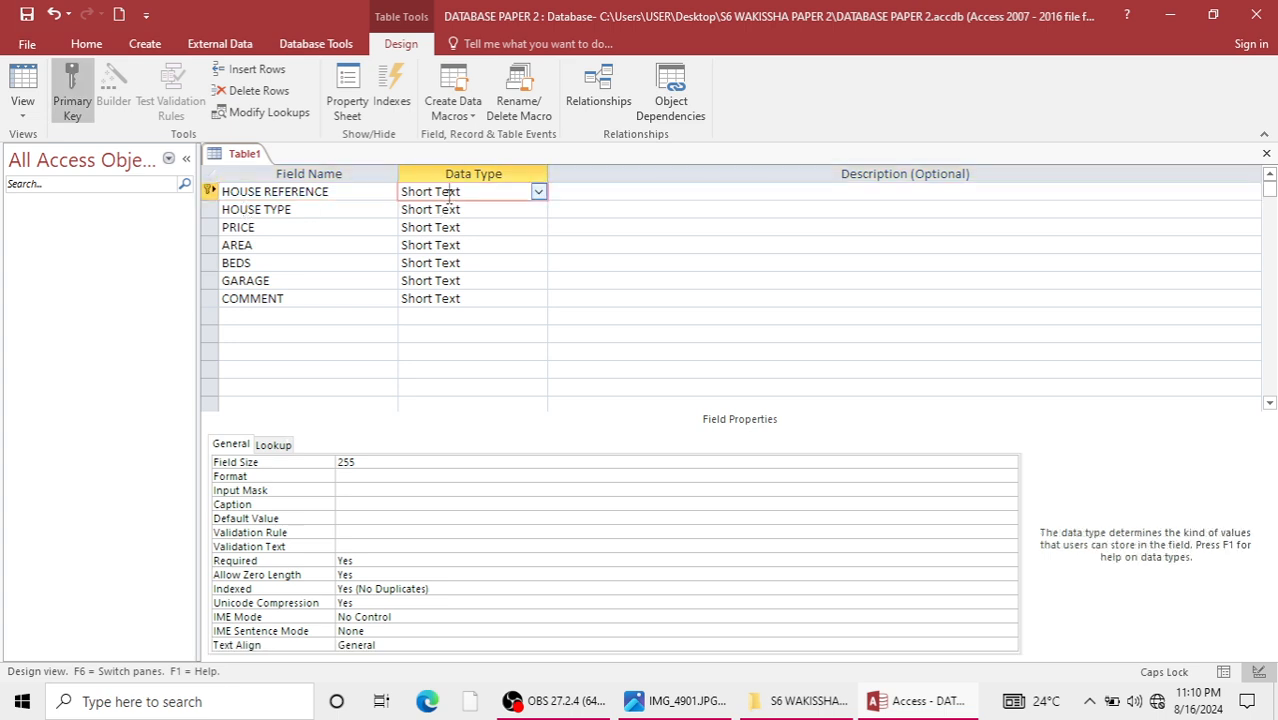
pyautogui.click(538, 192)
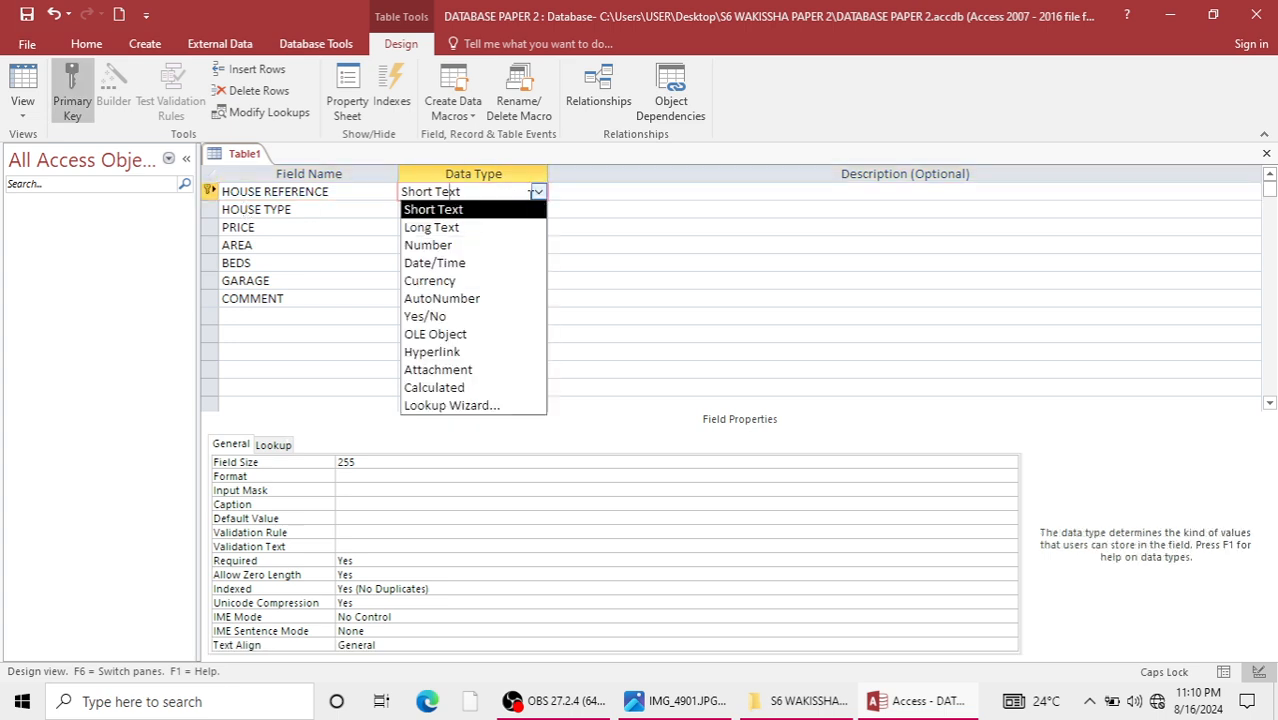
pyautogui.click(446, 245)
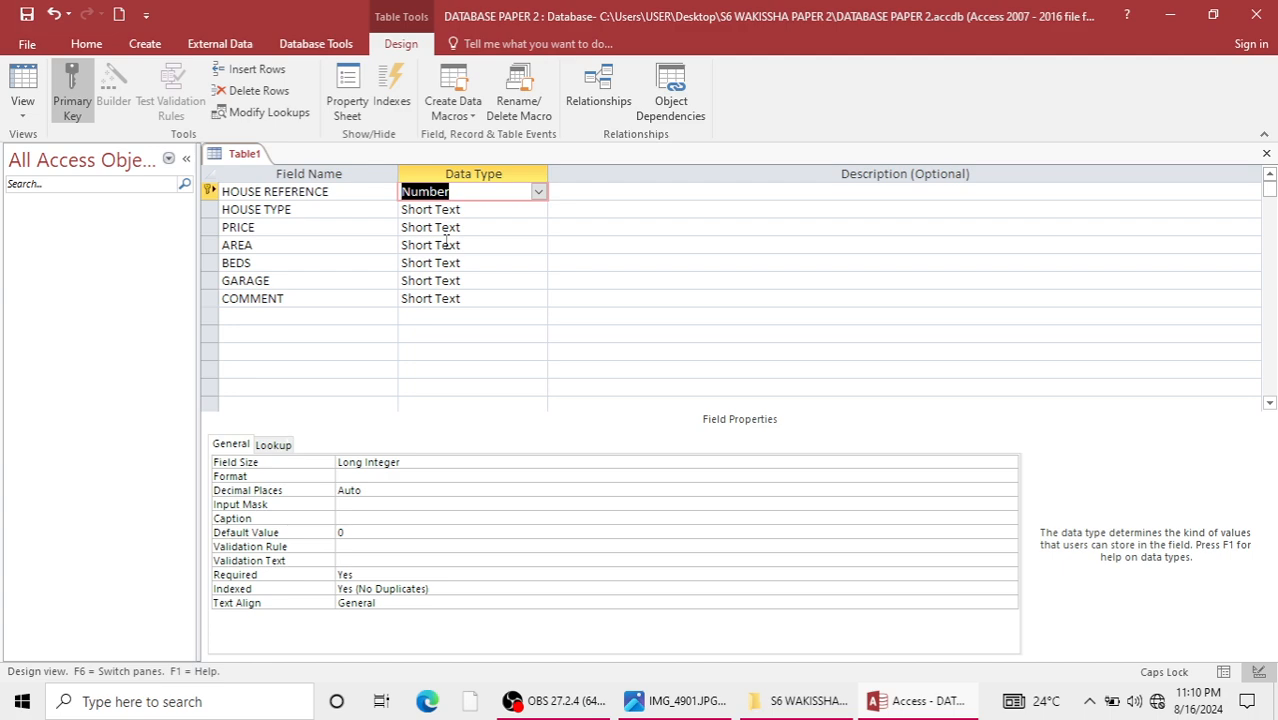
# Check the house table in the exam photo, then start a lookup list with self-typed values for the HOUSE TYPE field.
pyautogui.click(487, 211)
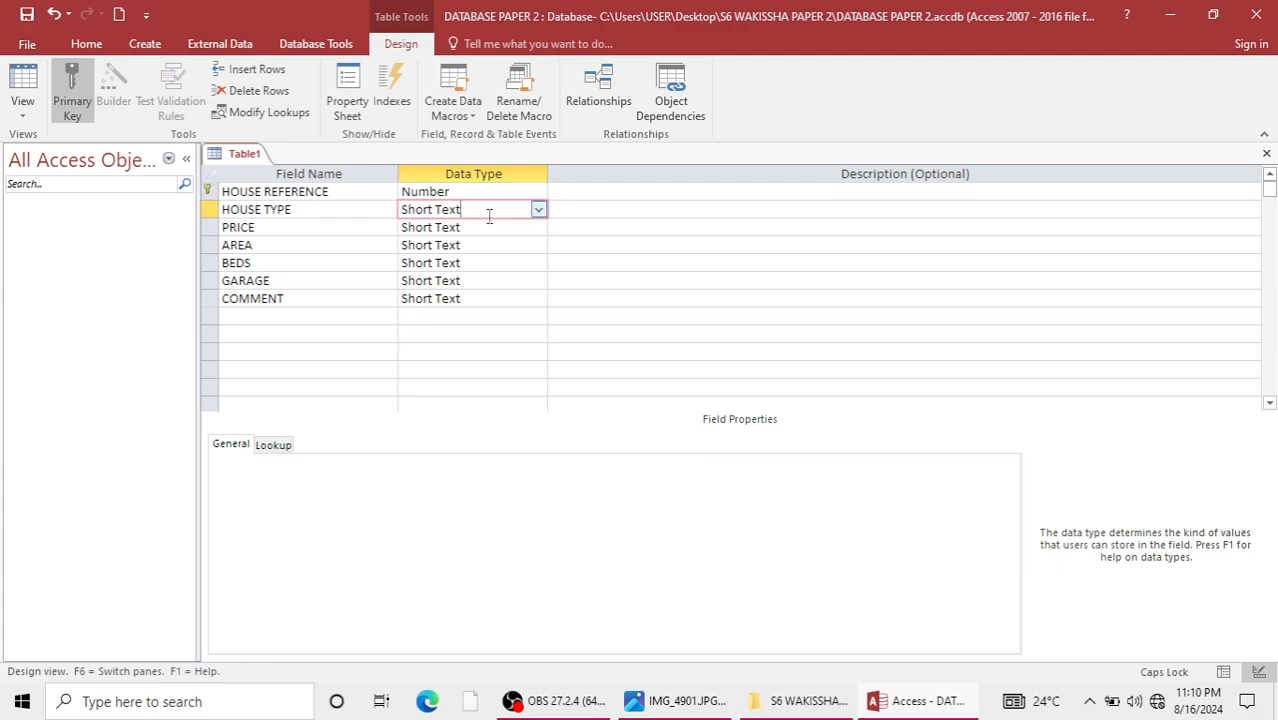
pyautogui.click(539, 211)
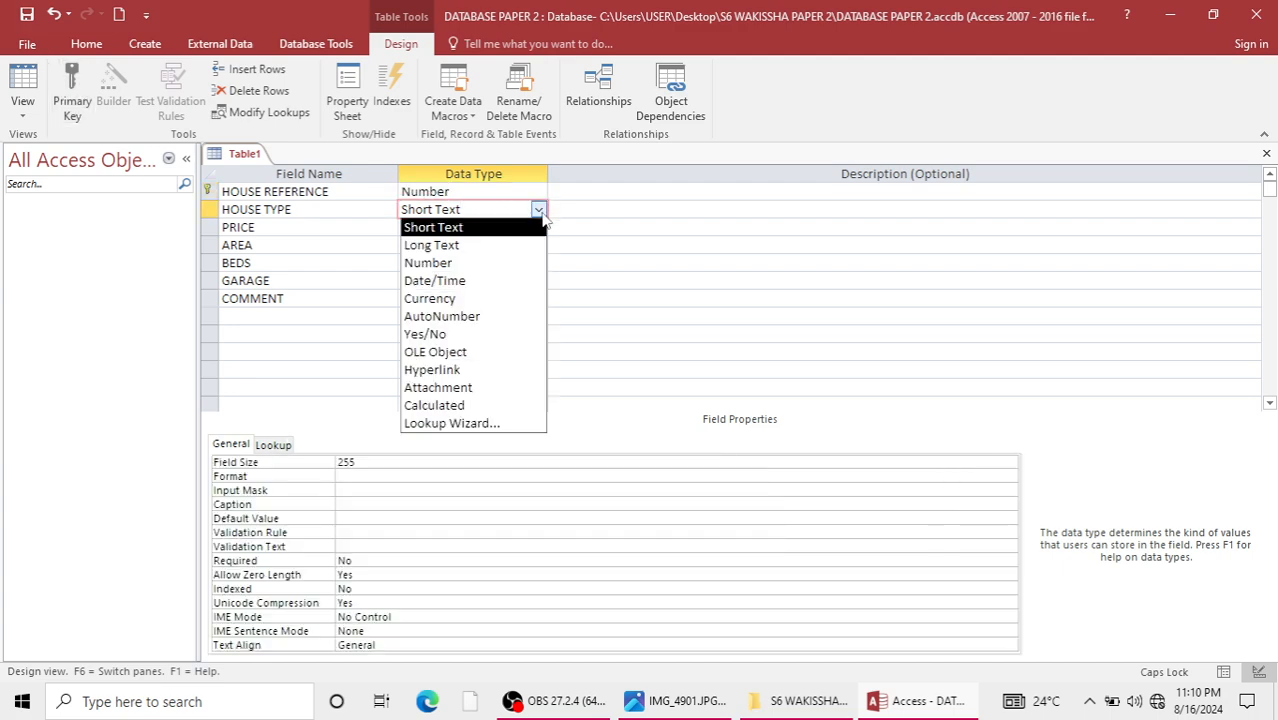
pyautogui.click(543, 218)
pyautogui.click(680, 701)
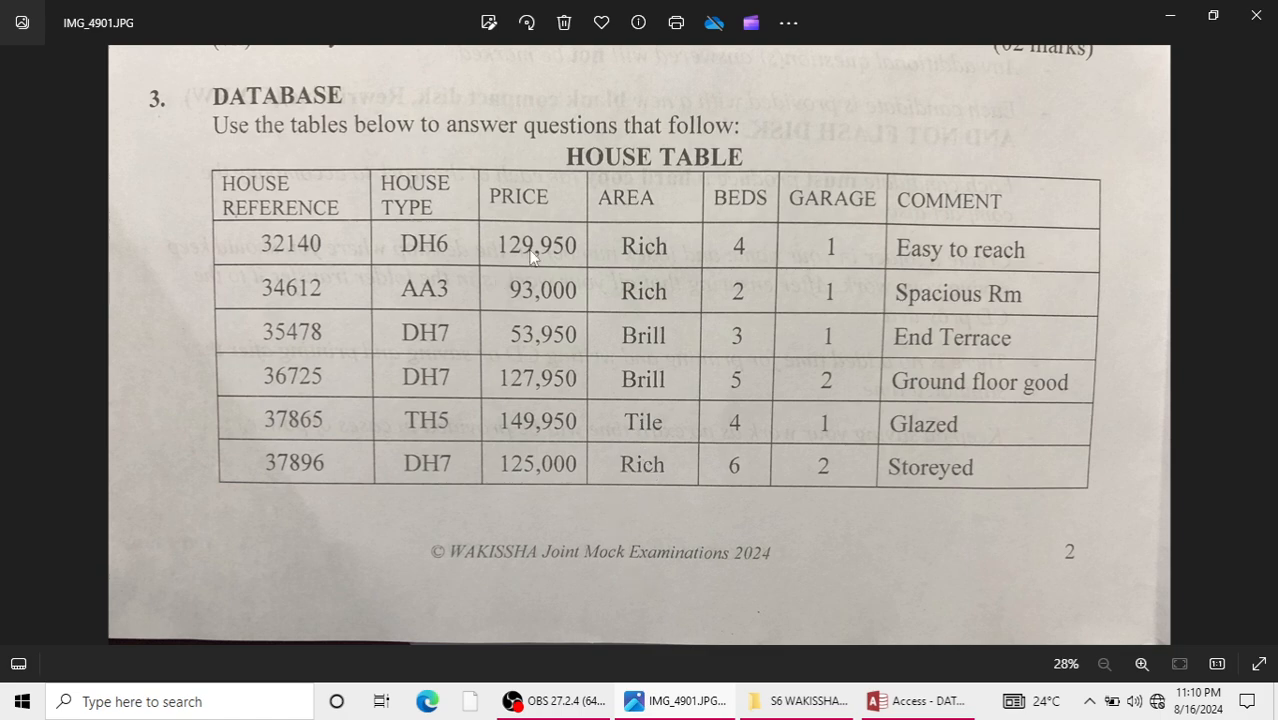
pyautogui.click(890, 703)
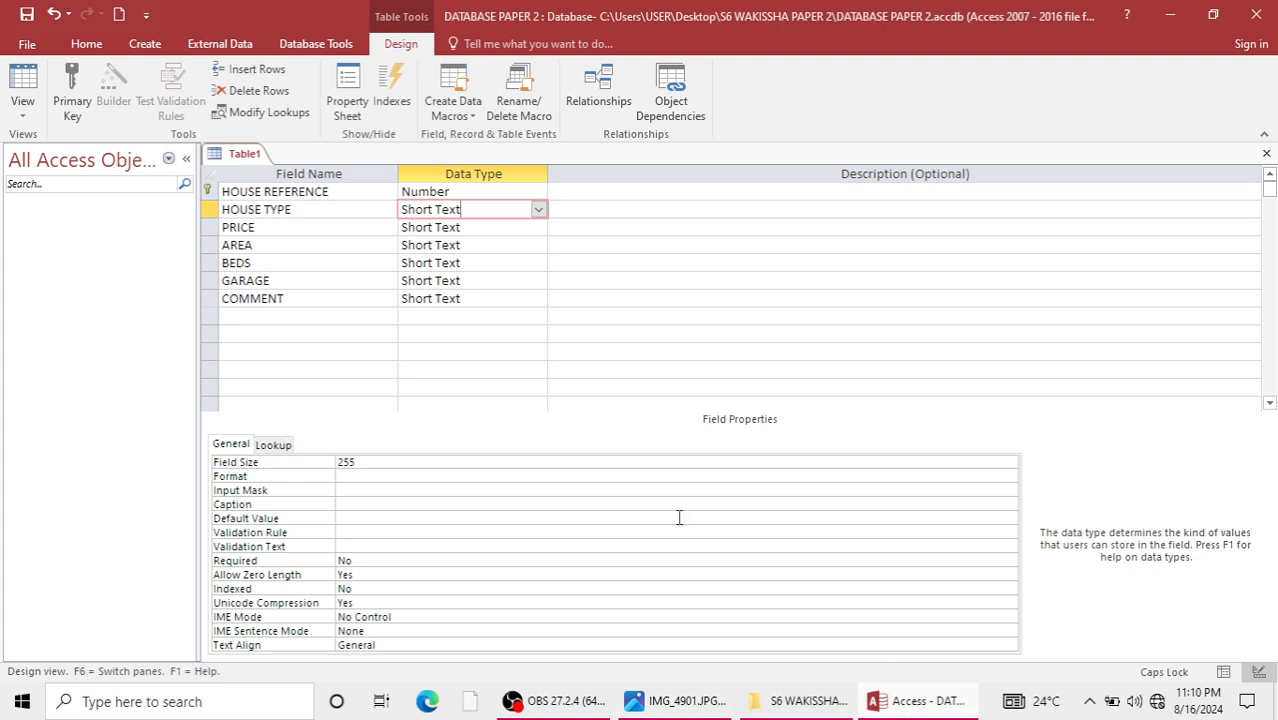
pyautogui.click(538, 209)
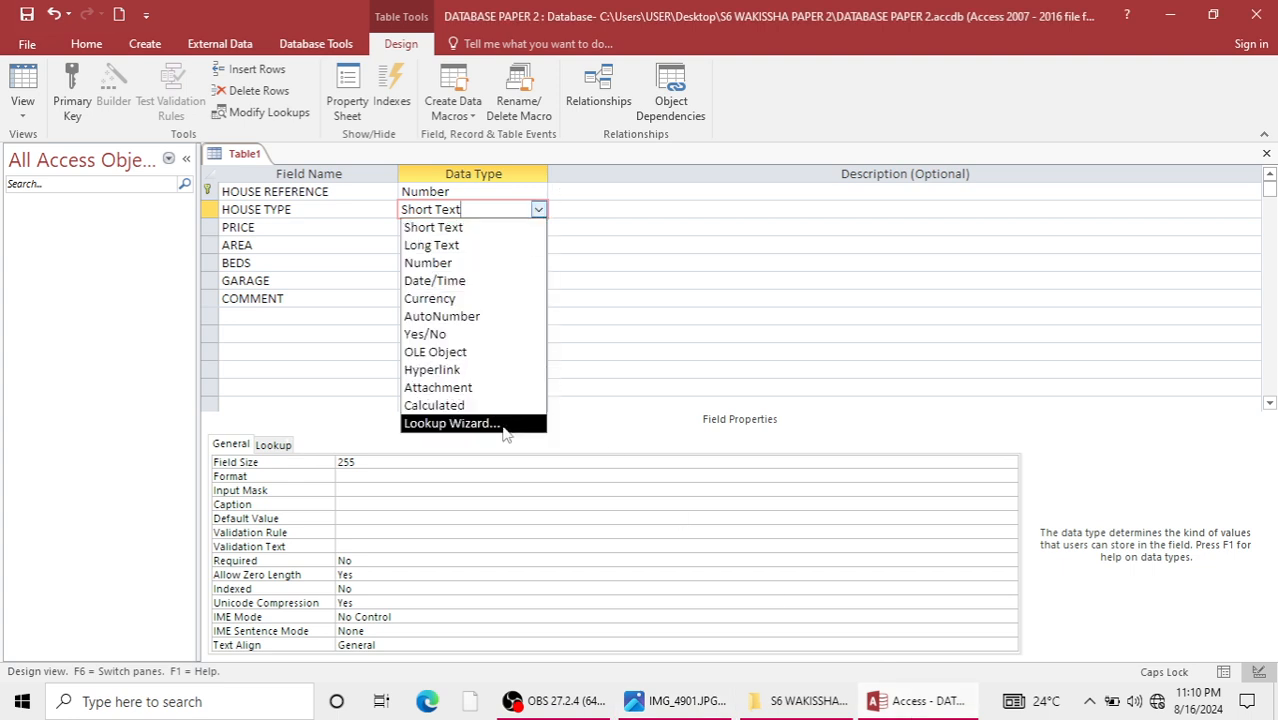
pyautogui.click(502, 421)
pyautogui.click(562, 256)
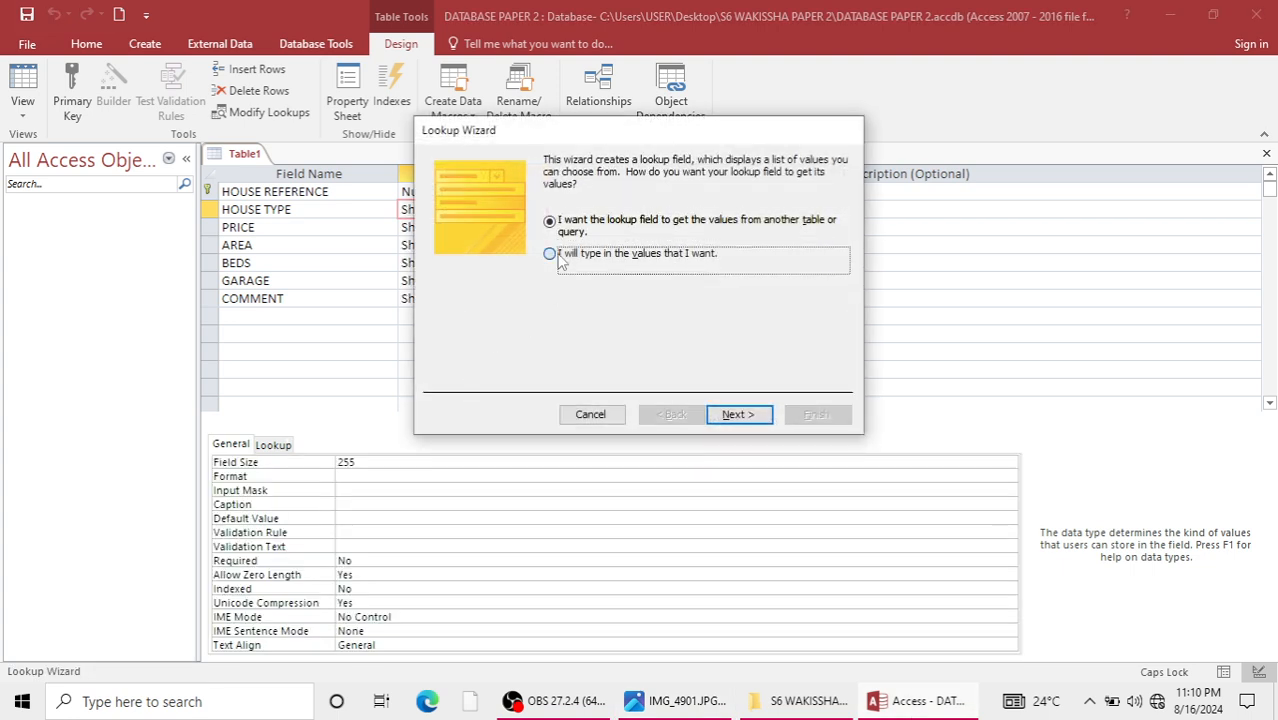
pyautogui.click(745, 414)
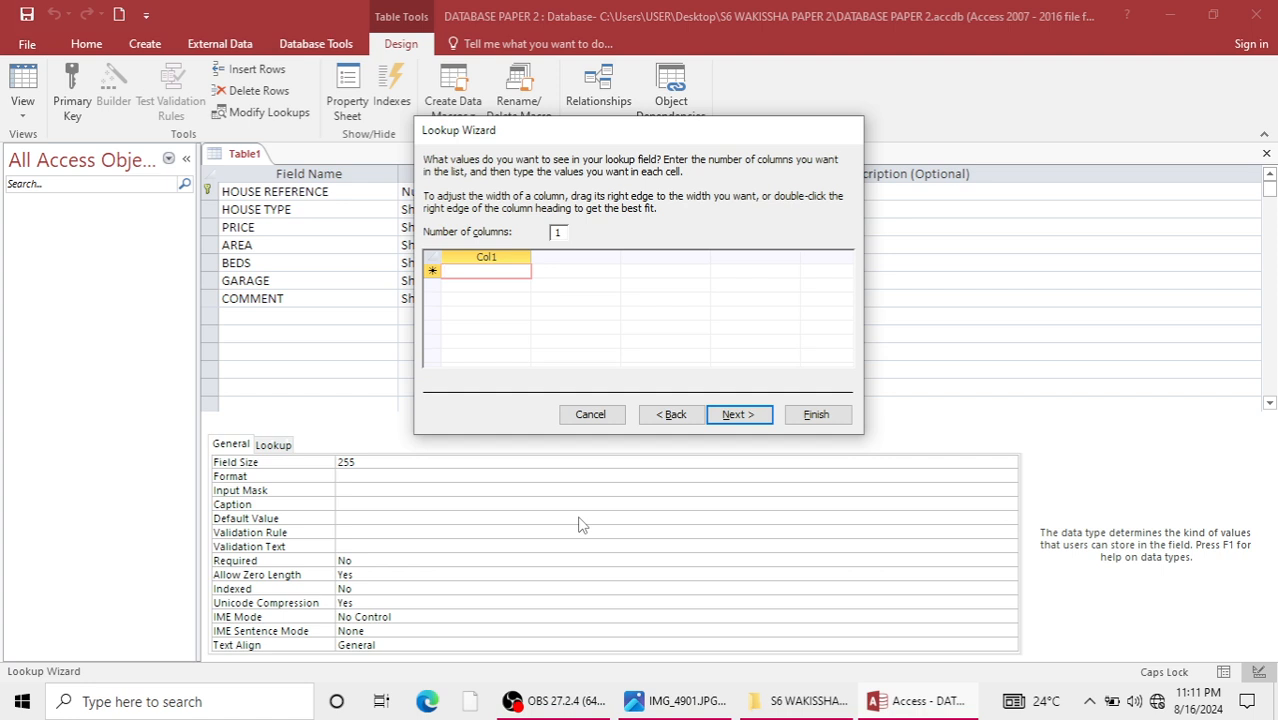
# Enter DH6, AA3, DH7 and TH5 as the HOUSE TYPE lookup values and finish the wizard with the default label.
pyautogui.write('DH6')
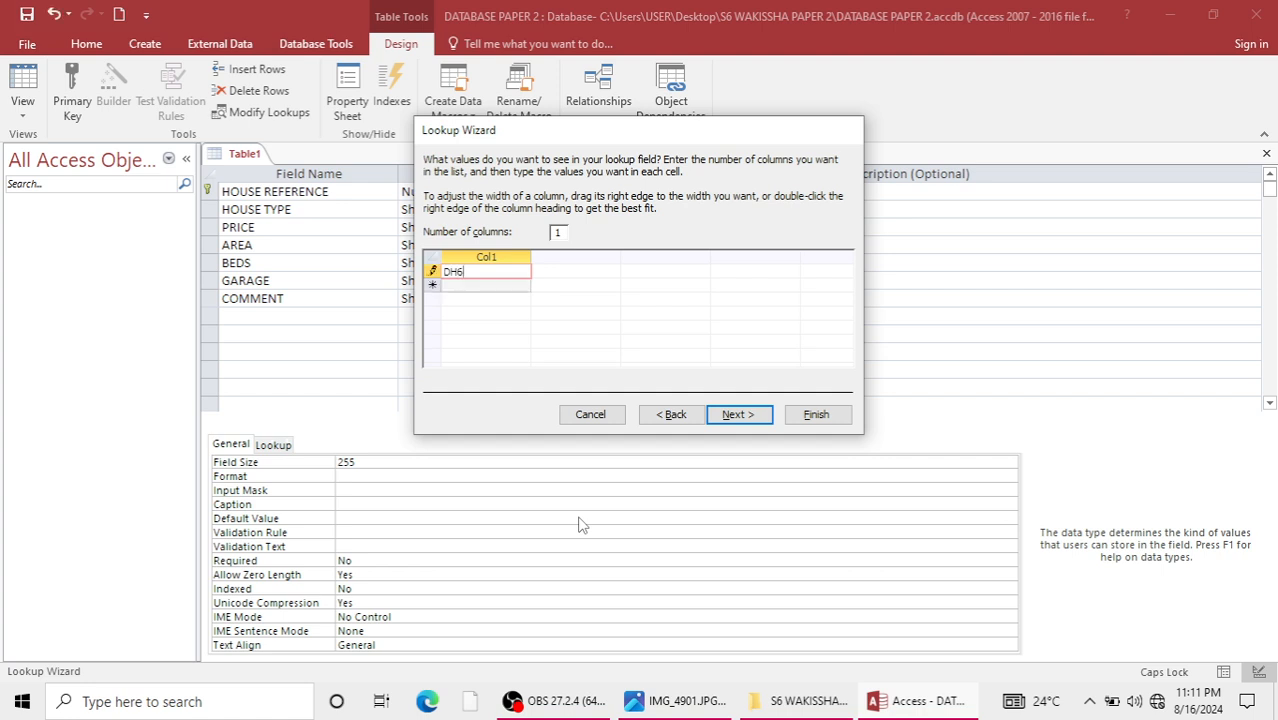
pyautogui.press('Return')
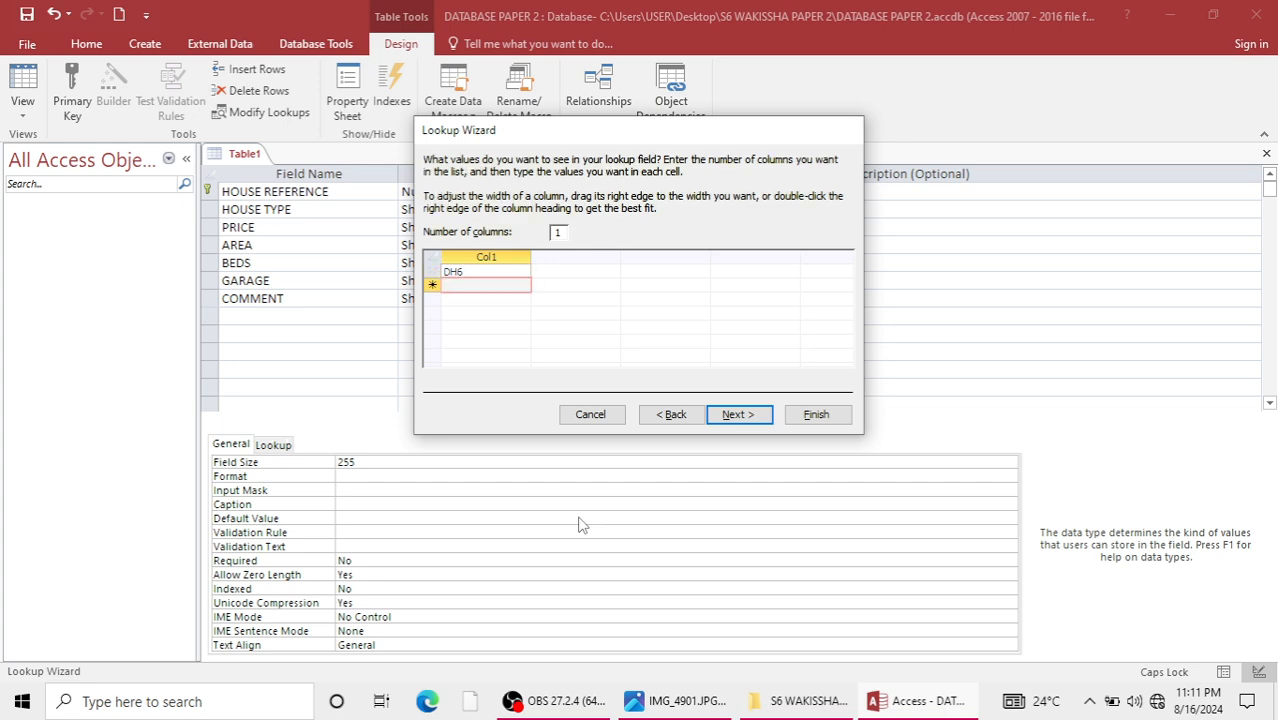
pyautogui.write('AA3')
pyautogui.press('Return')
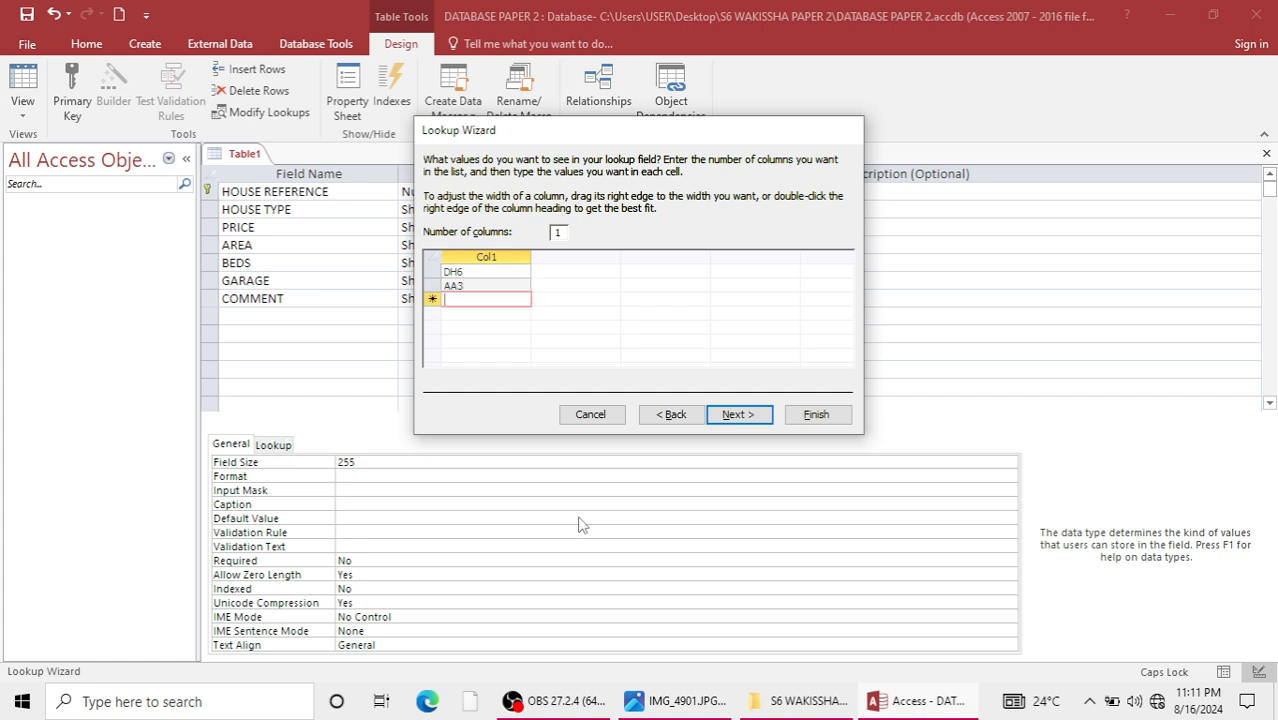
pyautogui.write('D')
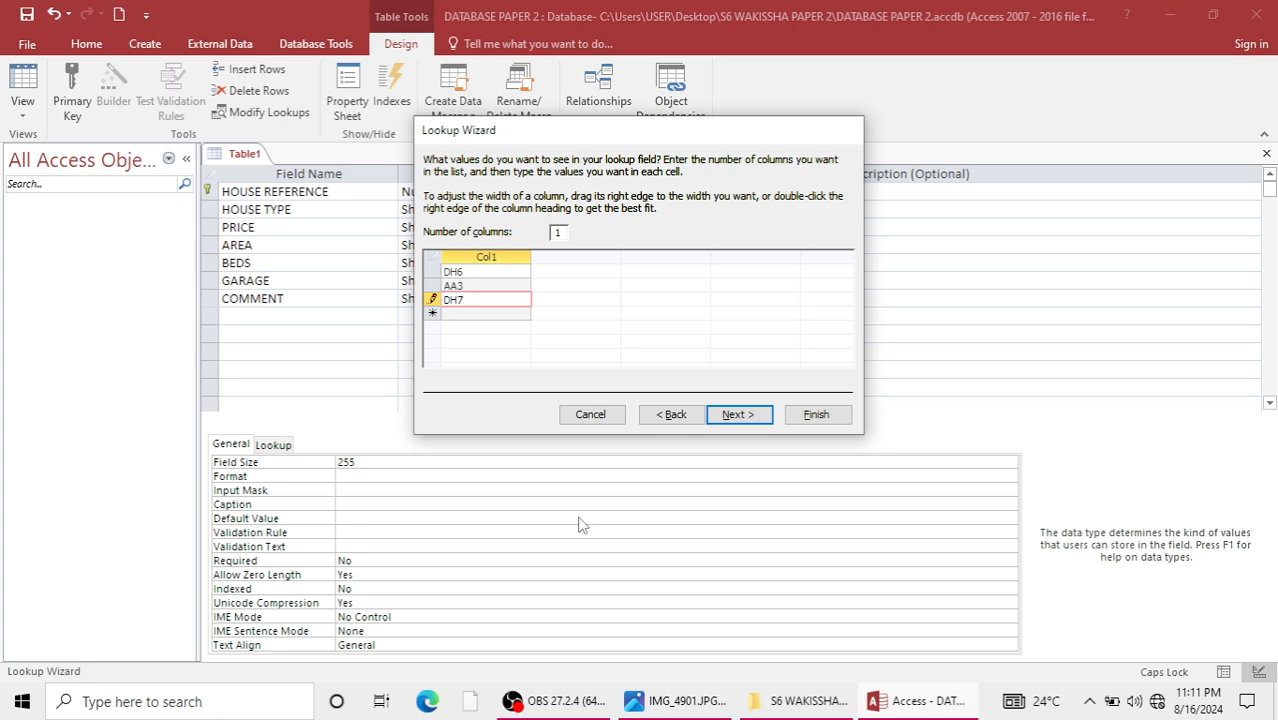
pyautogui.write('H7')
pyautogui.press('Return')
pyautogui.write('TH5')
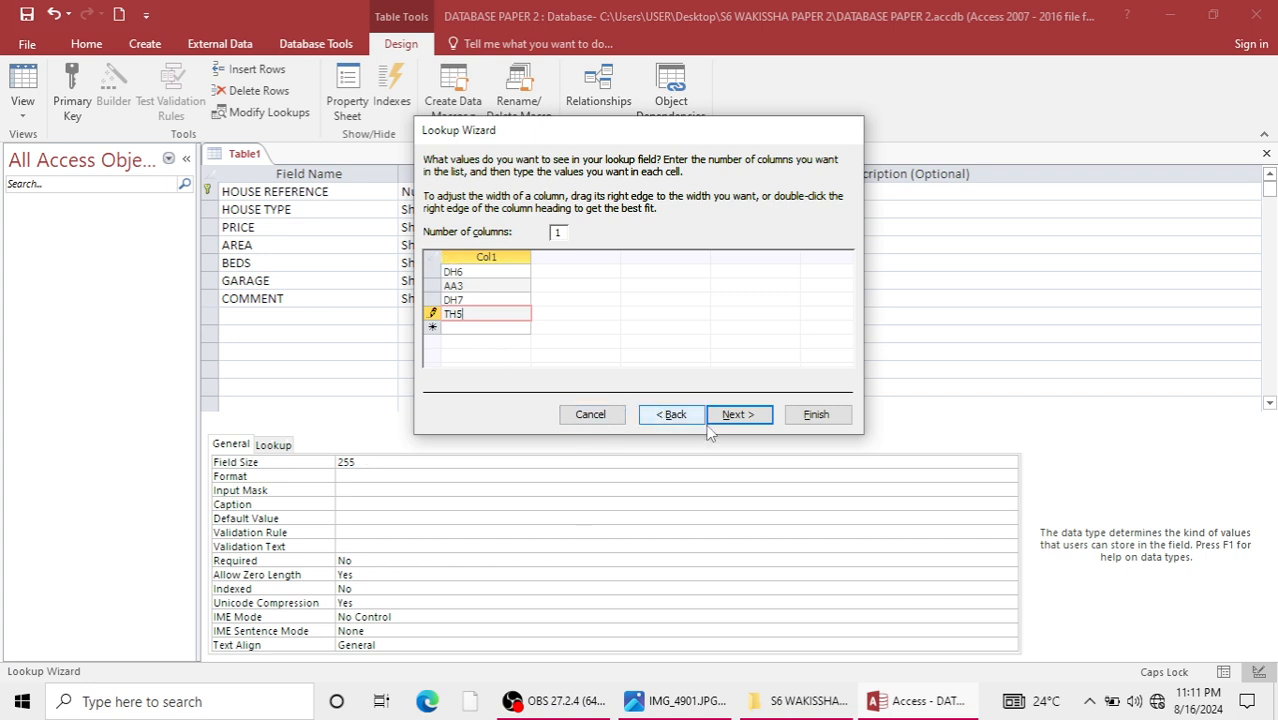
pyautogui.click(737, 416)
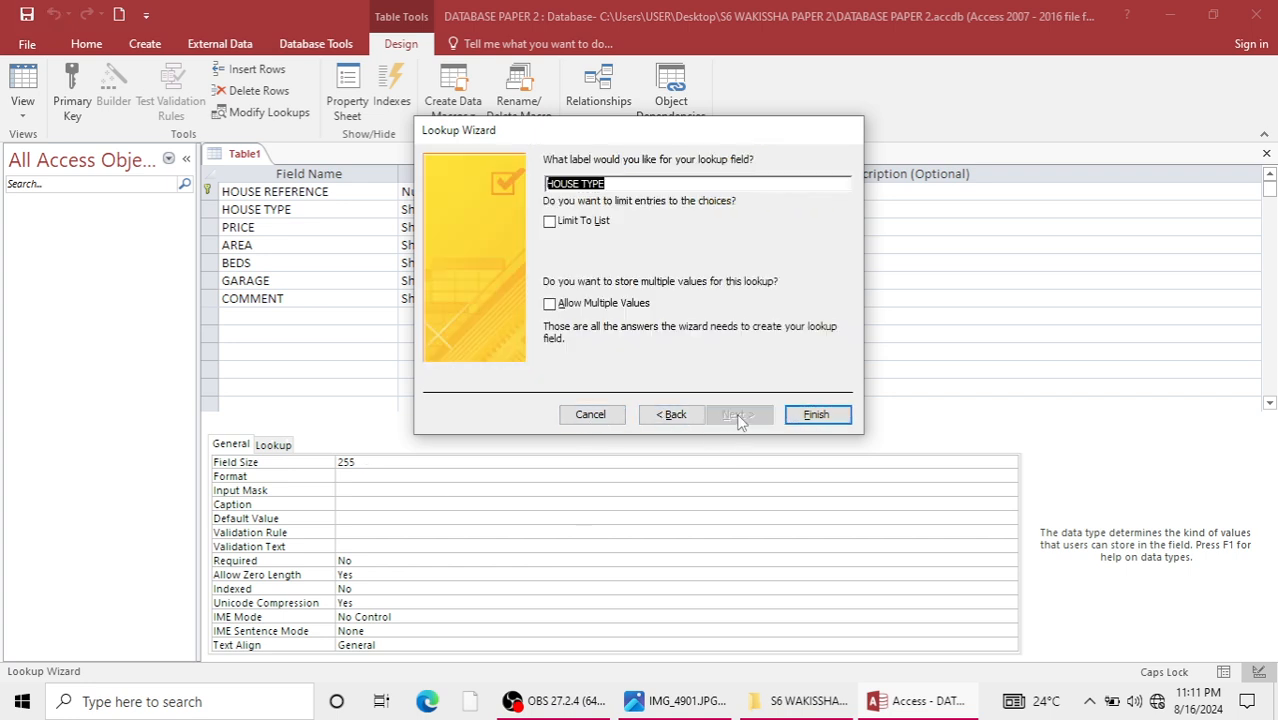
pyautogui.click(812, 416)
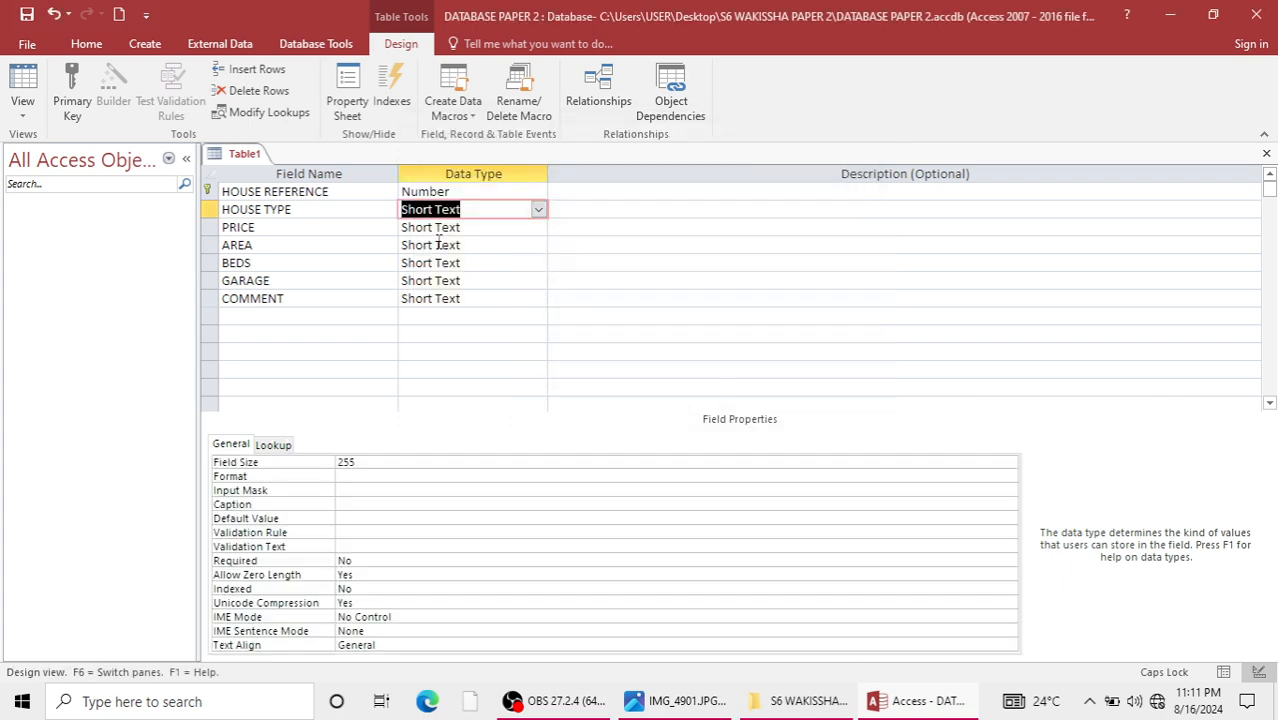
# Set the PRICE field's data type to Currency, with Standard format and 0 decimal places.
pyautogui.click(454, 229)
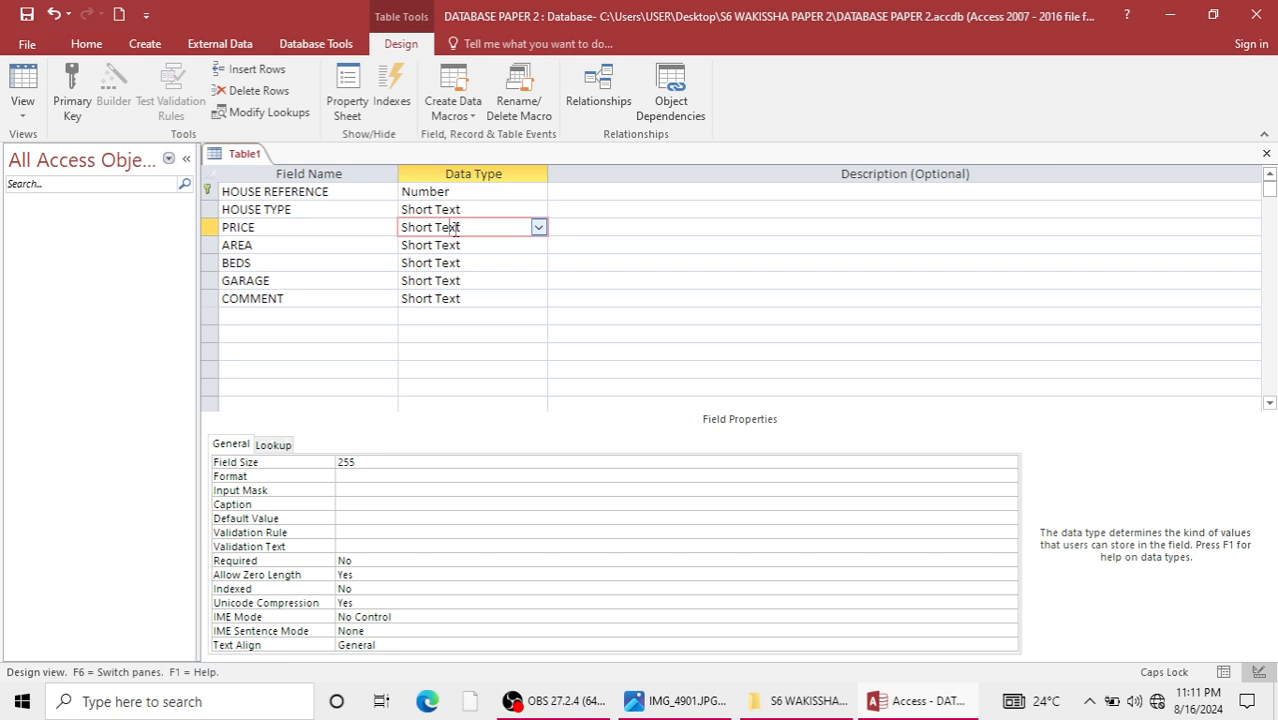
pyautogui.click(538, 227)
pyautogui.click(430, 316)
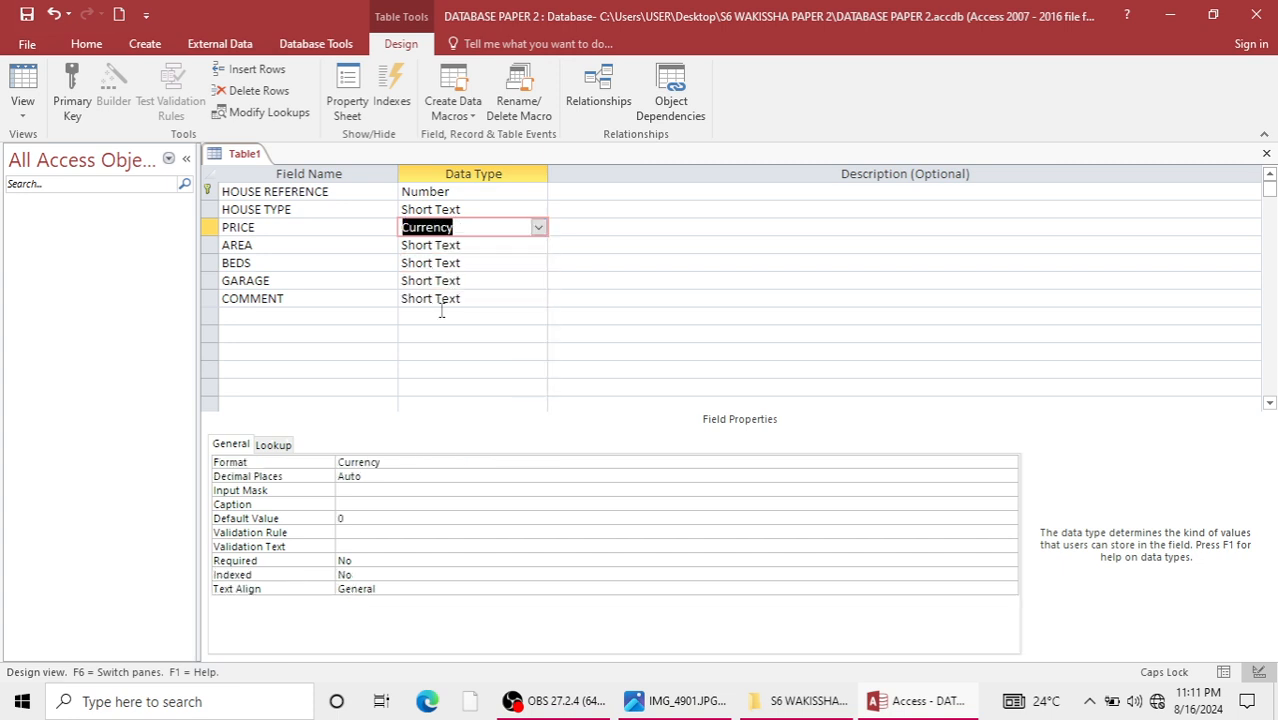
pyautogui.click(382, 462)
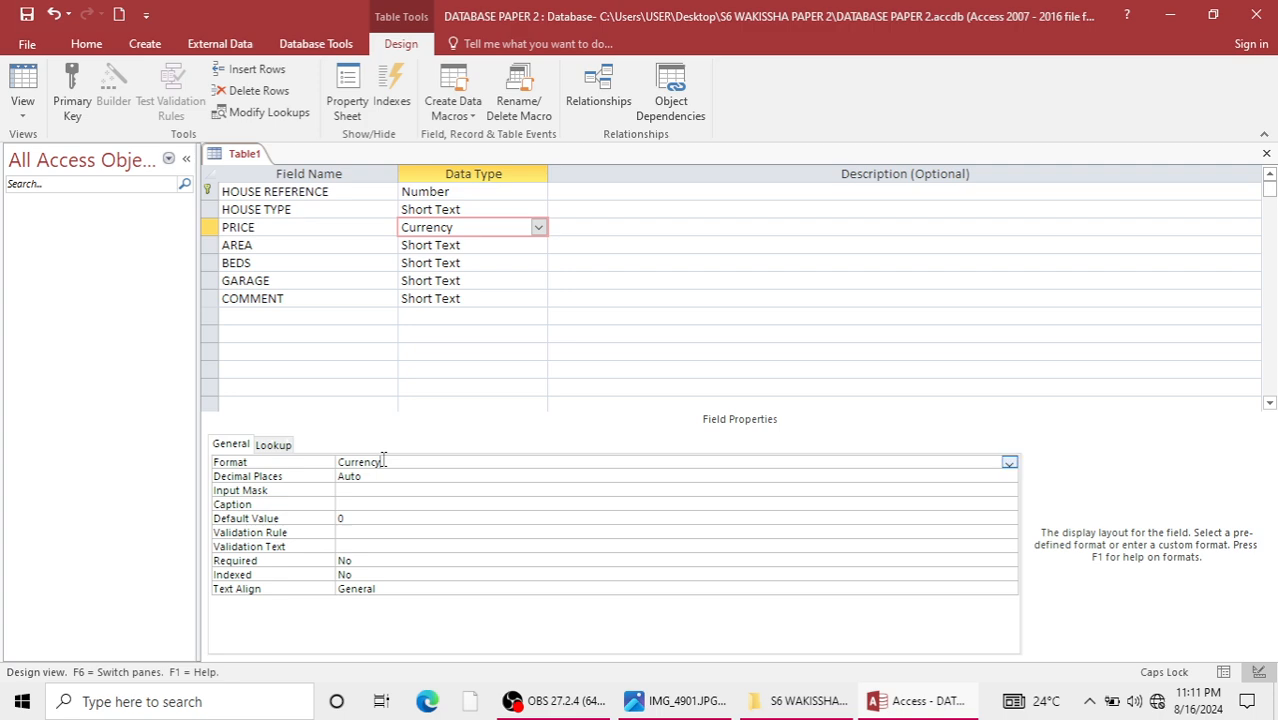
pyautogui.click(1009, 464)
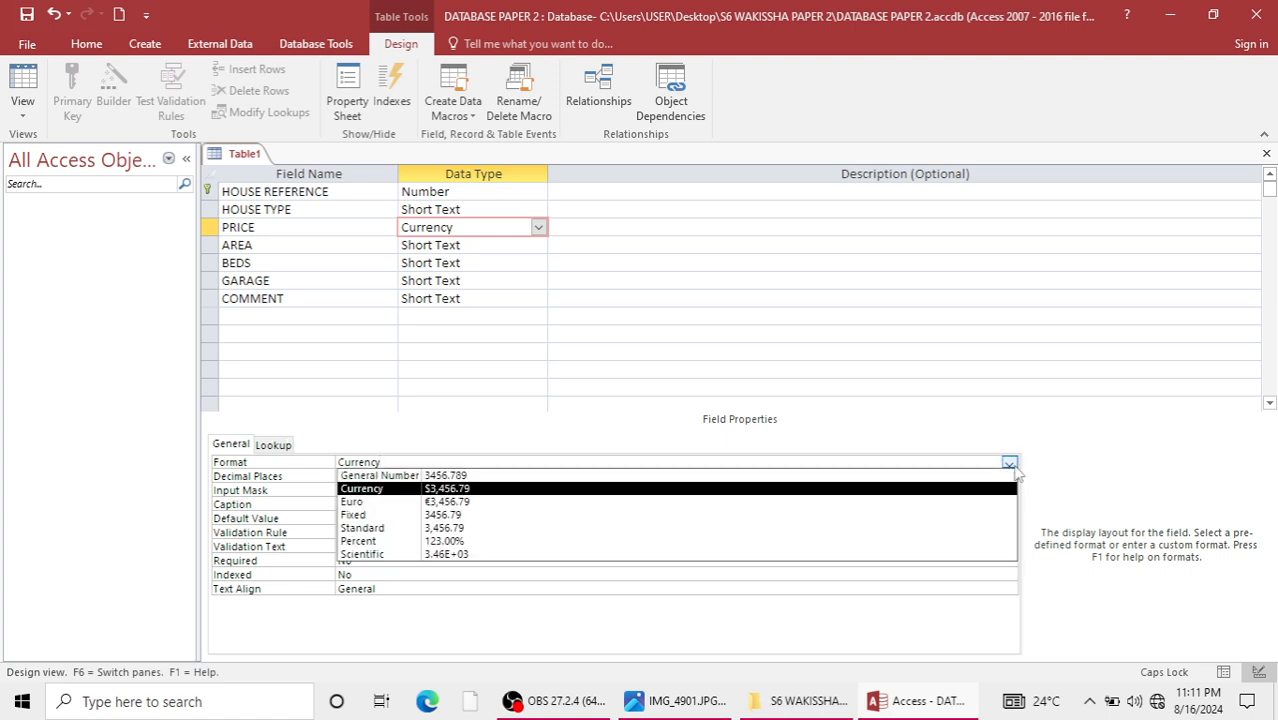
pyautogui.click(461, 537)
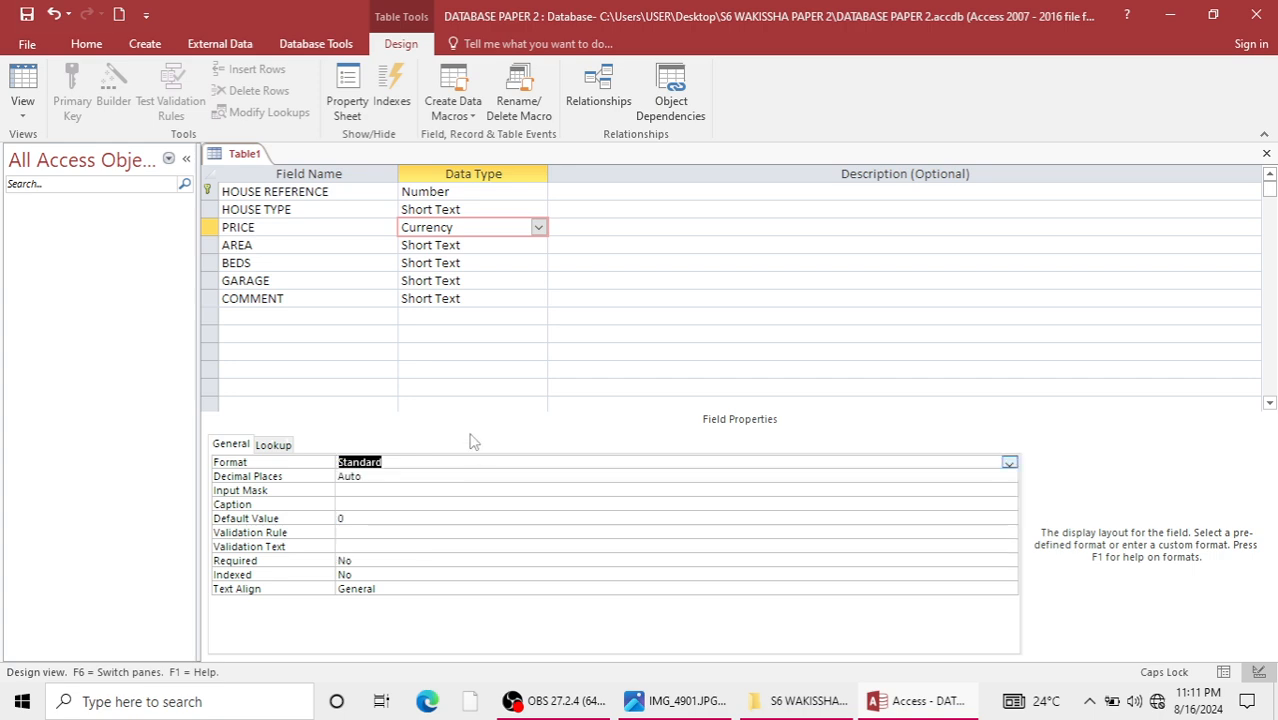
pyautogui.click(451, 479)
pyautogui.click(1009, 477)
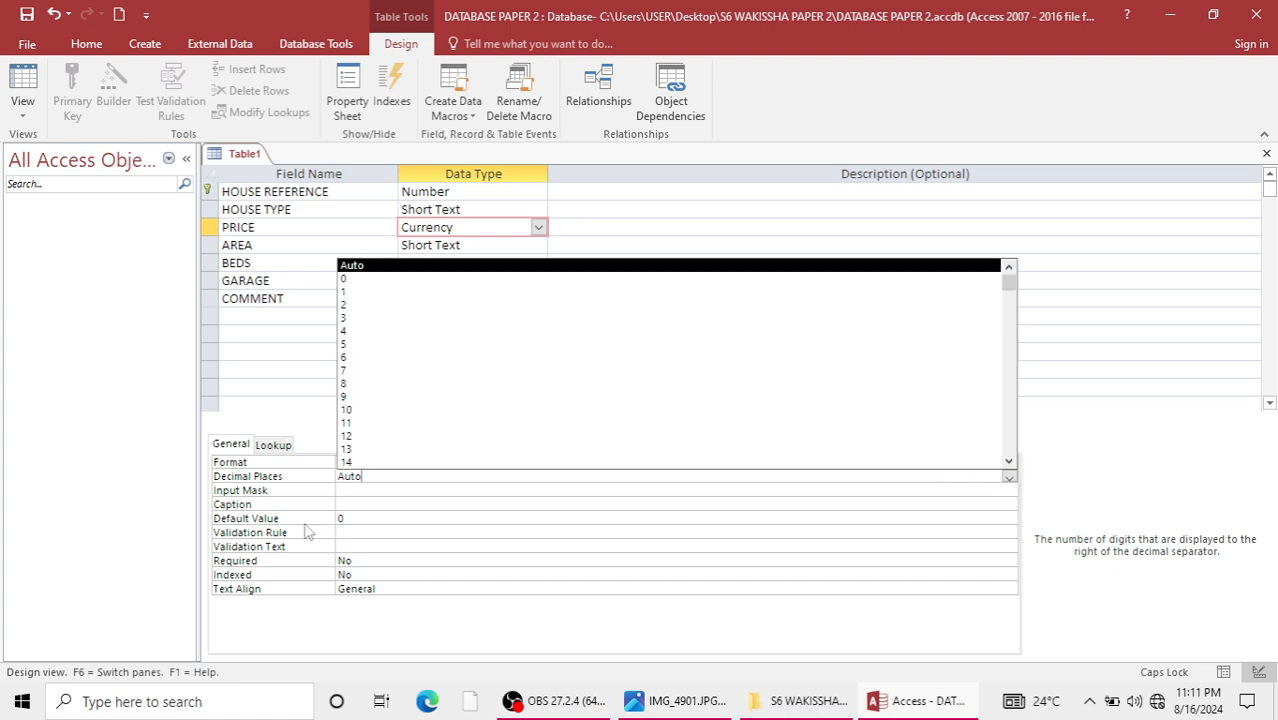
pyautogui.click(362, 278)
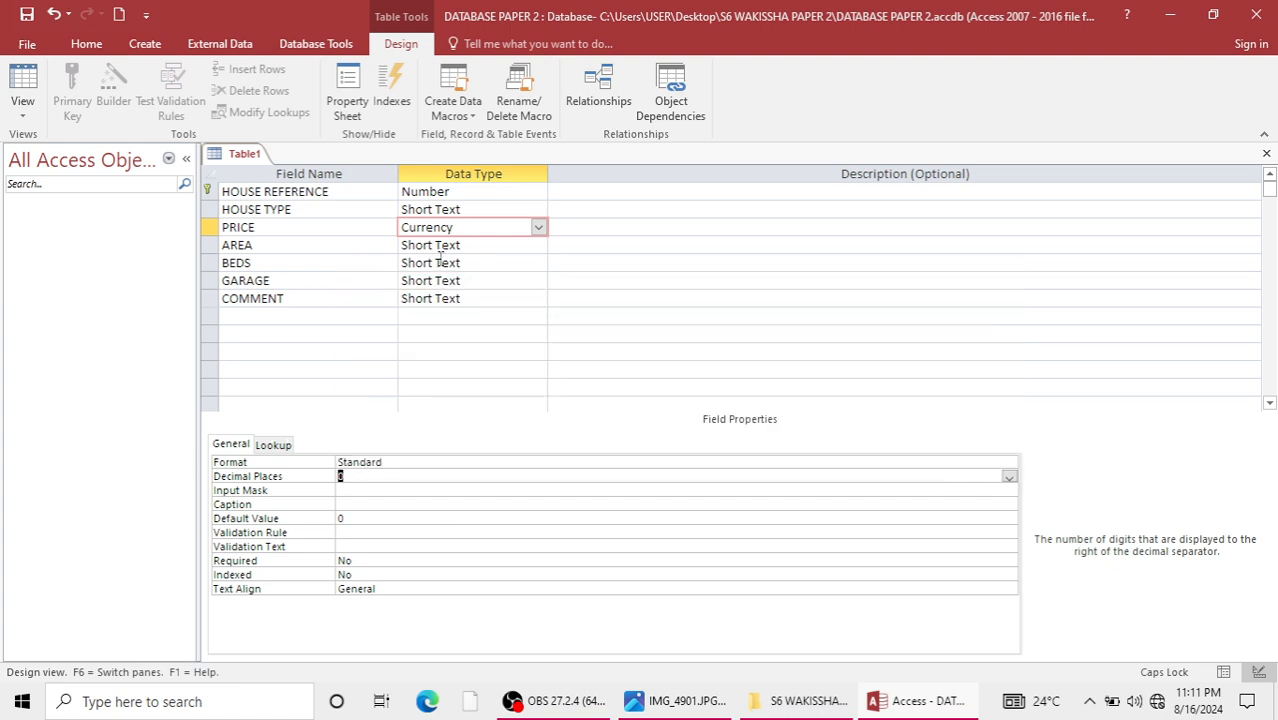
# Start a lookup list with self-typed values for the AREA field.
pyautogui.click(527, 242)
pyautogui.click(538, 245)
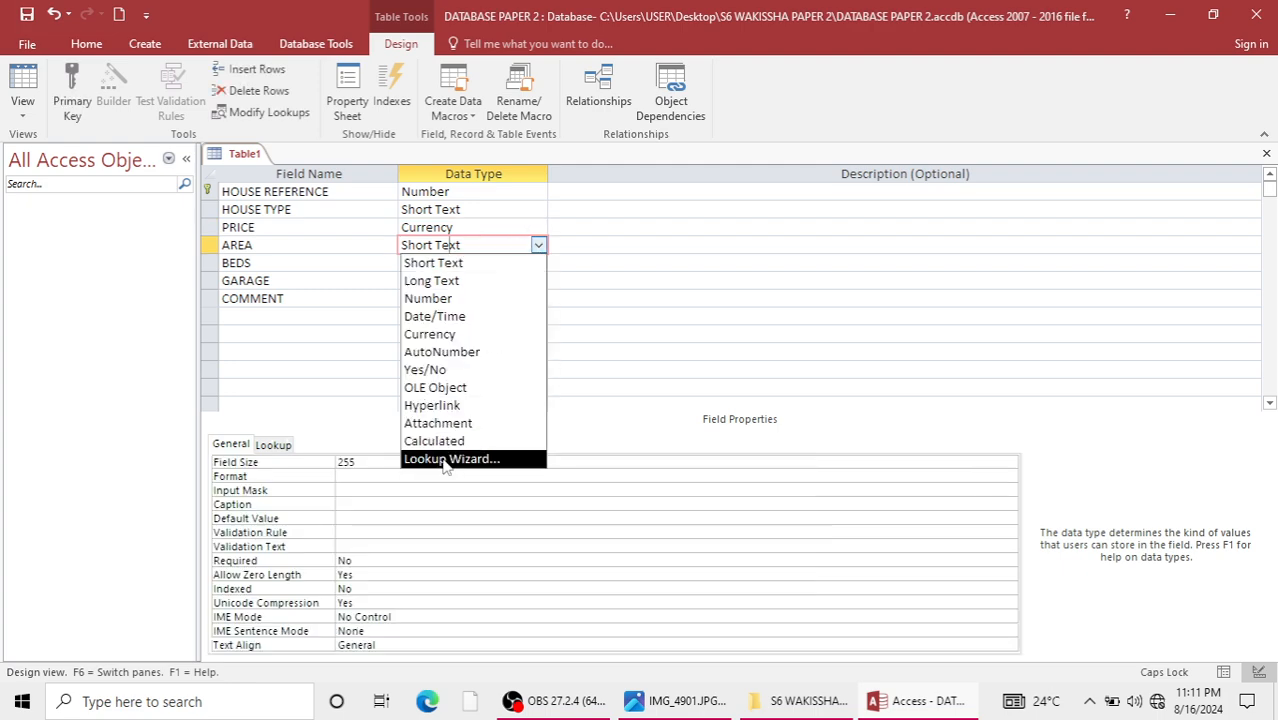
pyautogui.click(445, 461)
pyautogui.click(562, 256)
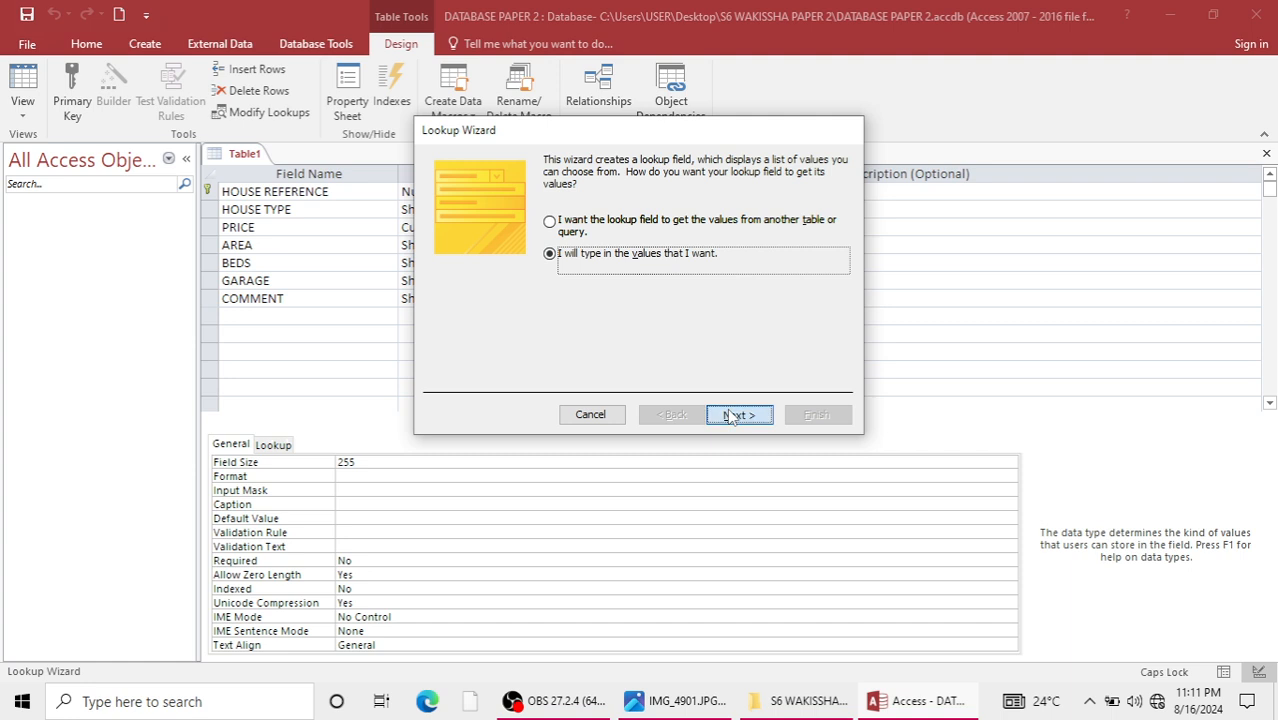
pyautogui.click(737, 413)
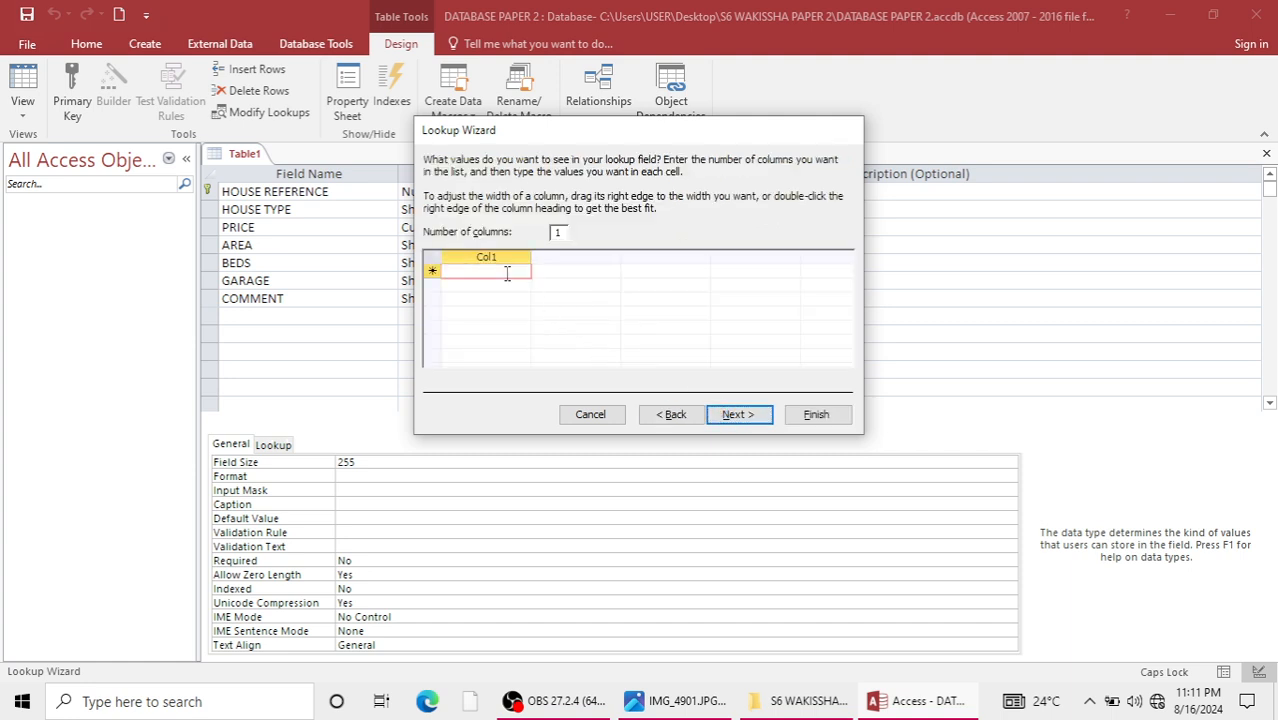
# Enter RICH, BRILL and TILE as the AREA lookup values and finish the wizard.
pyautogui.write('RICH')
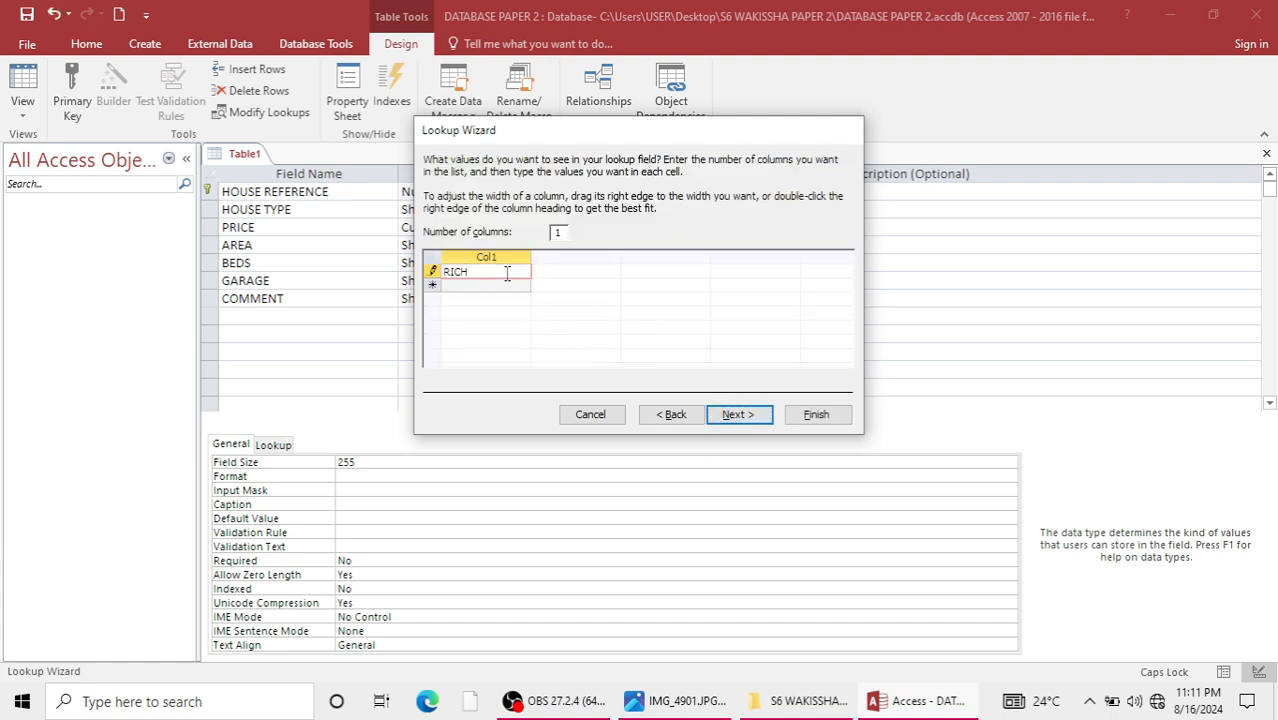
pyautogui.press('Tab')
pyautogui.write('BRIL')
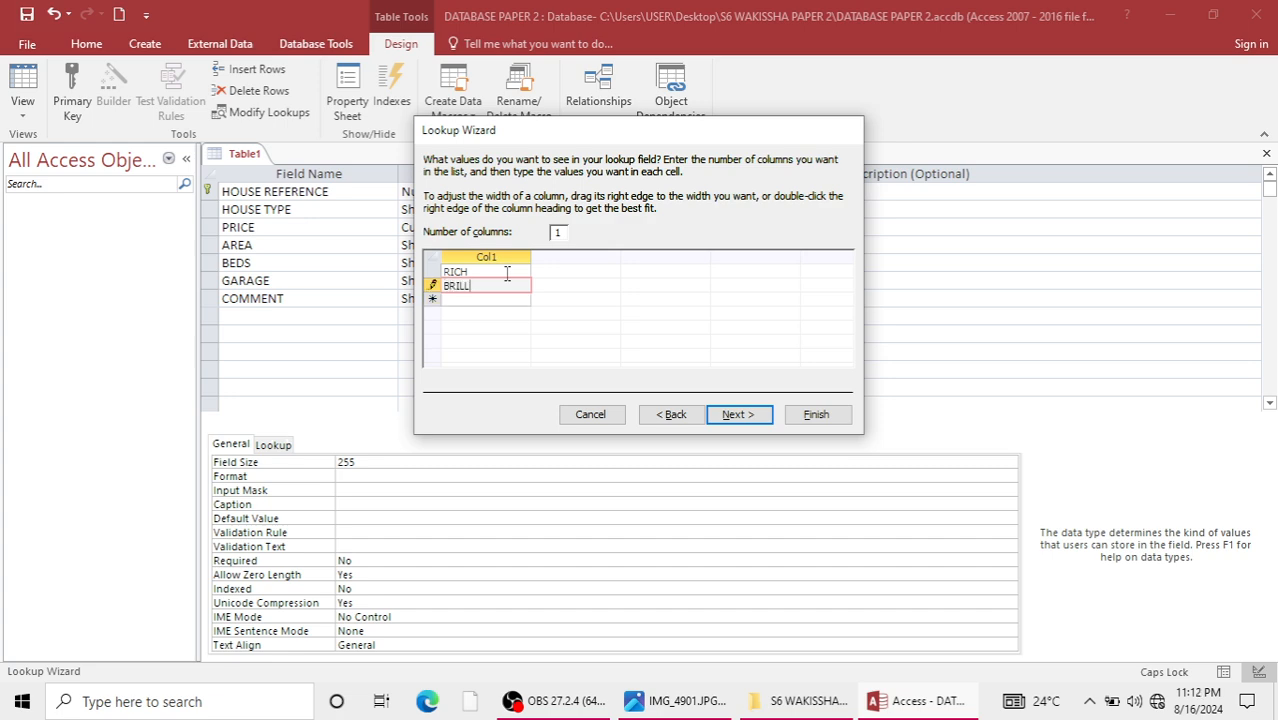
pyautogui.write('L')
pyautogui.press('Tab')
pyautogui.write('TILE')
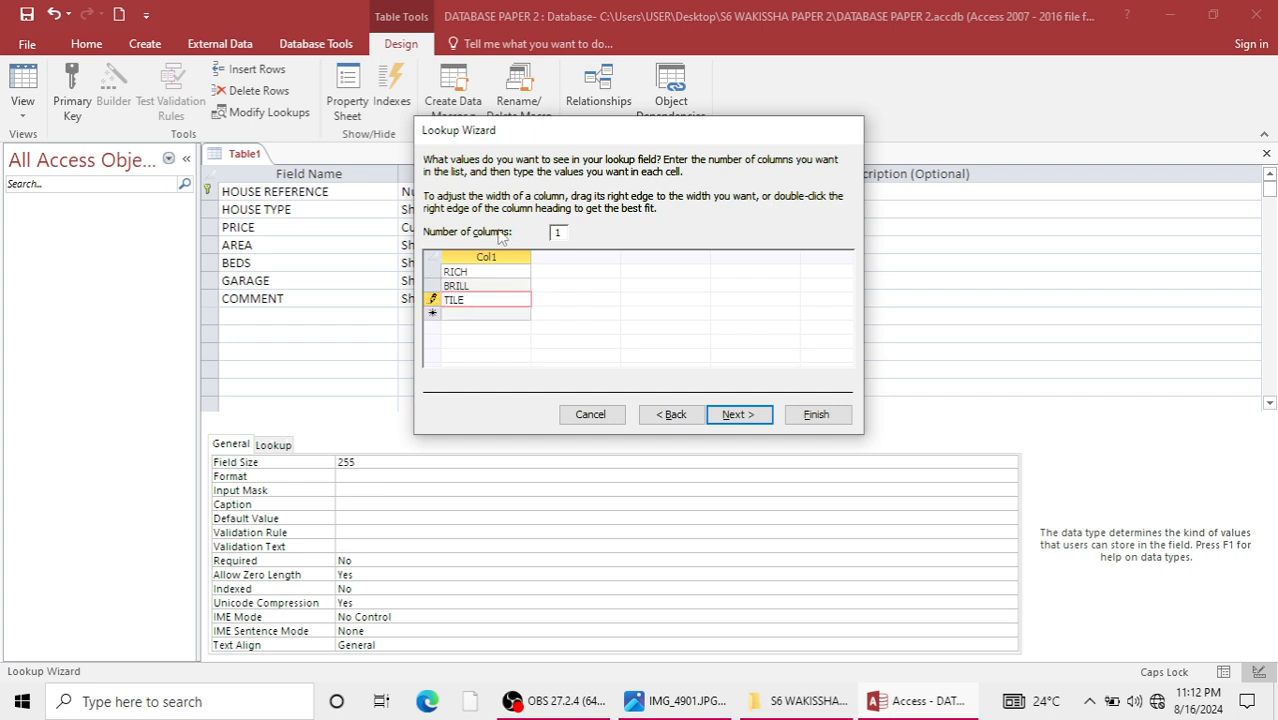
pyautogui.click(748, 418)
pyautogui.click(788, 420)
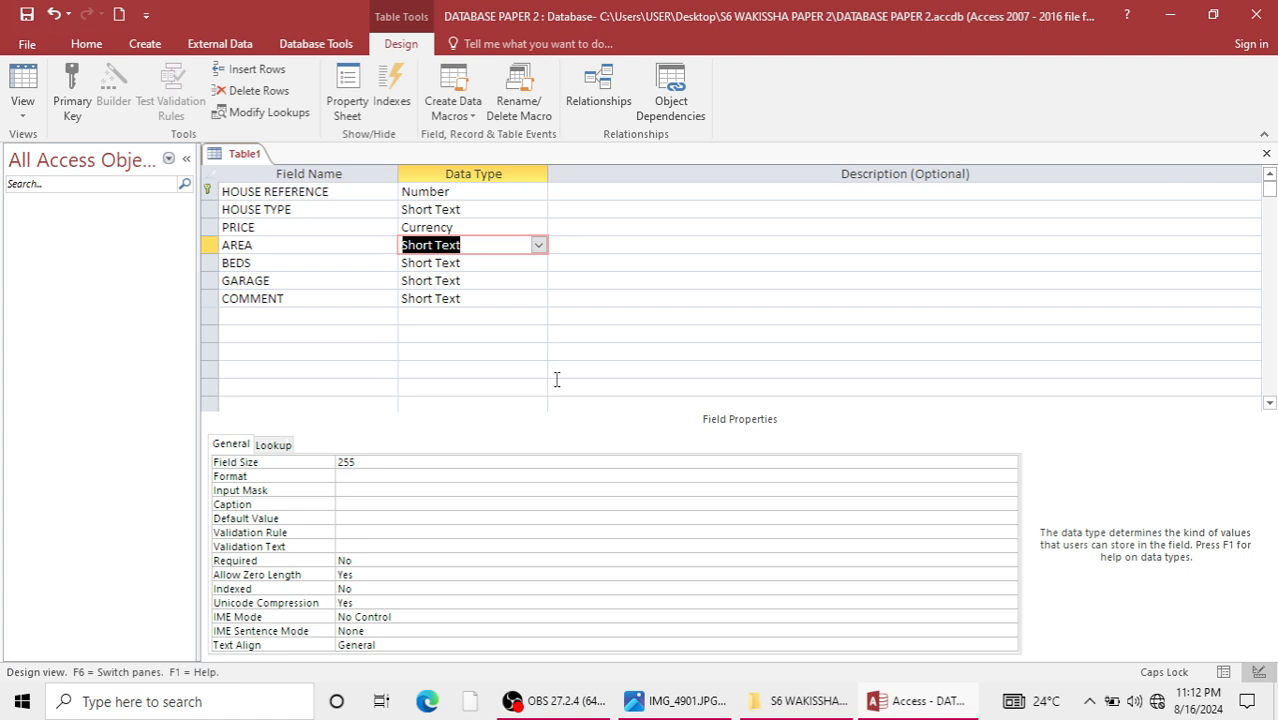
# Set the data type of both the BEDS and GARAGE fields to Number.
pyautogui.click(506, 264)
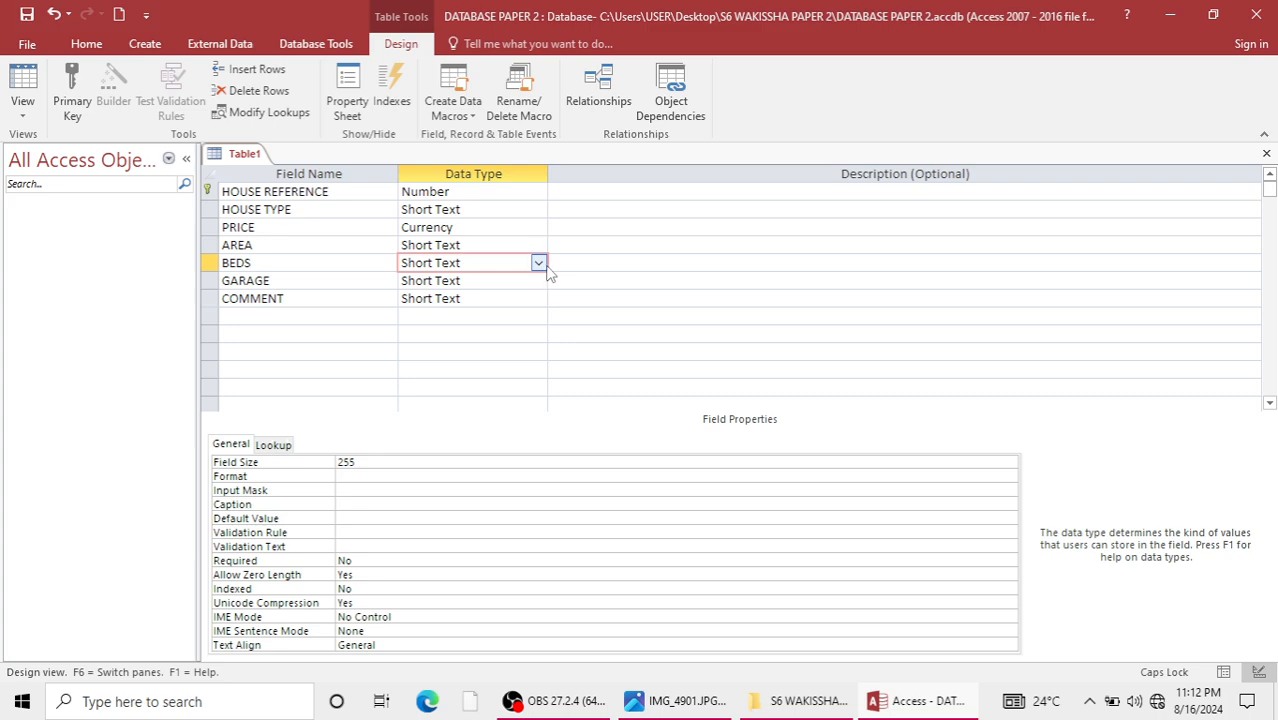
pyautogui.click(547, 266)
pyautogui.click(443, 316)
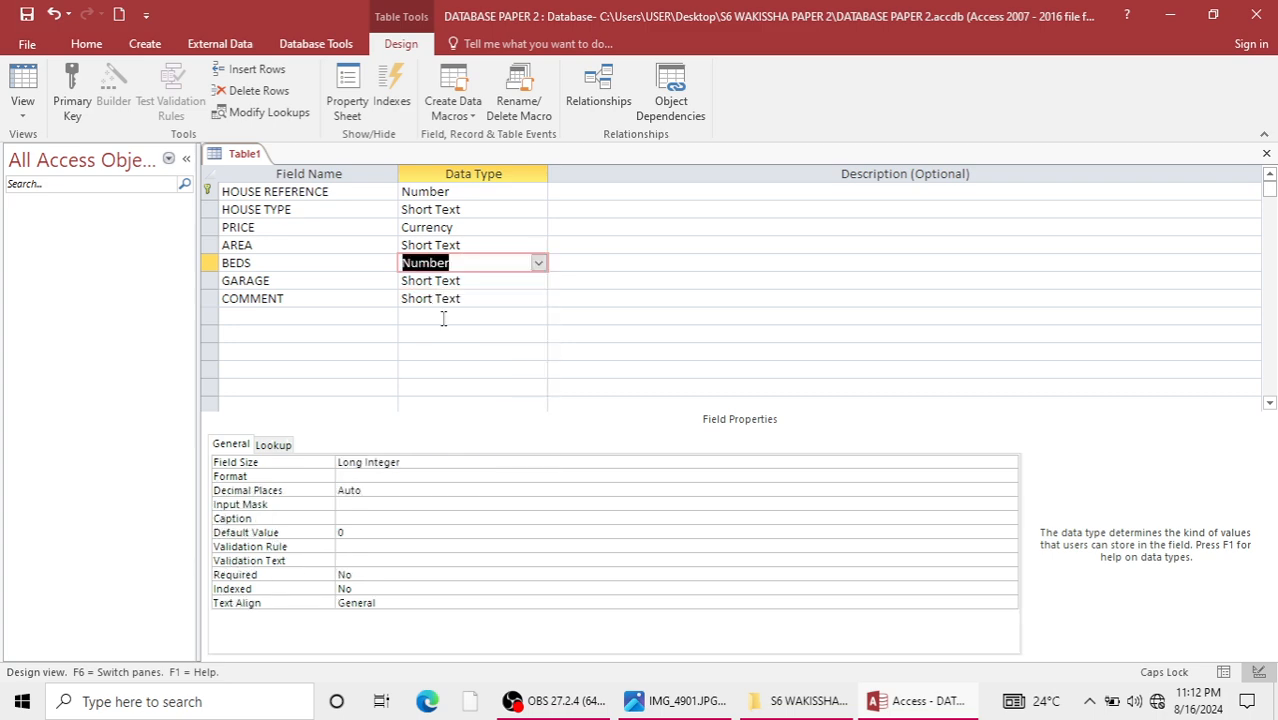
pyautogui.click(468, 282)
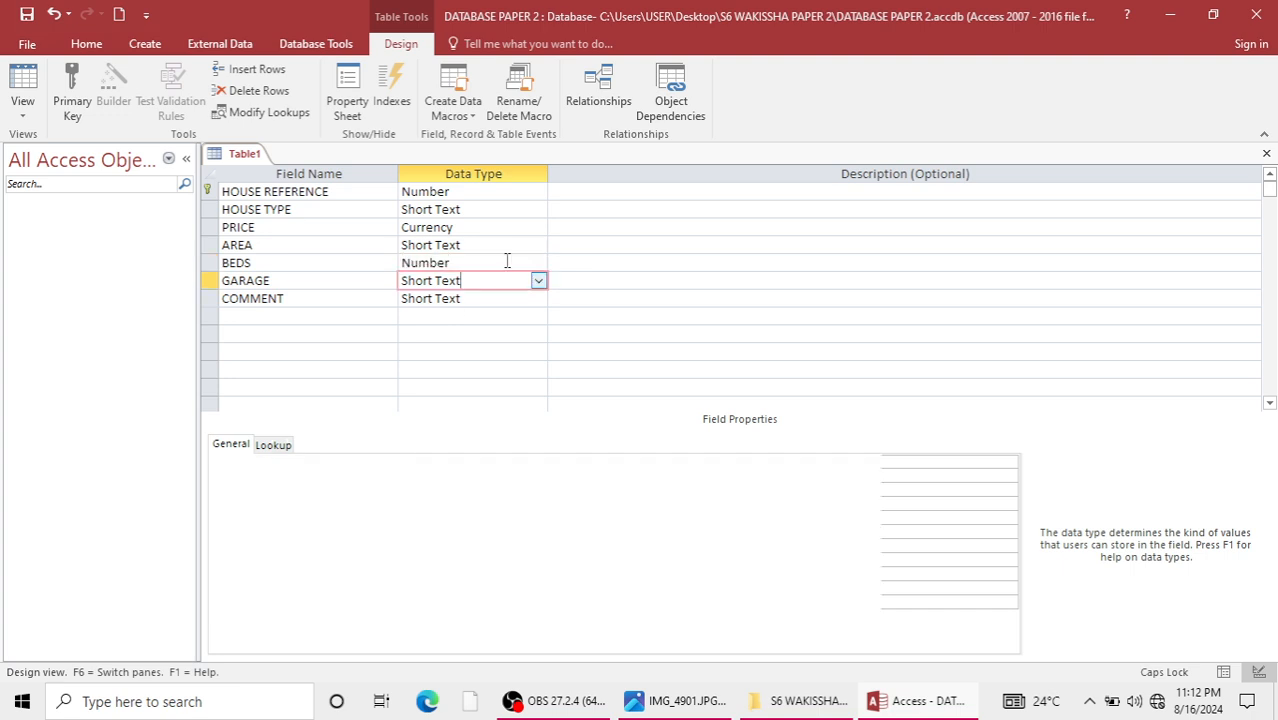
pyautogui.click(538, 281)
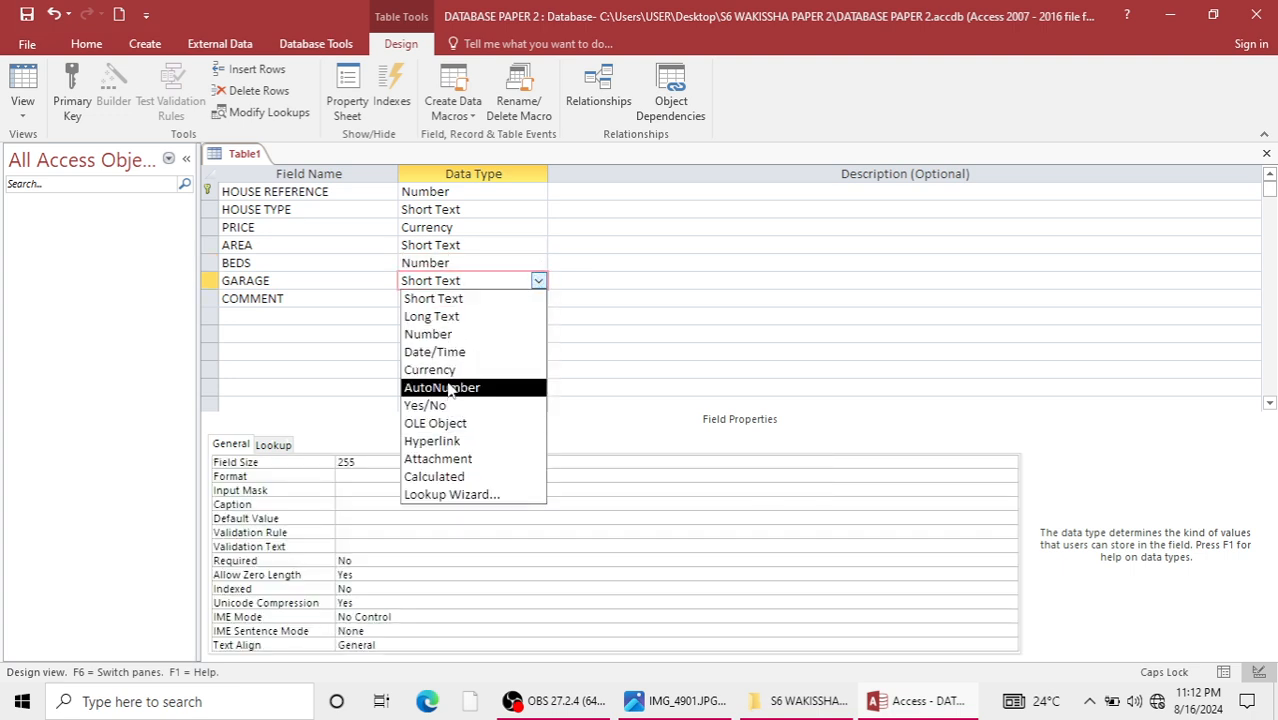
pyautogui.click(445, 334)
# Keep COMMENT as Short Text, save the table as HOUSE TABLE and close it.
pyautogui.click(469, 304)
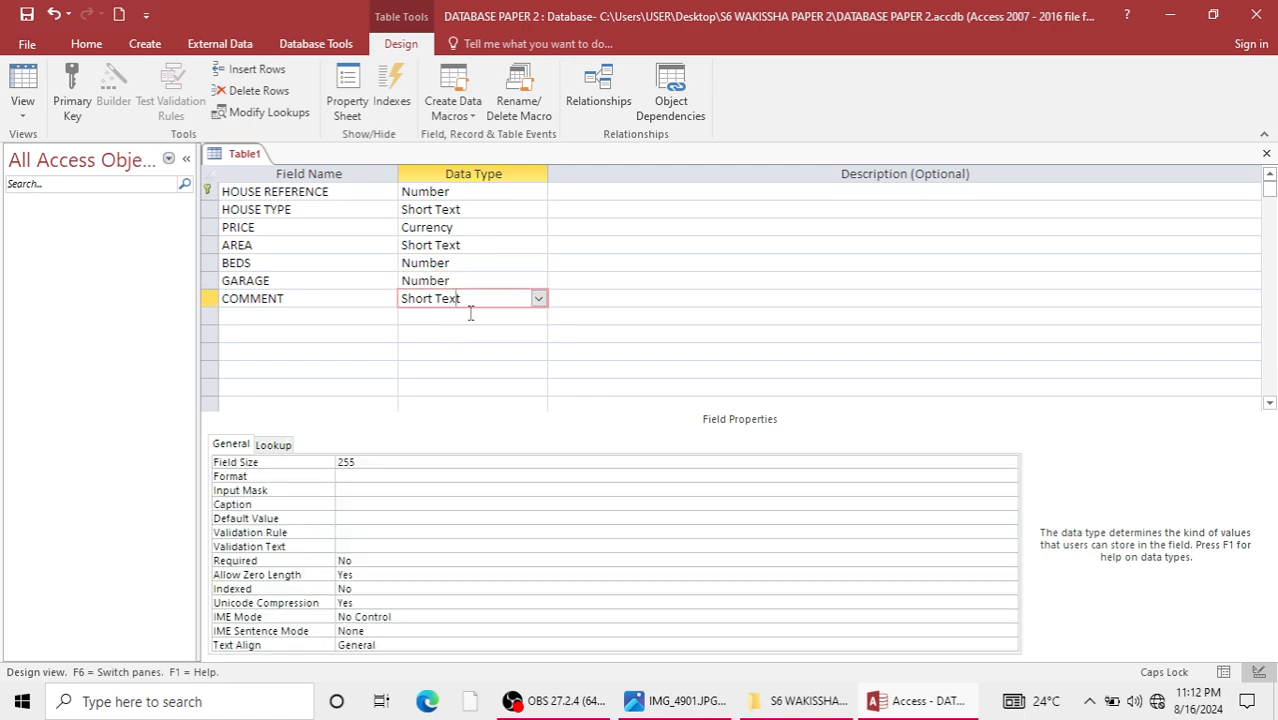
pyautogui.hotkey('ctrl', 's')
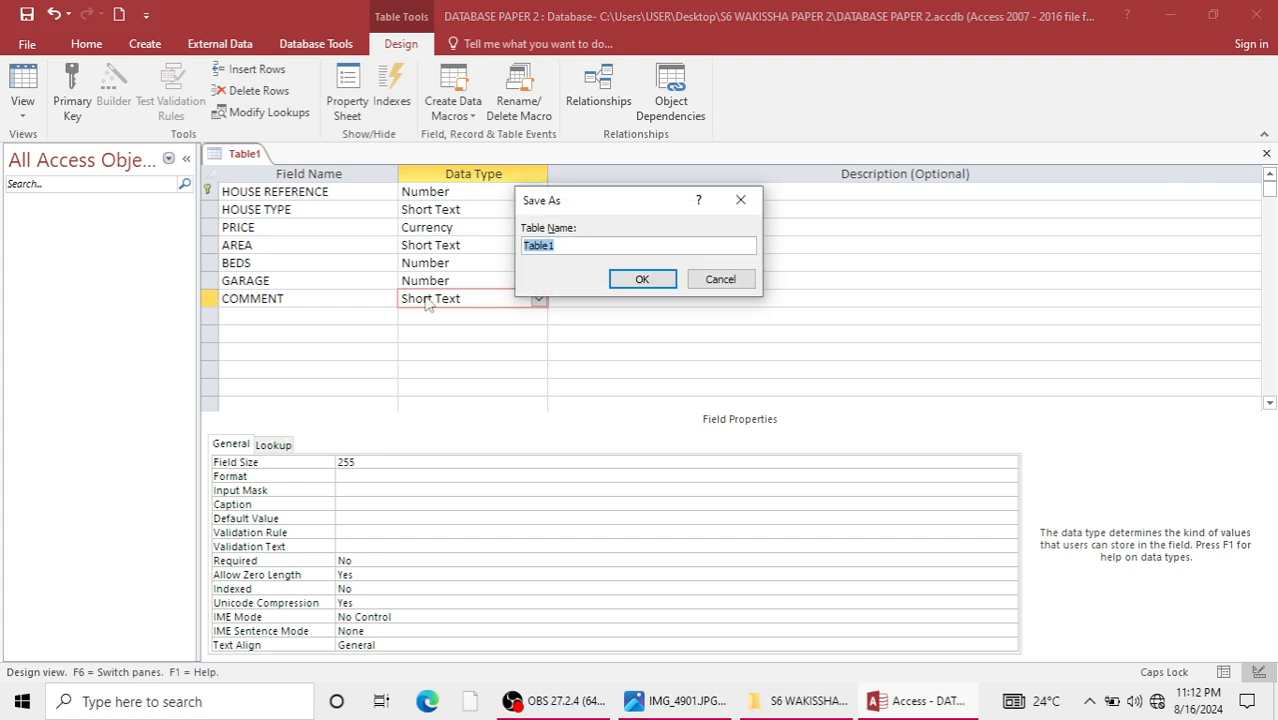
pyautogui.write('HOUSE TABLE')
pyautogui.click(640, 279)
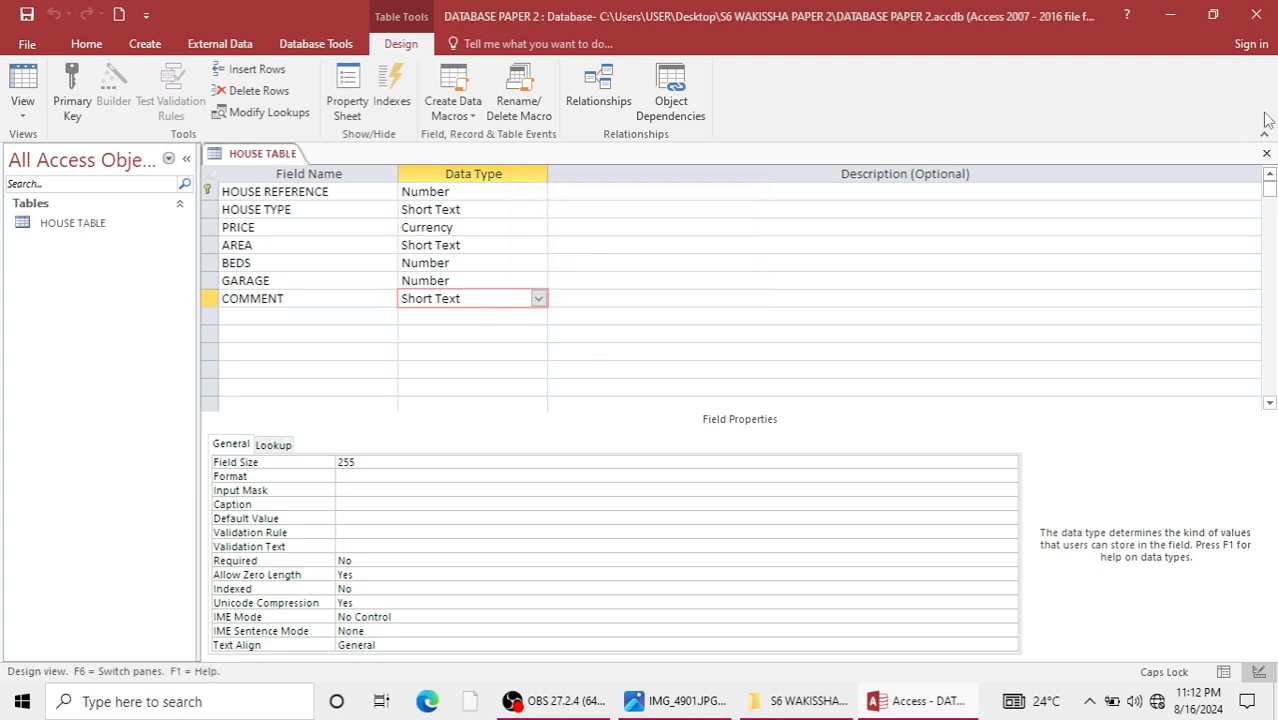
pyautogui.click(1266, 153)
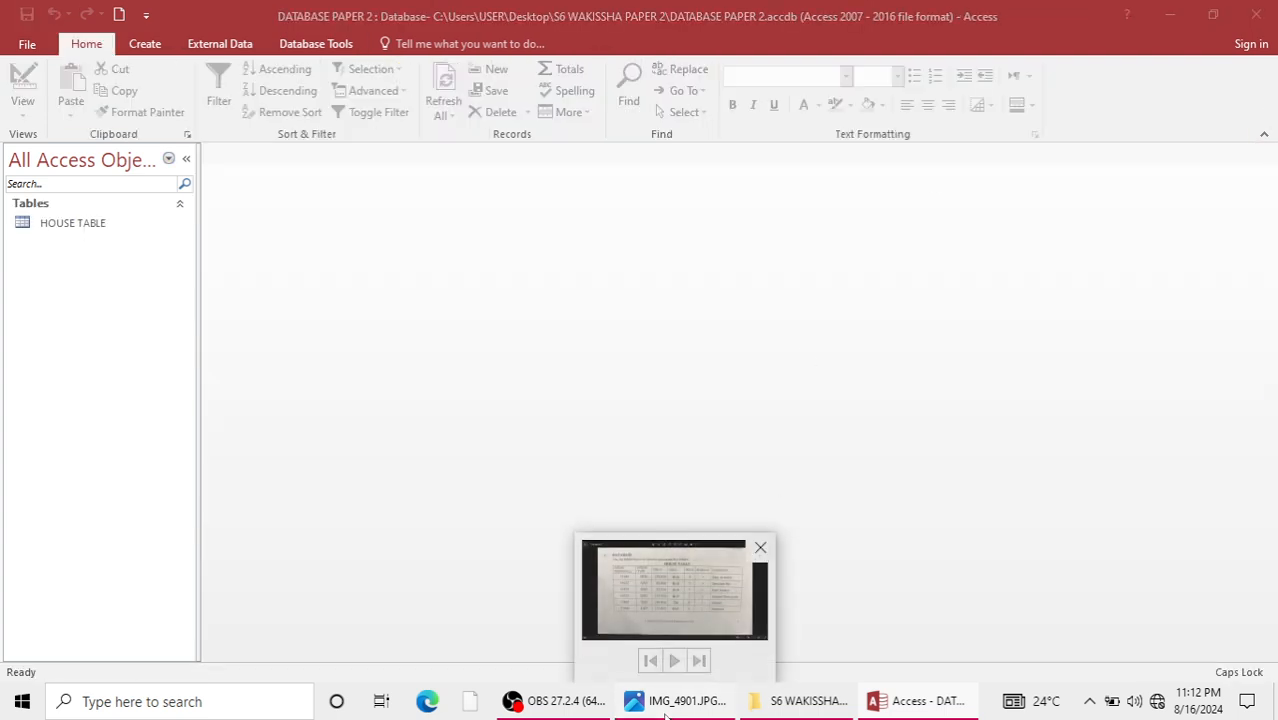
# Review the exam photos of the house and owner tables, and check HOUSE TABLE's column layout in the database.
pyautogui.click(665, 712)
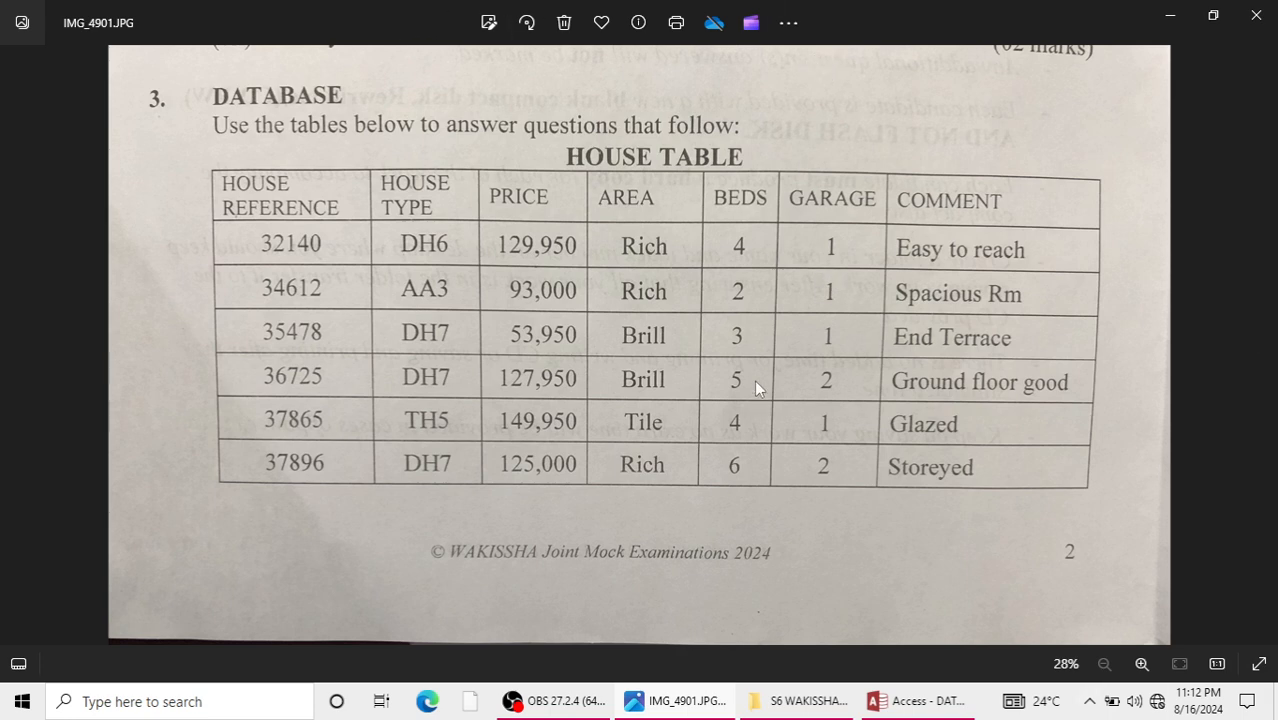
pyautogui.press('Right')
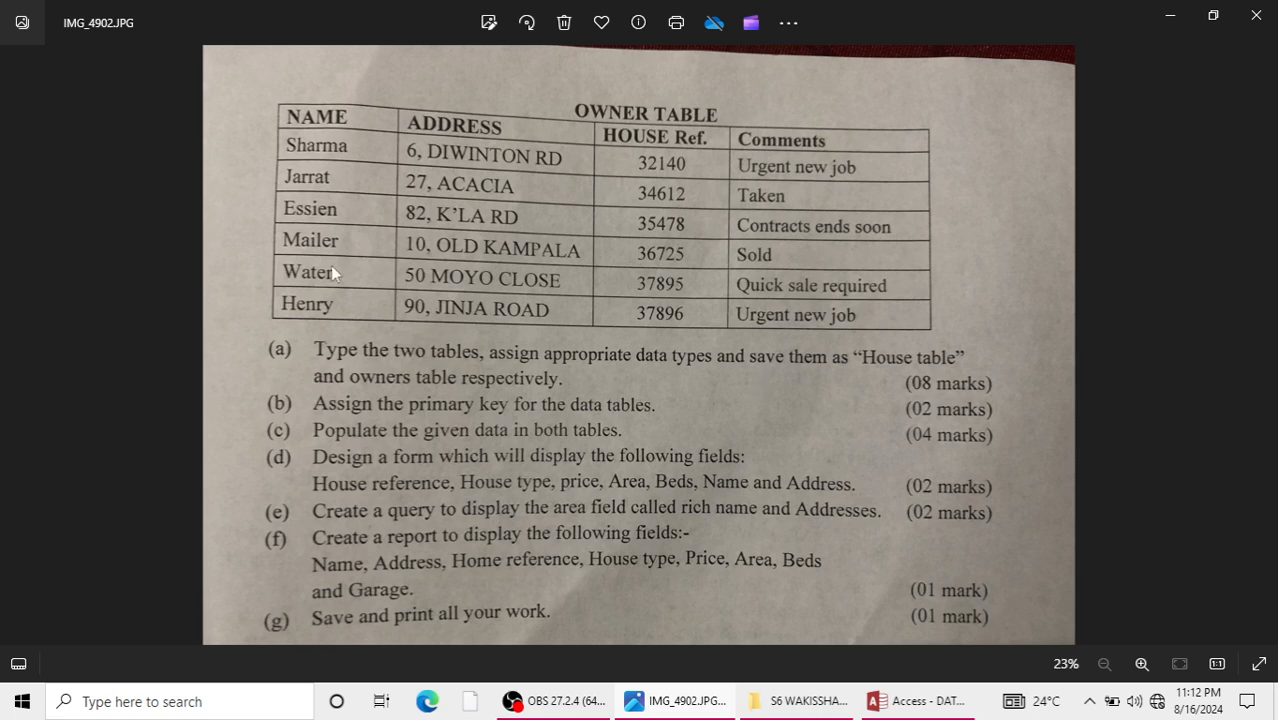
pyautogui.click(1167, 16)
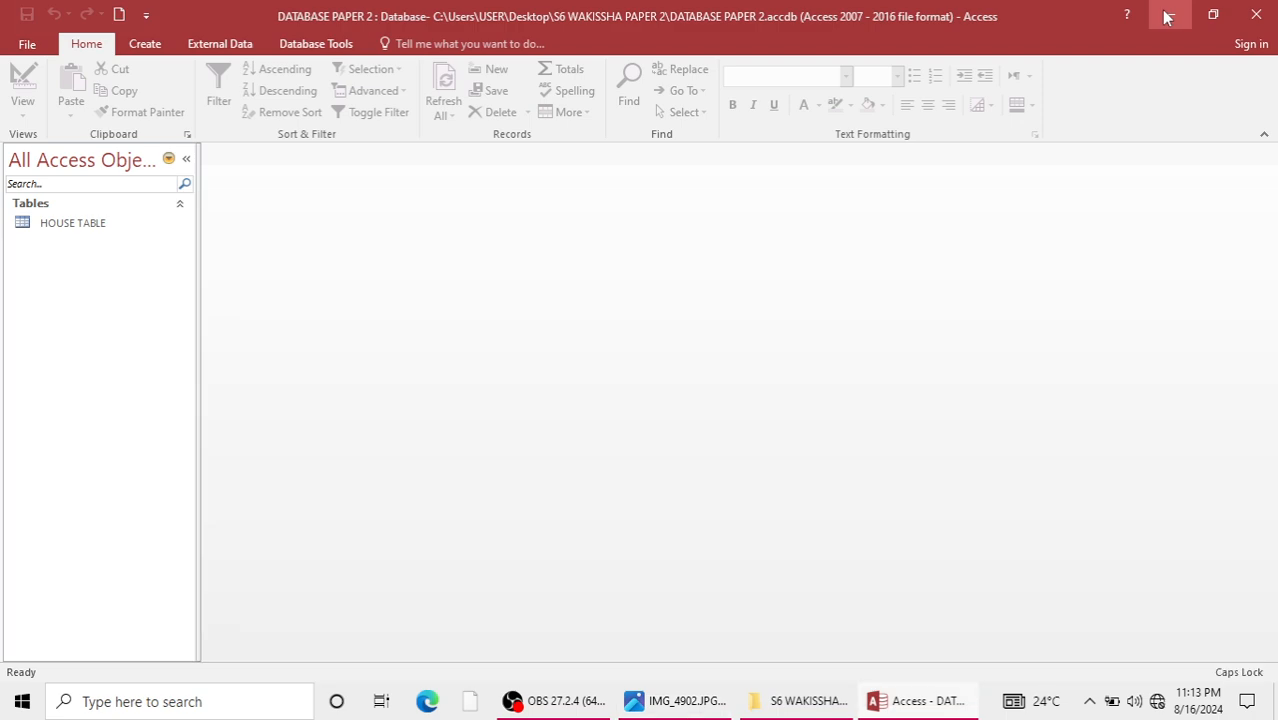
pyautogui.doubleClick(52, 229)
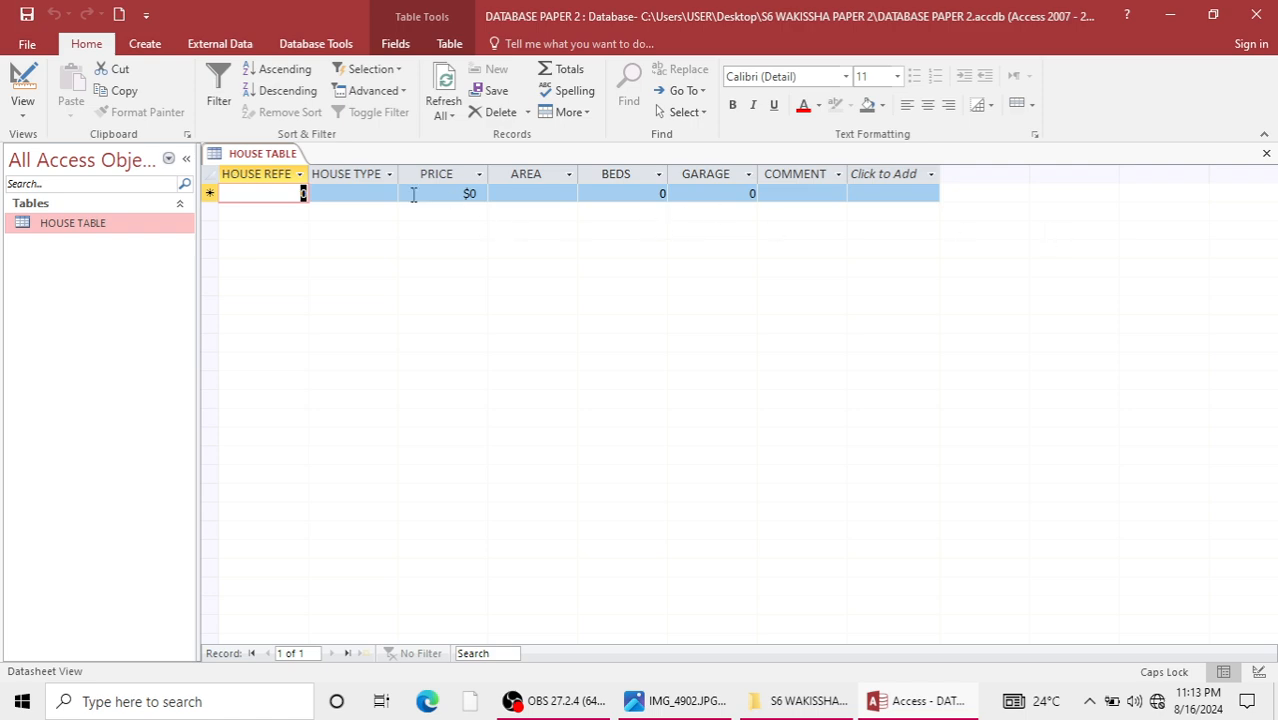
pyautogui.click(1266, 153)
# Create a second table in design view and add a NAME field from the exam sheet, accepting the reserved word.
pyautogui.click(145, 47)
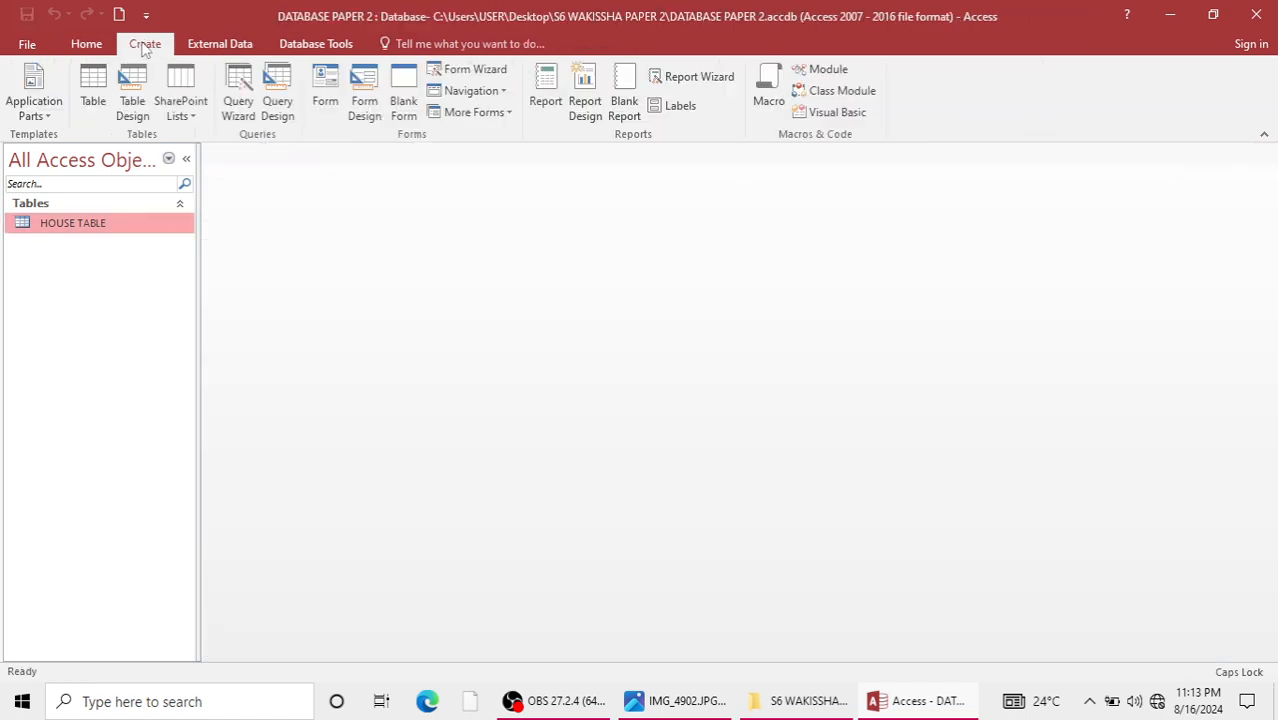
pyautogui.click(140, 100)
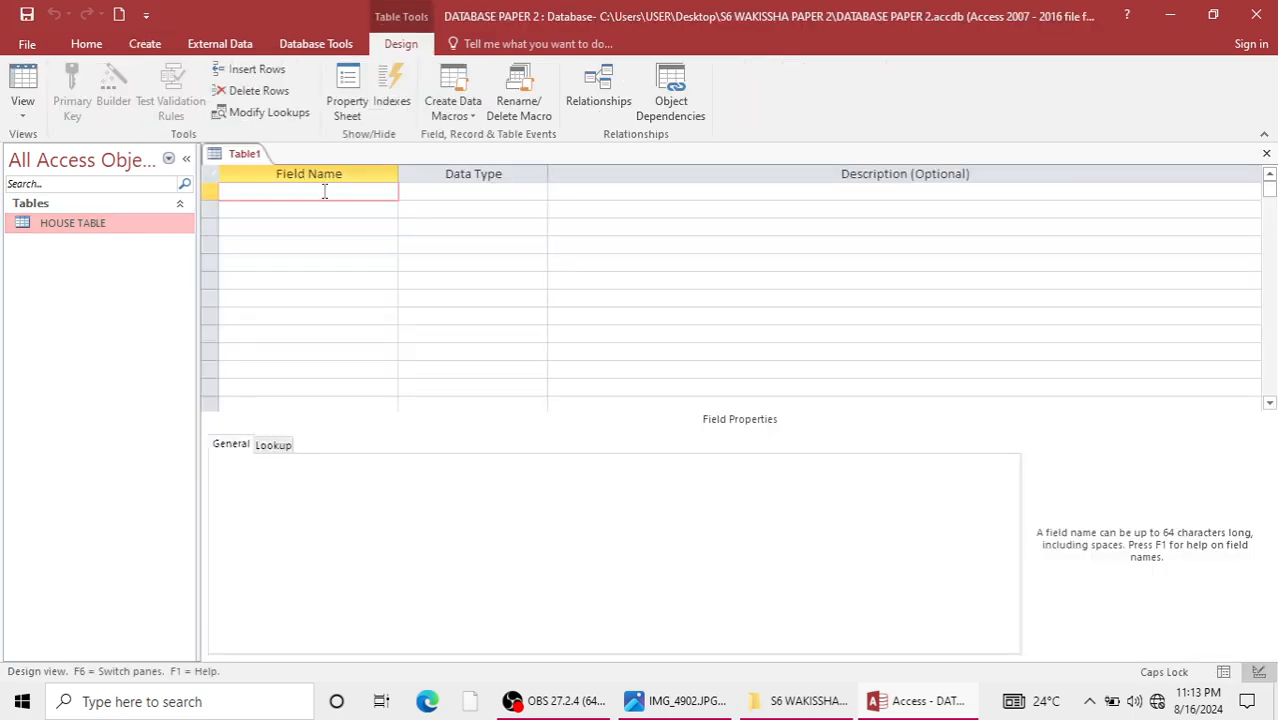
pyautogui.click(634, 703)
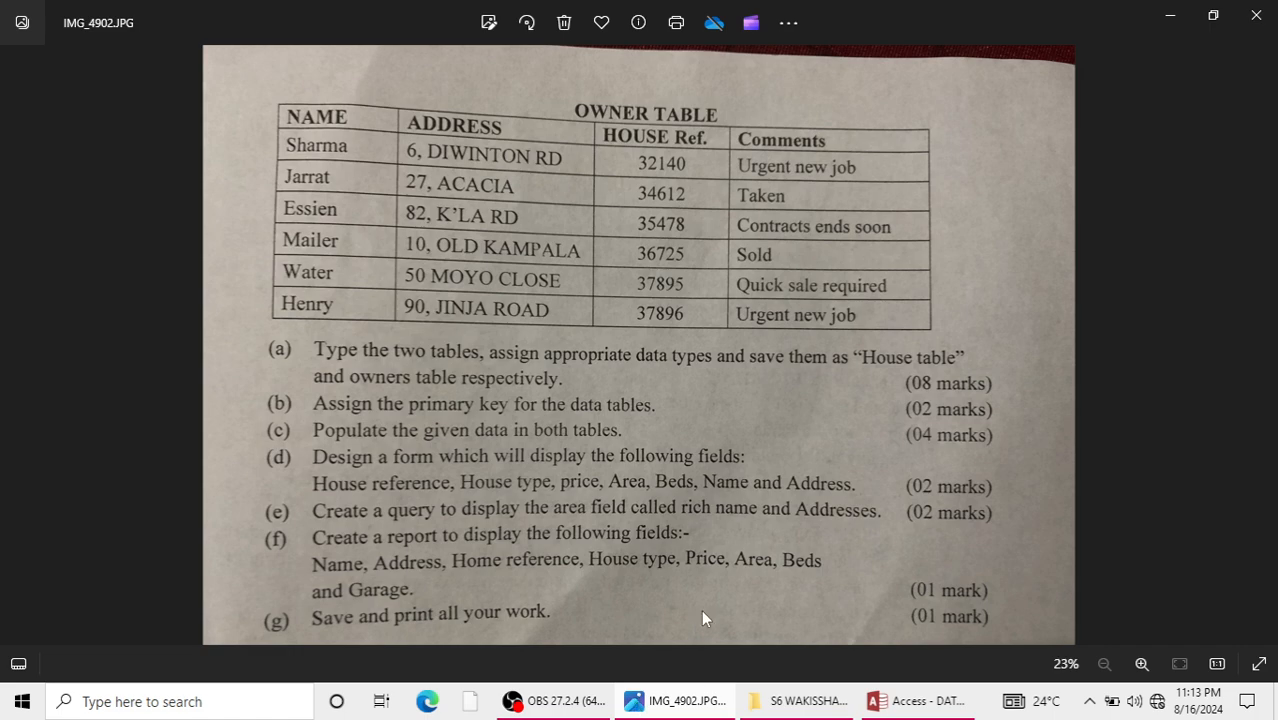
pyautogui.click(1169, 15)
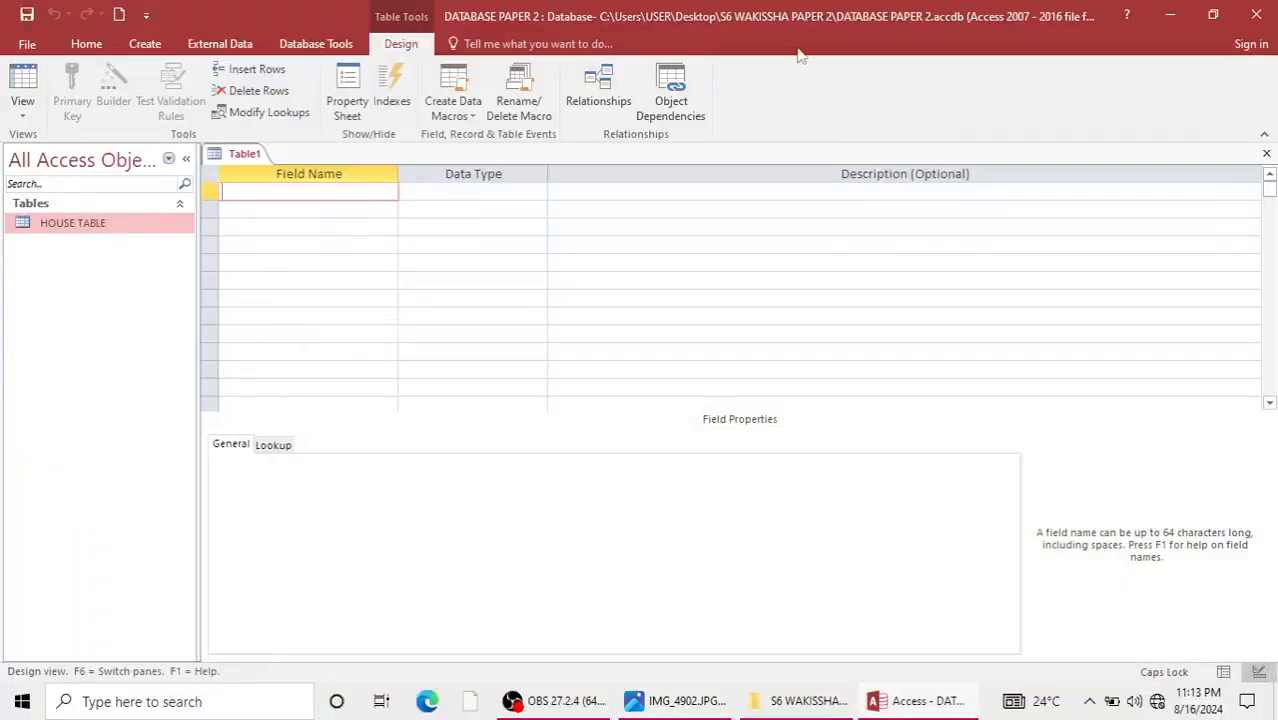
pyautogui.write('NAE')
pyautogui.press('BackSpace')
pyautogui.write('ME')
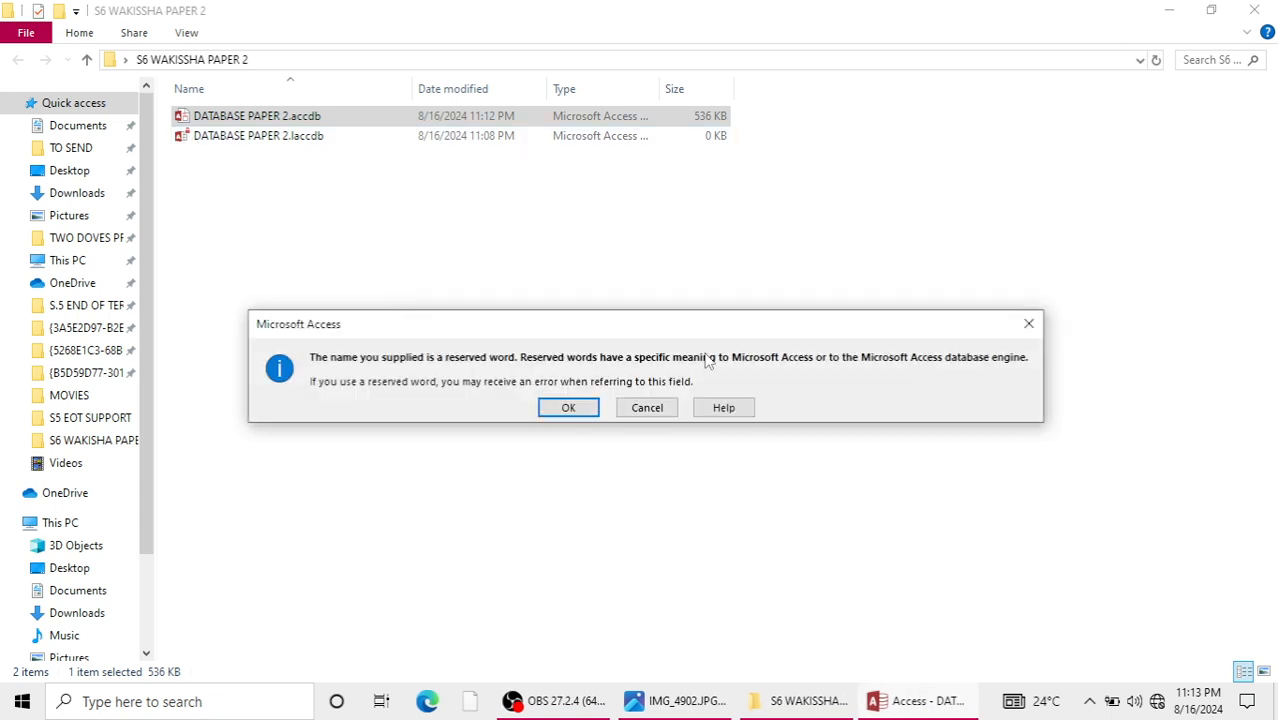
pyautogui.click(568, 408)
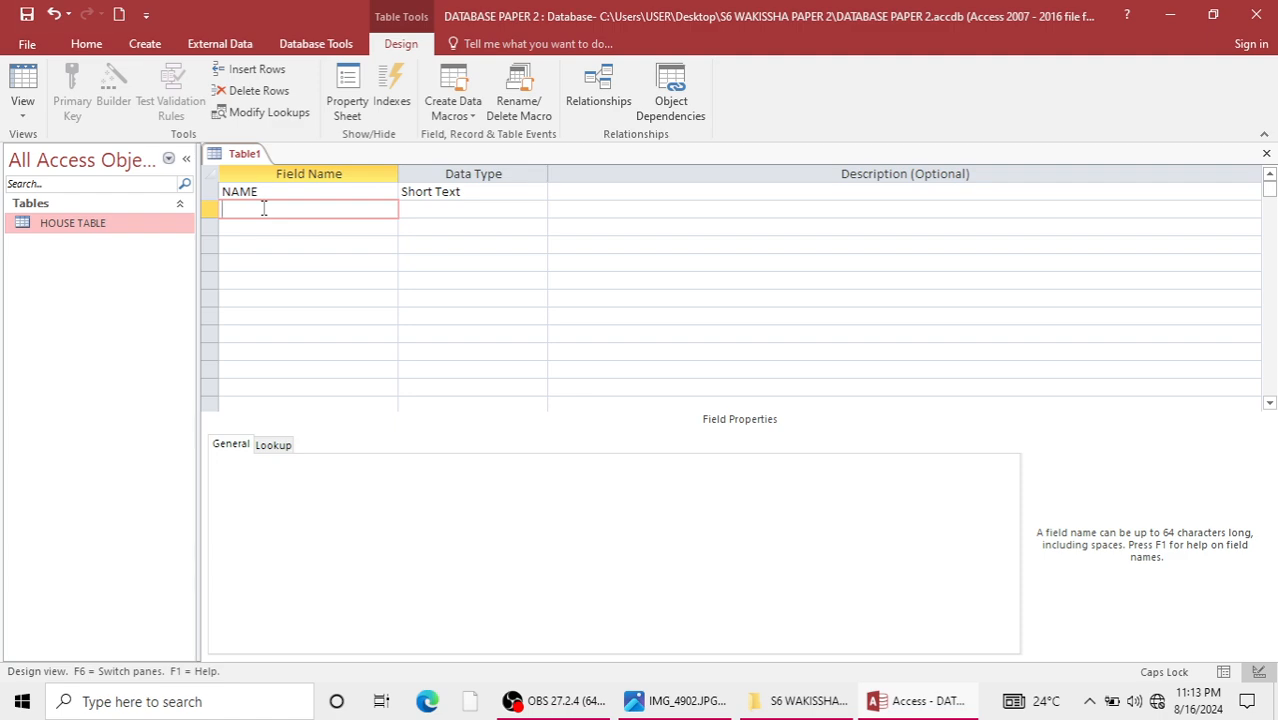
# Add the fields ADDRESS, HOUSE REF and COMMENTS below NAME in the new table.
pyautogui.write('ADDRESS')
pyautogui.press('Down')
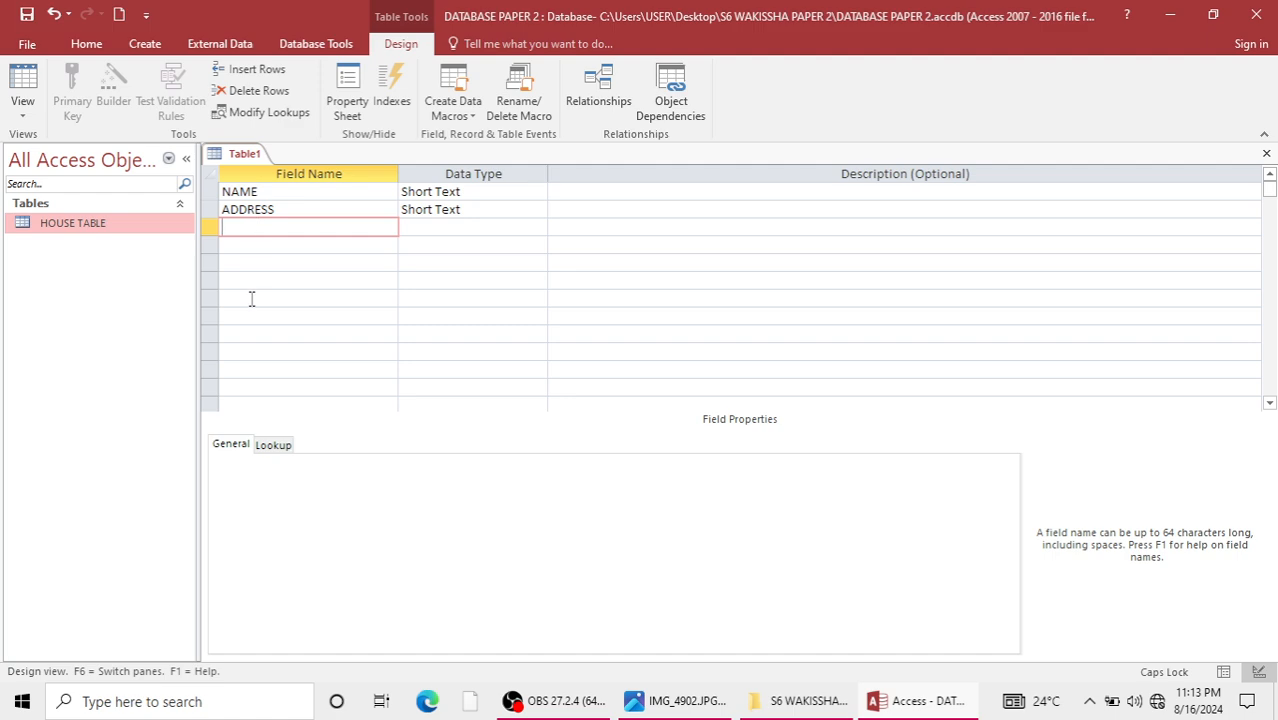
pyautogui.write('HOU')
pyautogui.write('SE REF')
pyautogui.press('Down')
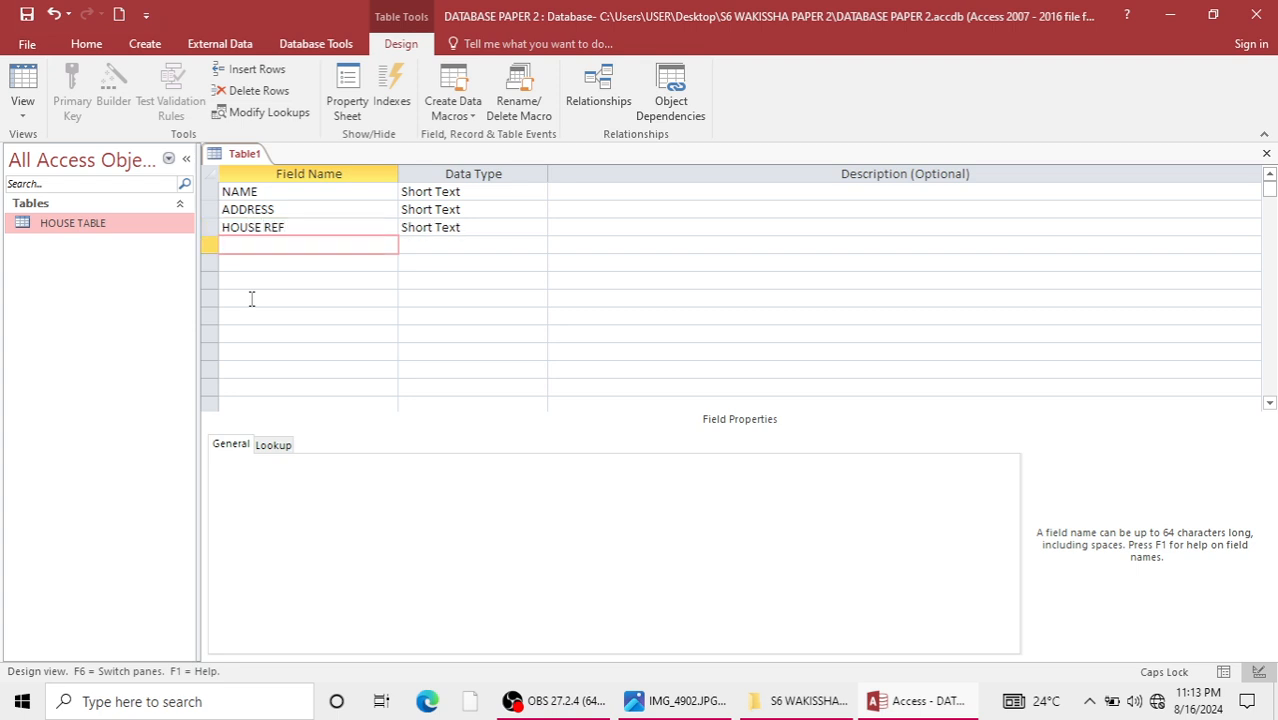
pyautogui.write('COMMENTS')
# Check the owner table in the exam photo and make HOUSE REF the new table's primary key.
pyautogui.click(211, 191)
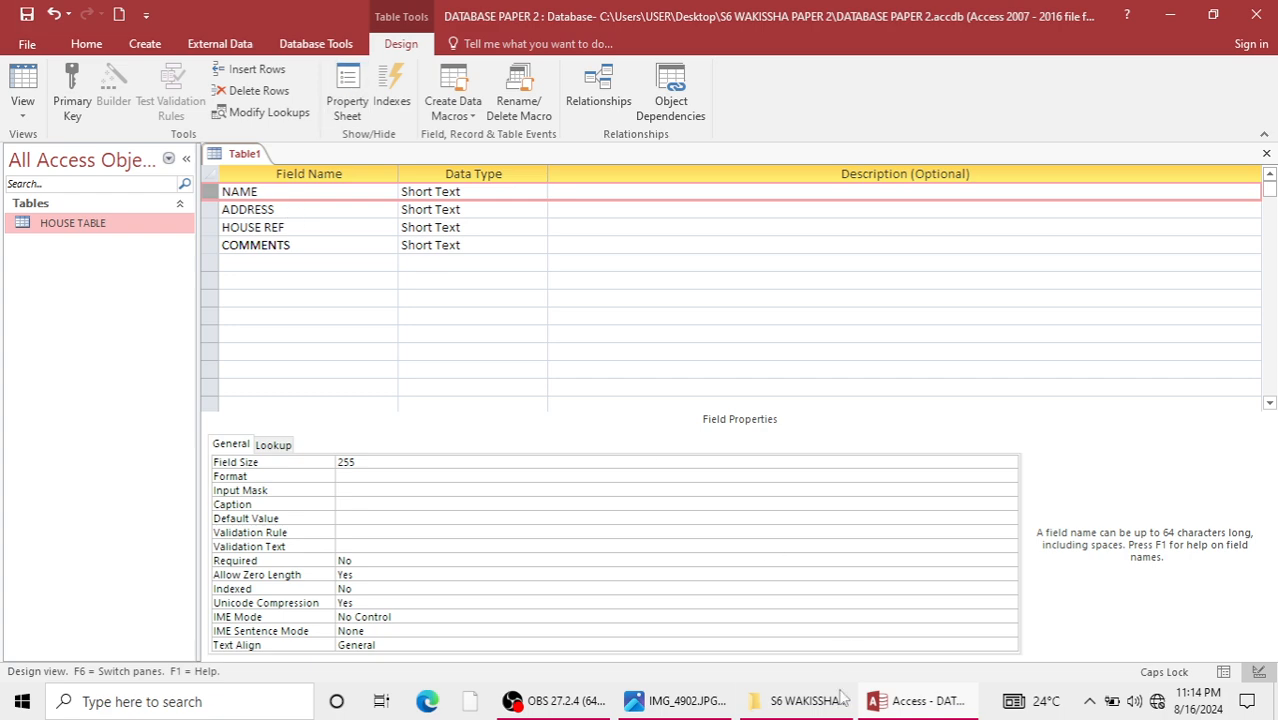
pyautogui.click(711, 710)
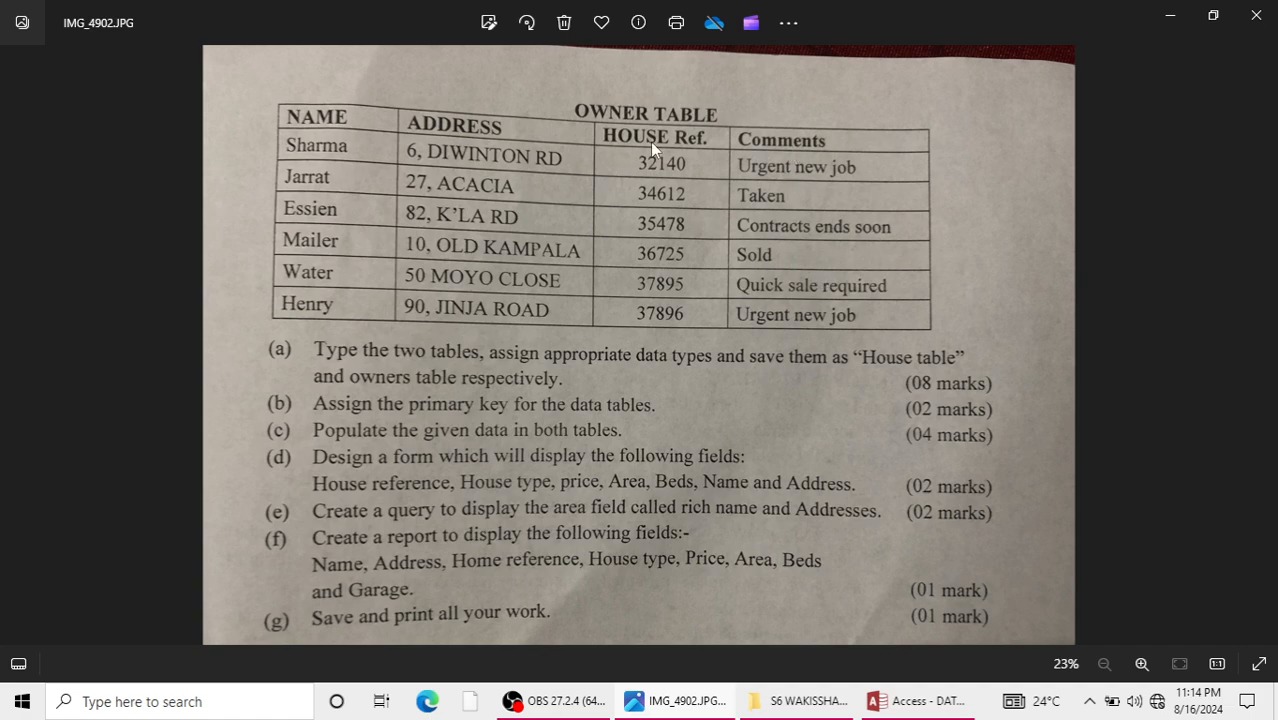
pyautogui.click(1170, 15)
pyautogui.click(205, 227)
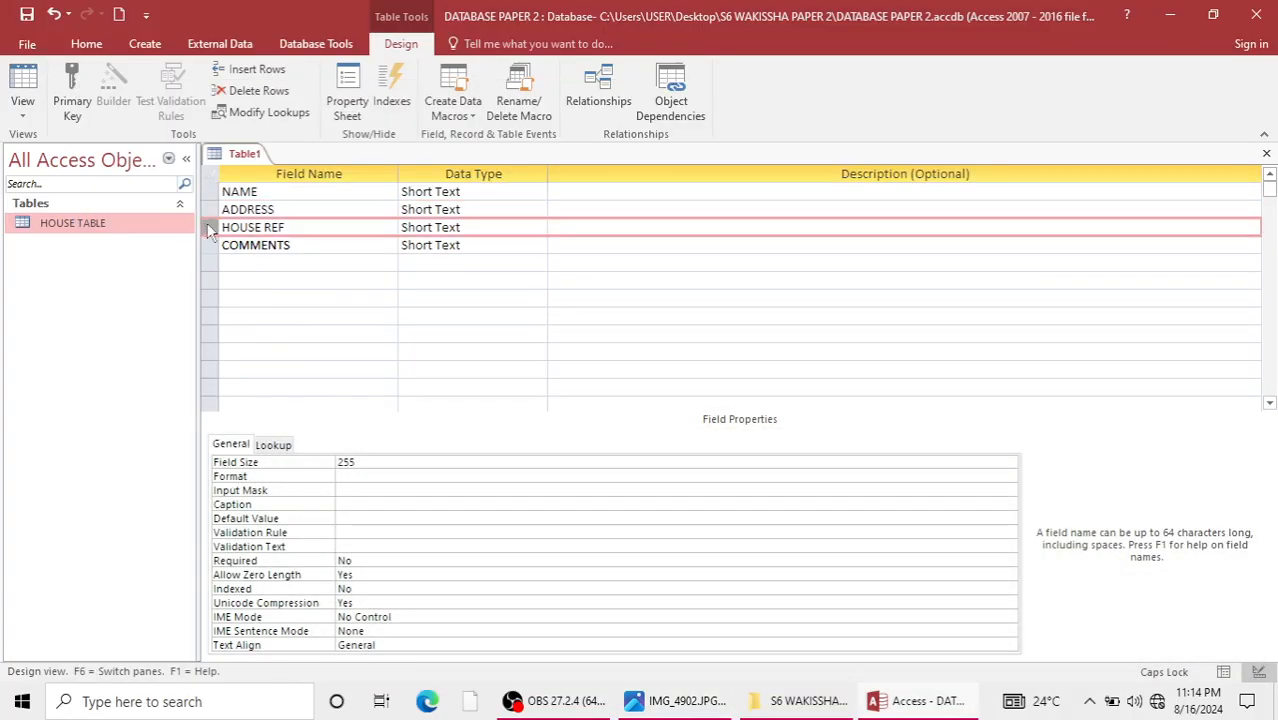
pyautogui.rightClick(205, 228)
pyautogui.click(244, 238)
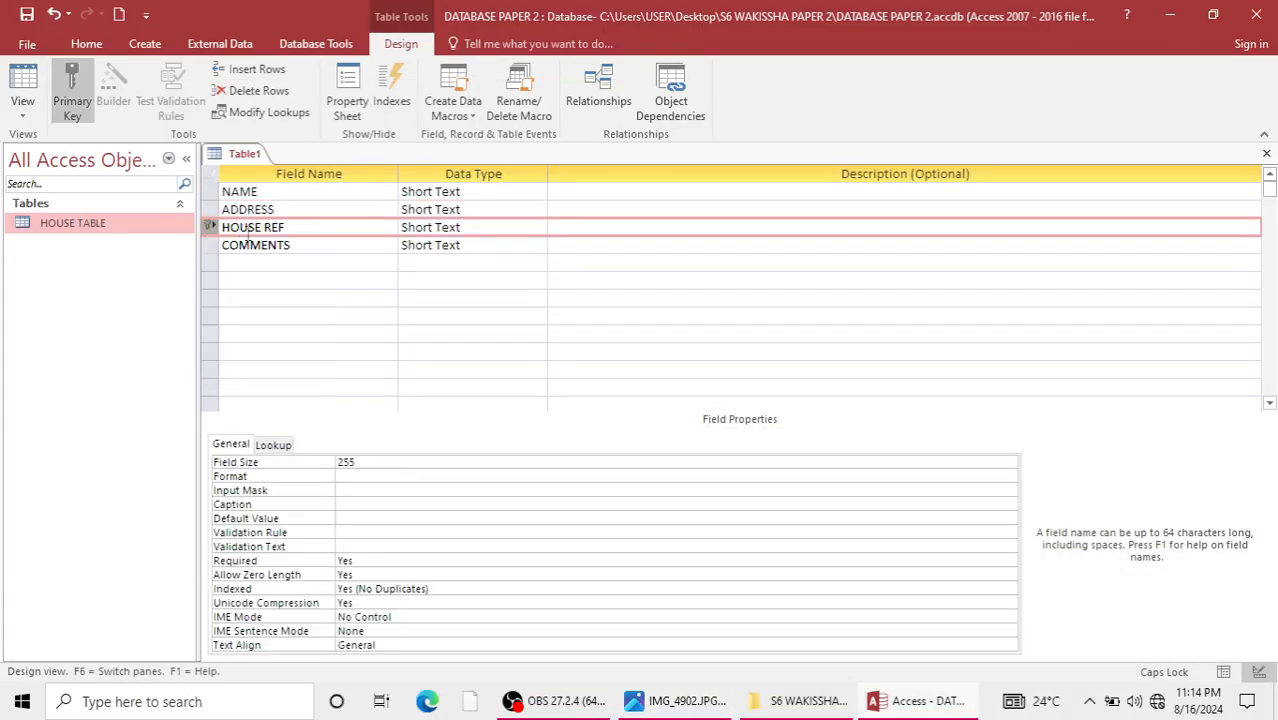
# Set HOUSE REF's data type to Number, keeping NAME, ADDRESS and COMMENTS as Short Text.
pyautogui.click(464, 194)
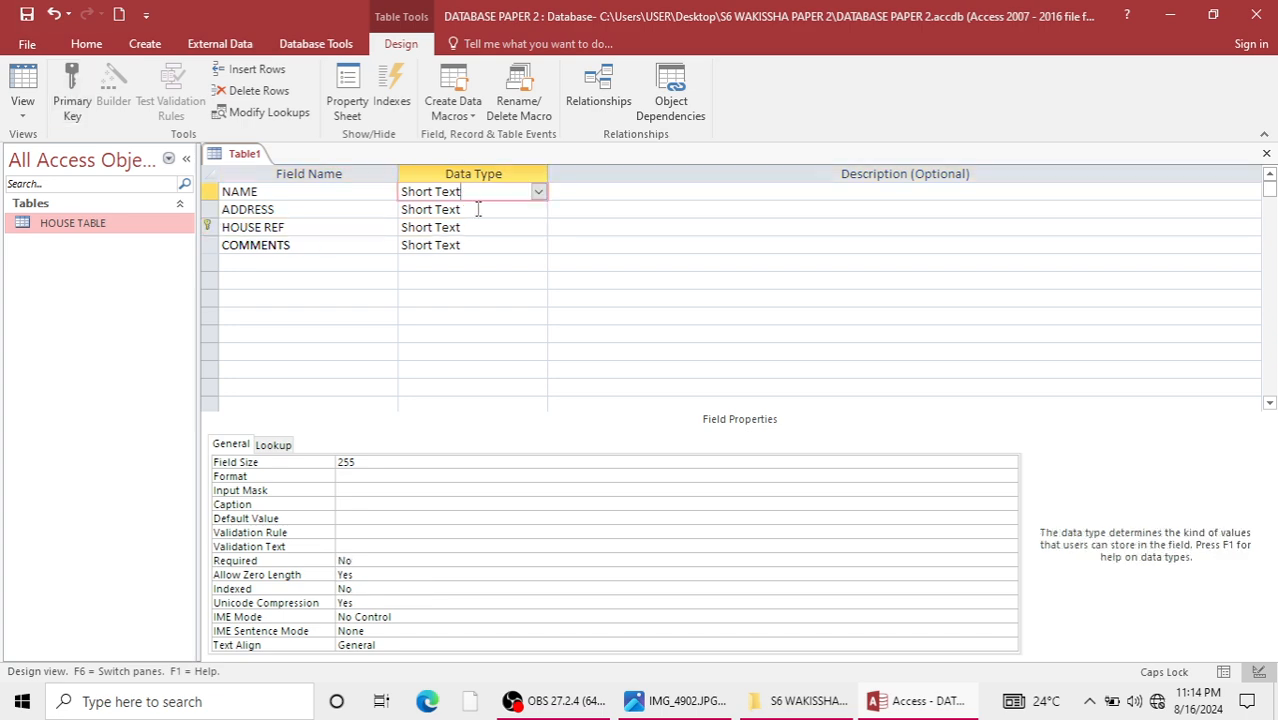
pyautogui.click(478, 209)
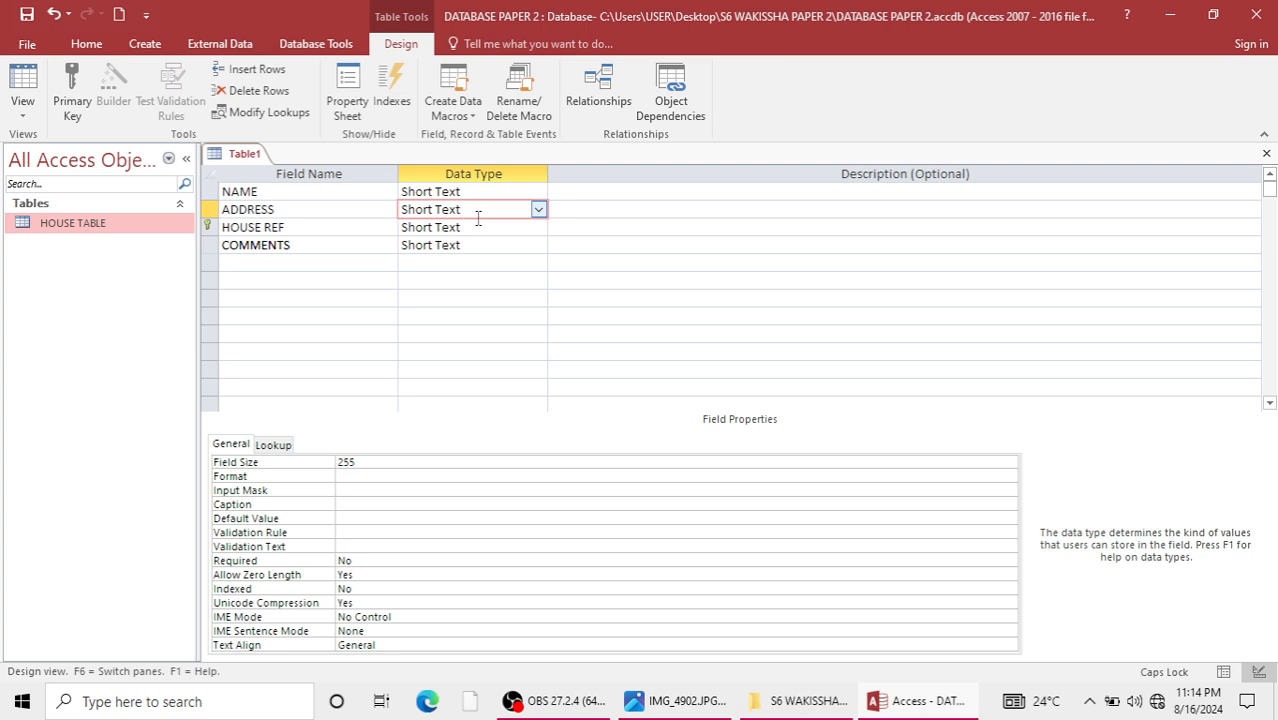
pyautogui.click(477, 228)
pyautogui.click(538, 227)
pyautogui.click(465, 280)
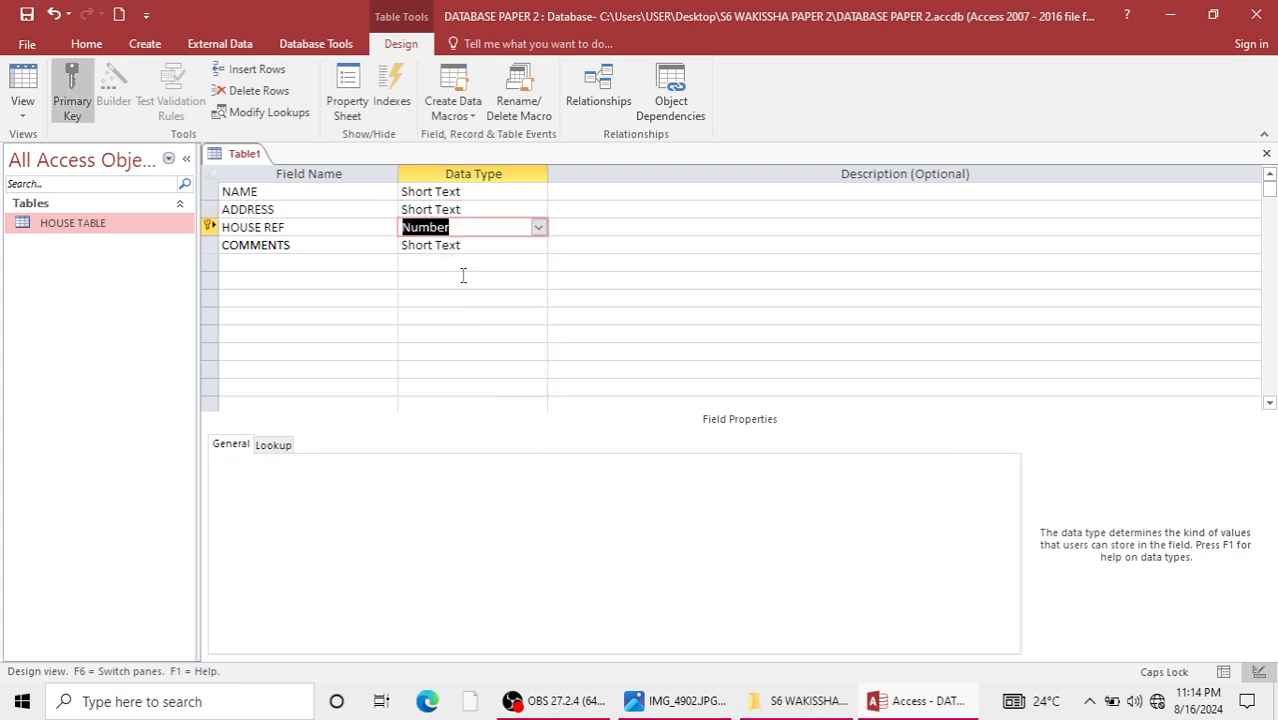
pyautogui.click(468, 245)
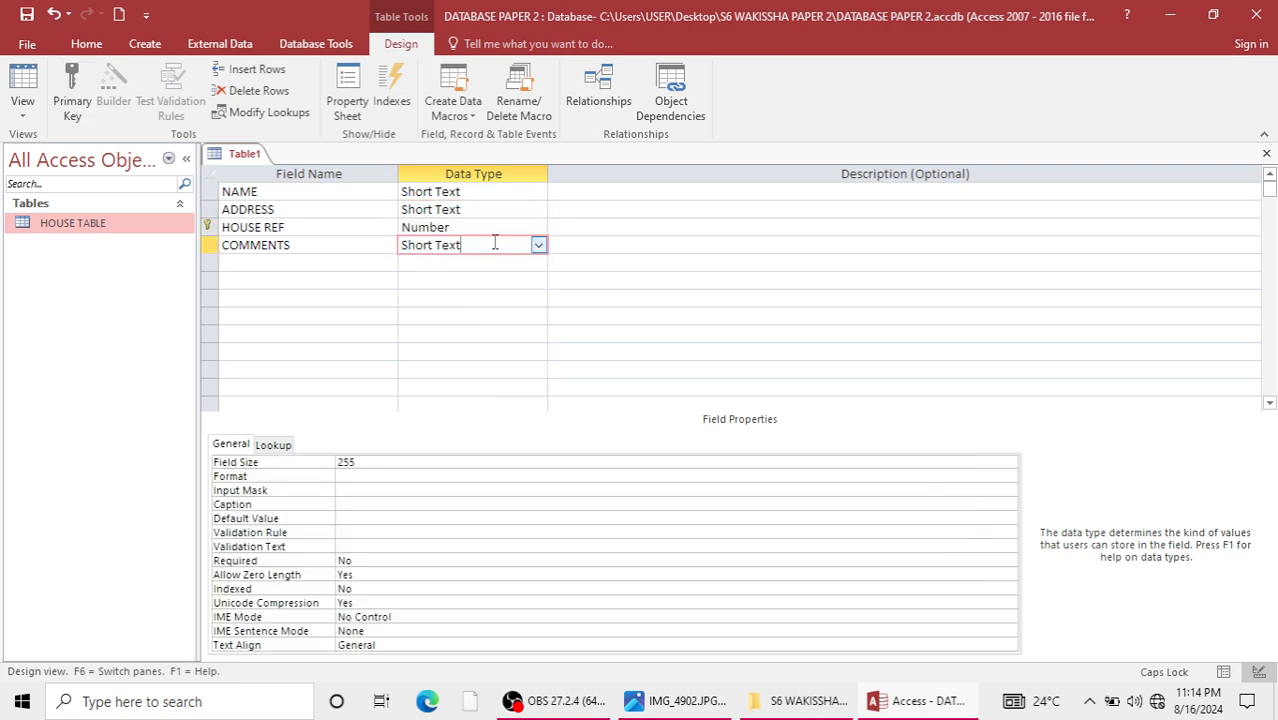
# Save the new table as OWNER TABLE and close it.
pyautogui.hotkey('ctrl', 's')
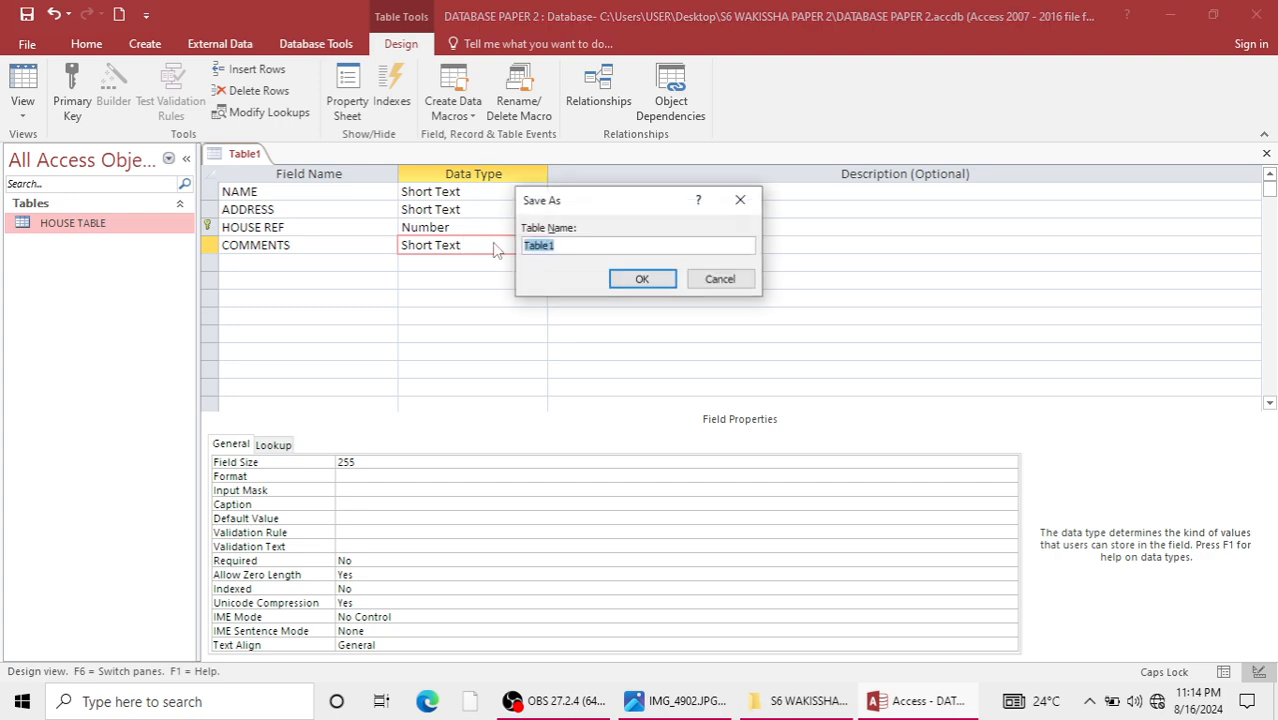
pyautogui.write('OWNER ')
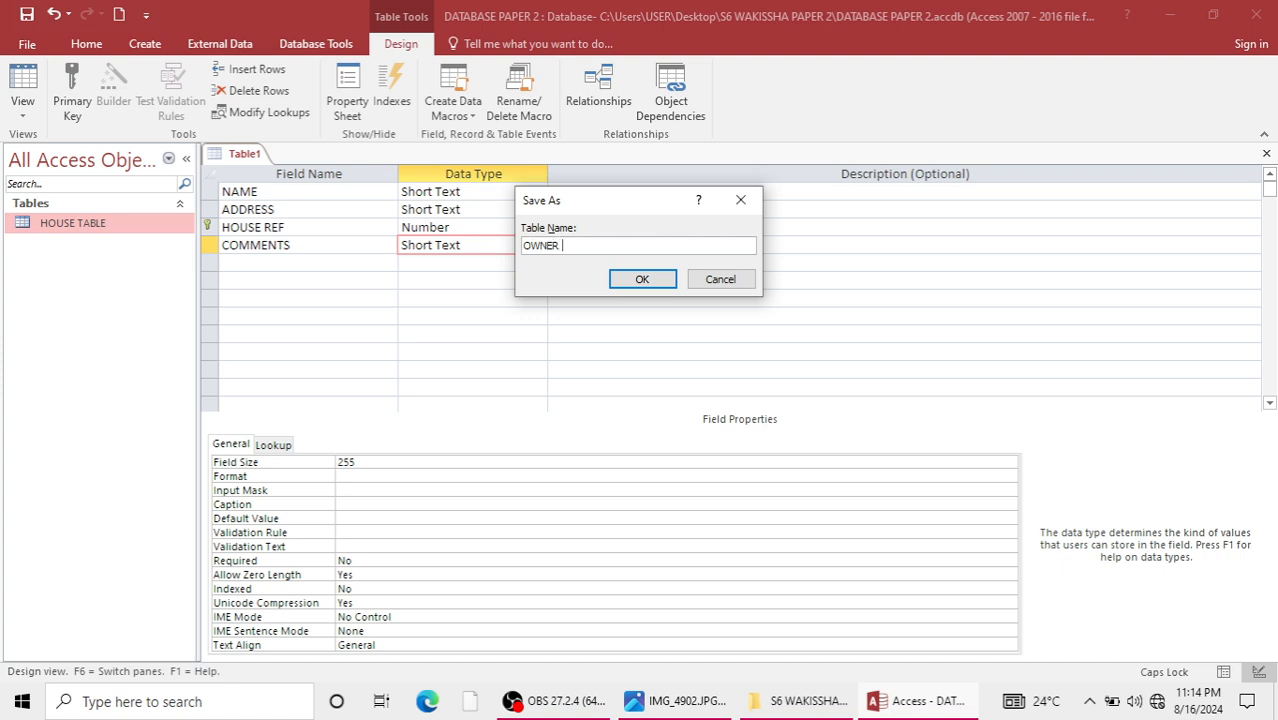
pyautogui.write('TABLE')
pyautogui.click(643, 281)
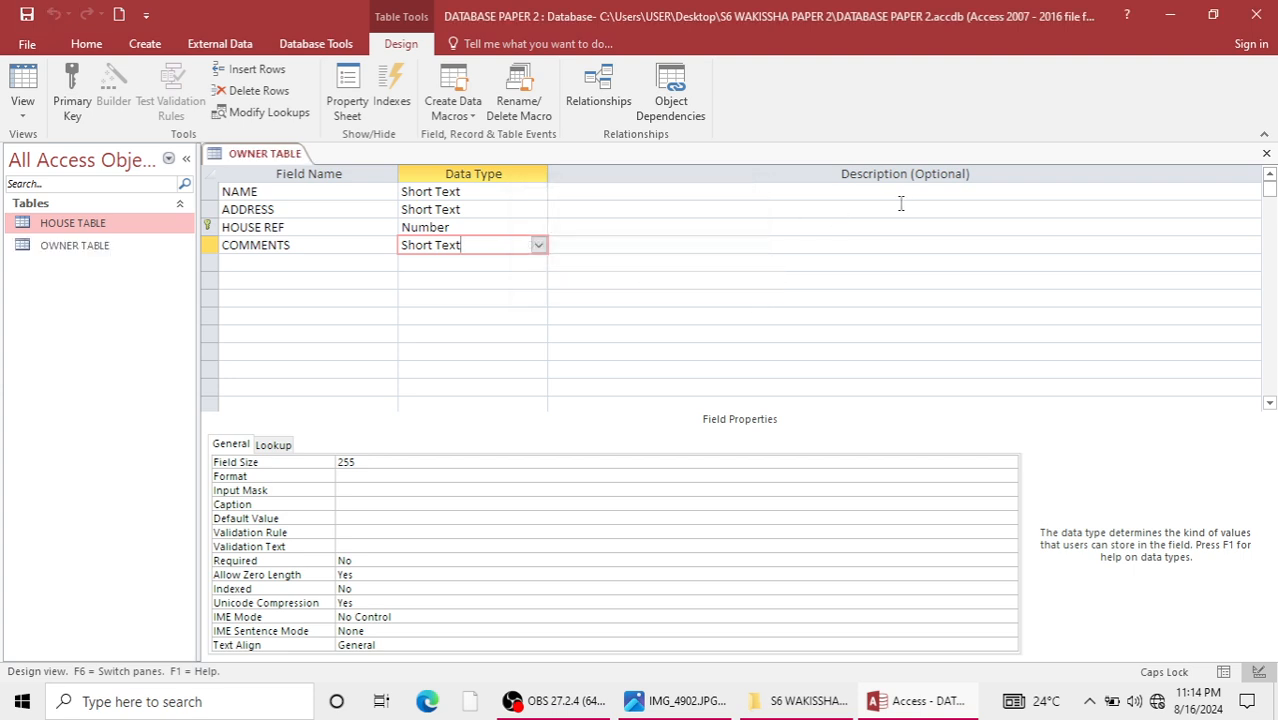
pyautogui.click(1267, 154)
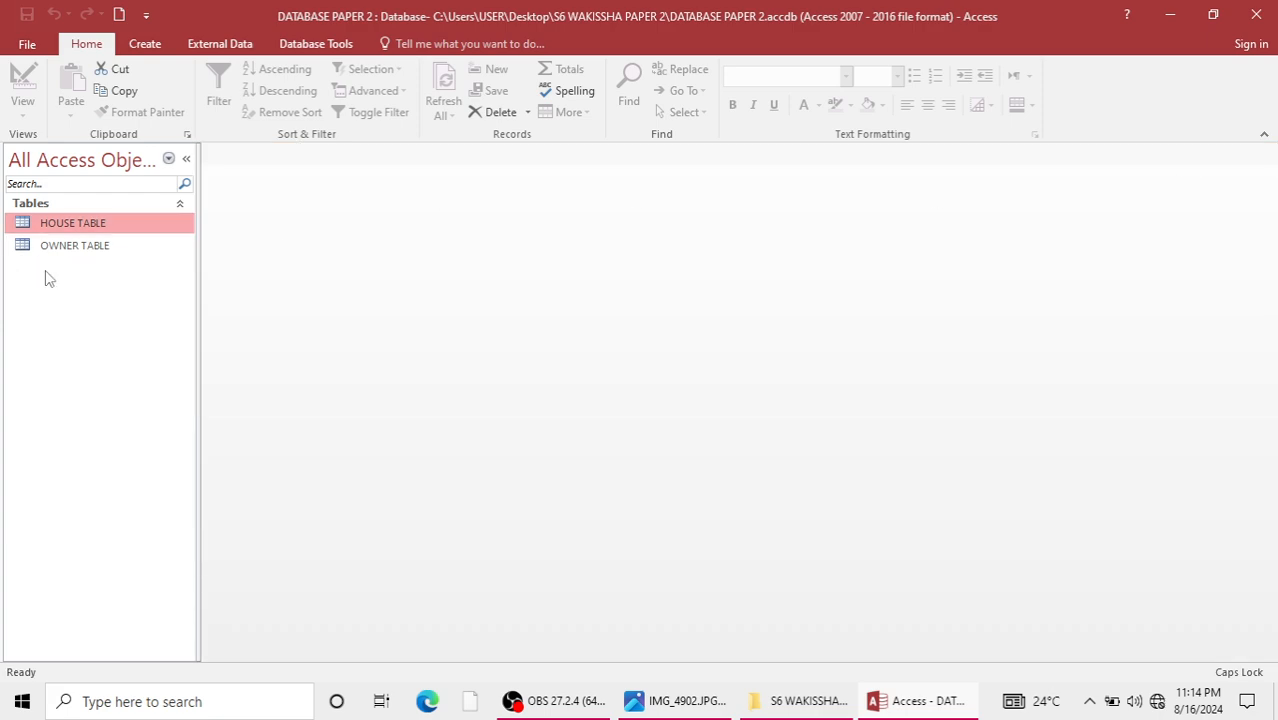
# Consult the remaining exam tasks in the photo, return to Access and open HOUSE TABLE for data entry.
pyautogui.click(698, 704)
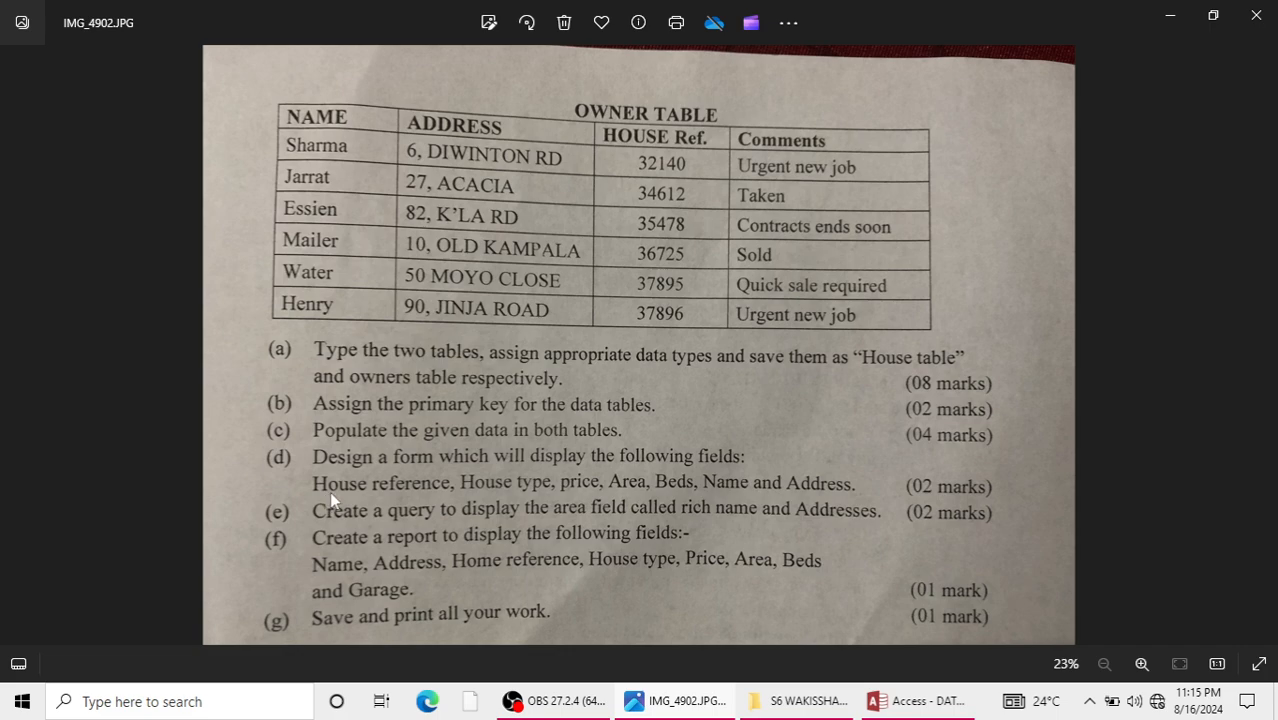
pyautogui.click(915, 701)
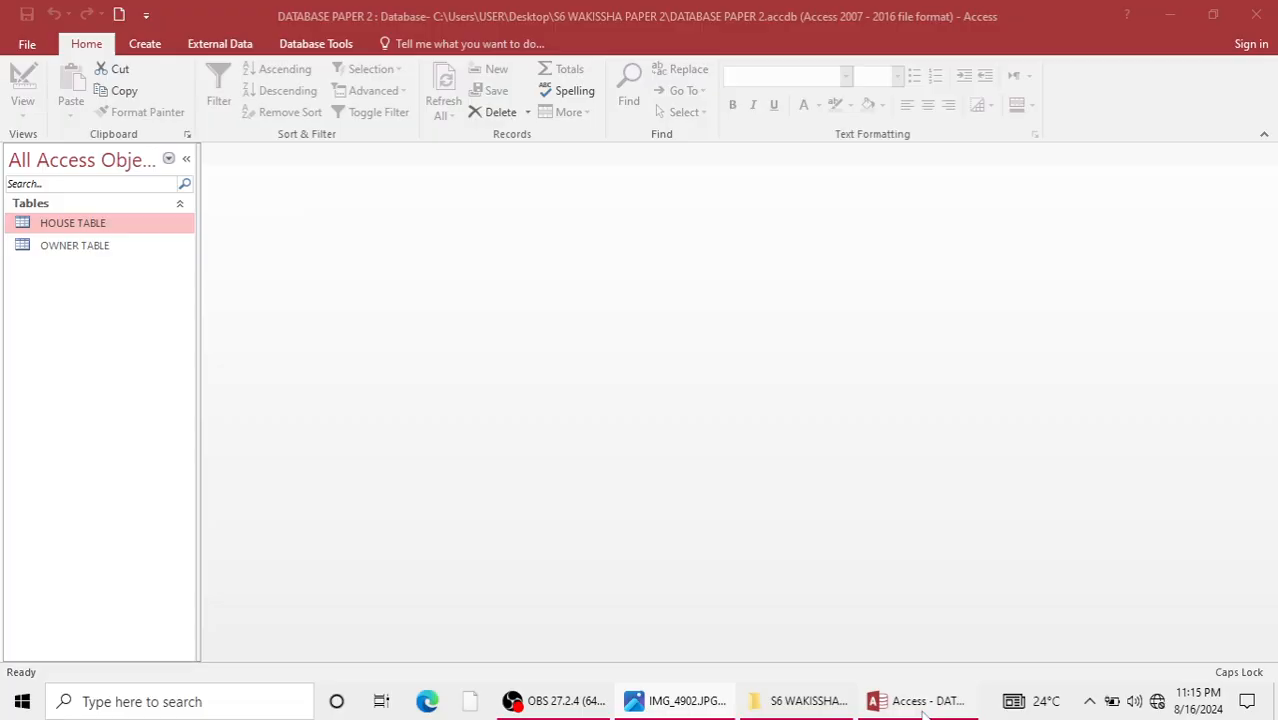
pyautogui.doubleClick(155, 230)
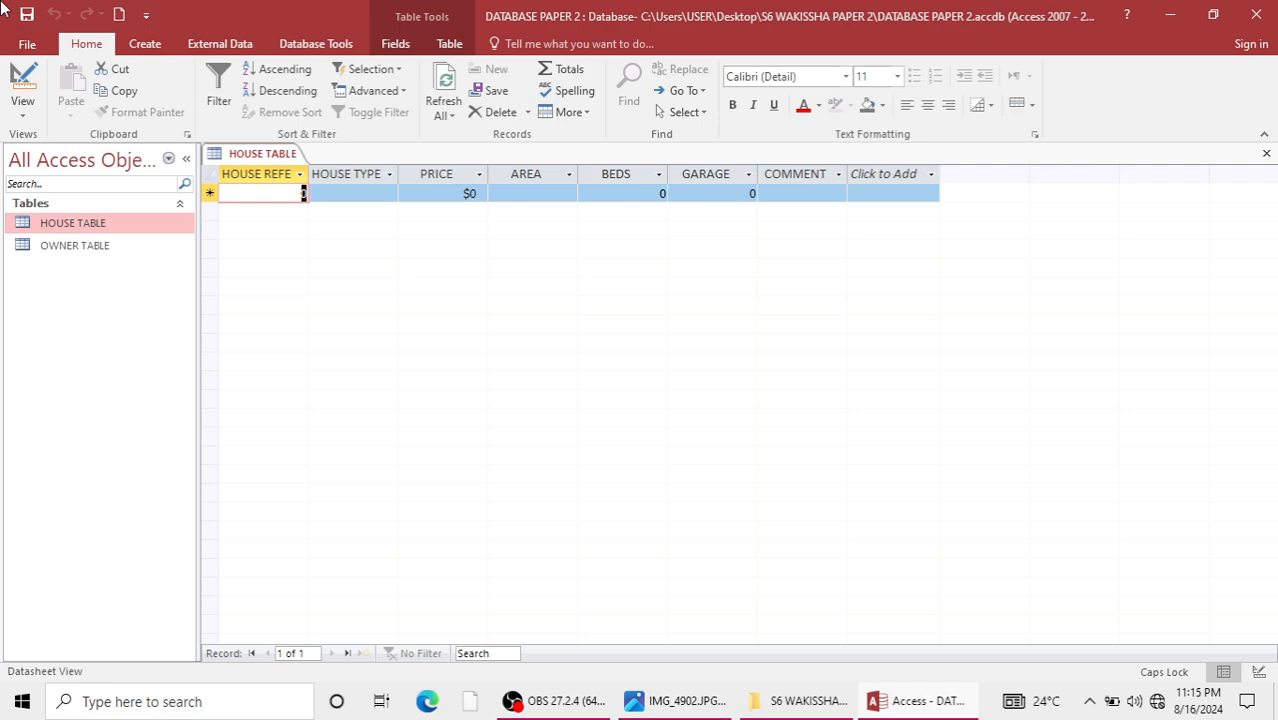
# Start the first HOUSE TABLE record with house reference 32140, house type DH6 and price 129,950.
pyautogui.write('32')
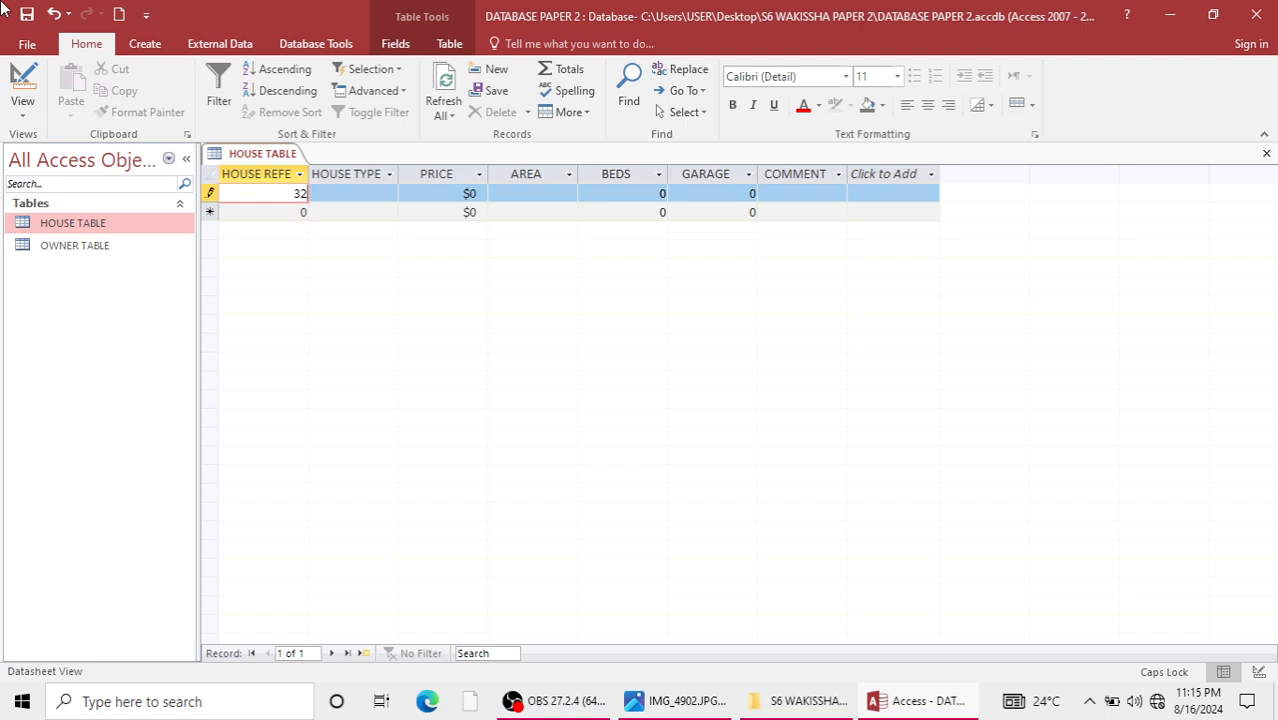
pyautogui.write('140')
pyautogui.press('Tab')
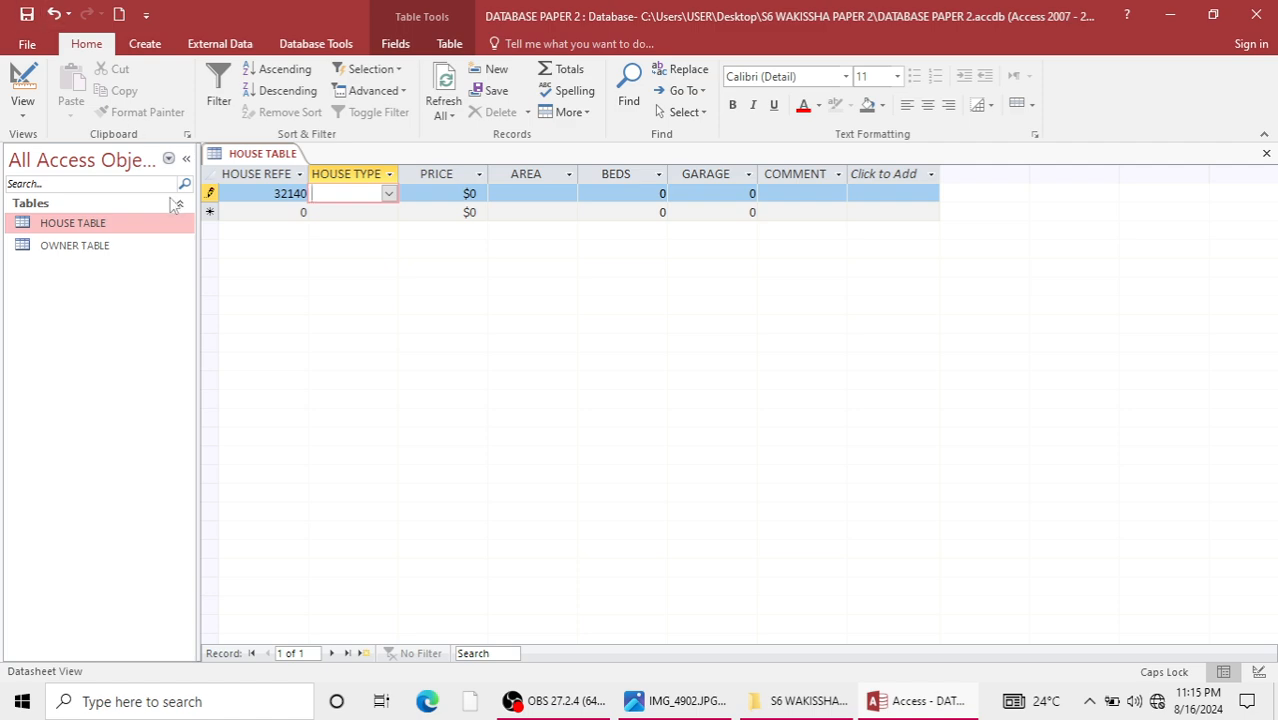
pyautogui.click(388, 194)
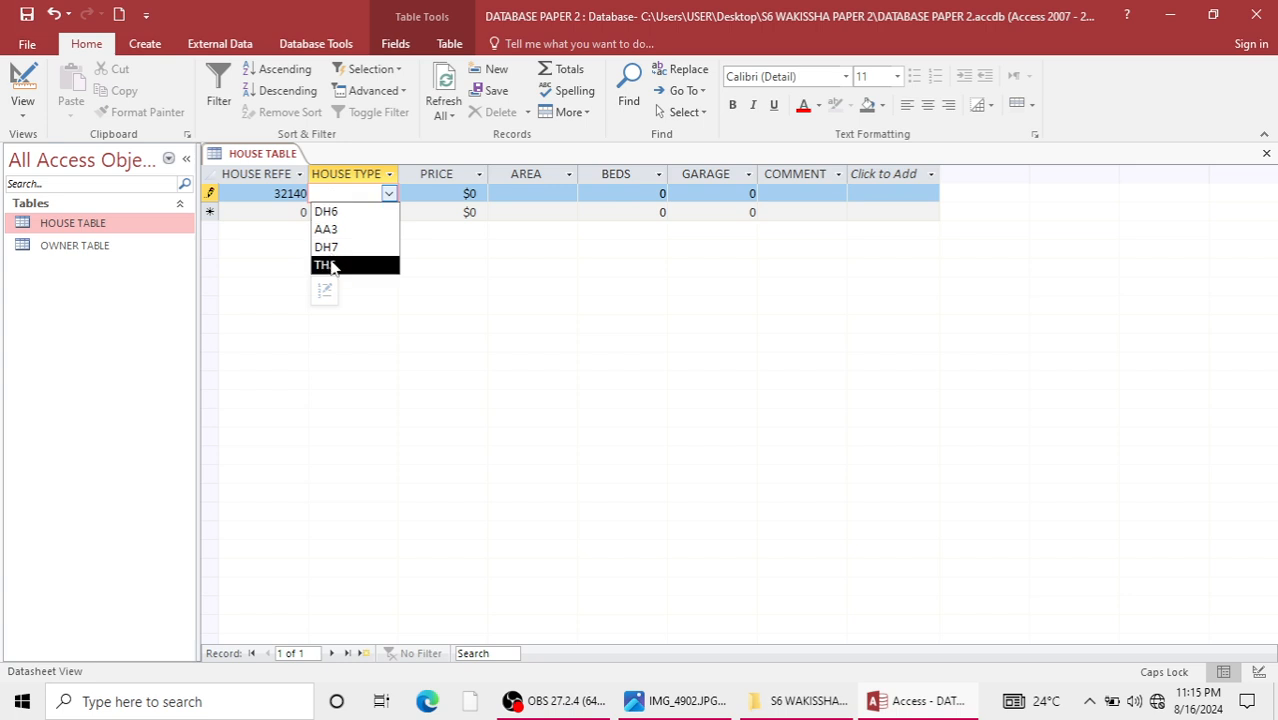
pyautogui.click(338, 217)
pyautogui.moveTo(462, 193); pyautogui.dragTo(485, 193)
pyautogui.write('129,')
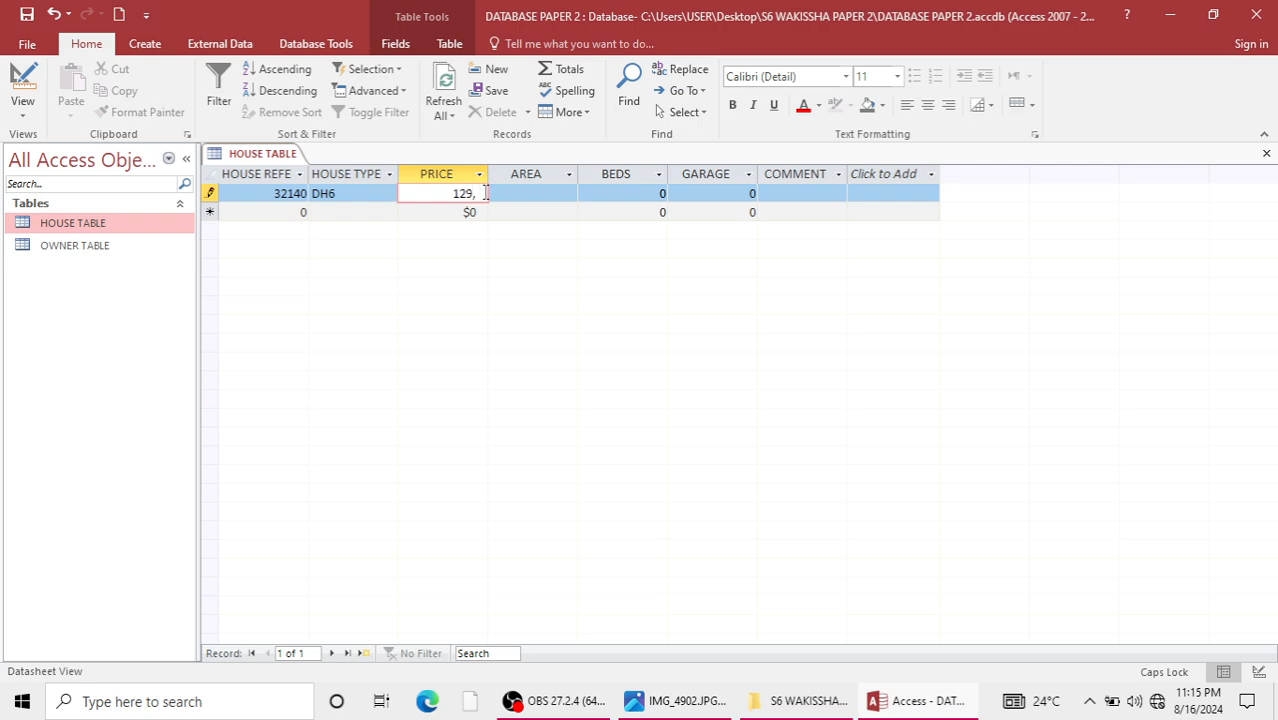
pyautogui.write('950')
# Set the first record's area to RICH and its beds to 4.
pyautogui.click(538, 196)
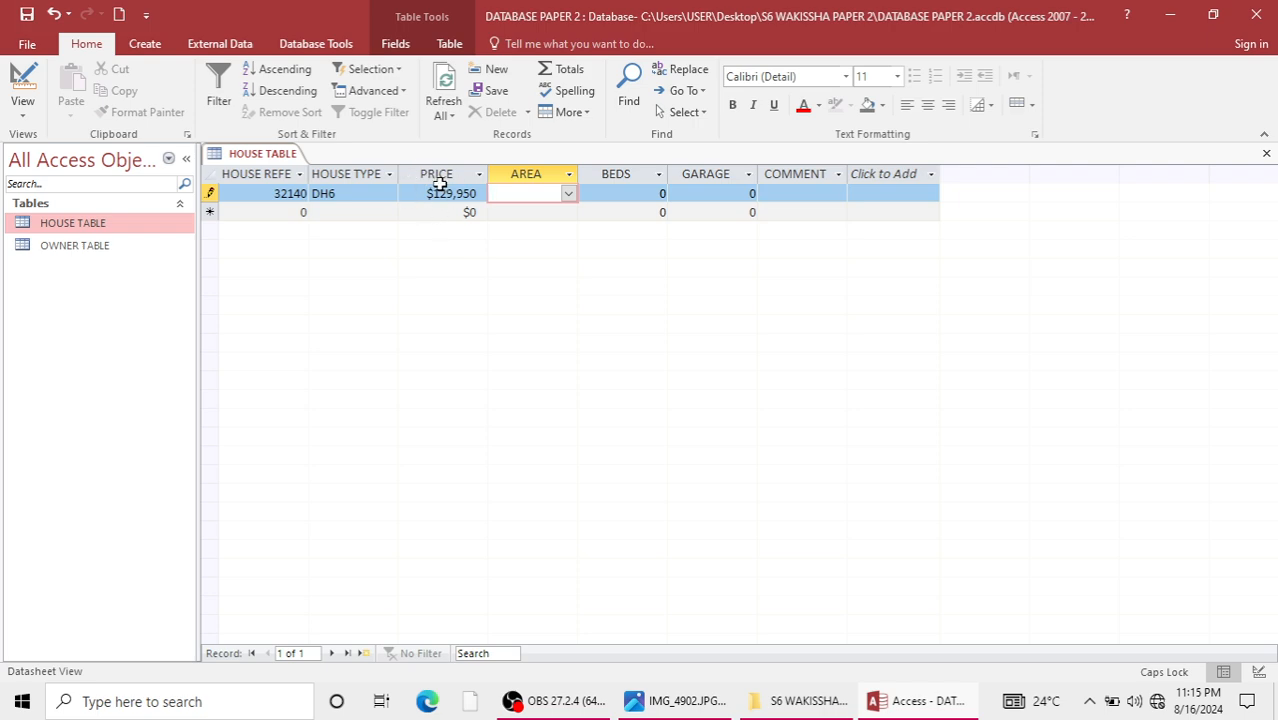
pyautogui.click(567, 198)
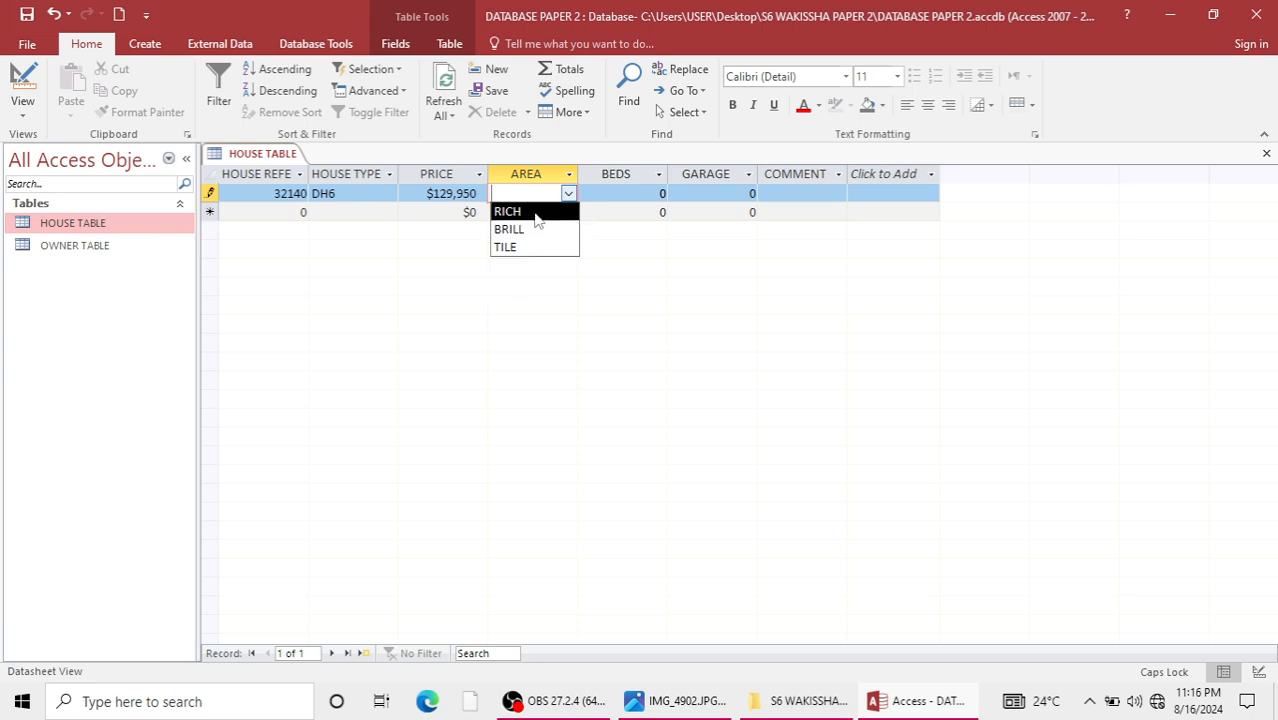
pyautogui.click(530, 211)
pyautogui.click(660, 193)
pyautogui.click(661, 190)
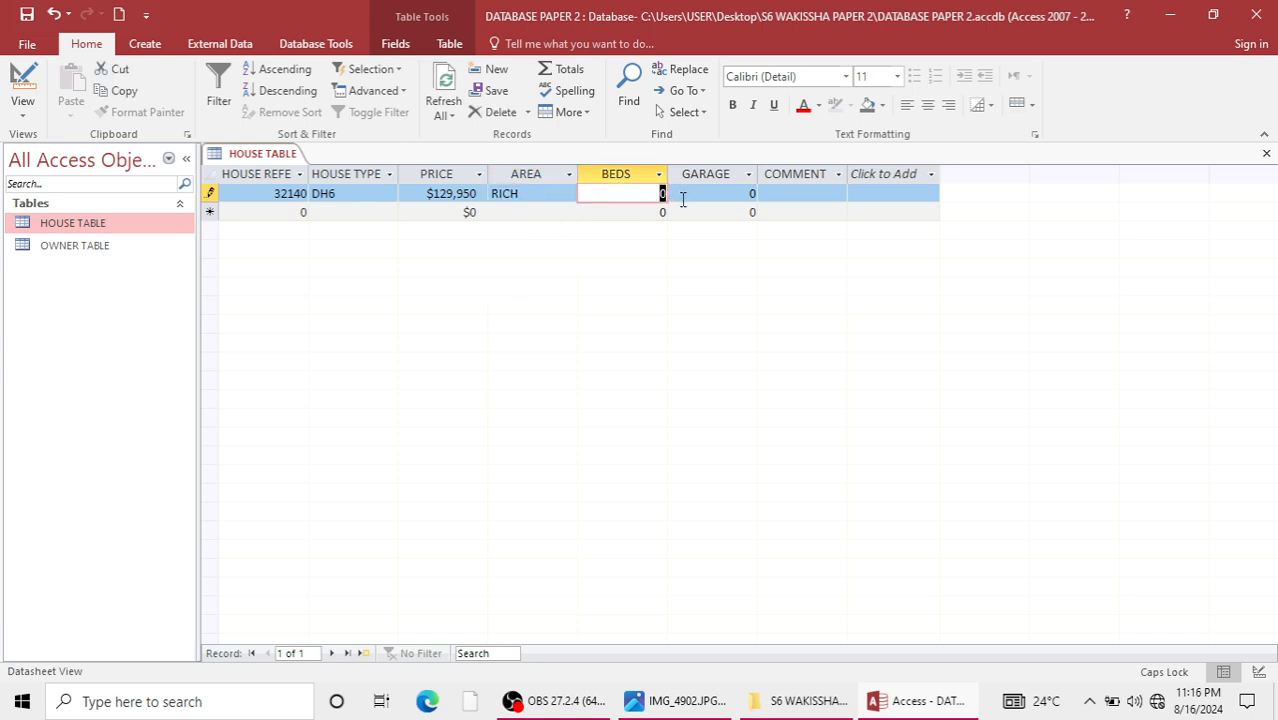
pyautogui.write('4')
pyautogui.press('Tab')
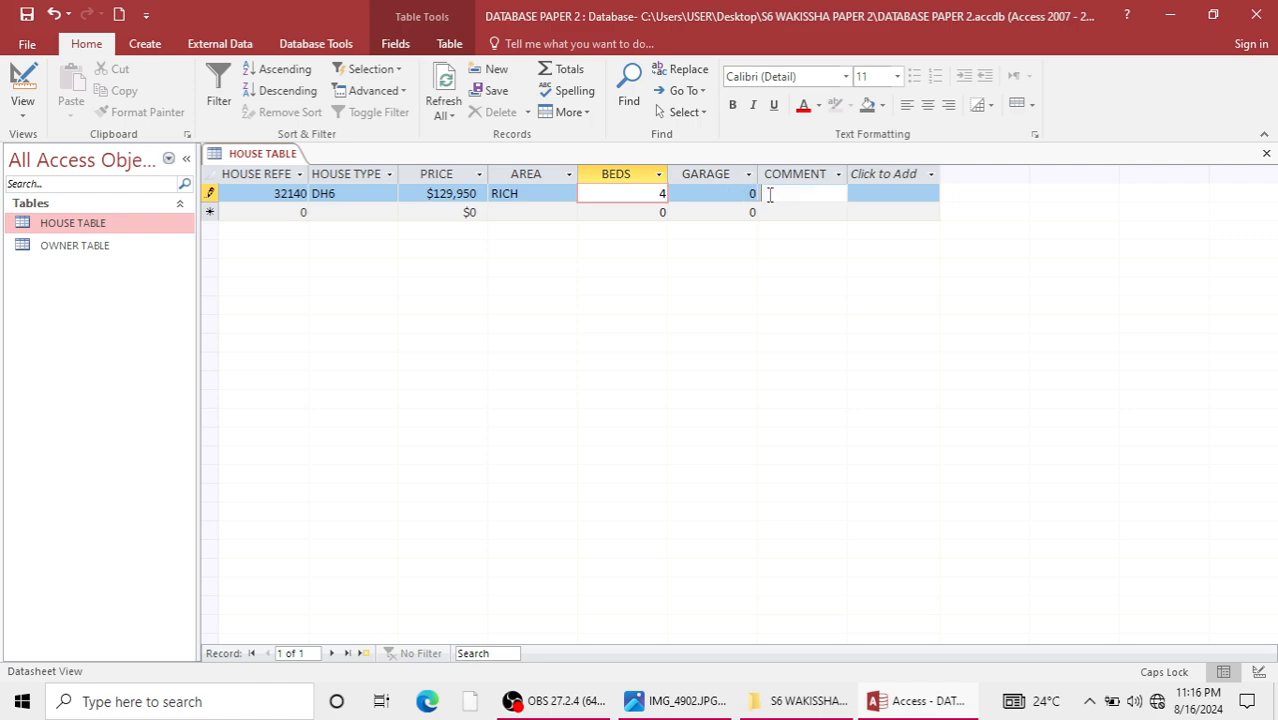
# Complete the first record with garage 1 and the comment EASY TO REACH.
pyautogui.press('Tab')
pyautogui.moveTo(744, 201); pyautogui.dragTo(760, 199)
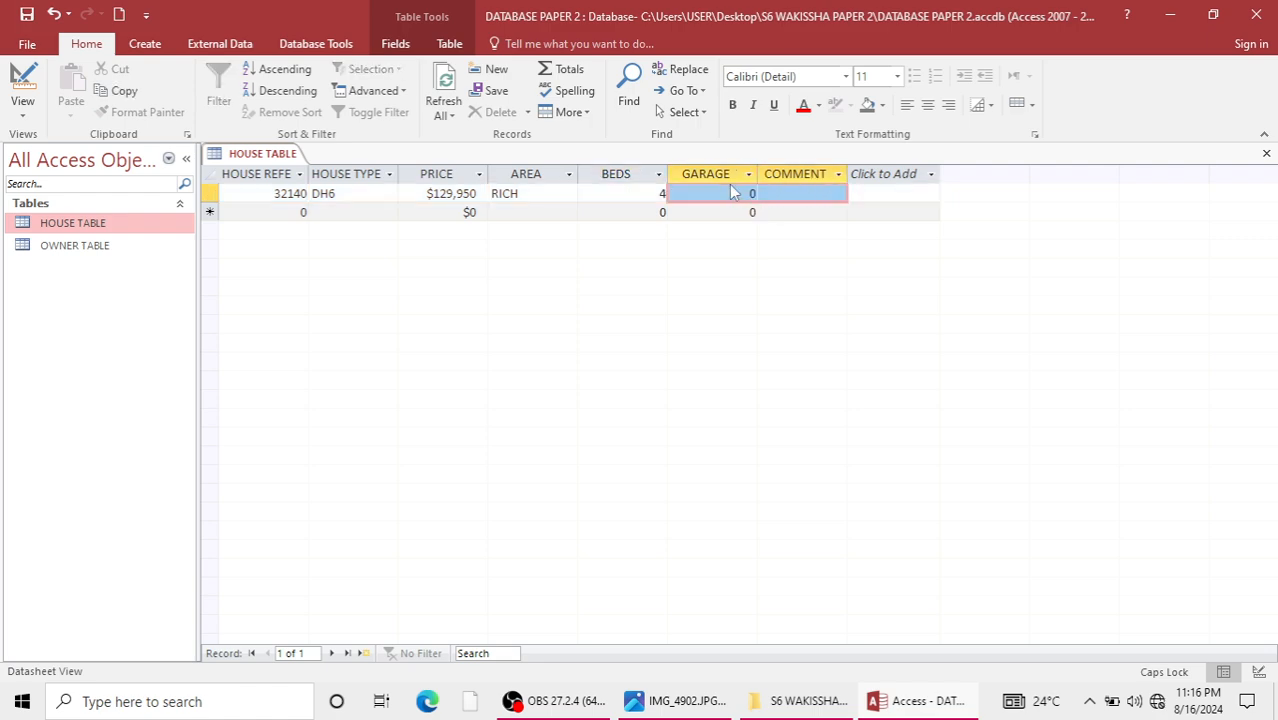
pyautogui.click(728, 192)
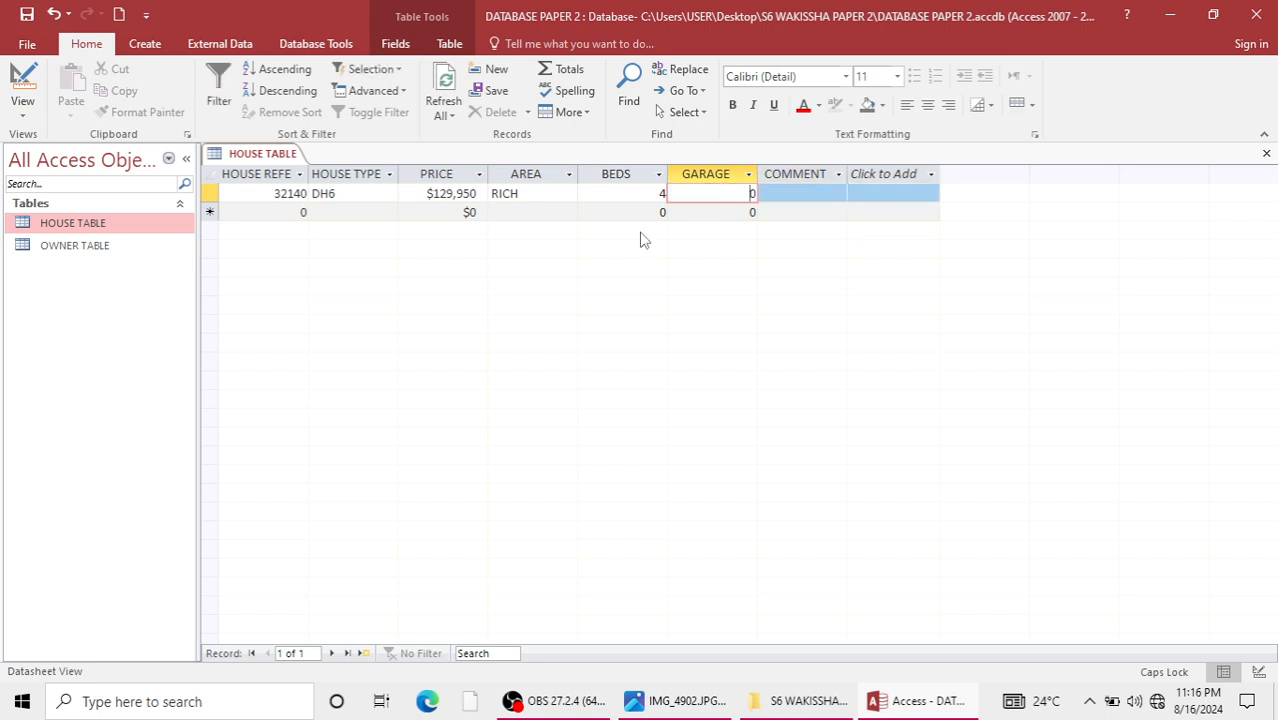
pyautogui.moveTo(584, 202); pyautogui.dragTo(764, 197)
pyautogui.write('1')
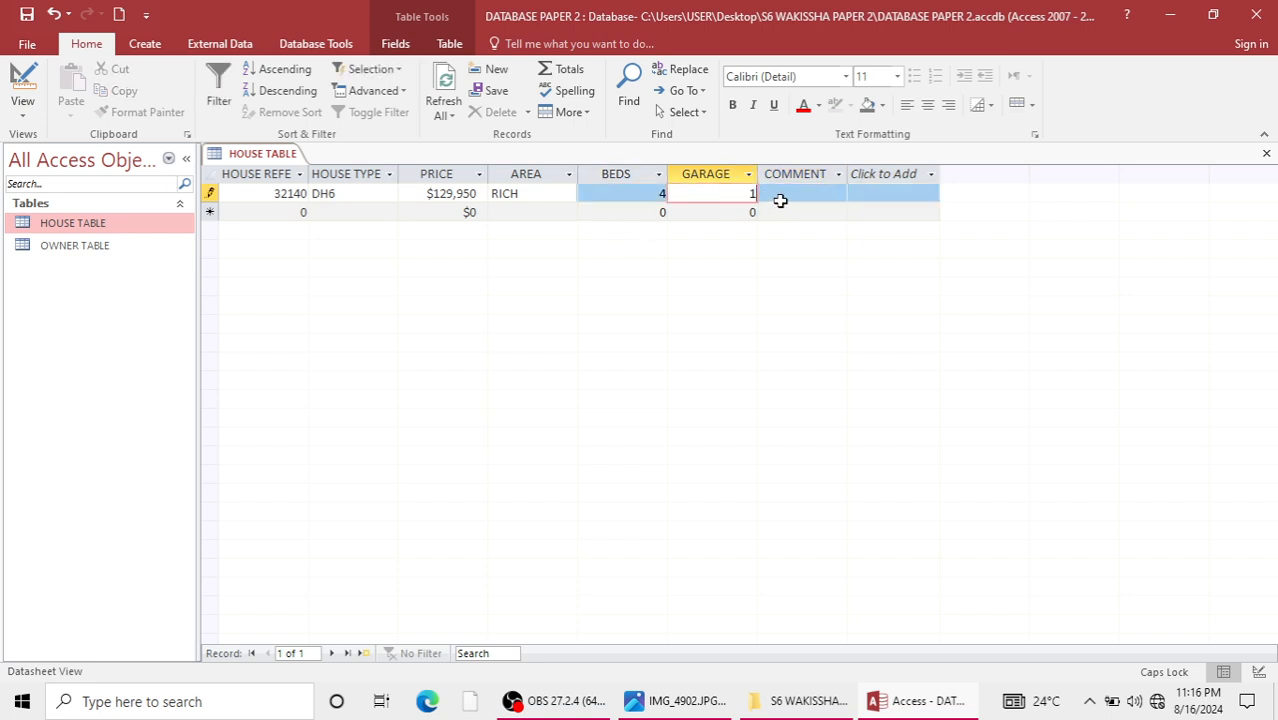
pyautogui.press('Tab')
pyautogui.moveTo(558, 701)
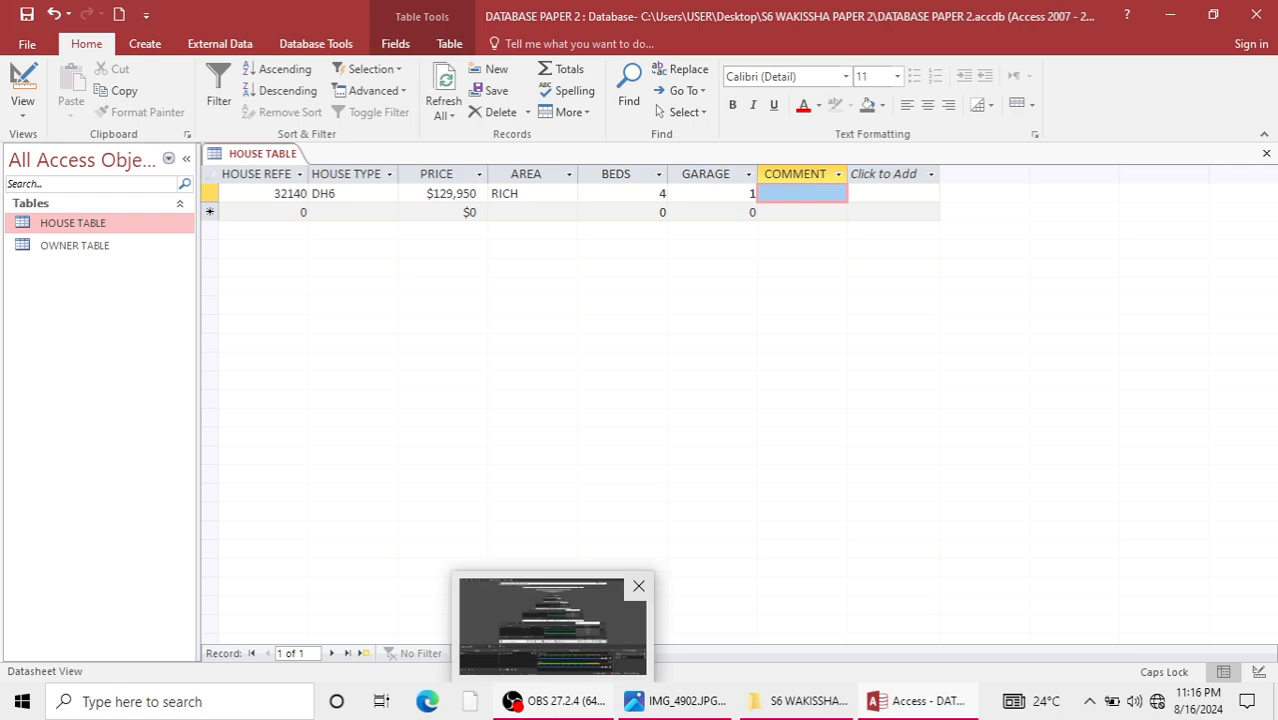
pyautogui.write('EASY T')
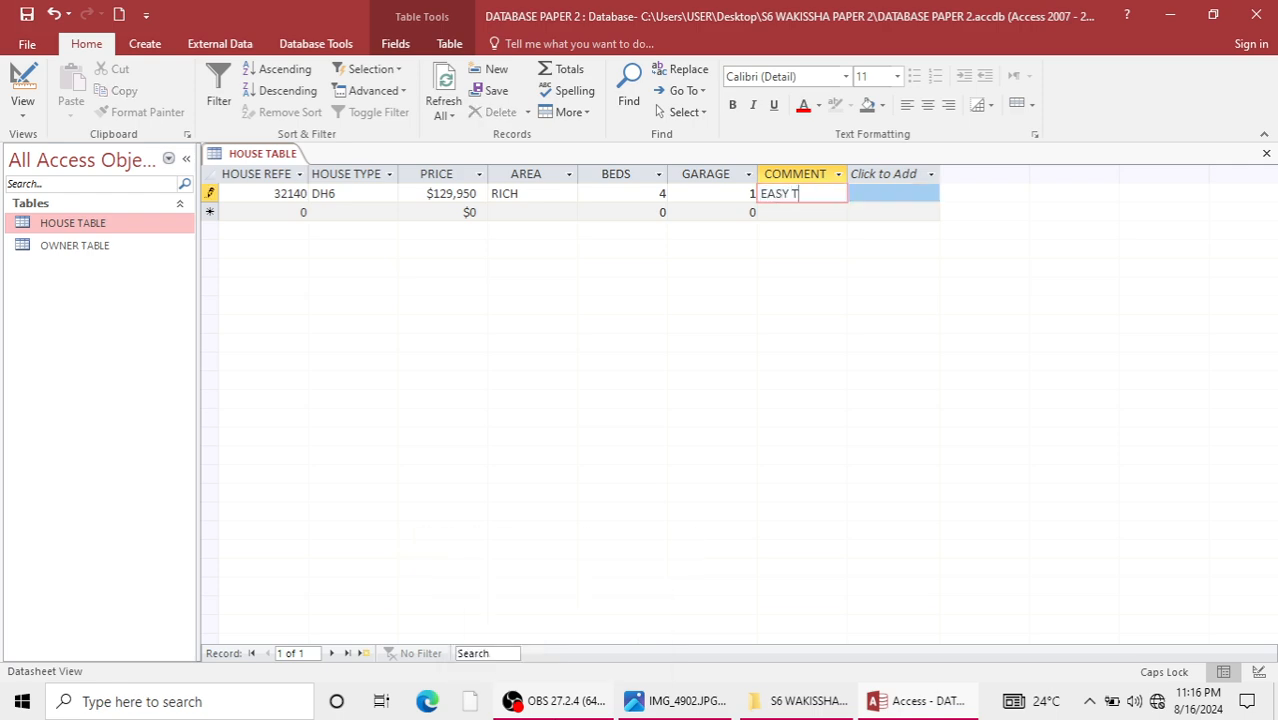
pyautogui.write('O REACH')
# Check the house table's prices in the exam photo, return to Access and open HOUSE TABLE in Design view.
pyautogui.click(265, 176)
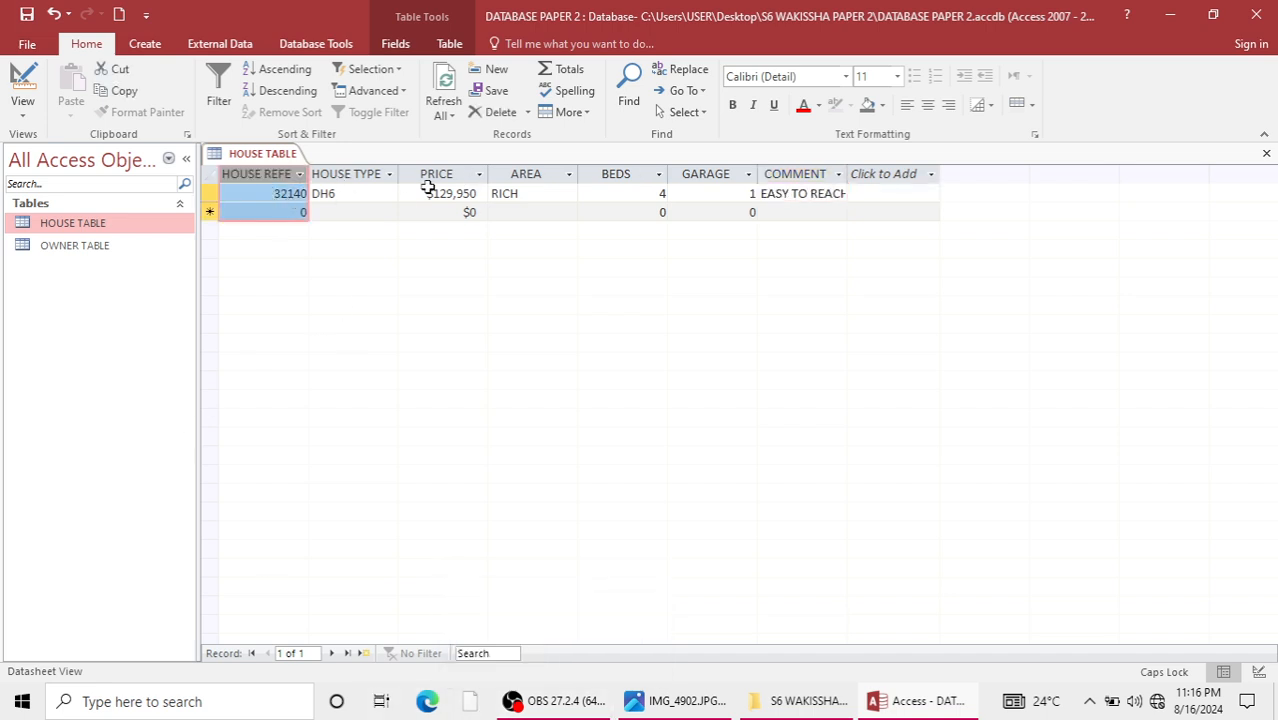
pyautogui.click(660, 700)
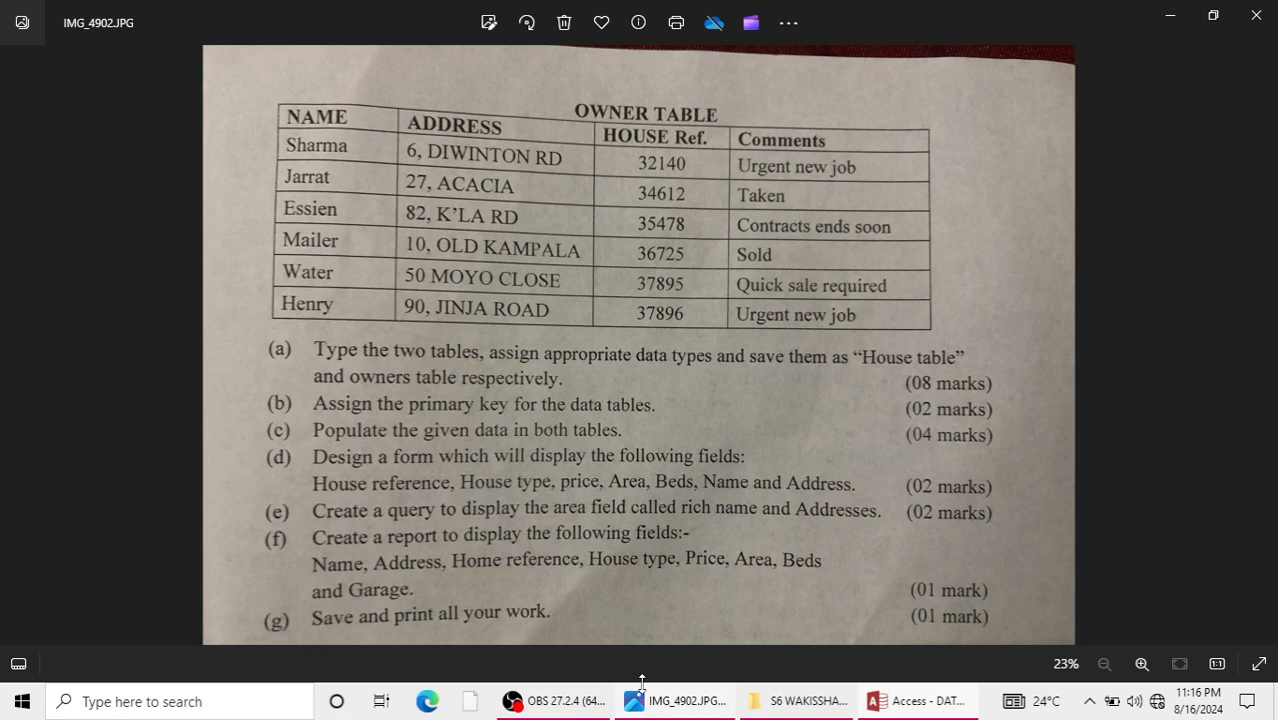
pyautogui.click(27, 367)
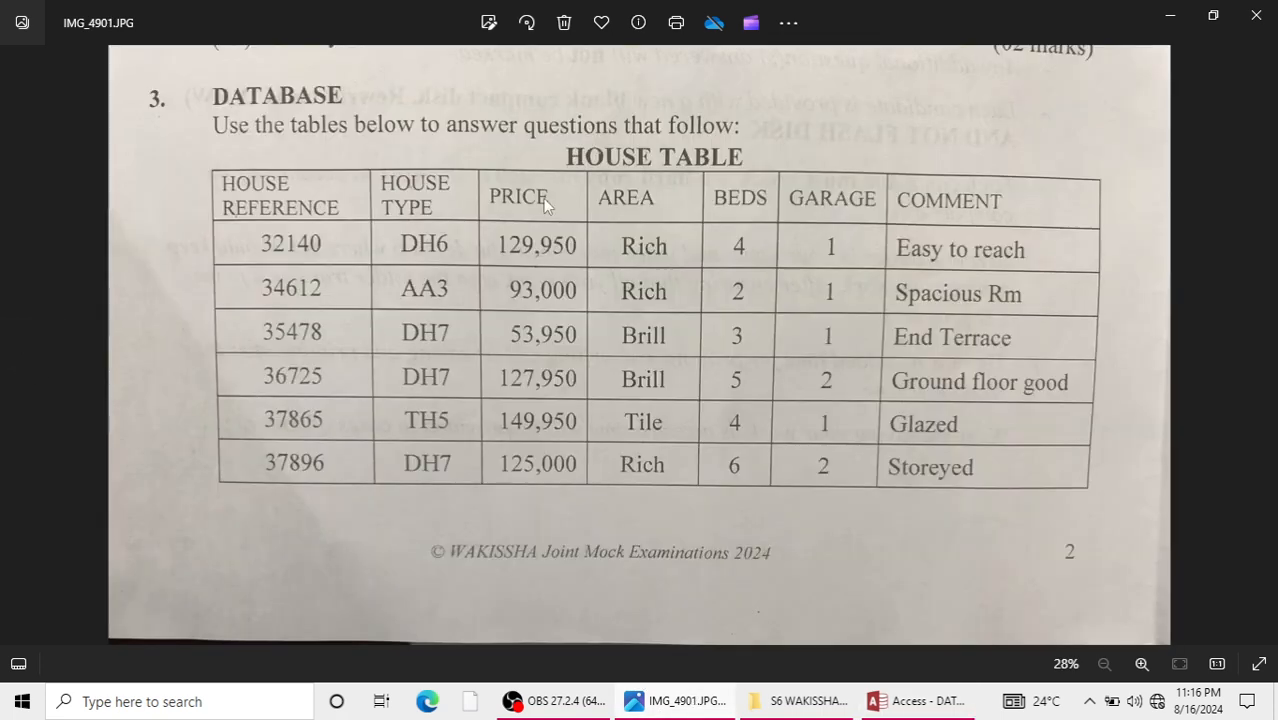
pyautogui.click(1162, 14)
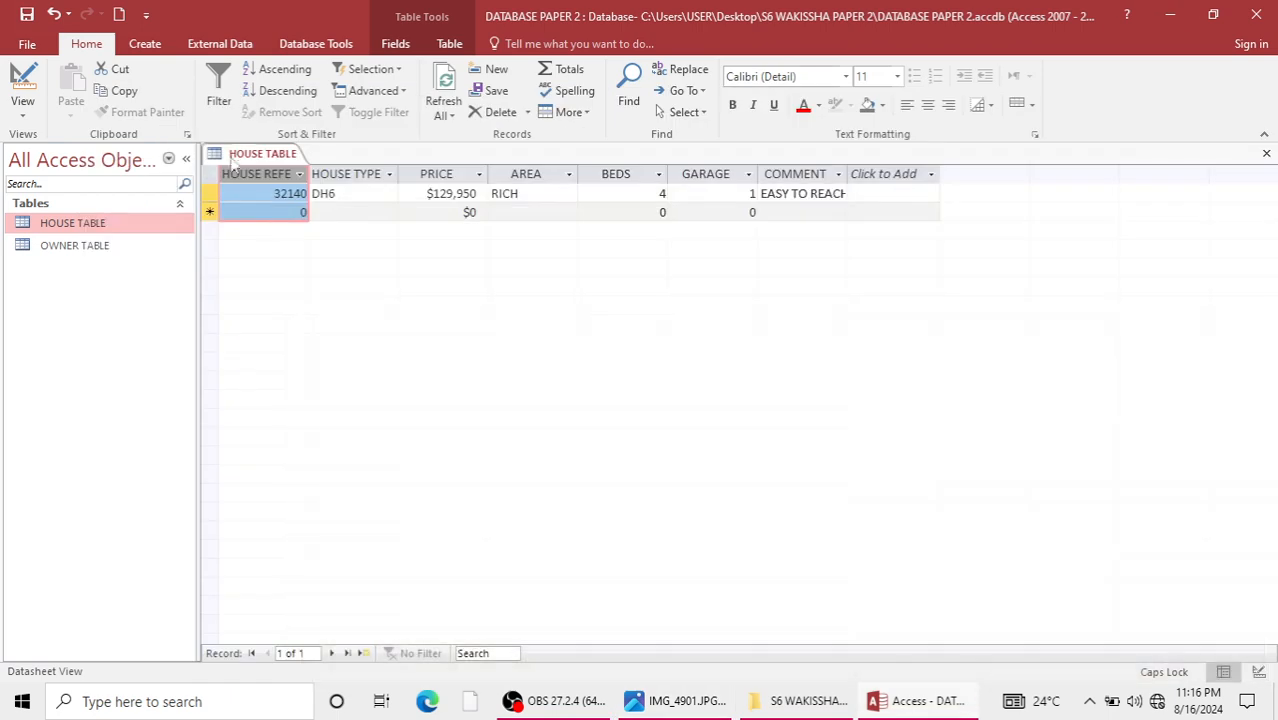
pyautogui.rightClick(77, 228)
pyautogui.click(125, 257)
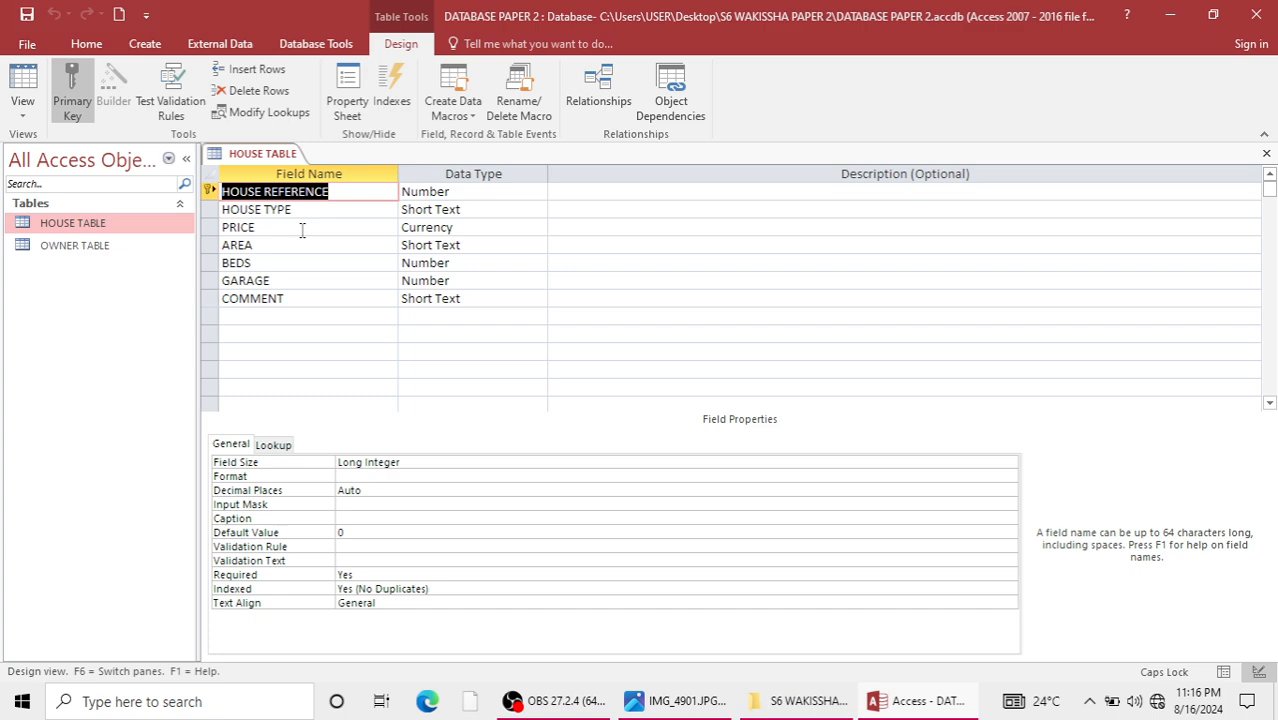
# Change the PRICE field's format to Standard and reopen HOUSE TABLE in Datasheet view.
pyautogui.click(466, 228)
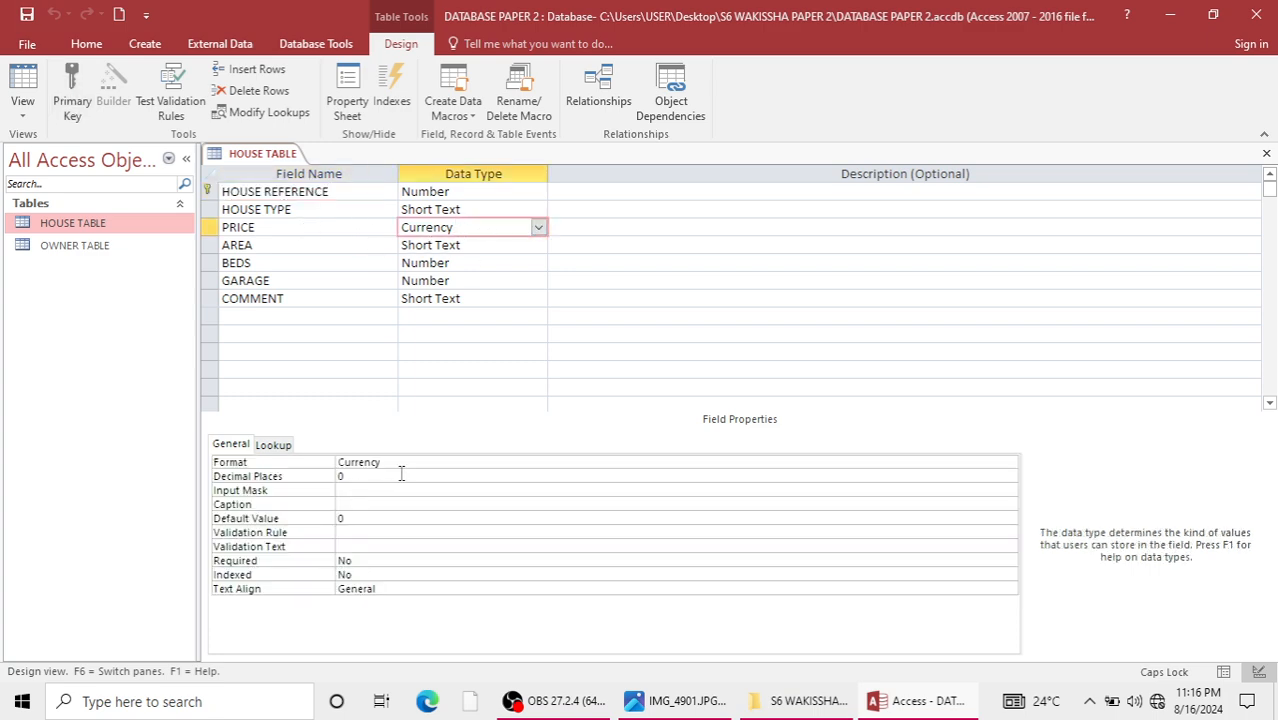
pyautogui.click(485, 461)
pyautogui.click(1010, 463)
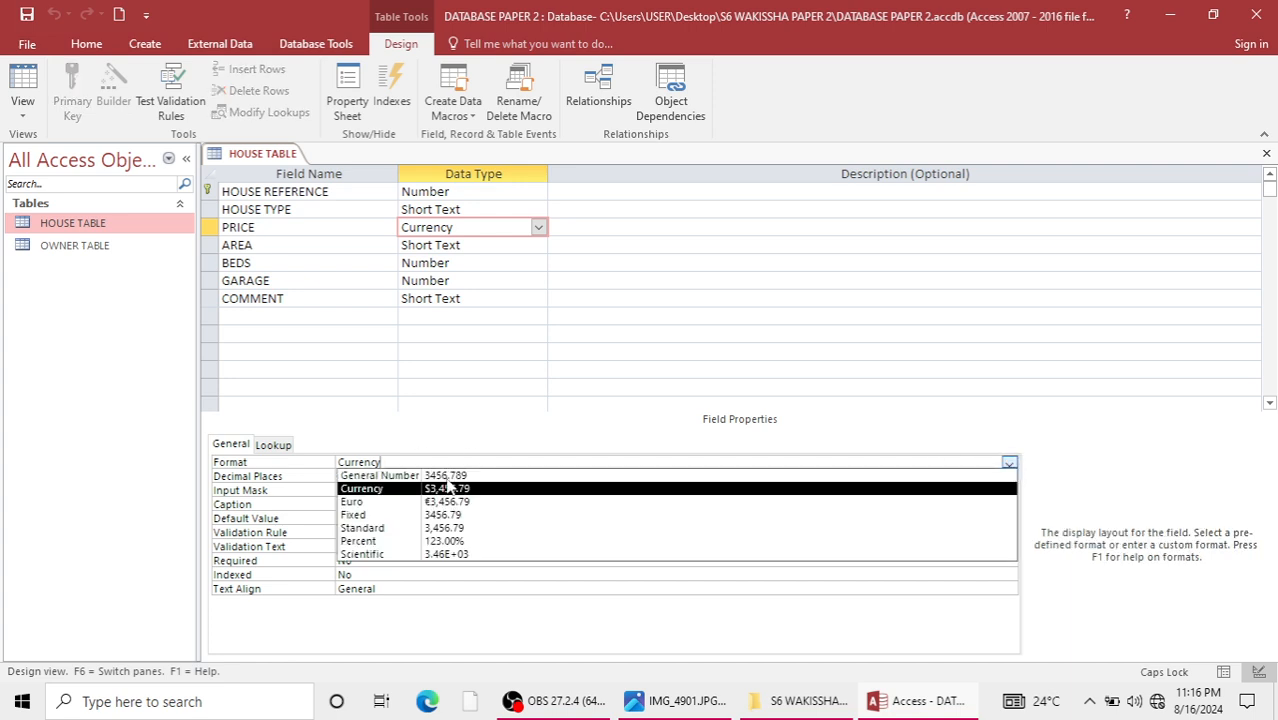
pyautogui.click(400, 530)
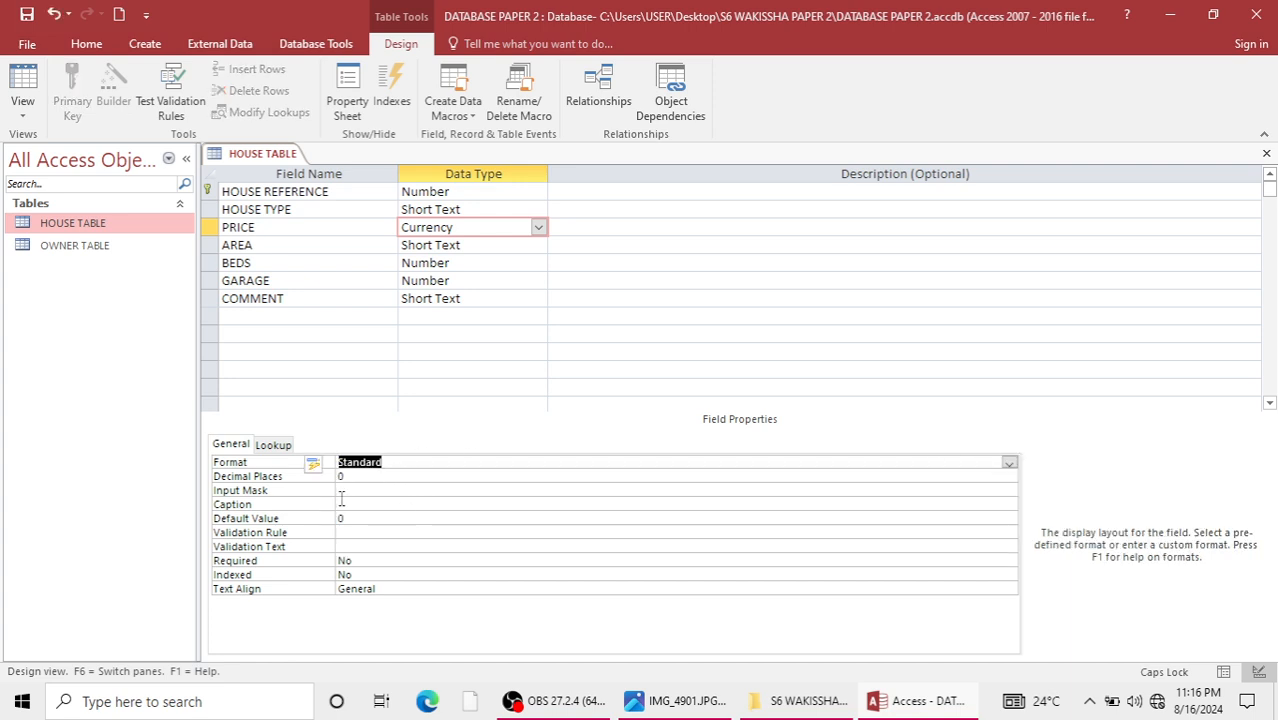
pyautogui.doubleClick(167, 232)
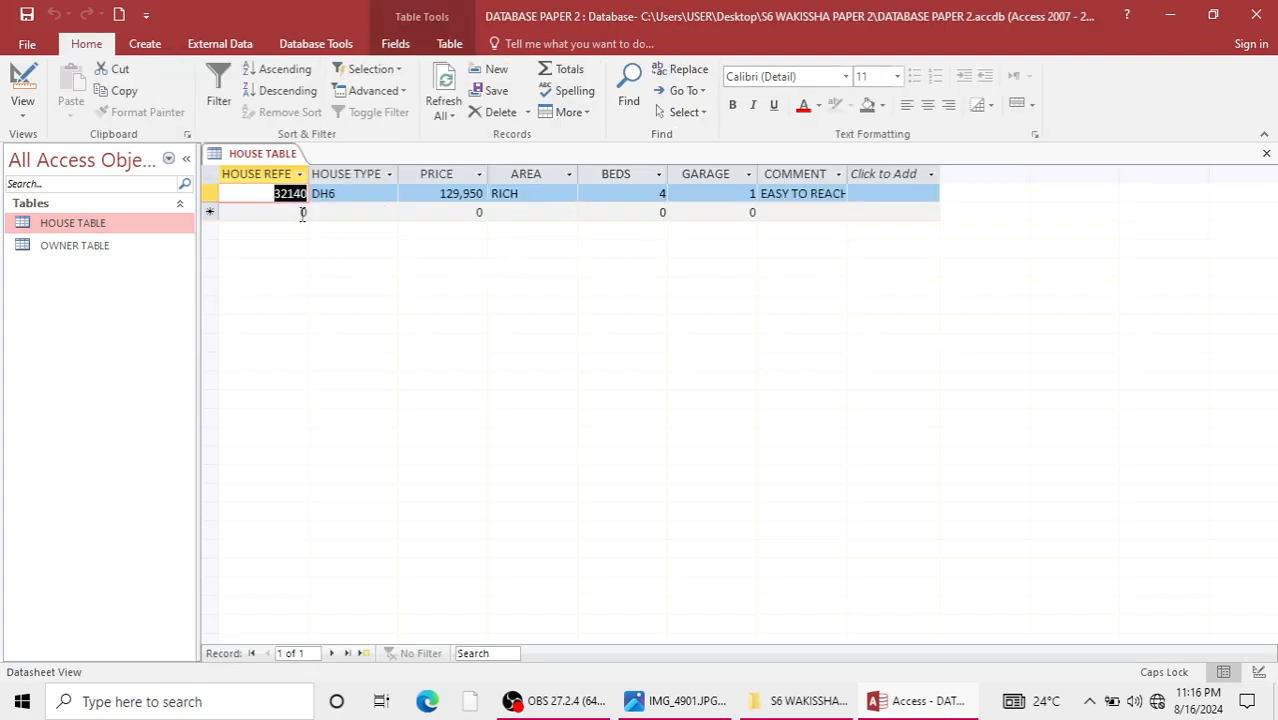
# Start the second record with house reference 34612, house type AA3 and price 93000.
pyautogui.click(301, 214)
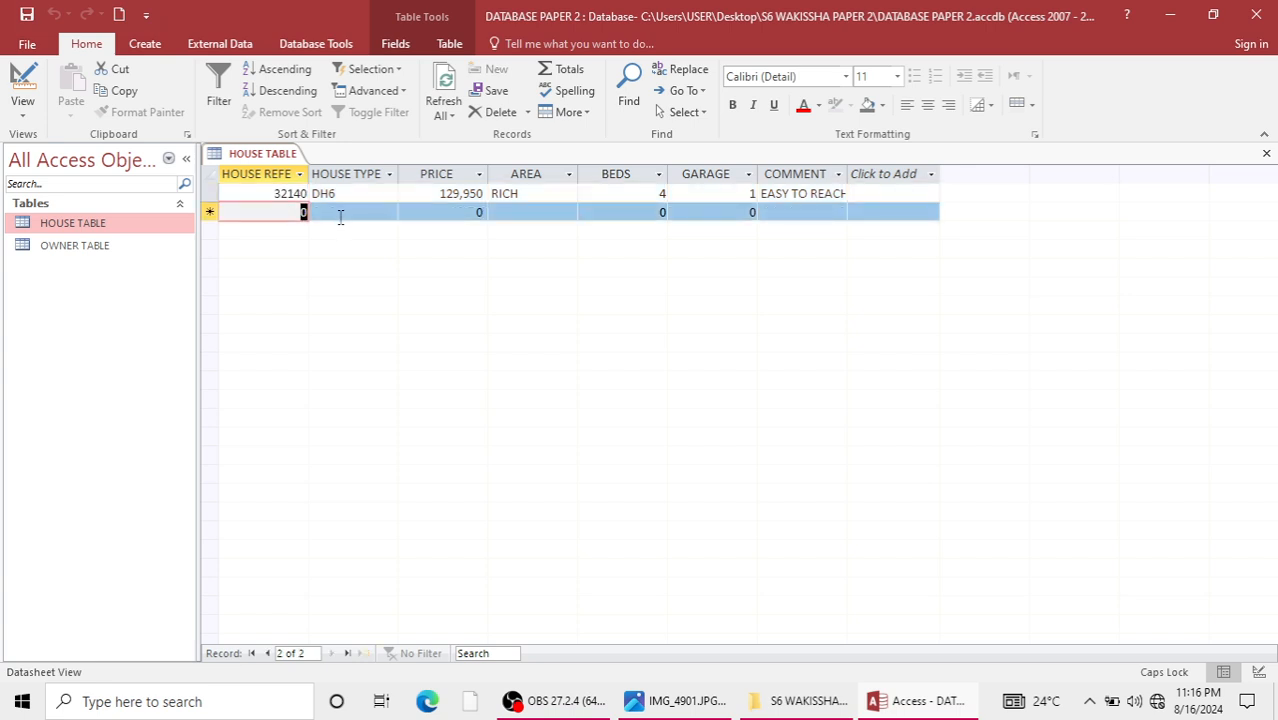
pyautogui.write('34612')
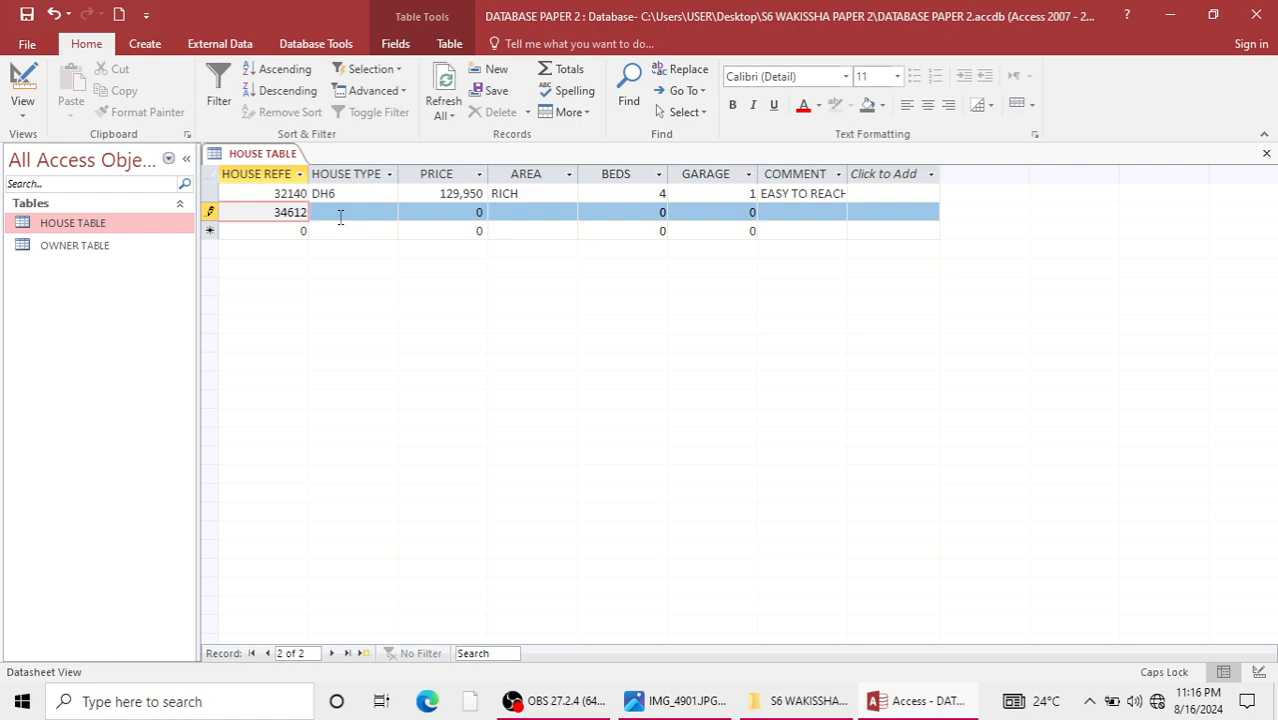
pyautogui.click(316, 194)
pyautogui.click(340, 211)
pyautogui.click(388, 214)
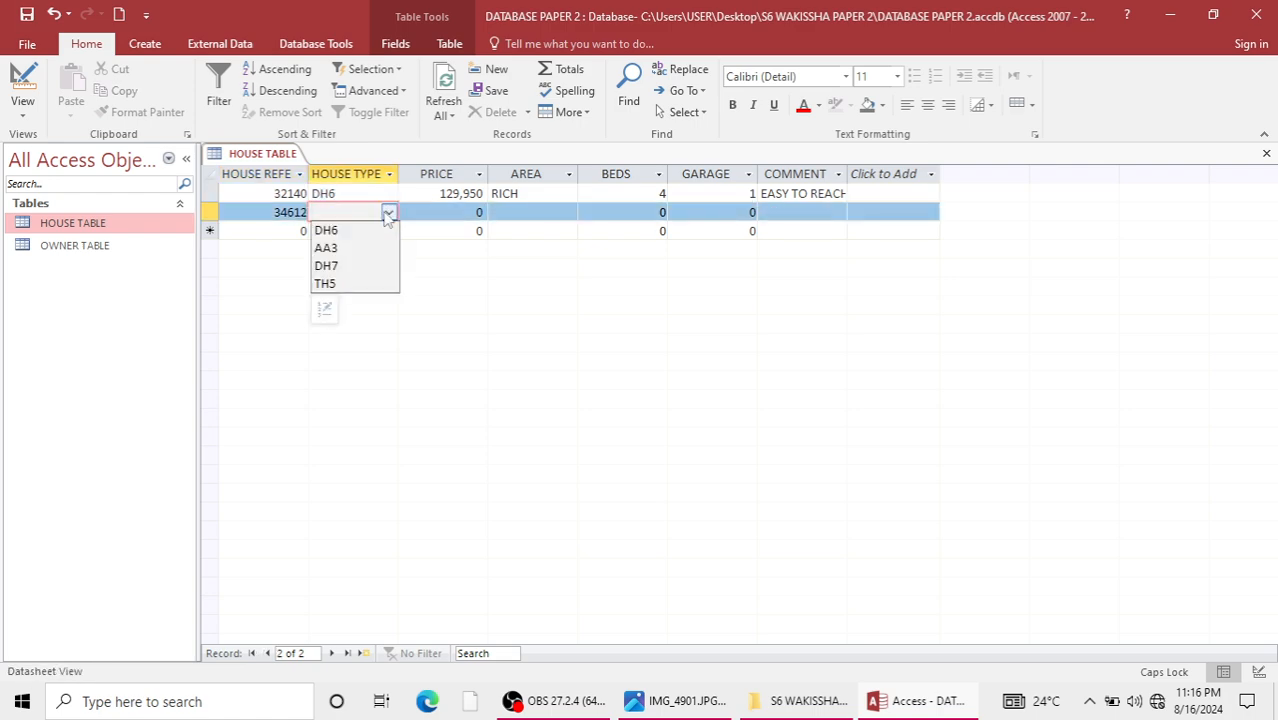
pyautogui.click(326, 248)
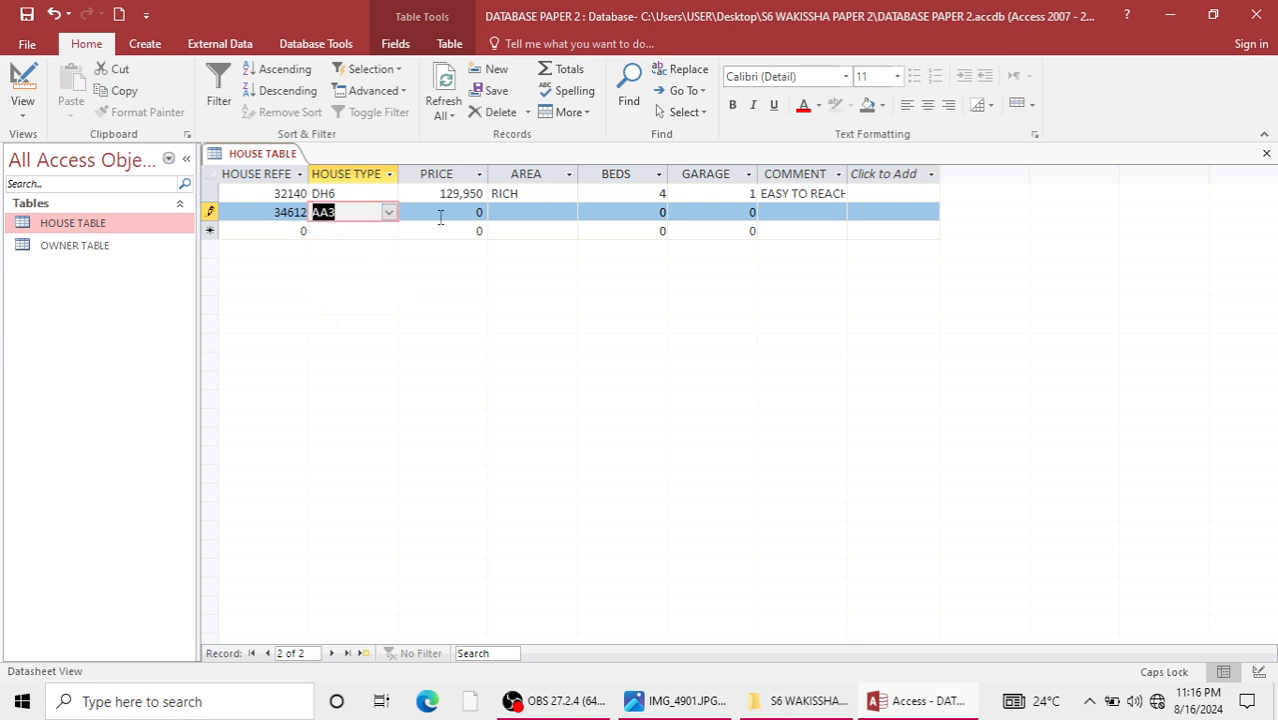
pyautogui.press('Tab')
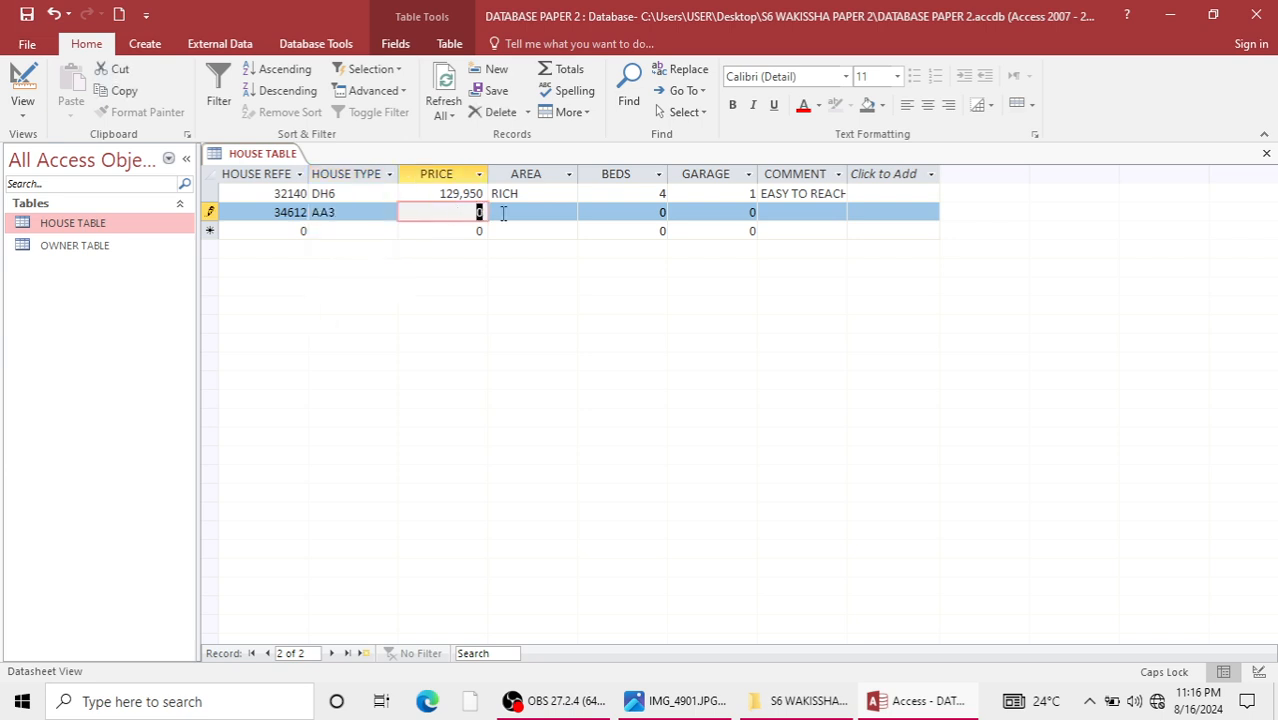
pyautogui.write('93000')
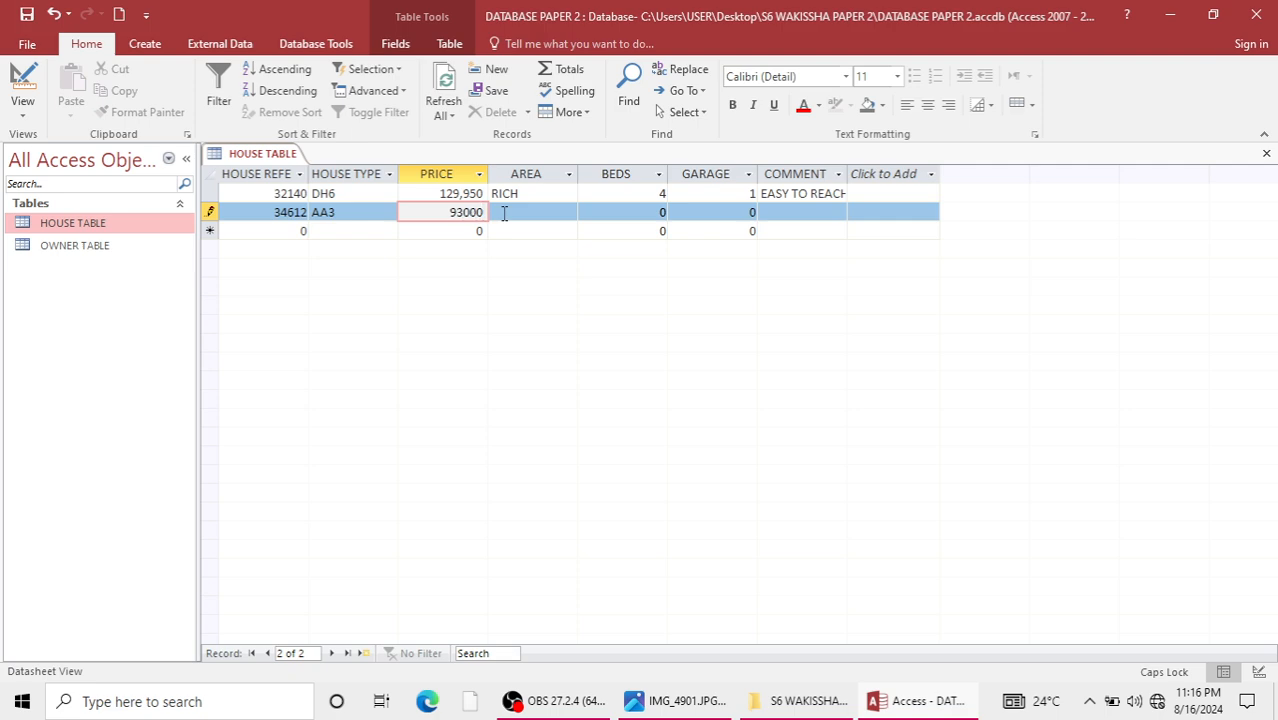
# Complete the second record with area RICH, beds 2, garage 1 and the comment SPACIOUS RM.
pyautogui.click(504, 213)
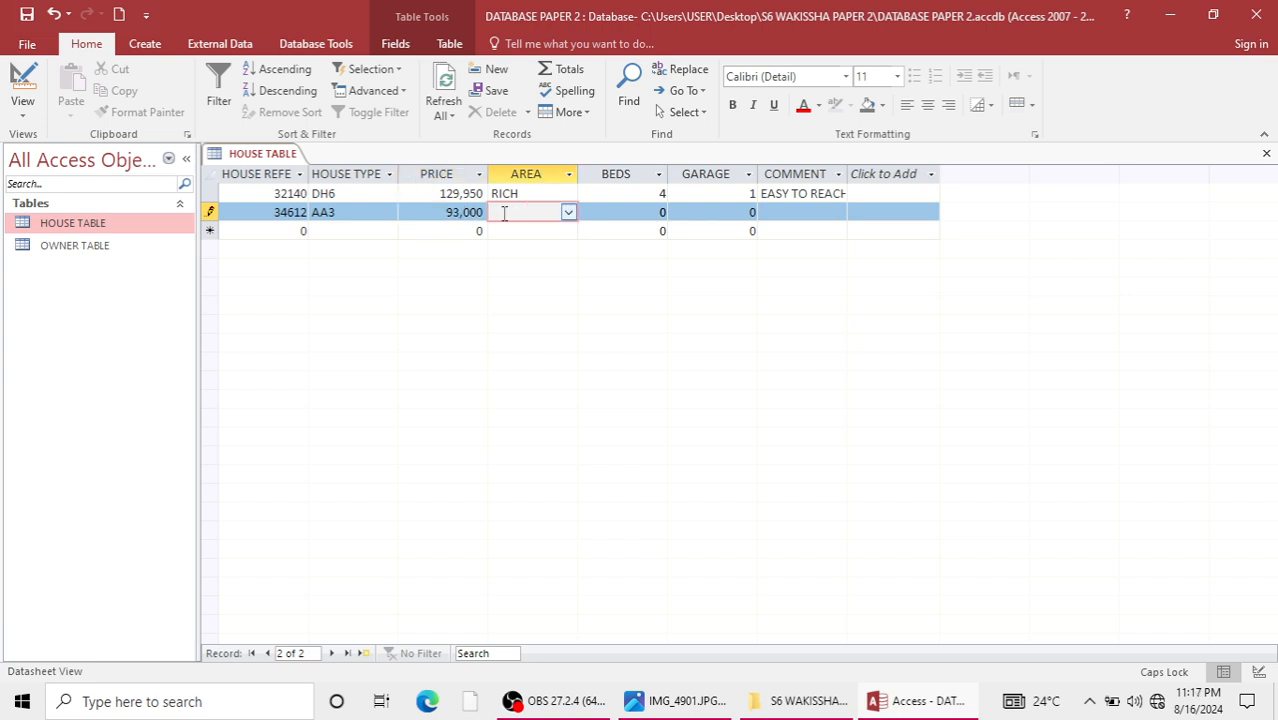
pyautogui.click(568, 212)
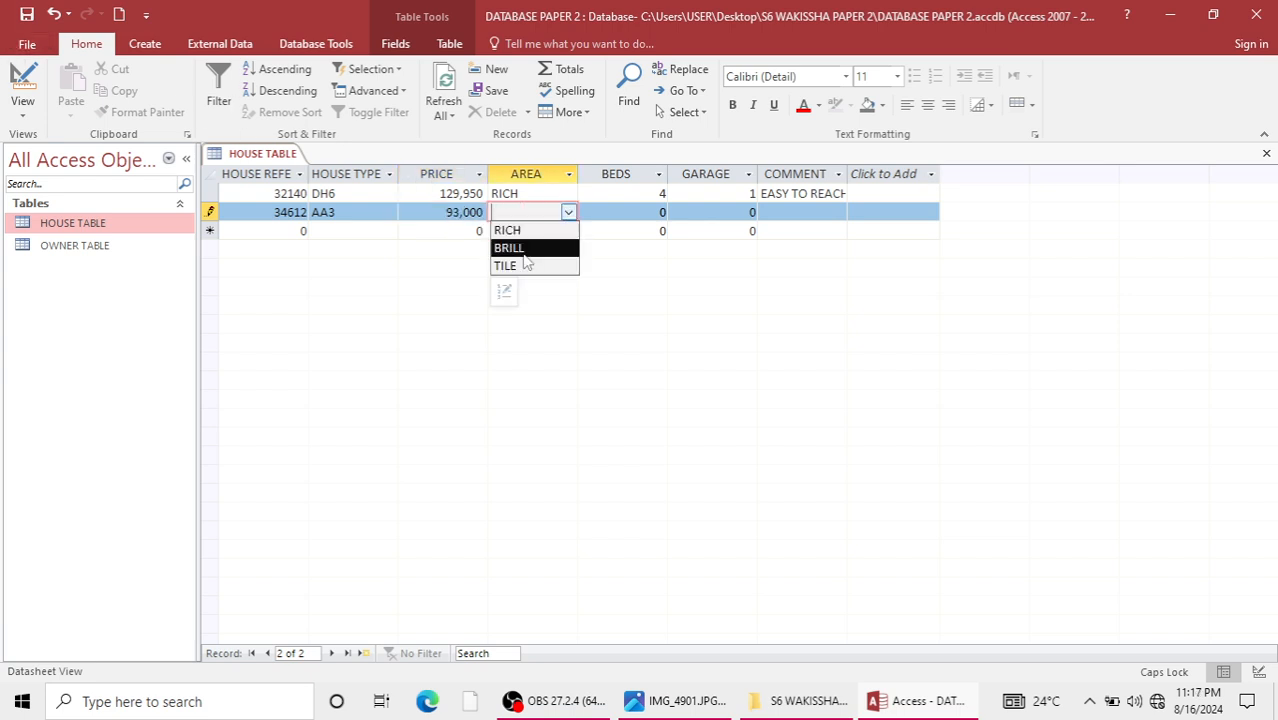
pyautogui.click(507, 230)
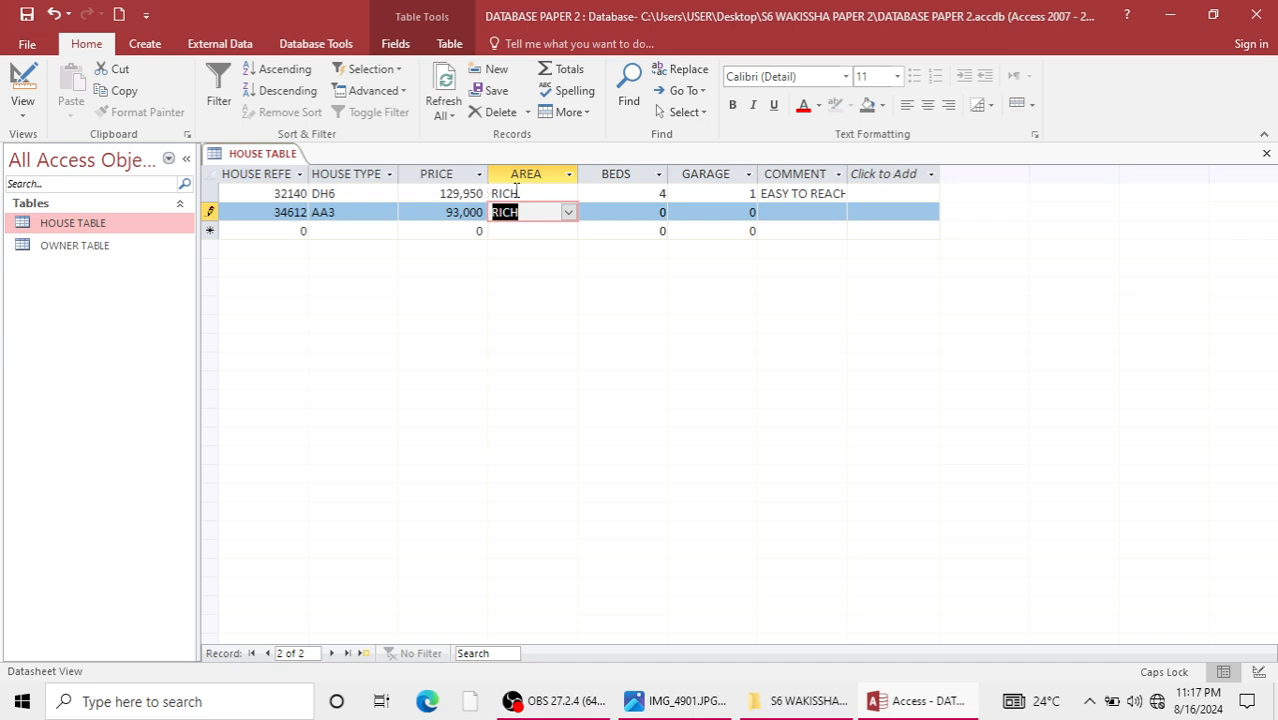
pyautogui.moveTo(638, 212); pyautogui.dragTo(767, 216)
pyautogui.write('2')
pyautogui.click(800, 213)
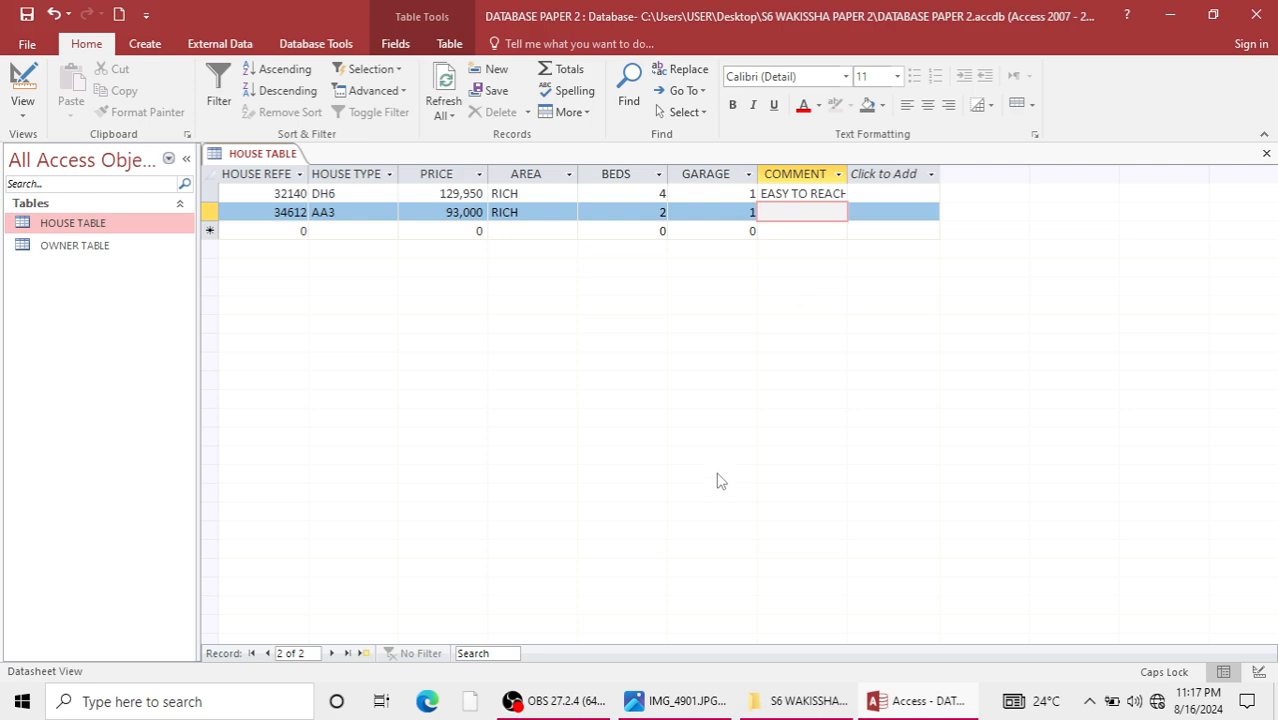
pyautogui.write('SPACIOUS RM')
# Start the third record in HOUSE TABLE with house reference 3547 and house type DH7.
pyautogui.click(282, 230)
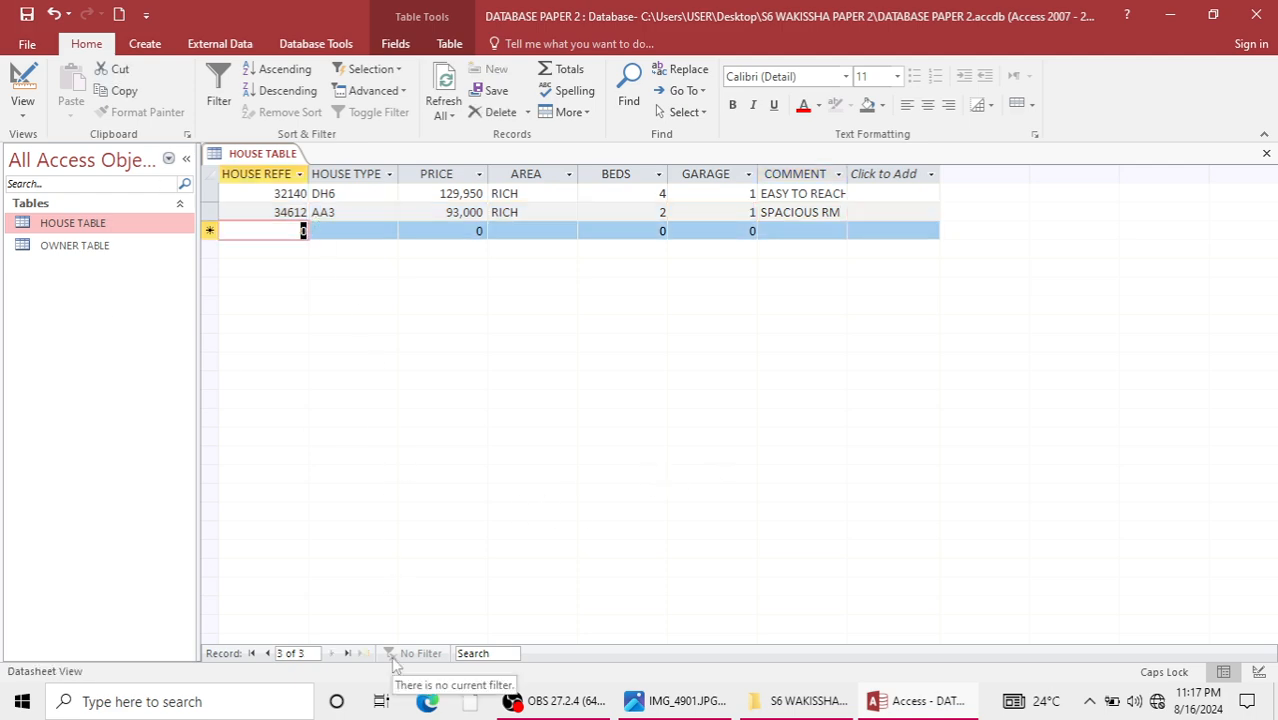
pyautogui.write('3')
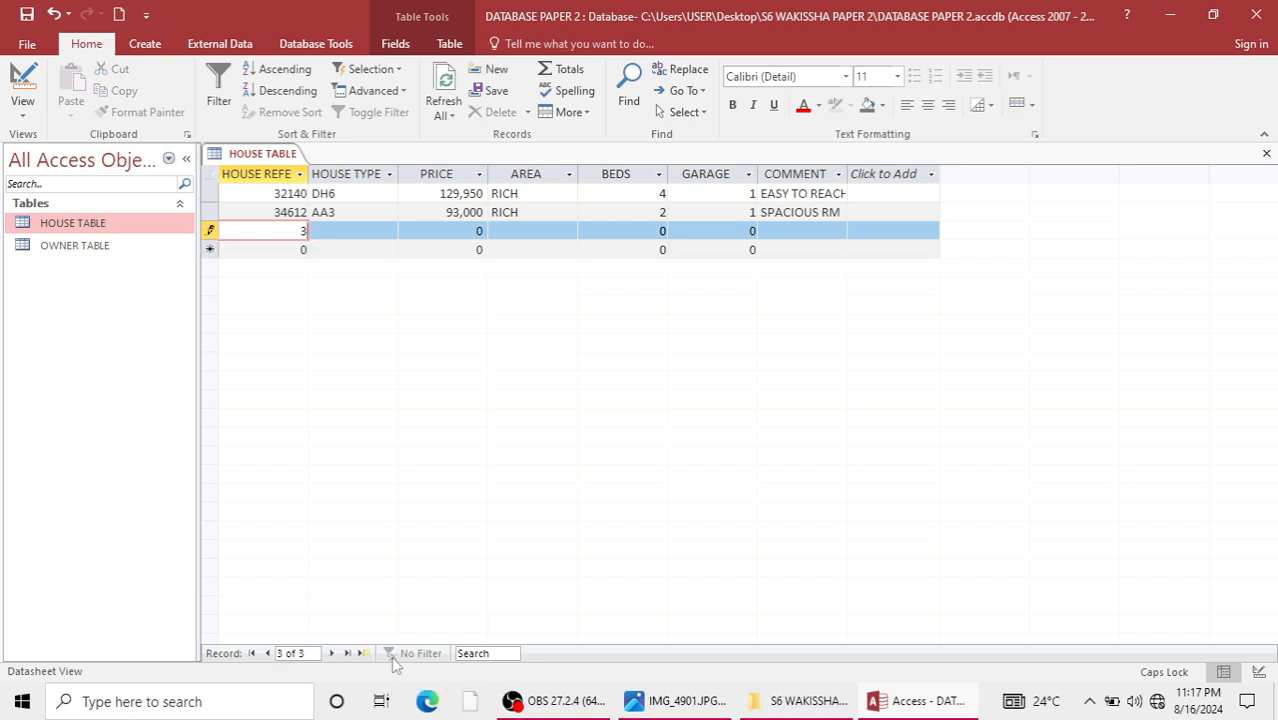
pyautogui.write('547')
pyautogui.press('Tab')
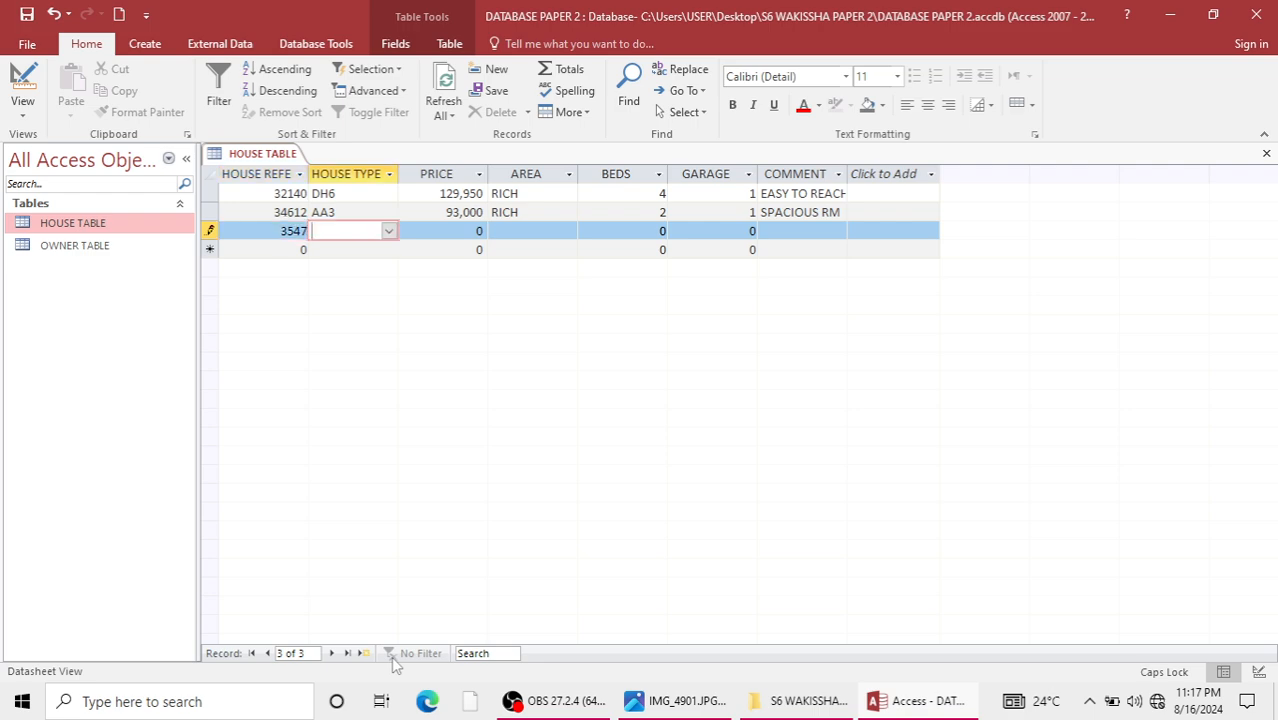
pyautogui.click(389, 231)
pyautogui.click(356, 284)
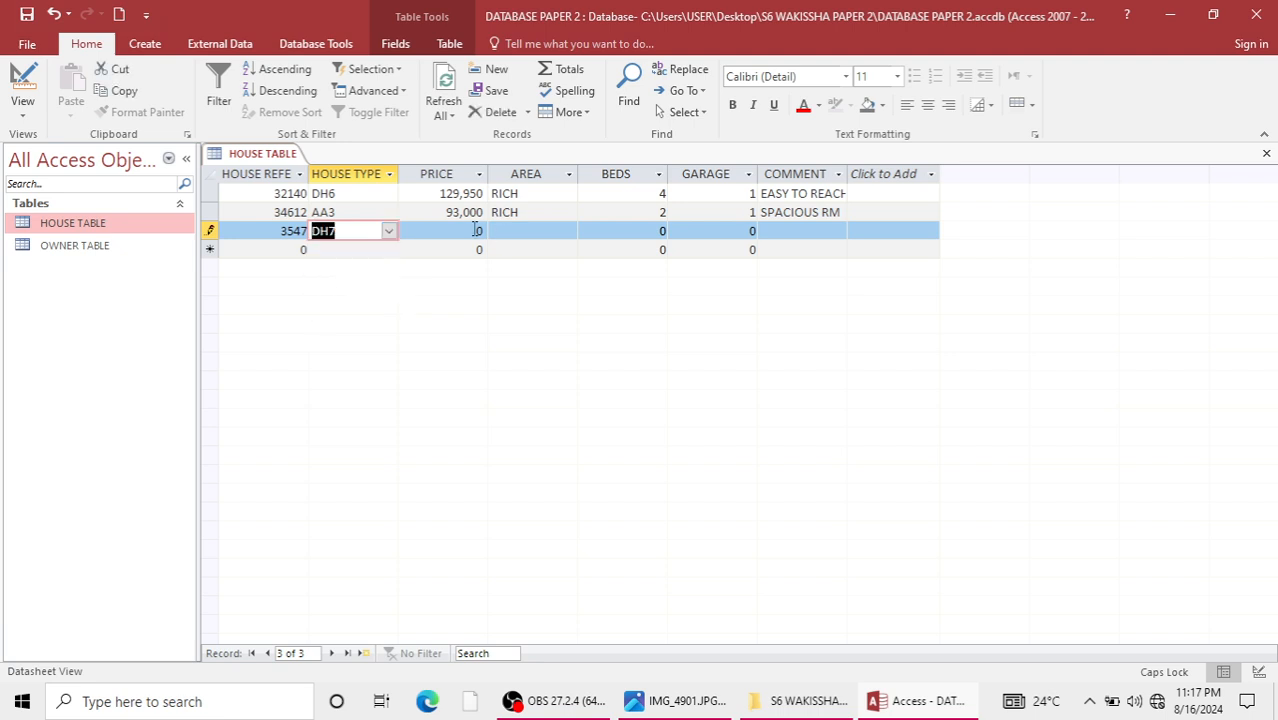
# Set the third record's price to 53,950 and its area to BRILL.
pyautogui.press('Tab')
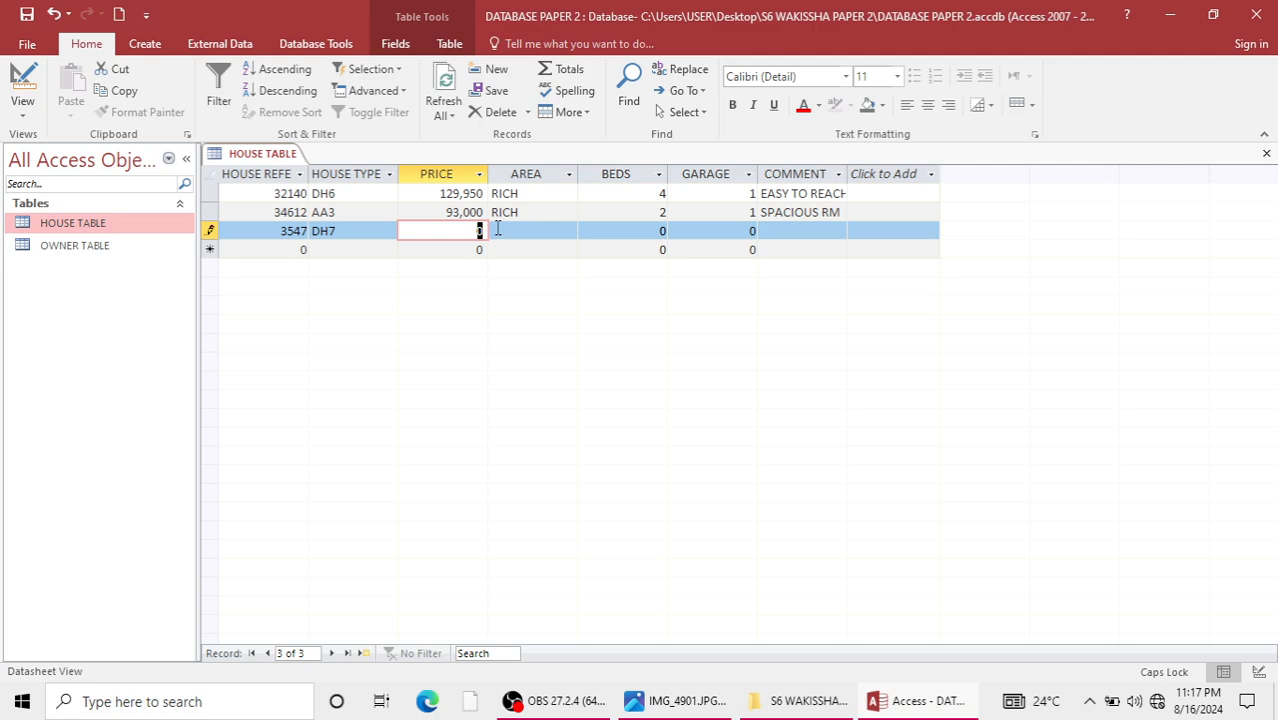
pyautogui.write('53,')
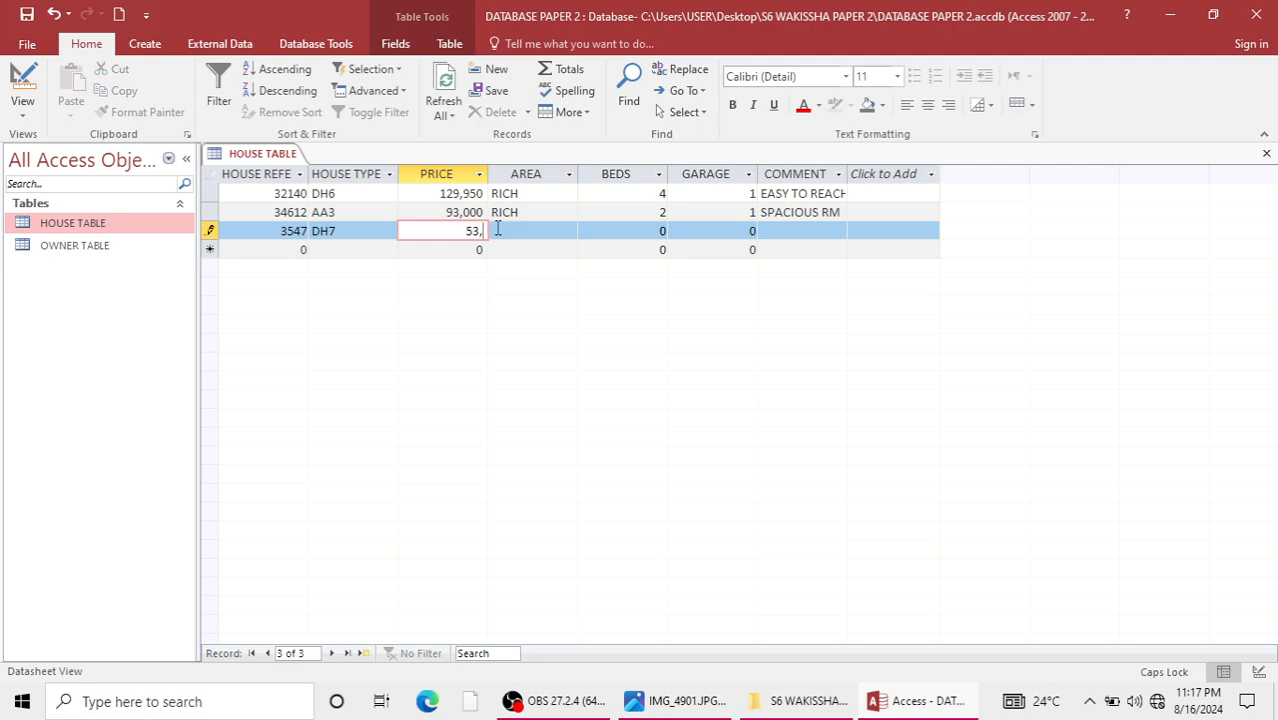
pyautogui.write('8')
pyautogui.press('BackSpace')
pyautogui.write('950')
pyautogui.click(497, 230)
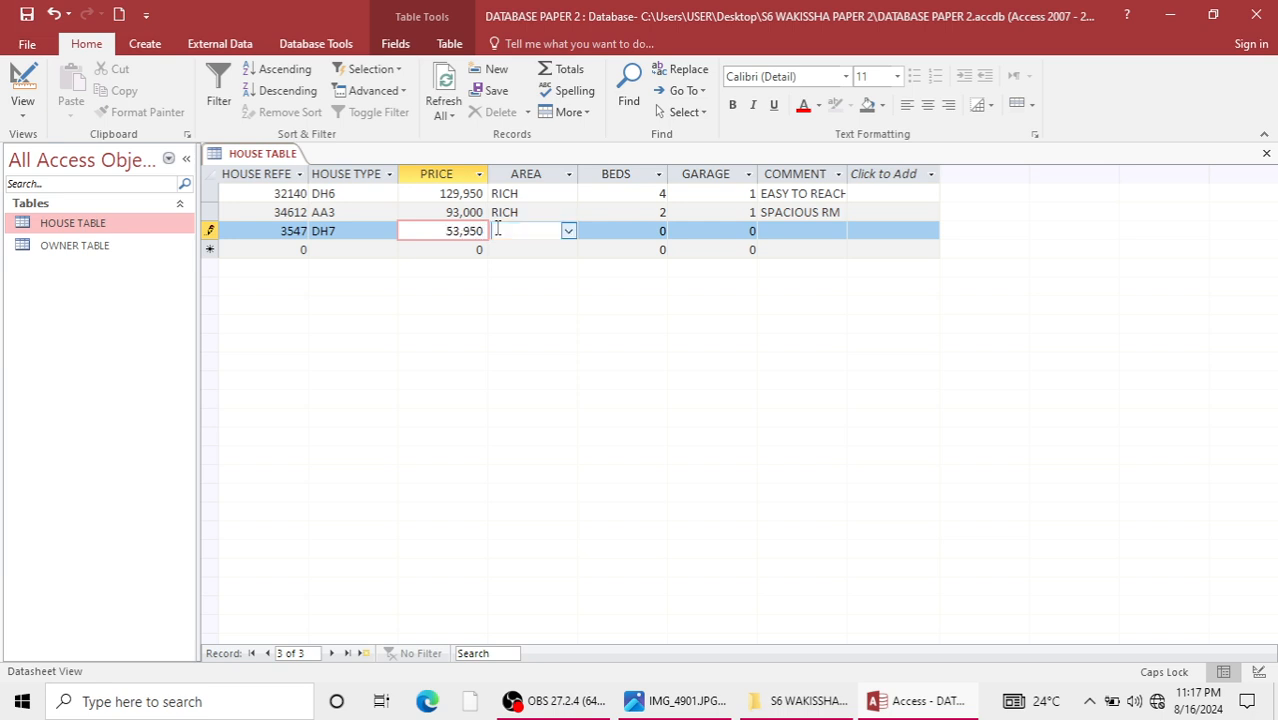
pyautogui.click(567, 232)
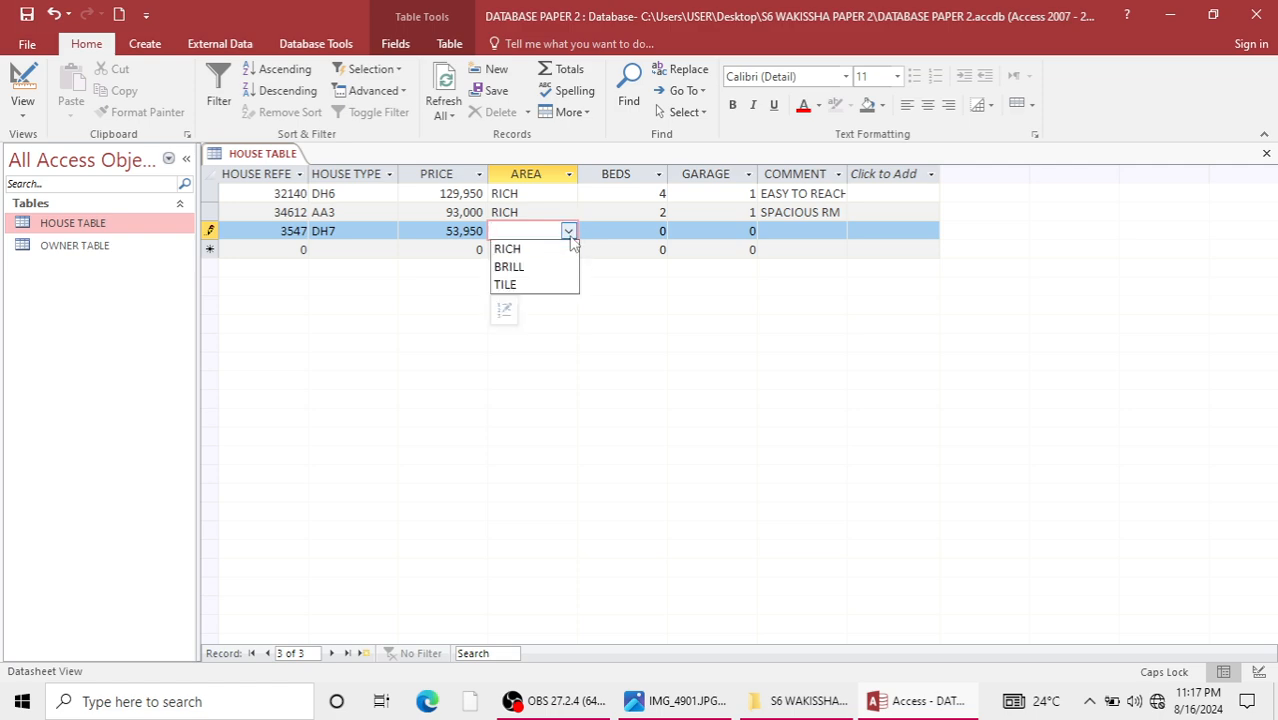
pyautogui.click(512, 266)
# Complete the third record with beds 3, garage 1 and the comment END TERRACE.
pyautogui.click(662, 231)
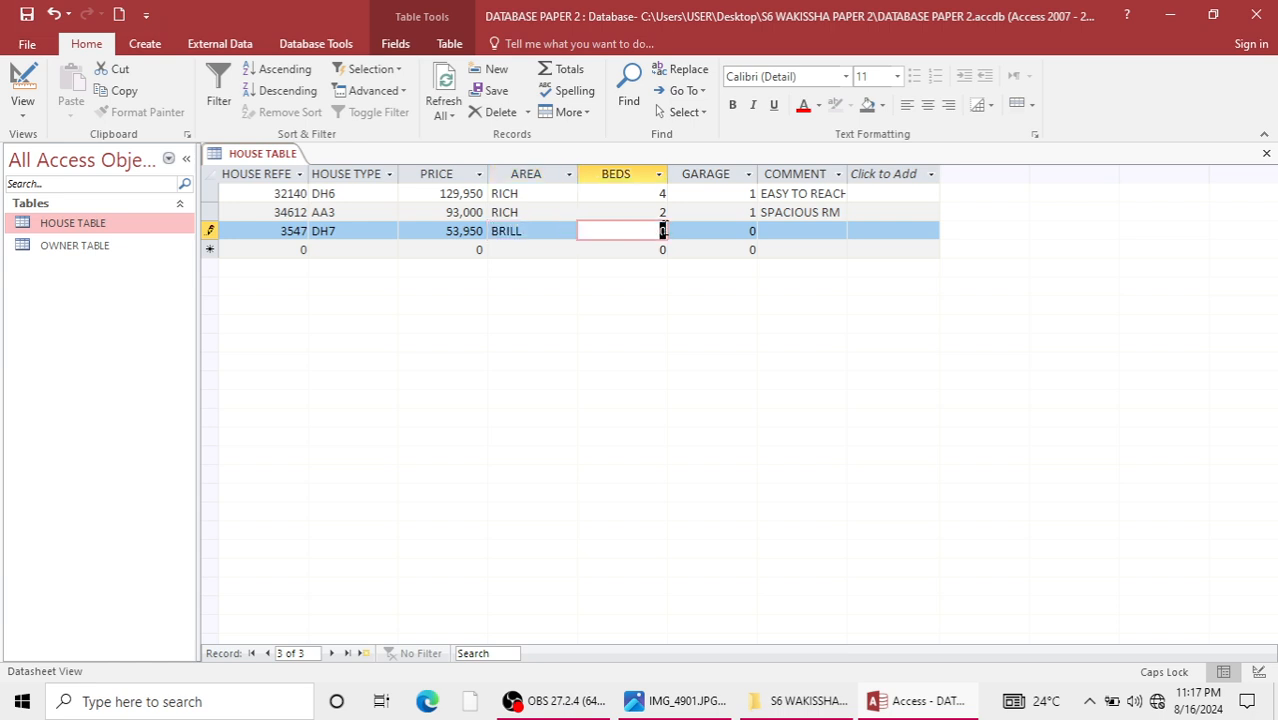
pyautogui.write('3')
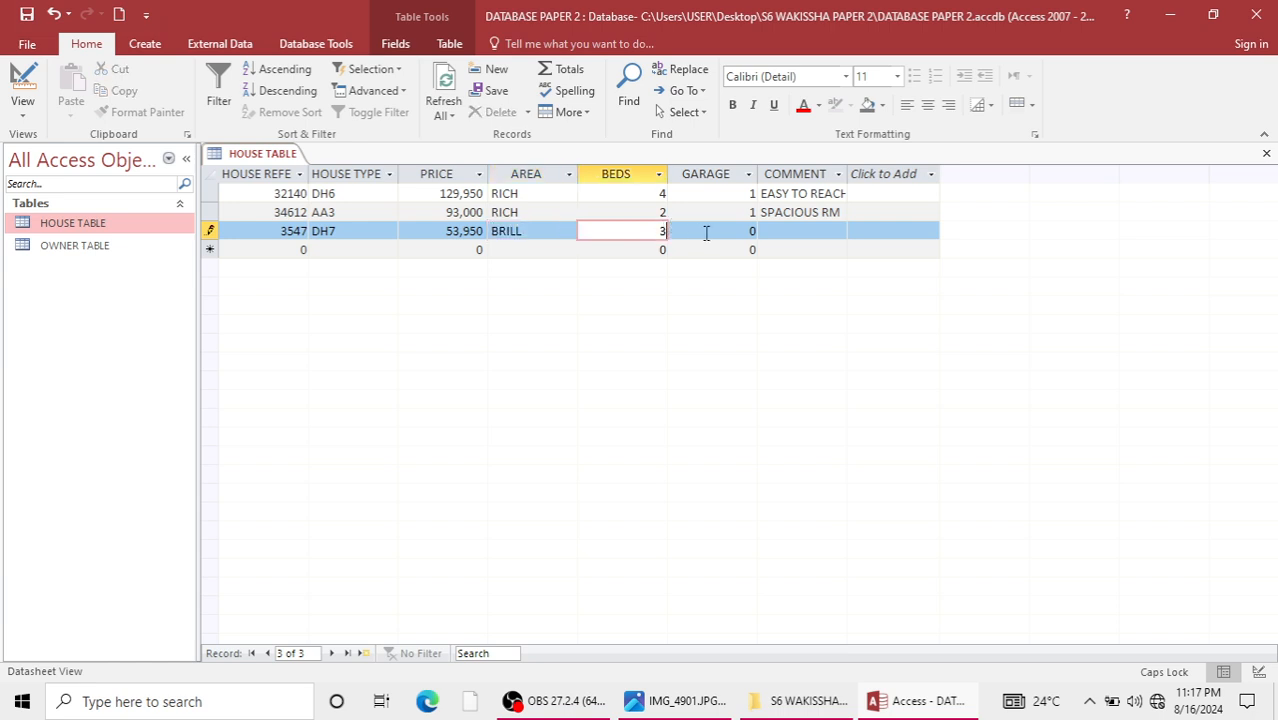
pyautogui.click(752, 231)
pyautogui.write('1')
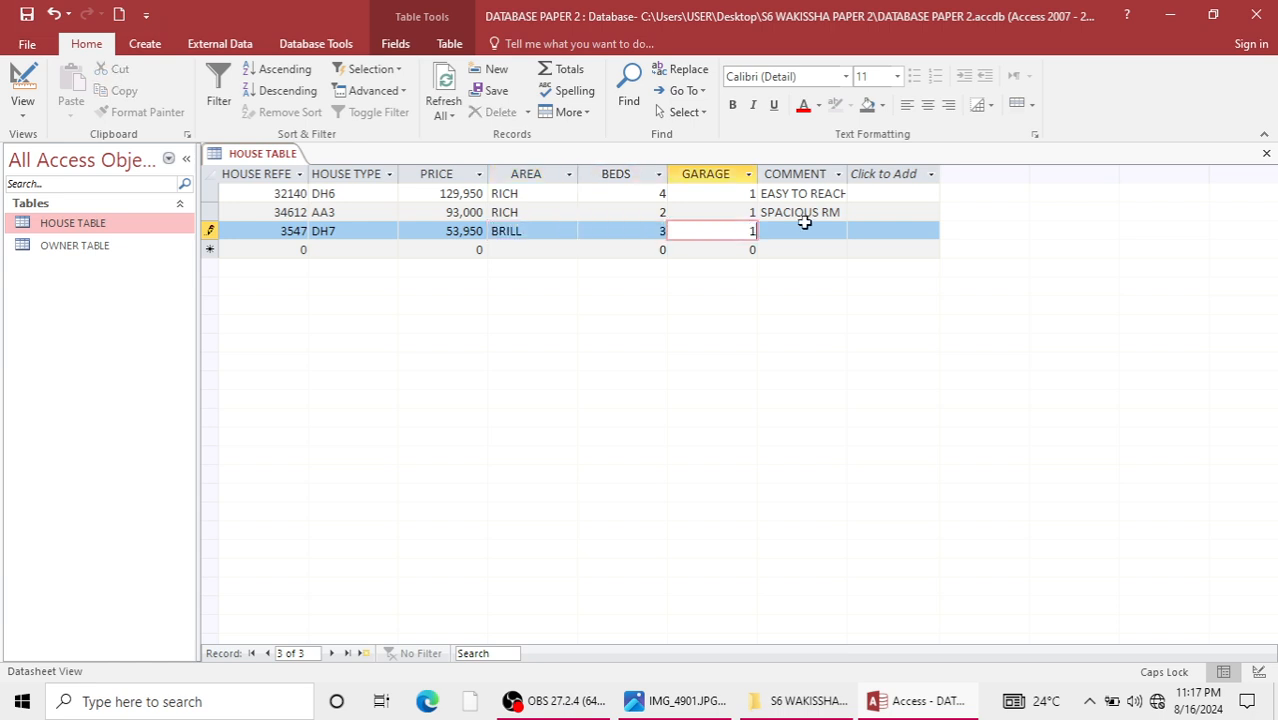
pyautogui.click(776, 232)
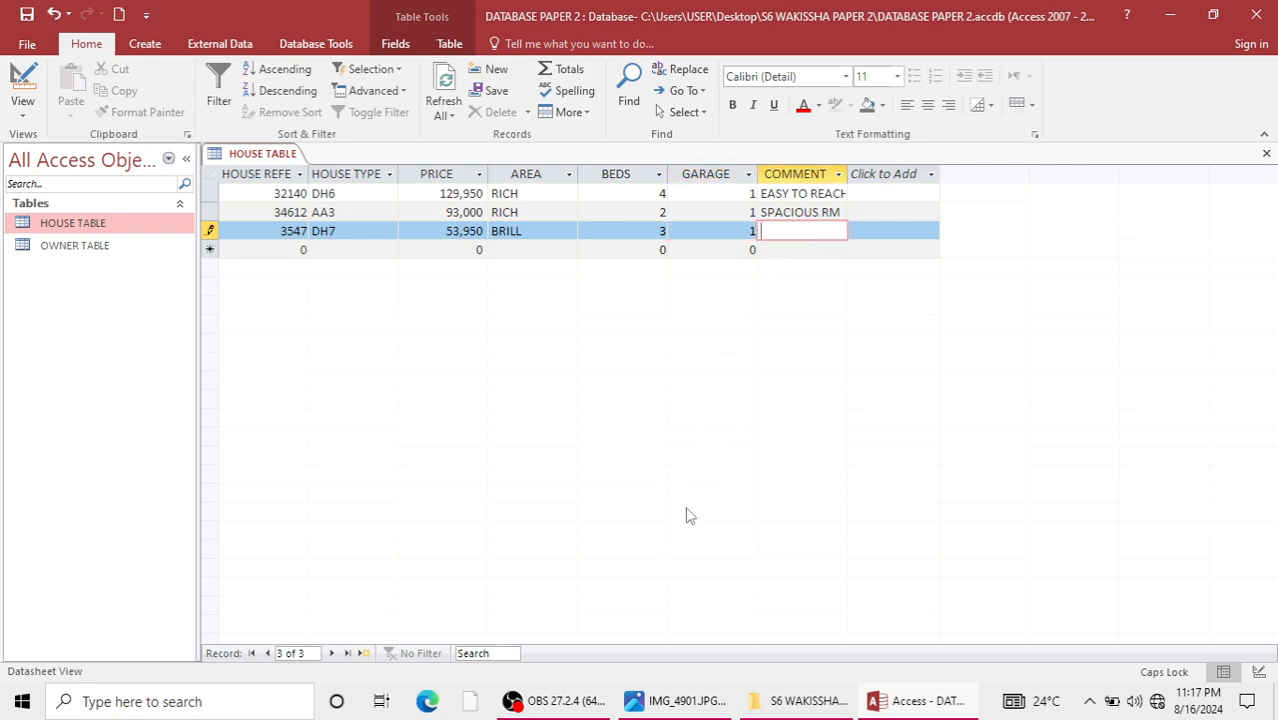
pyautogui.write('END TERRACE')
# Start the fourth record with house reference 36725 and house type DH7.
pyautogui.click(298, 247)
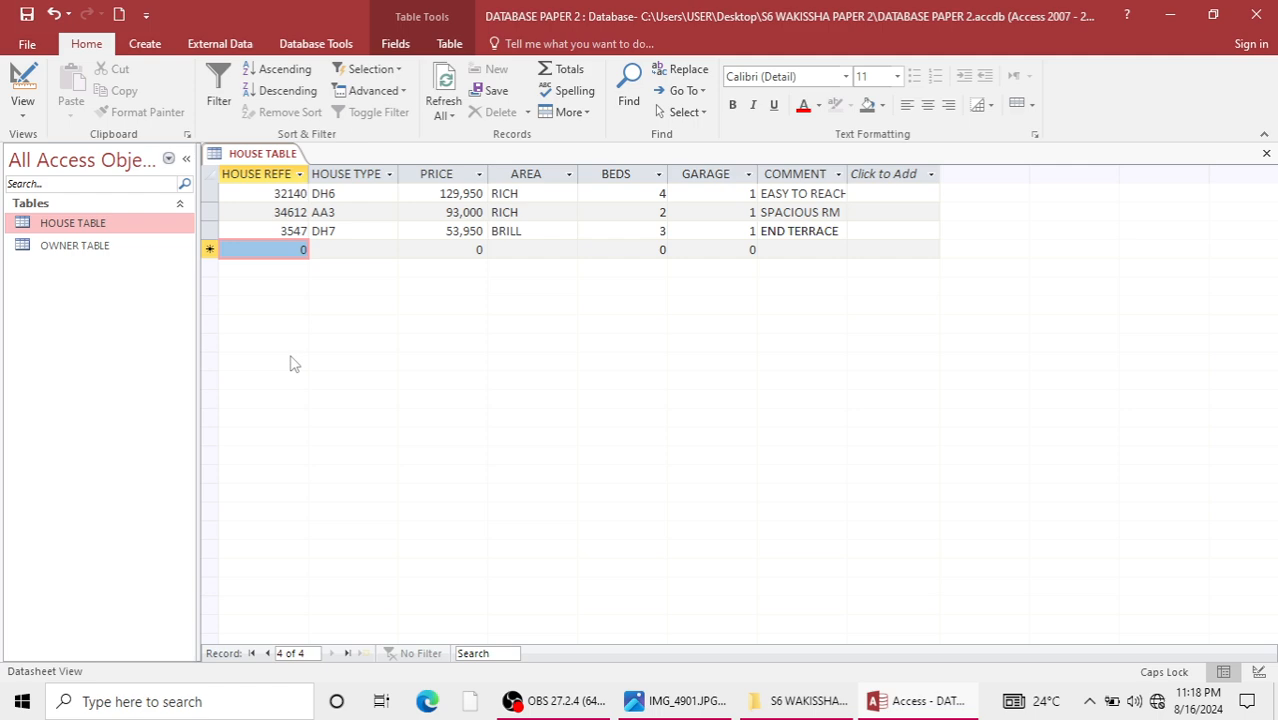
pyautogui.write('33')
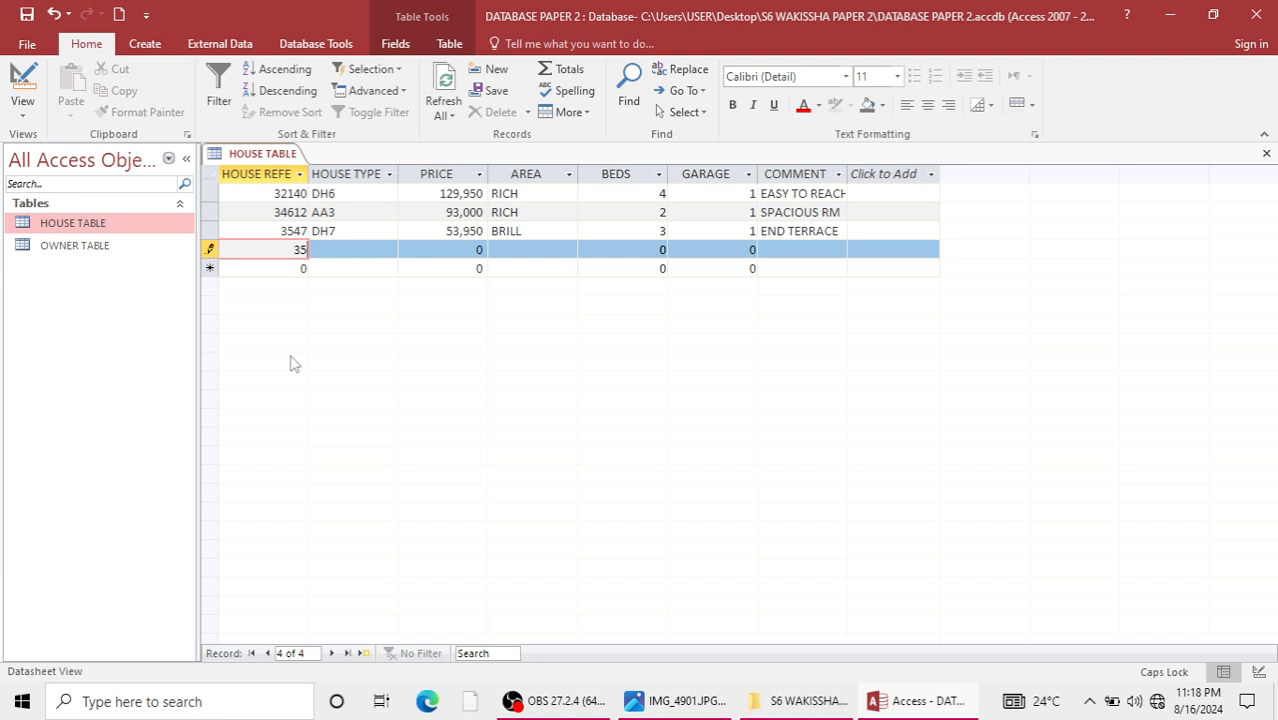
pyautogui.press('BackSpace')
pyautogui.write('6725')
pyautogui.press('Tab')
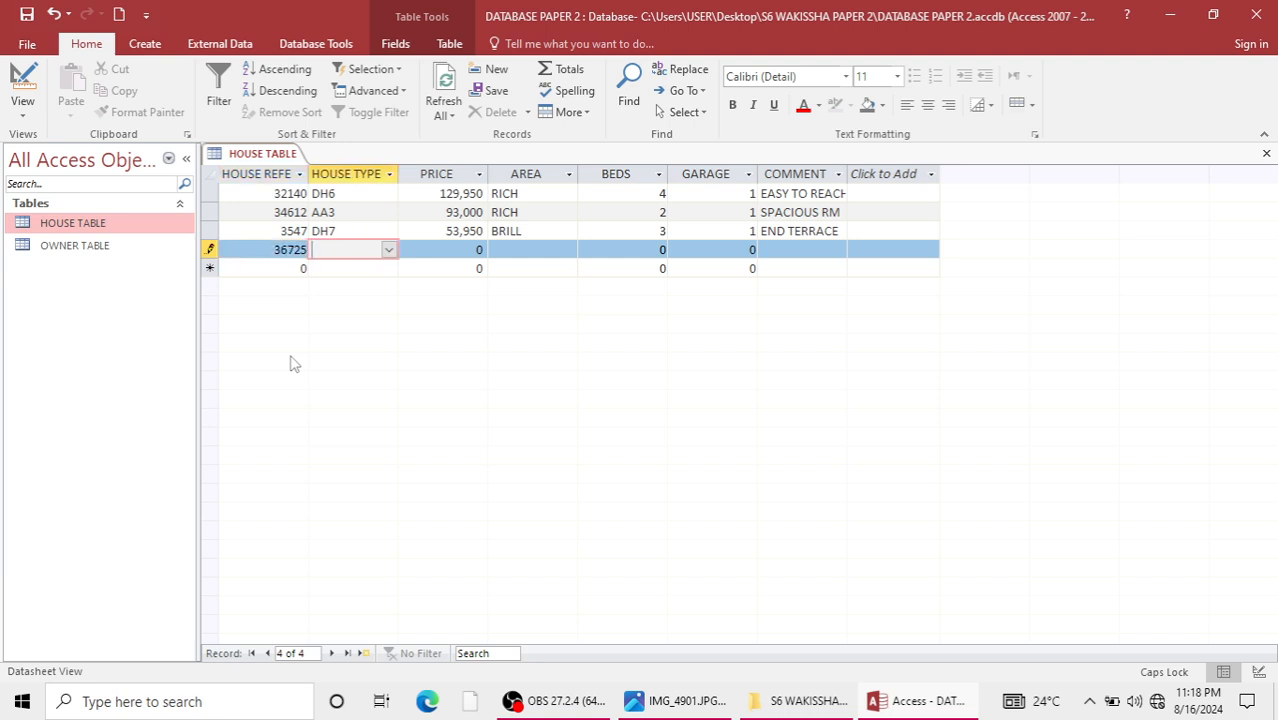
pyautogui.click(388, 250)
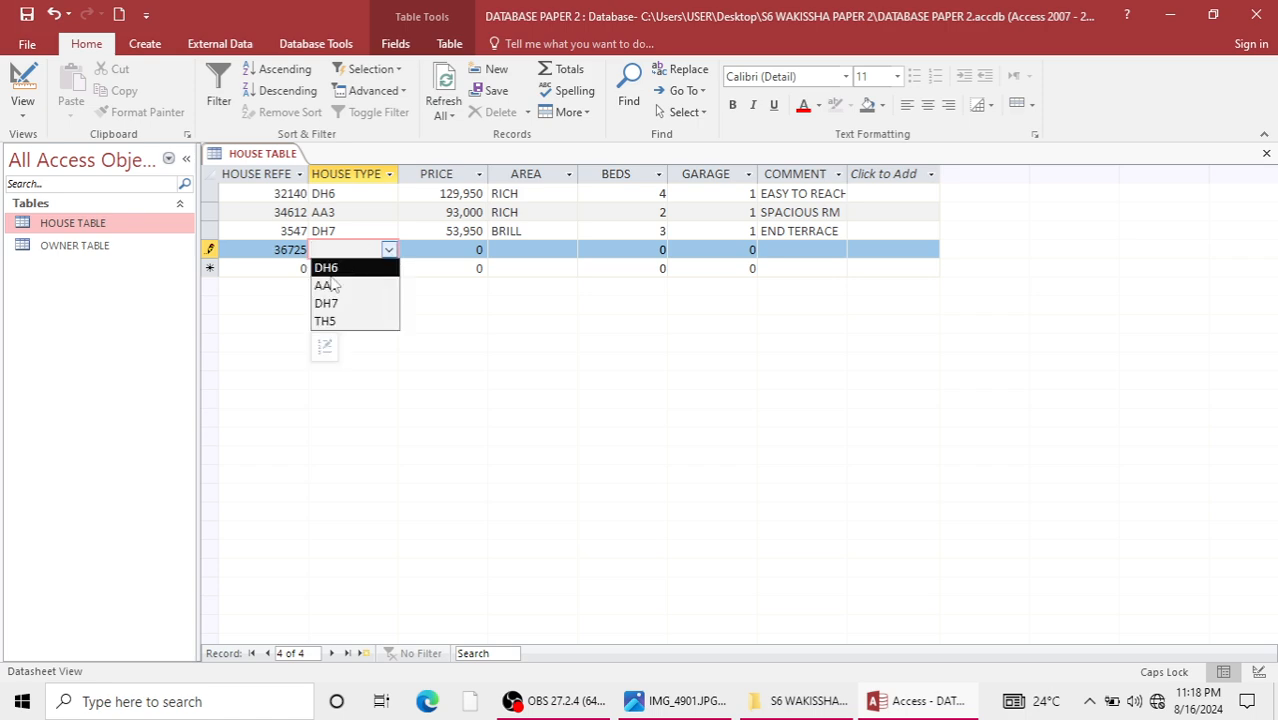
pyautogui.click(324, 303)
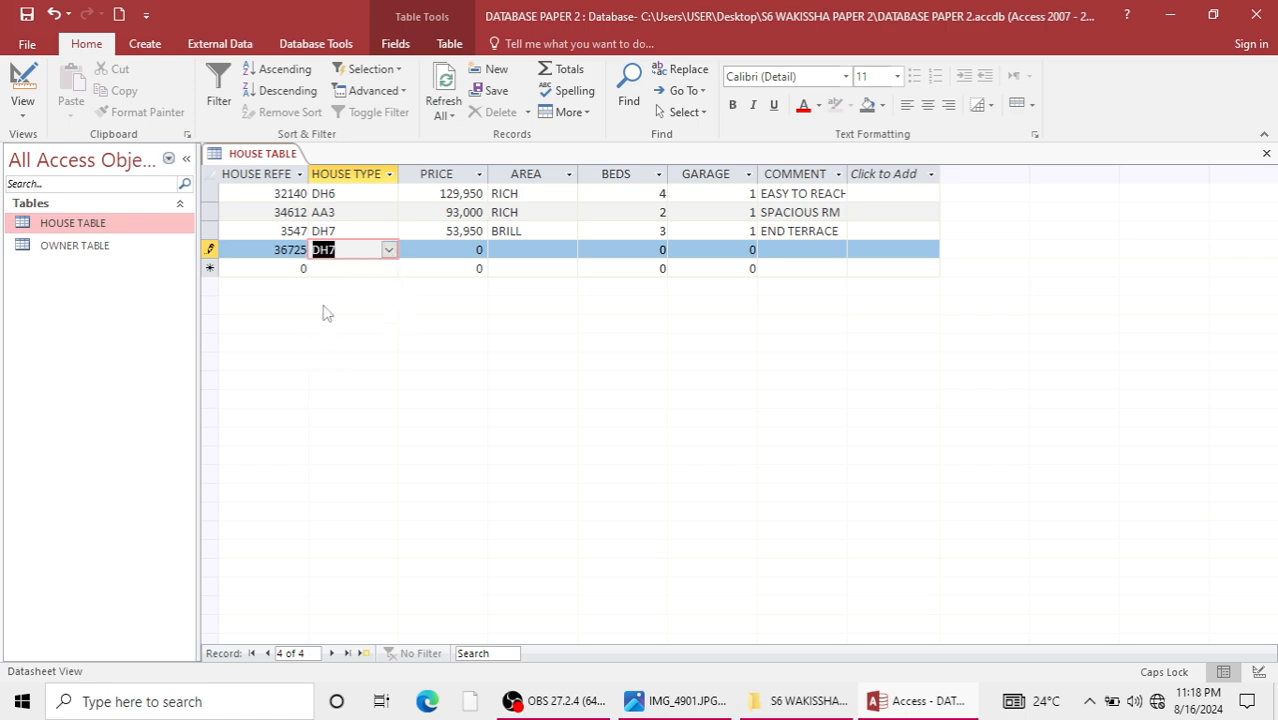
# Set the fourth record's price to 127,950 and its area to BRILL.
pyautogui.click(452, 252)
pyautogui.press('BackSpace')
pyautogui.write('12')
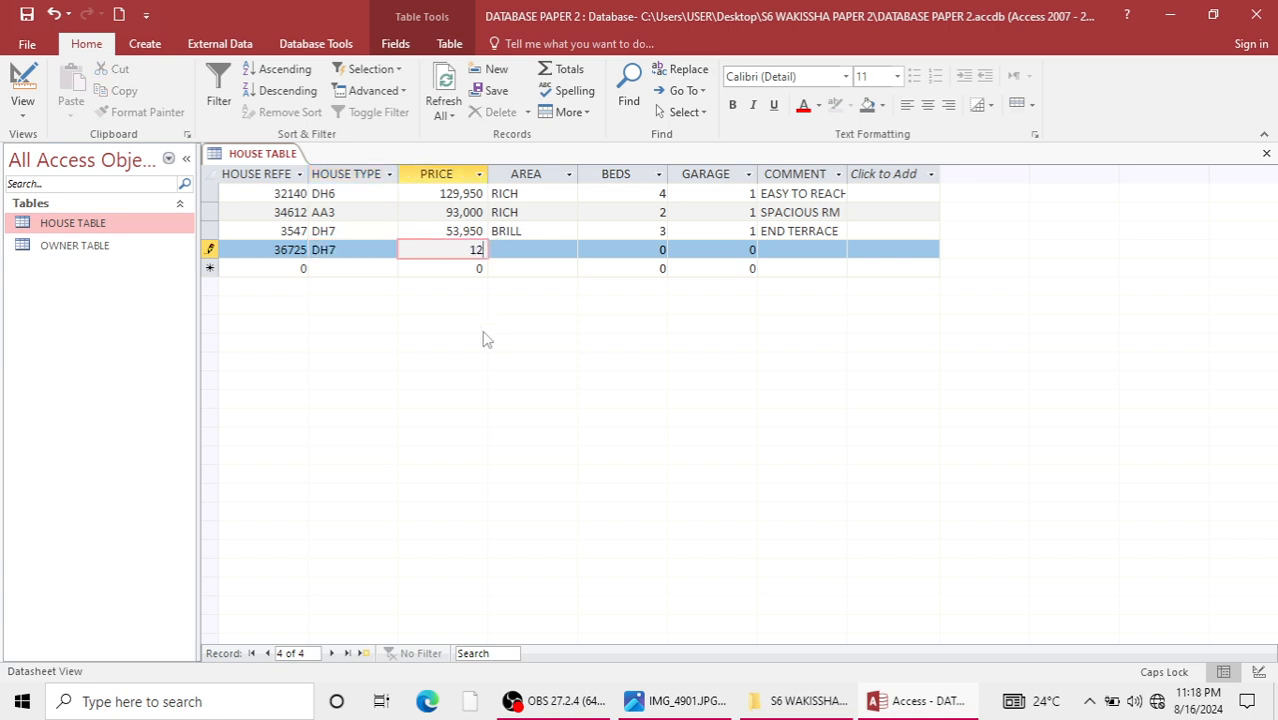
pyautogui.write('7,950')
pyautogui.click(531, 252)
pyautogui.click(568, 251)
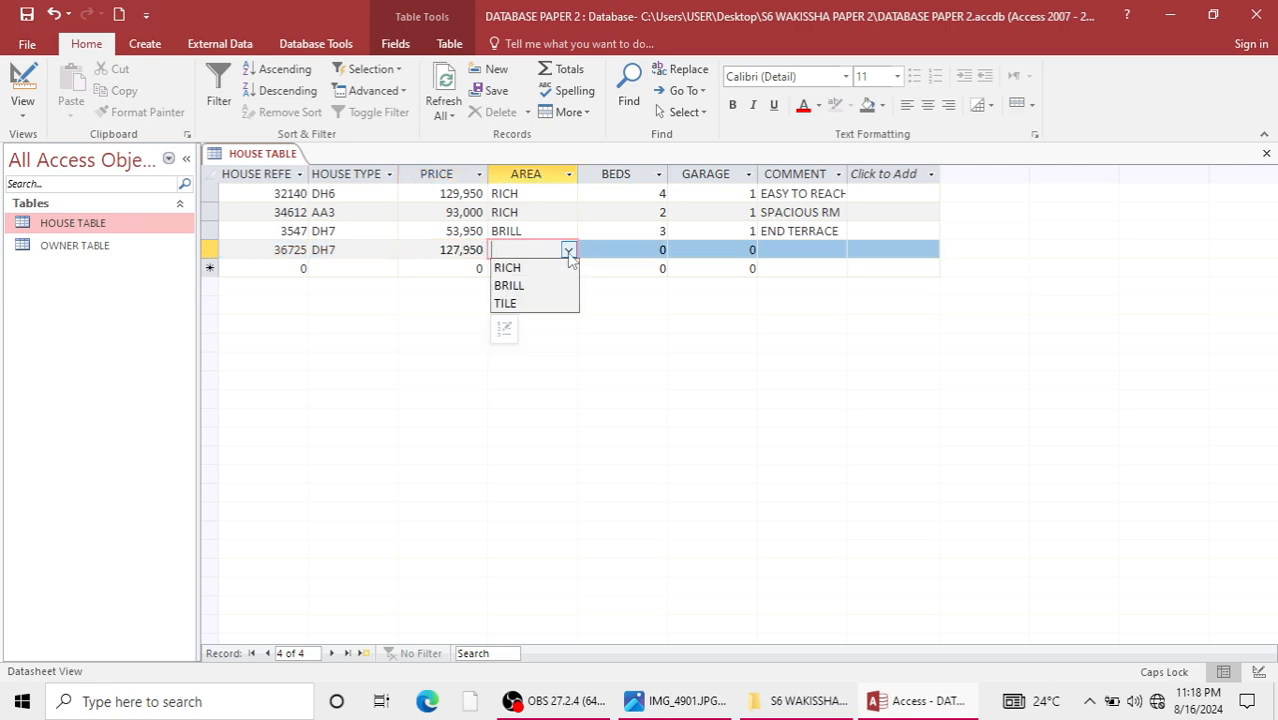
pyautogui.click(510, 285)
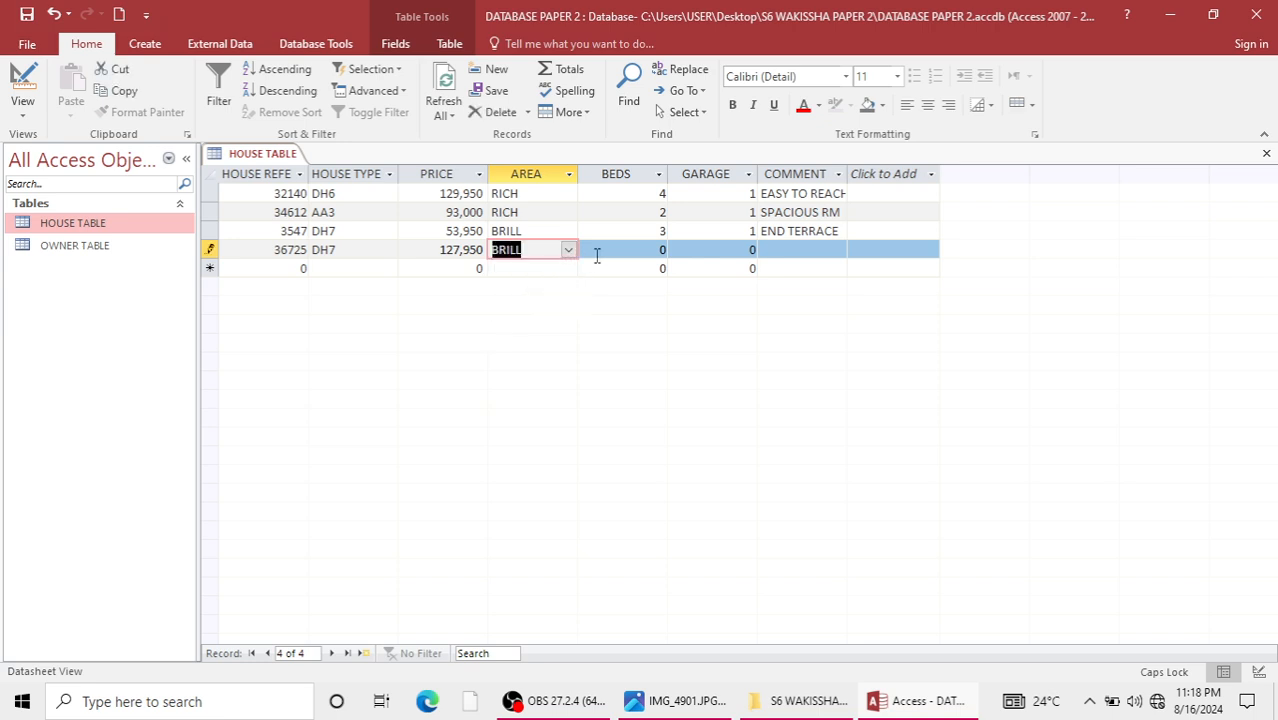
# Complete the fourth record with beds 5, garage 2 and the comment GROUND FLOOR GOOD.
pyautogui.click(662, 250)
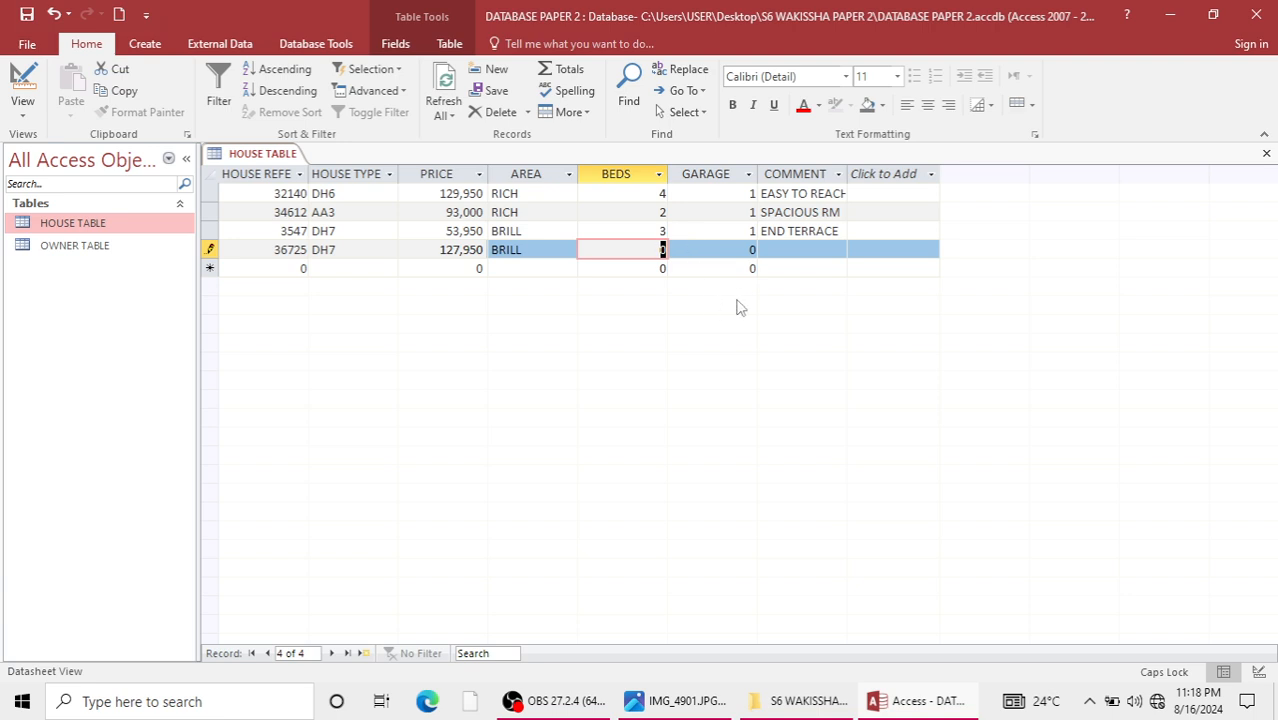
pyautogui.write('5')
pyautogui.click(750, 252)
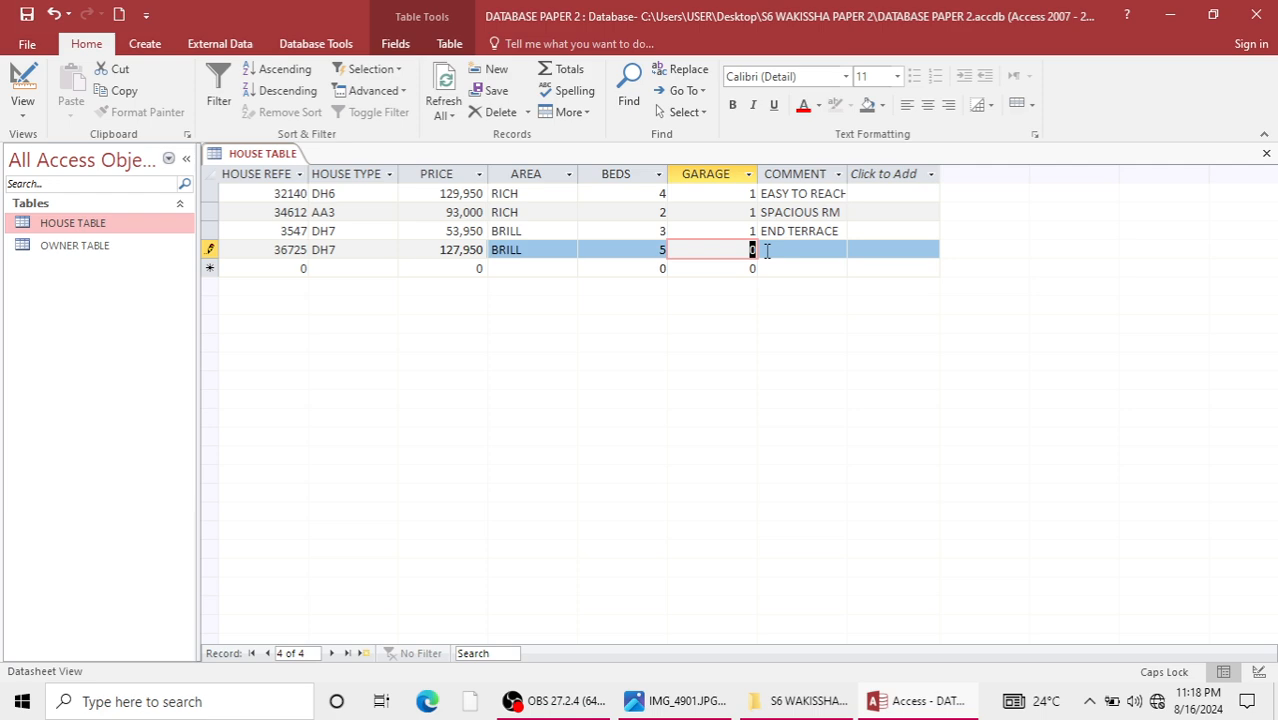
pyautogui.write('2')
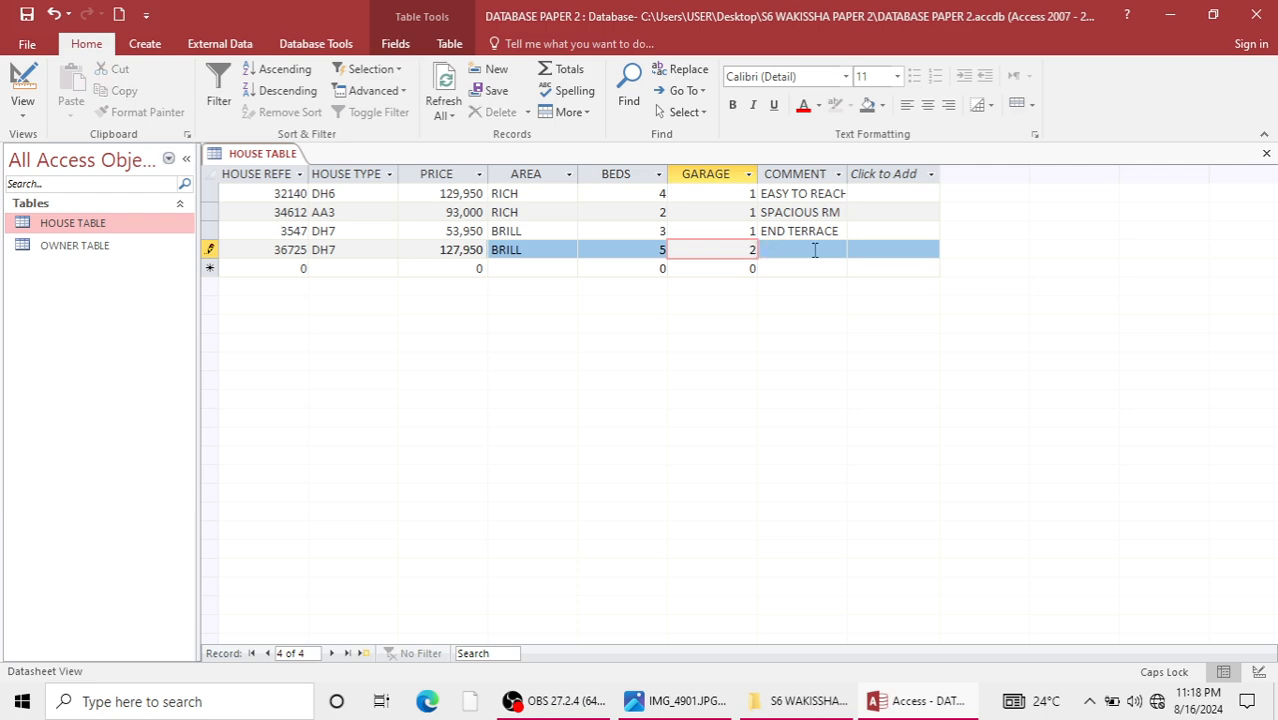
pyautogui.click(815, 250)
pyautogui.write('GROU')
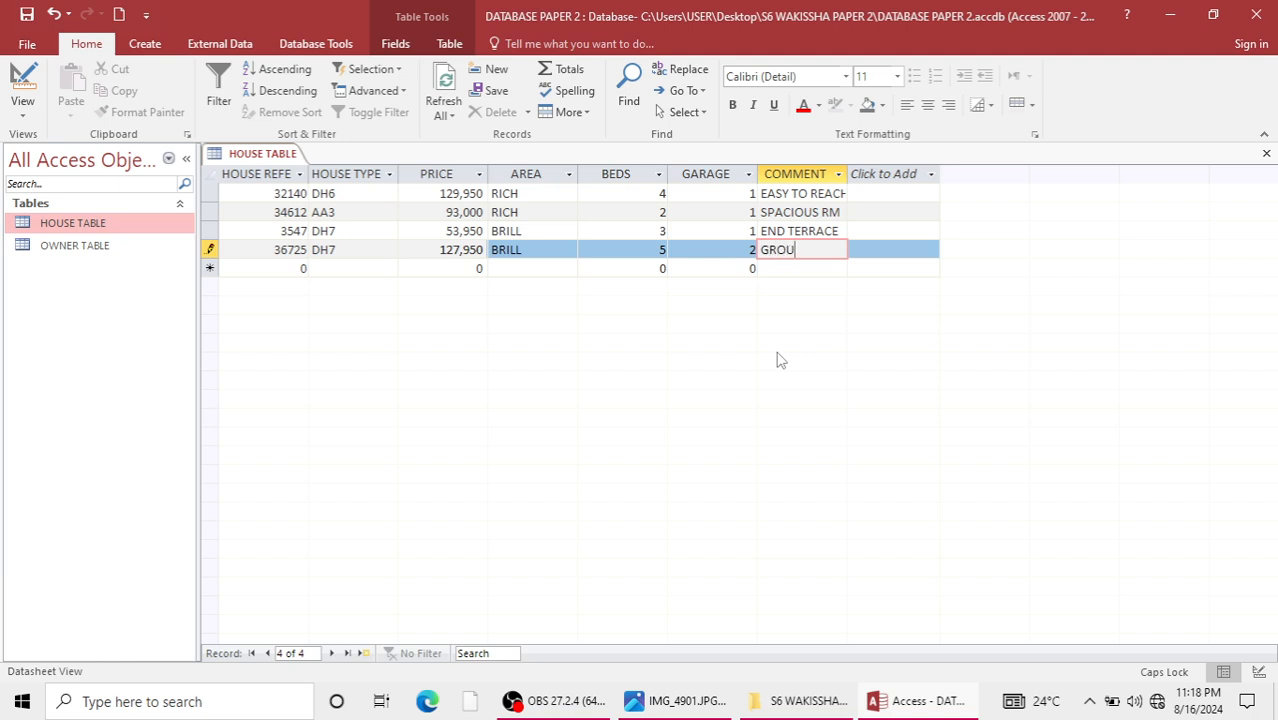
pyautogui.write('ND ')
pyautogui.write('FLOOR G')
pyautogui.write('OOD')
# Start the fifth record with house reference 37865 and house type TH5.
pyautogui.click(296, 268)
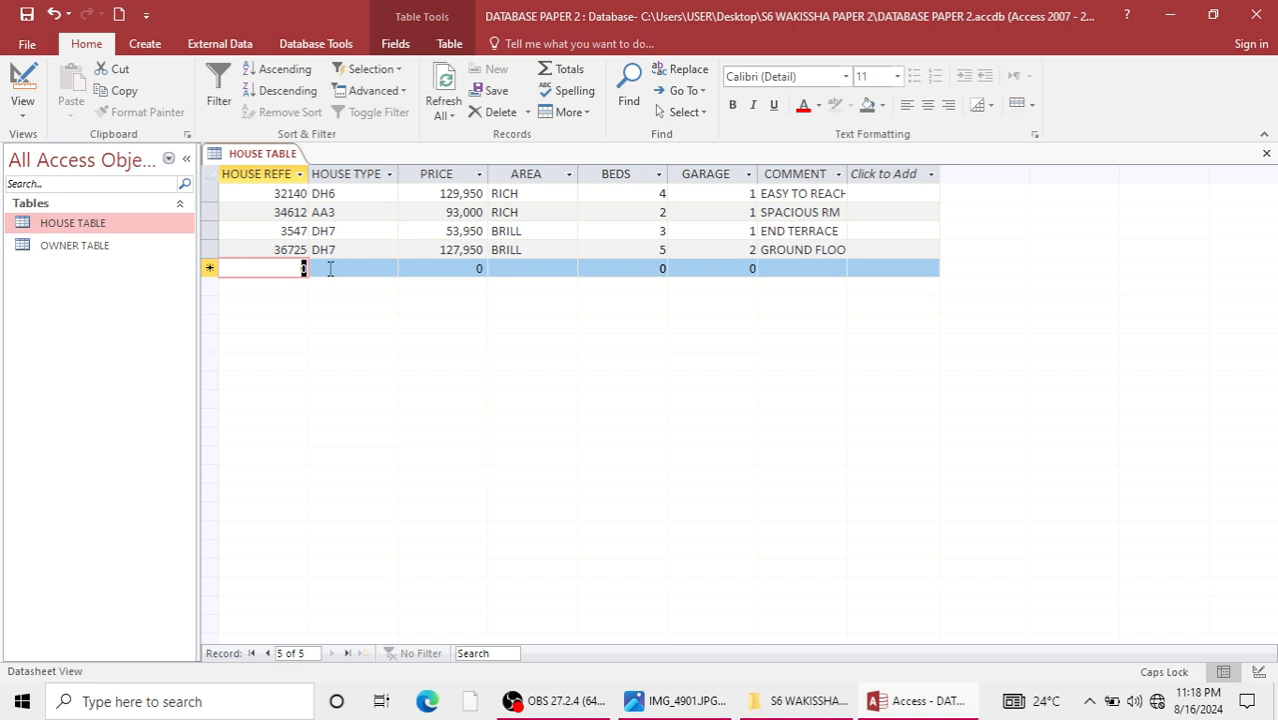
pyautogui.write('37865')
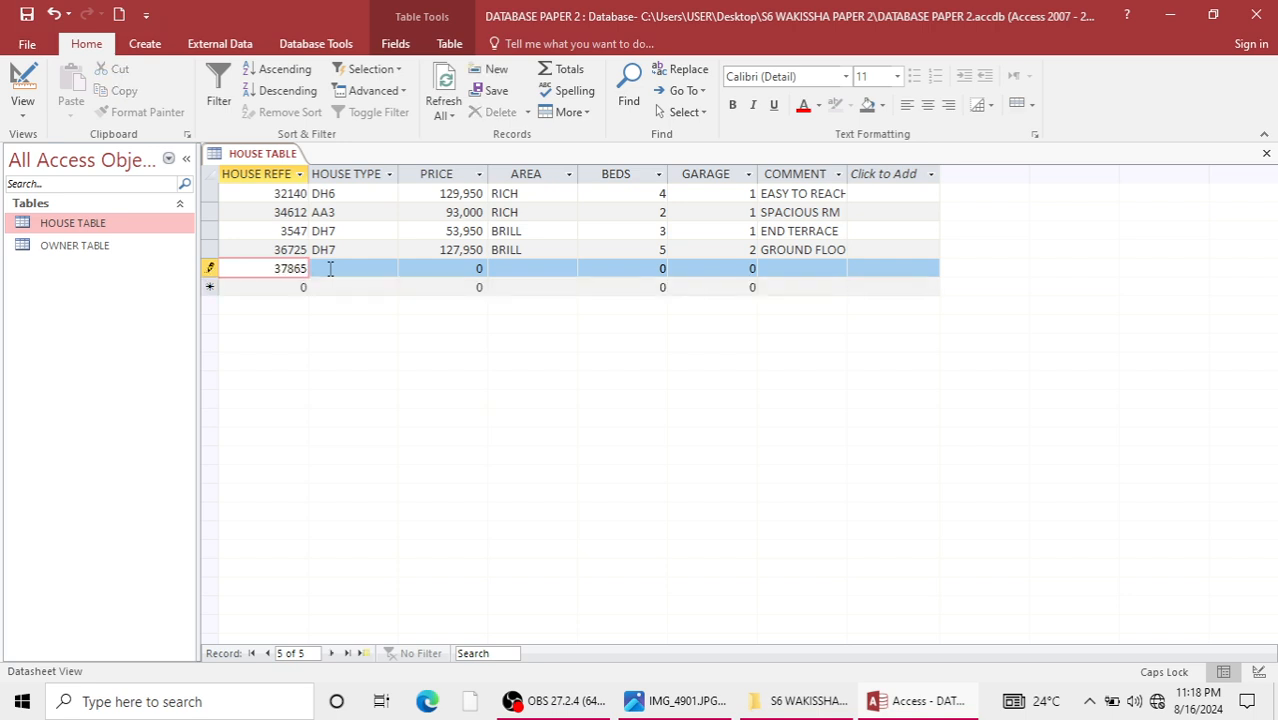
pyautogui.click(330, 268)
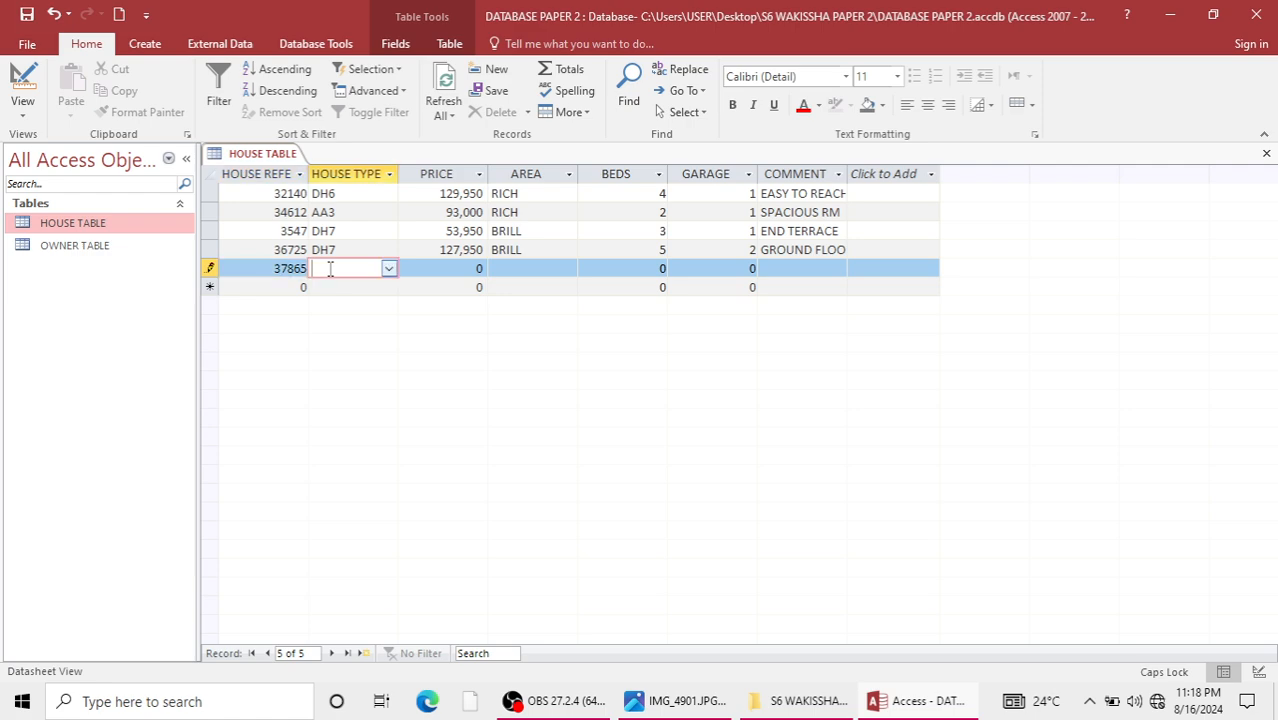
pyautogui.click(388, 269)
pyautogui.click(330, 339)
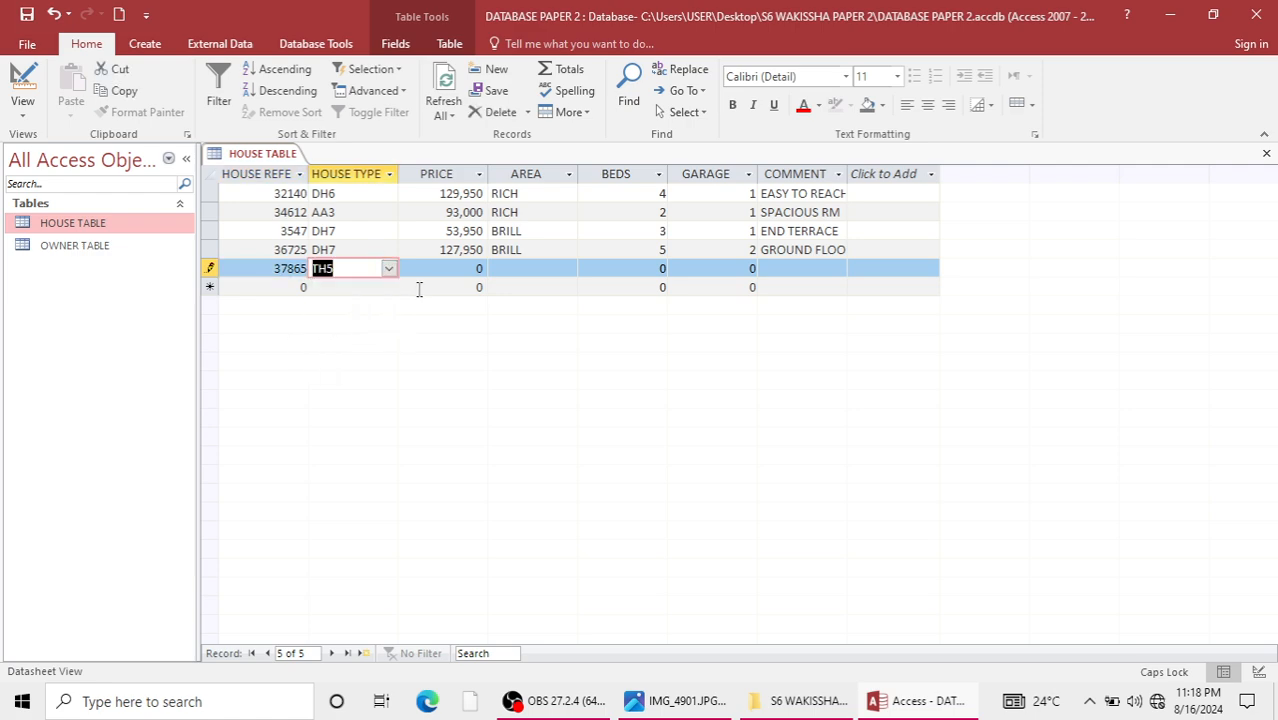
# Set the fifth record's price to 149,950 and its area to TILE.
pyautogui.doubleClick(484, 266)
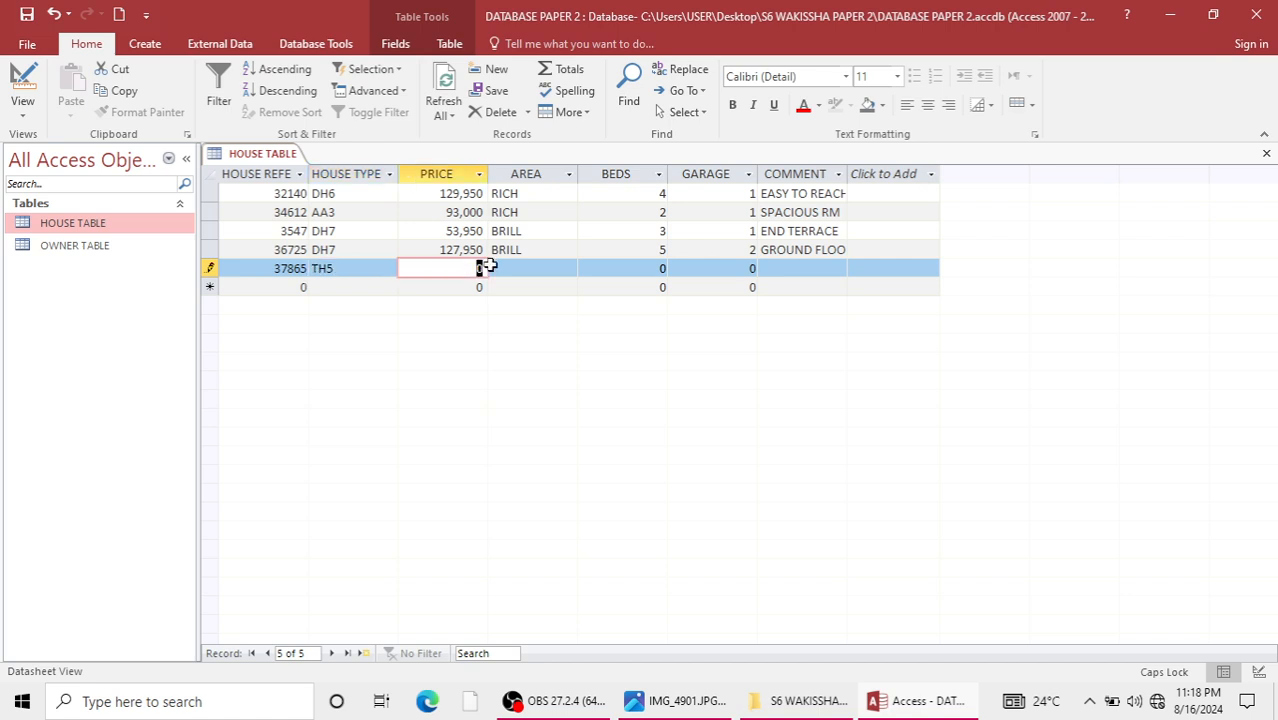
pyautogui.write('149,950')
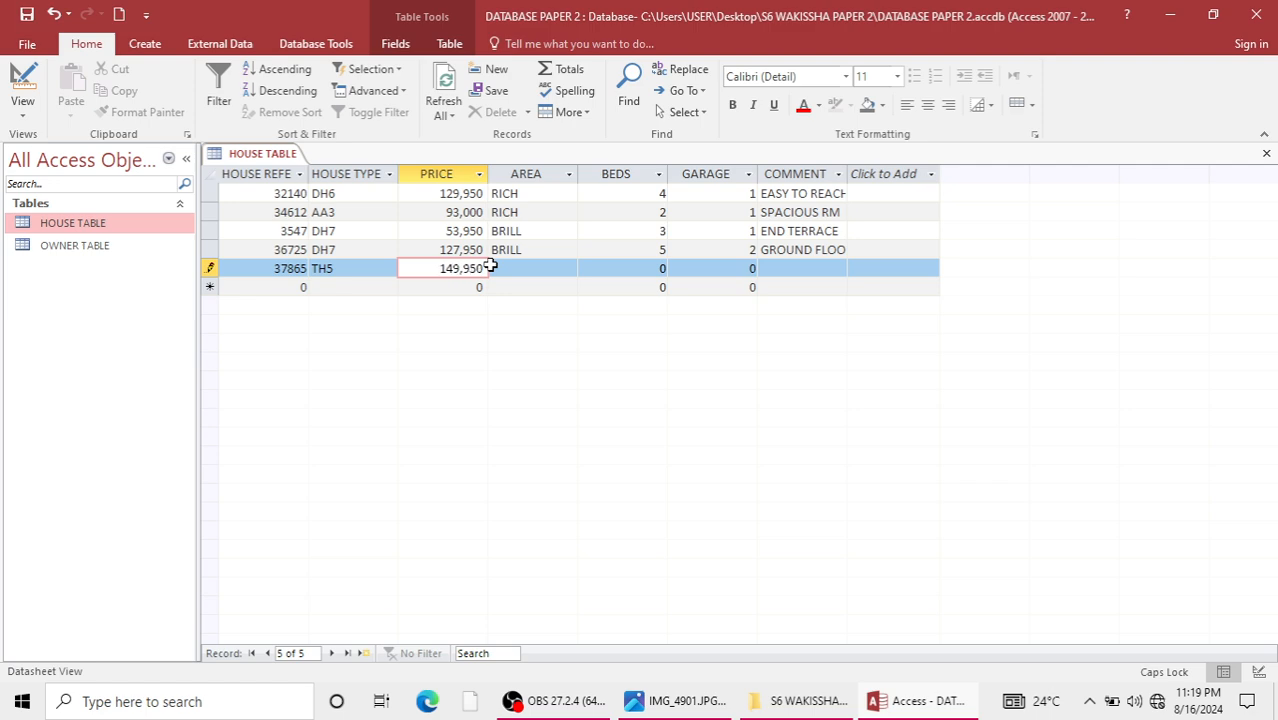
pyautogui.click(530, 270)
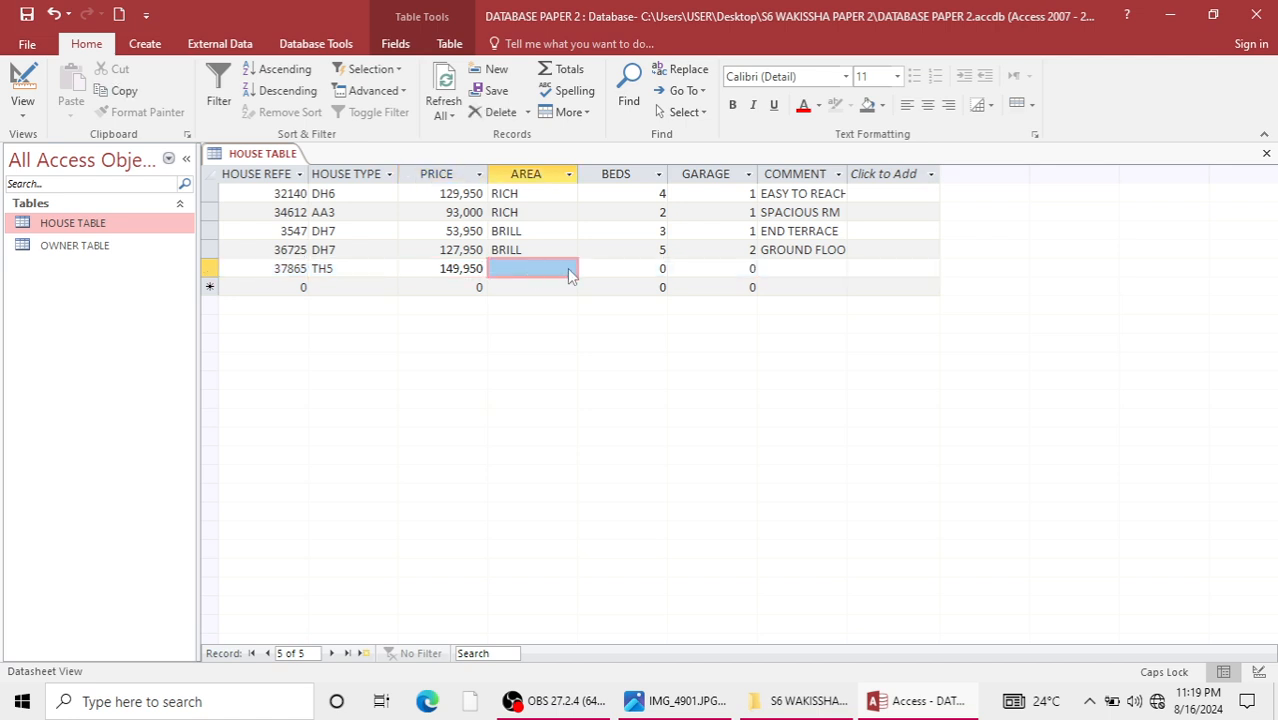
pyautogui.click(567, 268)
pyautogui.click(567, 269)
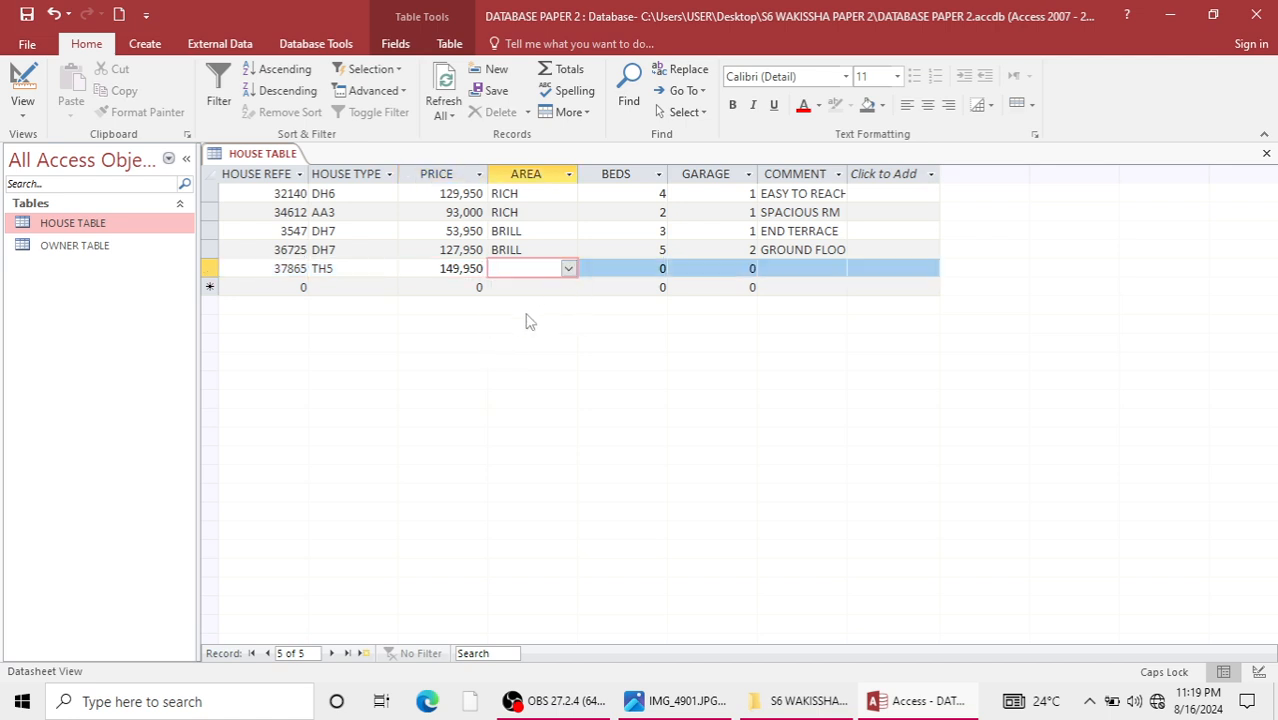
pyautogui.click(567, 269)
pyautogui.click(509, 322)
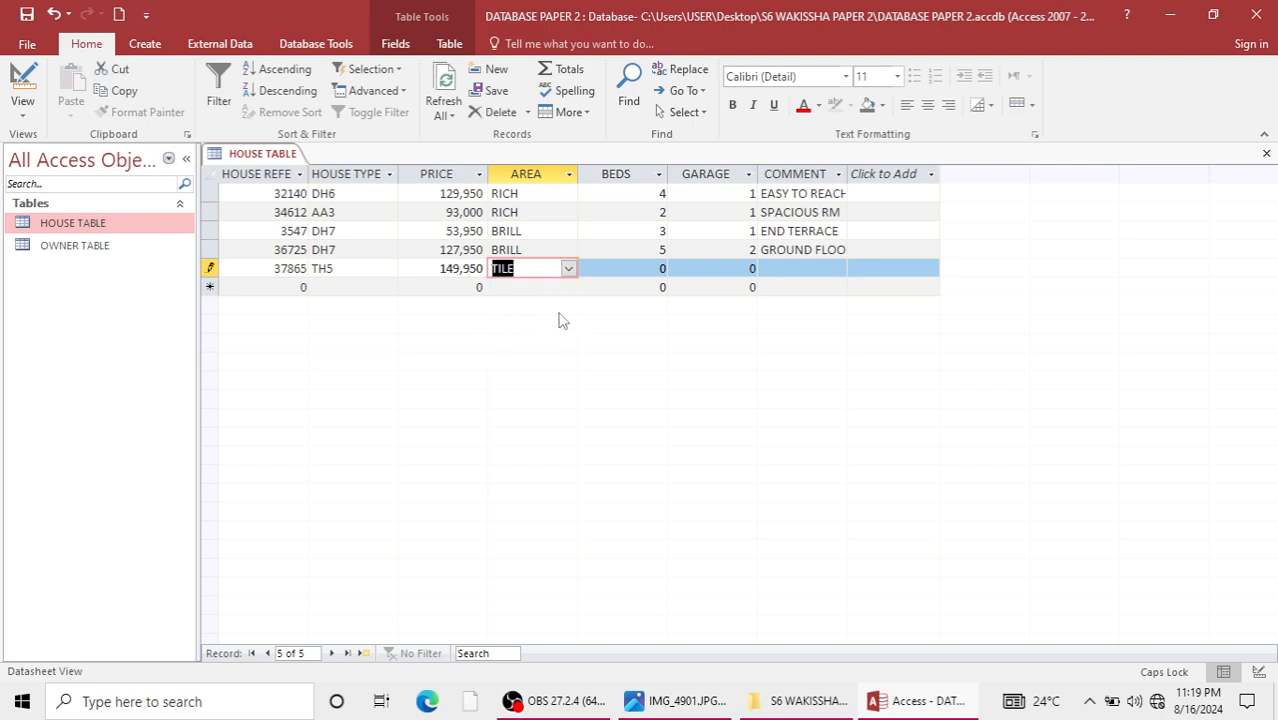
# Complete the fifth record with beds 4, garage 1 and the comment GLAZED.
pyautogui.press('Tab')
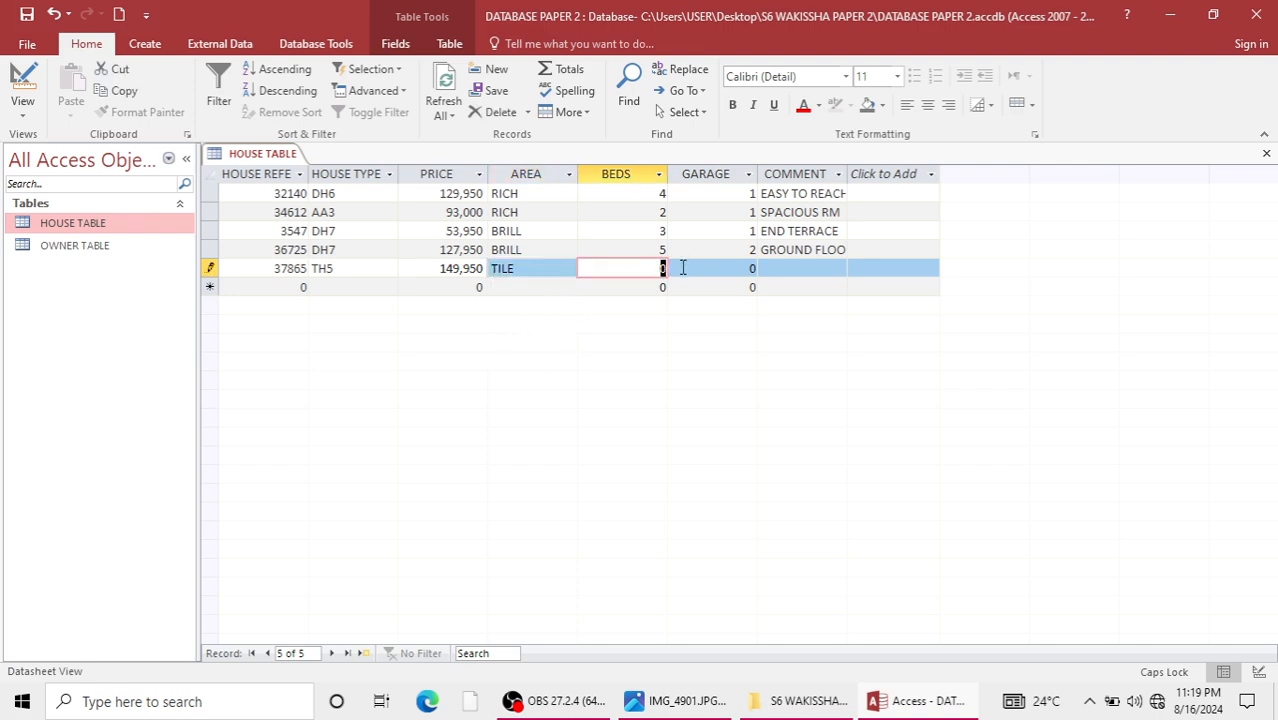
pyautogui.write('4')
pyautogui.press('Tab')
pyautogui.write('1')
pyautogui.click(817, 269)
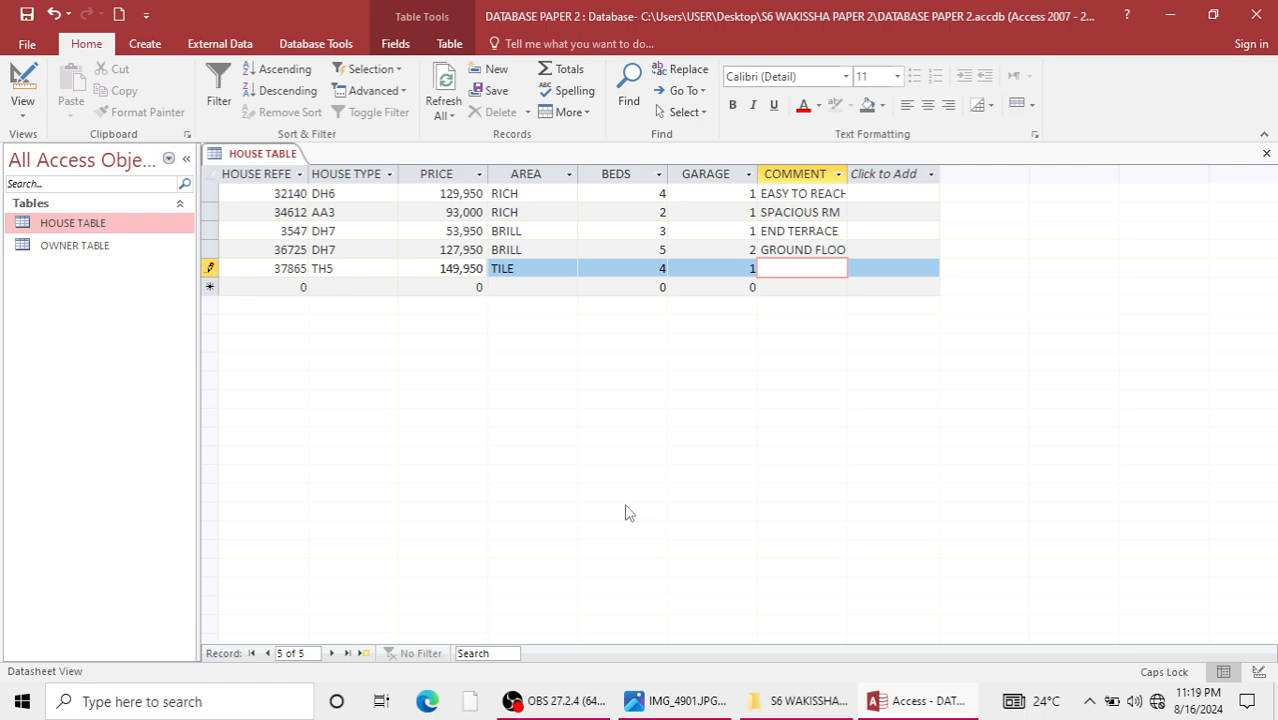
pyautogui.write('GLAZED')
# Start the sixth record with house reference 37896 and house type DH7.
pyautogui.click(302, 287)
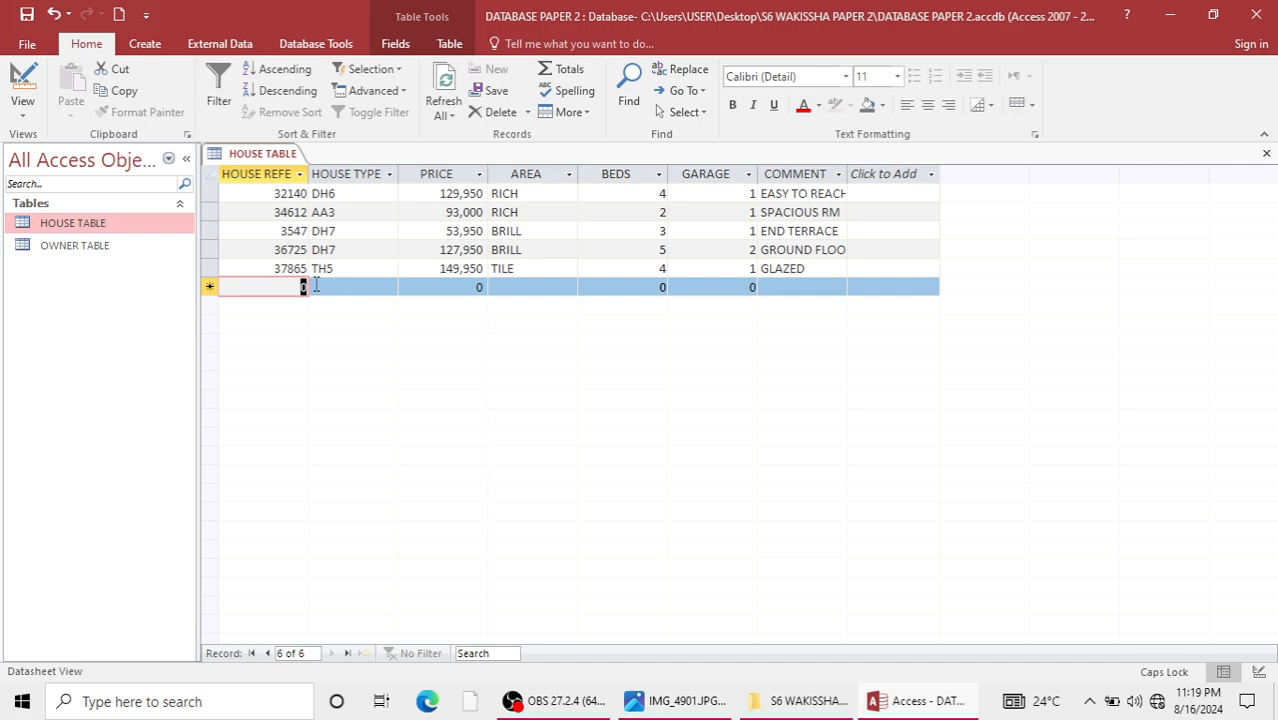
pyautogui.write('37')
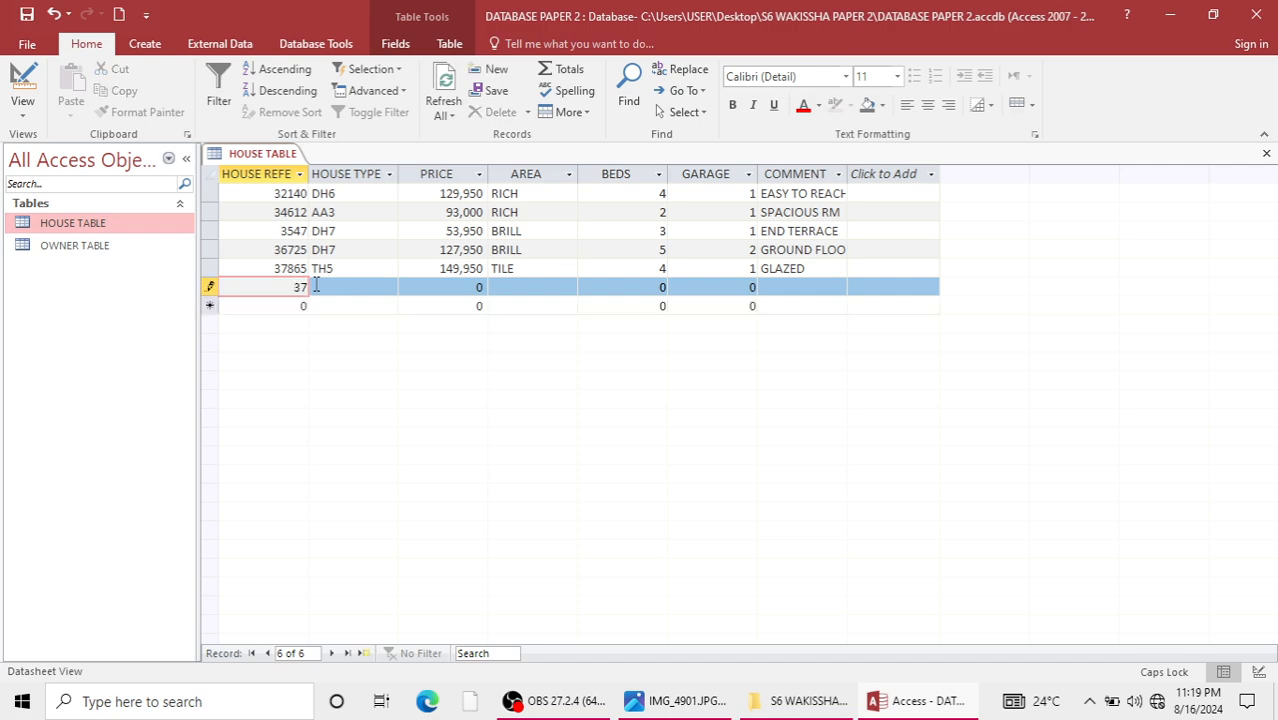
pyautogui.write('896')
pyautogui.click(315, 285)
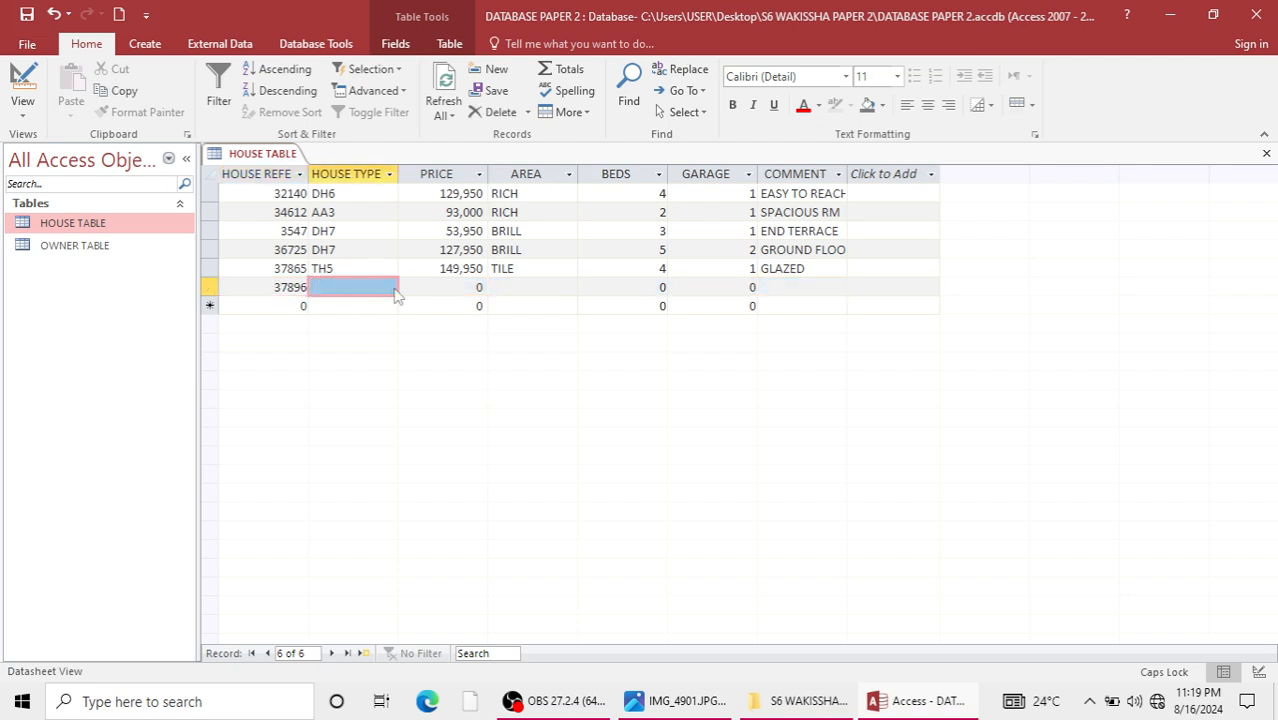
pyautogui.click(390, 288)
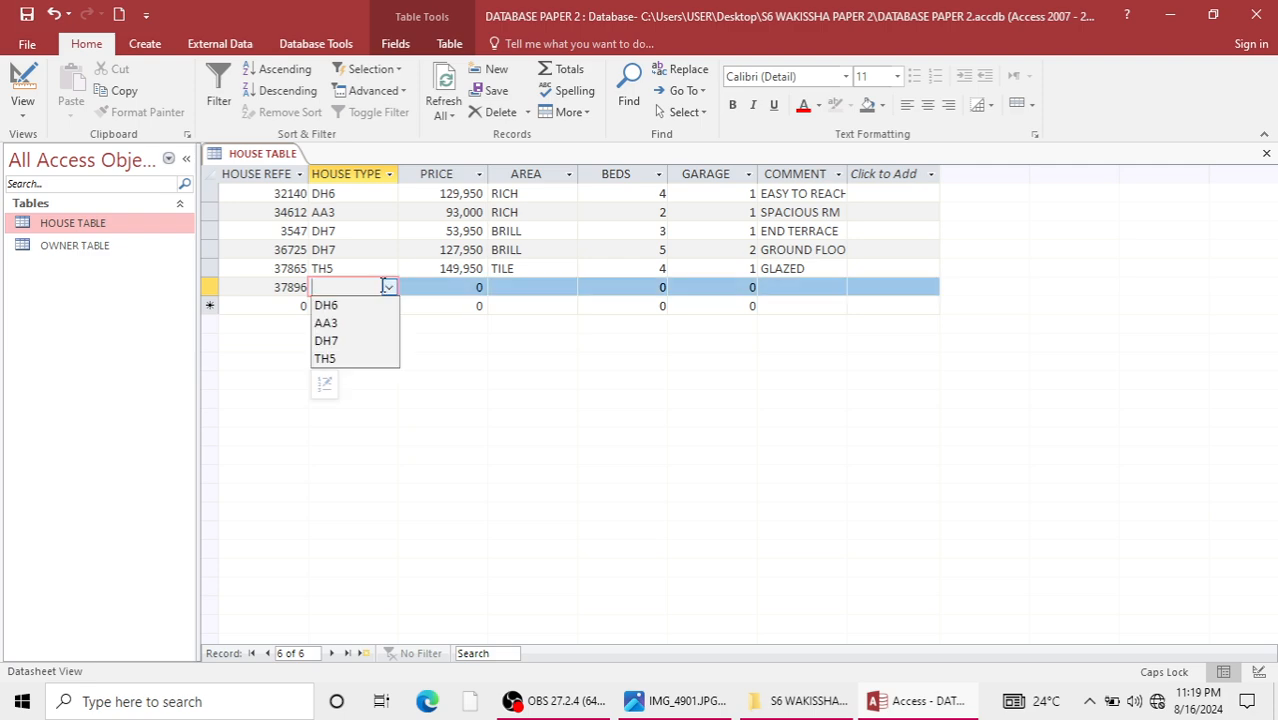
pyautogui.click(327, 341)
# Set the sixth record's price to 125,000 and its area to RICH.
pyautogui.press('Tab')
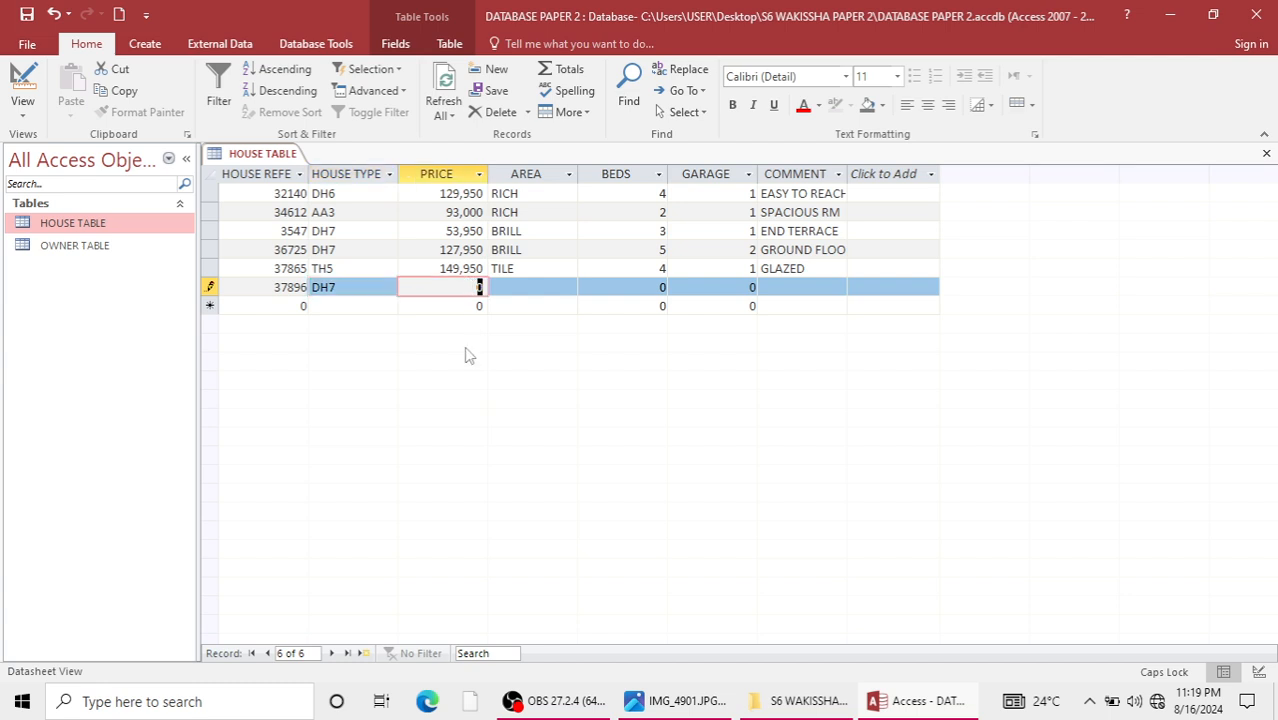
pyautogui.write('125')
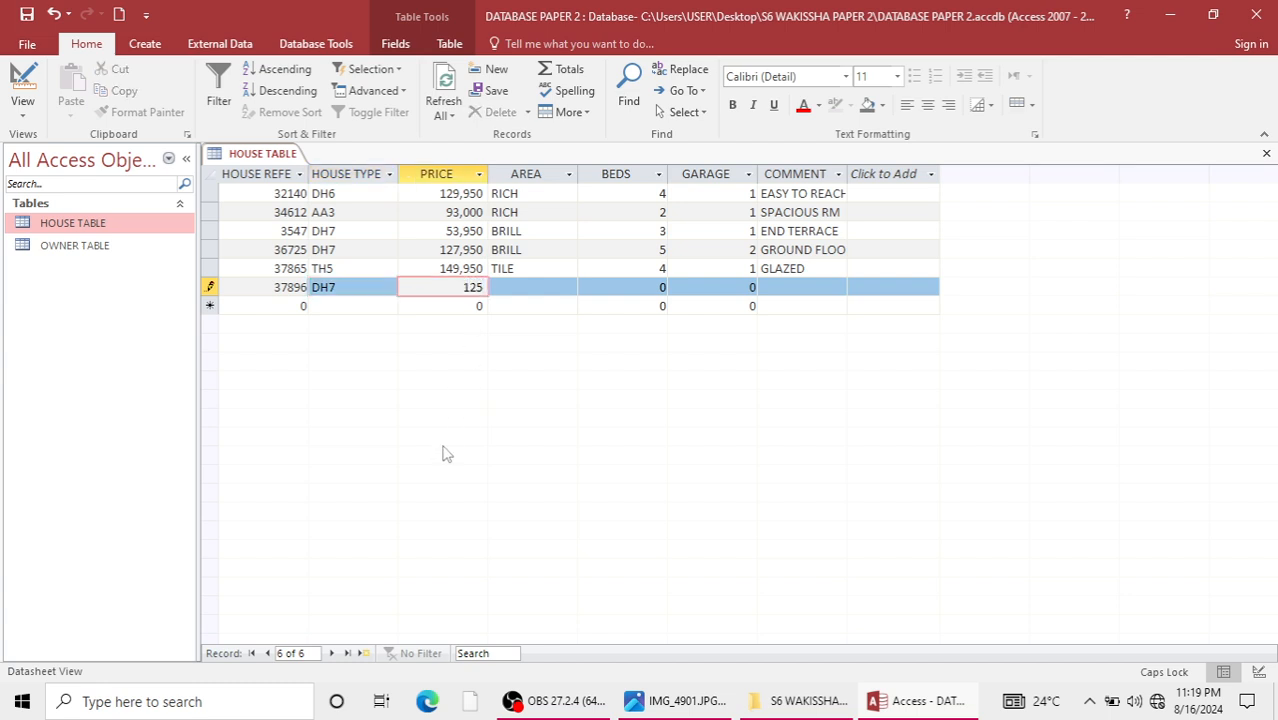
pyautogui.write(',000')
pyautogui.click(559, 288)
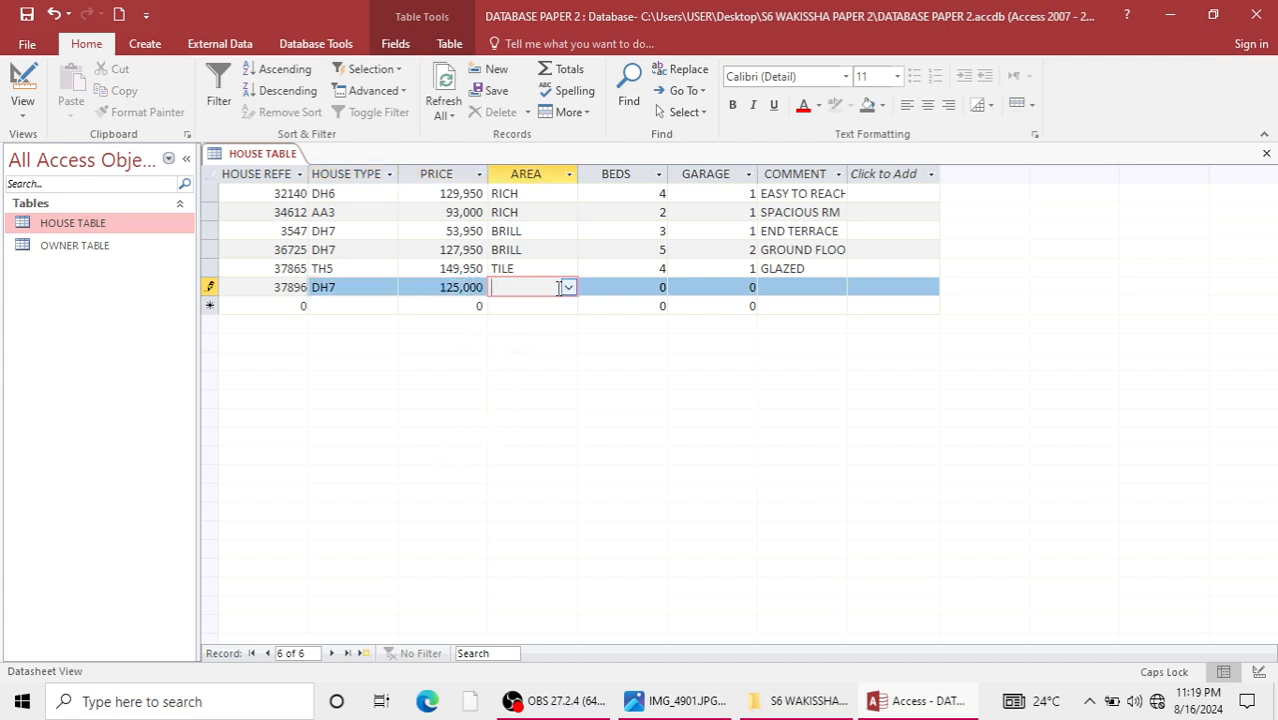
pyautogui.click(568, 288)
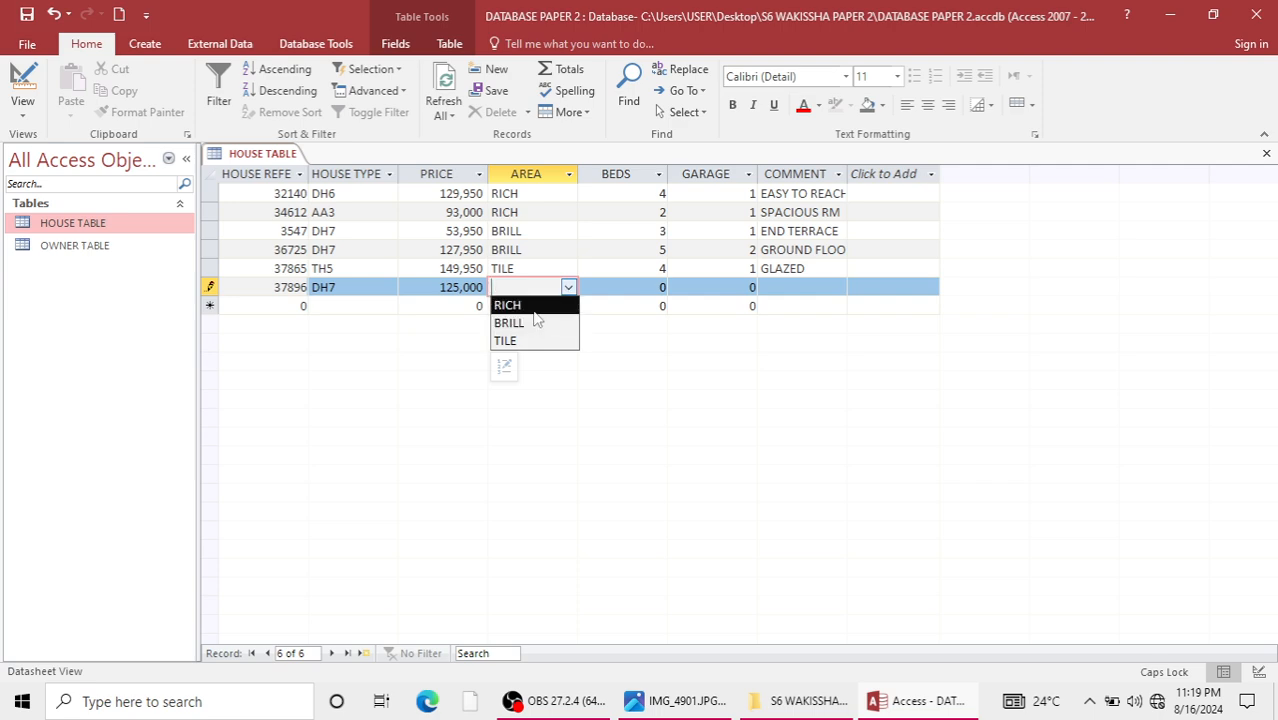
pyautogui.click(530, 305)
# Complete the sixth record with beds 6, garage 2 and the comment STOREYED.
pyautogui.press('Tab')
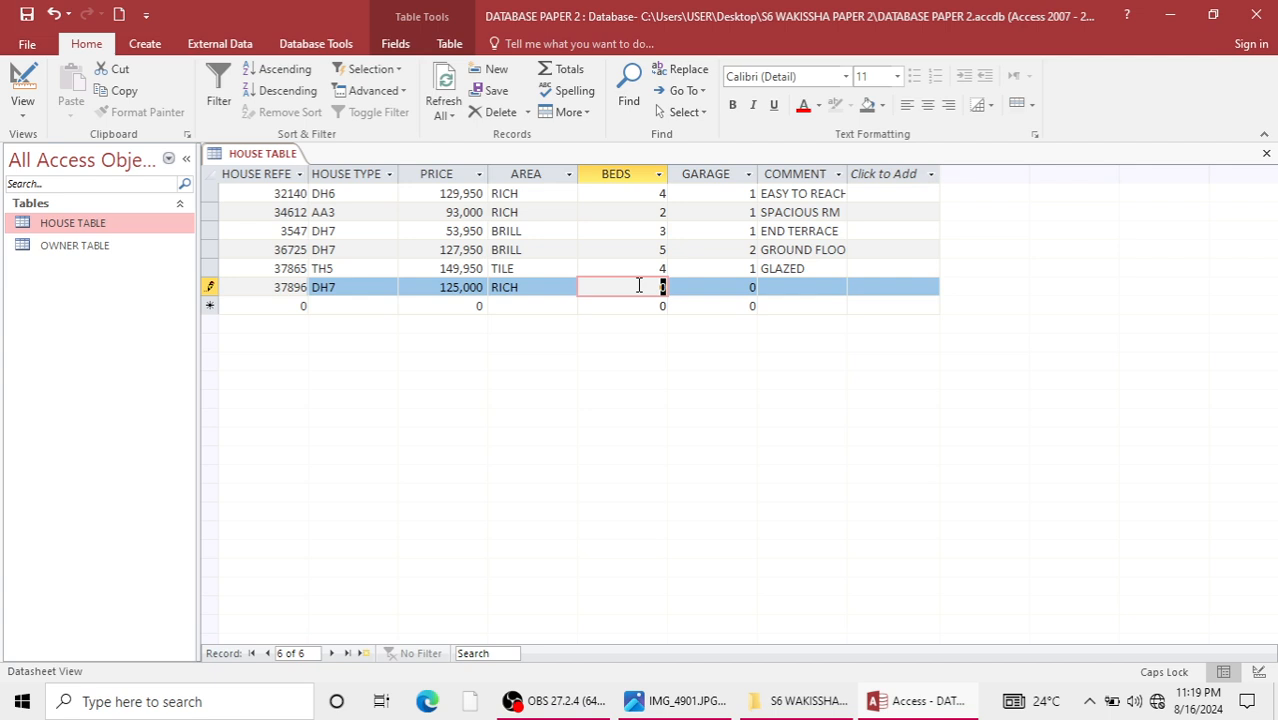
pyautogui.write('6')
pyautogui.press('Tab')
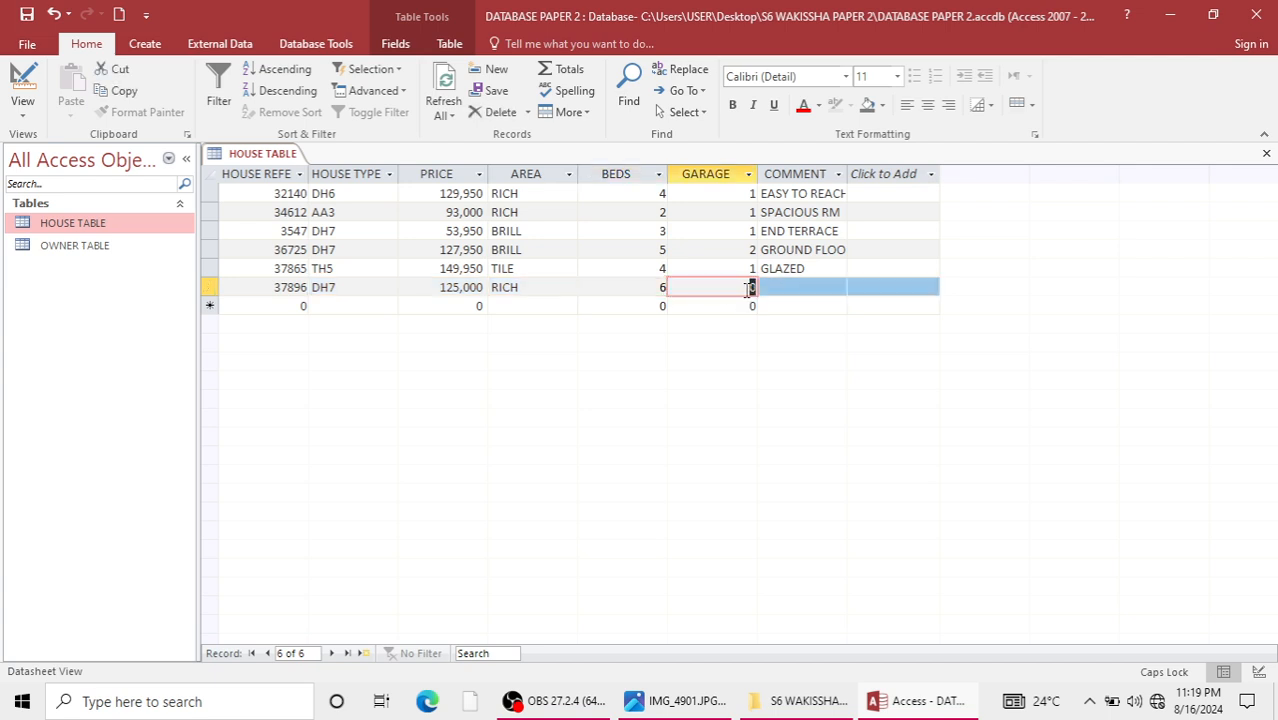
pyautogui.write('2')
pyautogui.click(819, 285)
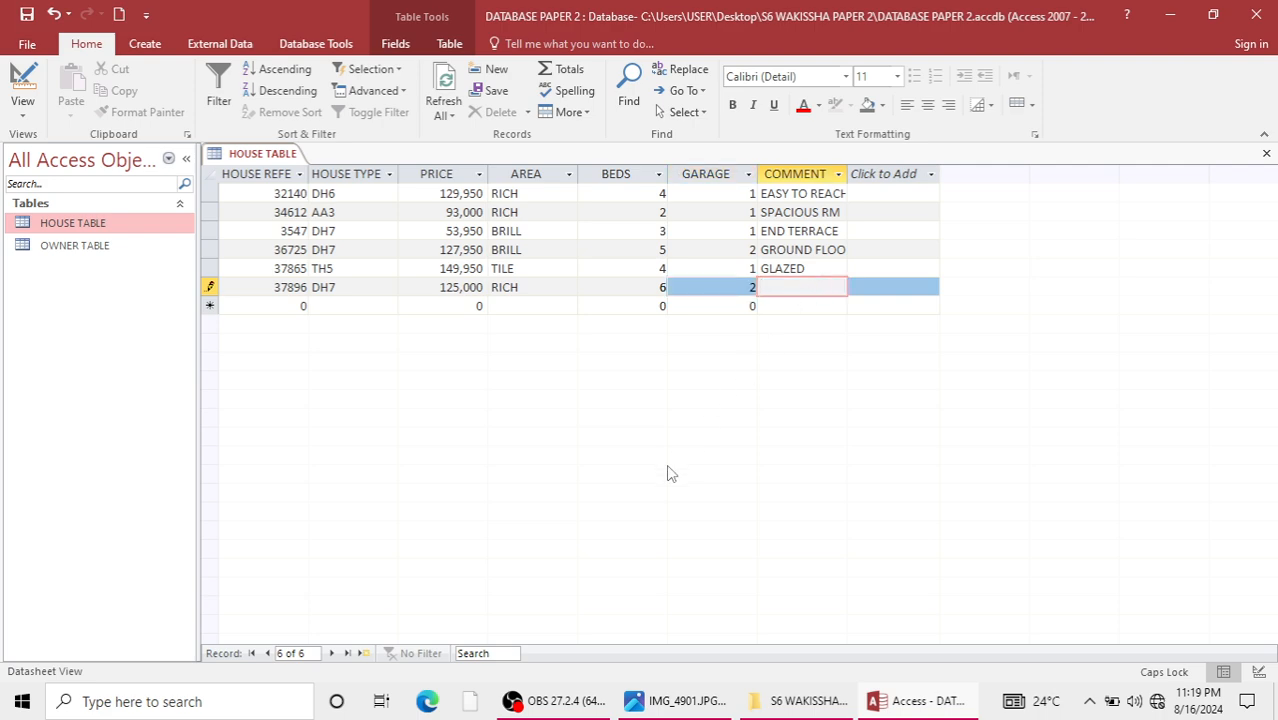
pyautogui.write('STOREYED')
# Correct the third record's house reference to 35478 and widen the COMMENT column to fit its longest entry.
pyautogui.click(432, 250)
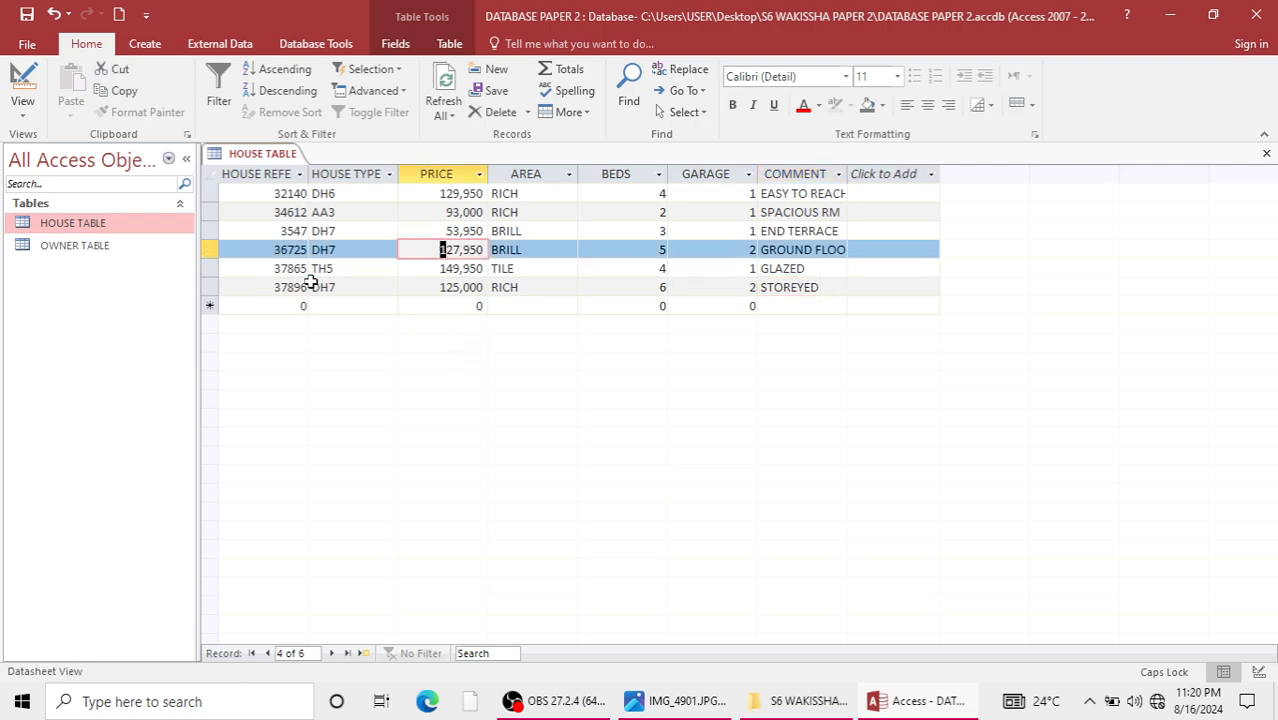
pyautogui.doubleClick(301, 230)
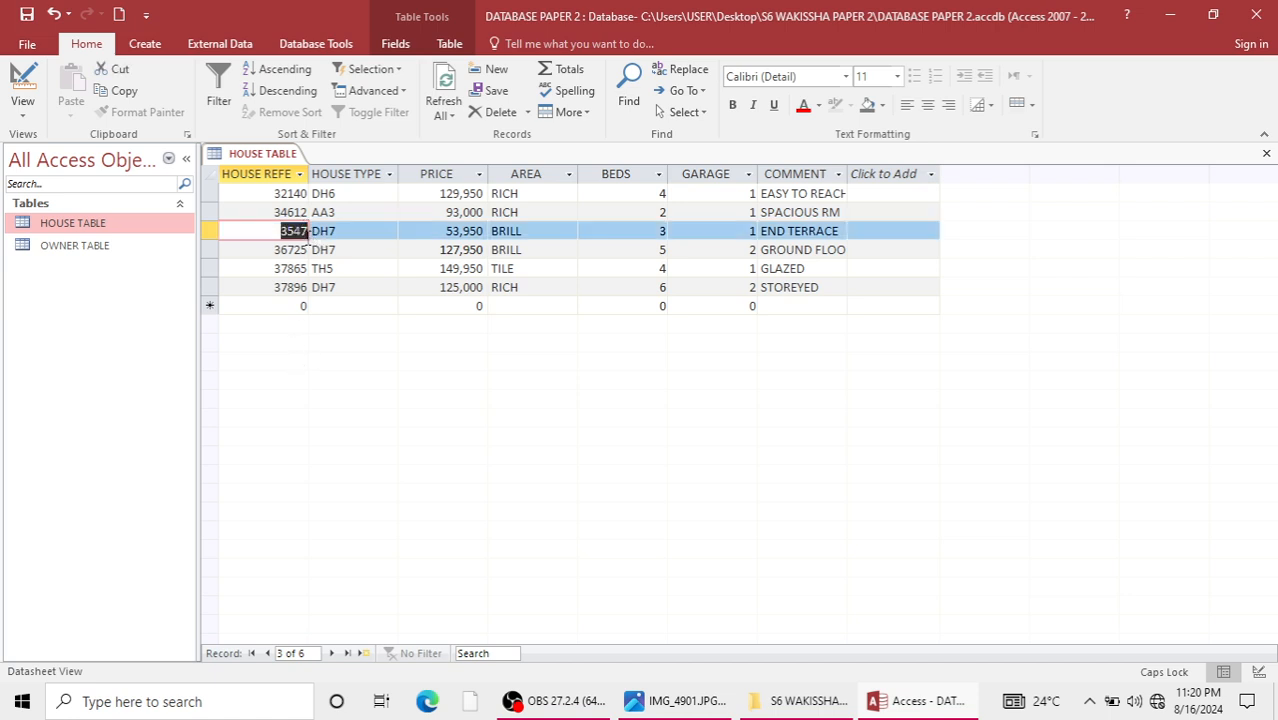
pyautogui.moveTo(309, 231); pyautogui.dragTo(303, 232)
pyautogui.click(296, 231)
pyautogui.moveTo(279, 231); pyautogui.dragTo(318, 226)
pyautogui.write('35')
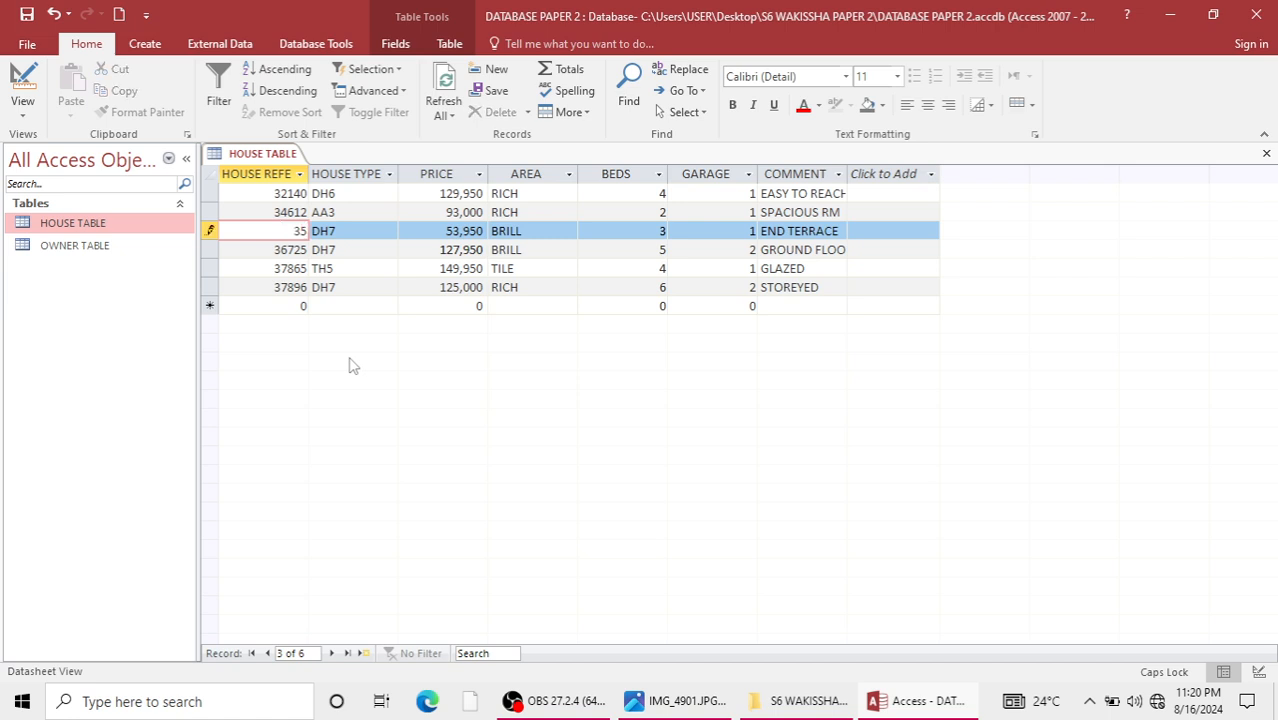
pyautogui.write('478')
pyautogui.click(421, 265)
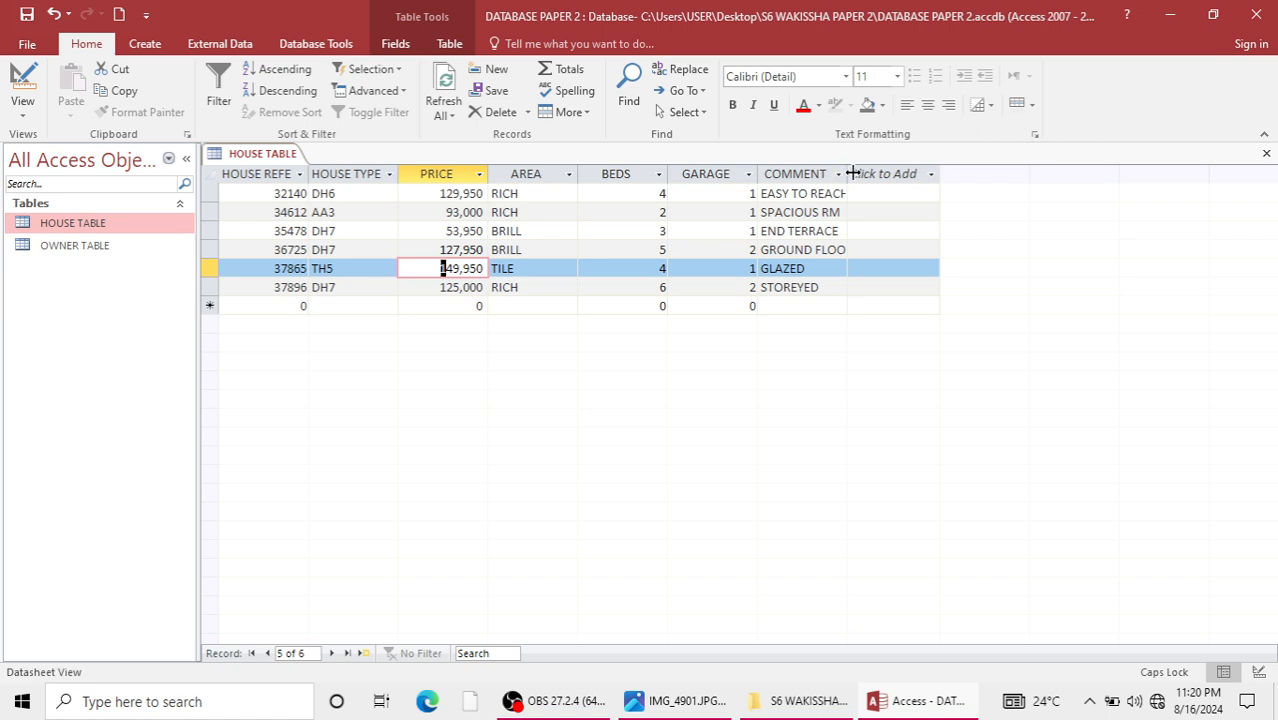
pyautogui.moveTo(846, 176); pyautogui.dragTo(901, 176)
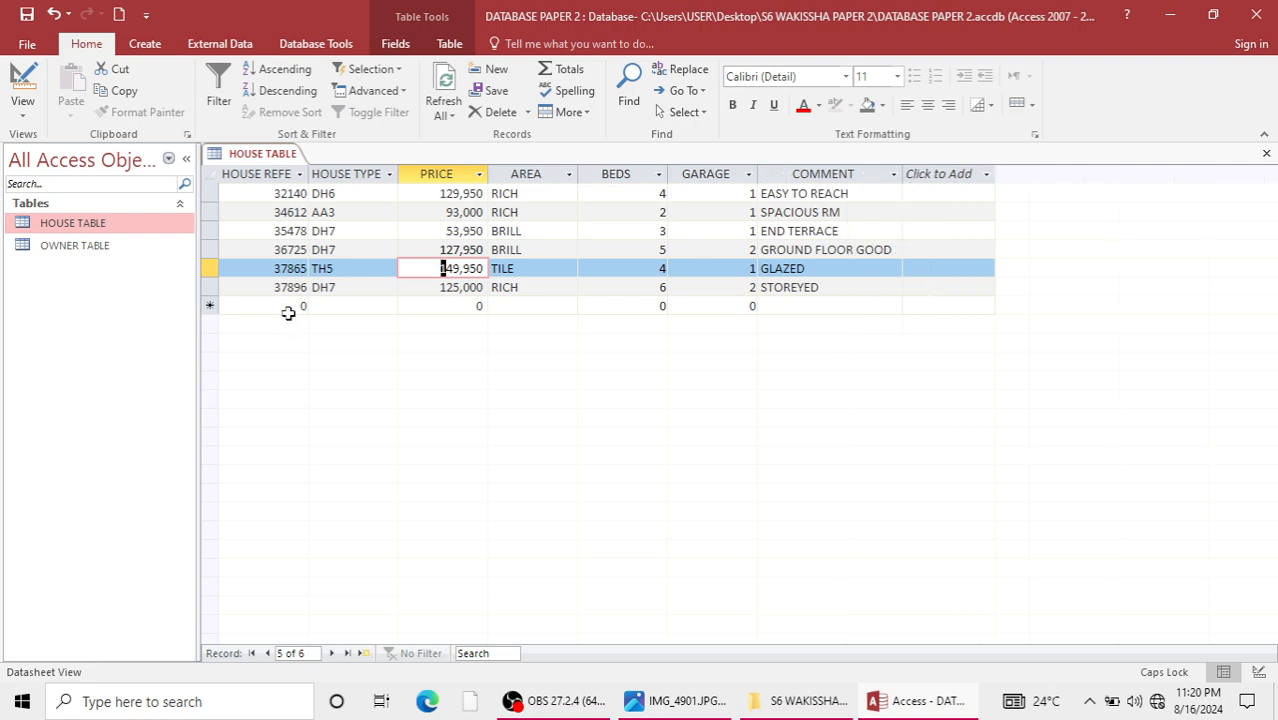
# Examine the house table's fields and records by selecting individual columns and rows.
pyautogui.click(265, 176)
pyautogui.click(330, 174)
pyautogui.click(434, 174)
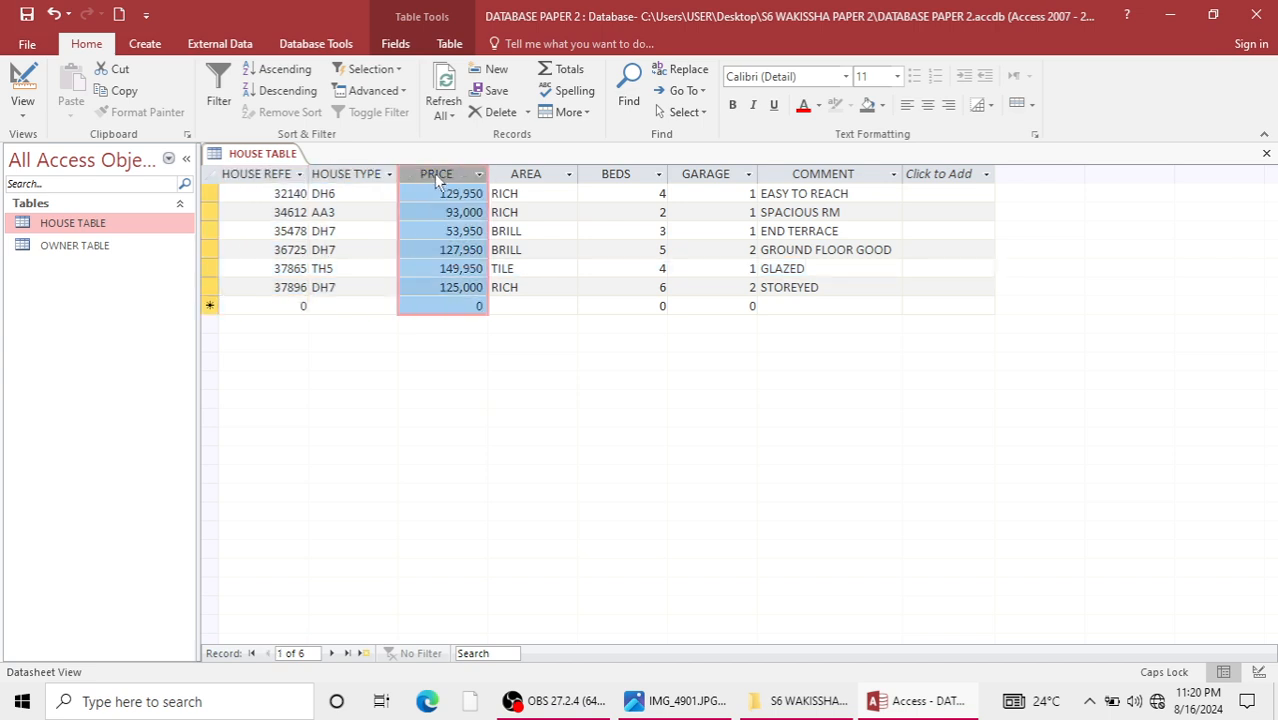
pyautogui.click(500, 174)
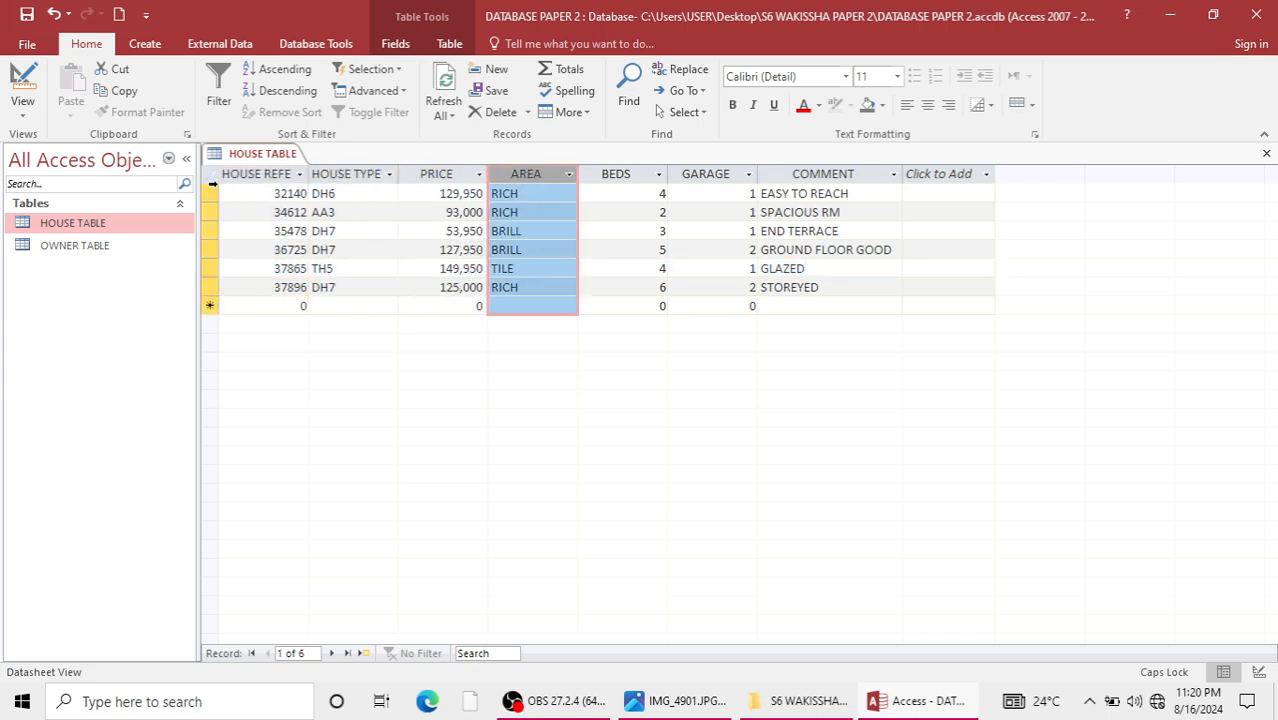
pyautogui.click(210, 193)
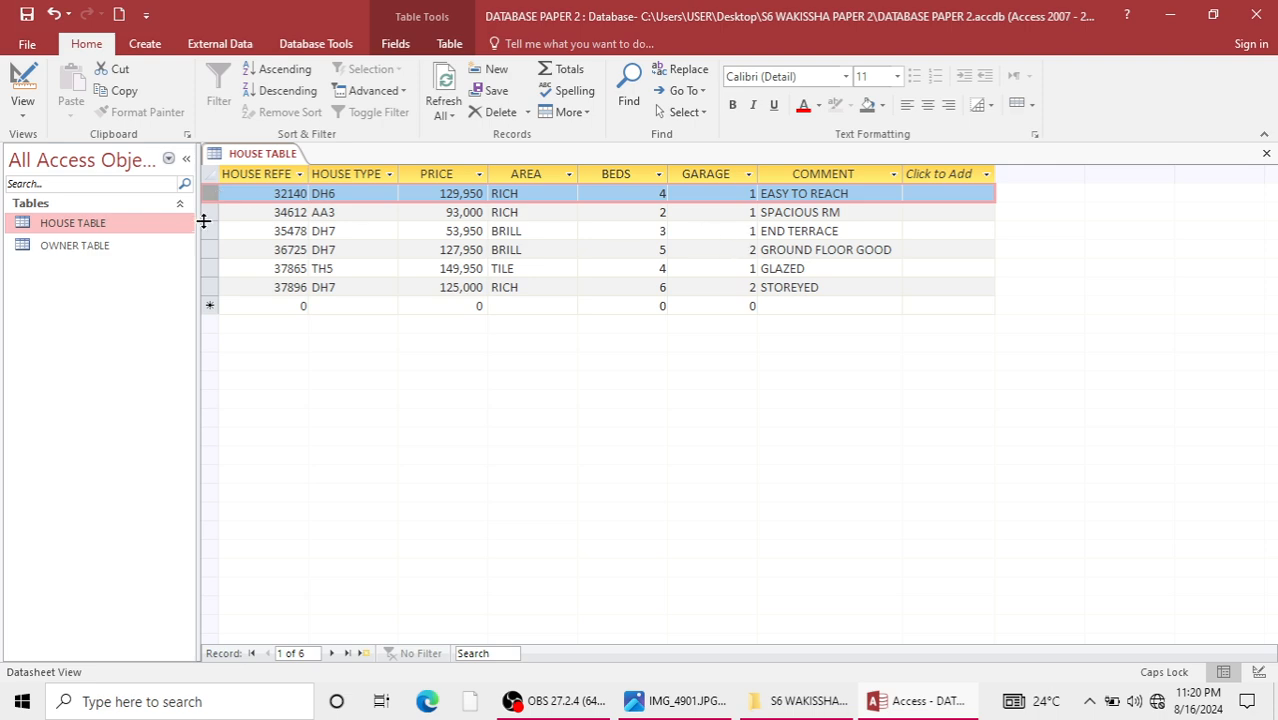
pyautogui.click(208, 214)
pyautogui.click(209, 231)
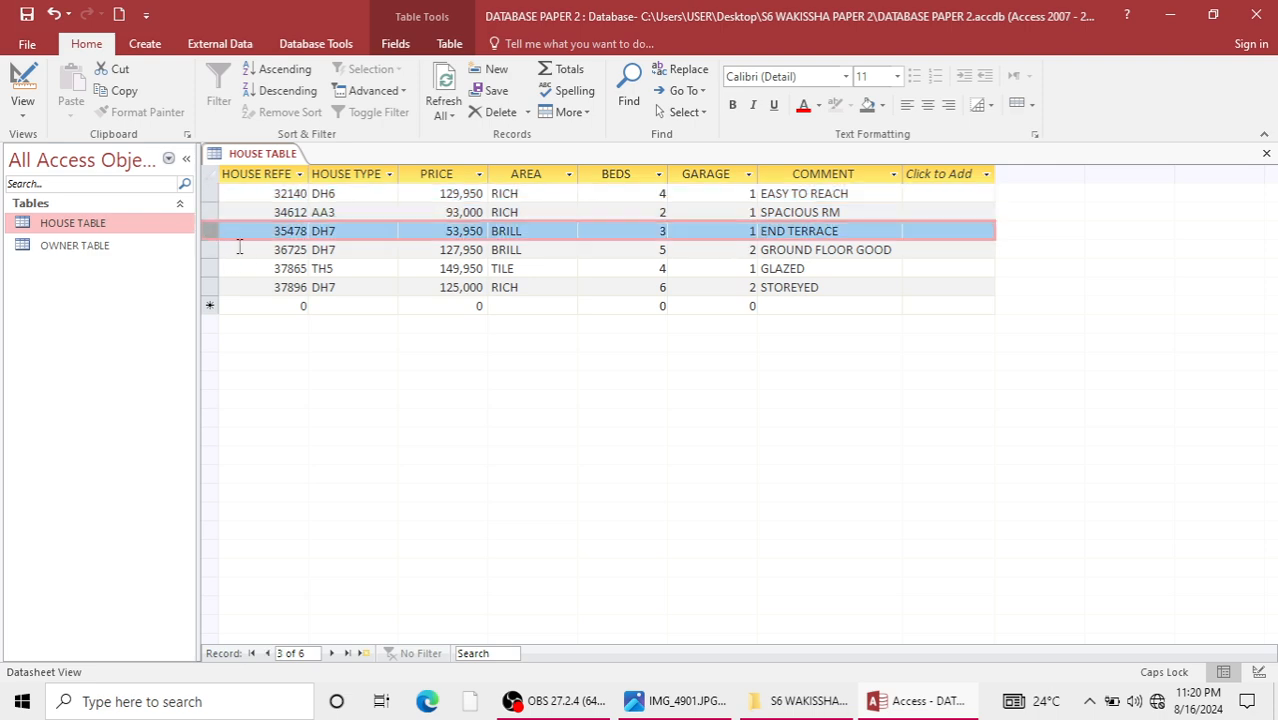
pyautogui.click(207, 192)
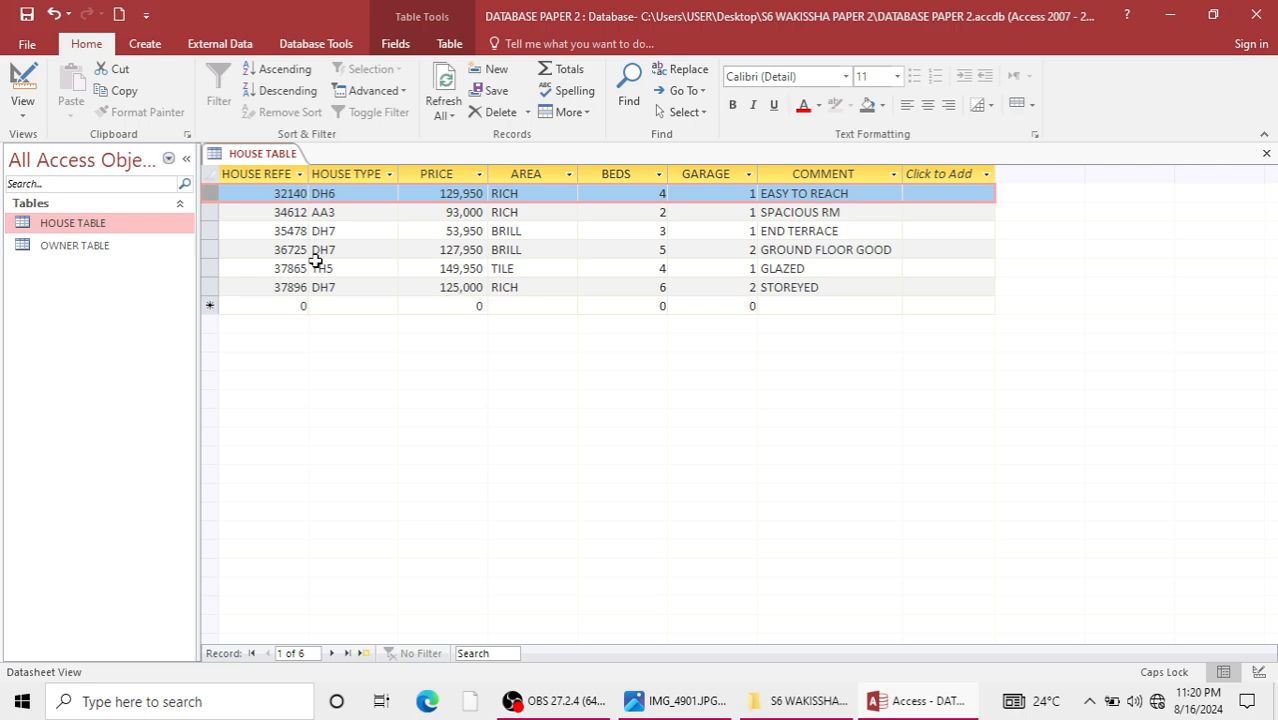
pyautogui.click(274, 174)
pyautogui.click(345, 172)
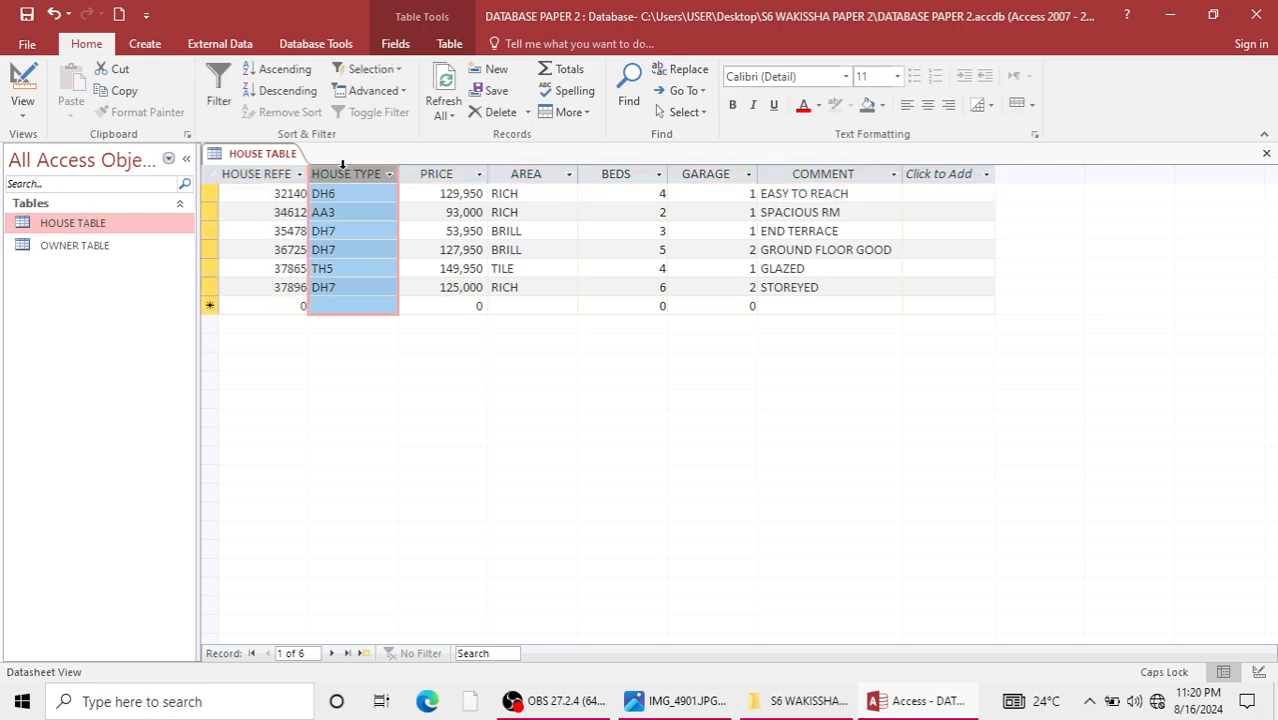
pyautogui.click(434, 178)
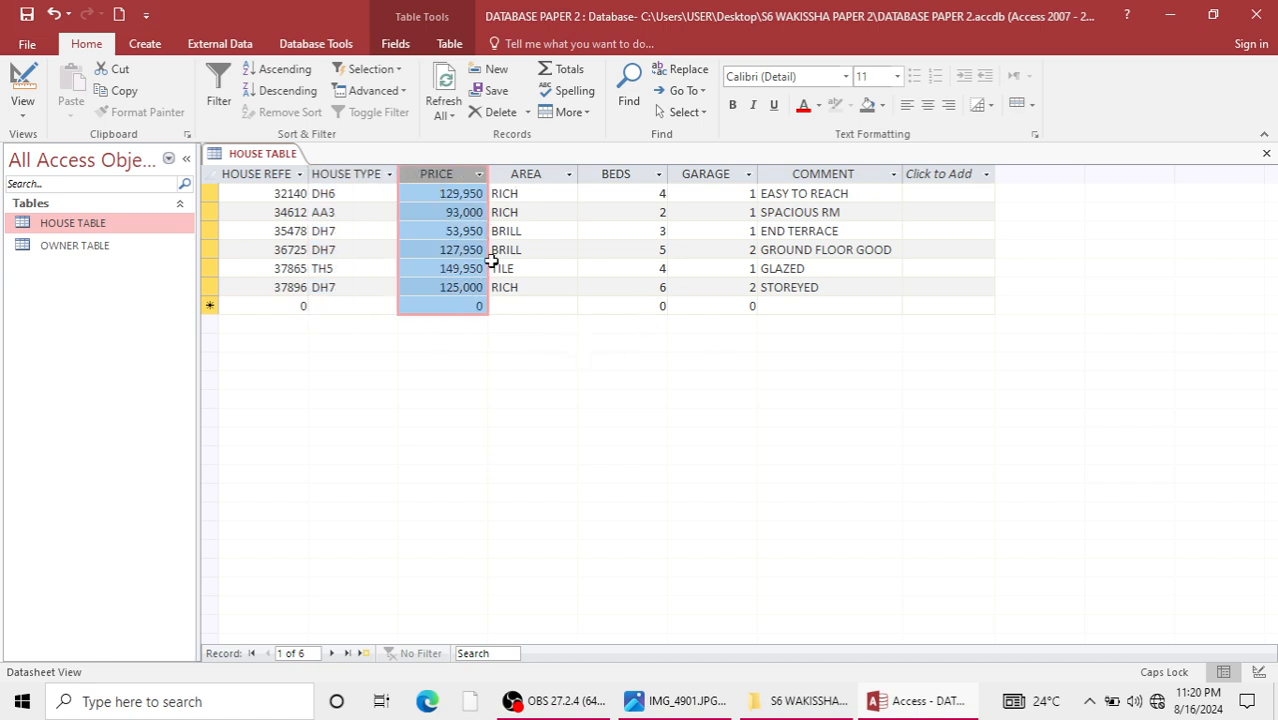
pyautogui.click(212, 193)
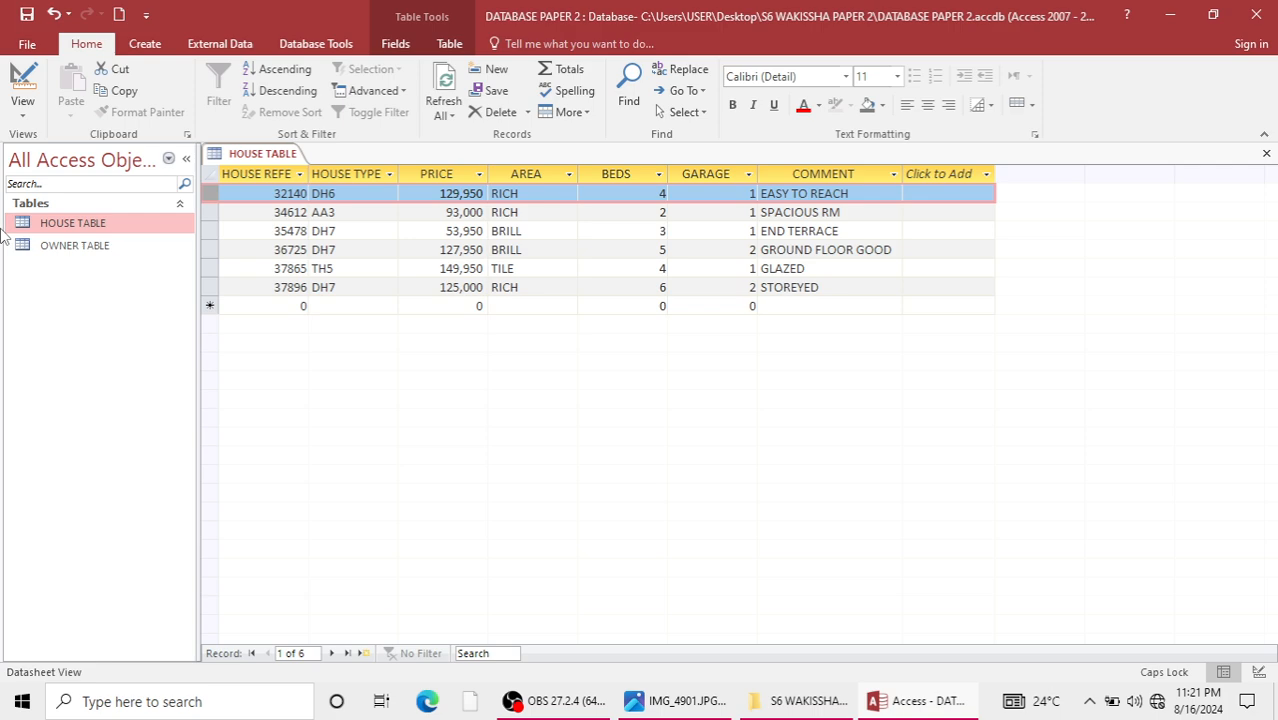
# Close the house table with its layout changes saved, and open the owner table for data entry.
pyautogui.click(1266, 153)
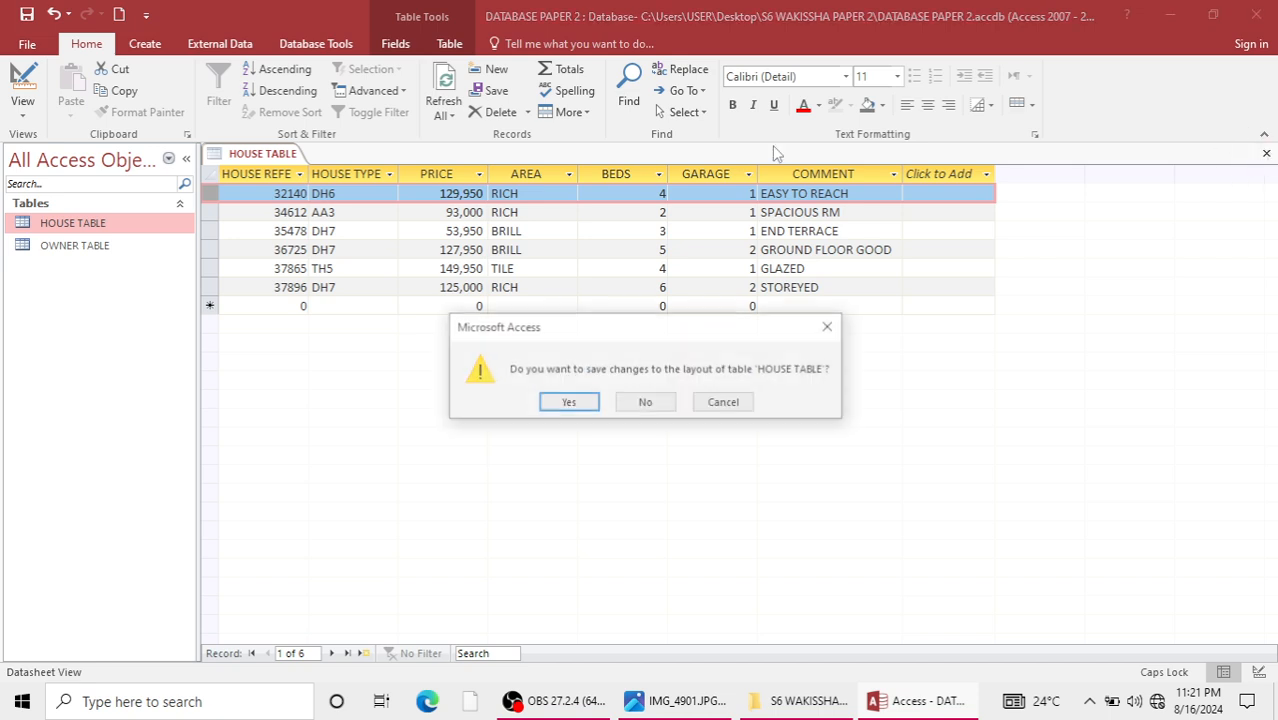
pyautogui.click(569, 401)
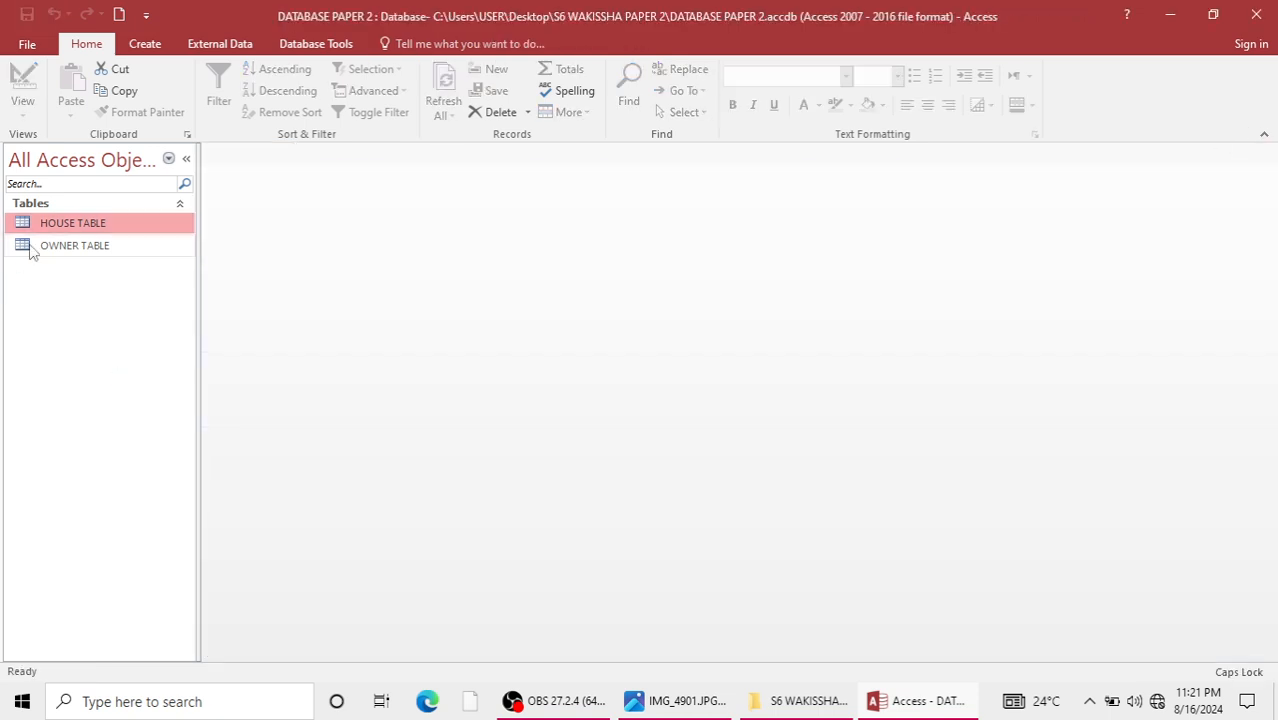
pyautogui.doubleClick(30, 252)
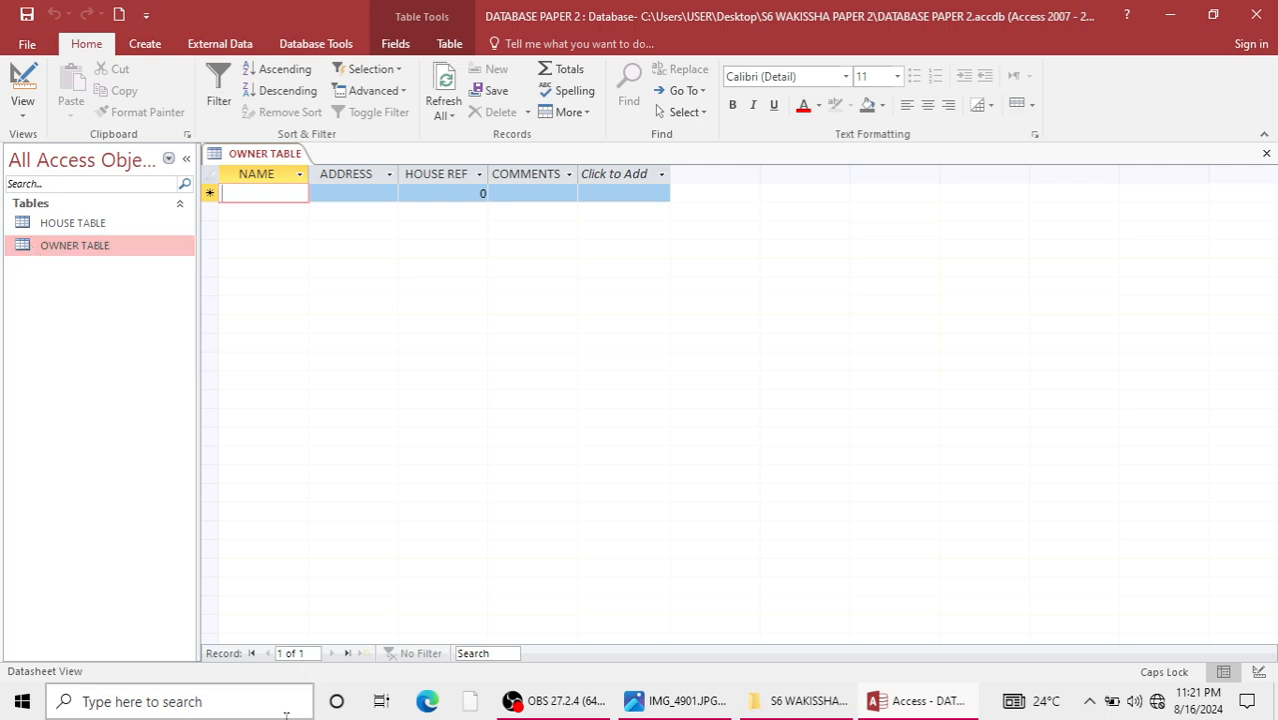
# Switch to the Photos app and show the exam picture IMG_4902.JPG containing the owner table data.
pyautogui.click(672, 702)
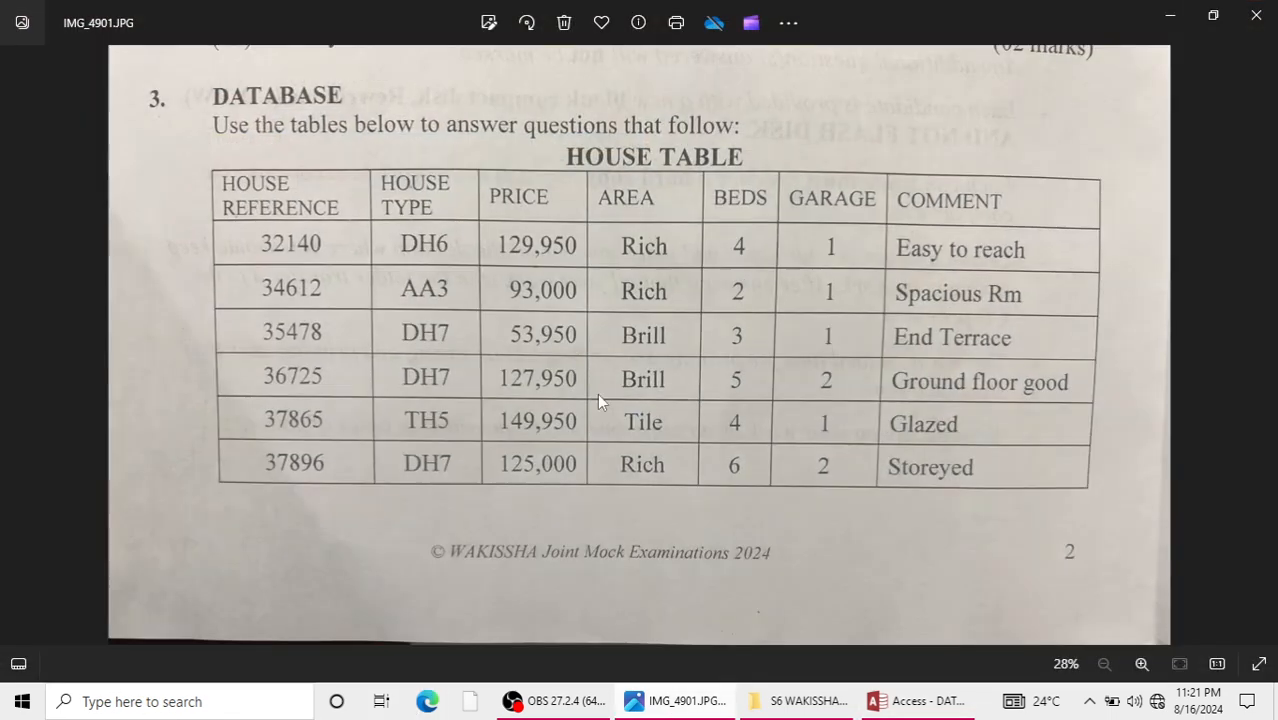
pyautogui.press('Right')
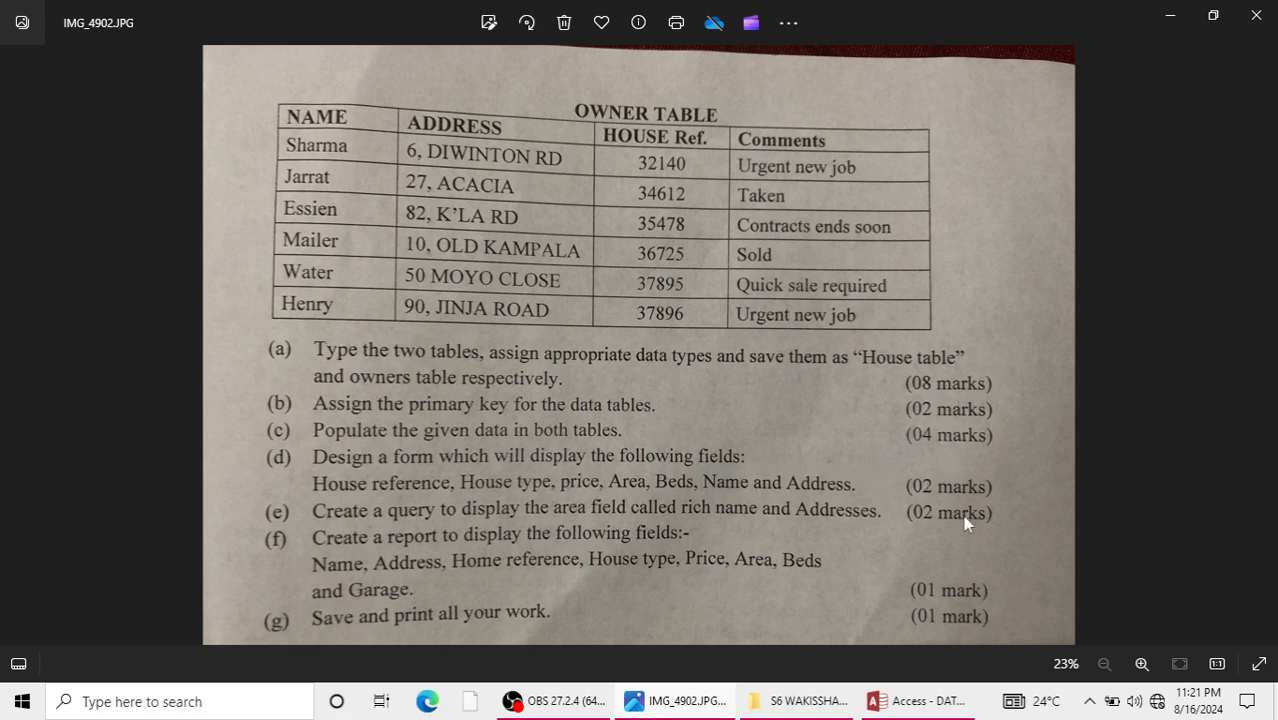
# Switch back to Access and fill in the first owner's name and address from the exam picture in the owner table.
pyautogui.click(1168, 15)
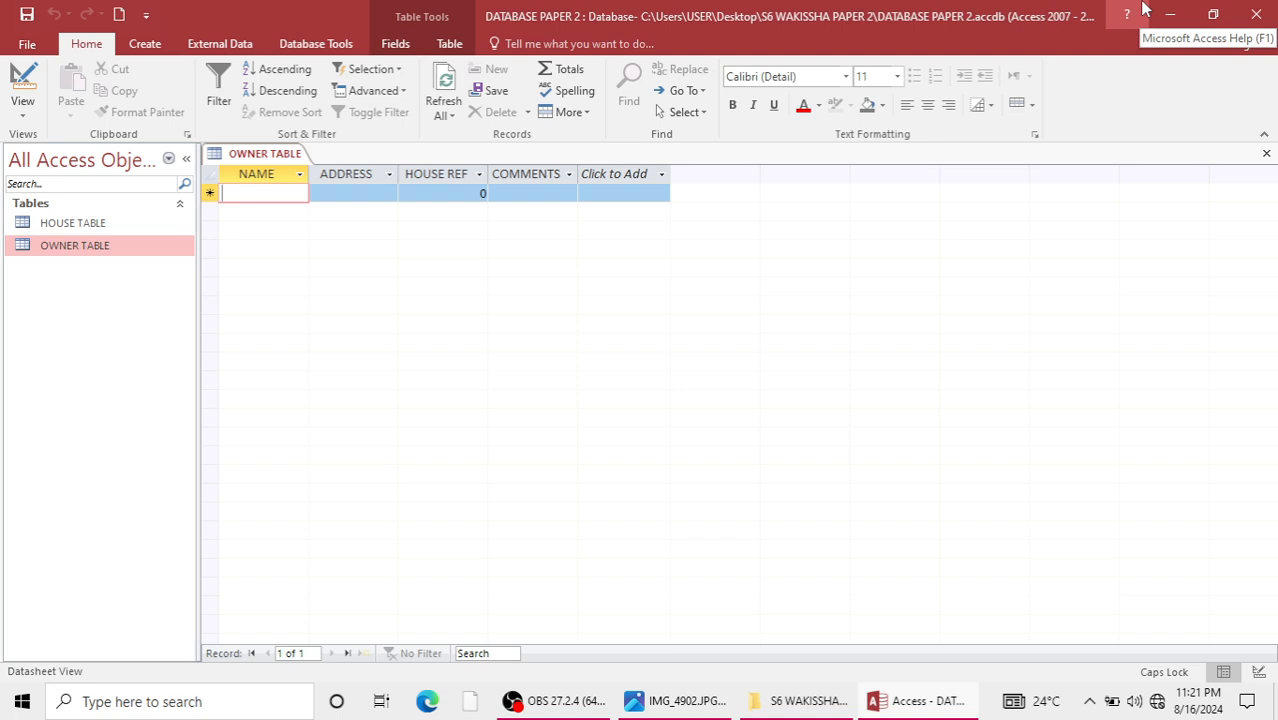
pyautogui.write('SHARMA')
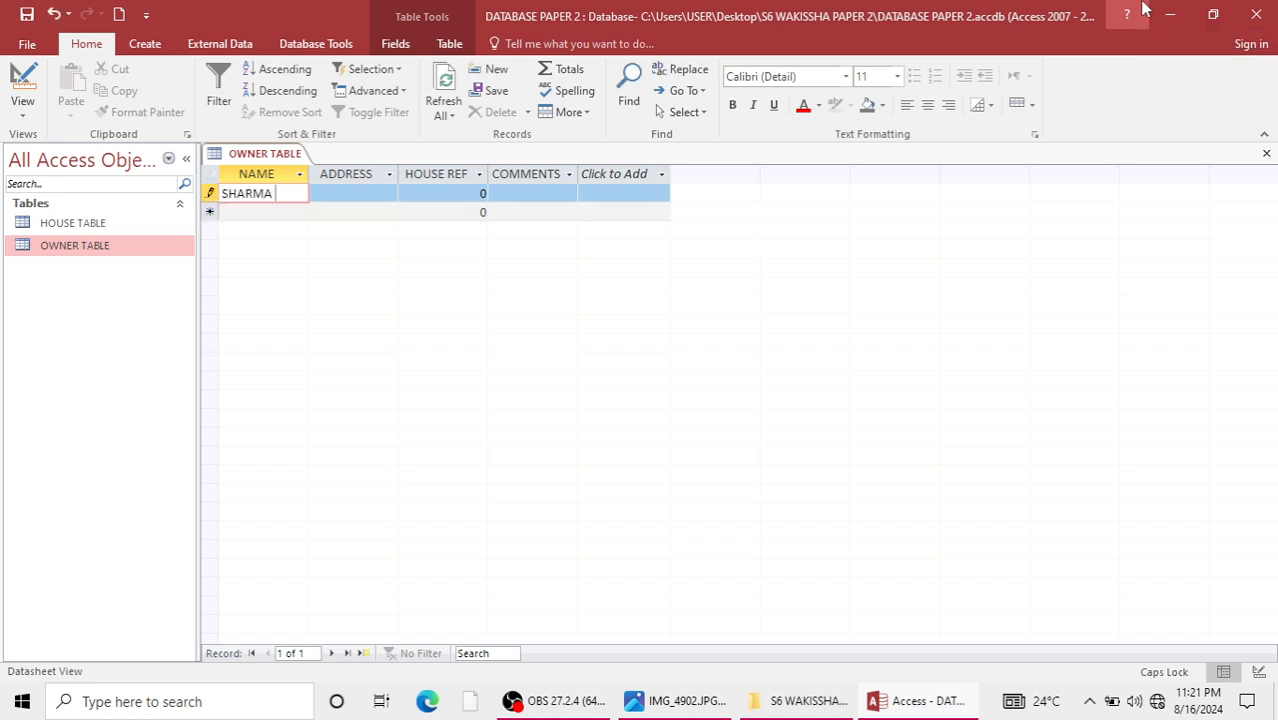
pyautogui.press('Tab')
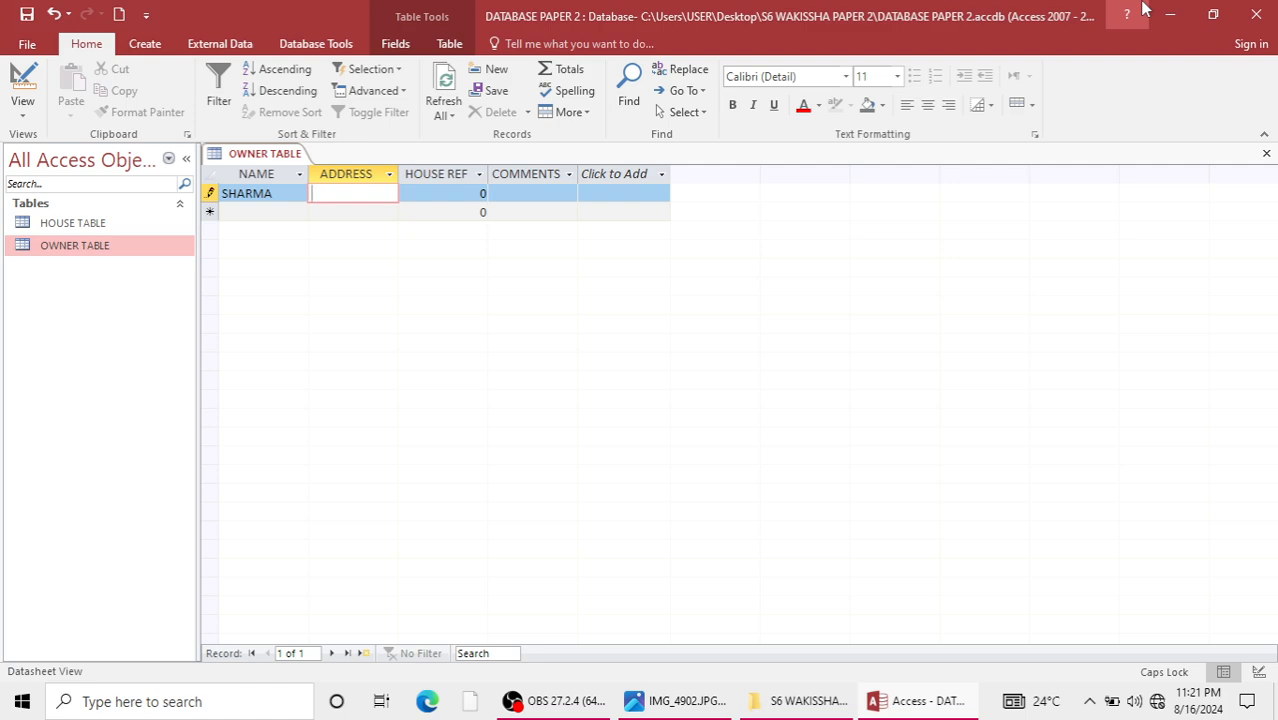
pyautogui.write('6,')
pyautogui.write('DI')
pyautogui.write('WIN')
pyautogui.write('TON')
pyautogui.write(' RD')
pyautogui.press('Tab')
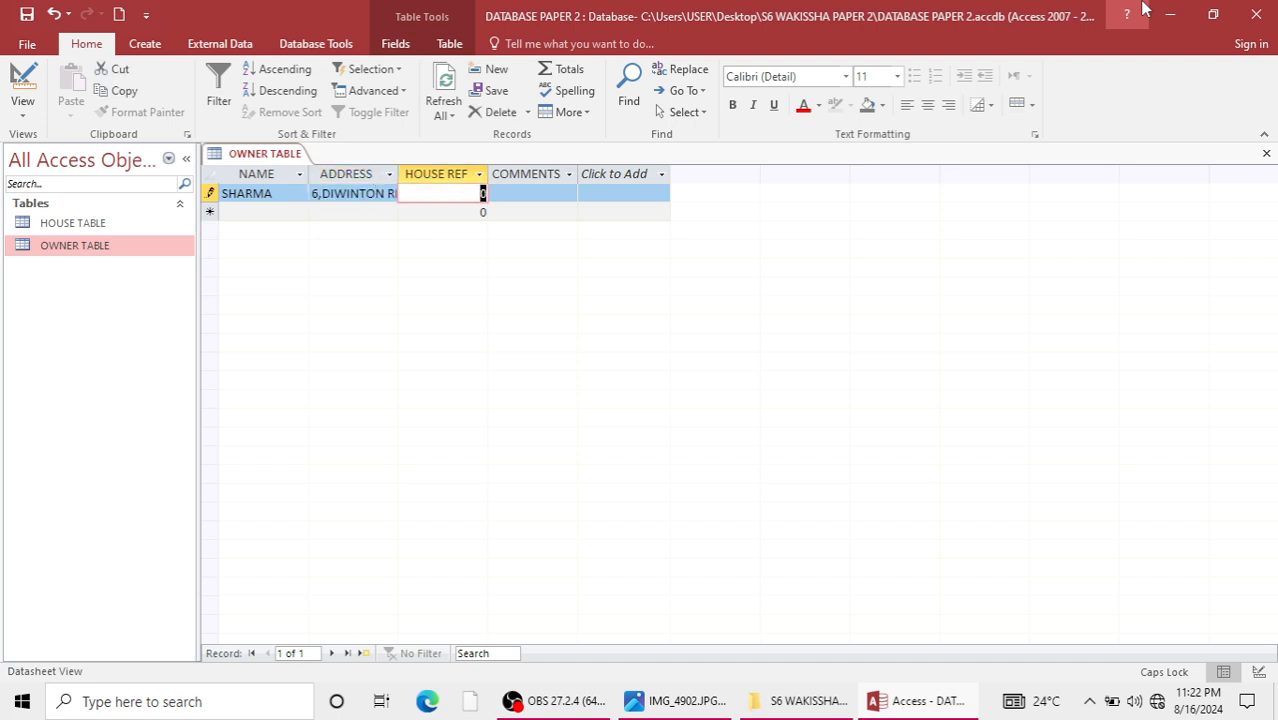
# Complete the first owner record with house reference 32140 and the comment URGENT NEW JOB.
pyautogui.write('32140')
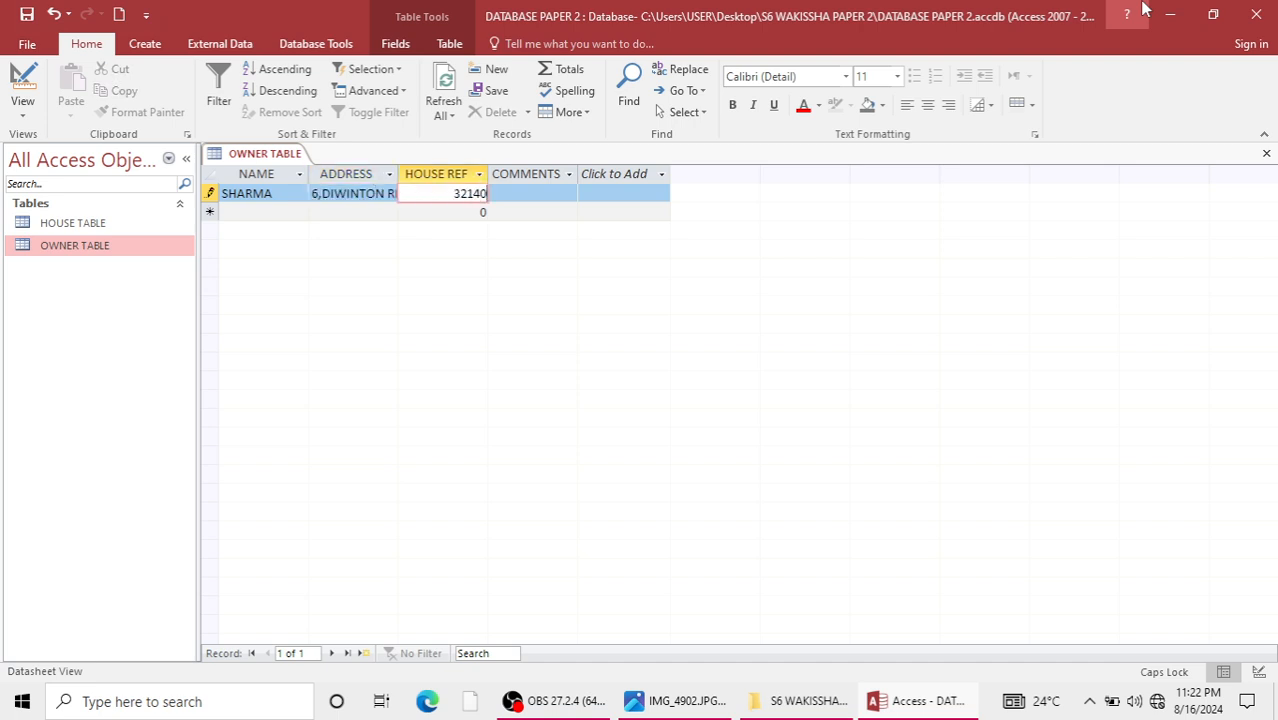
pyautogui.press('Tab')
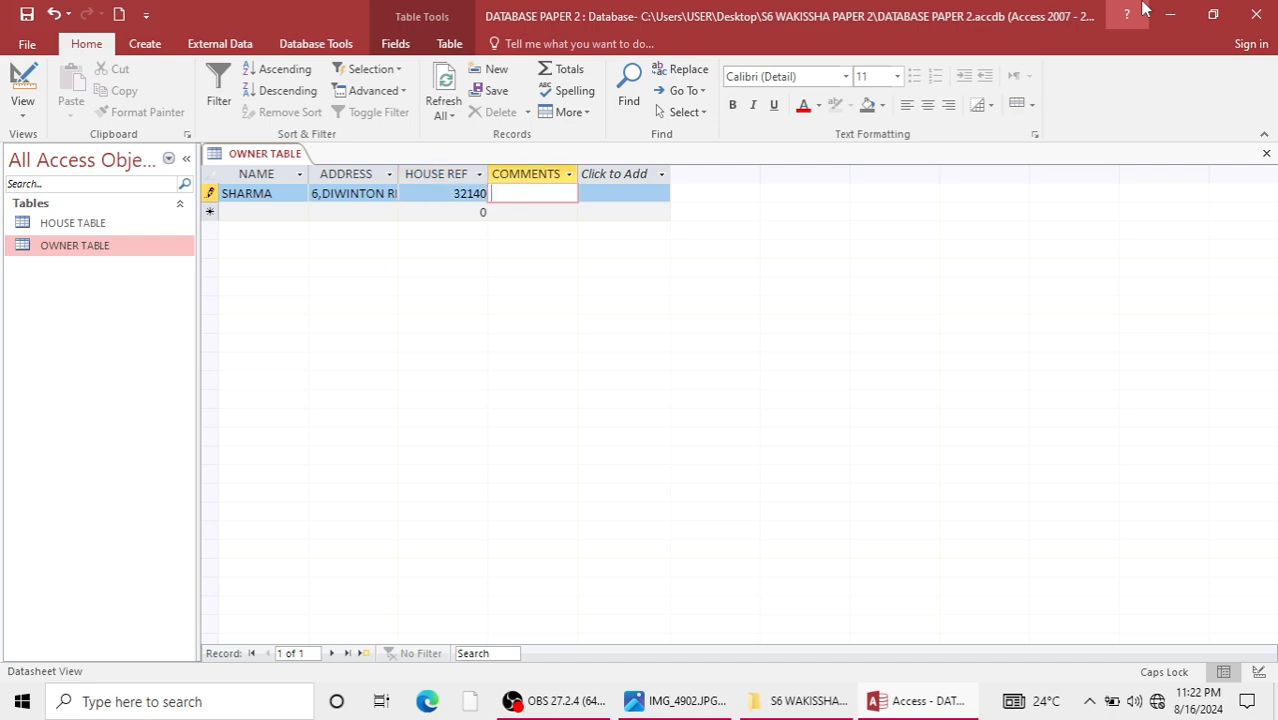
pyautogui.write('URGENT')
pyautogui.write(' NEW JOB')
pyautogui.hotkey('shift', 'Left')
pyautogui.press('Down')
# Start the second owner record with the second listed owner's name and address.
pyautogui.press('Left')
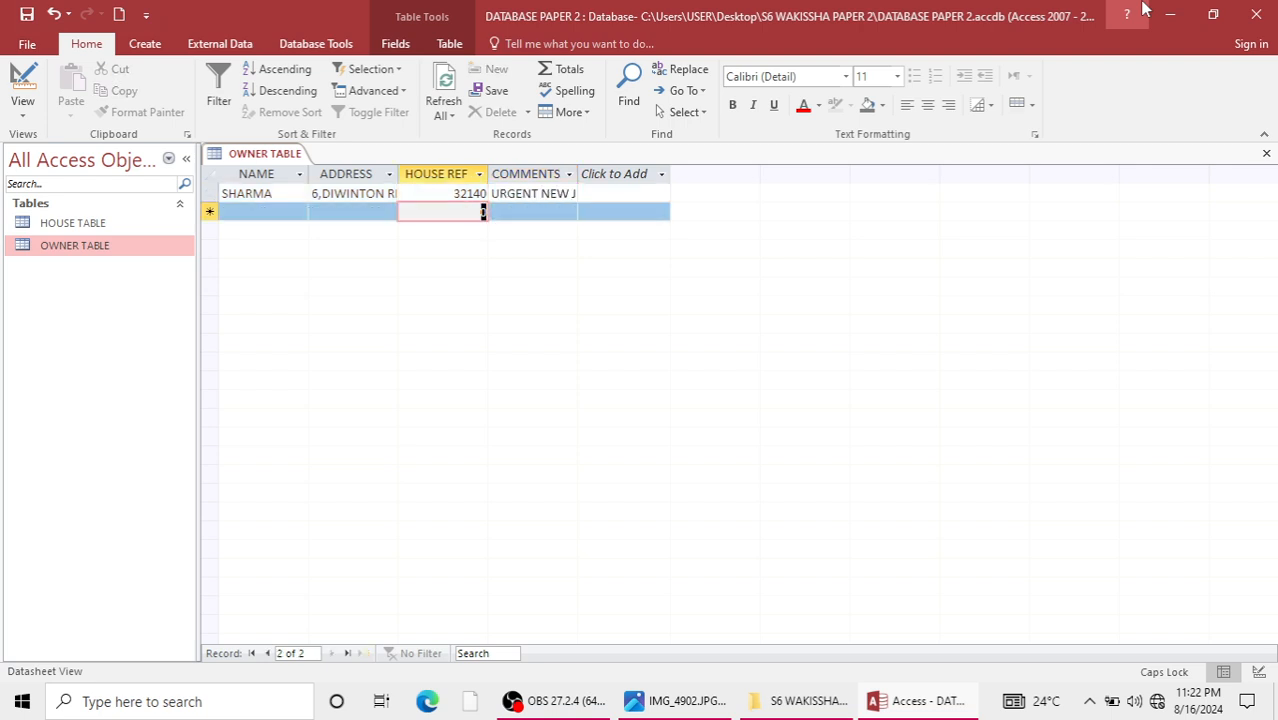
pyautogui.press('Left')
pyautogui.press('Left')
pyautogui.press('Left')
pyautogui.press('Down')
pyautogui.press('Left')
pyautogui.press('Left')
pyautogui.press('Left')
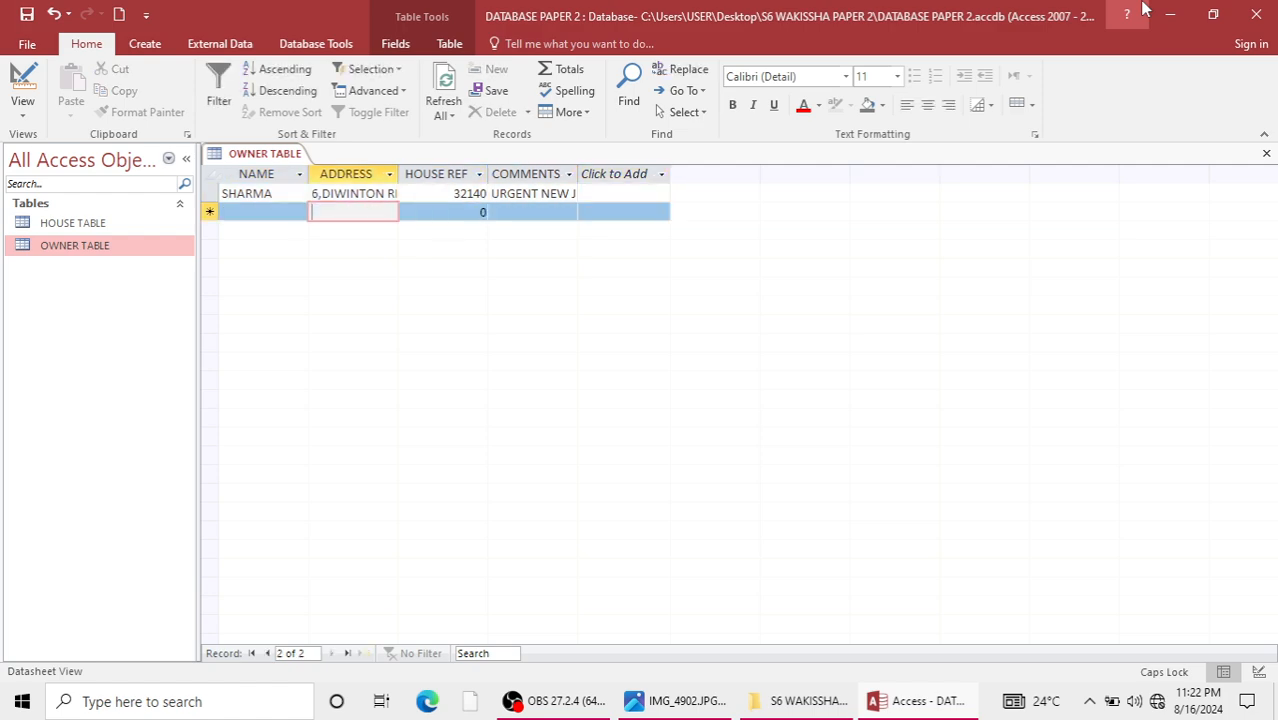
pyautogui.press('Left')
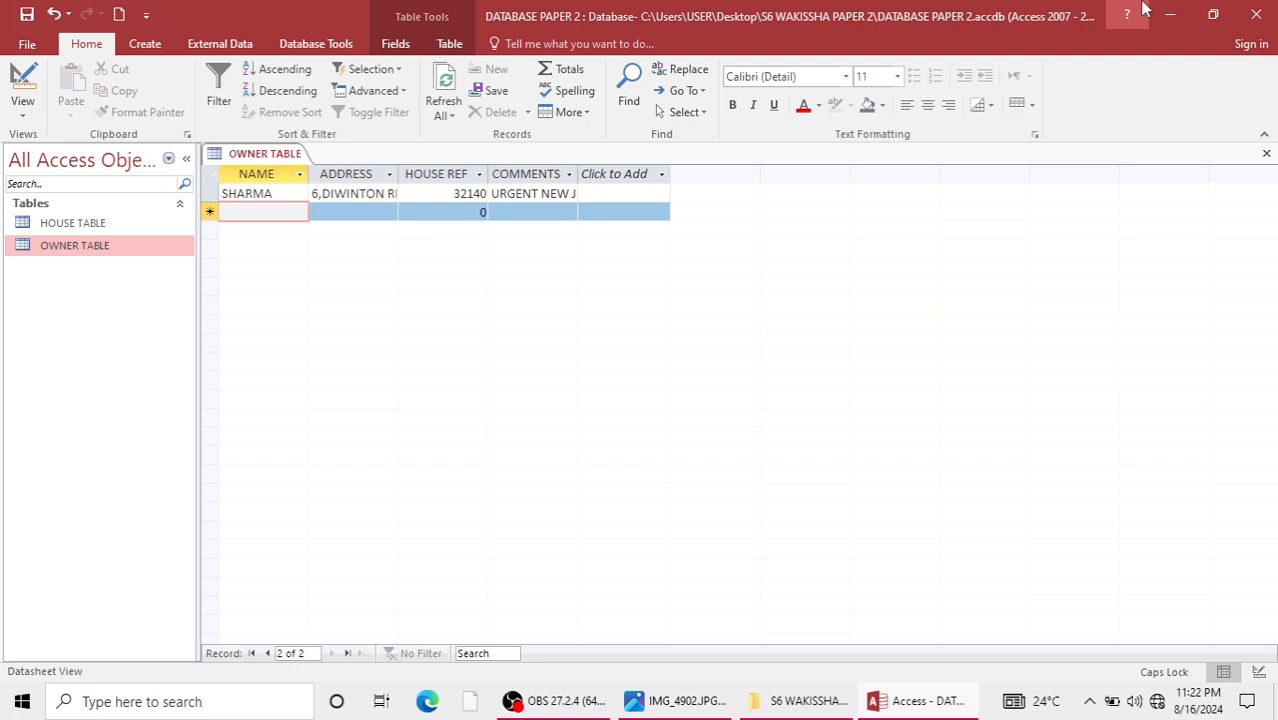
pyautogui.write('JARRAT')
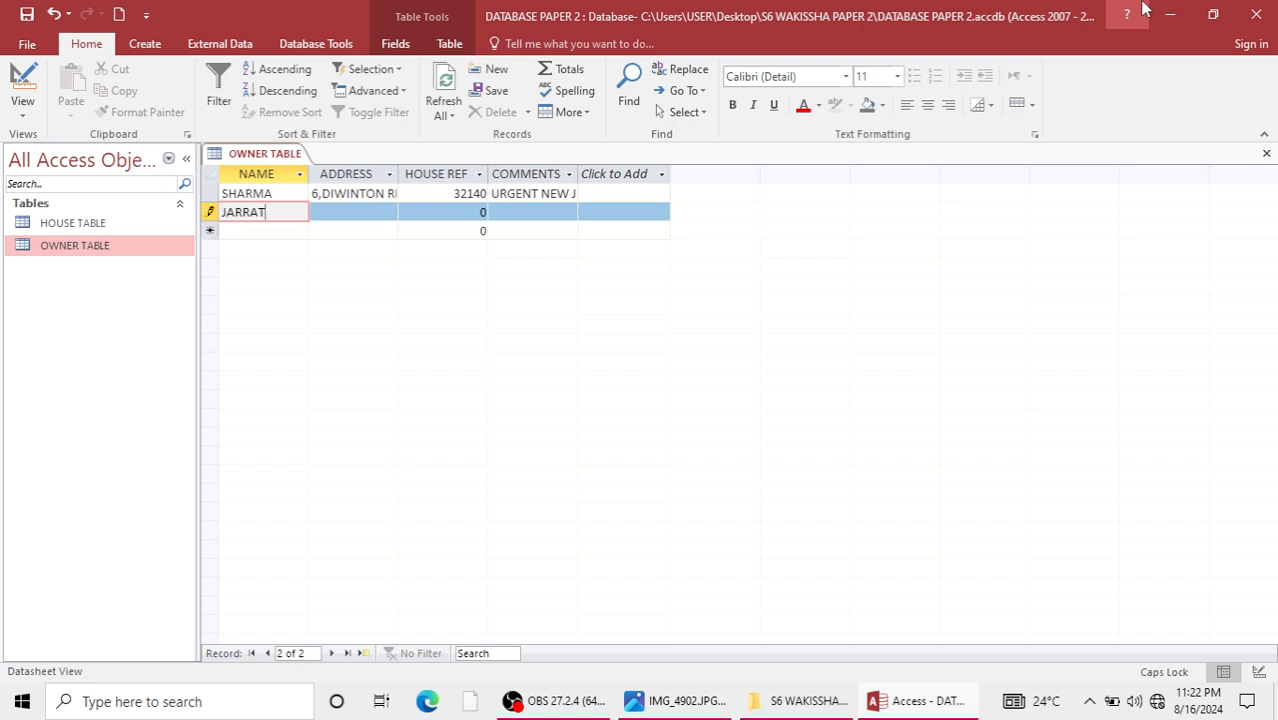
pyautogui.press('Tab')
pyautogui.write('27')
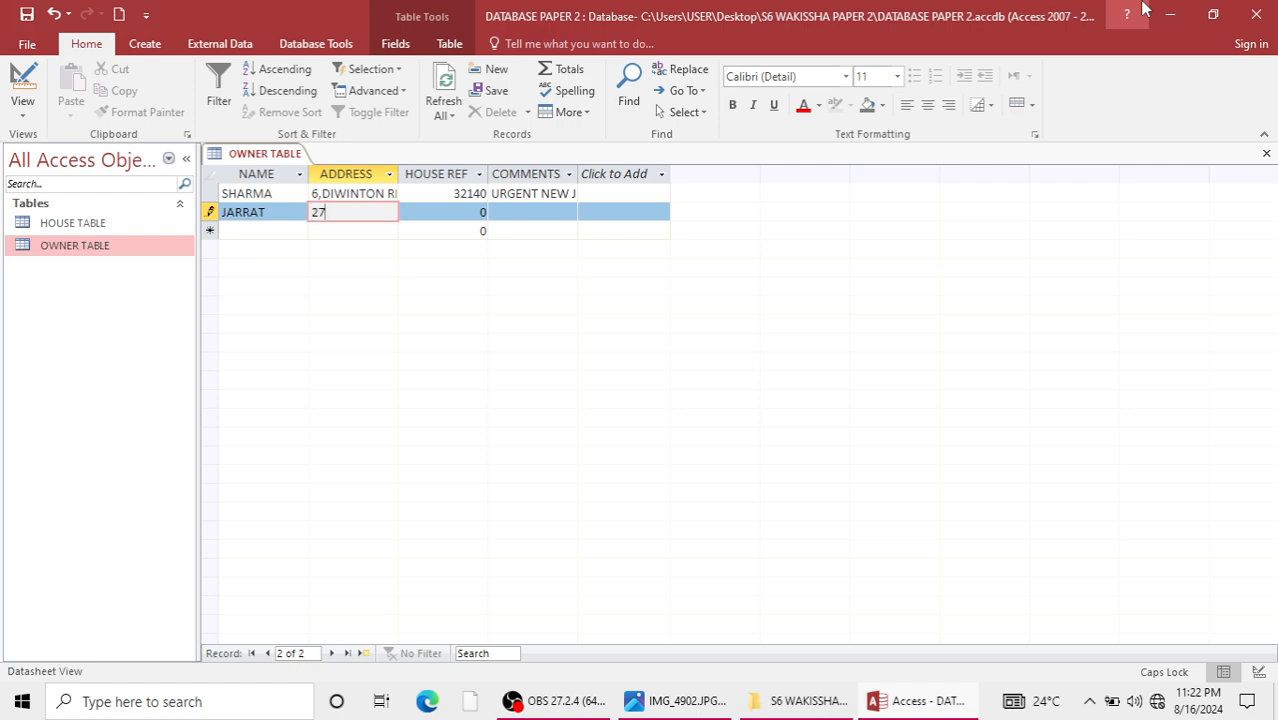
pyautogui.write(',ACACIA')
pyautogui.press('Tab')
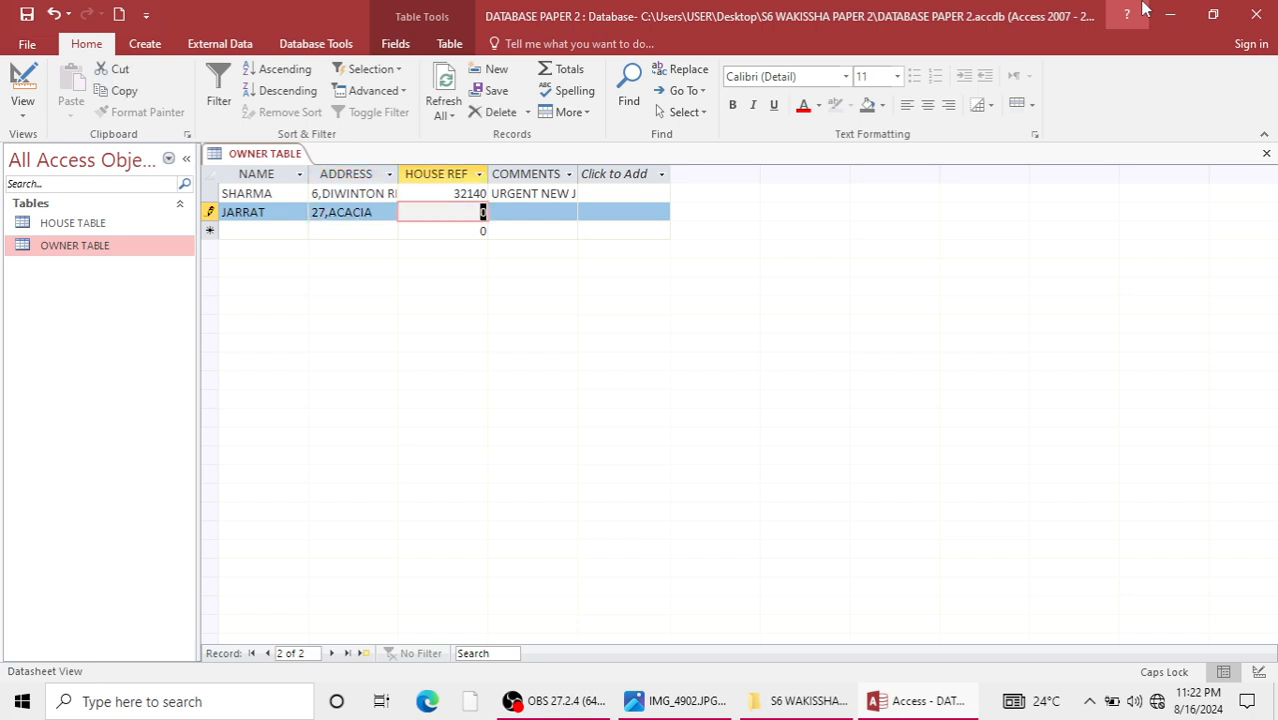
# Complete the second owner record with house reference 34612 and the comment TAKEN.
pyautogui.write('34612')
pyautogui.press('Tab')
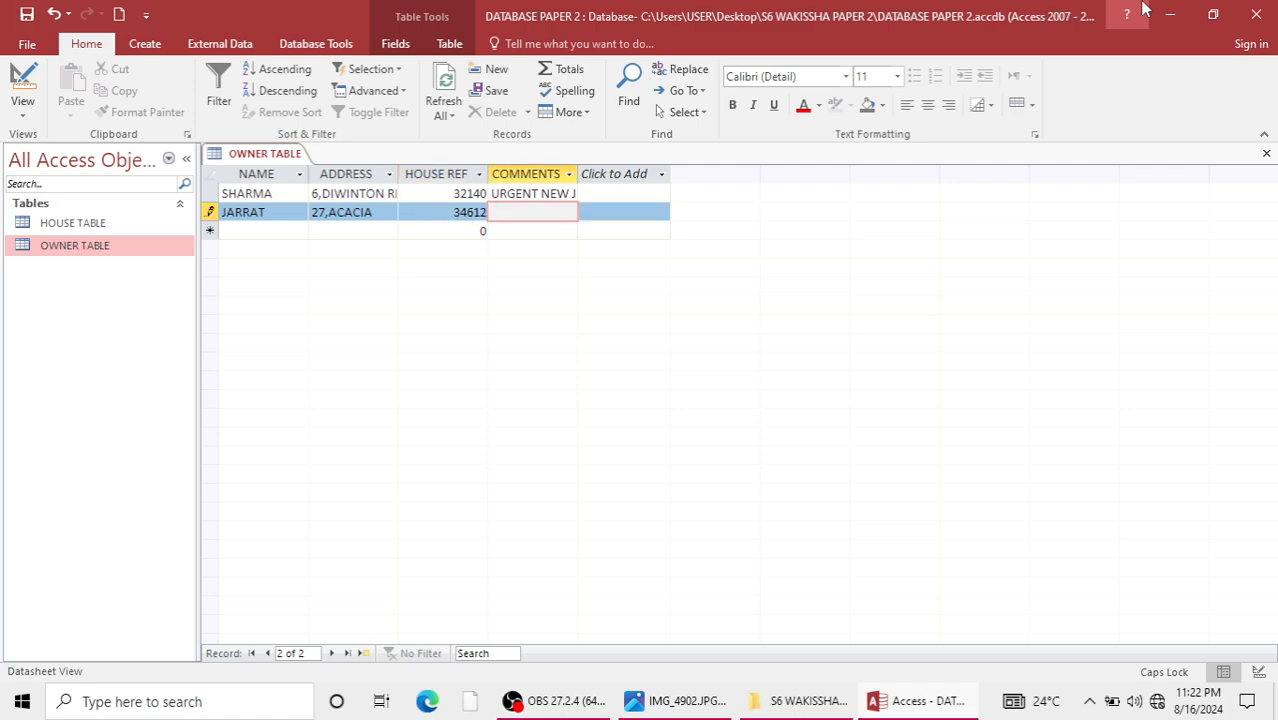
pyautogui.write('TAKEN')
pyautogui.press('Down')
# Start the third owner record with the third listed owner's name and address.
pyautogui.press('Left')
pyautogui.press('Left')
pyautogui.press('Left')
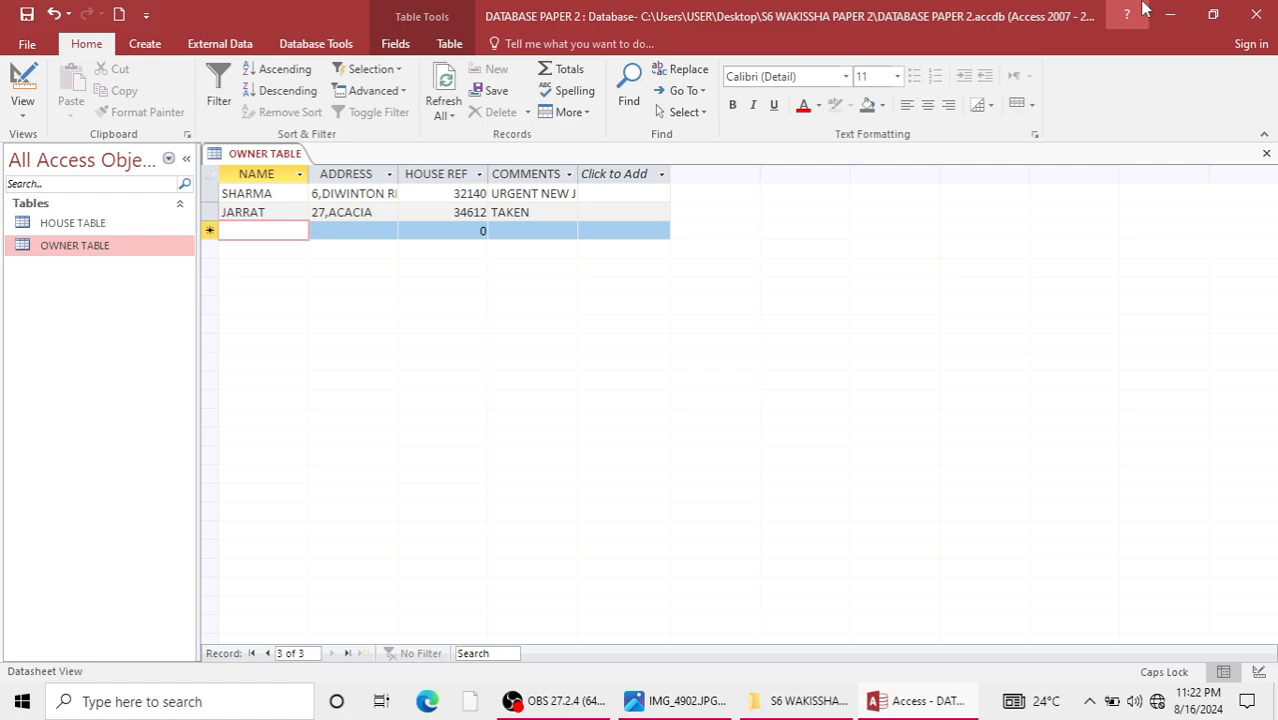
pyautogui.write('ESSIEN')
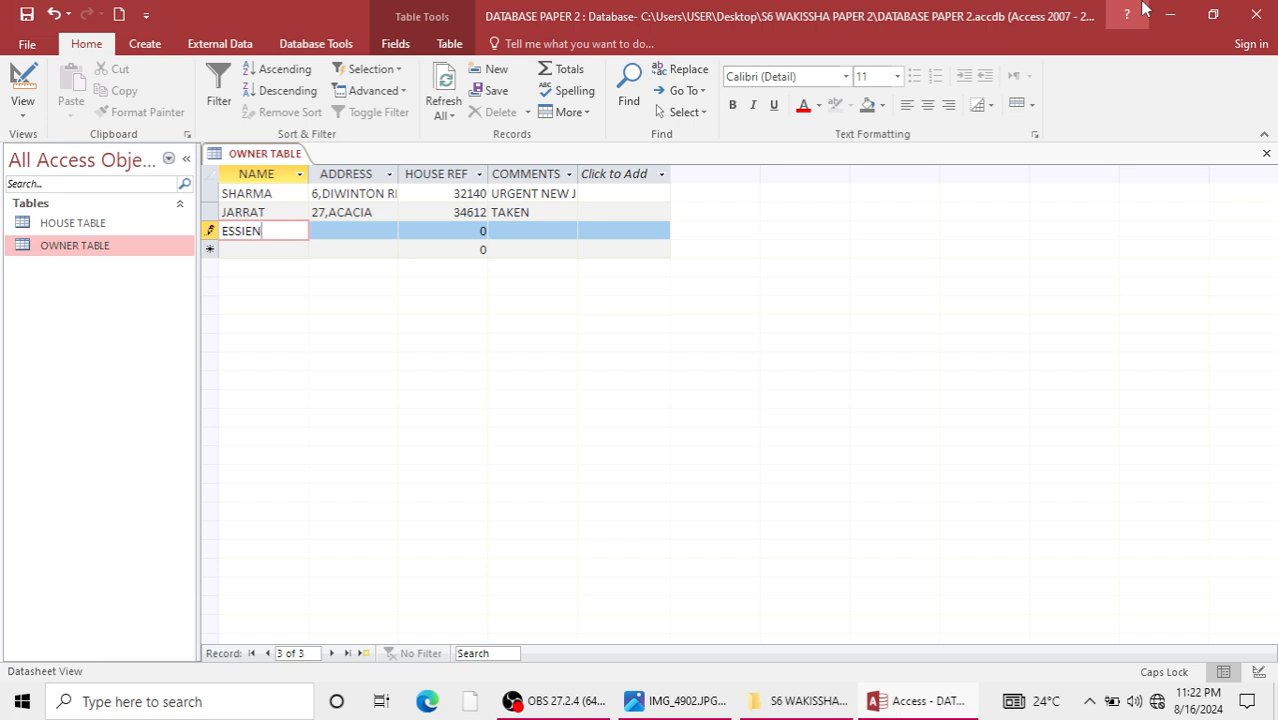
pyautogui.press('Tab')
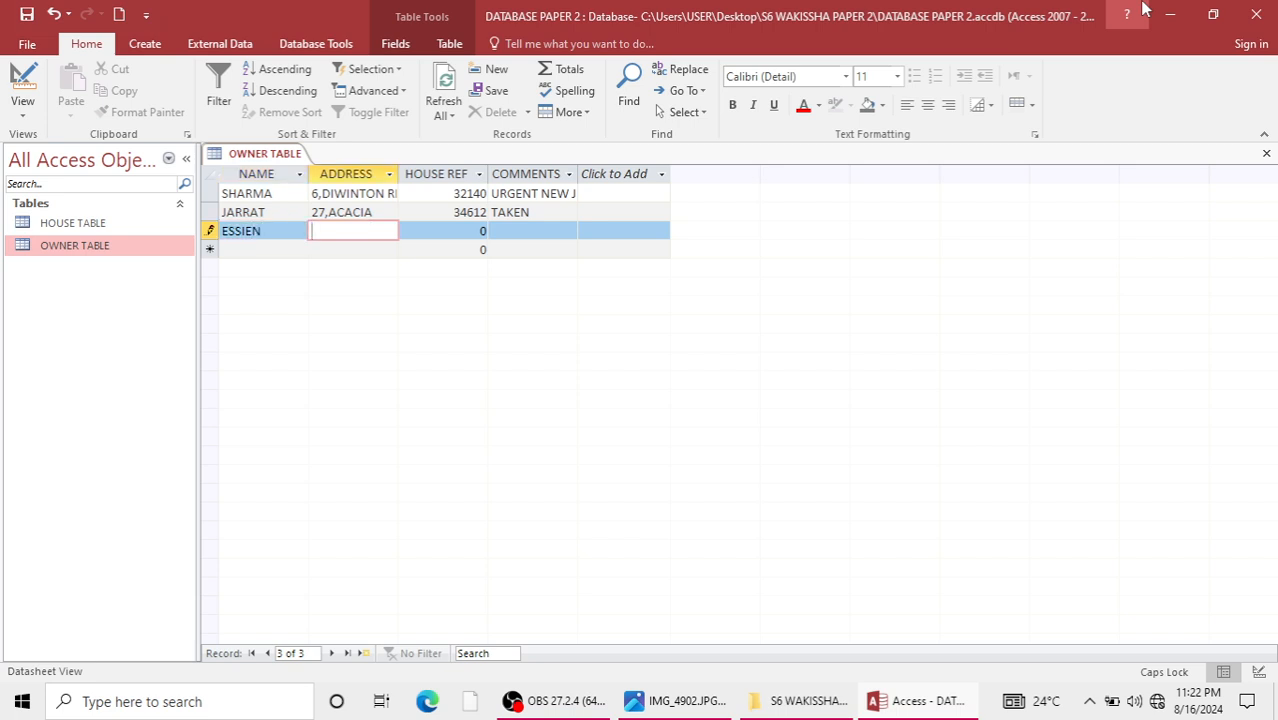
pyautogui.write("82,K'LA RD")
pyautogui.press('Tab')
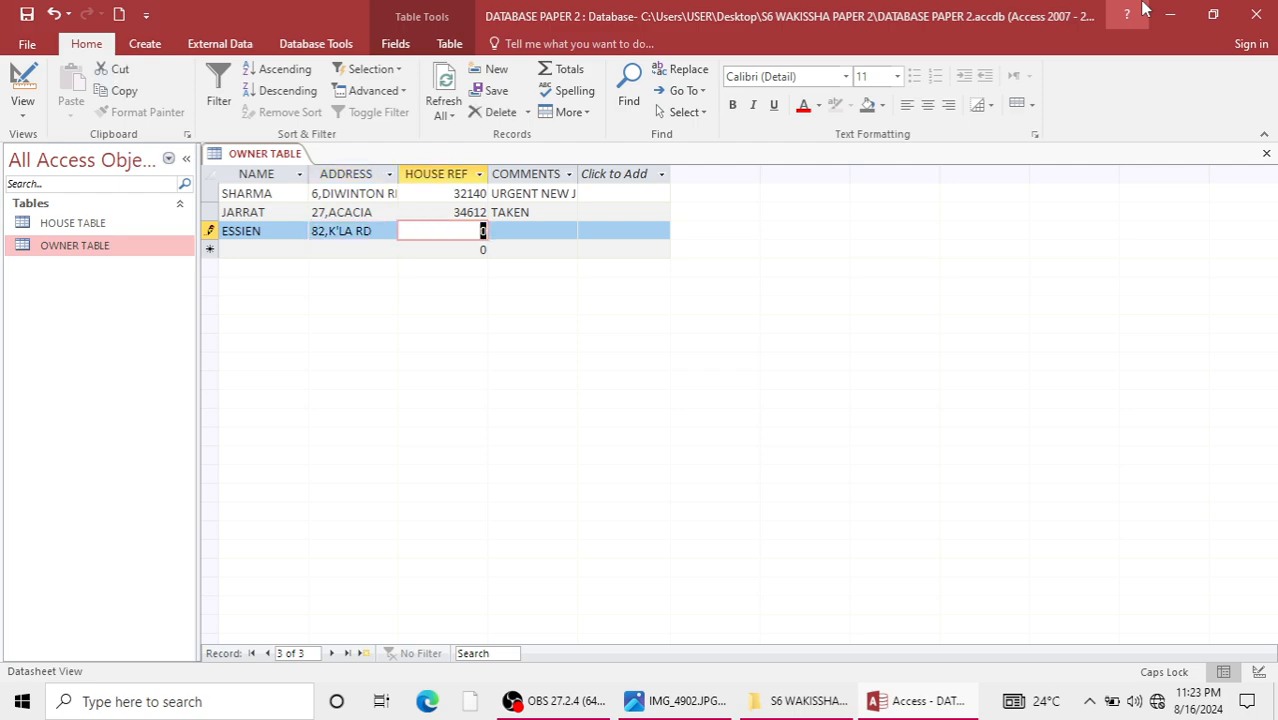
# Complete the third owner record with house reference 35478 and the comment CONTRACTS ENDS SOON.
pyautogui.write('35478')
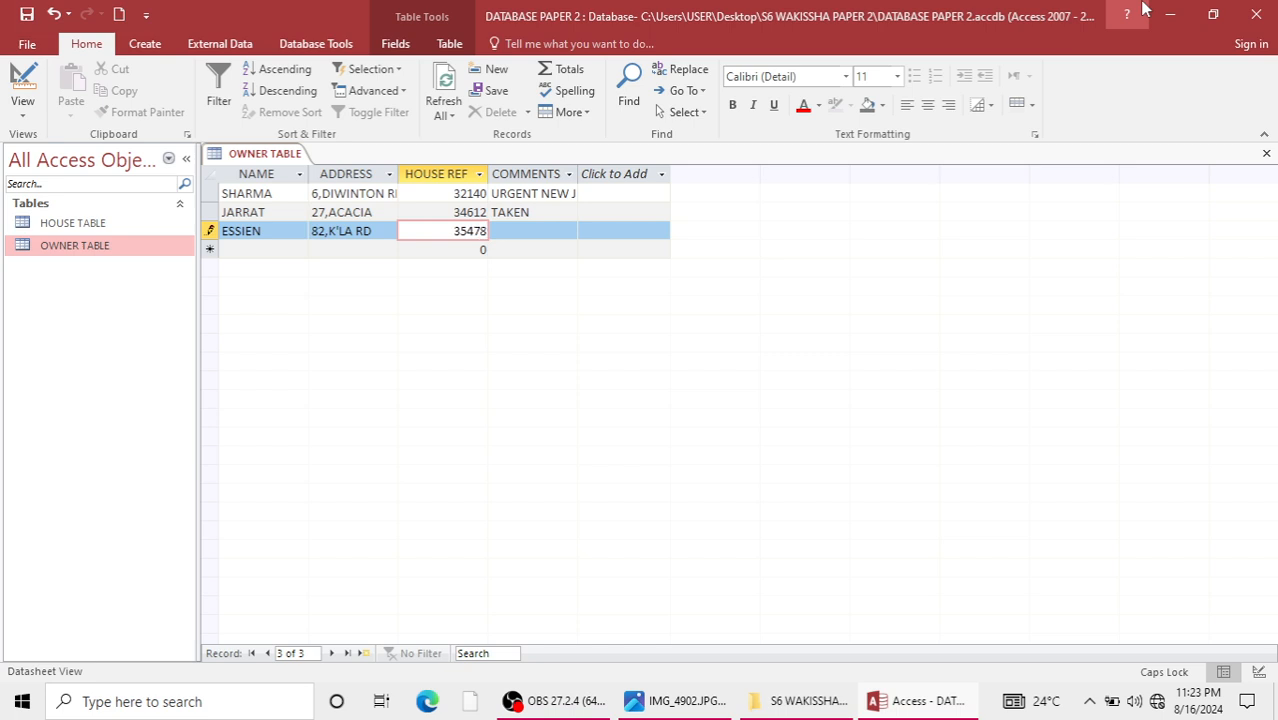
pyautogui.press('Tab')
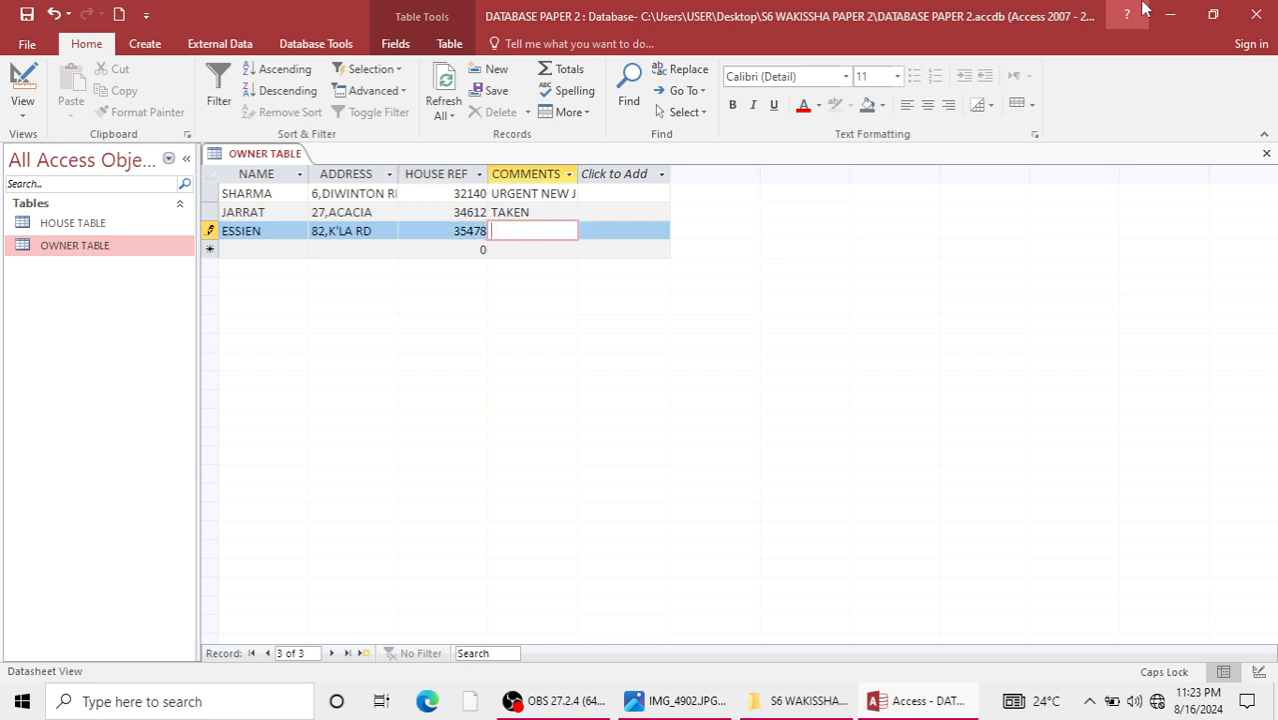
pyautogui.write('CONTRA')
pyautogui.write('CTS ')
pyautogui.write('ENDS SOON')
pyautogui.press('Down')
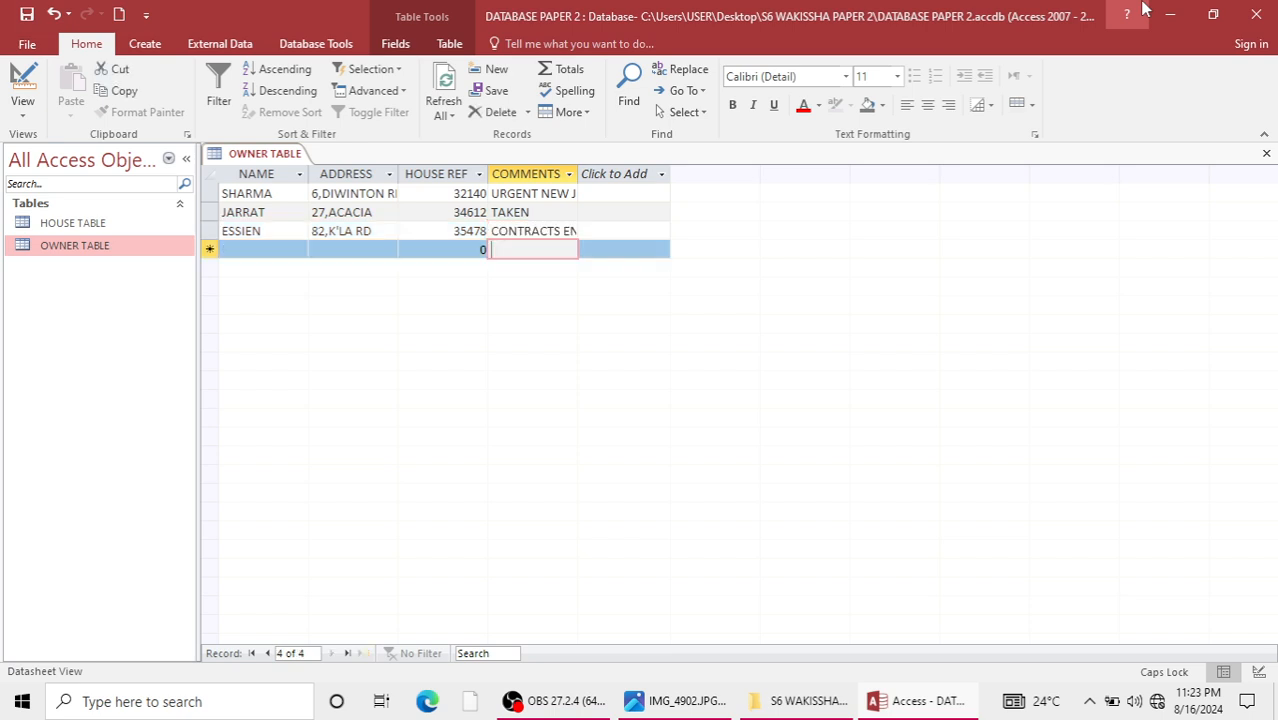
# Start the fourth owner record with the fourth listed owner's name and address.
pyautogui.press('Left')
pyautogui.press('Left')
pyautogui.press('Left')
pyautogui.press('Left')
pyautogui.press('Down')
pyautogui.press('Left')
pyautogui.press('Left')
pyautogui.press('Left')
pyautogui.press('Left')
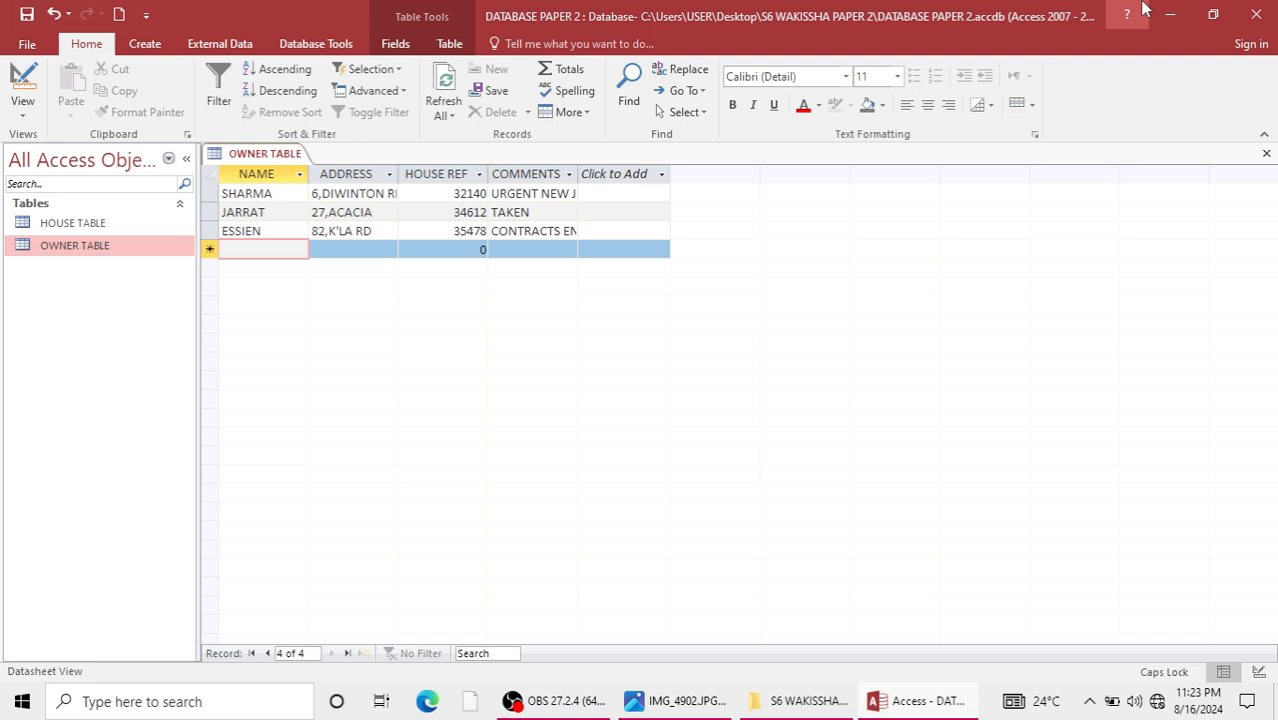
pyautogui.write('MAILER')
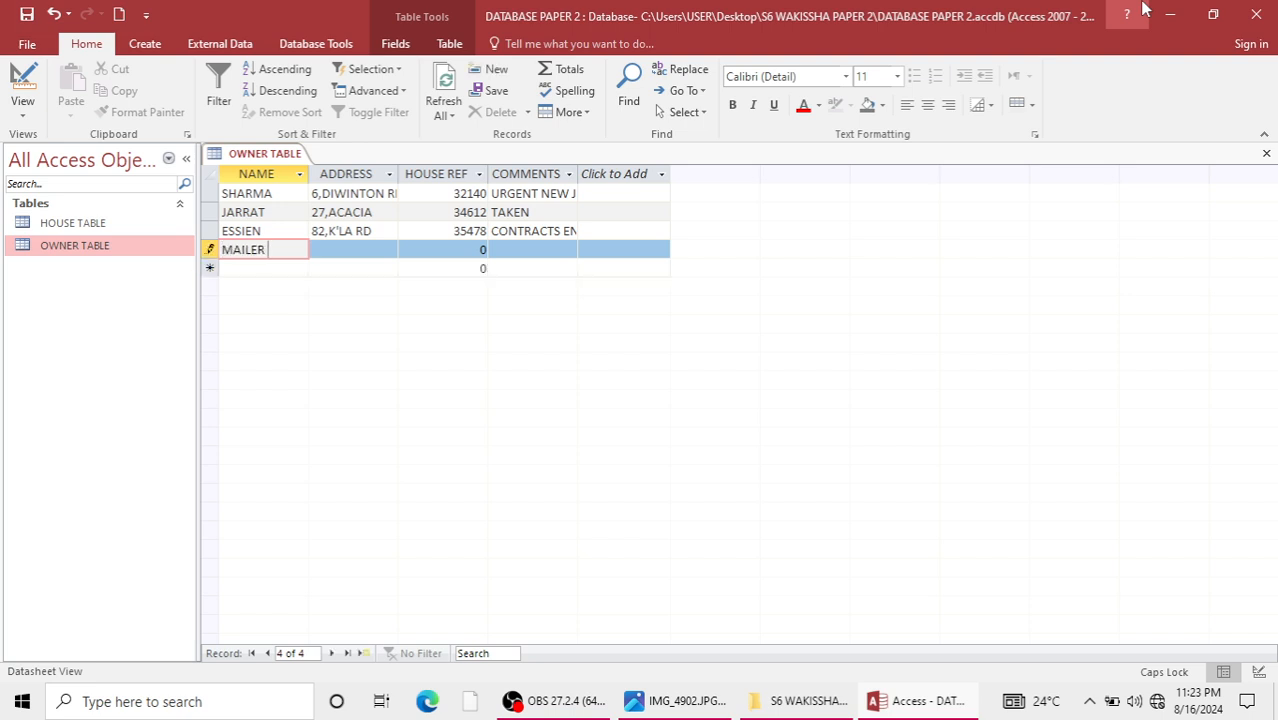
pyautogui.press('Tab')
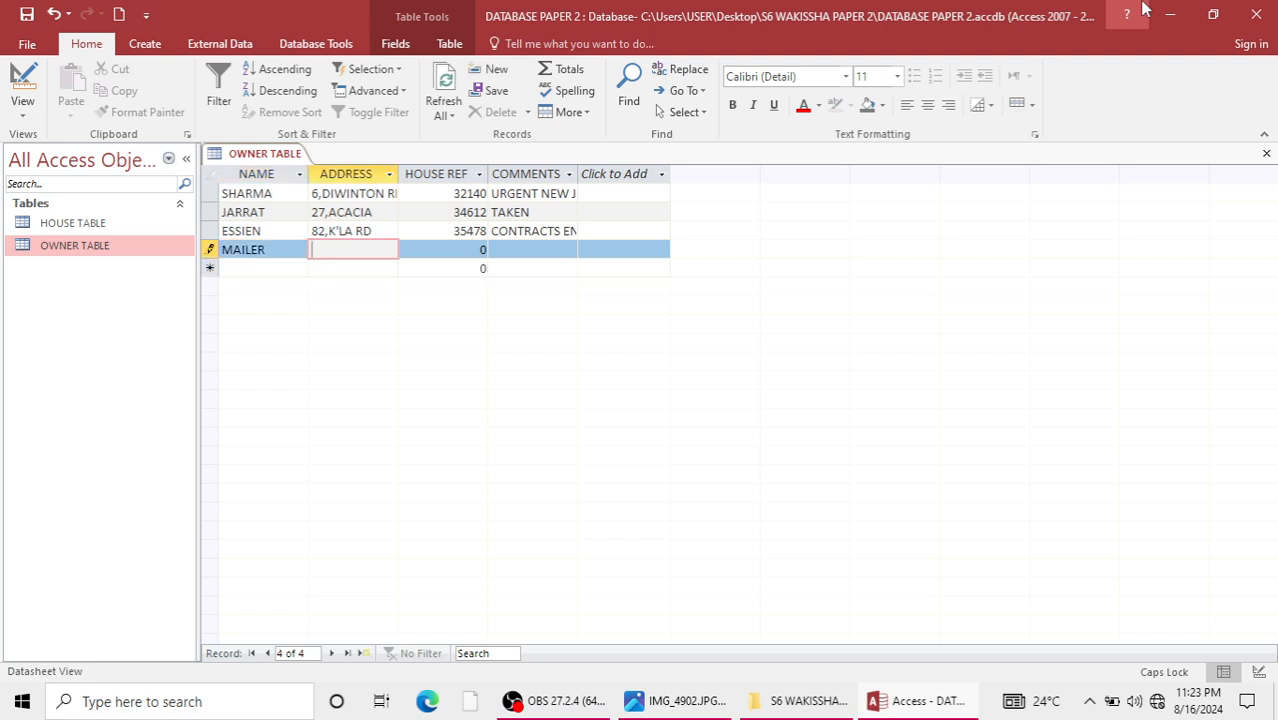
pyautogui.write('10,')
pyautogui.write('OLD')
pyautogui.write(' KAMPA,')
pyautogui.press('BackSpace')
pyautogui.write('LA')
pyautogui.press('Tab')
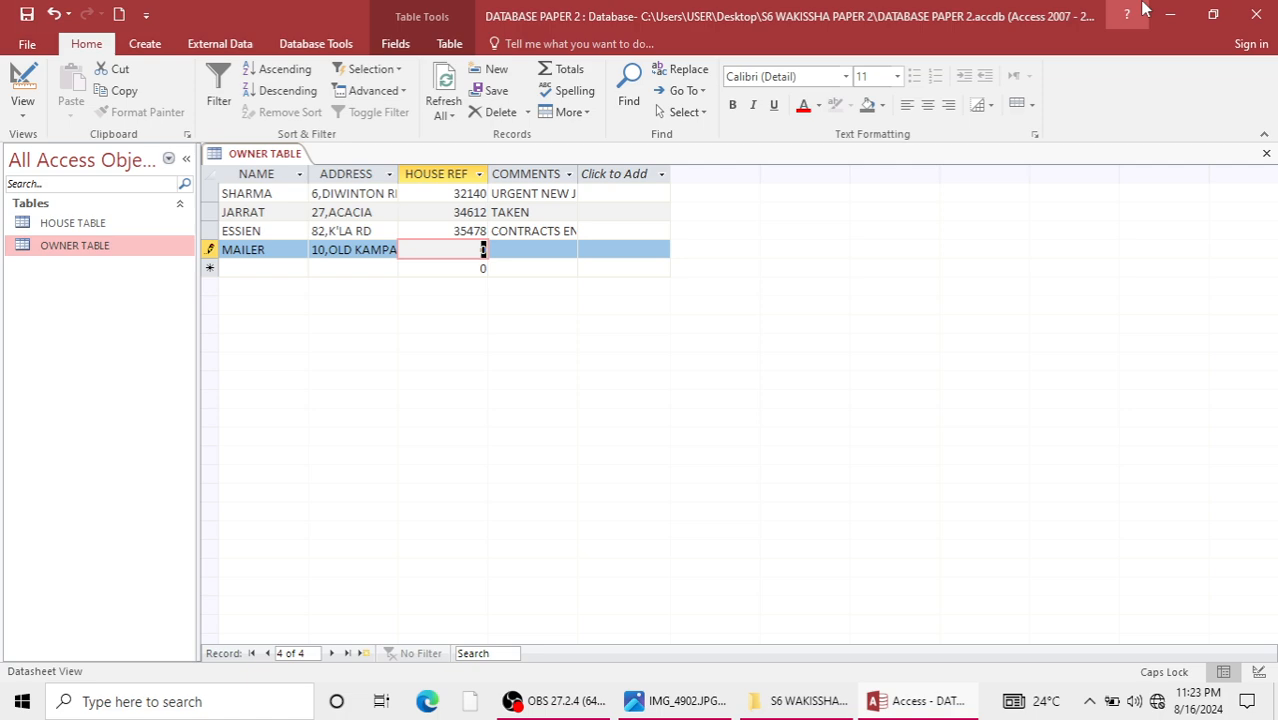
# Complete the fourth owner record with house reference 36725 and the comment SOLD.
pyautogui.write('36')
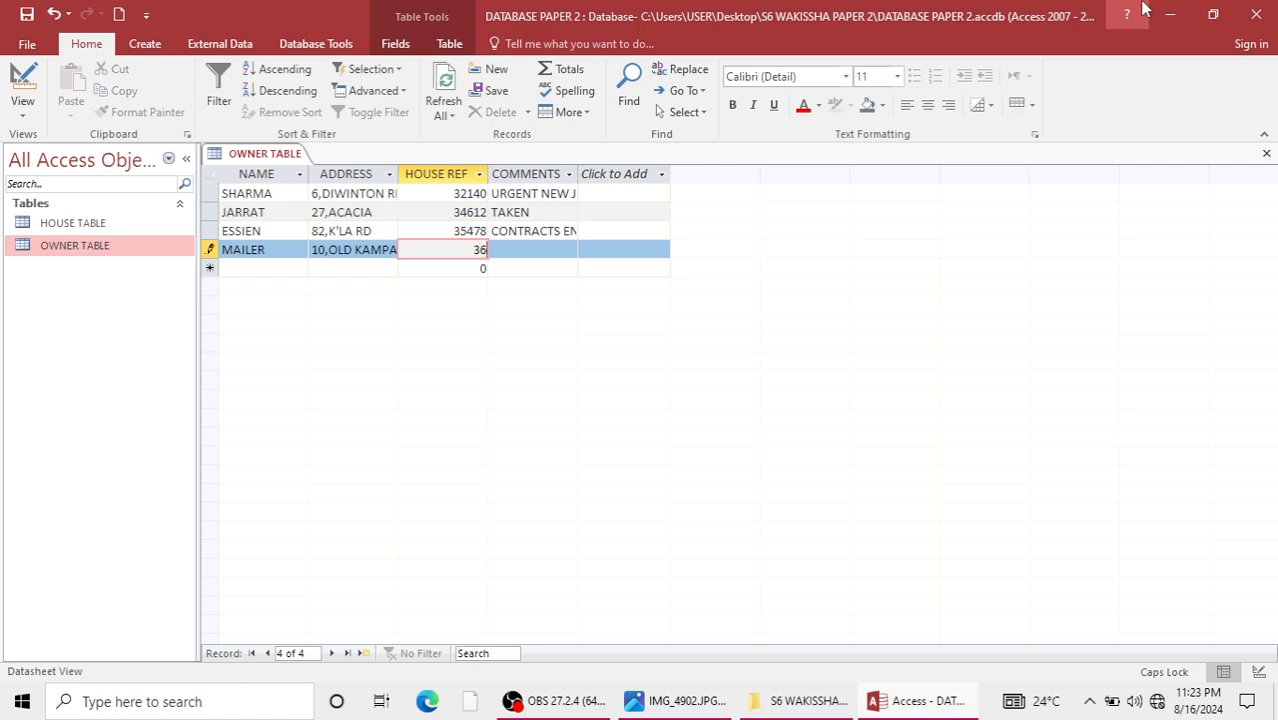
pyautogui.write('725')
pyautogui.press('Tab')
pyautogui.write('SOLD')
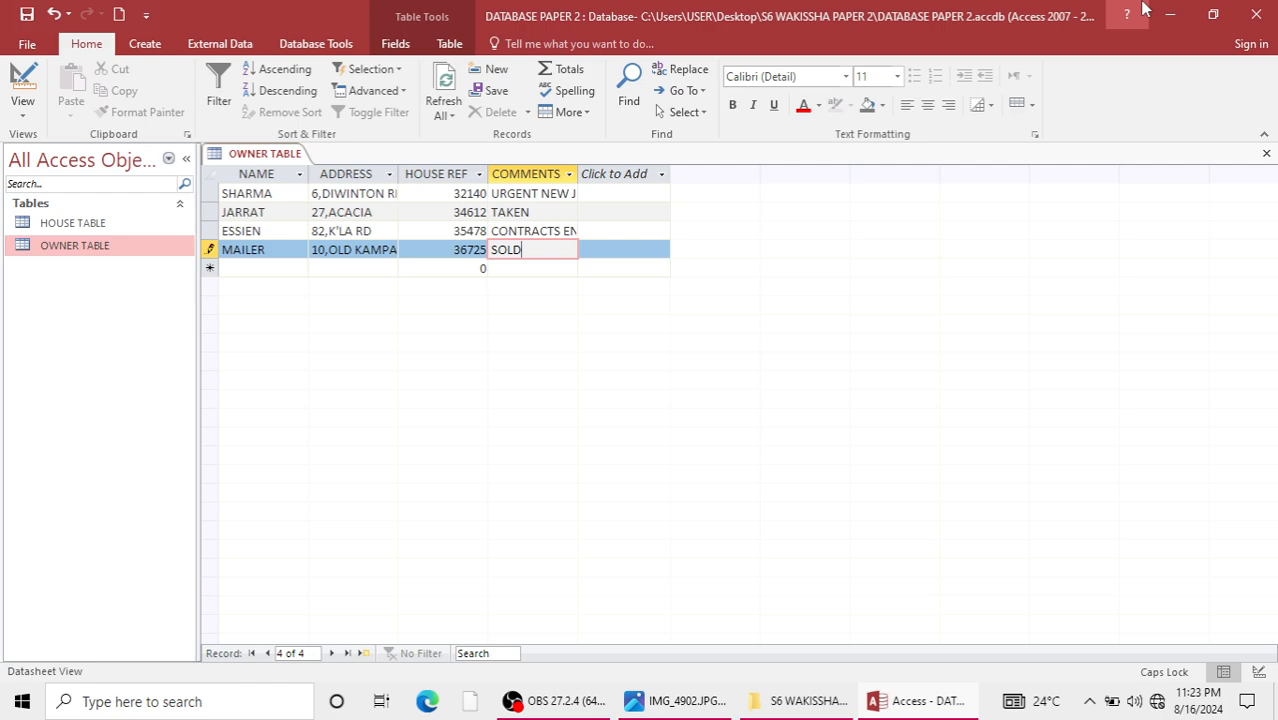
pyautogui.press('Left')
pyautogui.press('Left')
pyautogui.press('Left')
pyautogui.press('Left')
pyautogui.press('Left')
pyautogui.press('Left')
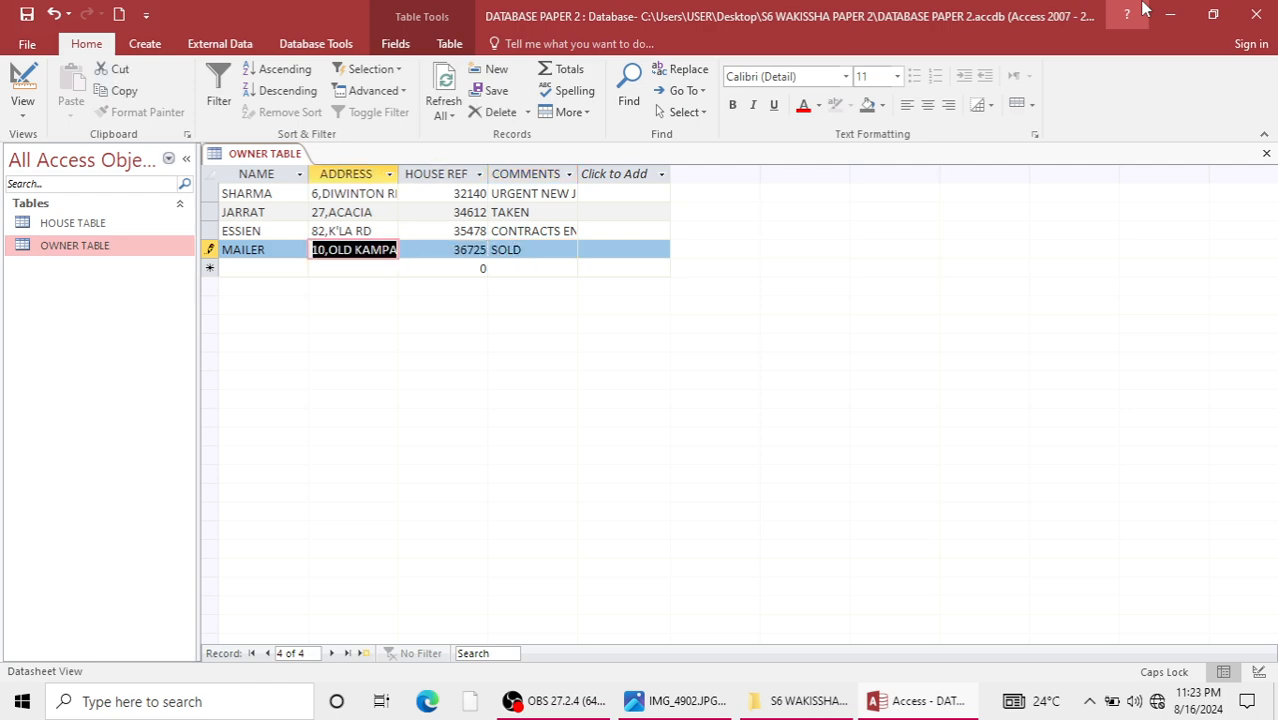
pyautogui.press('Down')
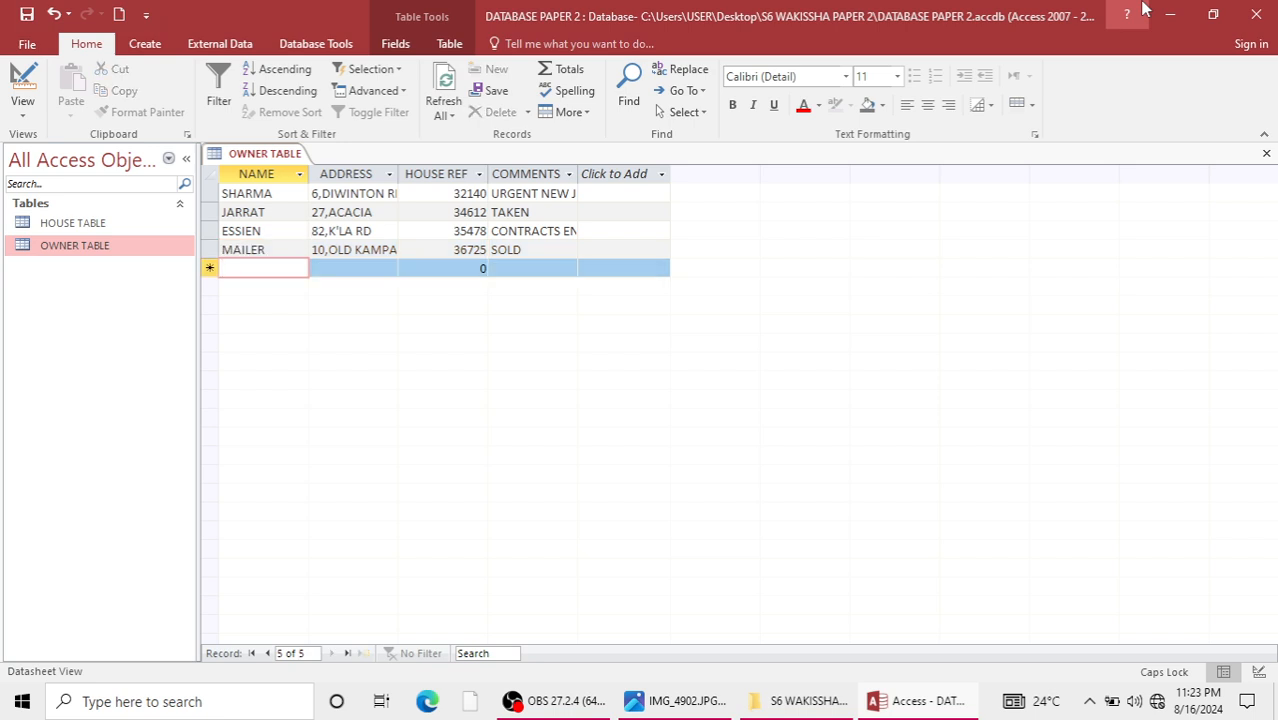
# Start the fifth owner record with the fifth listed owner's name and address.
pyautogui.write('WATER')
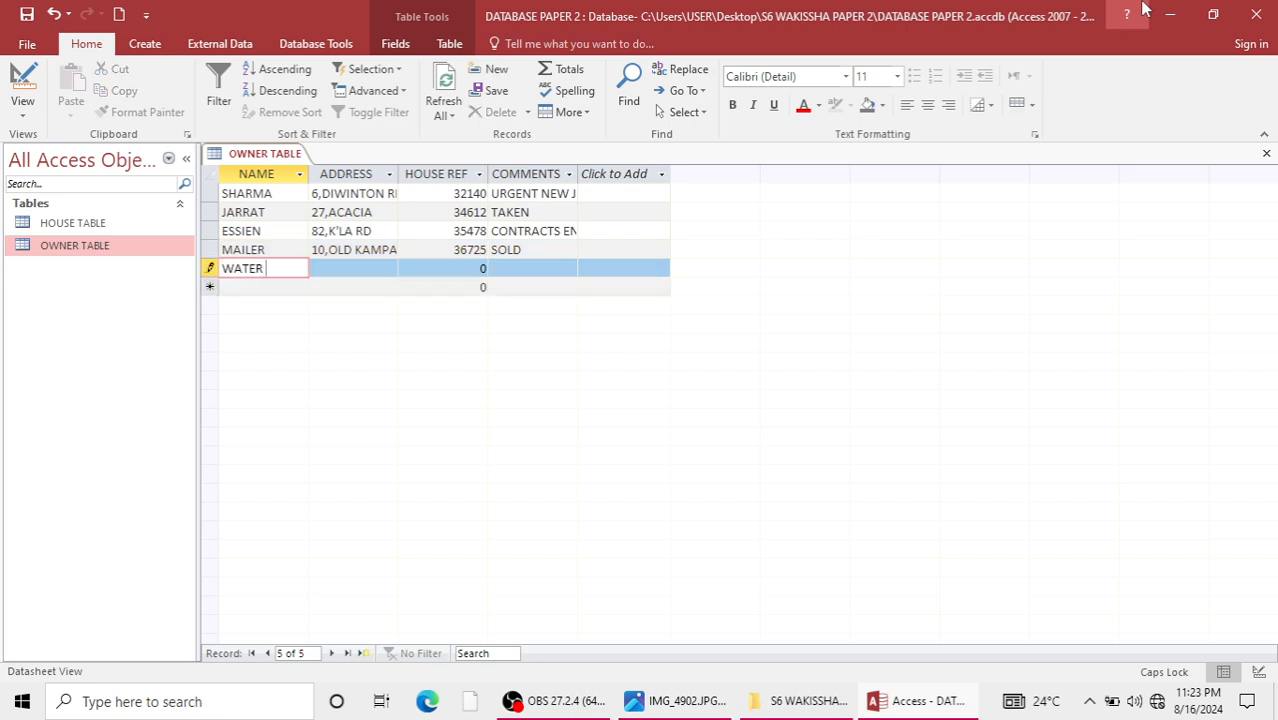
pyautogui.press('Tab')
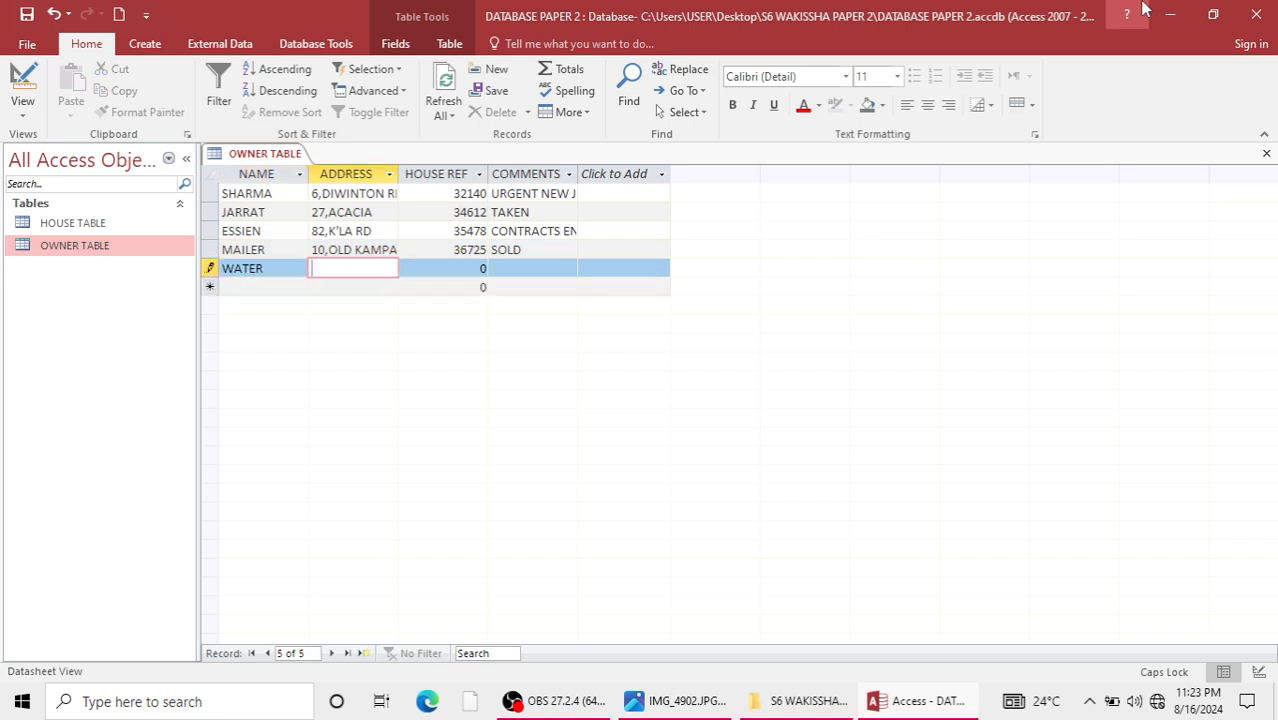
pyautogui.write('50')
pyautogui.write(' MOYO')
pyautogui.write(' CLOSE')
pyautogui.press('Tab')
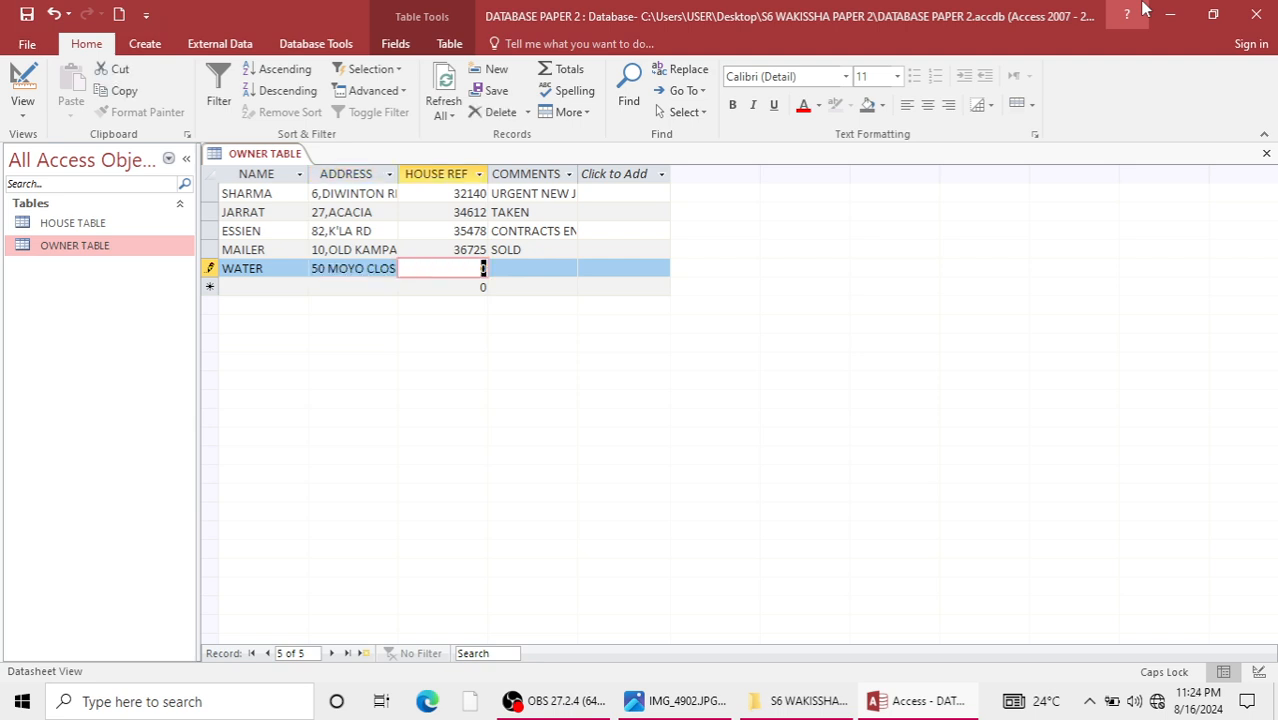
# Complete the fifth owner record with house reference 37895 and the comment QUICK SALE REQUIRED.
pyautogui.write('37895')
pyautogui.press('Tab')
pyautogui.write('QU')
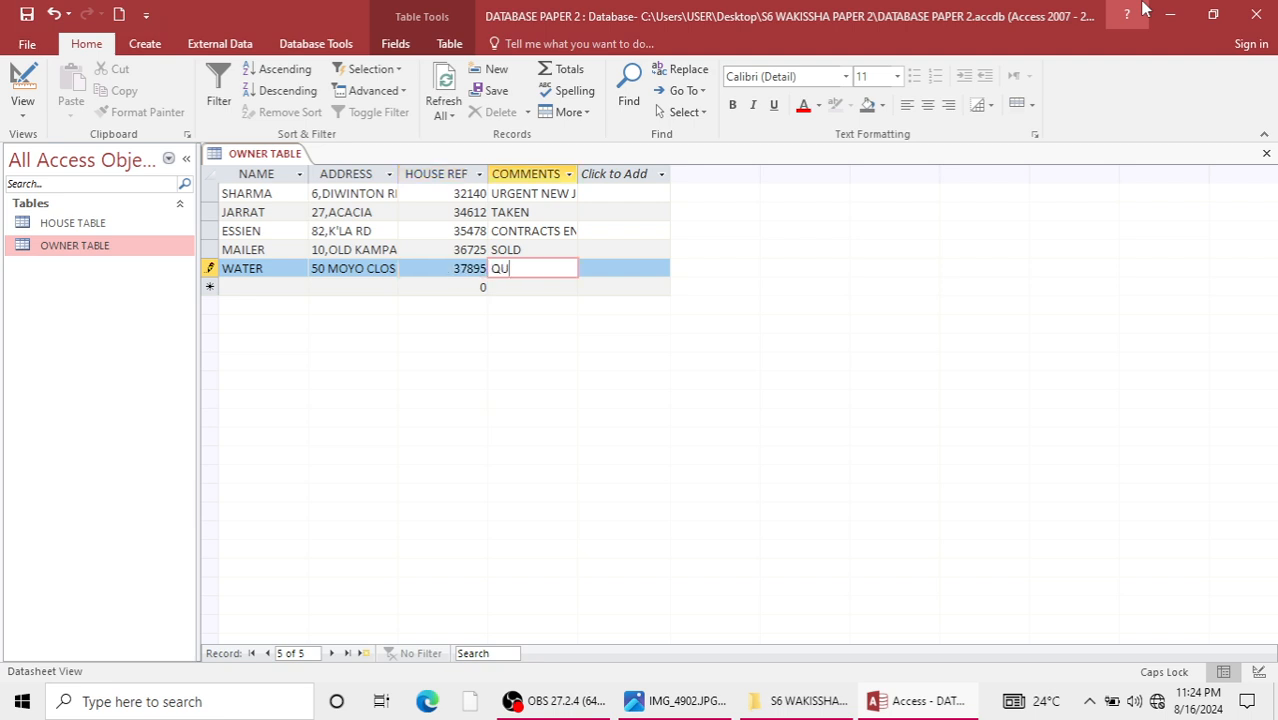
pyautogui.write('ICK SALE REQUIRED')
pyautogui.press('Tab')
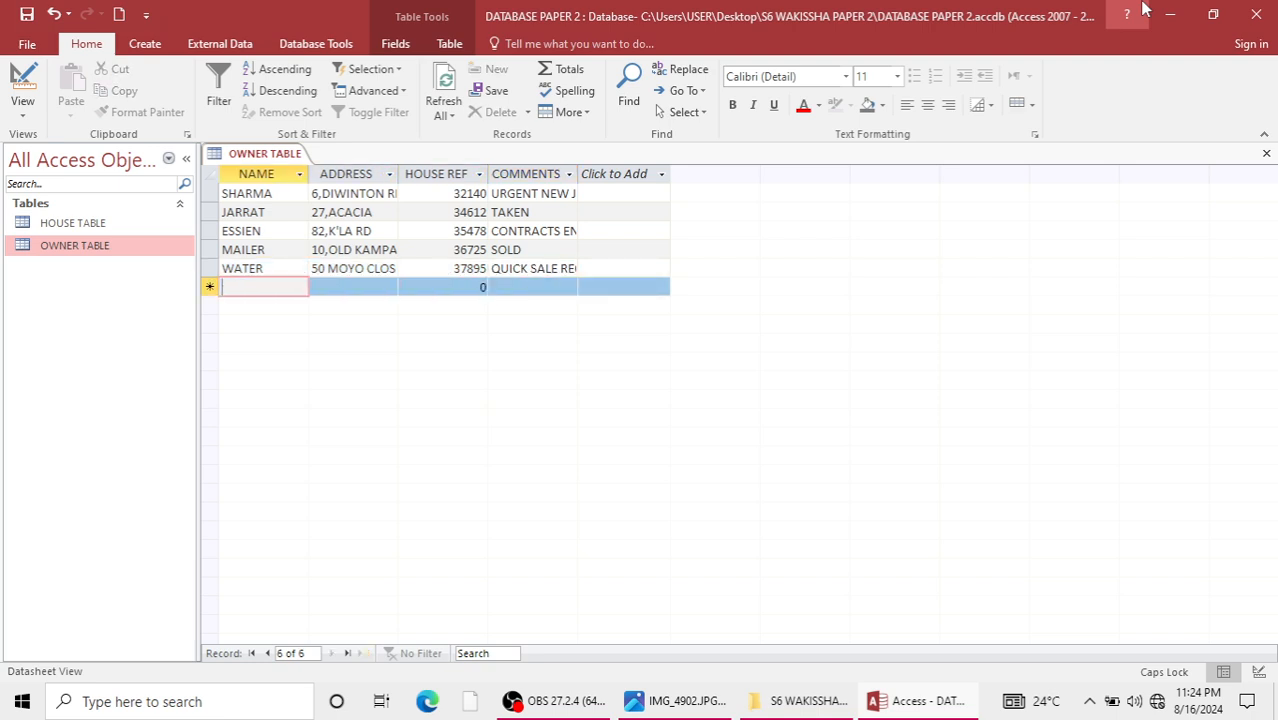
# Start the sixth owner record with the sixth listed owner's name and address.
pyautogui.write('HENRY')
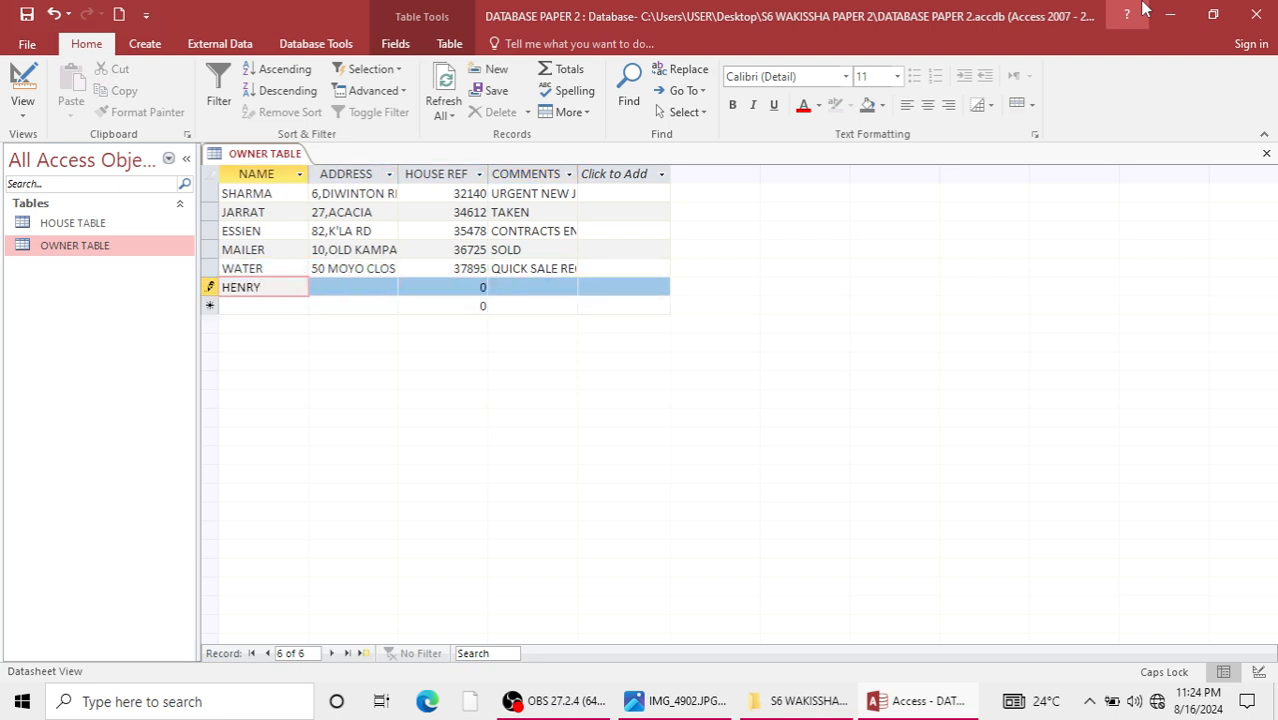
pyautogui.press('Tab')
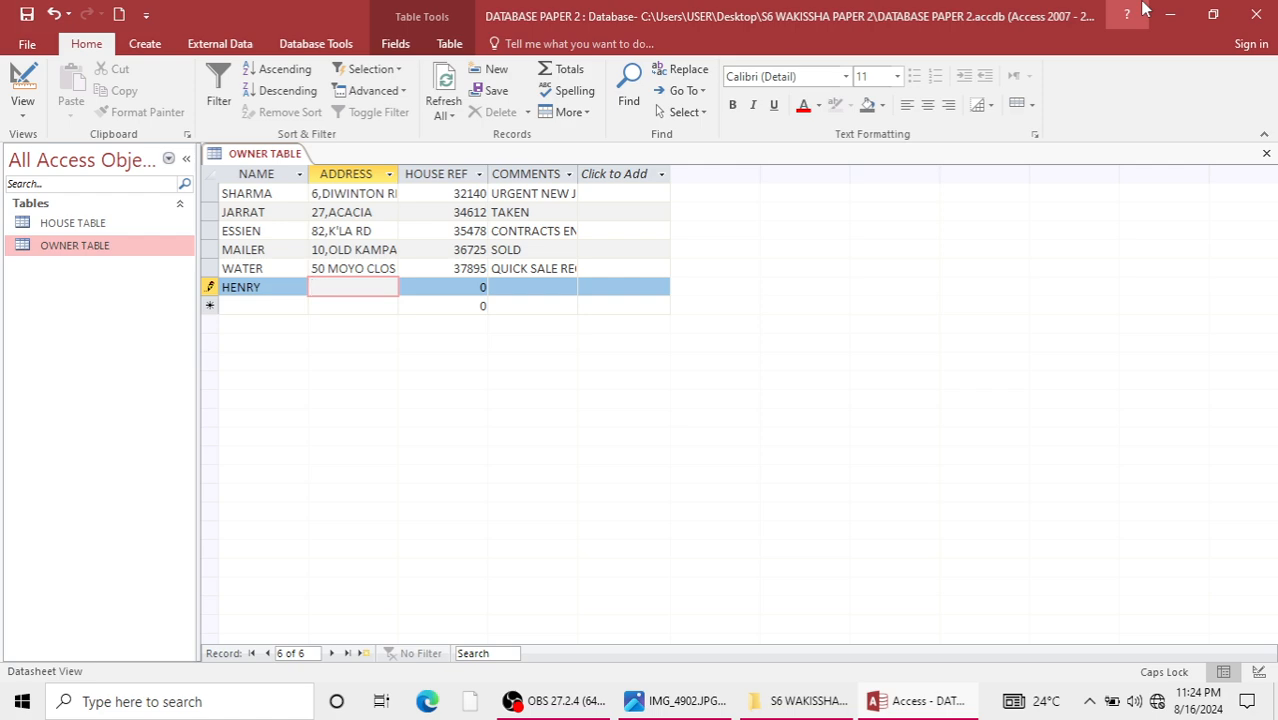
pyautogui.write('90')
pyautogui.write(', J')
pyautogui.write('INJA')
pyautogui.write(' ROAD')
pyautogui.press('Tab')
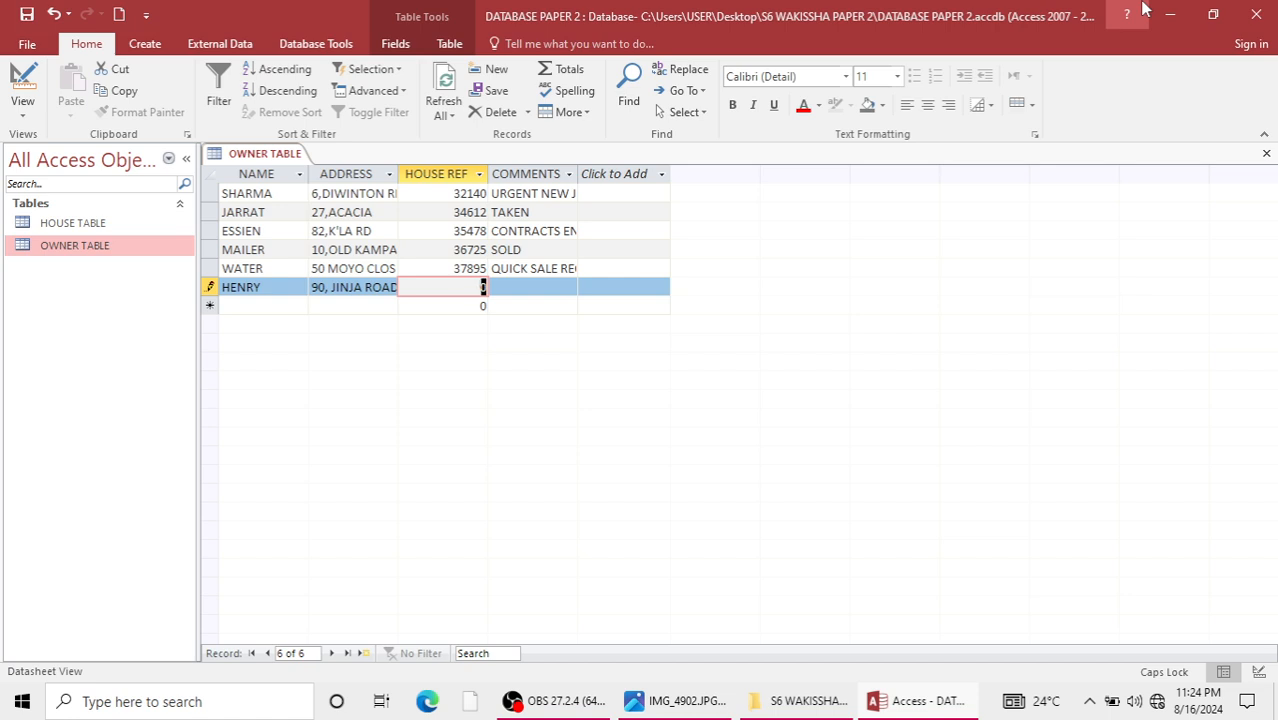
# Complete the sixth owner record with house reference 37896 and the comment URGENT NEW JOB, and close the owner table.
pyautogui.write('378')
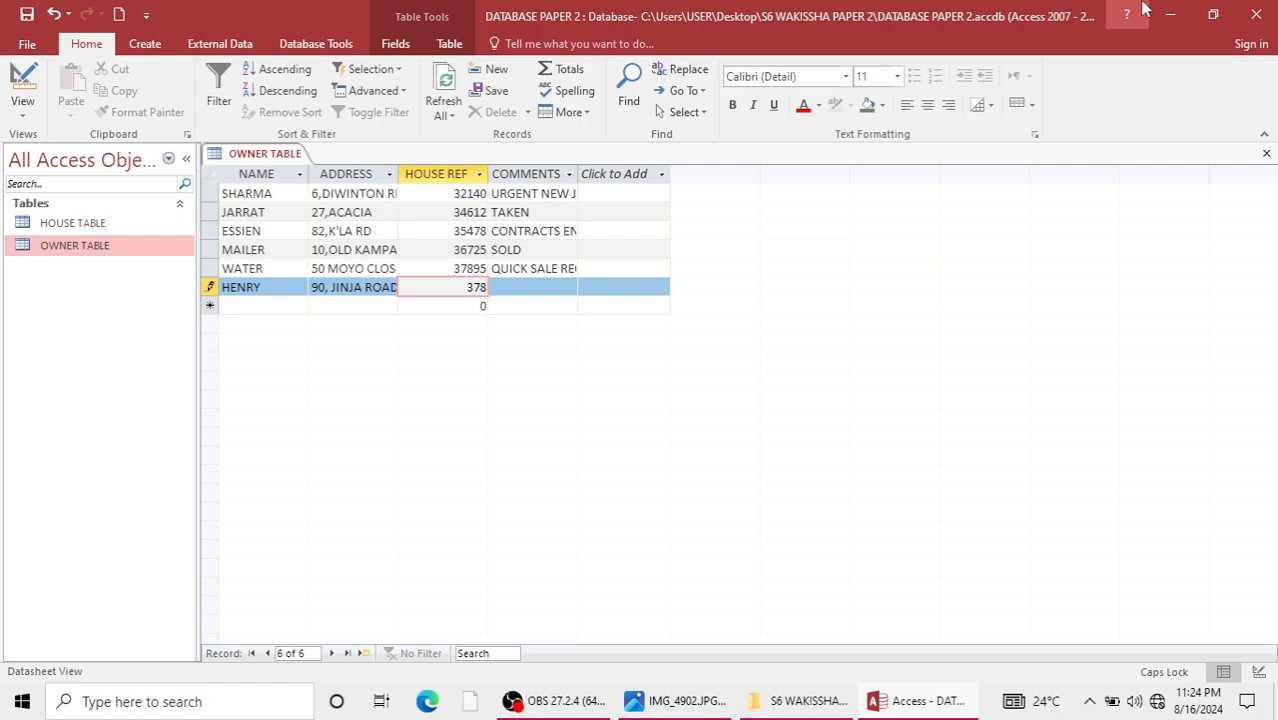
pyautogui.write('96')
pyautogui.press('Tab')
pyautogui.write('U')
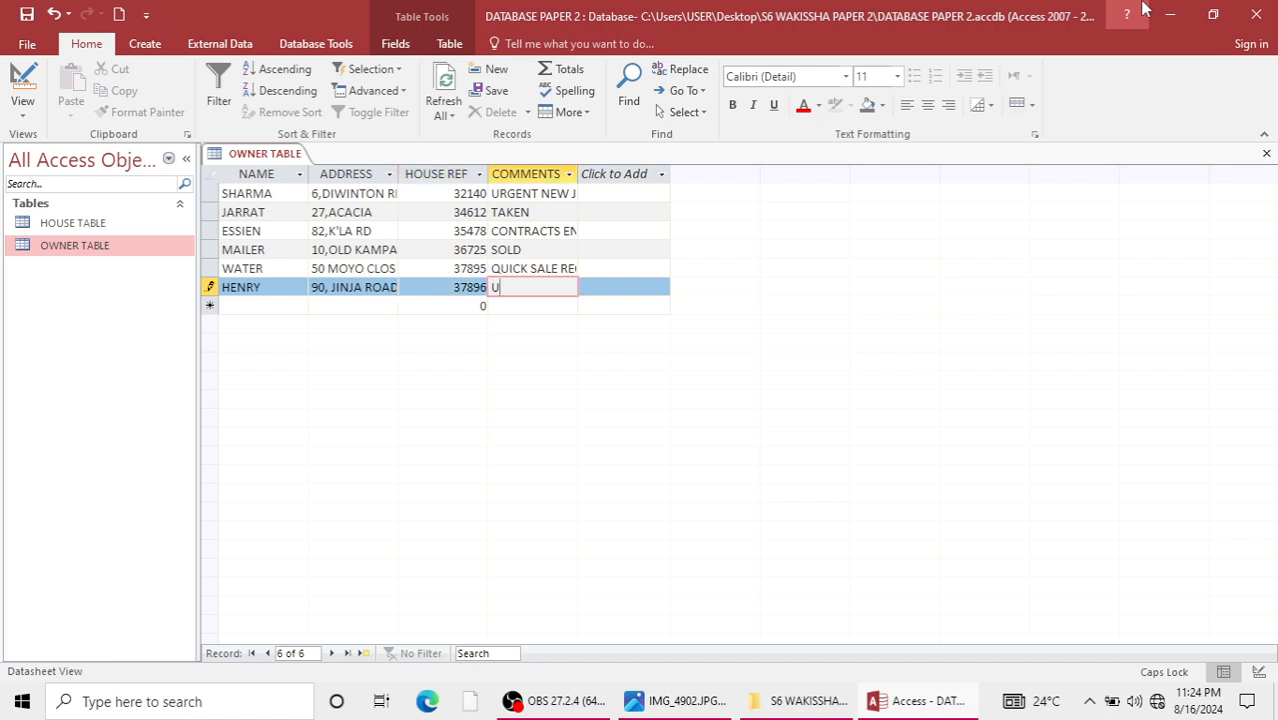
pyautogui.write('RGENT NEW JOB')
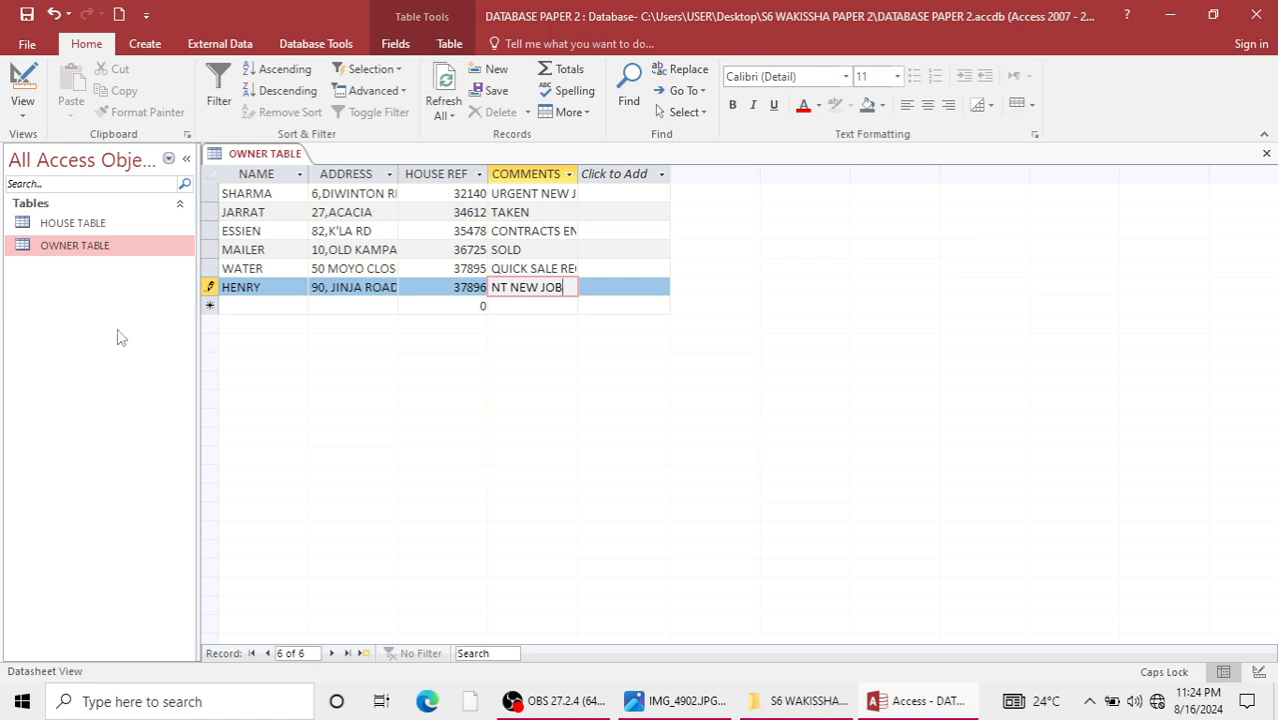
pyautogui.click(440, 173)
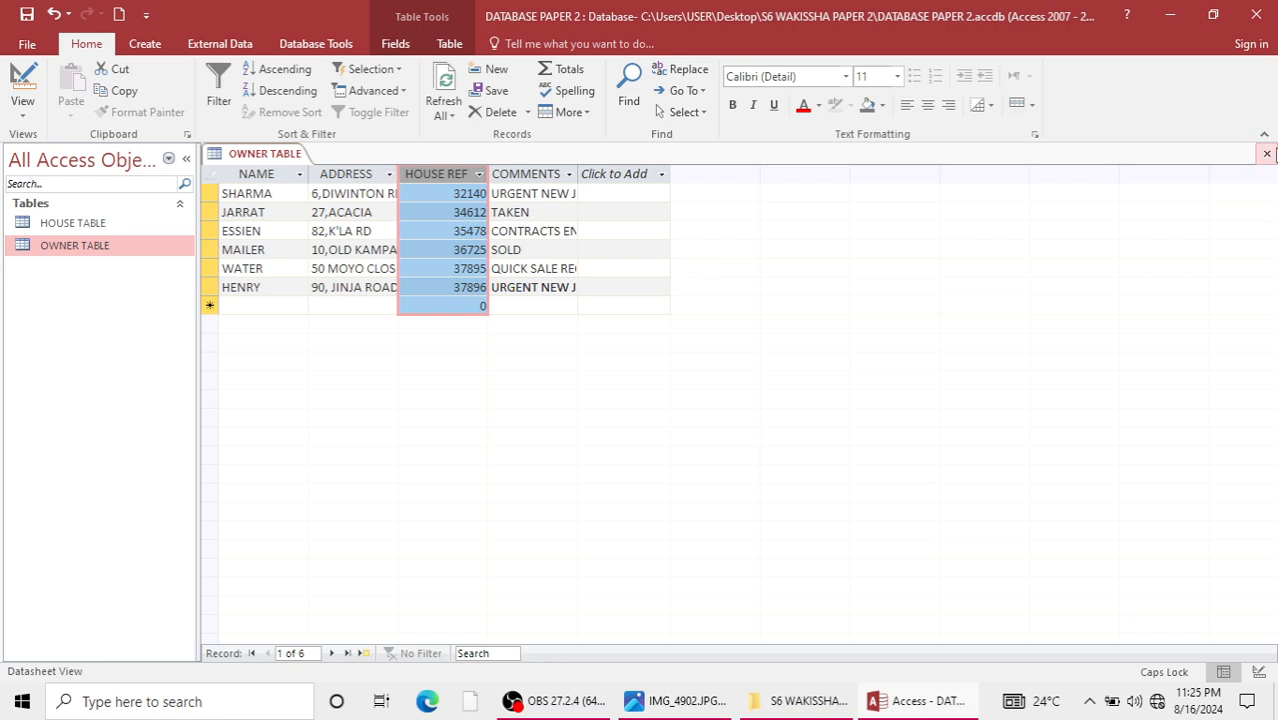
pyautogui.click(1266, 153)
# Check the exam tasks, create a blank form in design view, and list the HOUSE TABLE fields available for it.
pyautogui.click(697, 700)
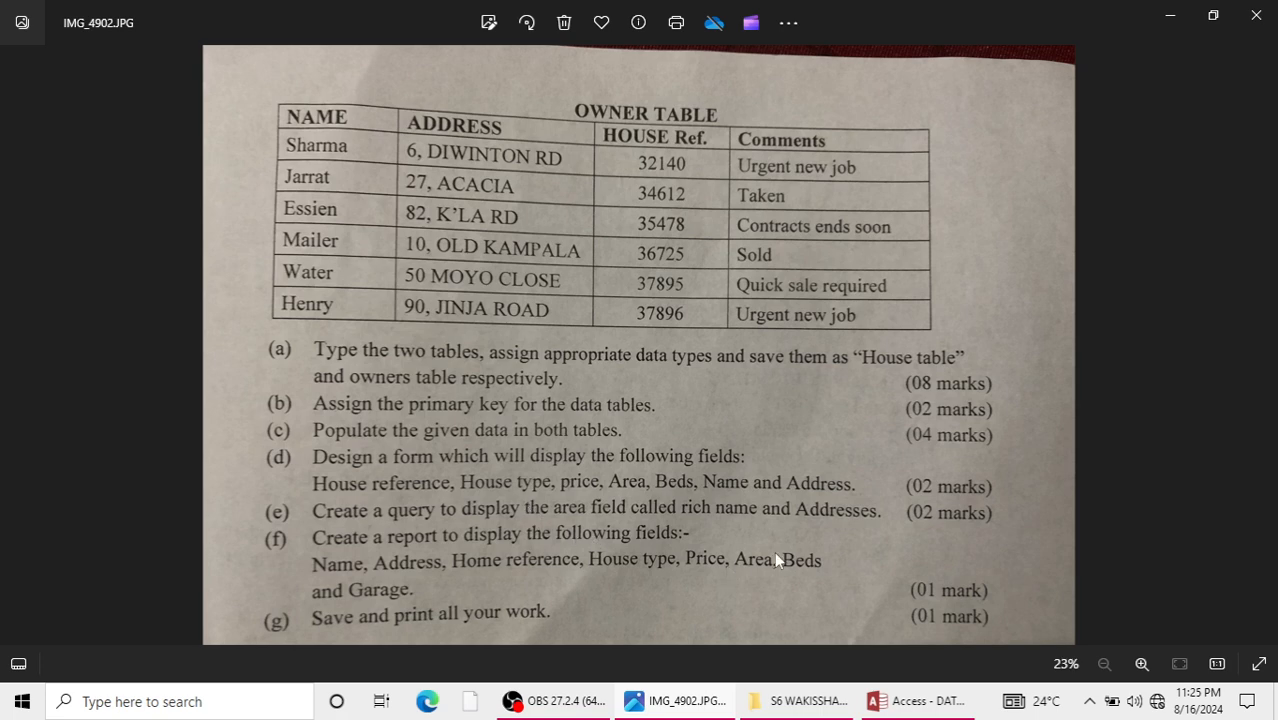
pyautogui.click(1170, 18)
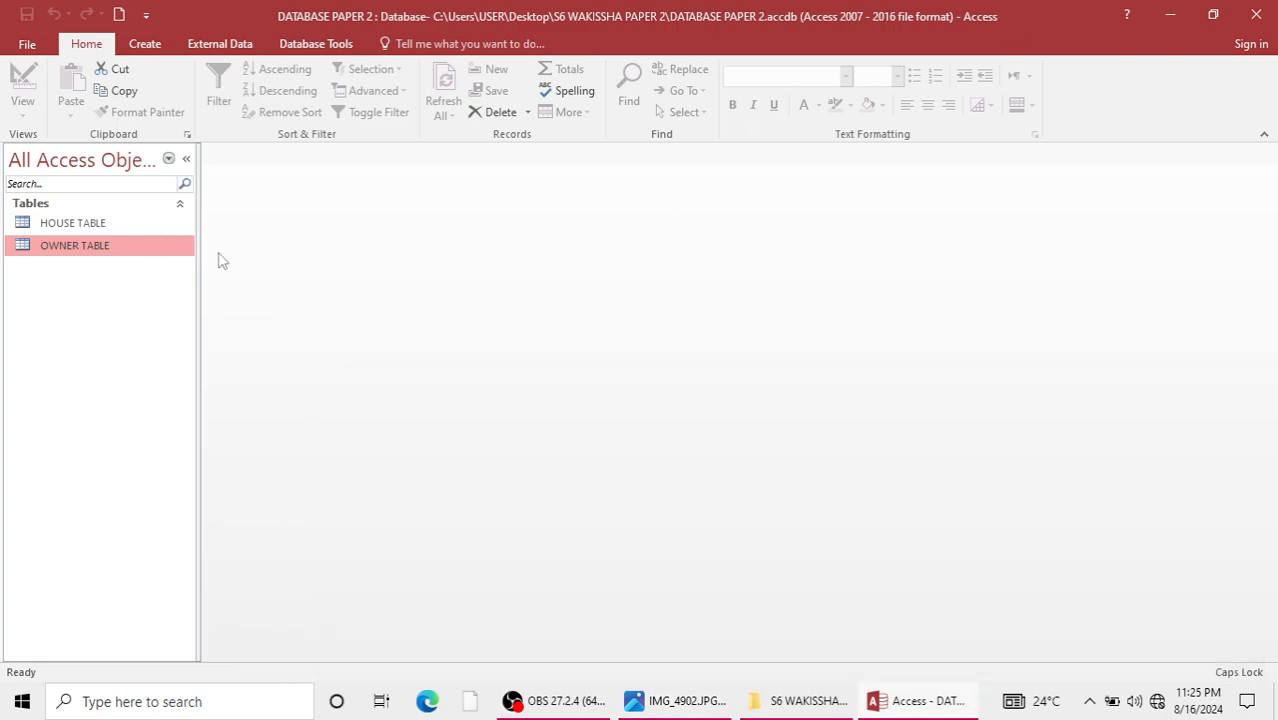
pyautogui.click(145, 43)
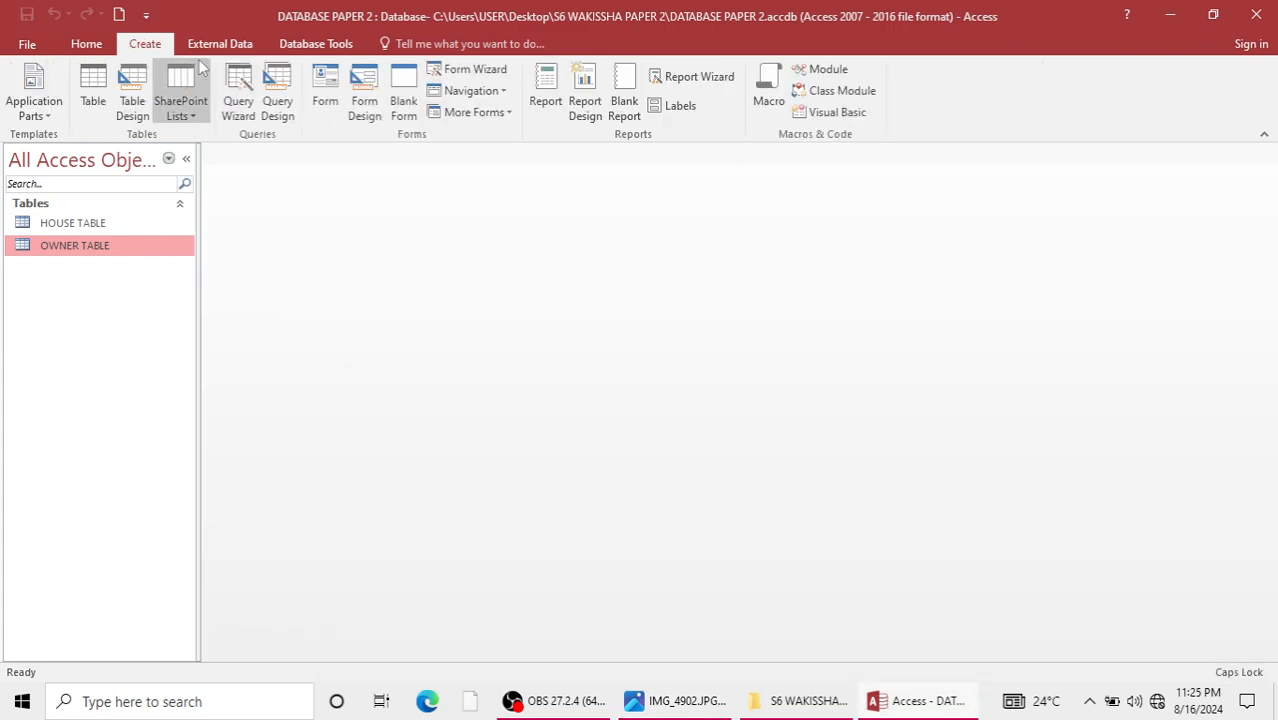
pyautogui.click(363, 97)
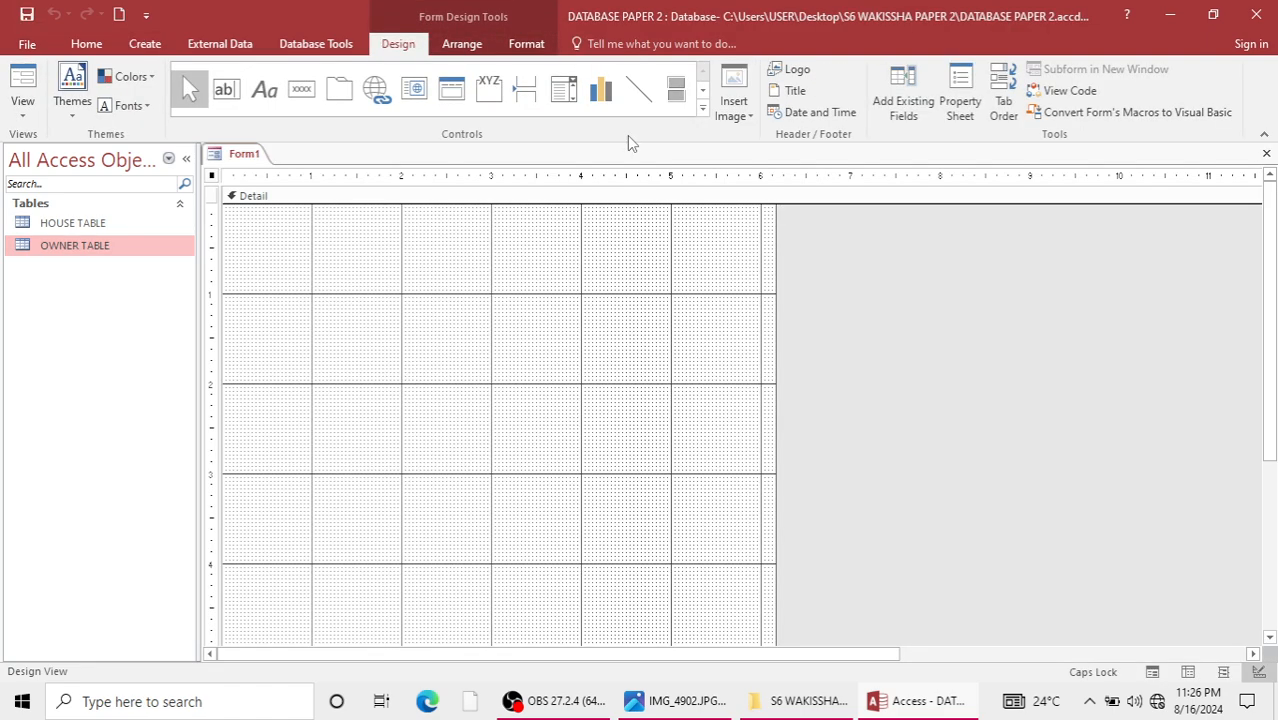
pyautogui.click(903, 95)
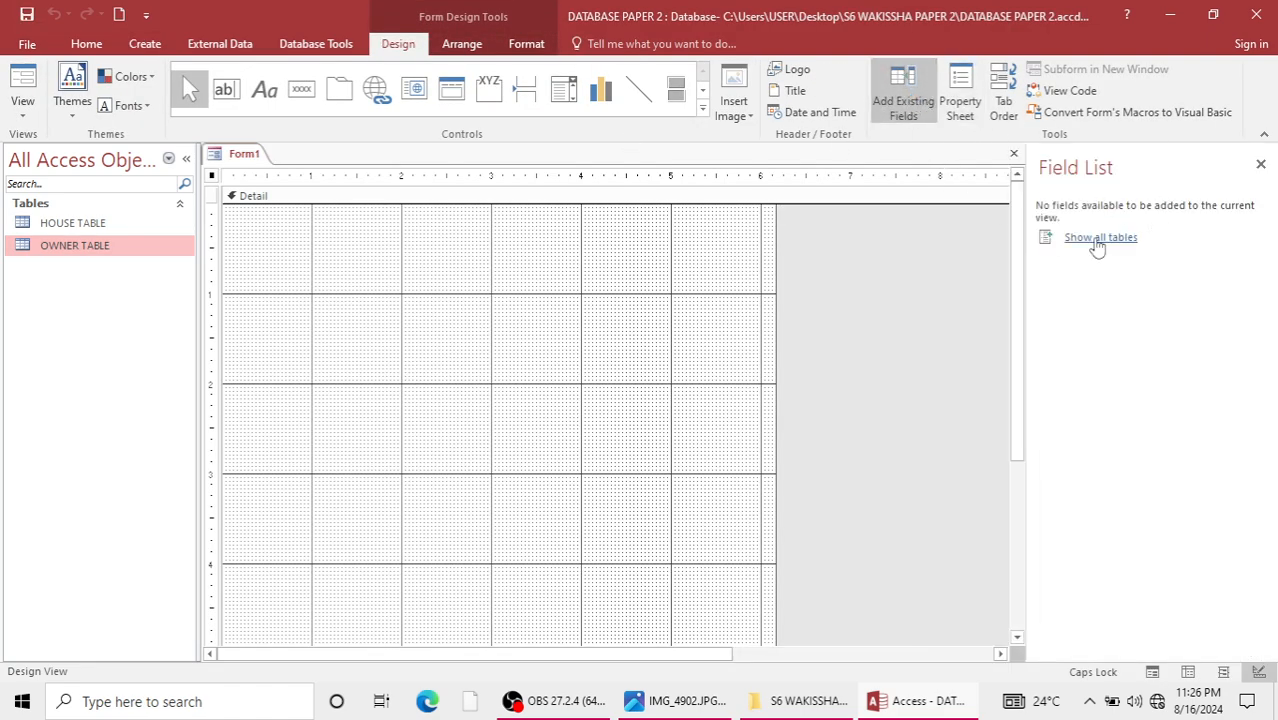
pyautogui.click(1092, 240)
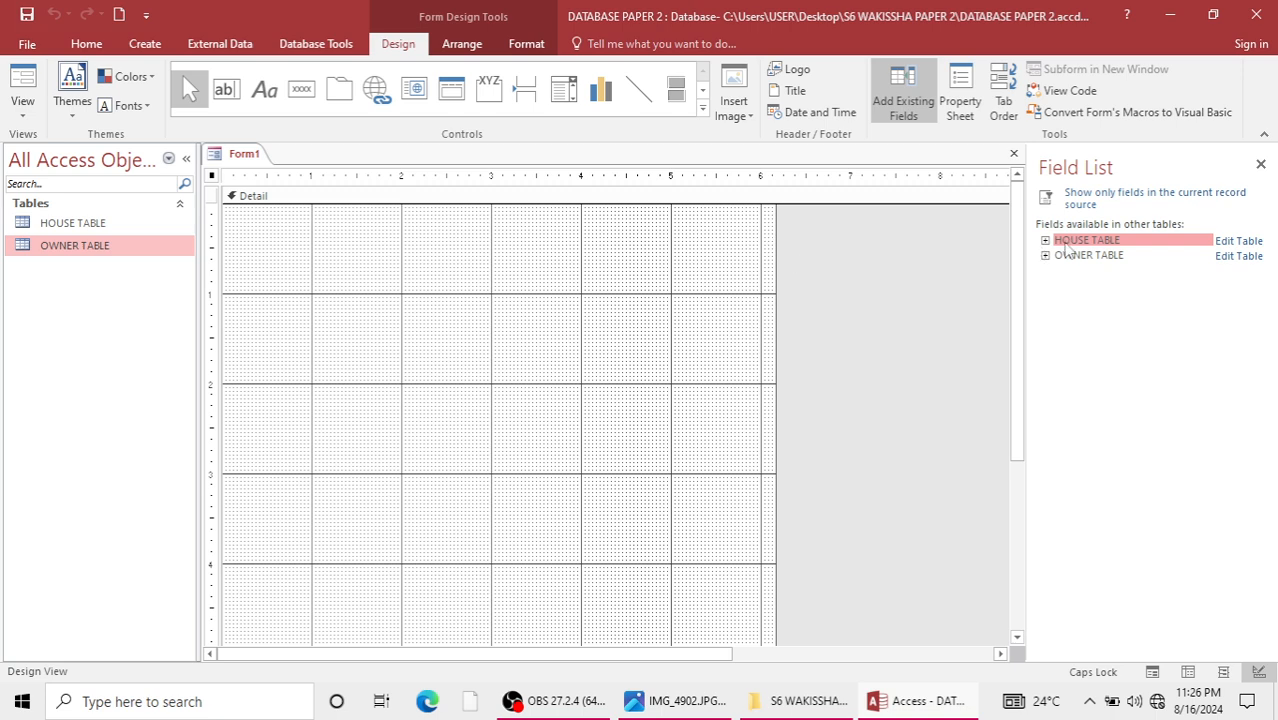
pyautogui.click(1072, 244)
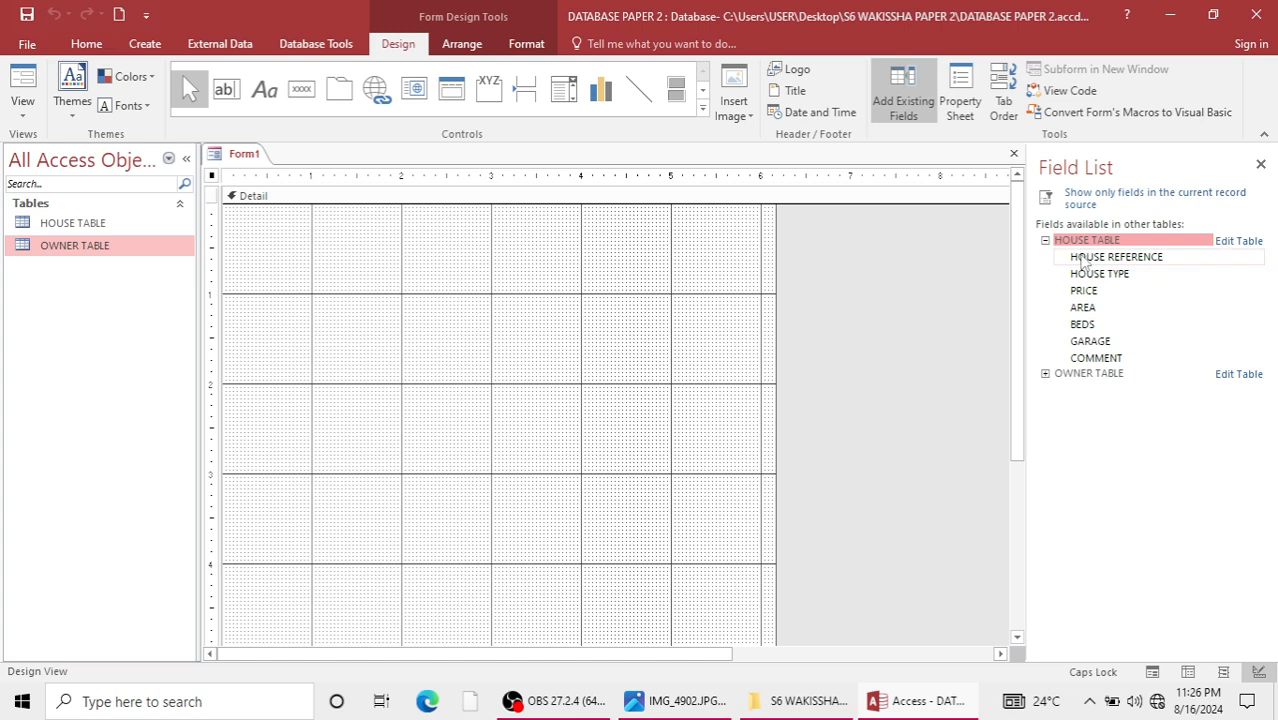
# Add the HOUSE REFERENCE, HOUSE TYPE, PRICE, AREA and BEDS fields from HOUSE TABLE to the form.
pyautogui.doubleClick(1083, 258)
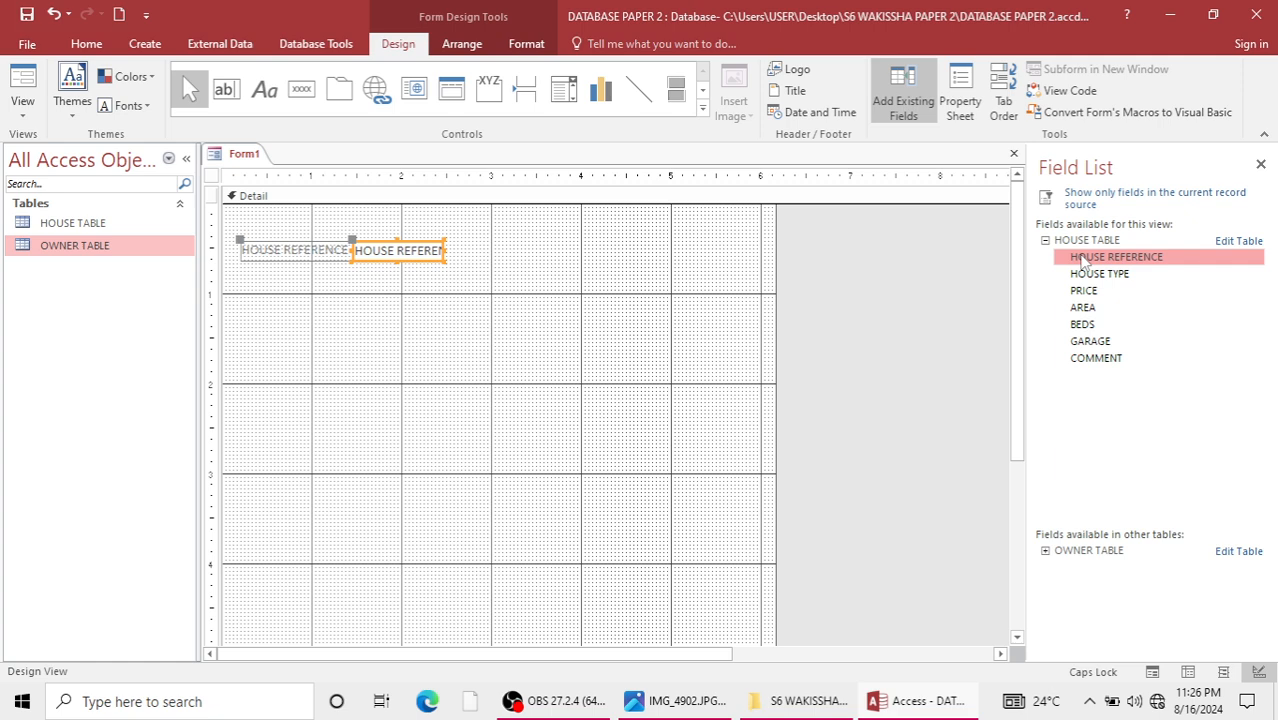
pyautogui.doubleClick(1076, 273)
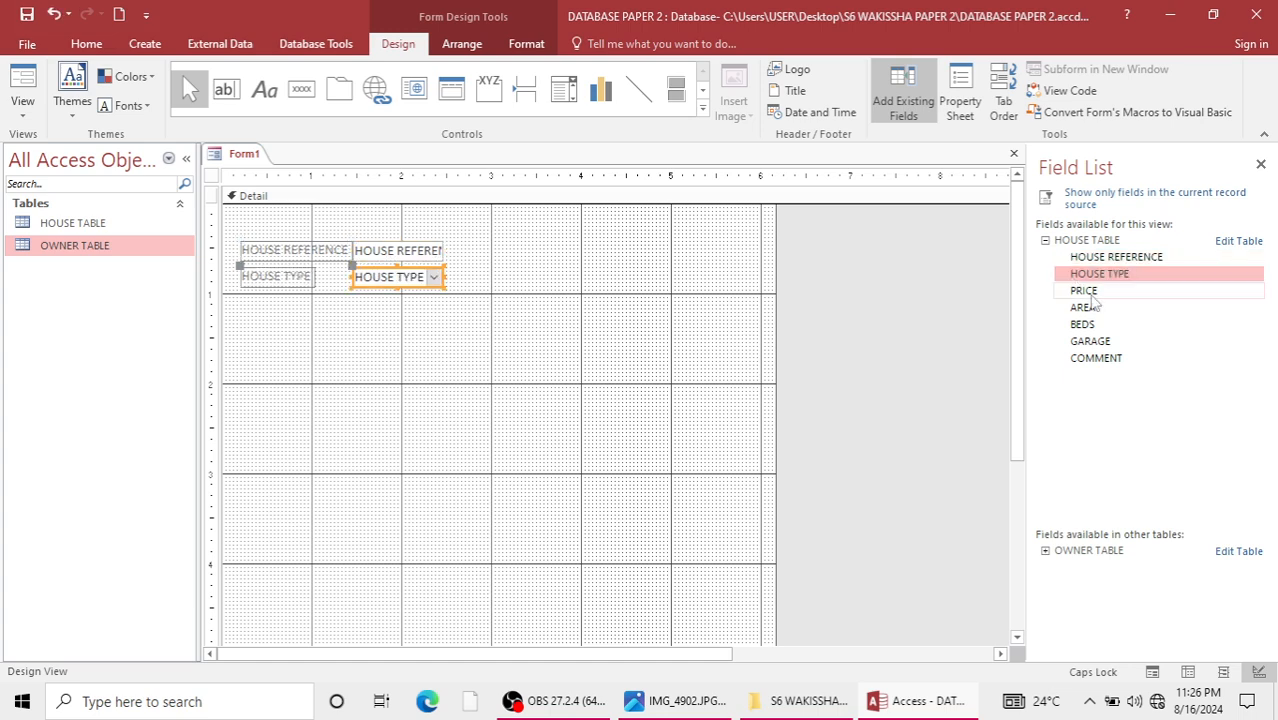
pyautogui.doubleClick(1085, 290)
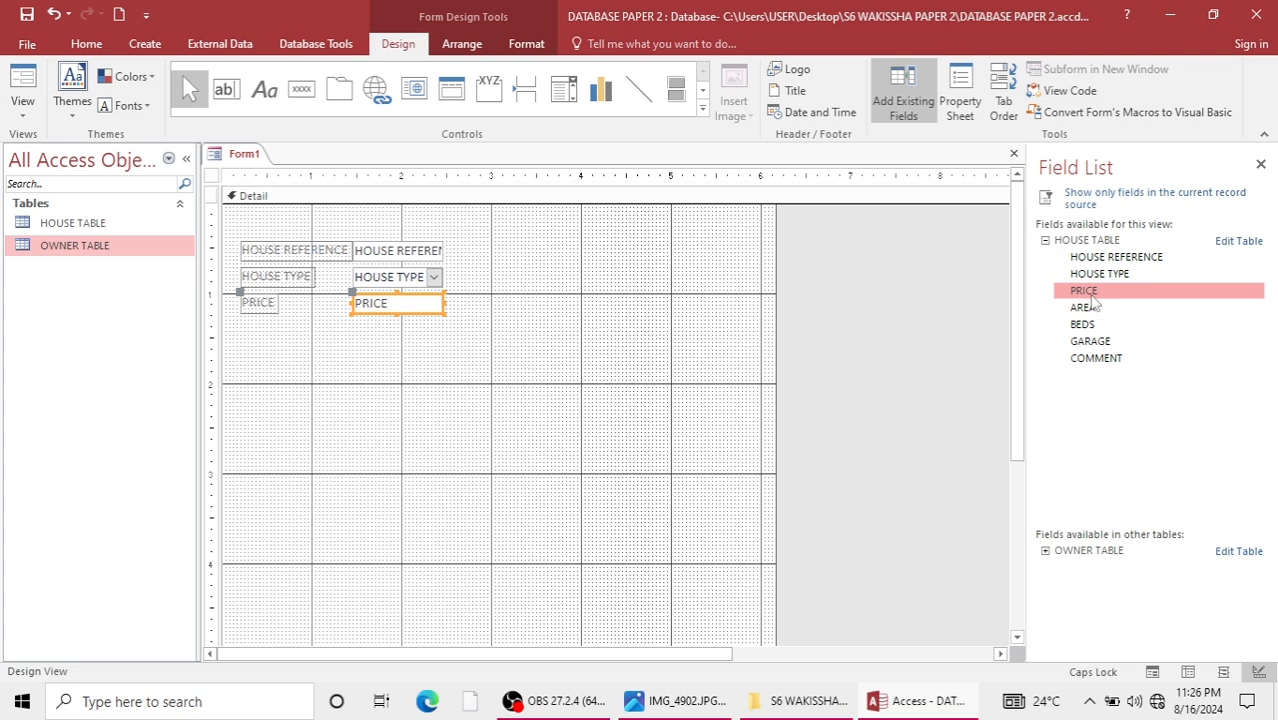
pyautogui.doubleClick(1090, 308)
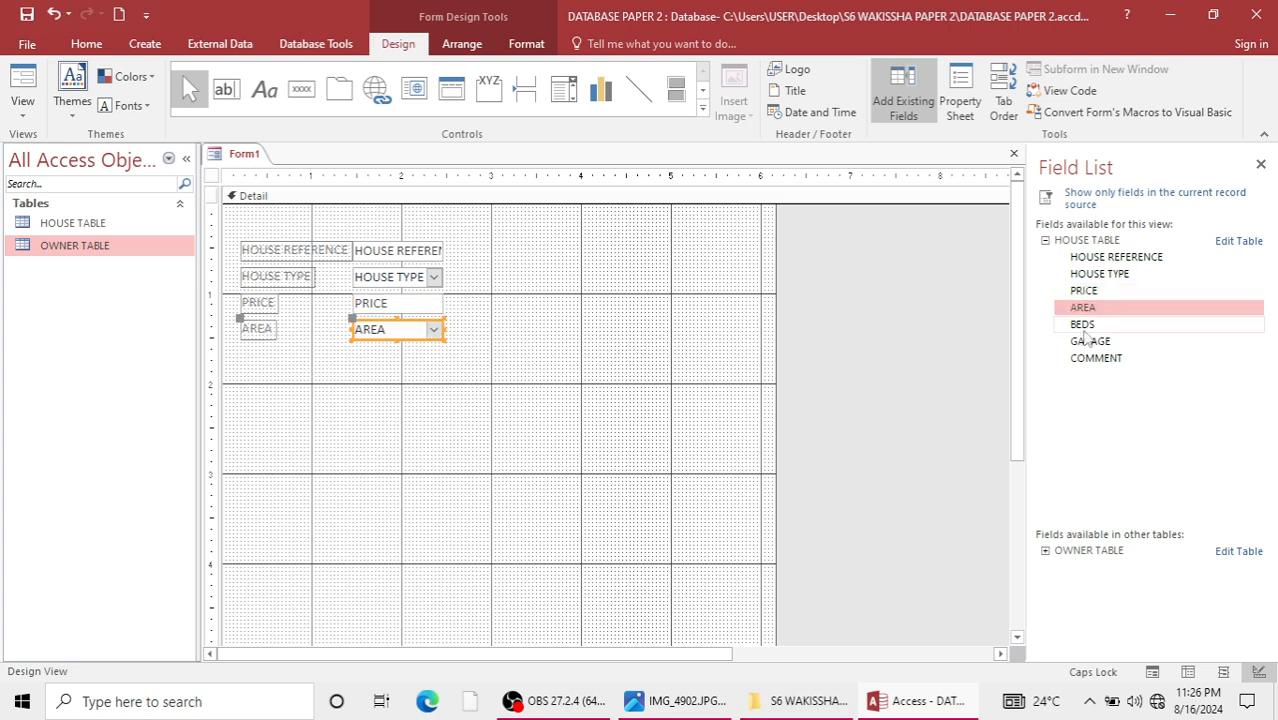
pyautogui.doubleClick(1088, 326)
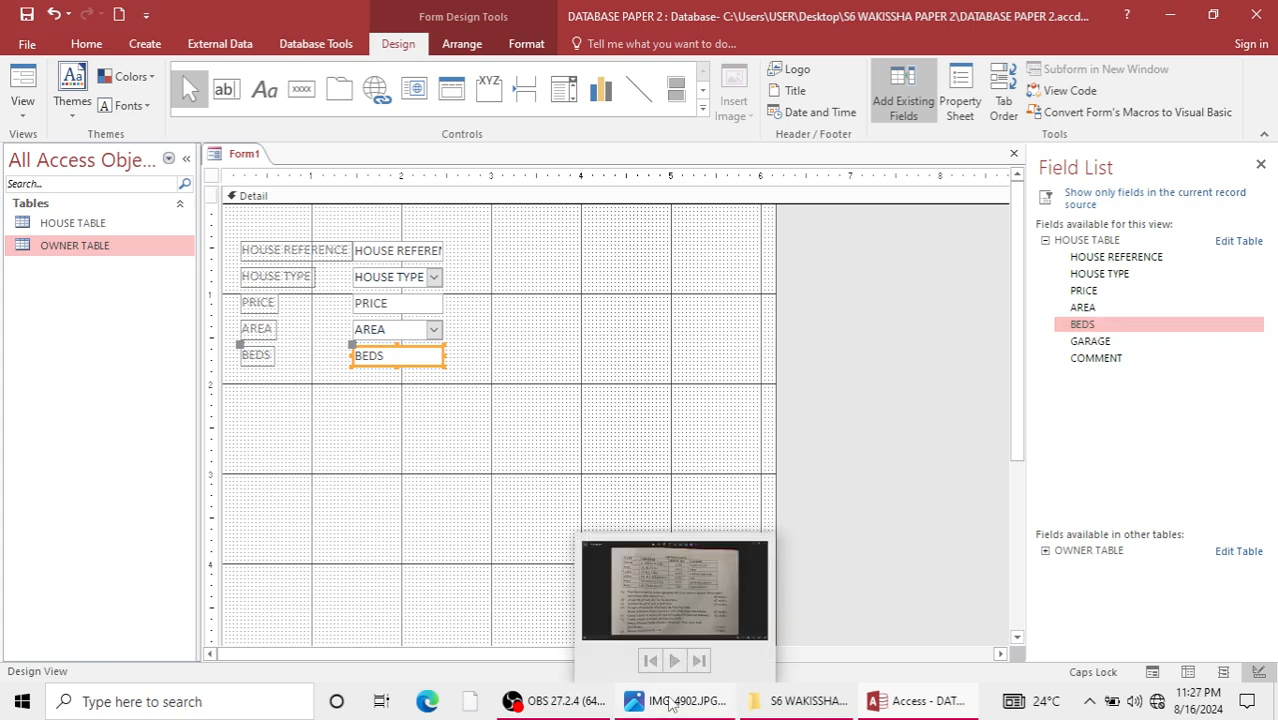
# Check the exam's list of required form fields and list the fields of OWNER TABLE.
pyautogui.click(706, 595)
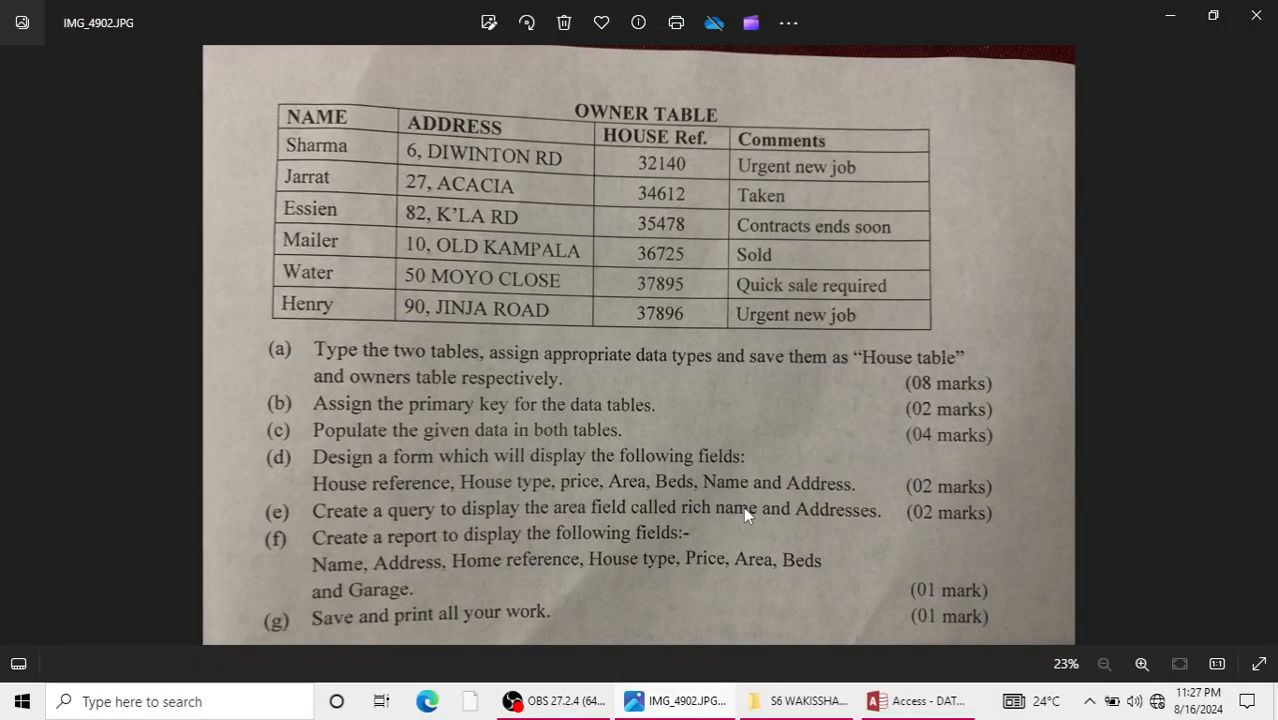
pyautogui.click(1173, 35)
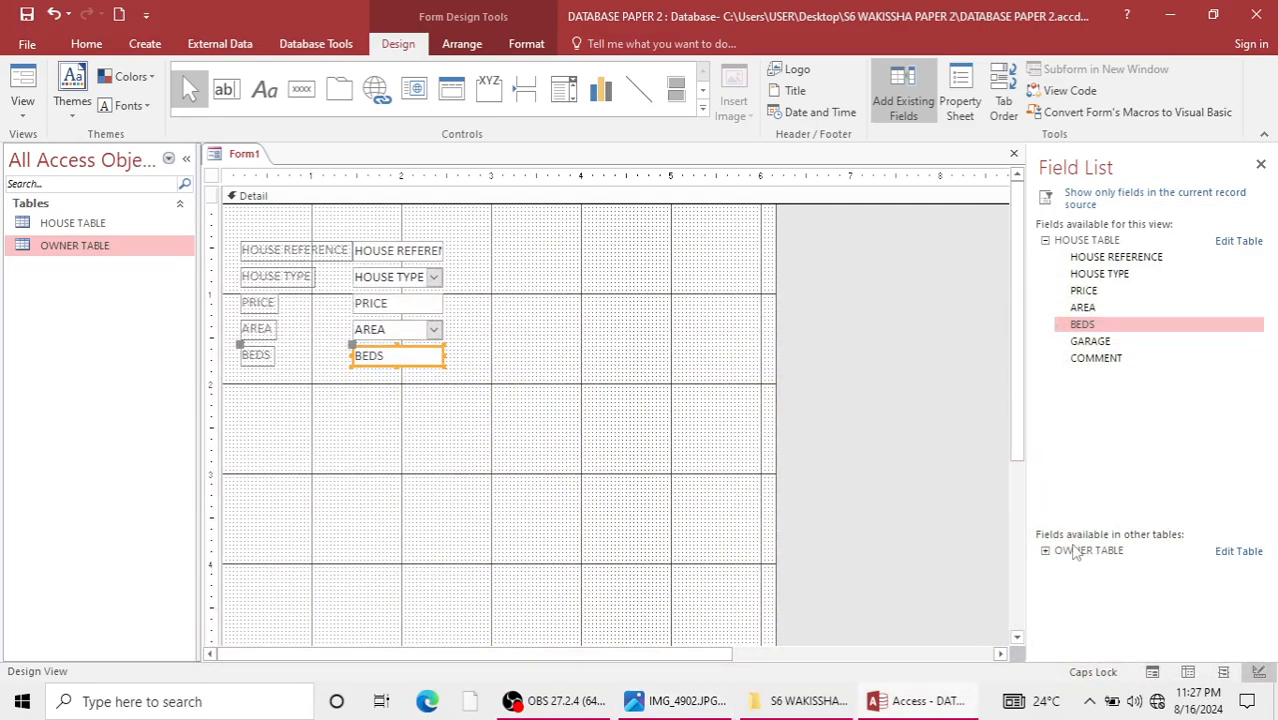
pyautogui.click(1060, 551)
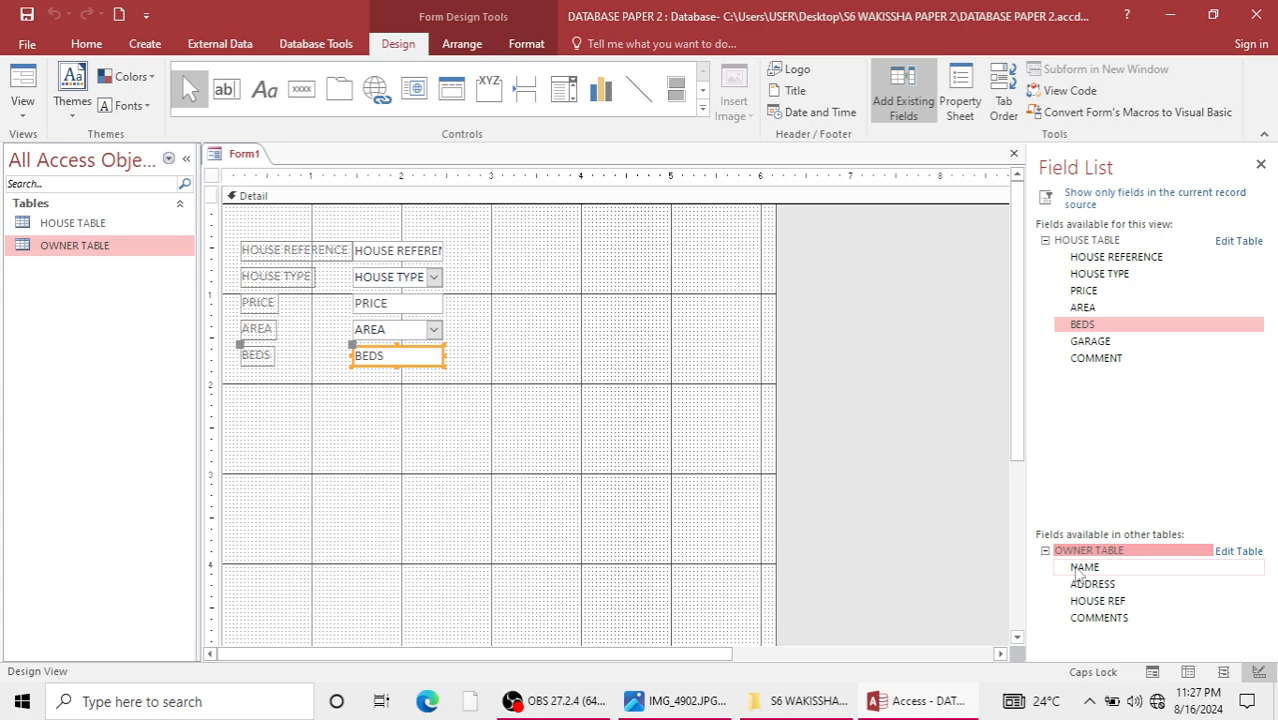
pyautogui.click(1079, 570)
pyautogui.doubleClick(1075, 567)
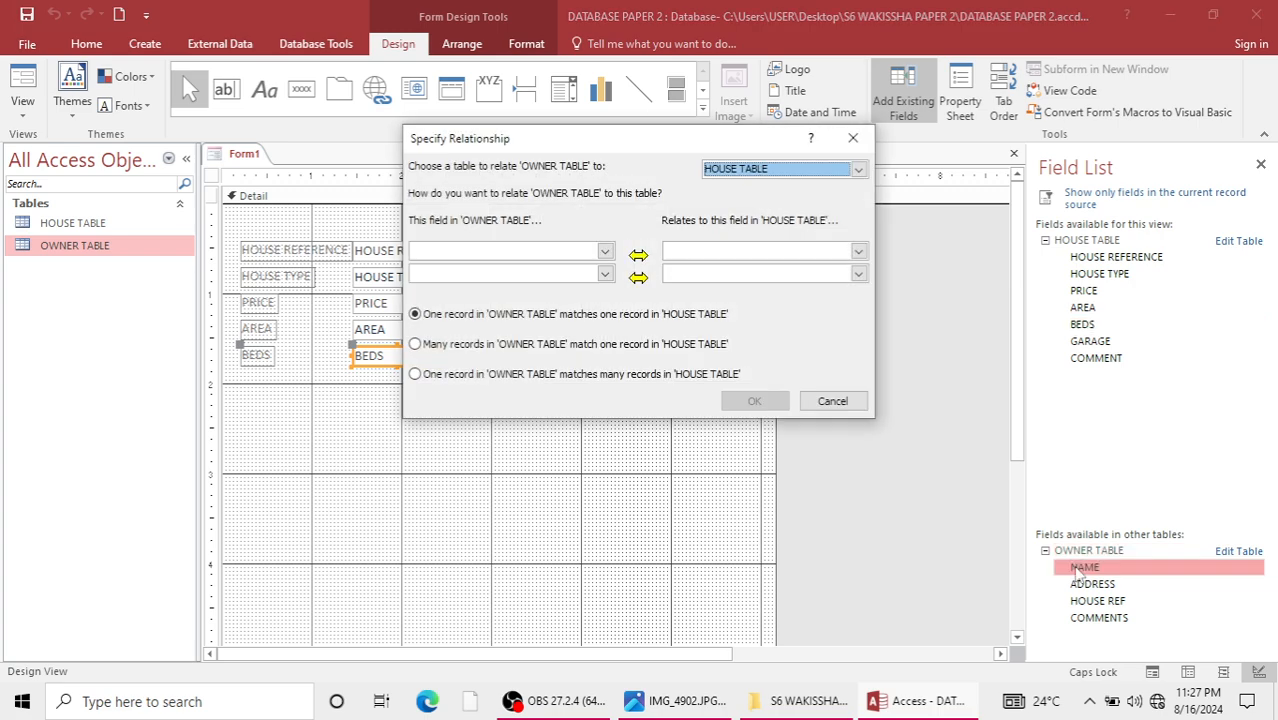
pyautogui.moveTo(610, 137); pyautogui.dragTo(690, 251)
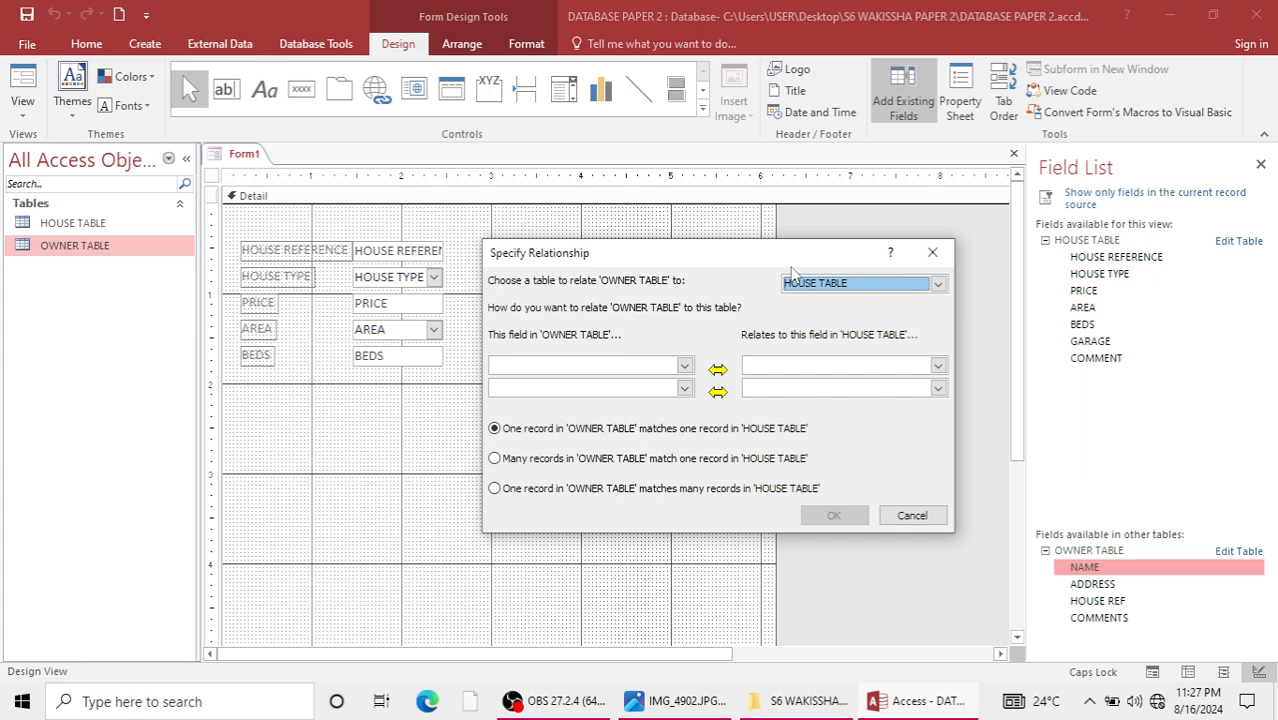
pyautogui.moveTo(791, 267); pyautogui.dragTo(773, 328)
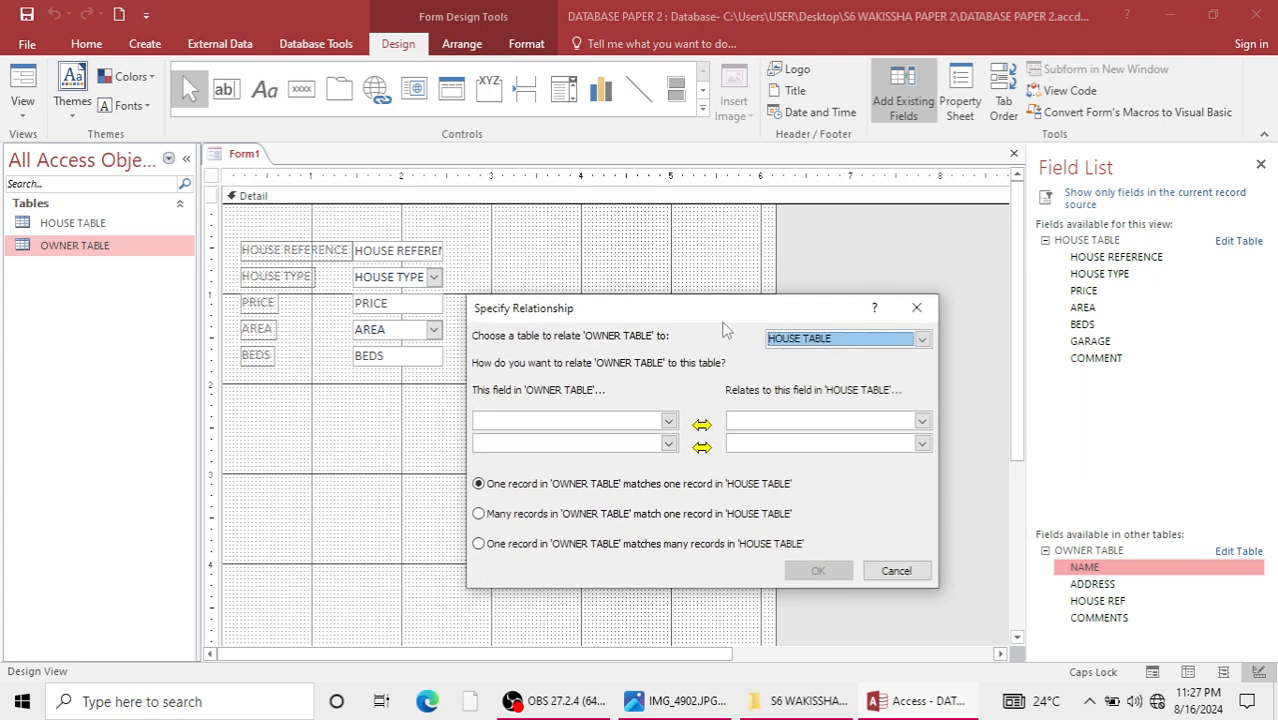
pyautogui.click(916, 307)
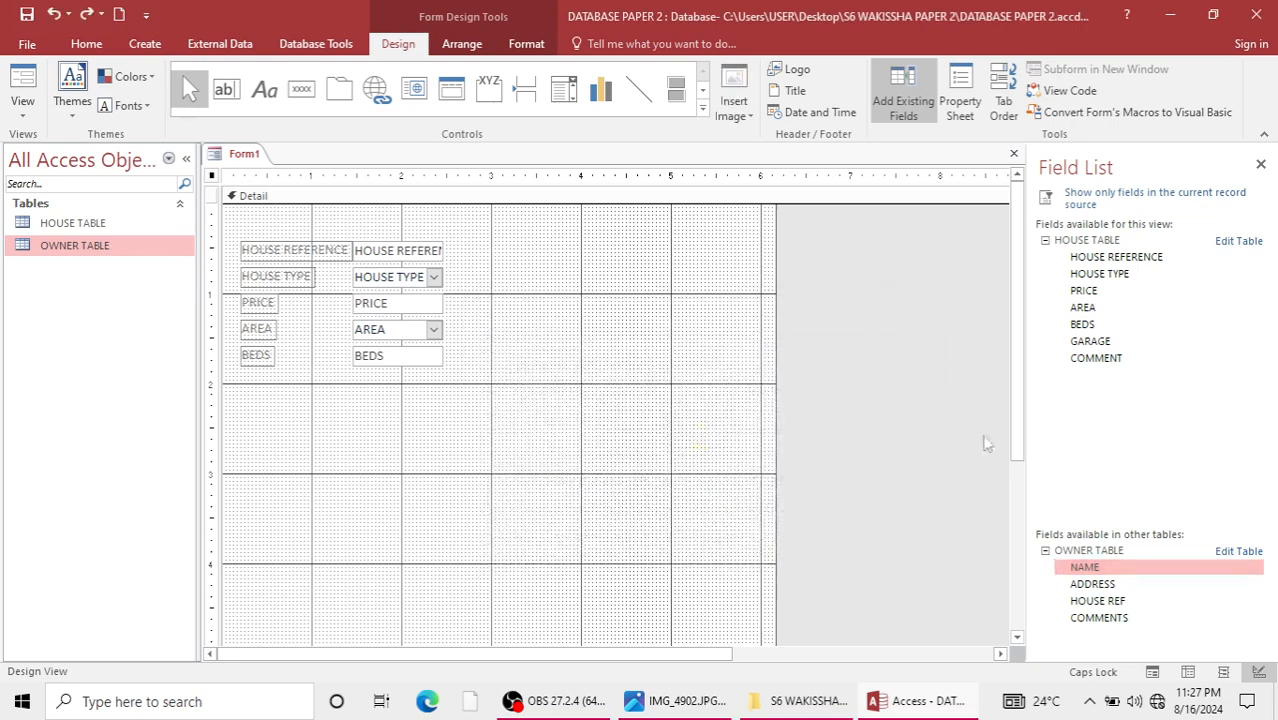
# Try to add the owner NAME field by relating NAME in OWNER TABLE to HOUSE REFERENCE, one owner record matching many house records.
pyautogui.doubleClick(1088, 567)
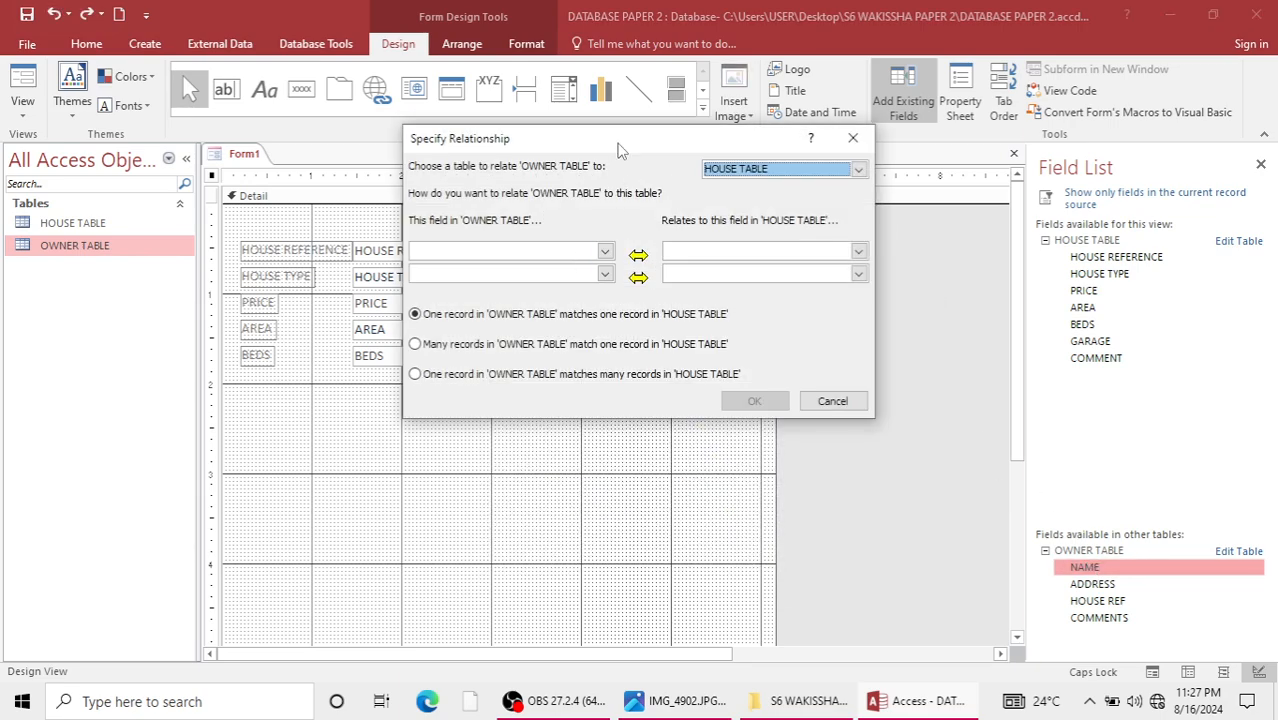
pyautogui.moveTo(618, 148); pyautogui.dragTo(721, 232)
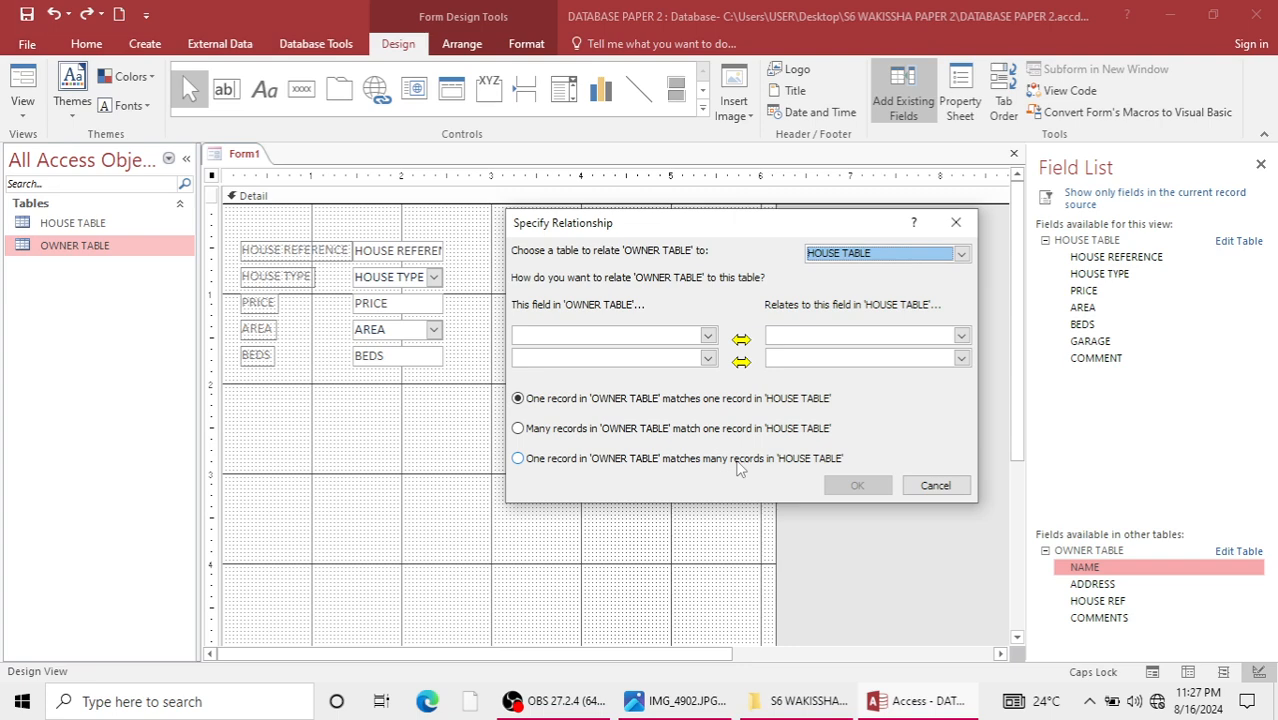
pyautogui.click(530, 460)
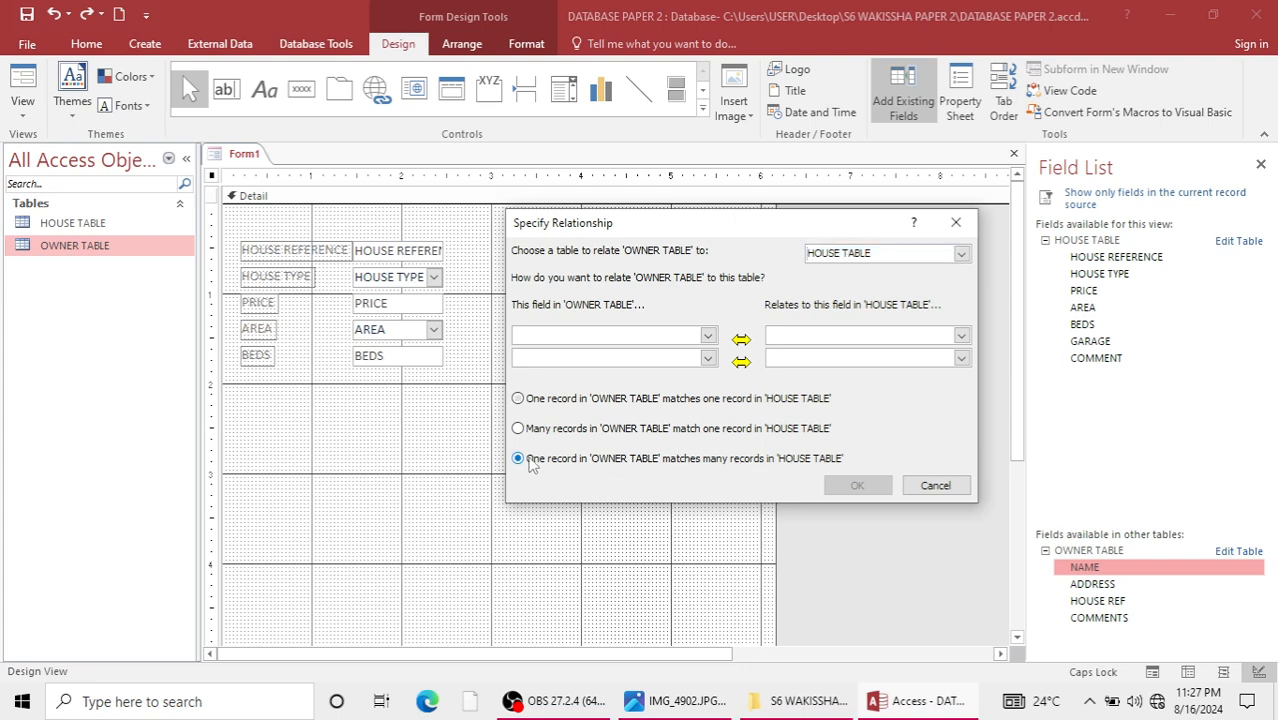
pyautogui.click(707, 336)
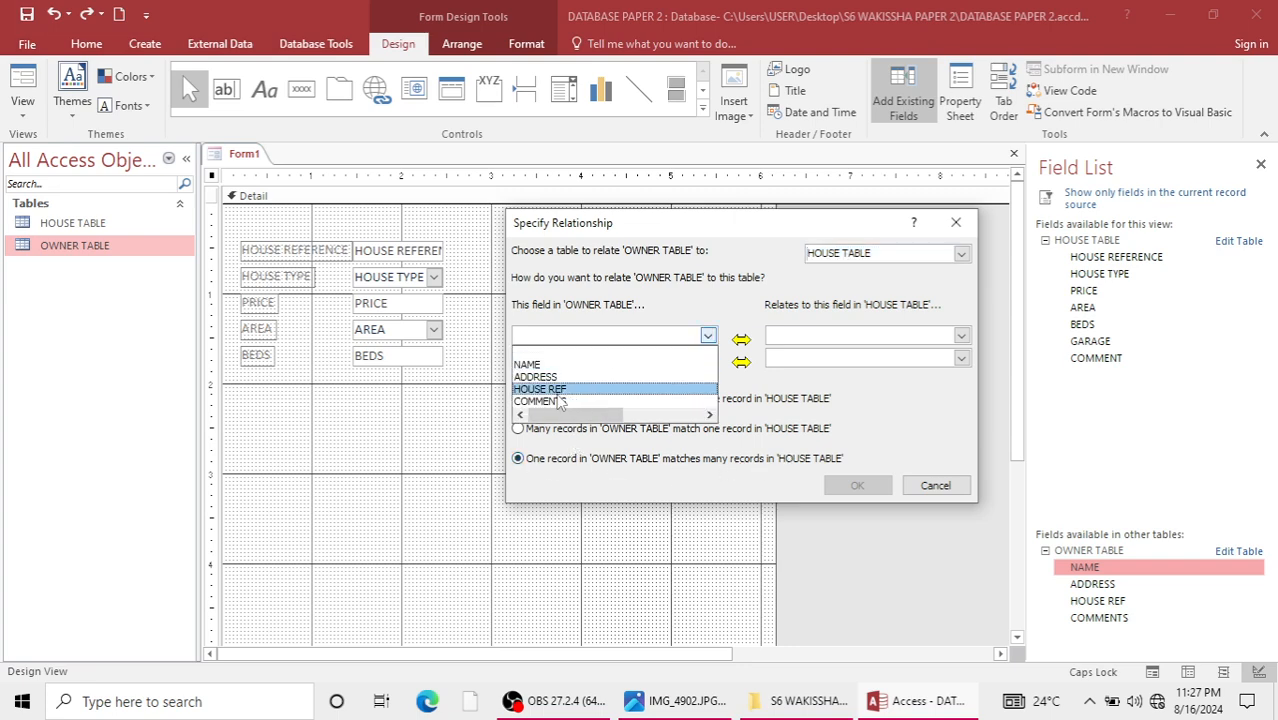
pyautogui.click(535, 364)
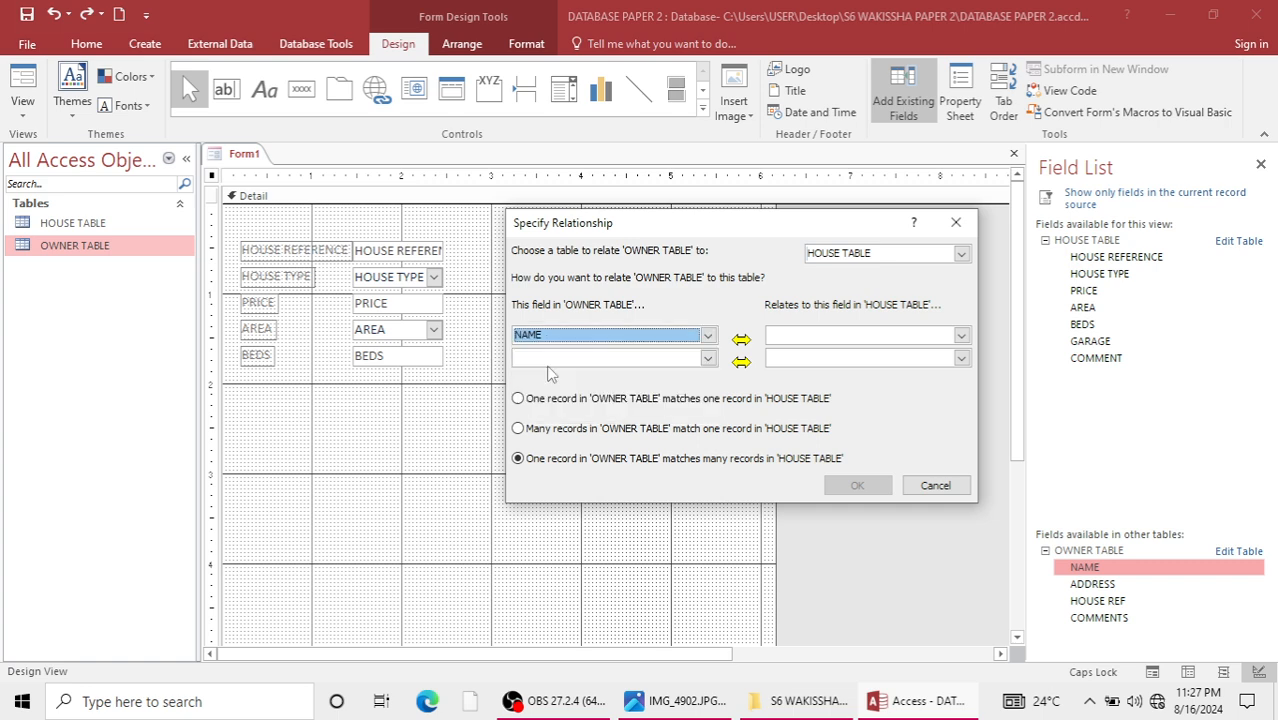
pyautogui.click(961, 337)
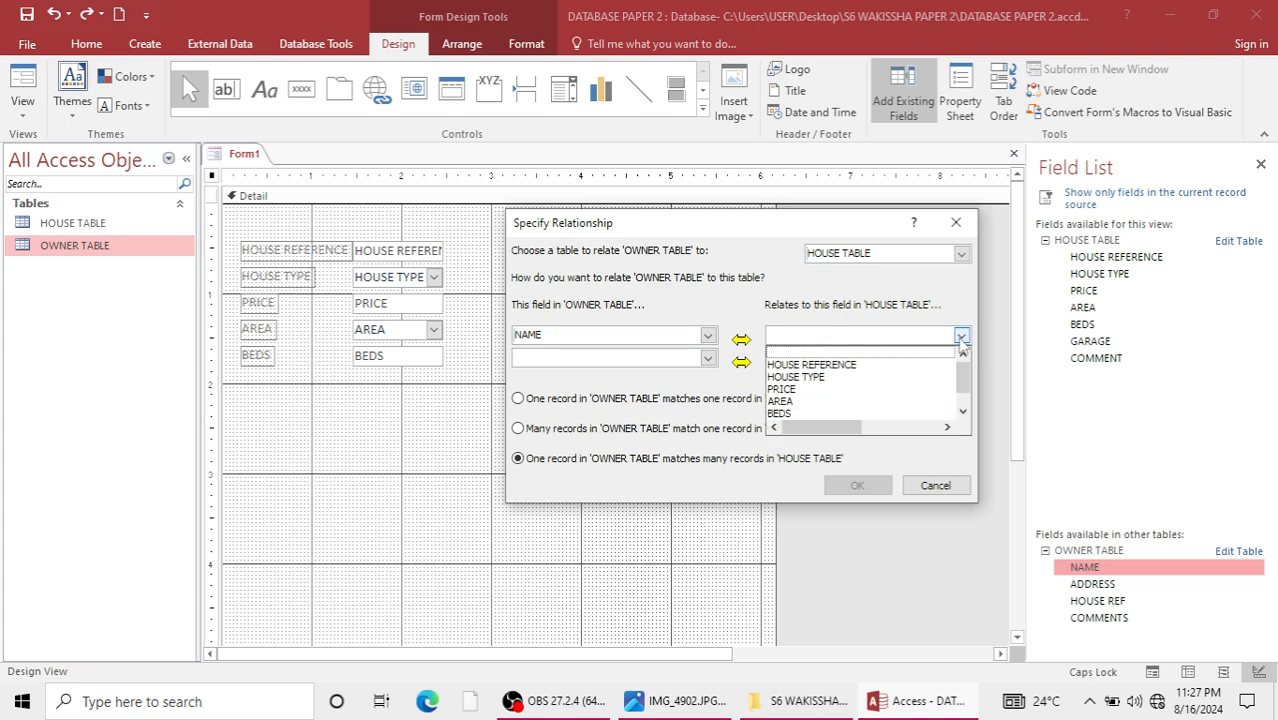
pyautogui.click(962, 410)
pyautogui.scroll(1, 970, 393)
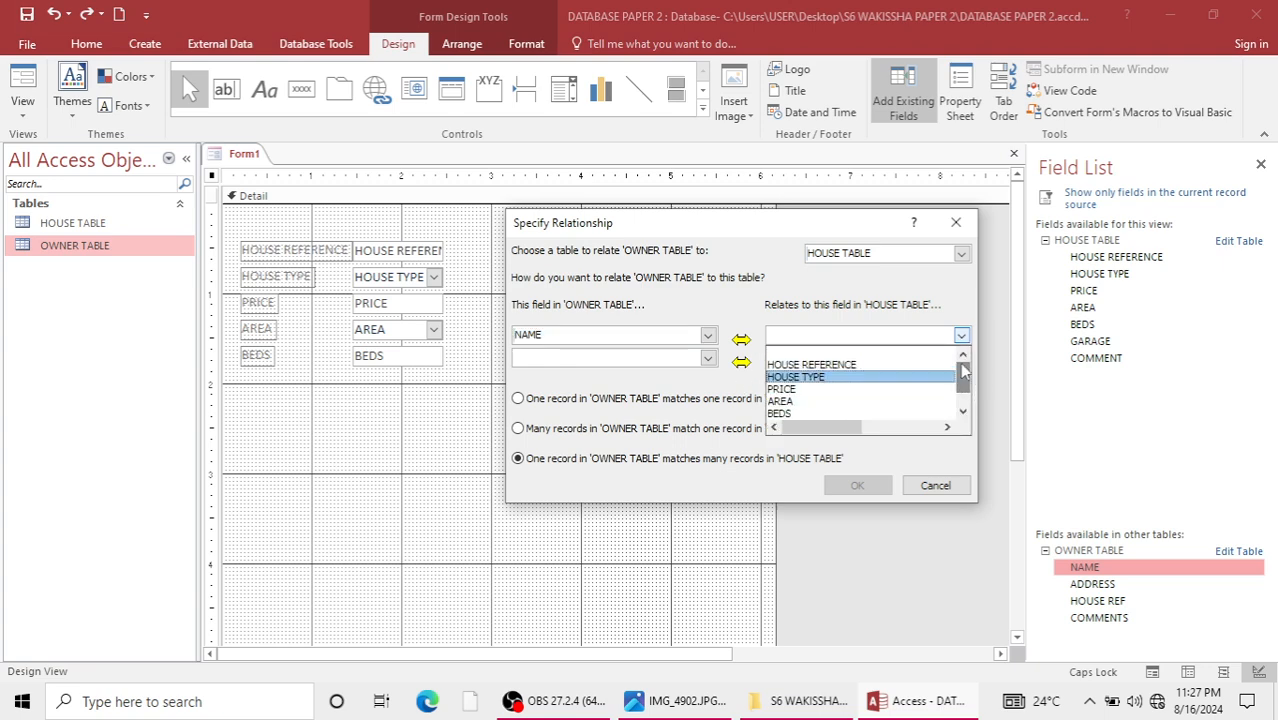
pyautogui.click(810, 353)
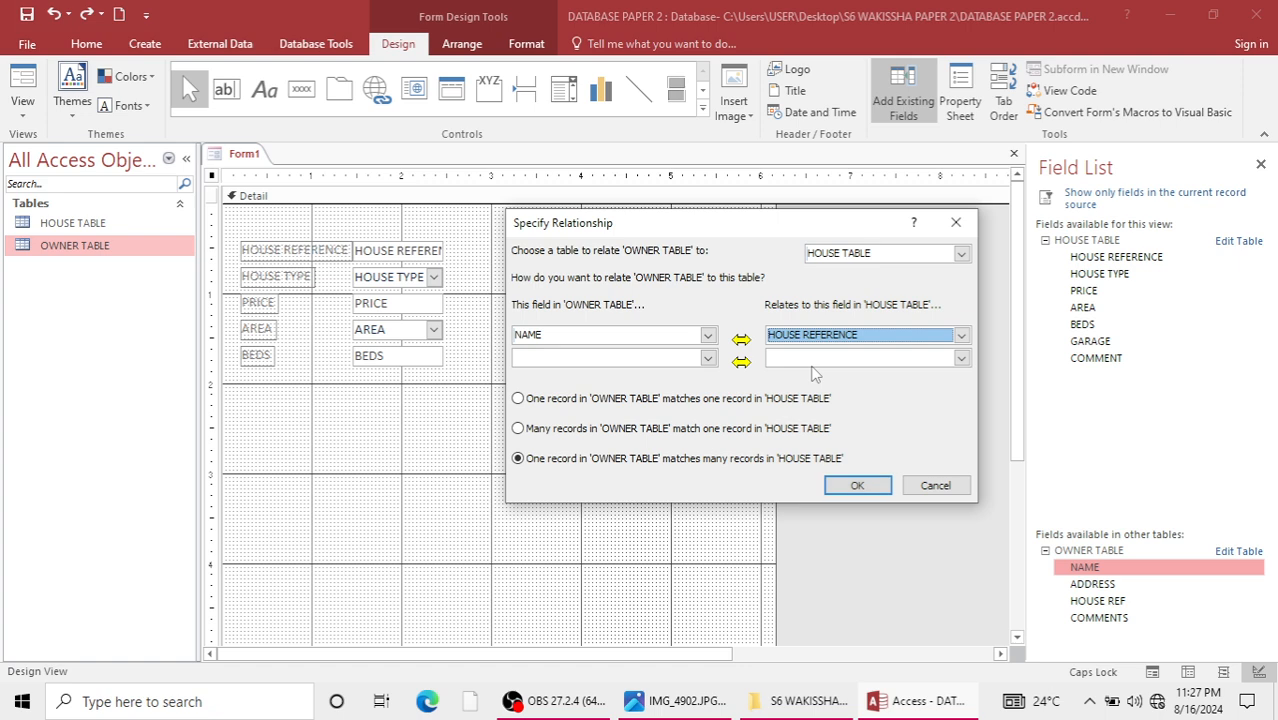
pyautogui.click(857, 486)
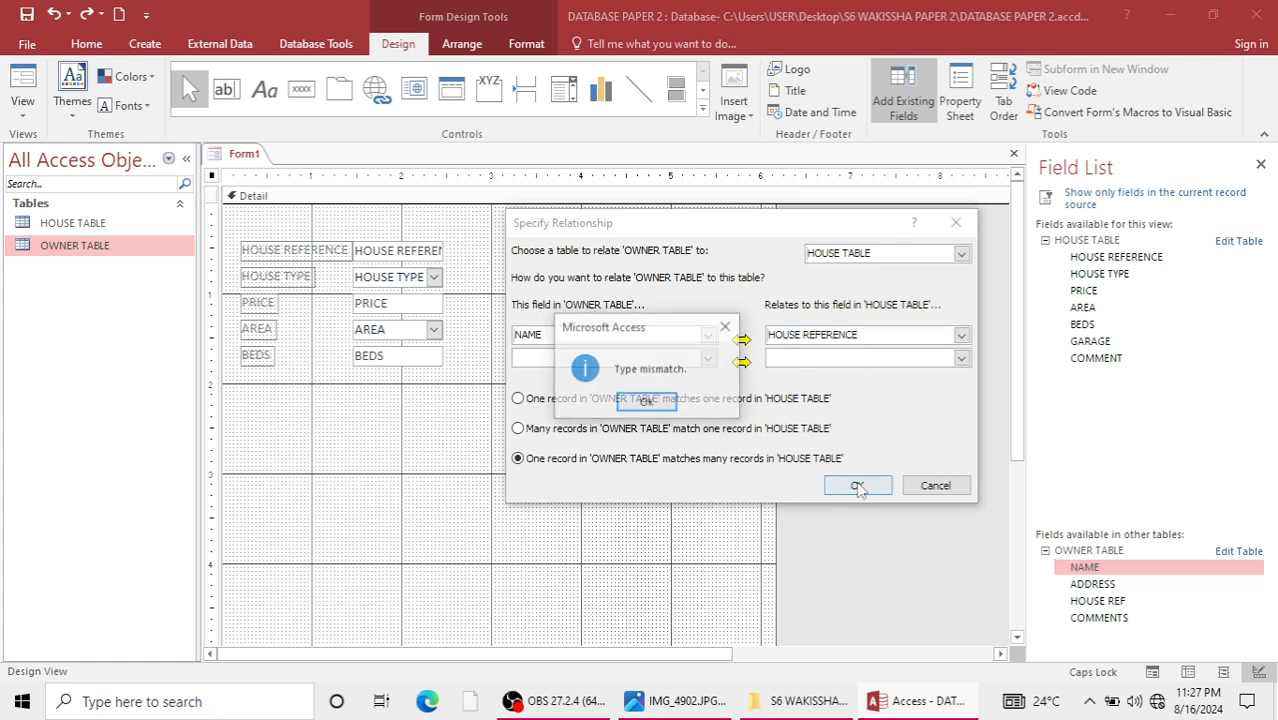
pyautogui.click(650, 404)
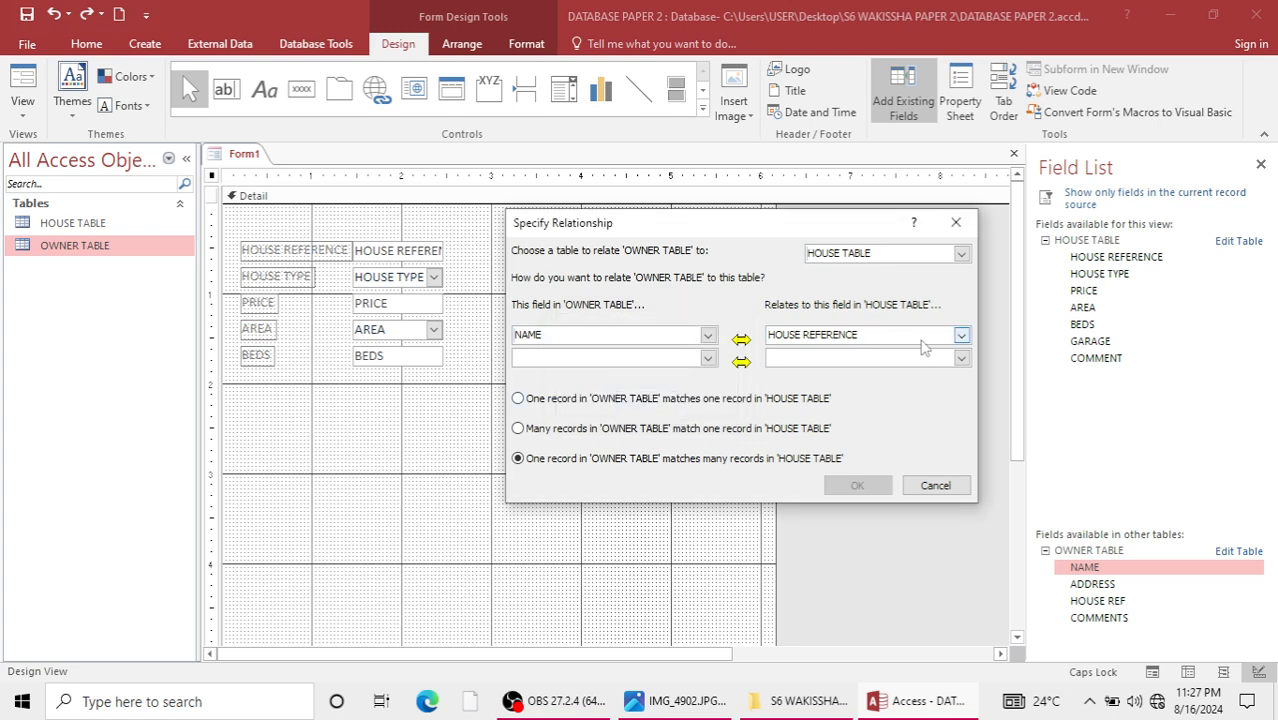
# Choose the related HOUSE TABLE field again, accept the relationship, and add the NAME and ADDRESS fields from OWNER TABLE to the form.
pyautogui.click(960, 336)
pyautogui.scroll(-1, 855, 403)
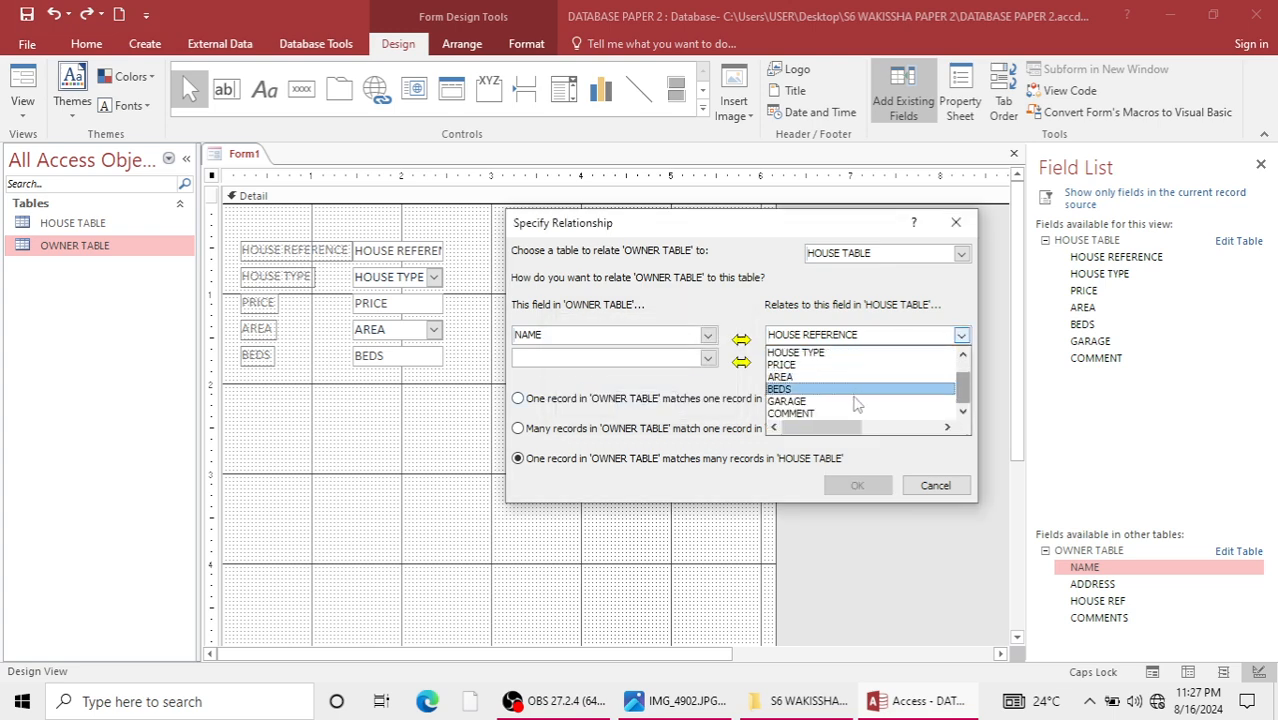
pyautogui.scroll(1, 852, 402)
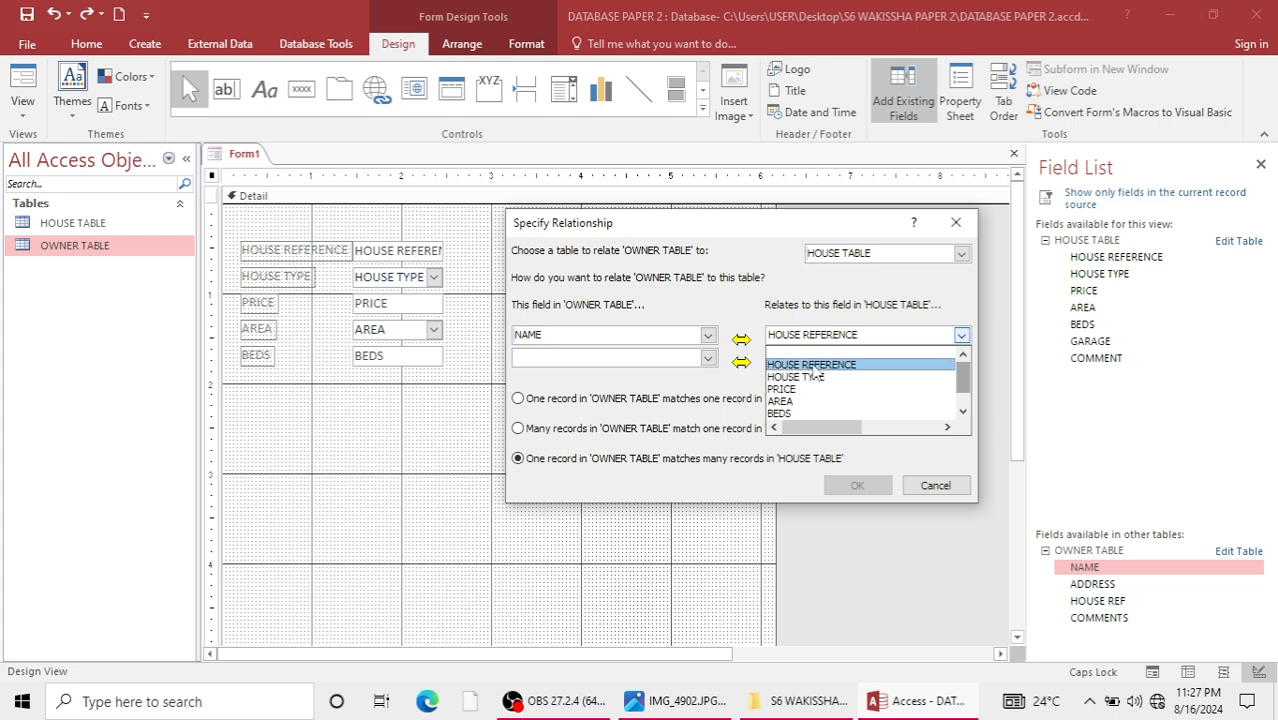
pyautogui.click(813, 366)
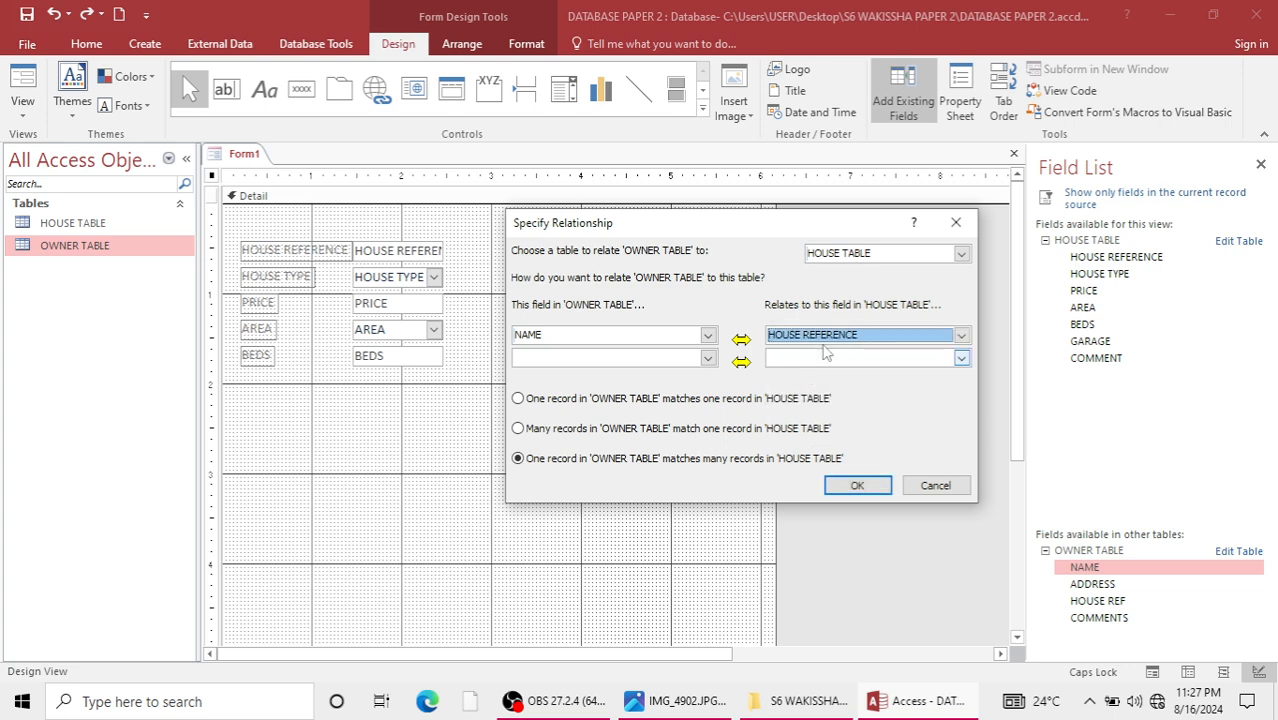
pyautogui.click(825, 340)
pyautogui.click(821, 366)
pyautogui.click(857, 485)
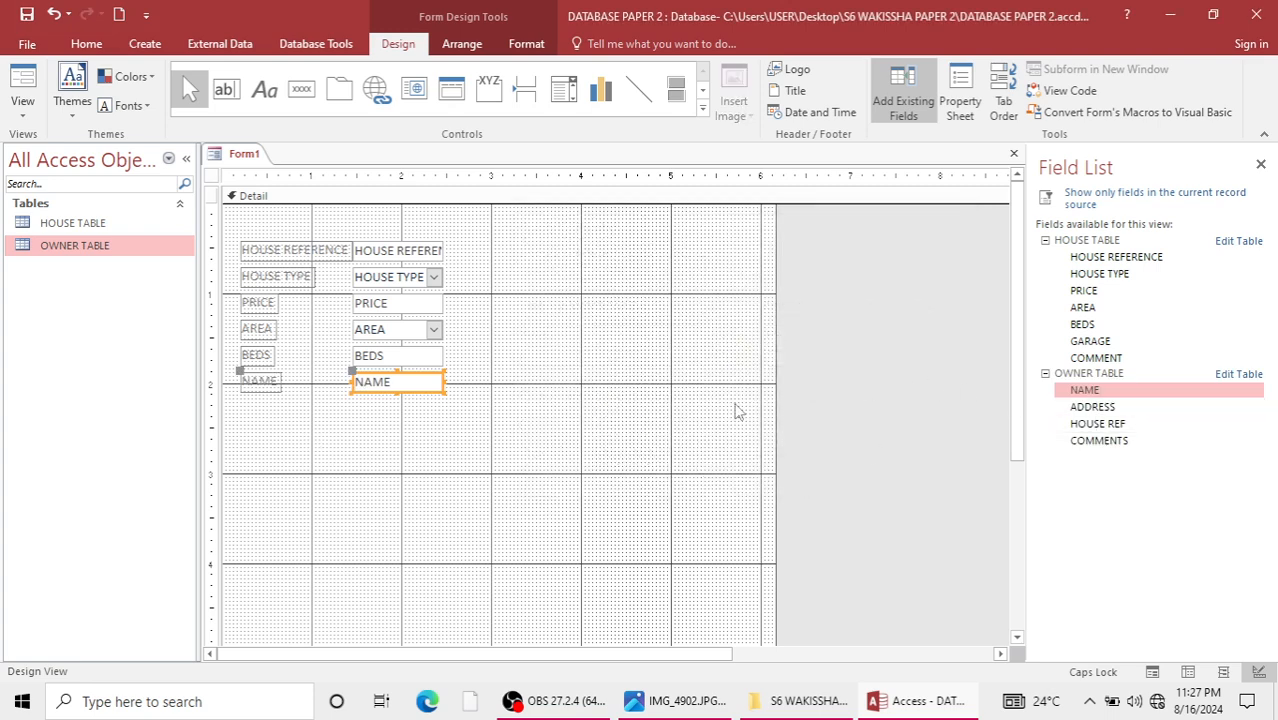
pyautogui.doubleClick(1110, 408)
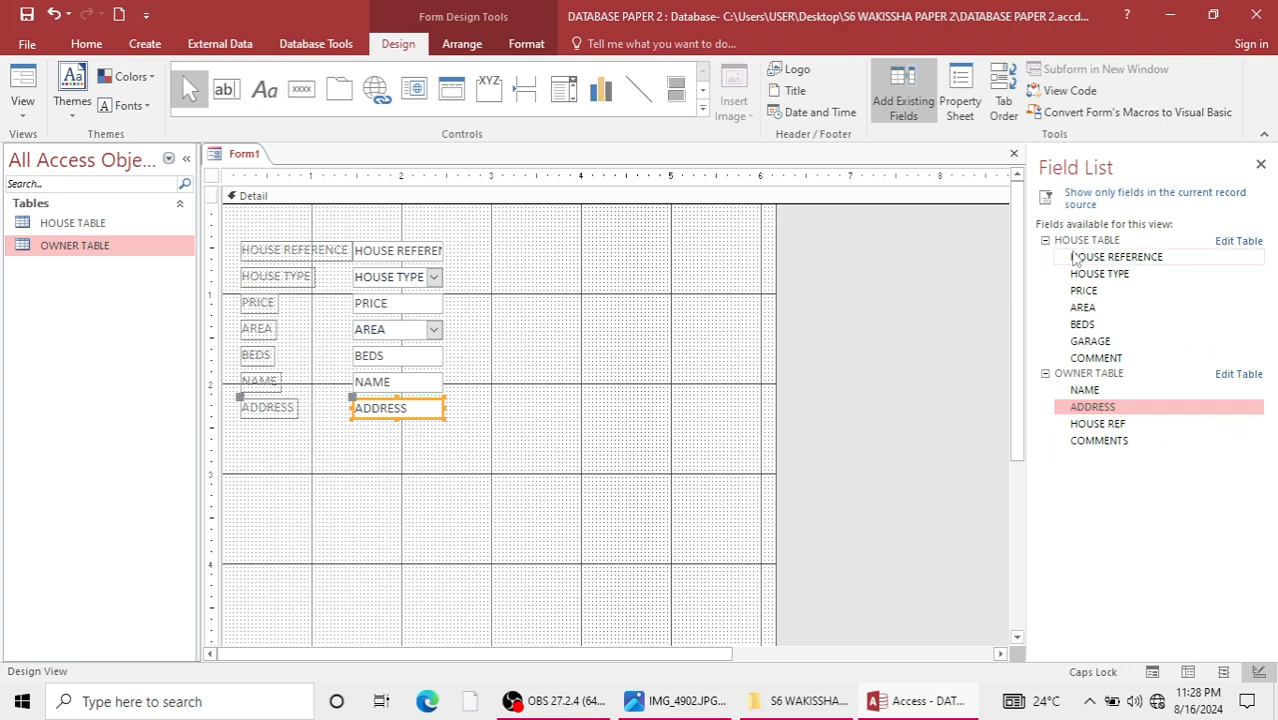
# Move all field labels and boxes together about 1.5 in right and 1.3 in down in the form's Detail section.
pyautogui.moveTo(247, 229); pyautogui.dragTo(476, 457)
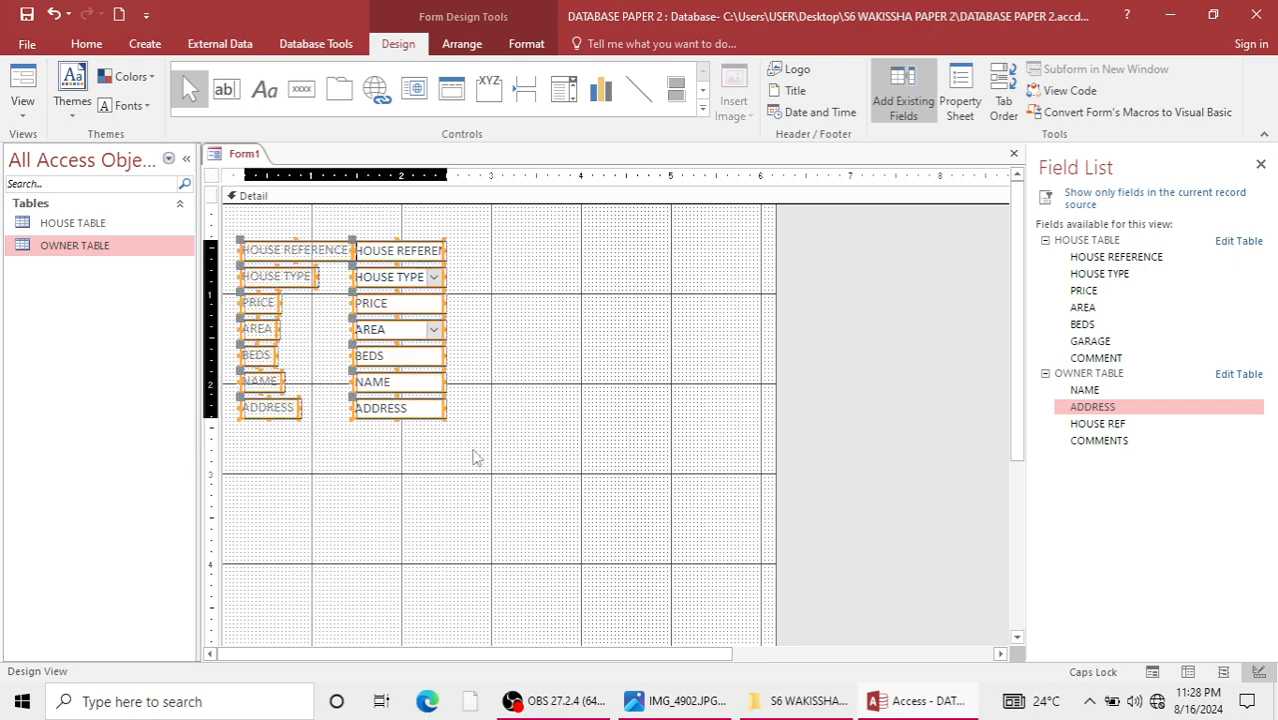
pyautogui.press('Right')
pyautogui.press('Right')
pyautogui.press('Right')
pyautogui.press('Right')
pyautogui.press('Right')
pyautogui.press('Right')
pyautogui.press('Right')
pyautogui.press('Right')
pyautogui.press('Right')
pyautogui.press('Right')
pyautogui.press('Right')
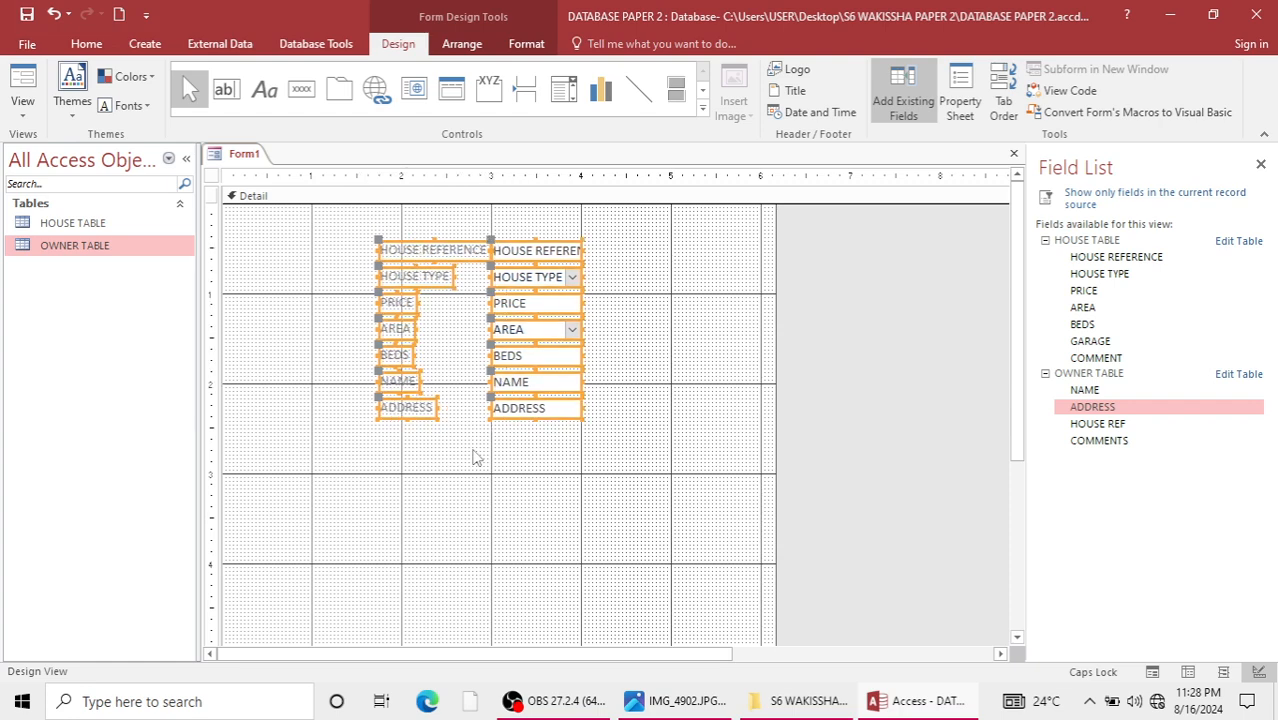
pyautogui.press('Down')
pyautogui.press('Down')
pyautogui.press('Down')
pyautogui.press('Down')
pyautogui.press('Down')
pyautogui.press('Down')
pyautogui.press('Down')
pyautogui.press('Down')
pyautogui.press('Down')
pyautogui.press('Down')
pyautogui.press('Down')
pyautogui.press('Up')
pyautogui.press('Up')
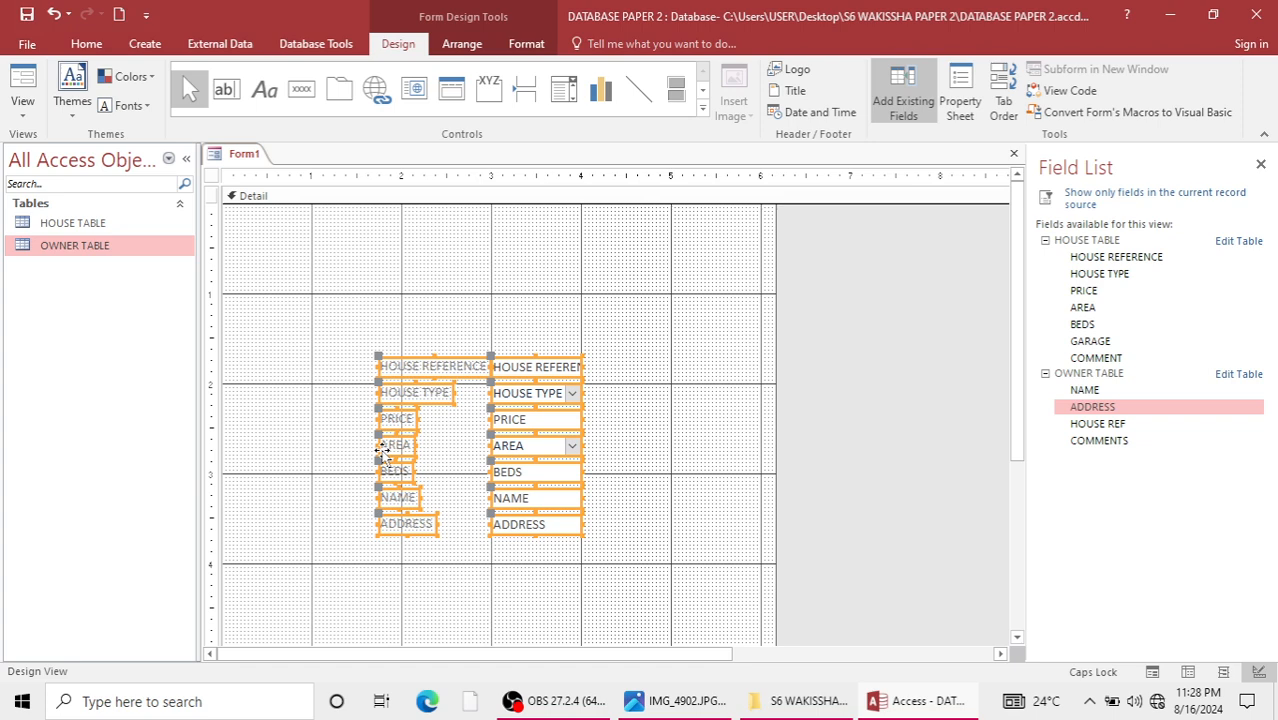
pyautogui.click(351, 280)
# Add a command button below the ADDRESS label with the Go To Next Record action and the text Next Record.
pyautogui.click(301, 97)
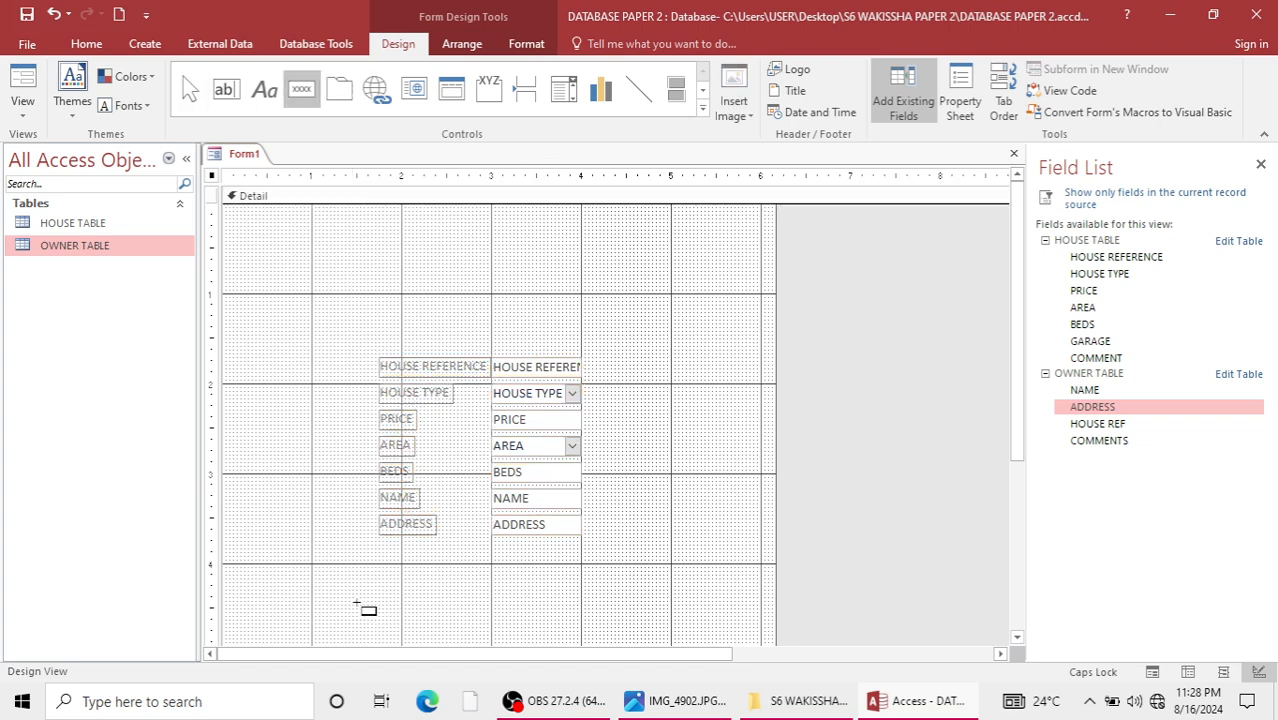
pyautogui.moveTo(327, 568); pyautogui.dragTo(440, 598)
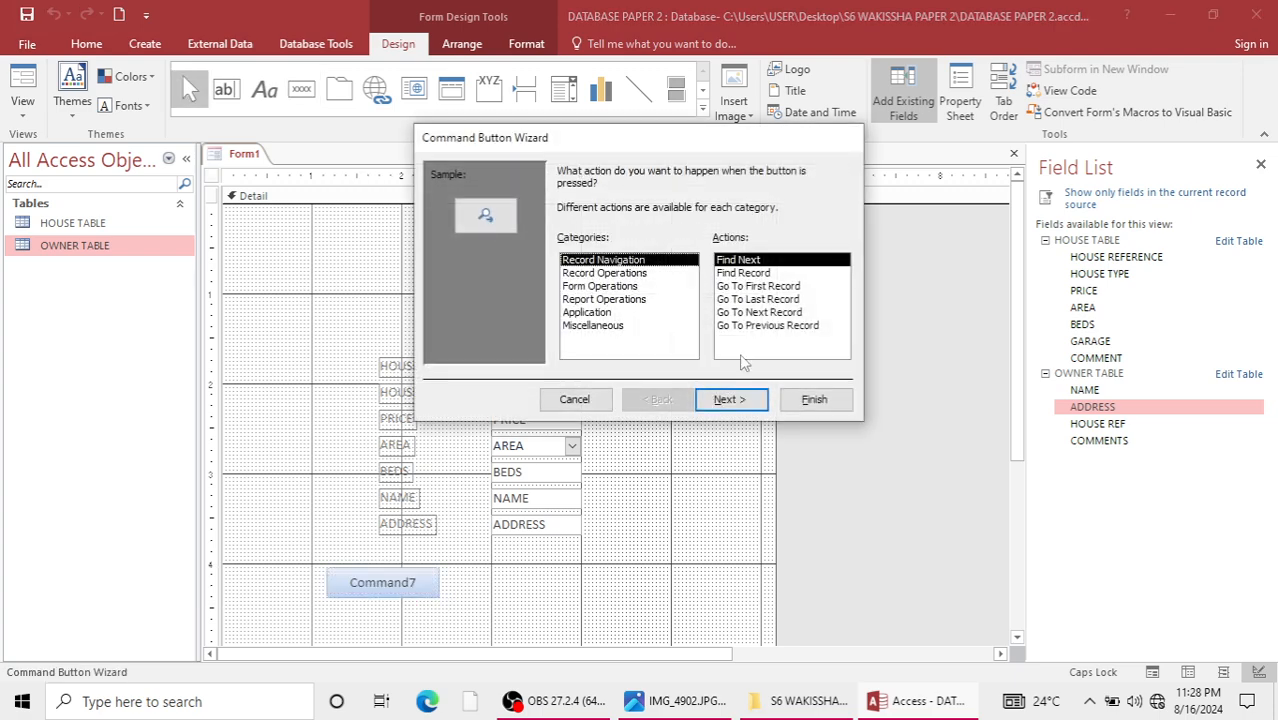
pyautogui.click(752, 312)
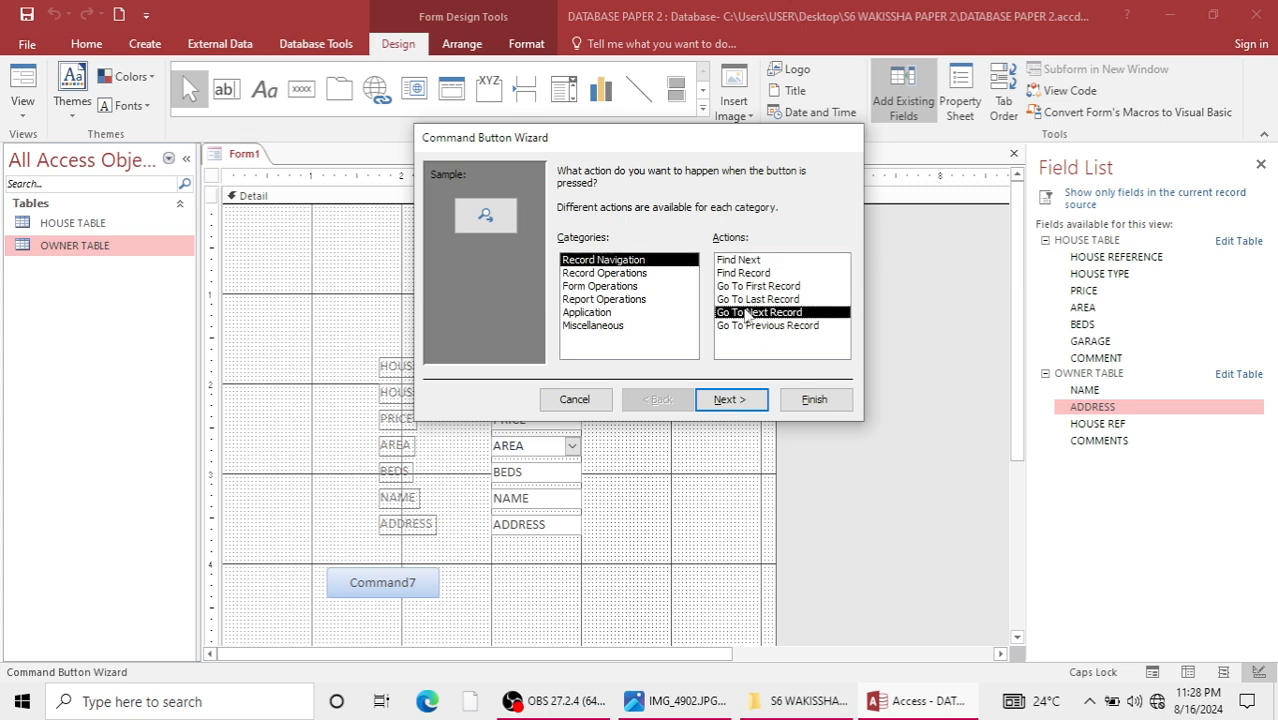
pyautogui.click(740, 396)
pyautogui.click(564, 247)
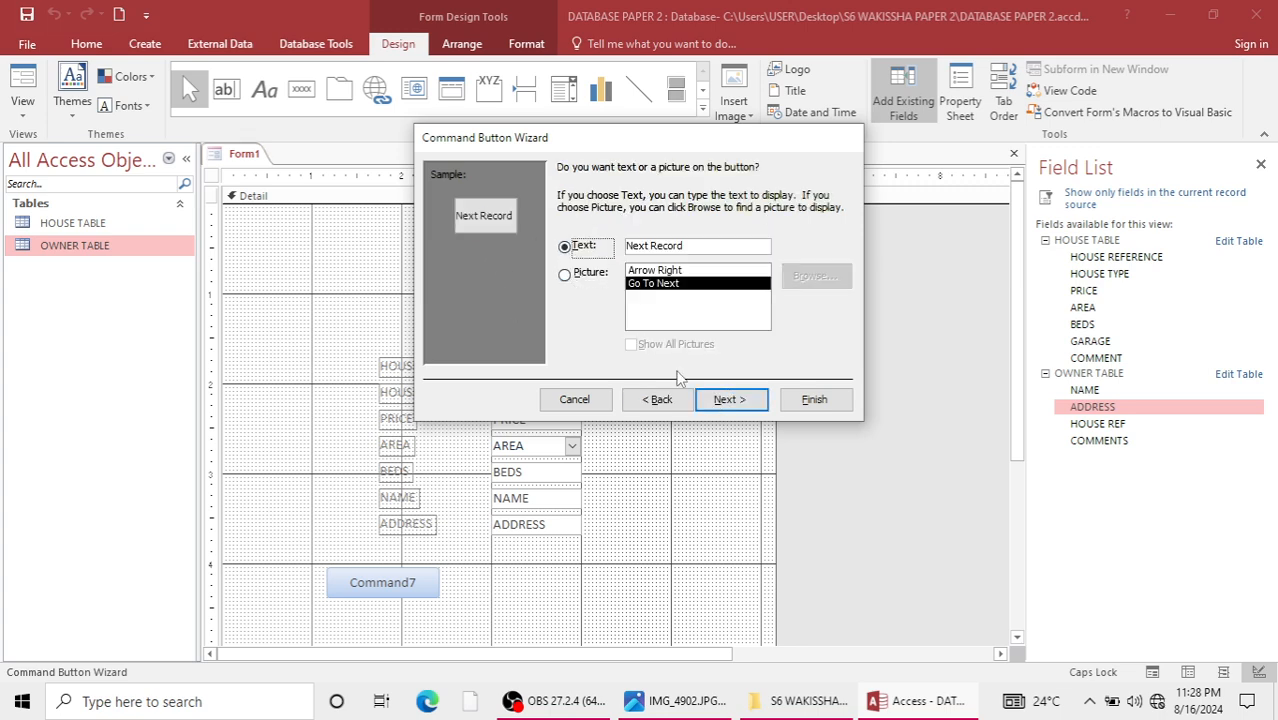
pyautogui.click(730, 399)
pyautogui.click(810, 399)
# Add a command button to the right of Next Record with the Go To Previous Record action and the text Previous Record.
pyautogui.click(301, 89)
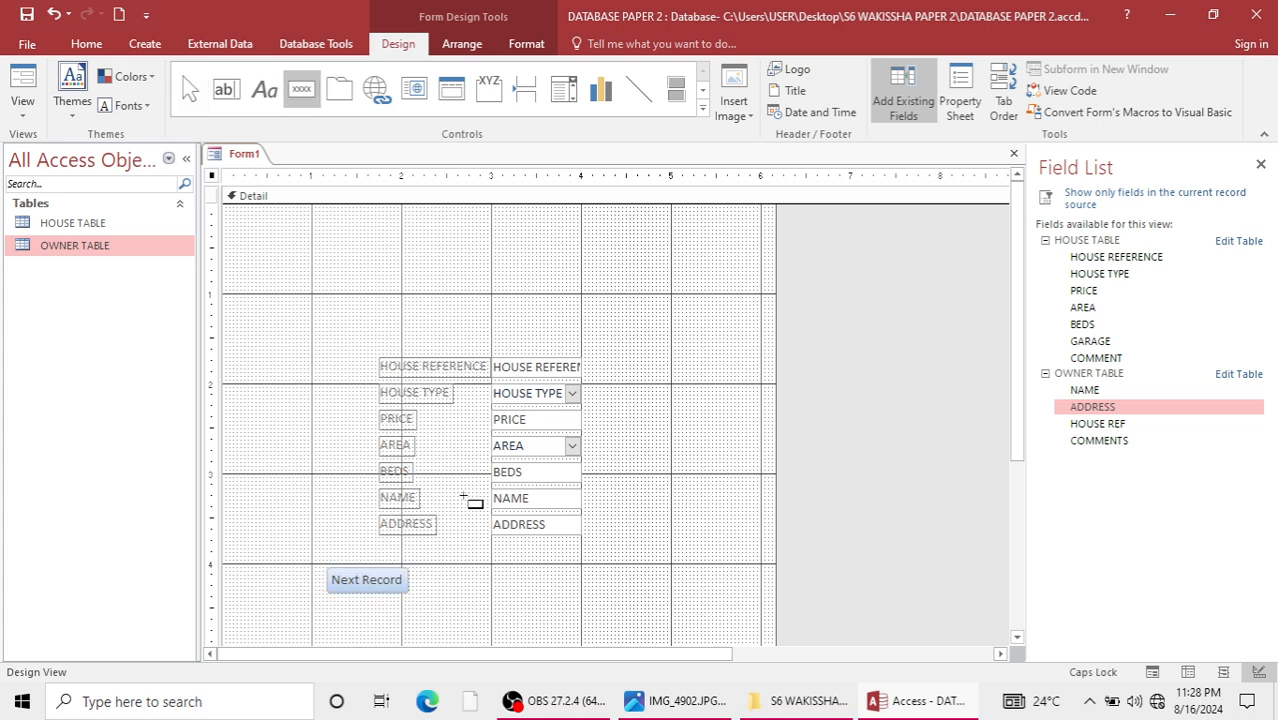
pyautogui.moveTo(571, 569)
pyautogui.mouseDown()
pyautogui.moveTo(648, 605)
pyautogui.moveTo(682, 599)
pyautogui.moveTo(672, 596)
pyautogui.mouseUp()
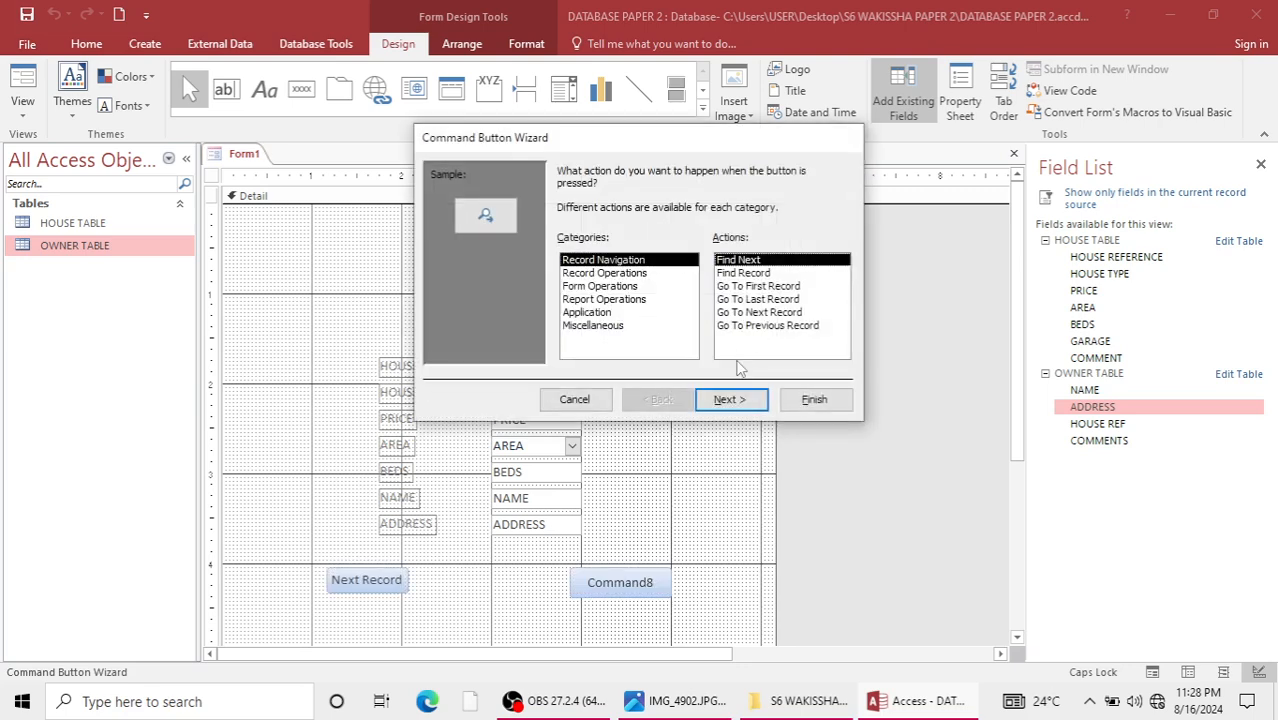
pyautogui.click(752, 326)
pyautogui.click(729, 399)
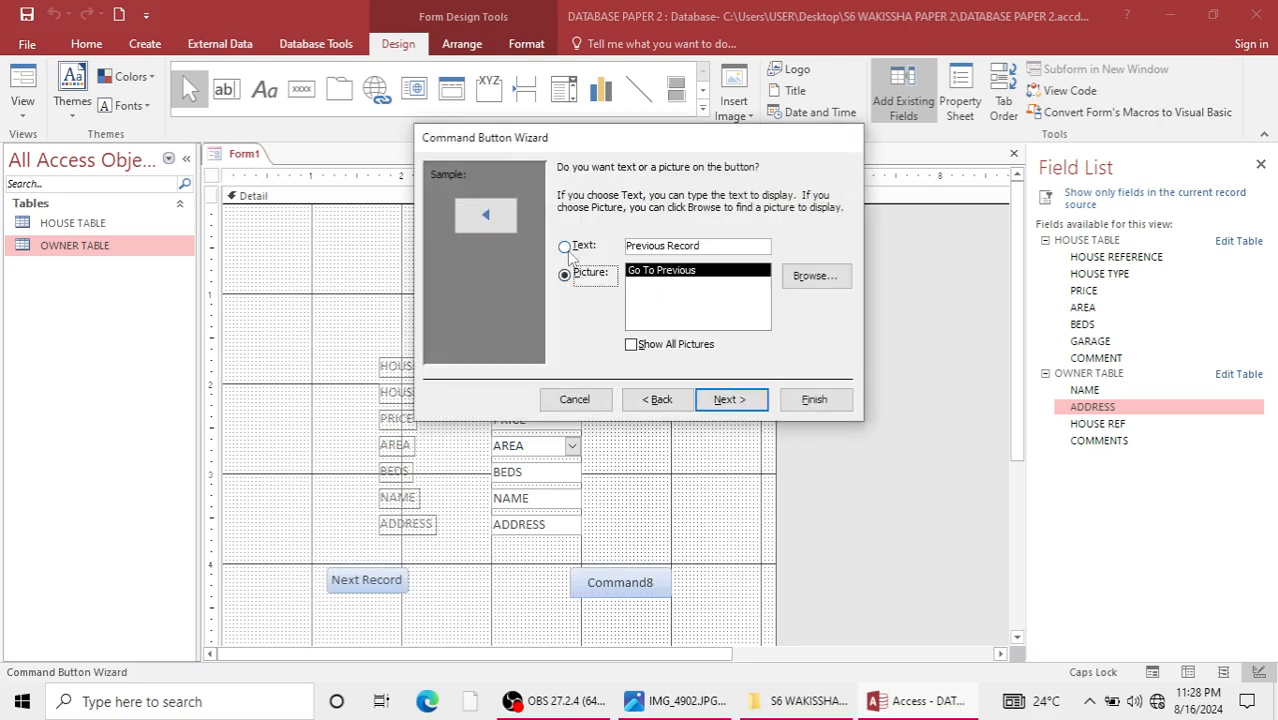
pyautogui.click(565, 247)
pyautogui.click(729, 399)
pyautogui.click(790, 405)
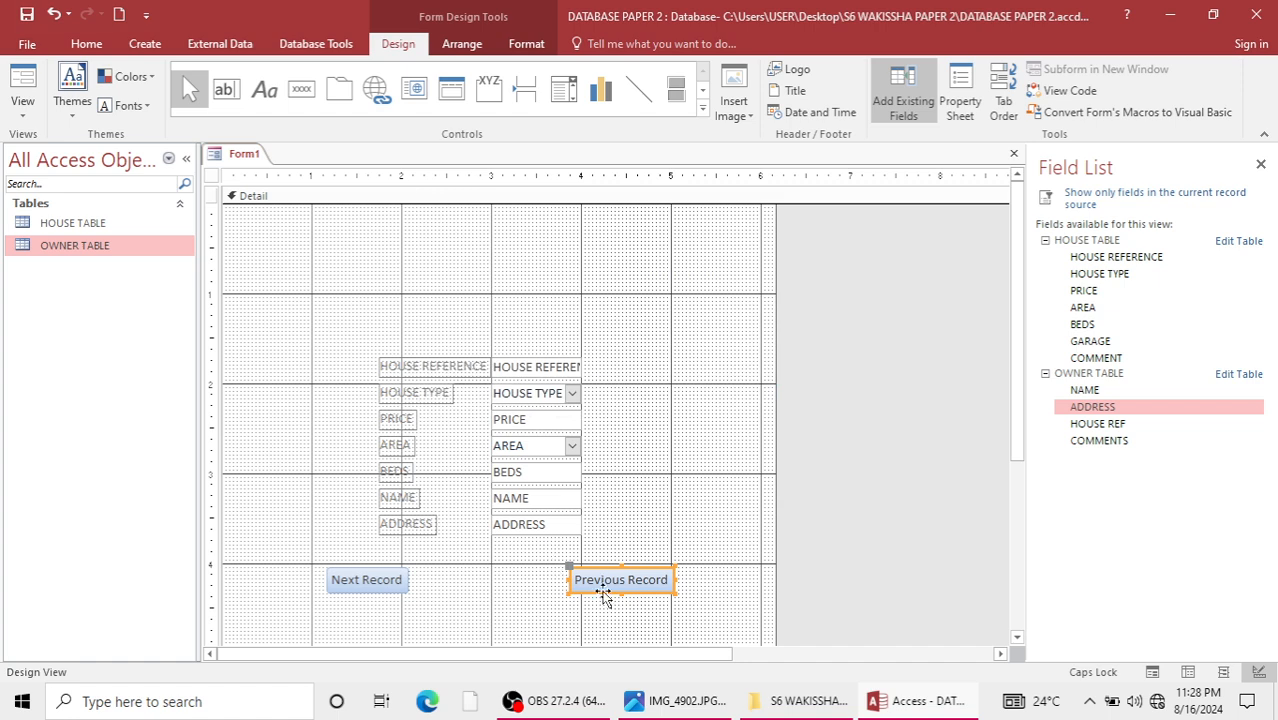
pyautogui.click(372, 590)
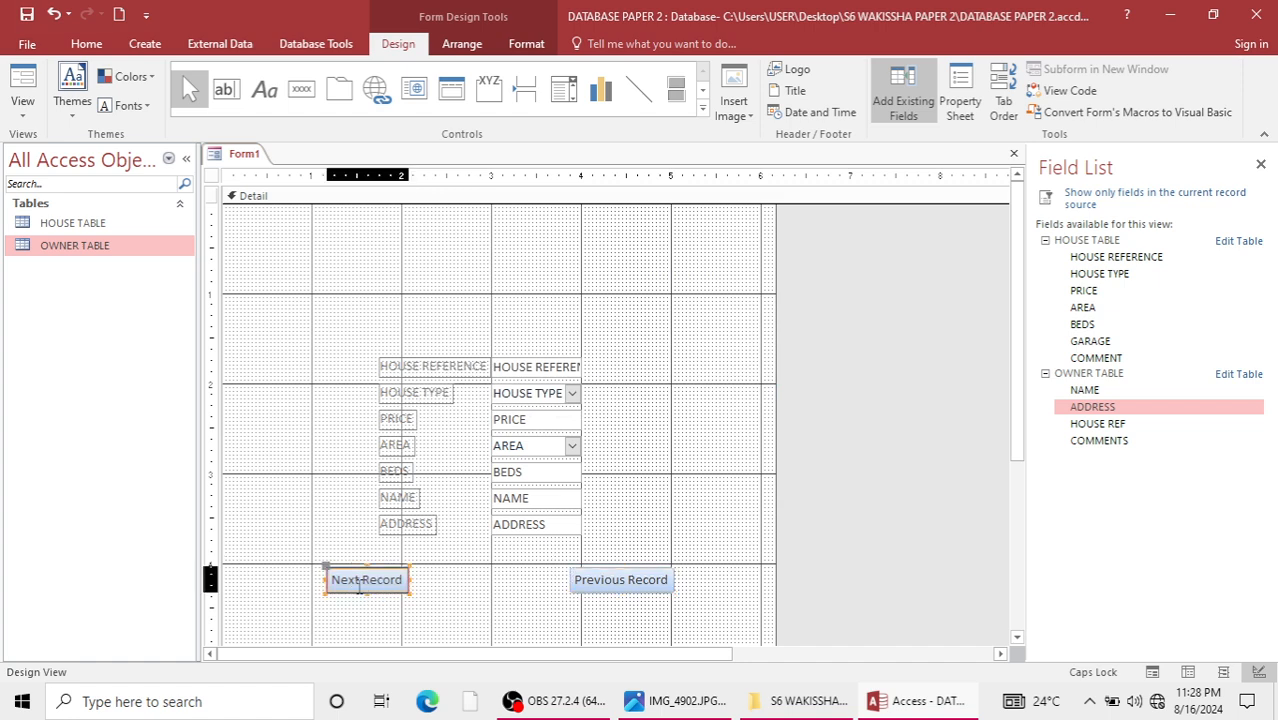
pyautogui.click(603, 581)
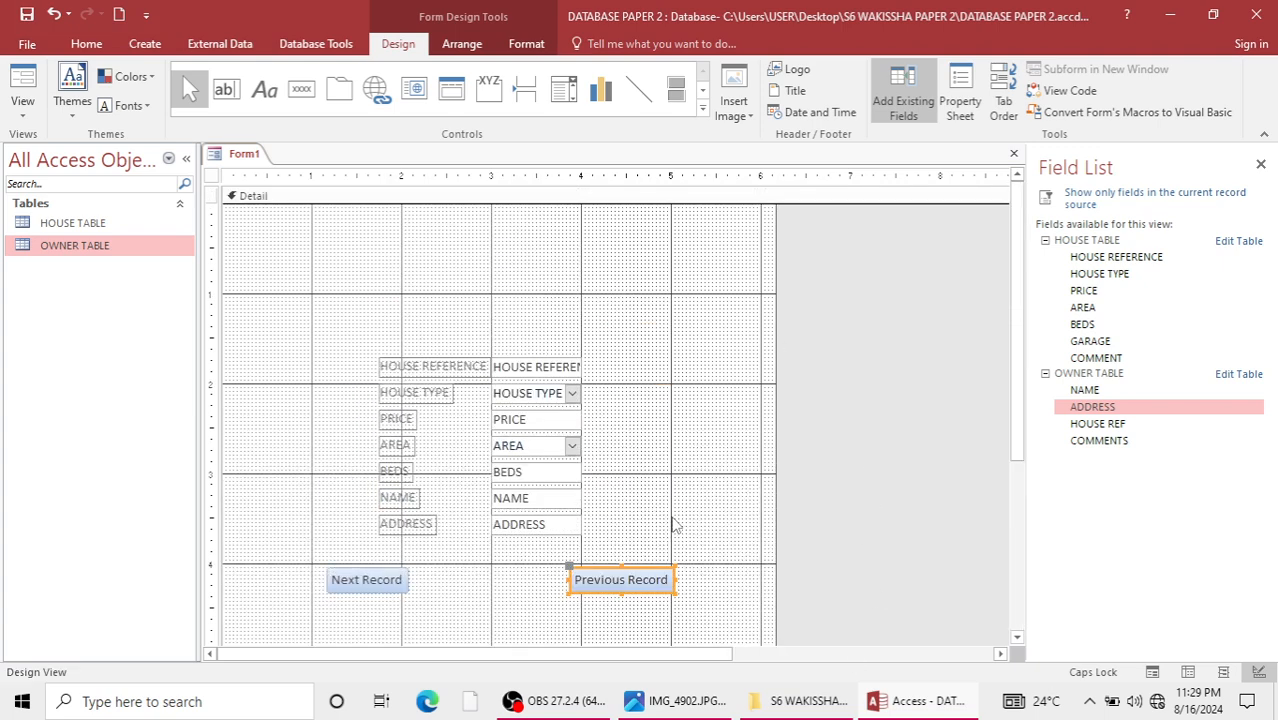
# Draw a label about 4.2 in wide above the fields reading A FORM THAT PICKS DATA IN BOTH TABLES(RELATIONAL).
pyautogui.click(266, 100)
pyautogui.moveTo(323, 298); pyautogui.dragTo(699, 338)
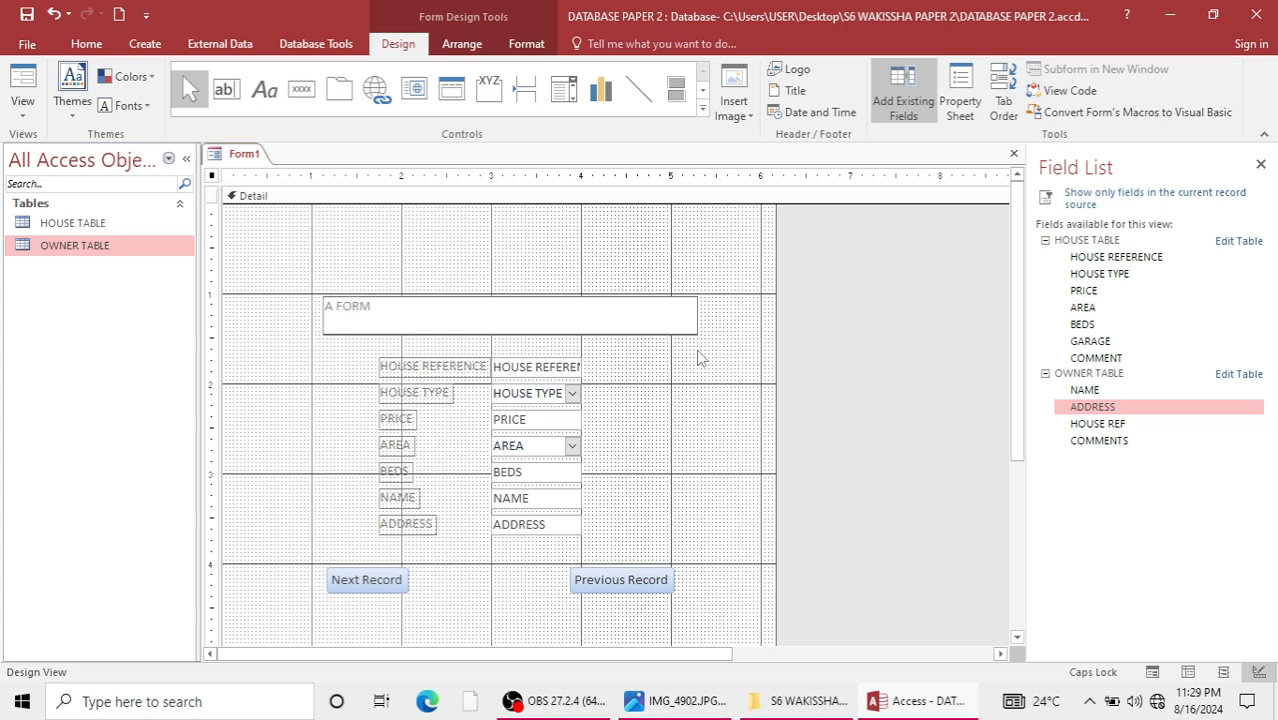
pyautogui.write('THAT PICKS DATA IN BOTH TABLES(RELATIONAL')
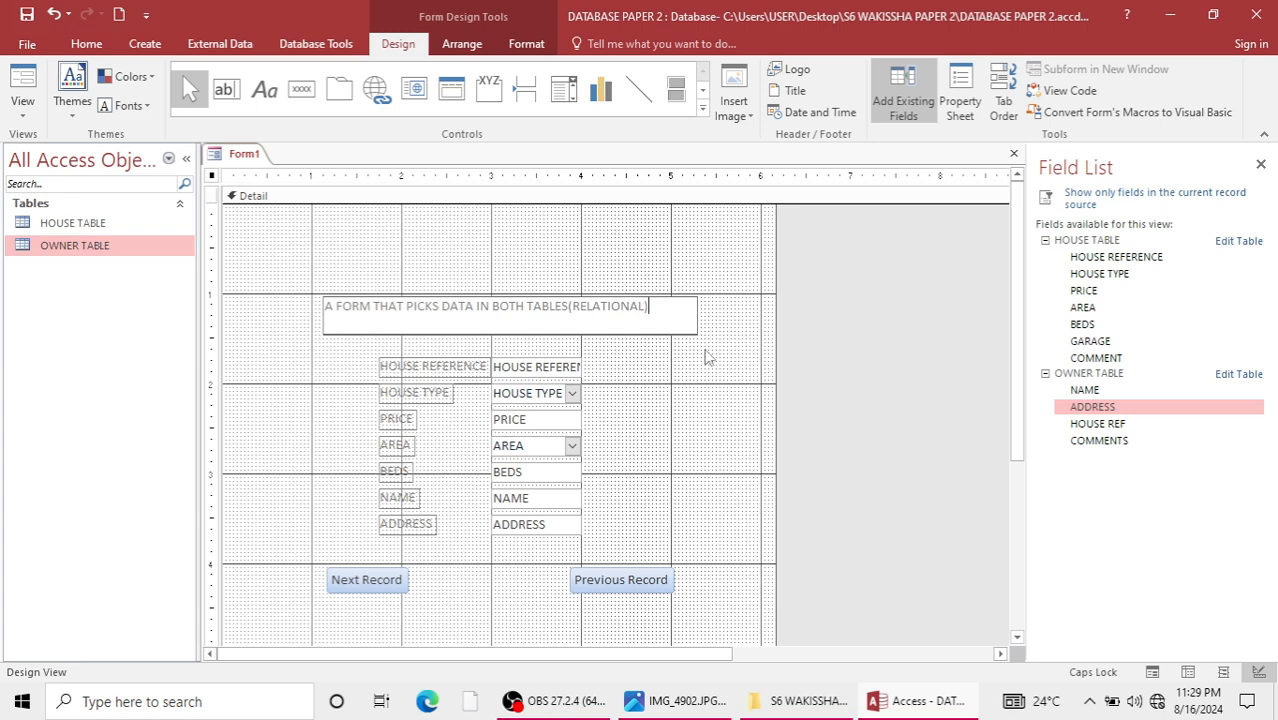
# Set the font size of the form's title label to 18.
pyautogui.moveTo(668, 317); pyautogui.dragTo(277, 290)
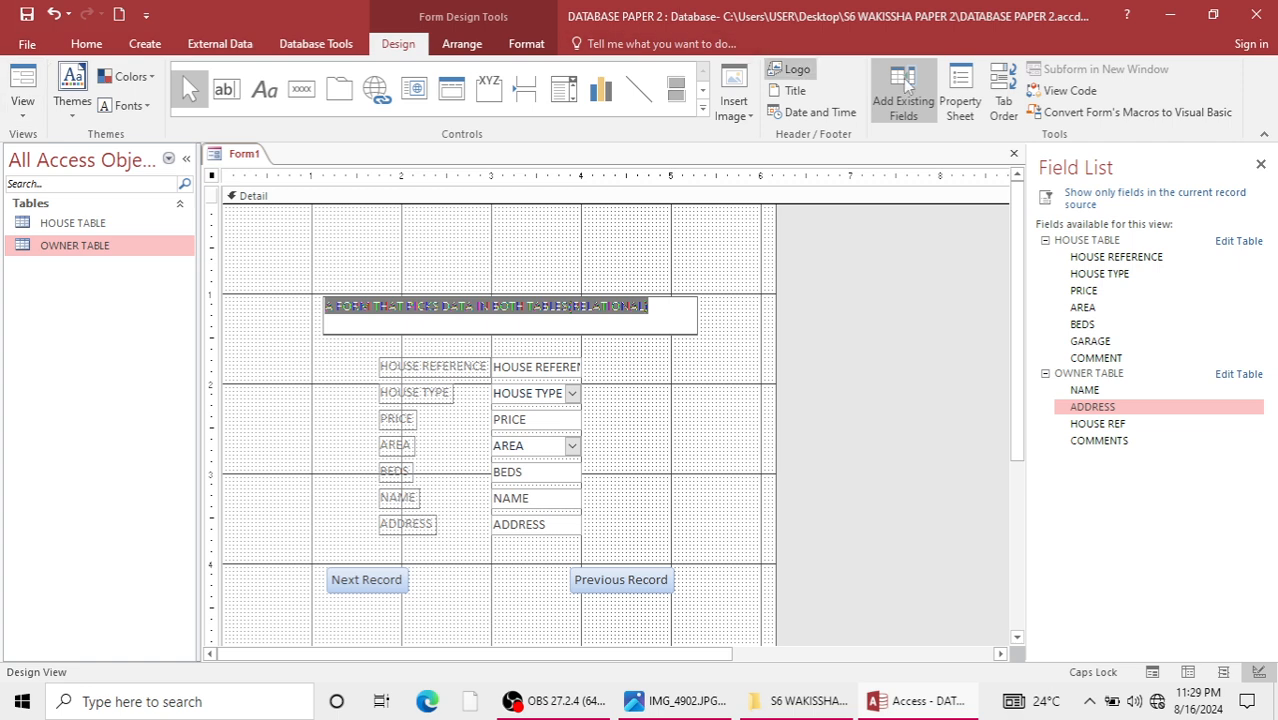
pyautogui.click(706, 446)
pyautogui.click(673, 316)
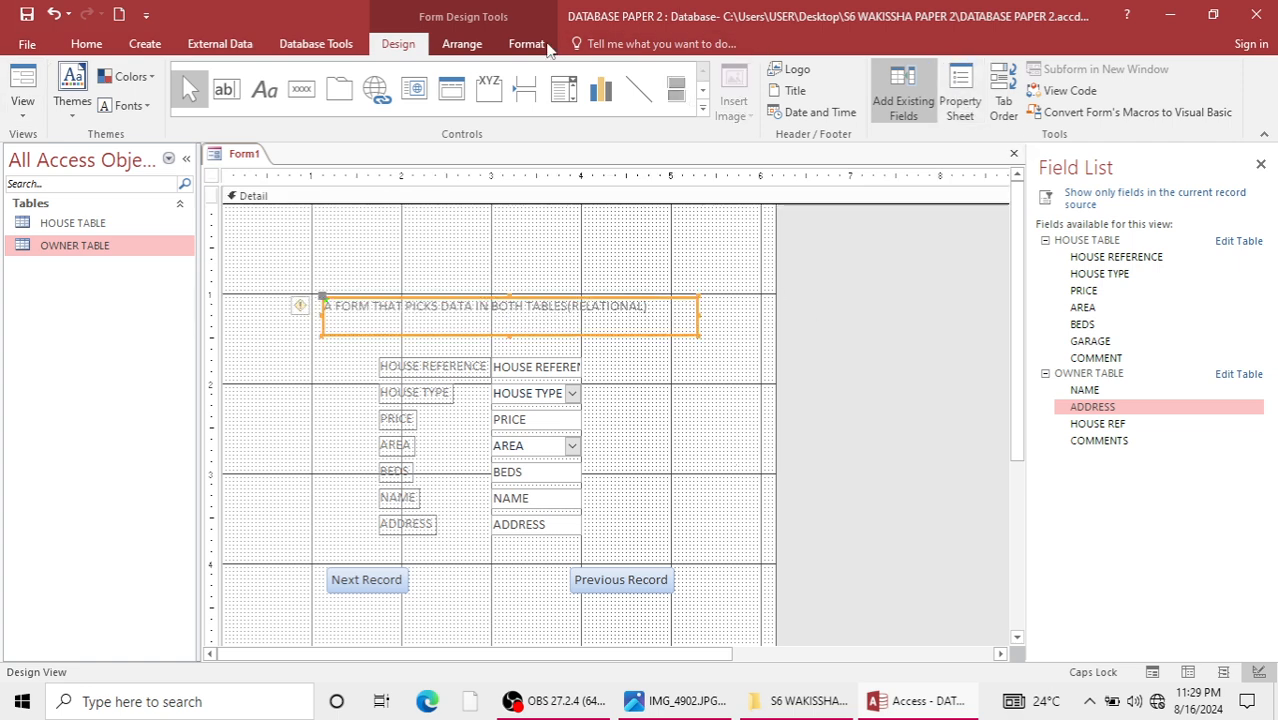
pyautogui.click(86, 44)
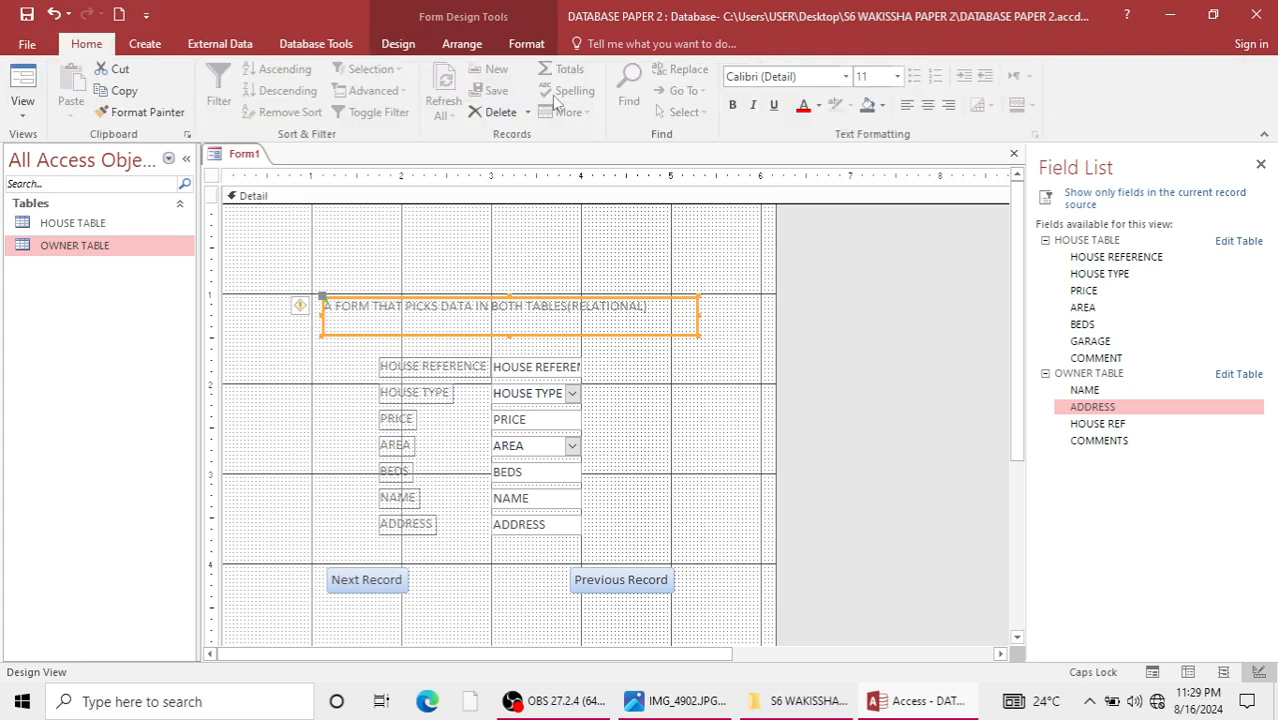
pyautogui.click(897, 77)
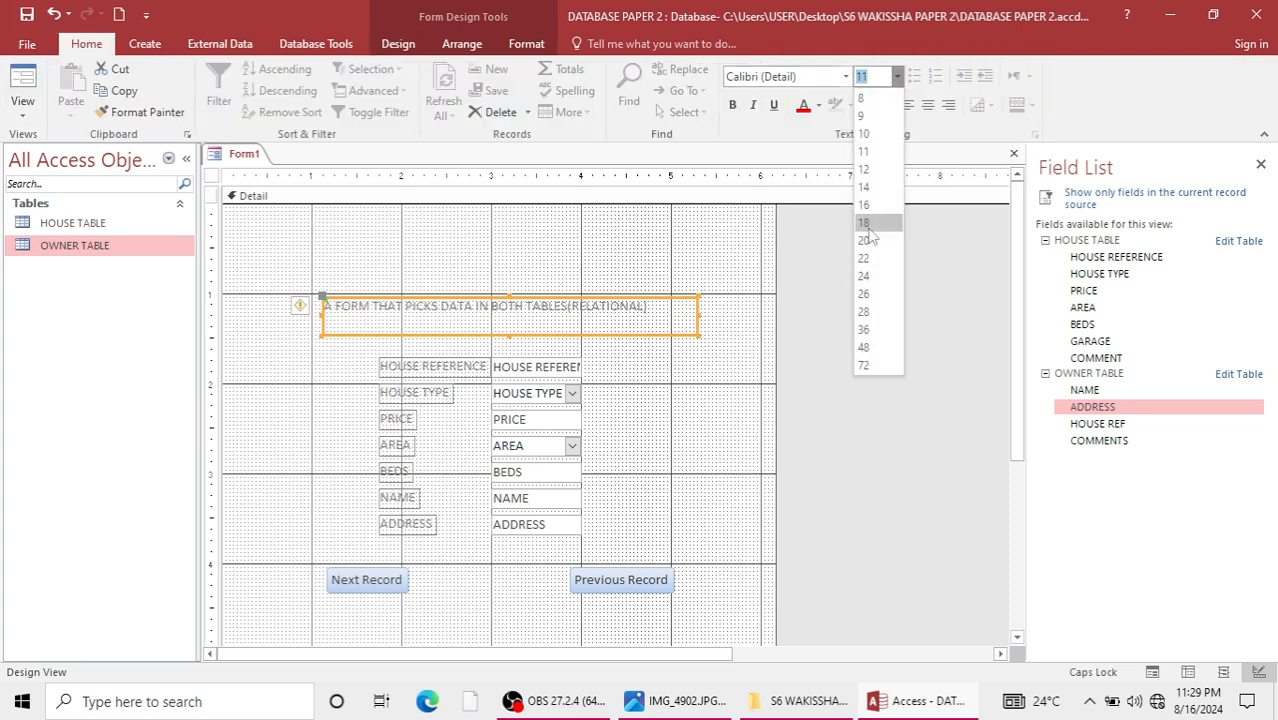
pyautogui.click(868, 223)
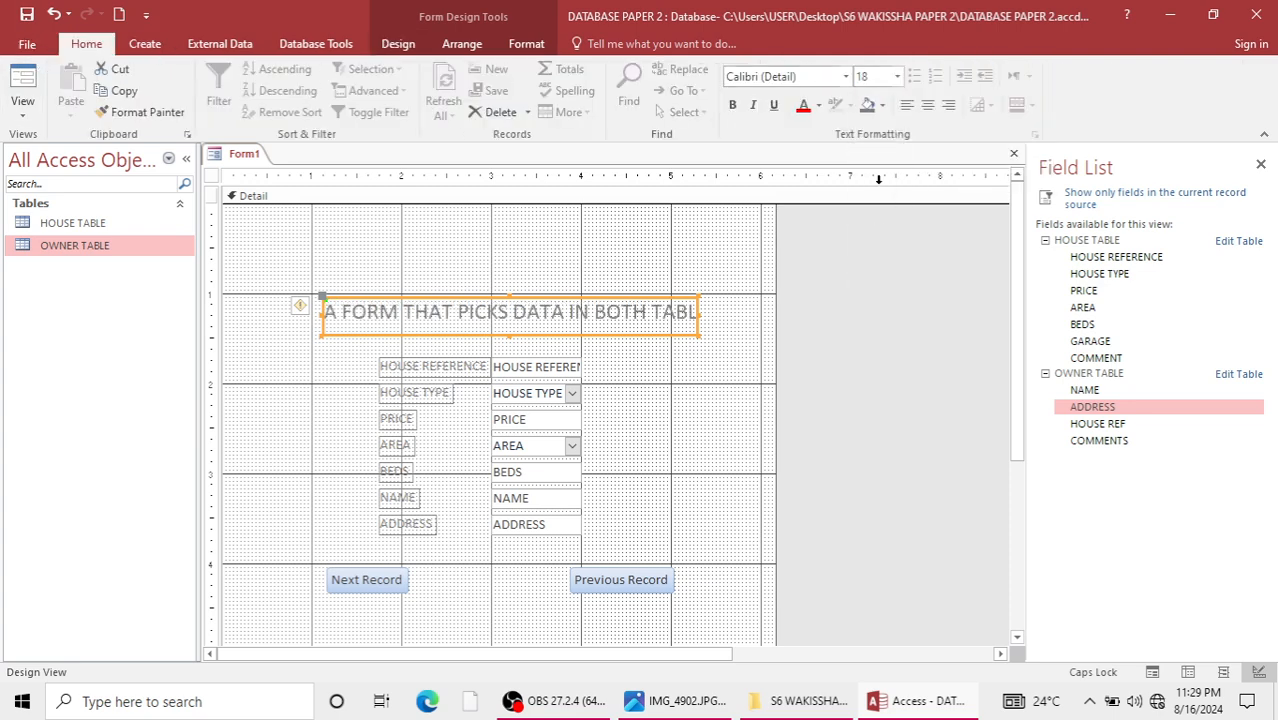
# Set the title label's font size to 14 and enlarge the label to fit both lines of its text.
pyautogui.click(898, 77)
pyautogui.click(879, 182)
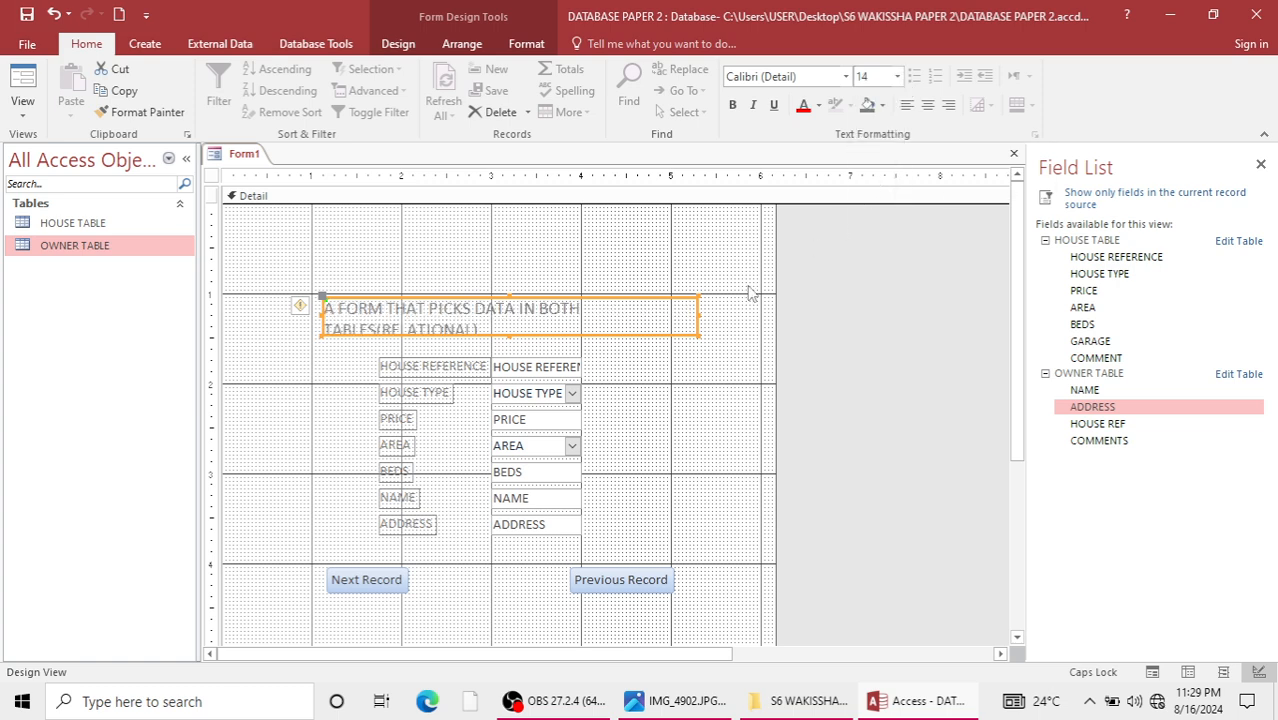
pyautogui.moveTo(692, 333); pyautogui.dragTo(705, 346)
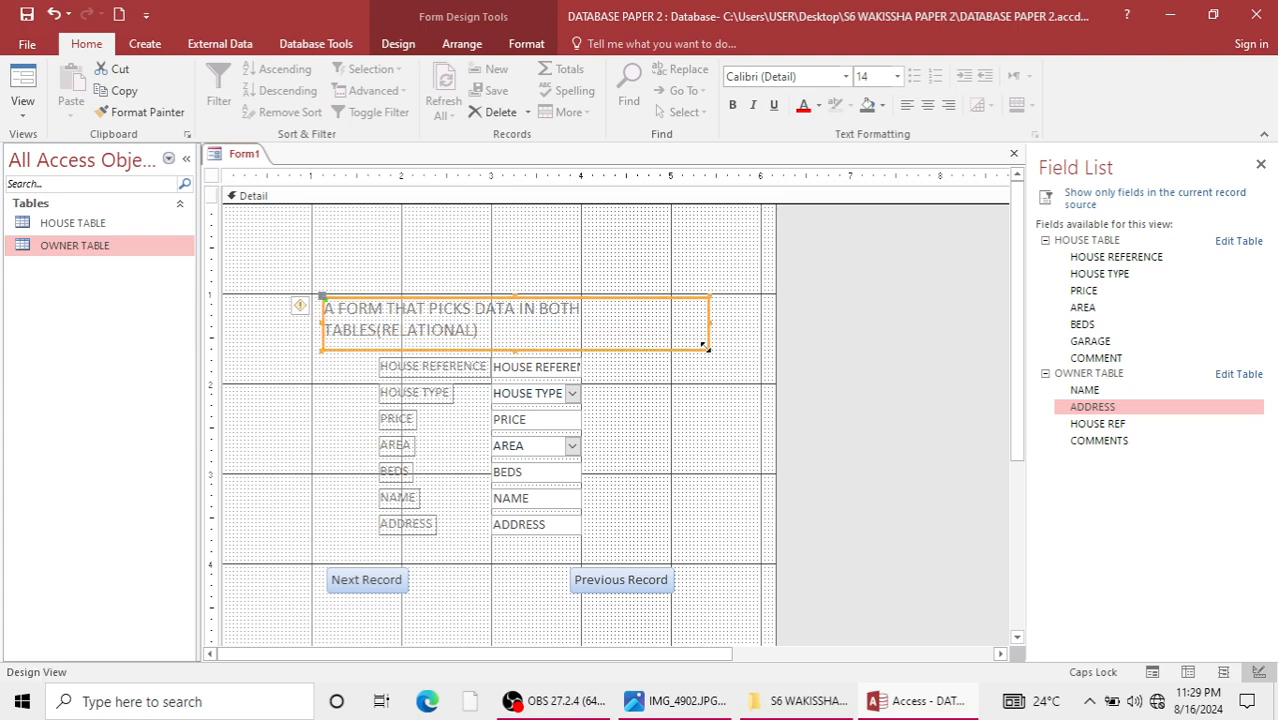
pyautogui.click(686, 430)
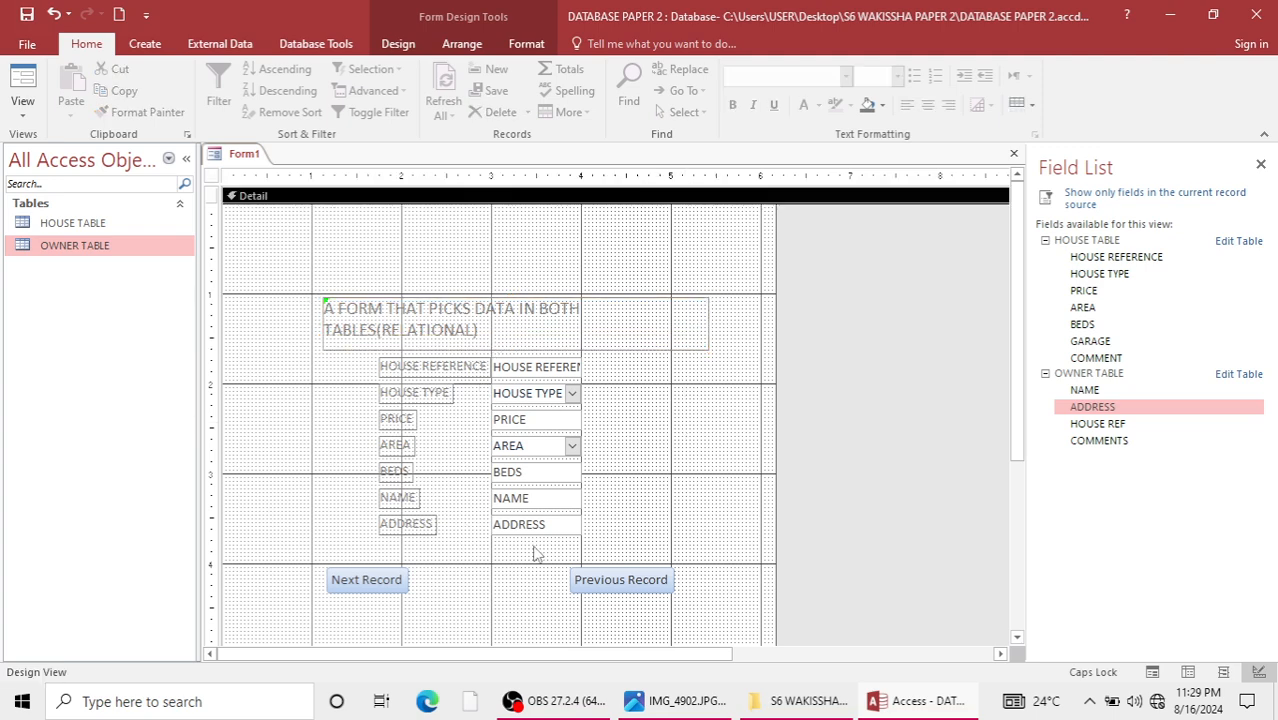
# Fill the form's Detail section background with light grey.
pyautogui.rightClick(597, 414)
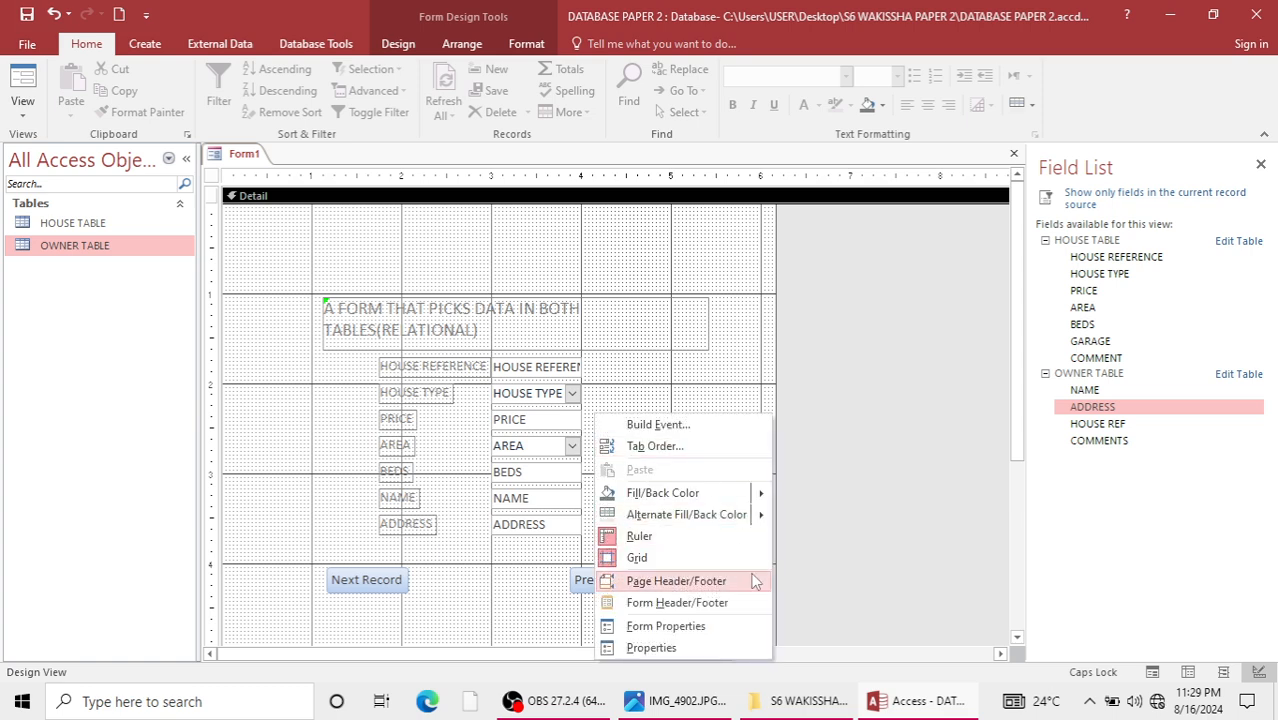
pyautogui.moveTo(756, 498)
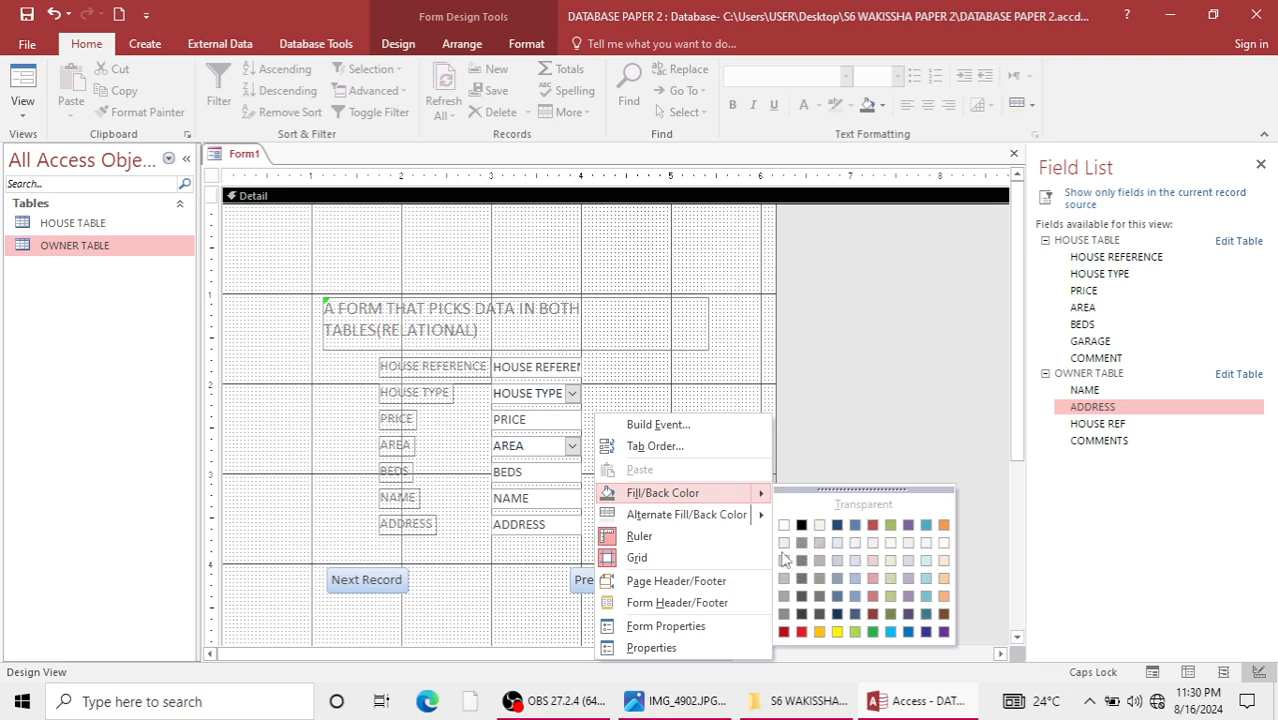
pyautogui.click(783, 544)
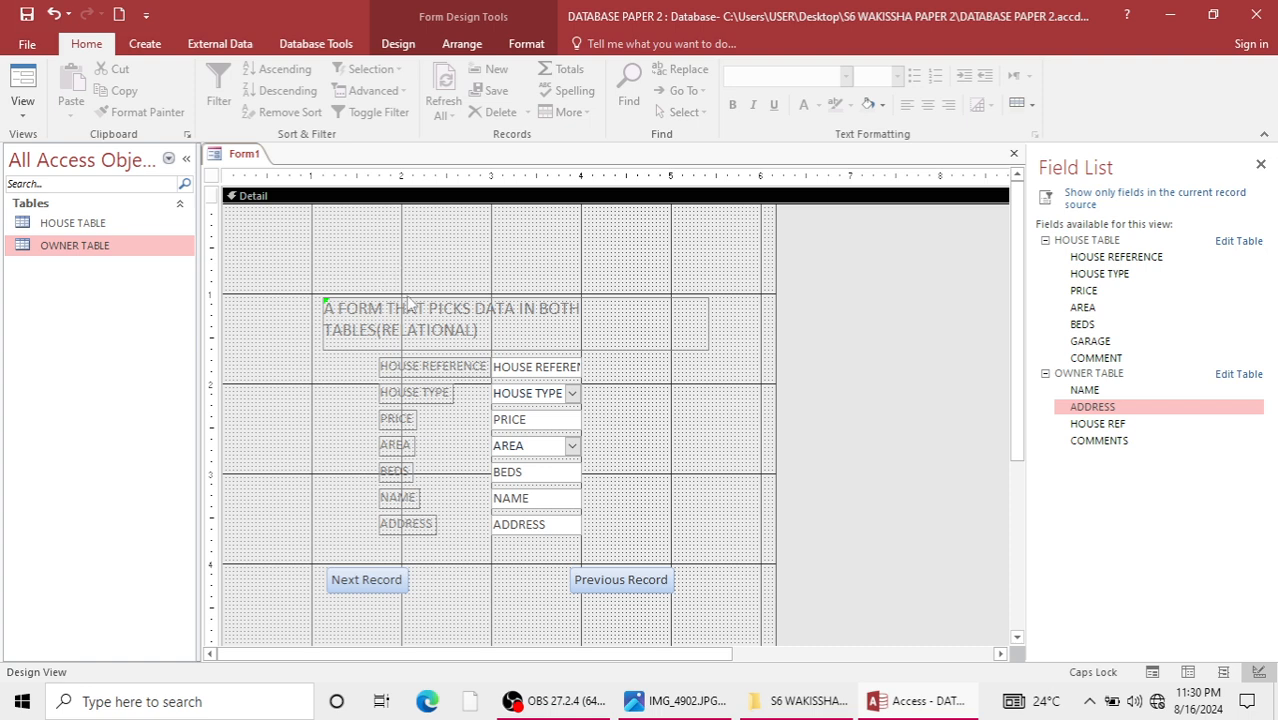
# Add a form header and footer, and increase the header's height to about 0.6 in.
pyautogui.rightClick(726, 470)
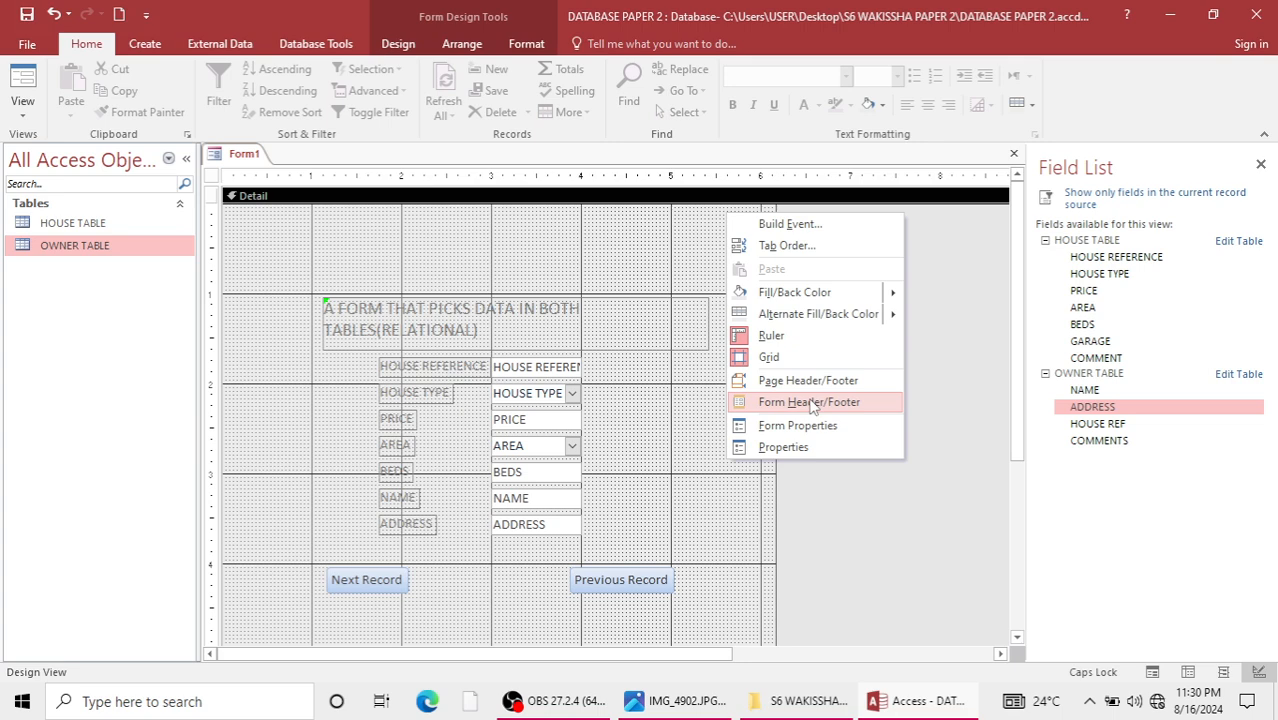
pyautogui.click(812, 404)
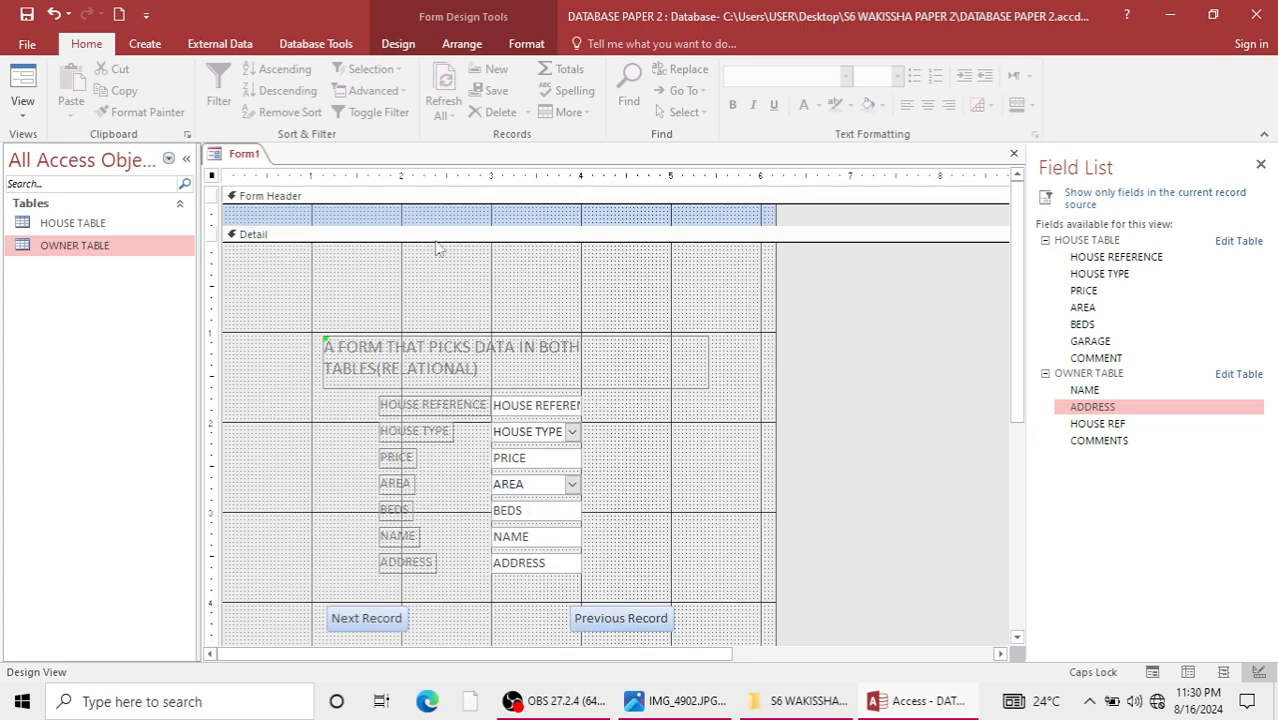
pyautogui.moveTo(493, 225); pyautogui.dragTo(475, 259)
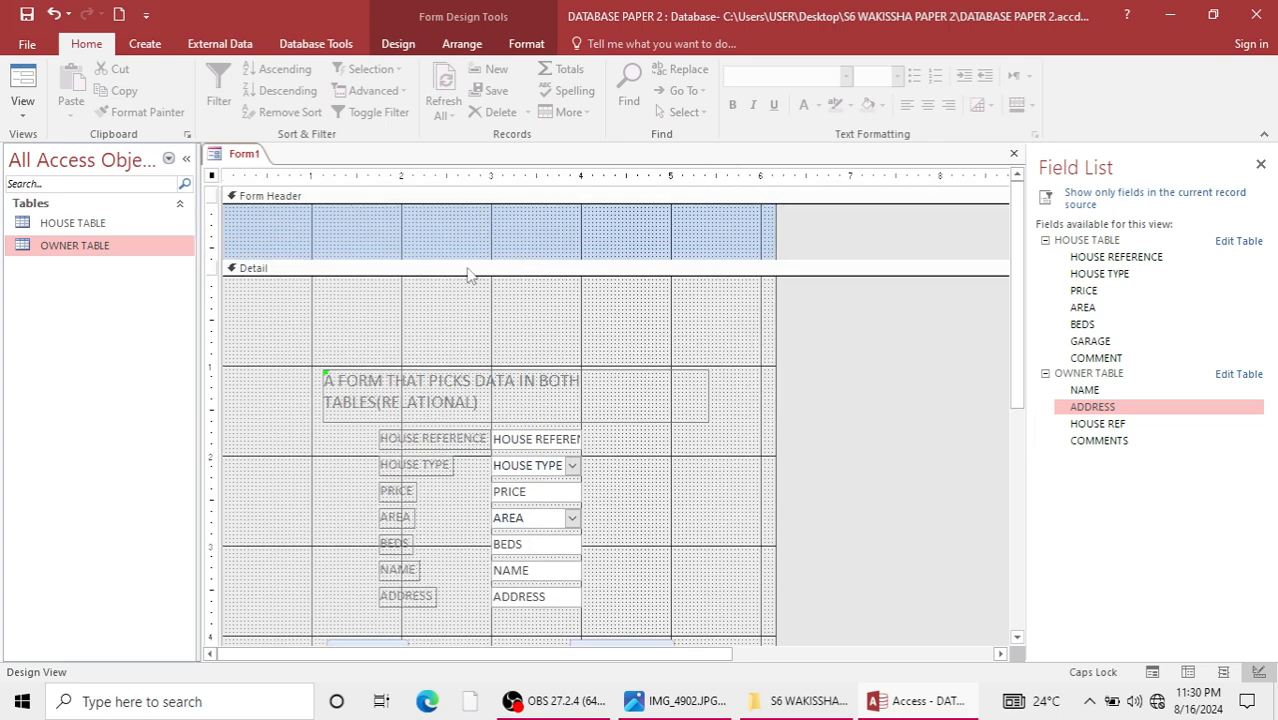
# Draw a label about 1 in wide near the left end of the form header and enter the person's name.
pyautogui.click(403, 45)
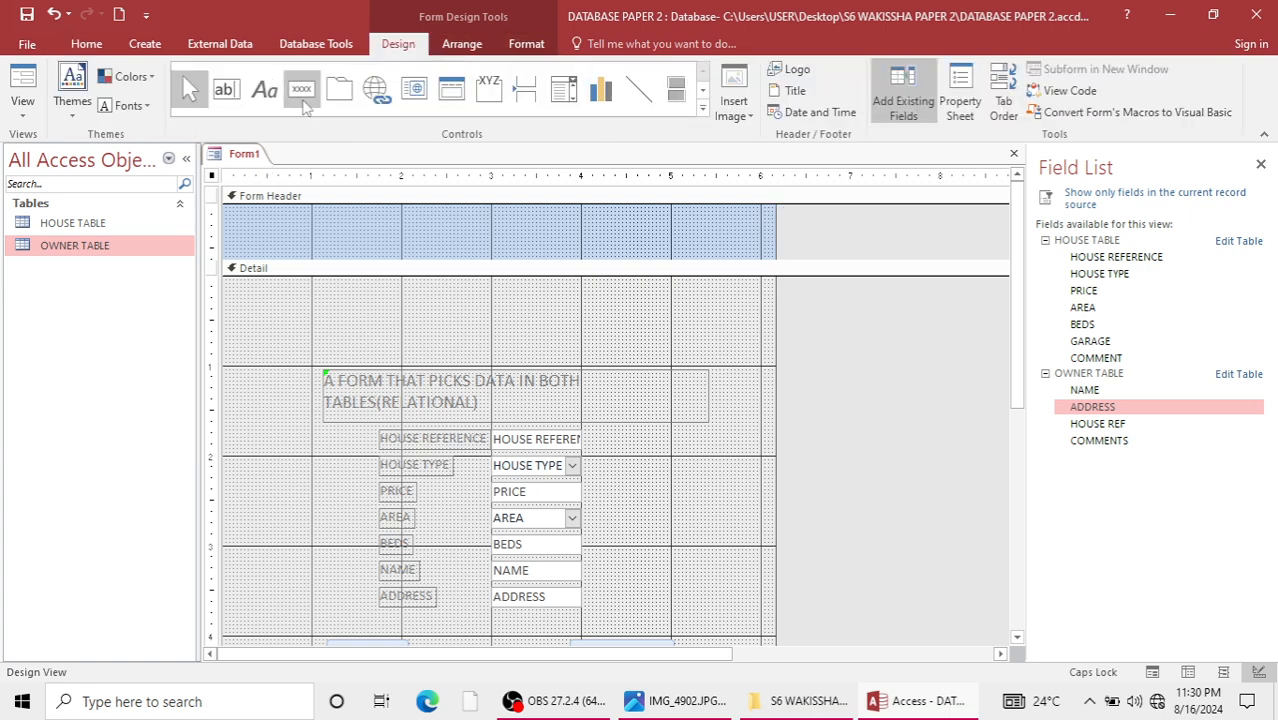
pyautogui.click(264, 90)
pyautogui.moveTo(265, 215); pyautogui.dragTo(364, 239)
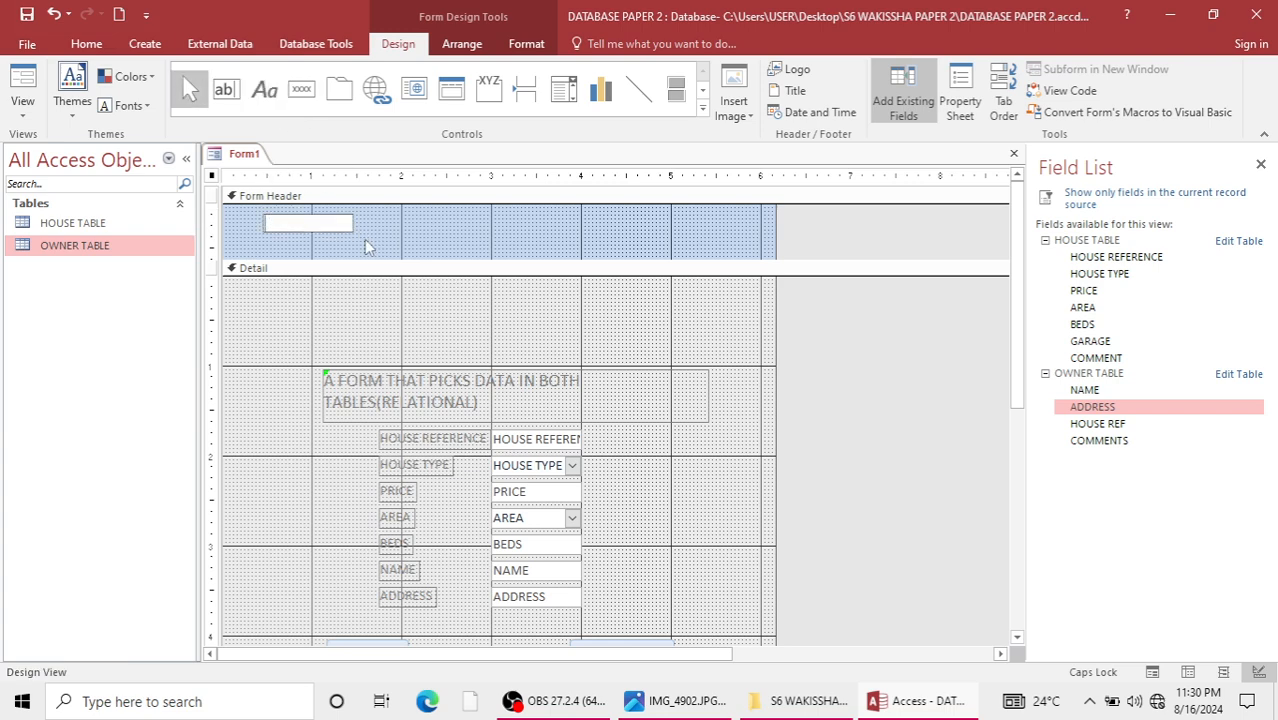
pyautogui.write('KASOZI')
# Insert the date and time into the form header.
pyautogui.click(818, 111)
pyautogui.press('Return')
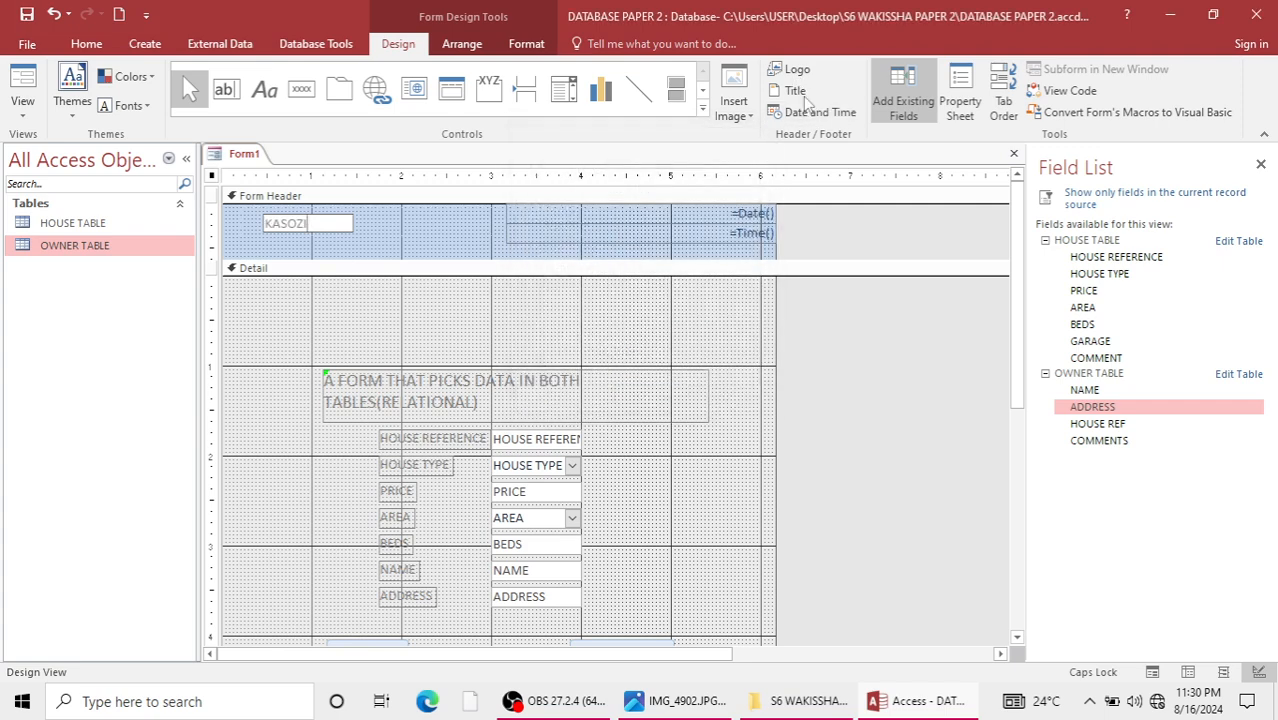
pyautogui.click(798, 70)
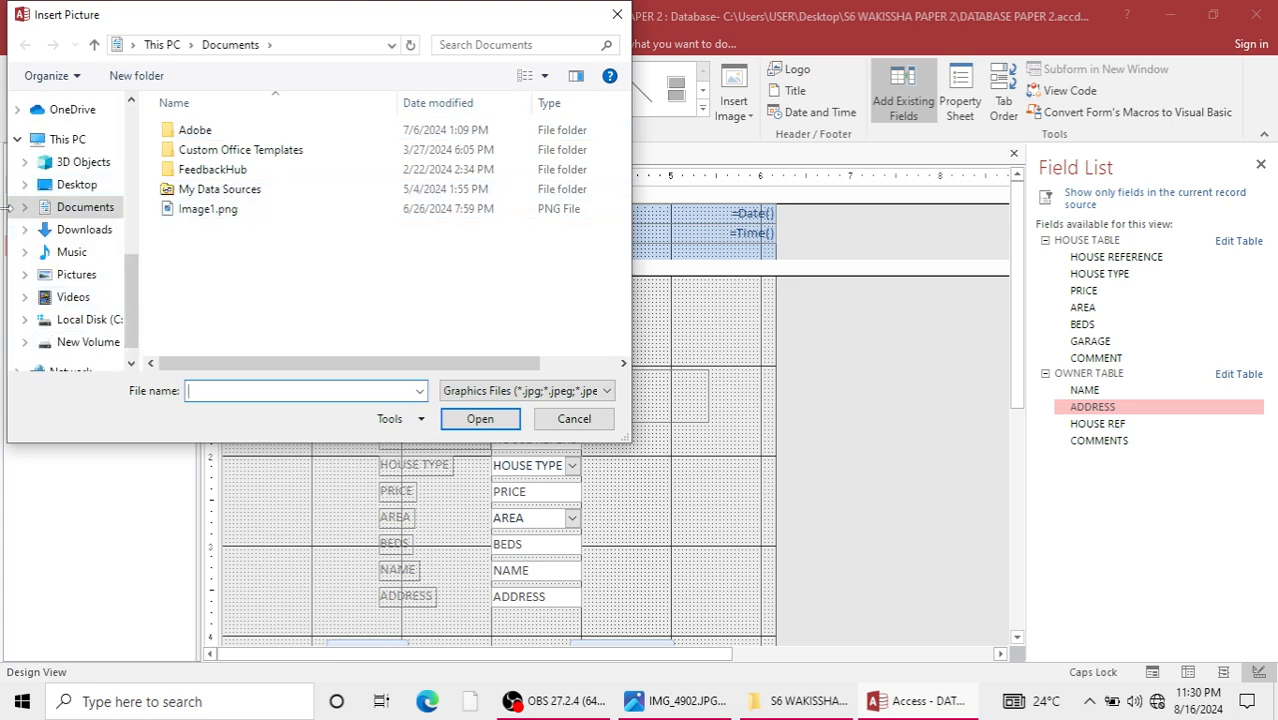
pyautogui.click(617, 15)
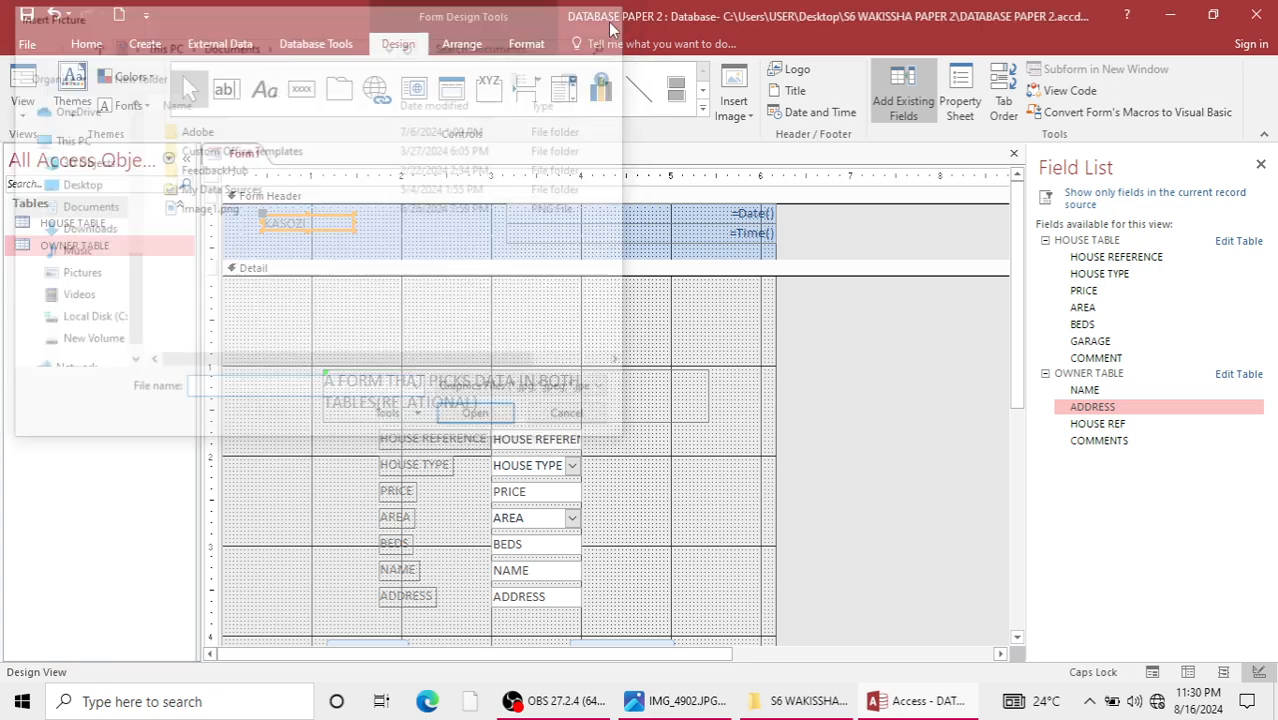
# Increase the form footer's height to about 0.6 in and fill its background with red.
pyautogui.scroll(-3, 615, 403)
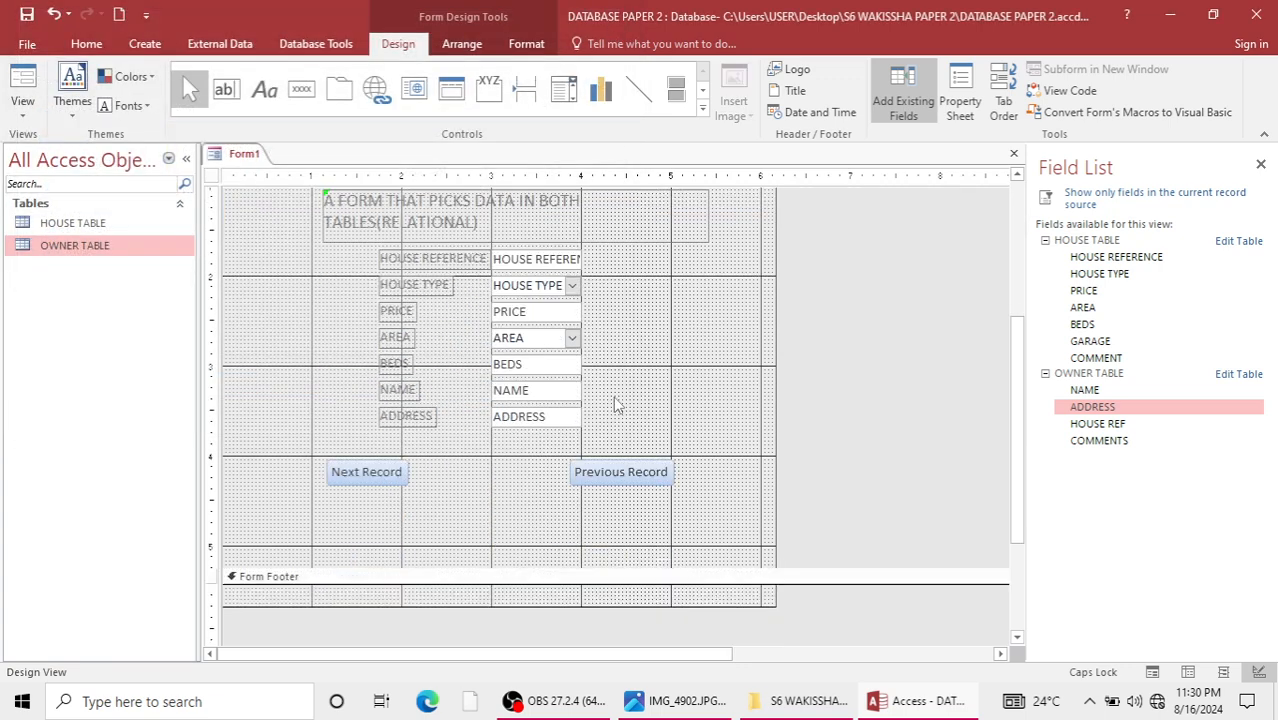
pyautogui.scroll(2, 616, 403)
pyautogui.scroll(-3, 612, 403)
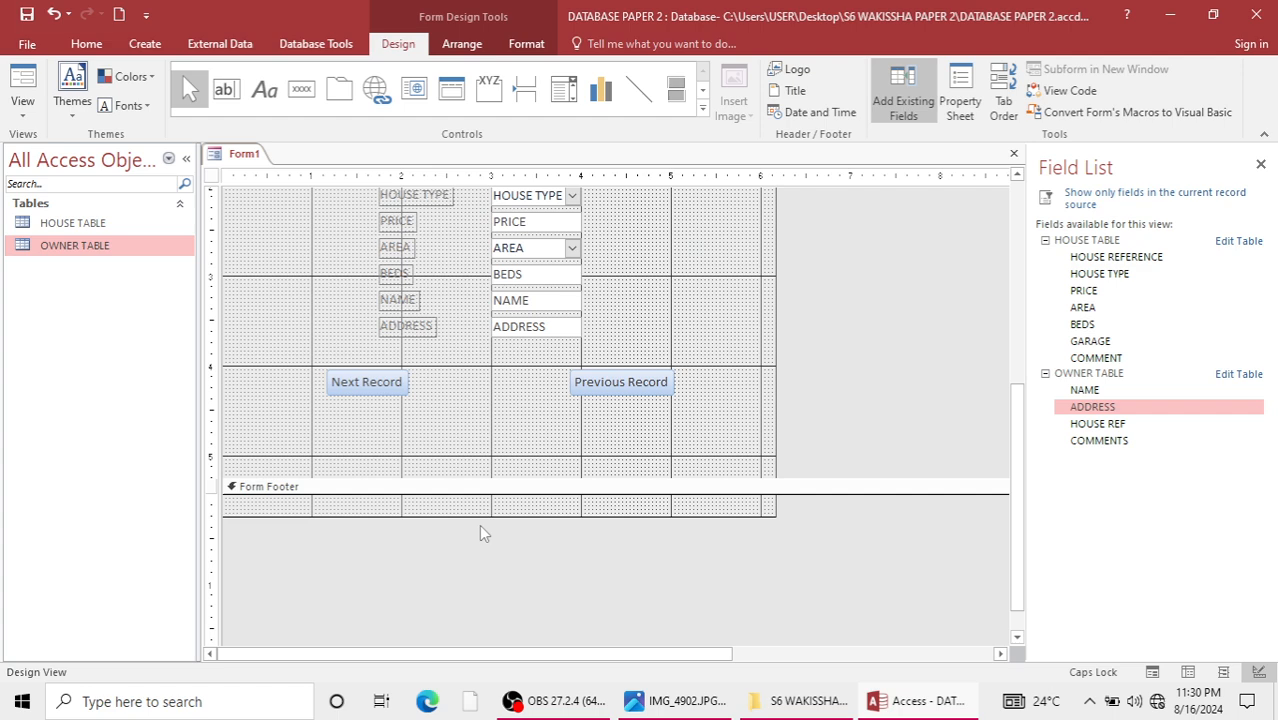
pyautogui.moveTo(482, 517); pyautogui.dragTo(482, 549)
pyautogui.rightClick(437, 524)
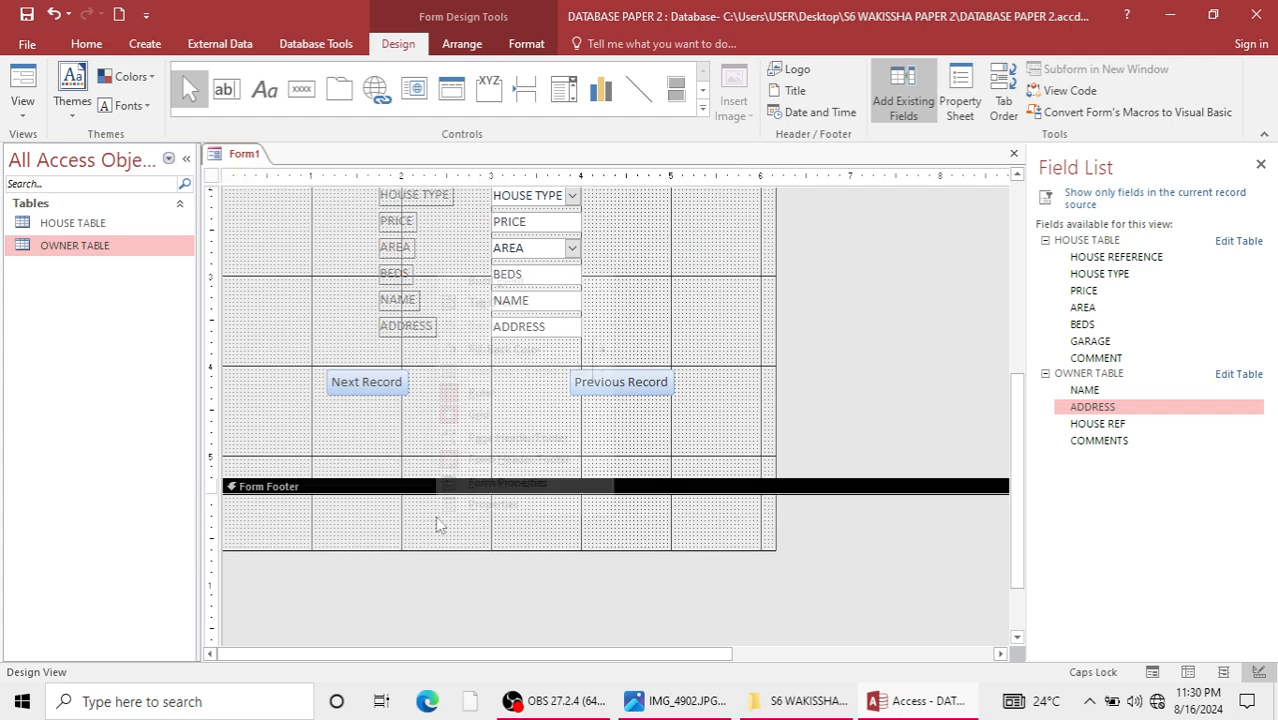
pyautogui.rightClick(412, 536)
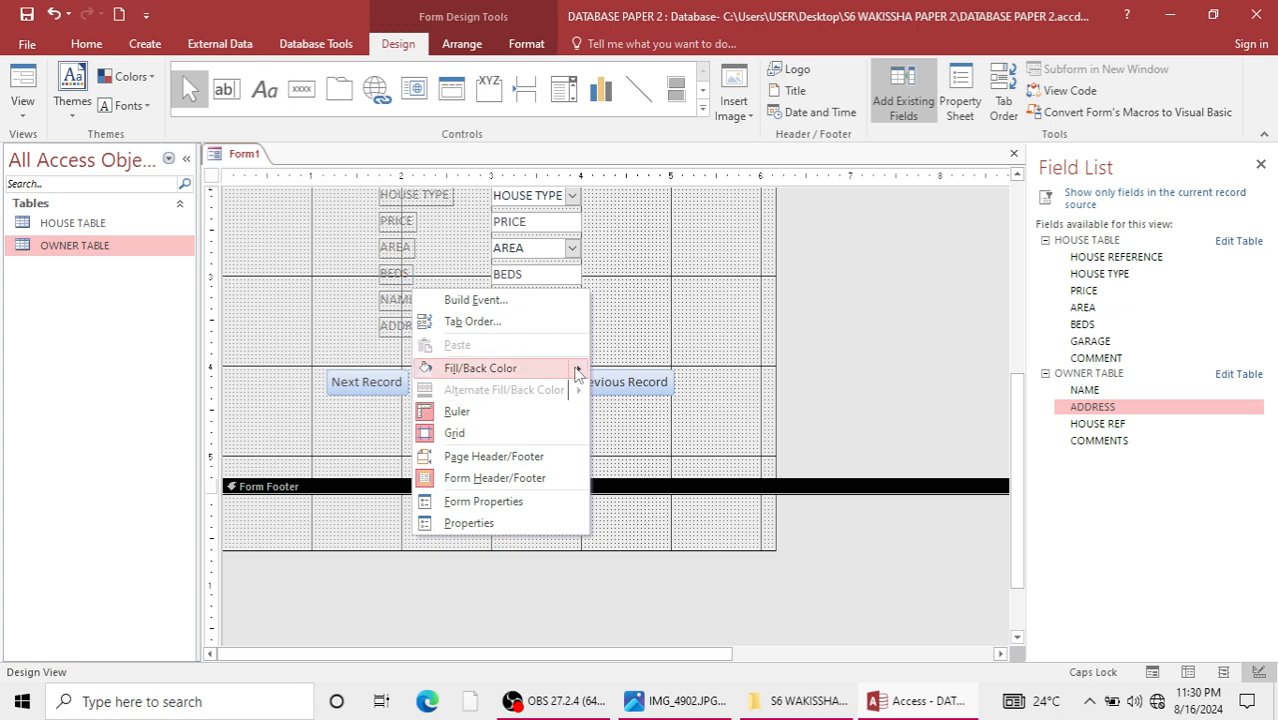
pyautogui.moveTo(577, 373)
pyautogui.click(687, 409)
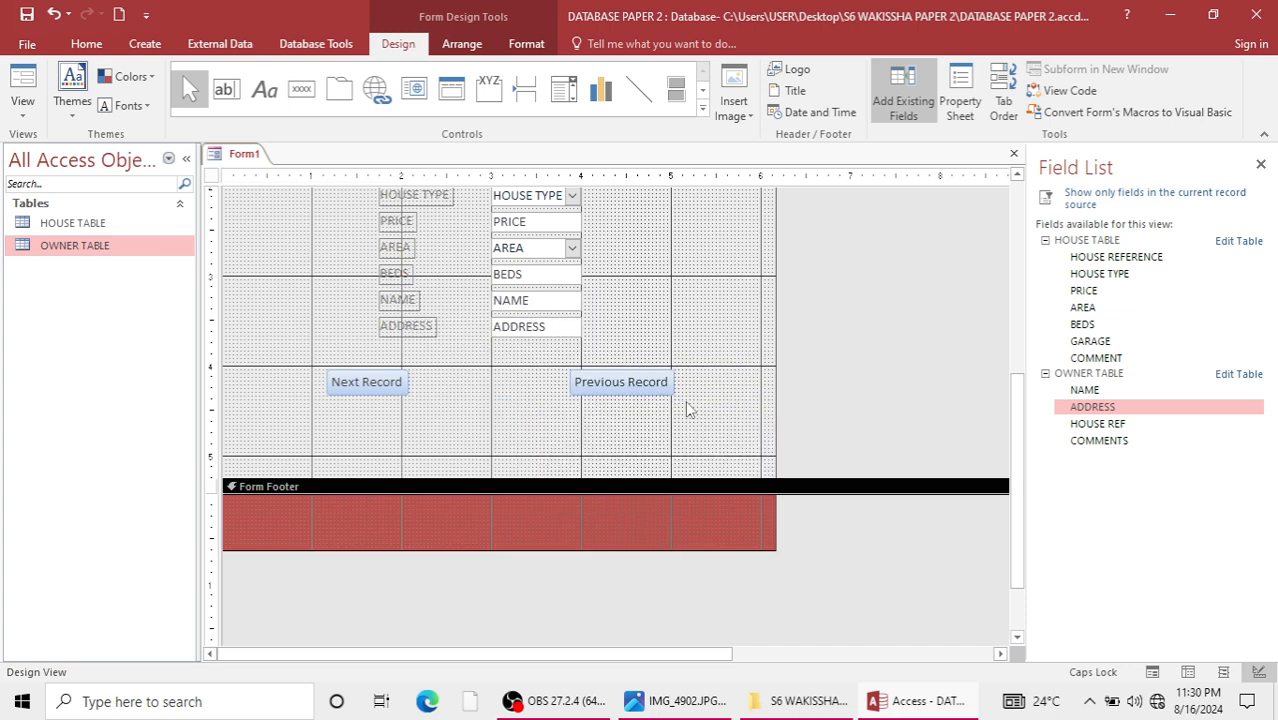
# Save the form as Form1 and read the remaining exam tasks in the IMG_4902.JPG photo.
pyautogui.scroll(5, 687, 409)
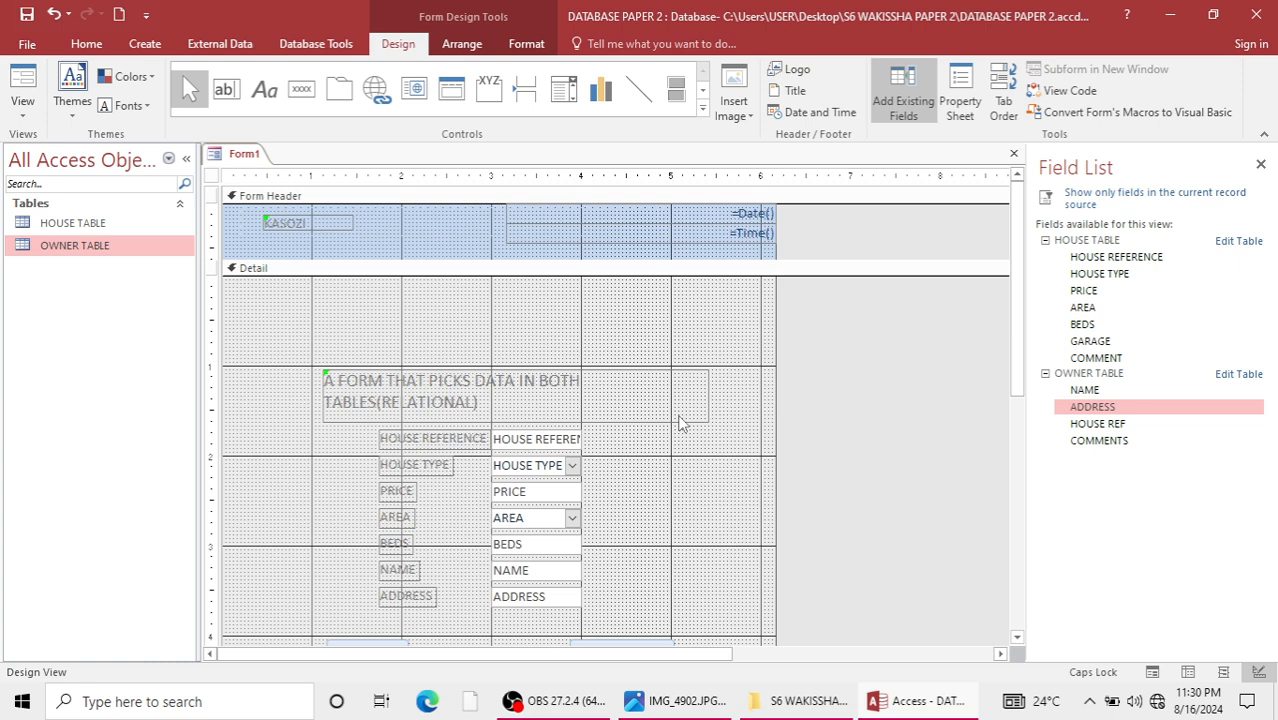
pyautogui.scroll(-3, 611, 419)
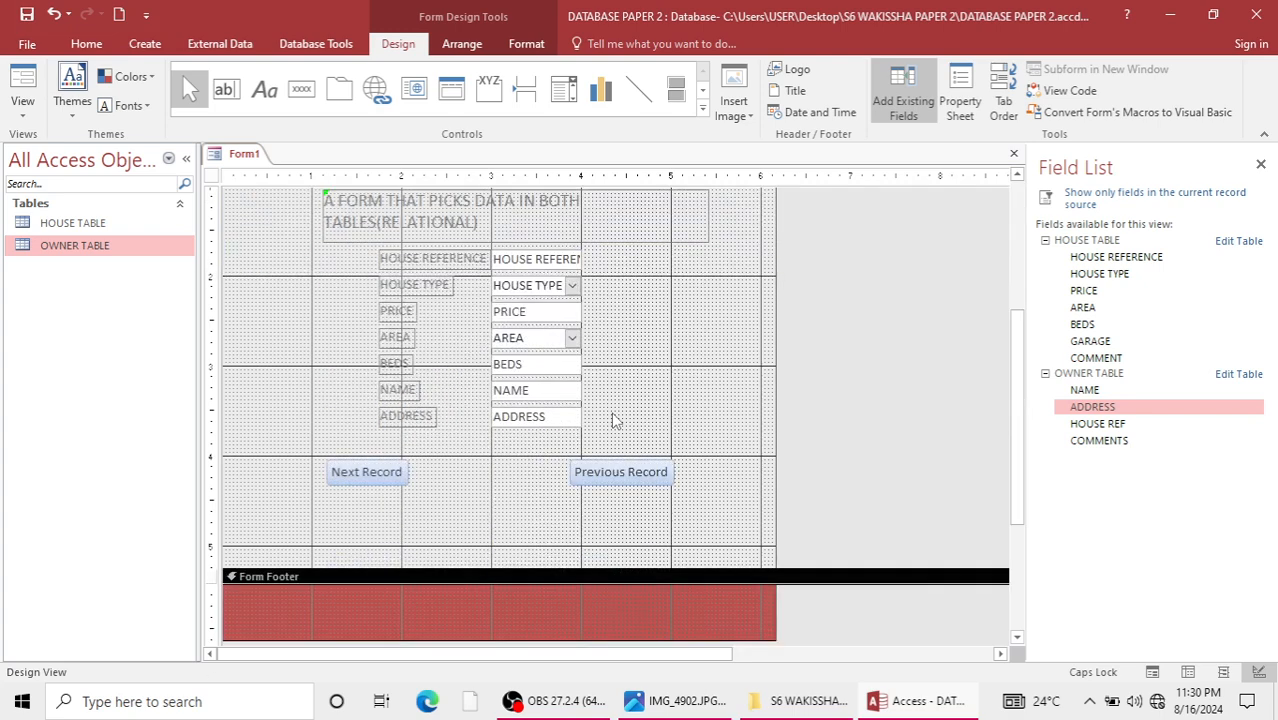
pyautogui.scroll(3, 611, 419)
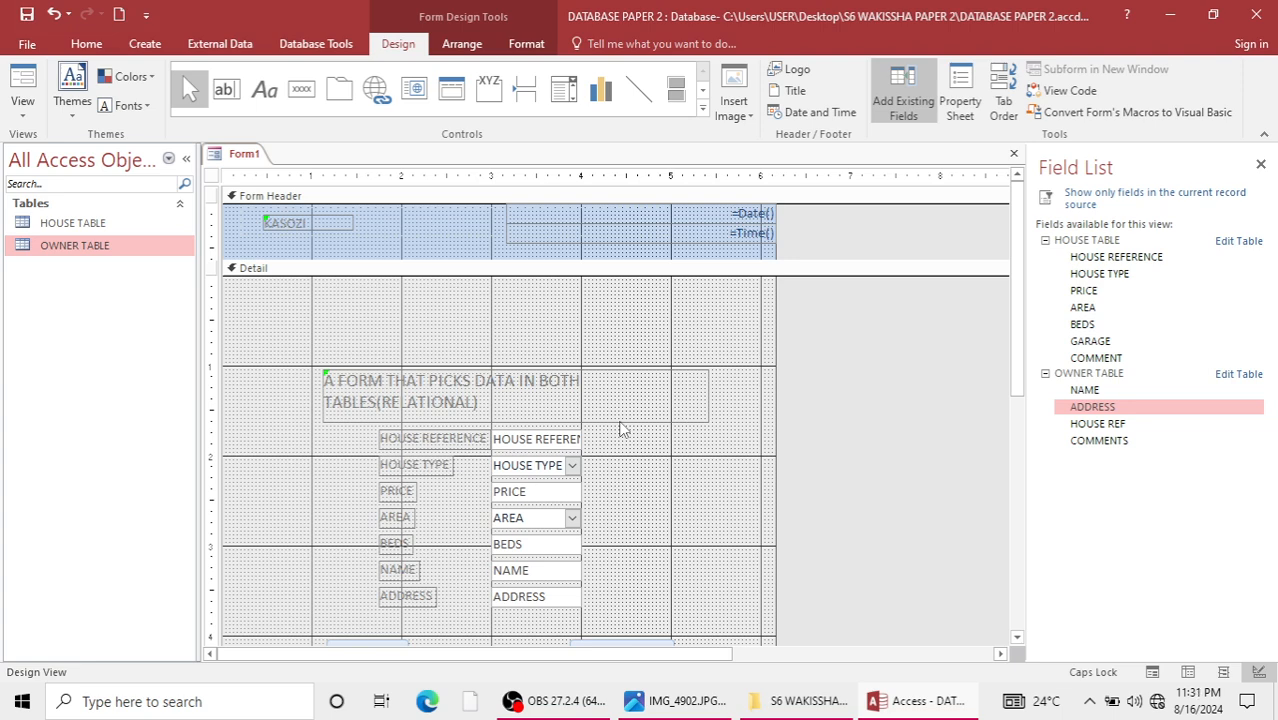
pyautogui.hotkey('ctrl', 's')
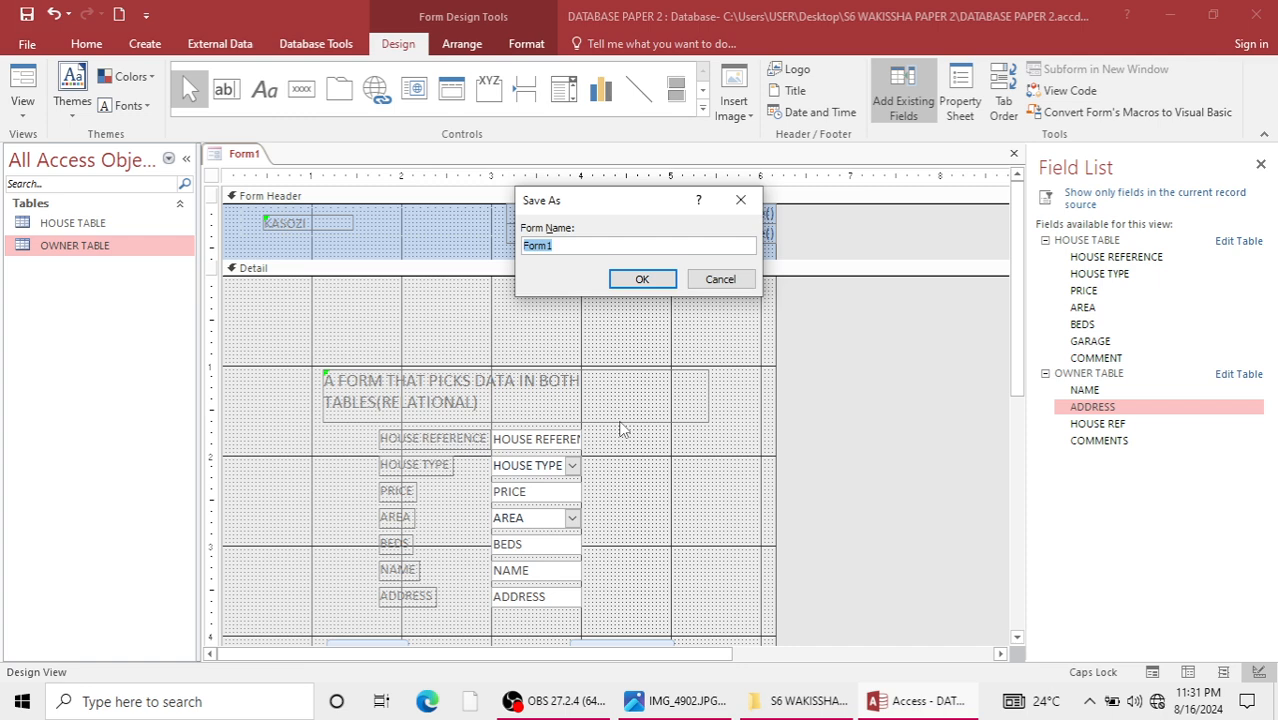
pyautogui.click(642, 278)
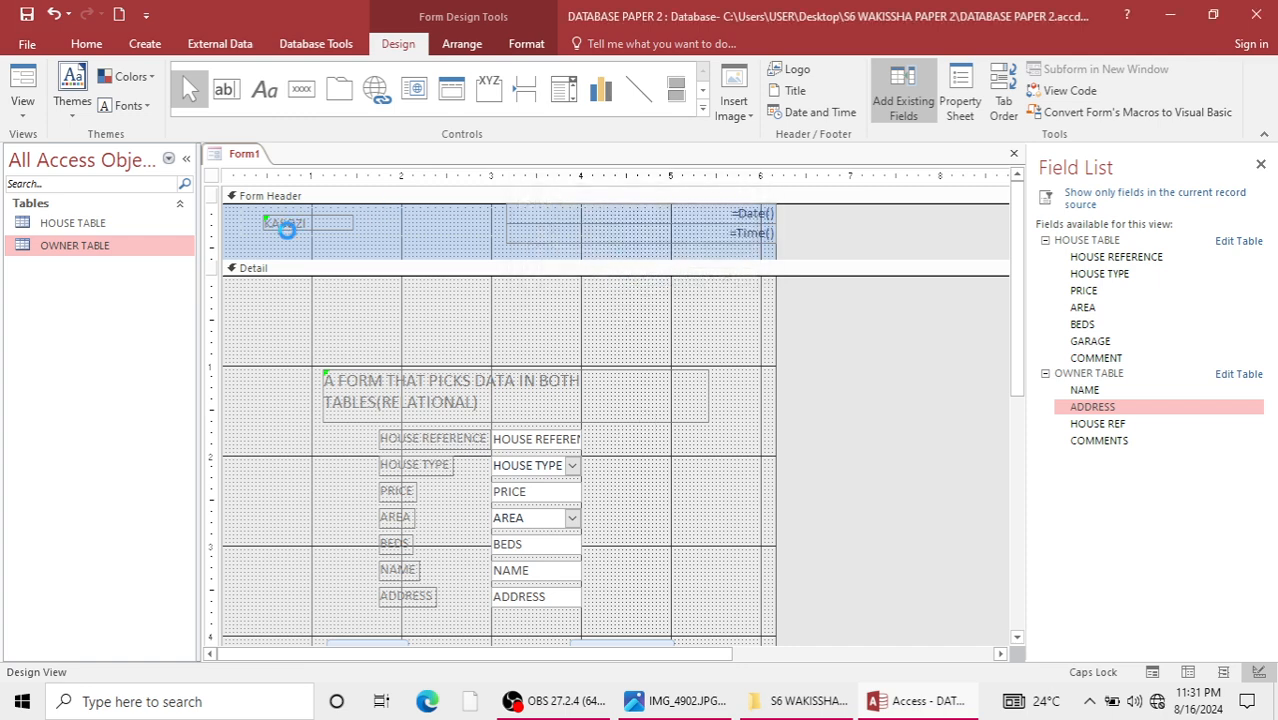
pyautogui.click(680, 701)
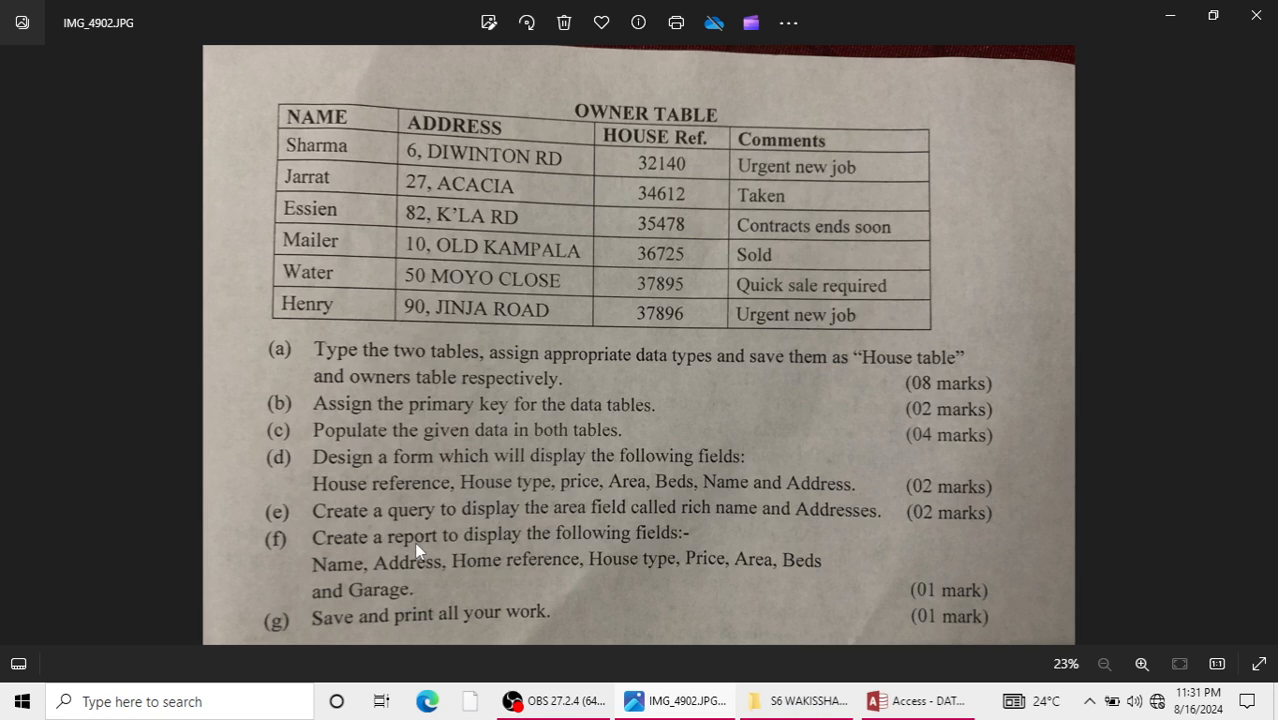
pyautogui.click(1176, 20)
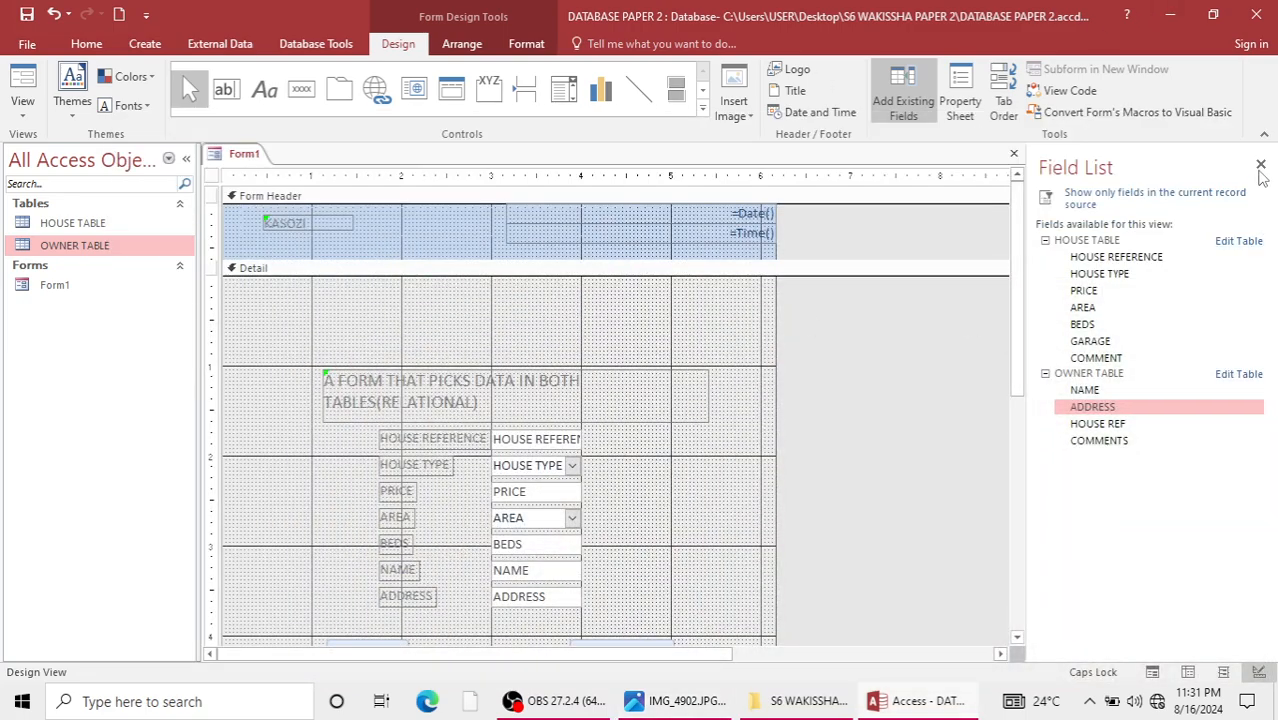
# Close the Field List and the form design, open Form1 in Form view and open OWNER TABLE to check them.
pyautogui.click(1260, 164)
pyautogui.click(1262, 153)
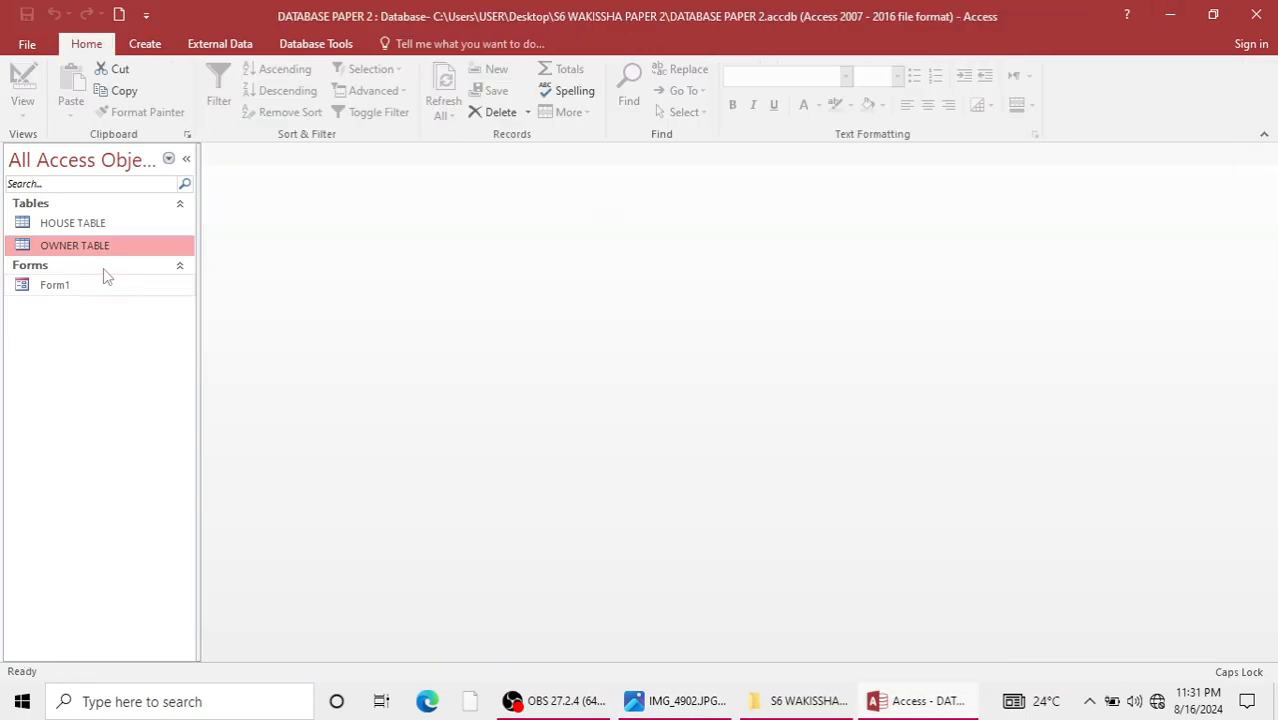
pyautogui.click(63, 287)
pyautogui.doubleClick(63, 287)
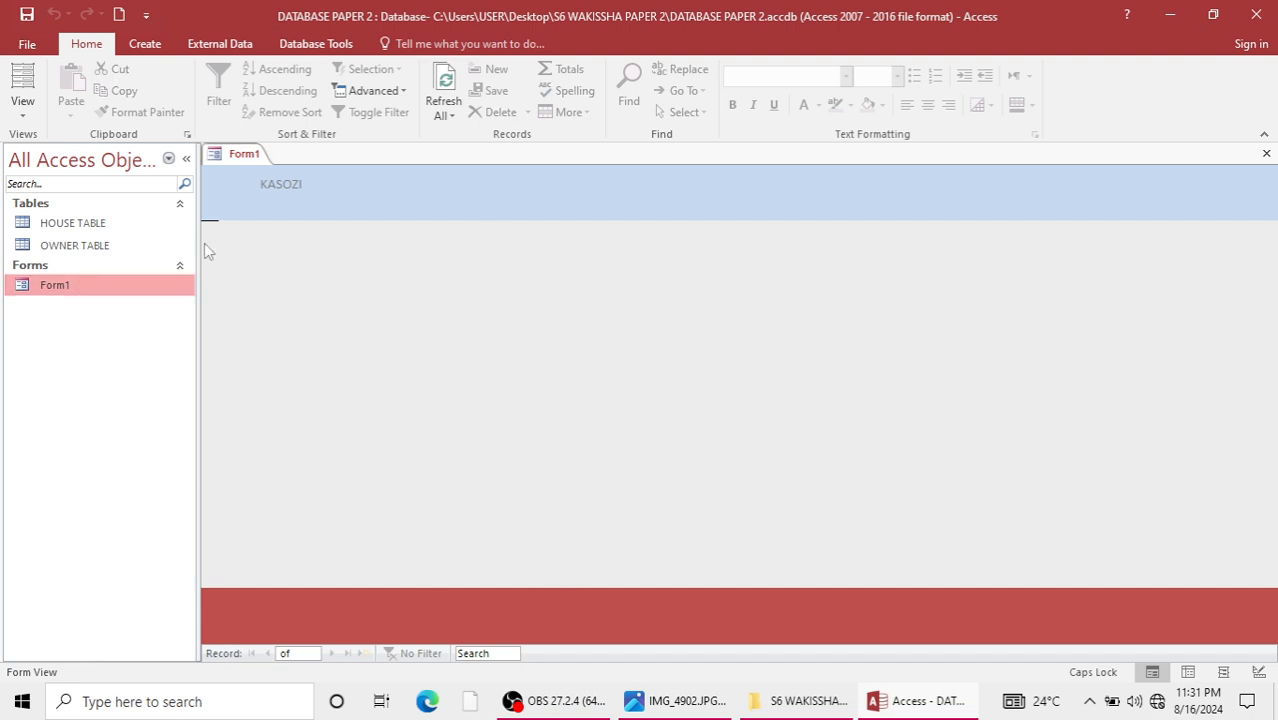
pyautogui.doubleClick(46, 243)
pyautogui.doubleClick(61, 292)
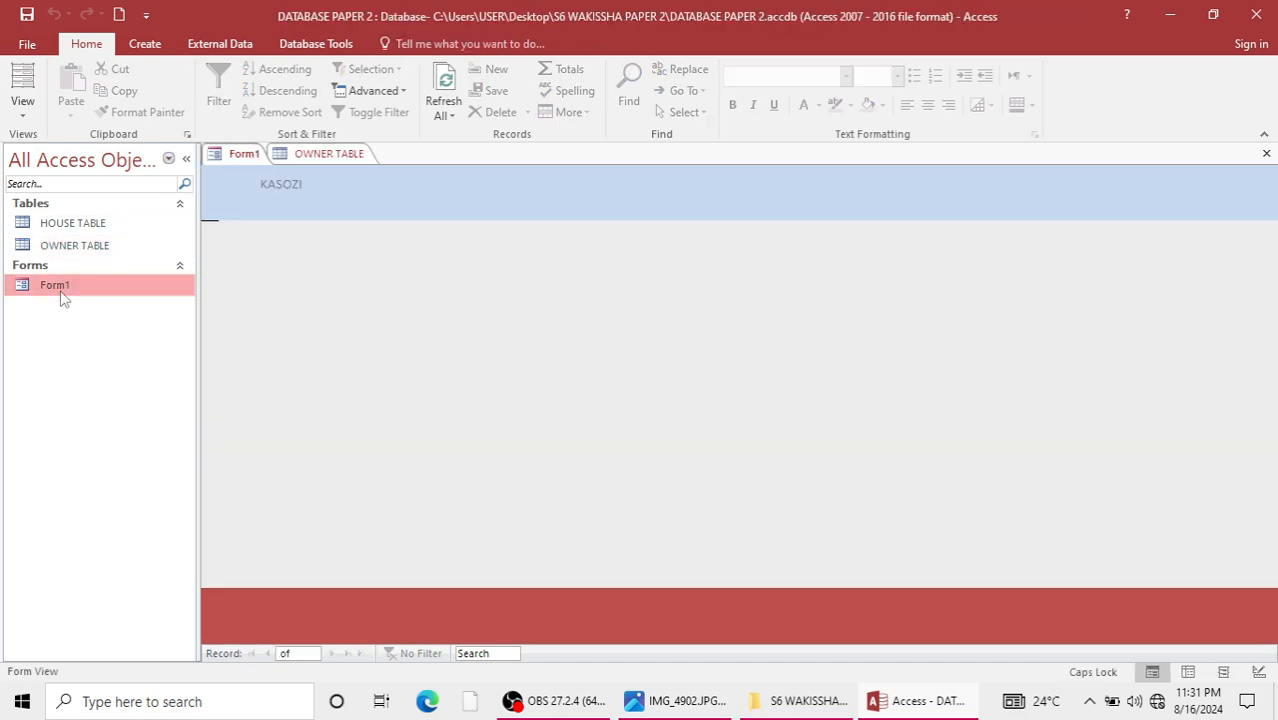
# Move the title label and all fields about 0.75 in upward in Form1's Detail section and check the form in Form view.
pyautogui.rightClick(48, 290)
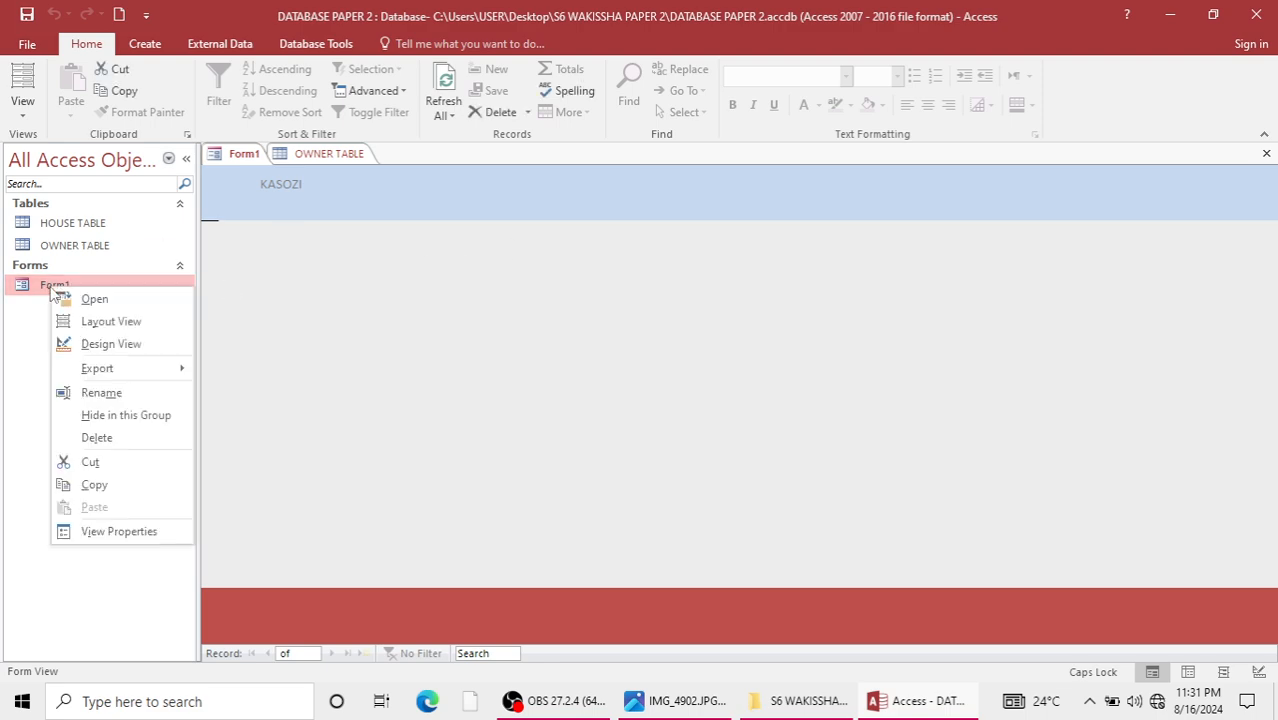
pyautogui.click(132, 340)
pyautogui.scroll(-3, 552, 455)
pyautogui.scroll(3, 552, 455)
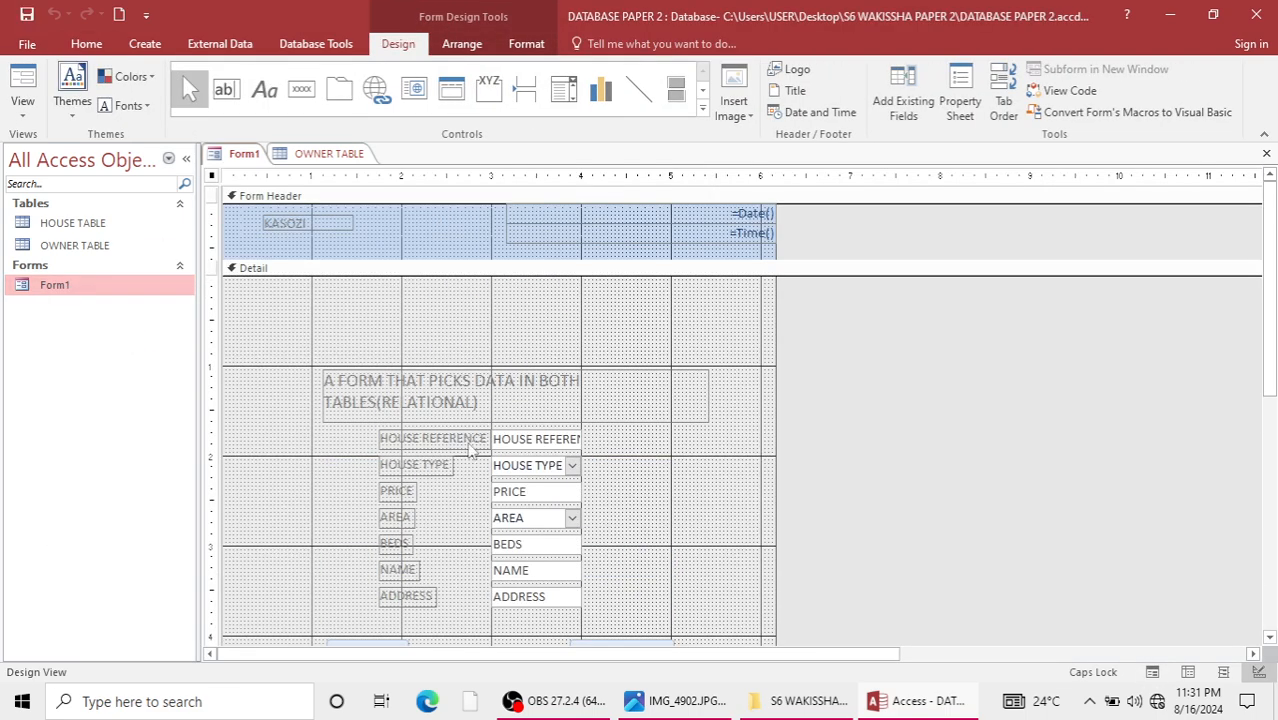
pyautogui.moveTo(298, 333); pyautogui.dragTo(654, 624)
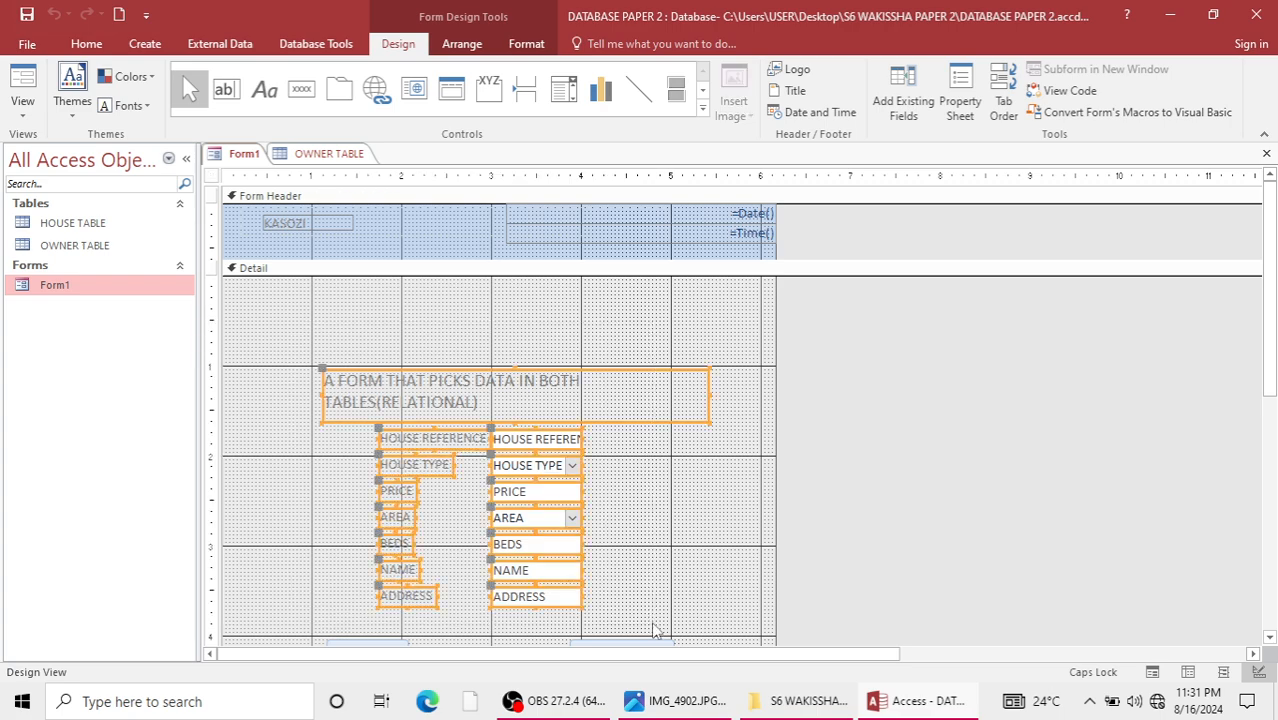
pyautogui.press('Delete')
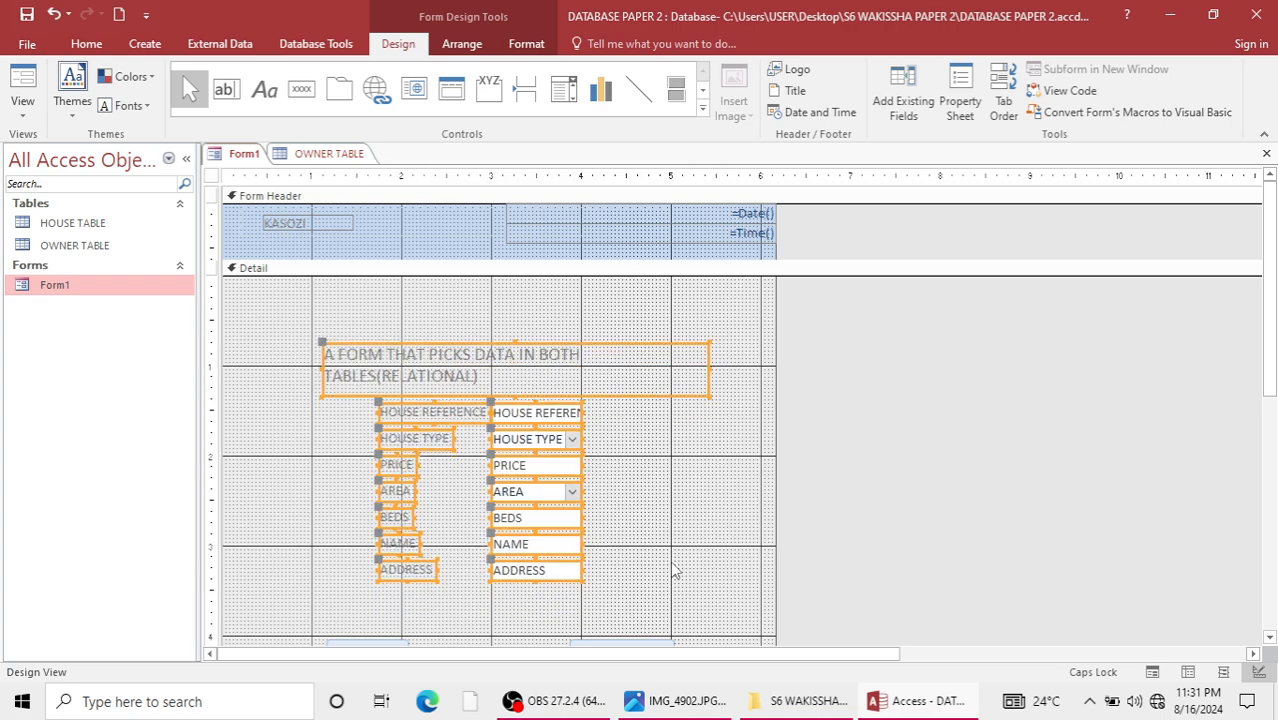
pyautogui.hotkey('ctrl', 'z')
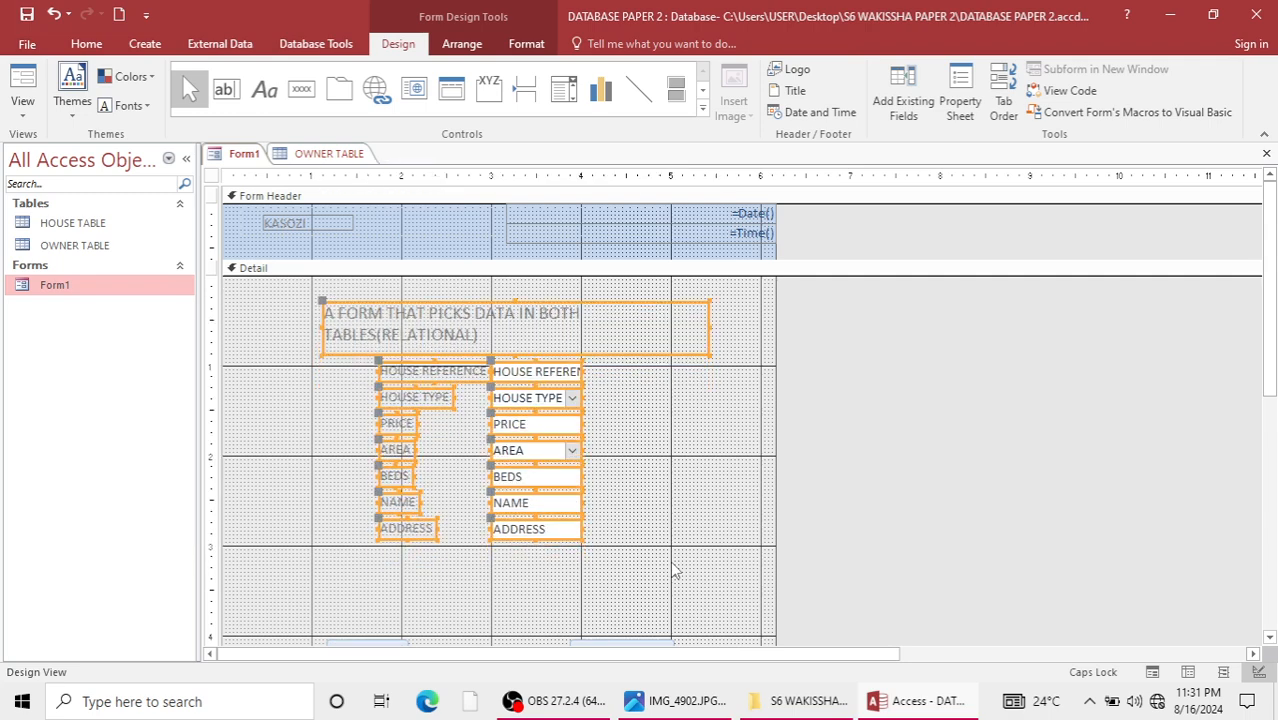
pyautogui.doubleClick(86, 288)
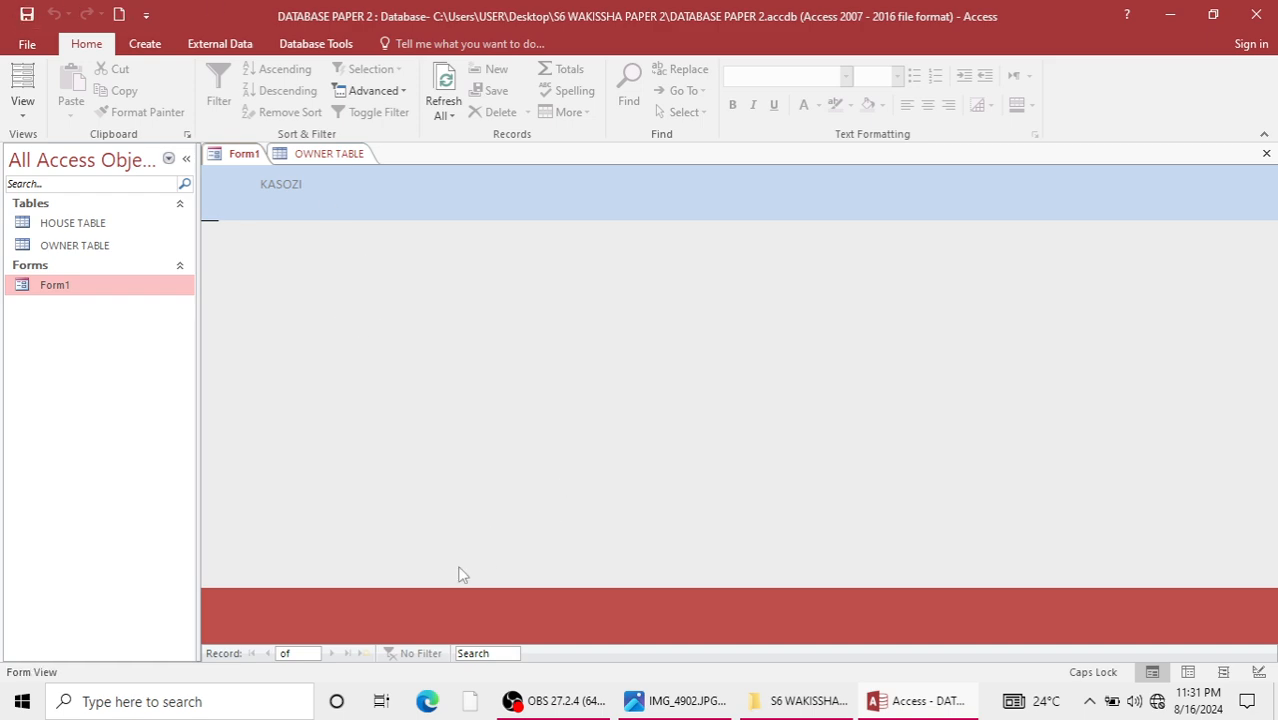
# Check Form1 in its Layout, Form and Design views.
pyautogui.click(1188, 672)
pyautogui.click(1223, 672)
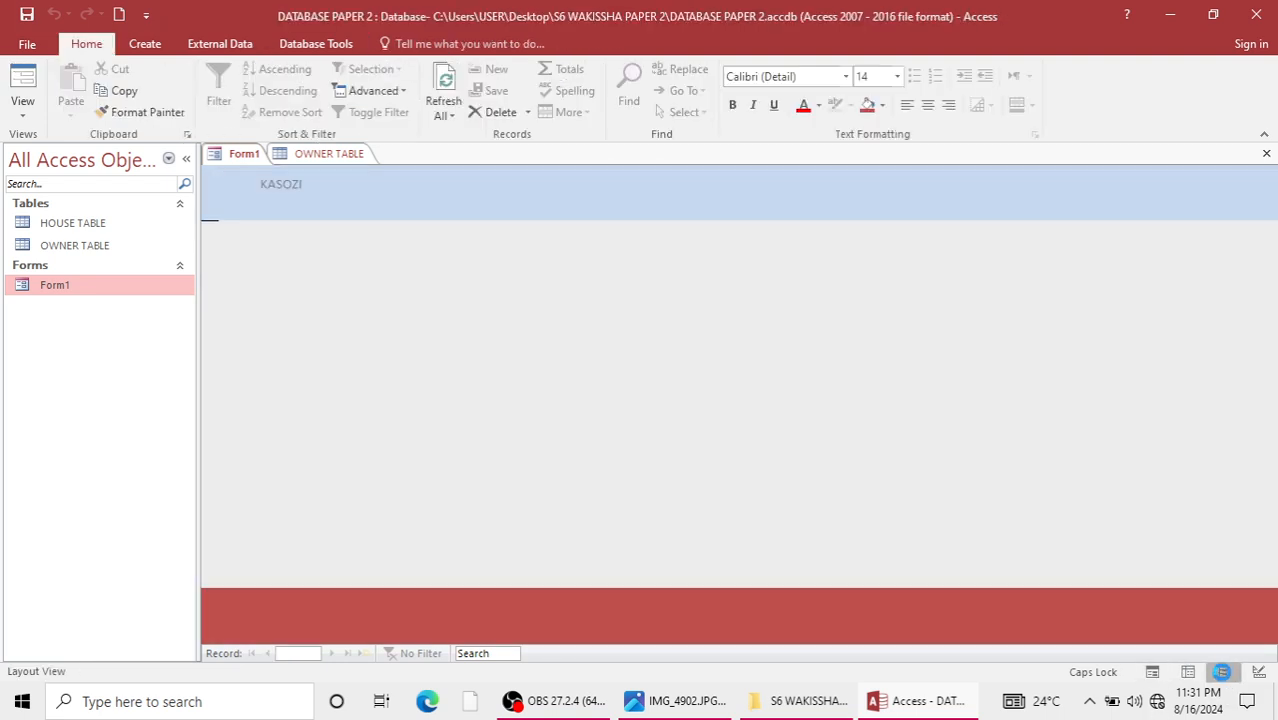
pyautogui.click(1152, 672)
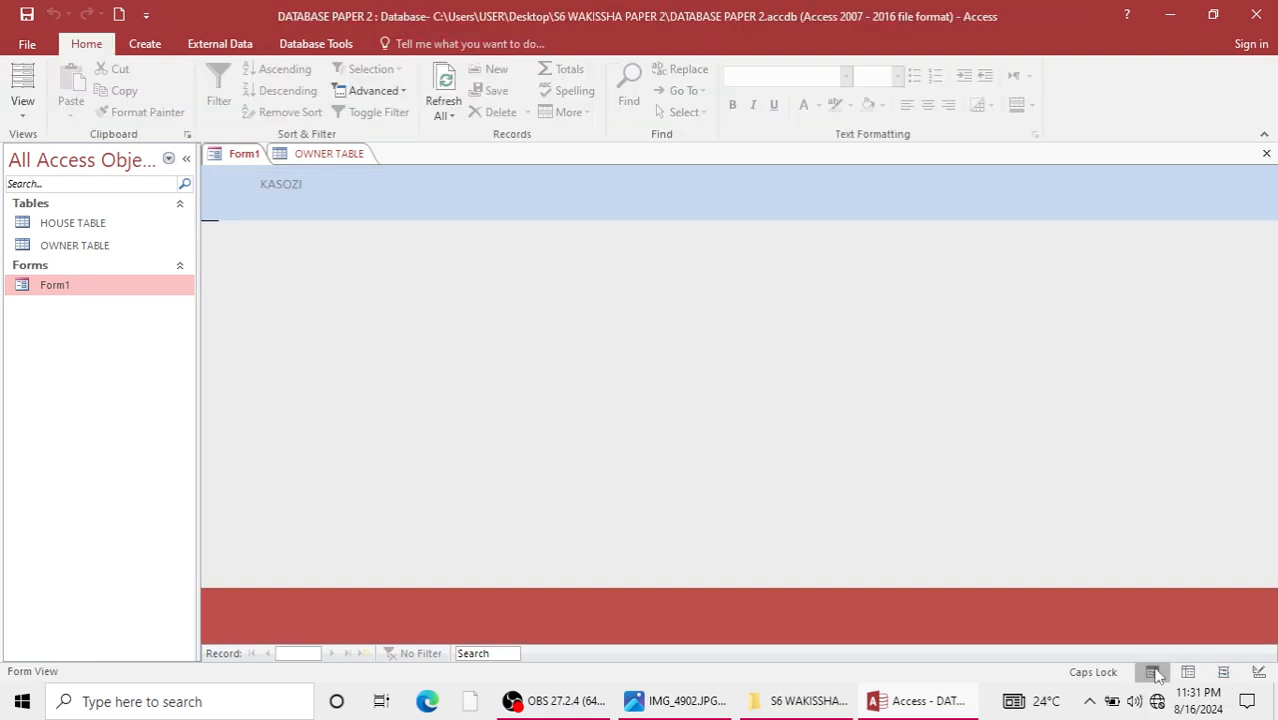
pyautogui.click(1259, 672)
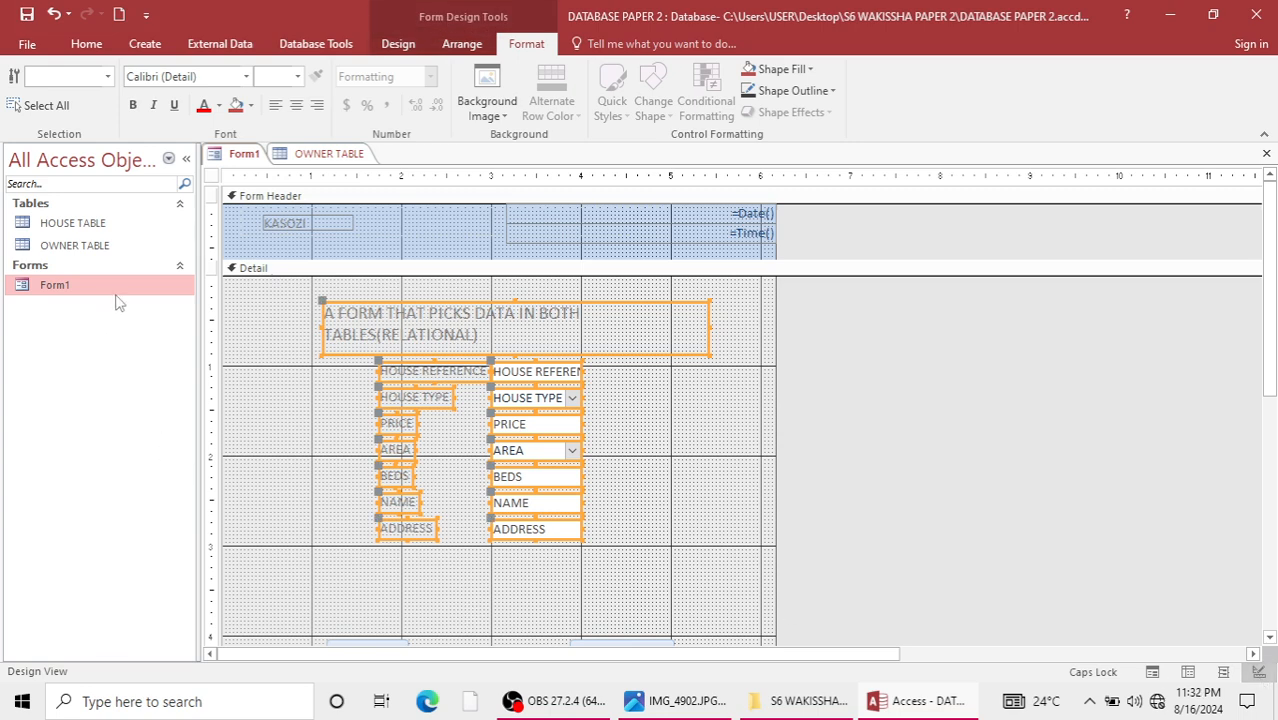
pyautogui.doubleClick(62, 289)
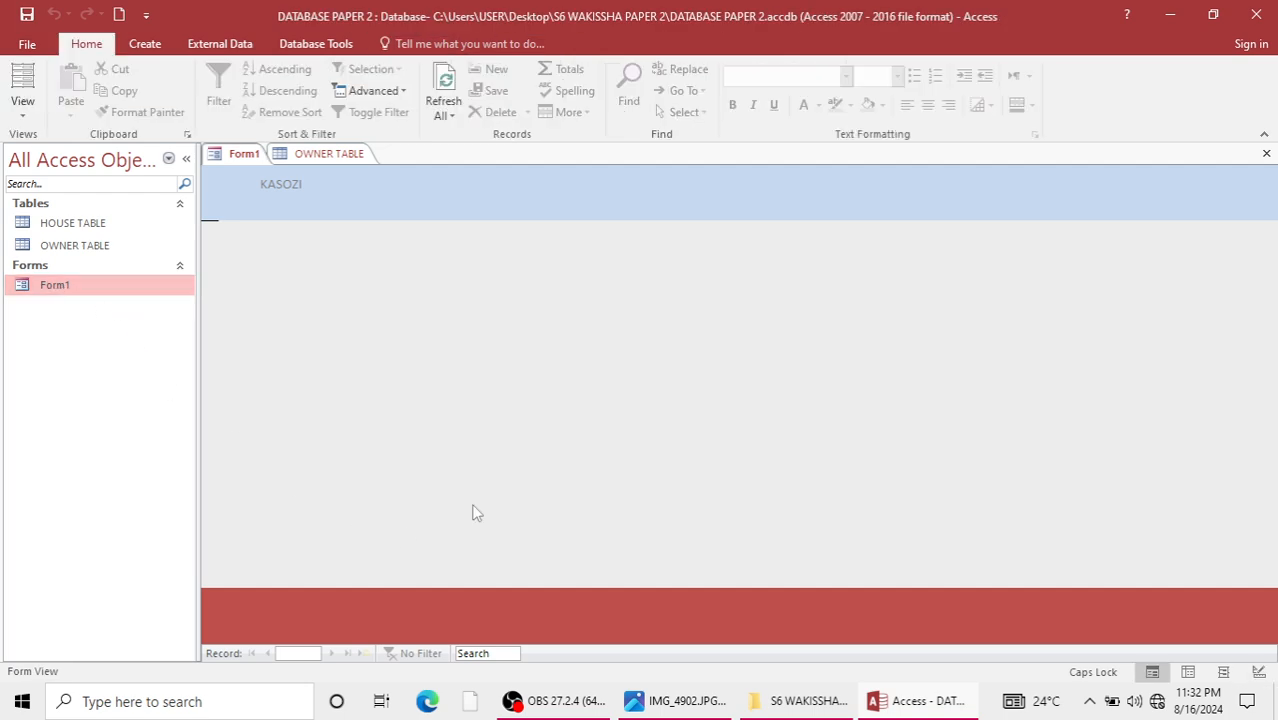
# Delete the NAME and ADDRESS fields with their labels from Form1's Detail section and check the form in Form view.
pyautogui.rightClick(105, 290)
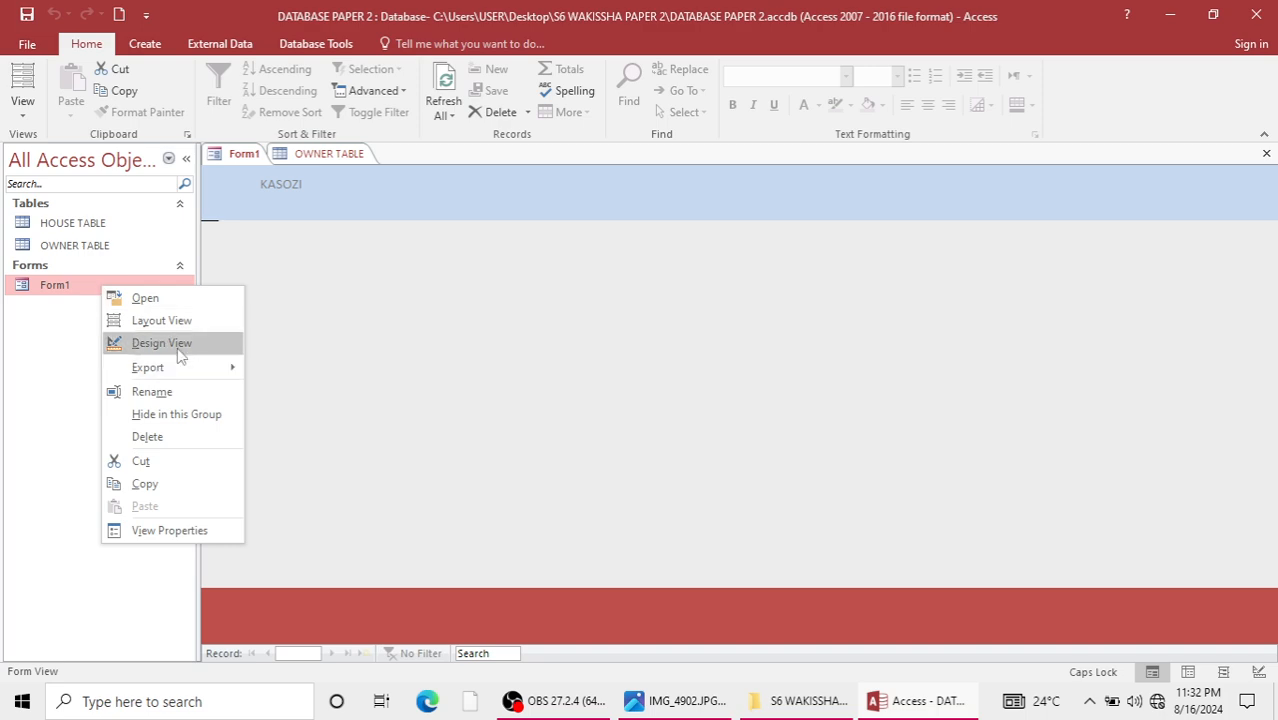
pyautogui.click(165, 340)
pyautogui.moveTo(350, 498); pyautogui.dragTo(634, 560)
pyautogui.press('Delete')
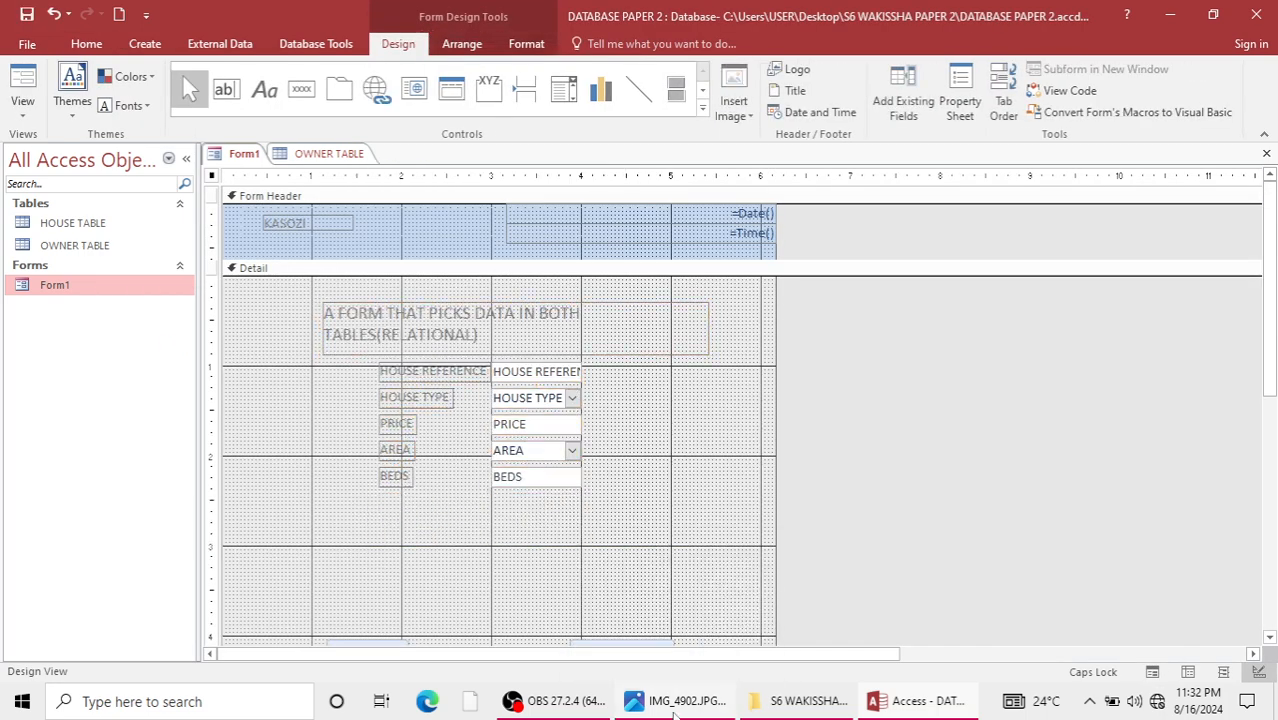
pyautogui.doubleClick(122, 300)
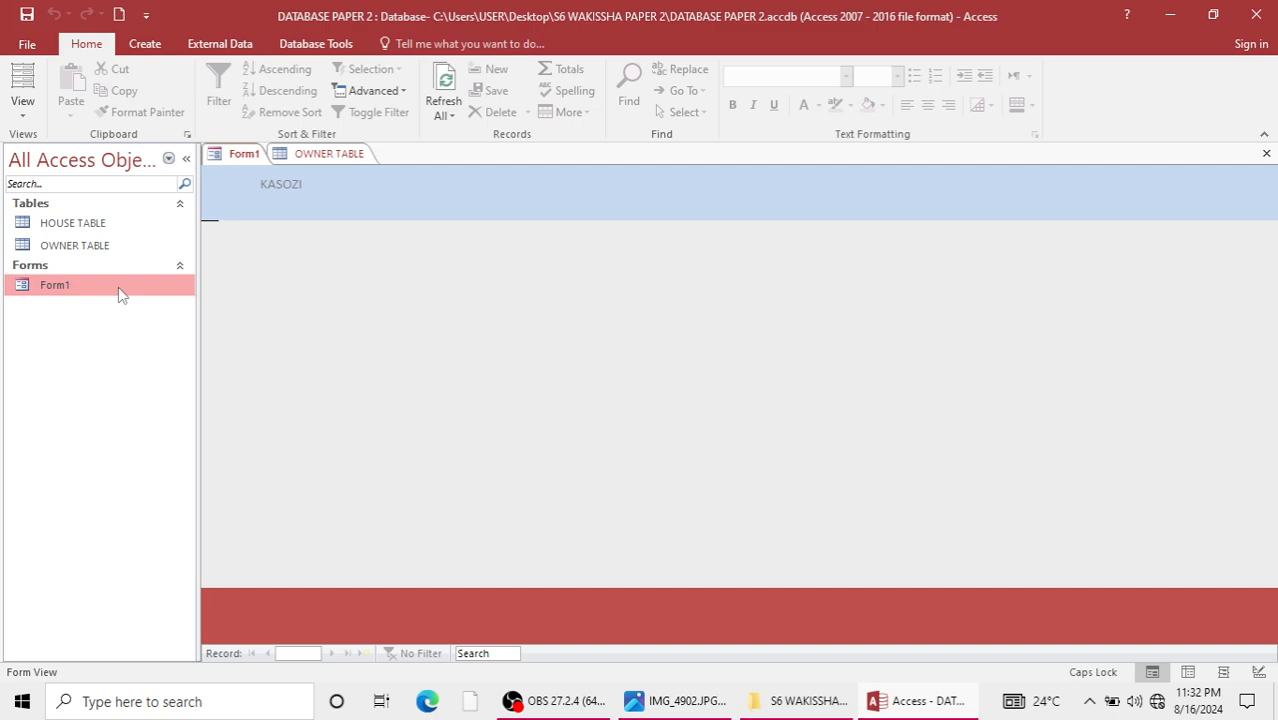
# Remove the form header and footer sections with all their controls from Form1's design and check the form in Form view.
pyautogui.rightClick(120, 293)
pyautogui.click(192, 344)
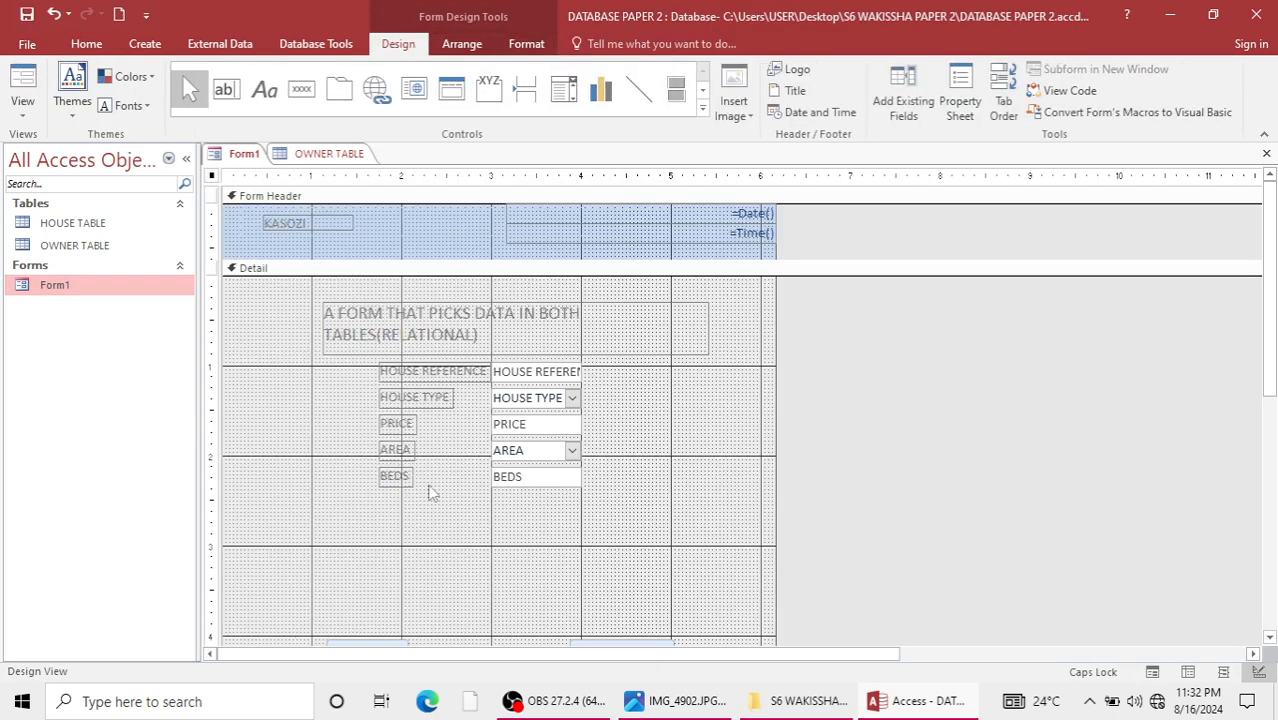
pyautogui.scroll(-3, 415, 545)
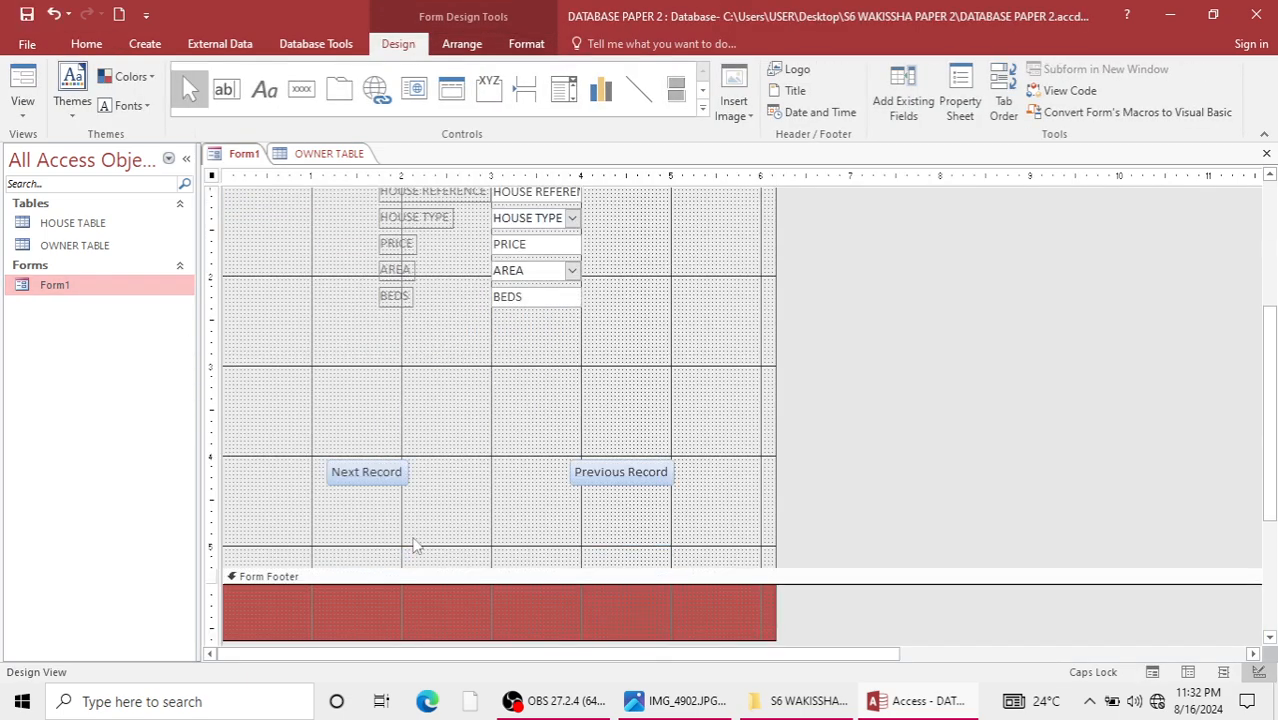
pyautogui.scroll(5, 415, 545)
pyautogui.scroll(-8, 414, 543)
pyautogui.scroll(4, 414, 543)
pyautogui.scroll(-3, 420, 540)
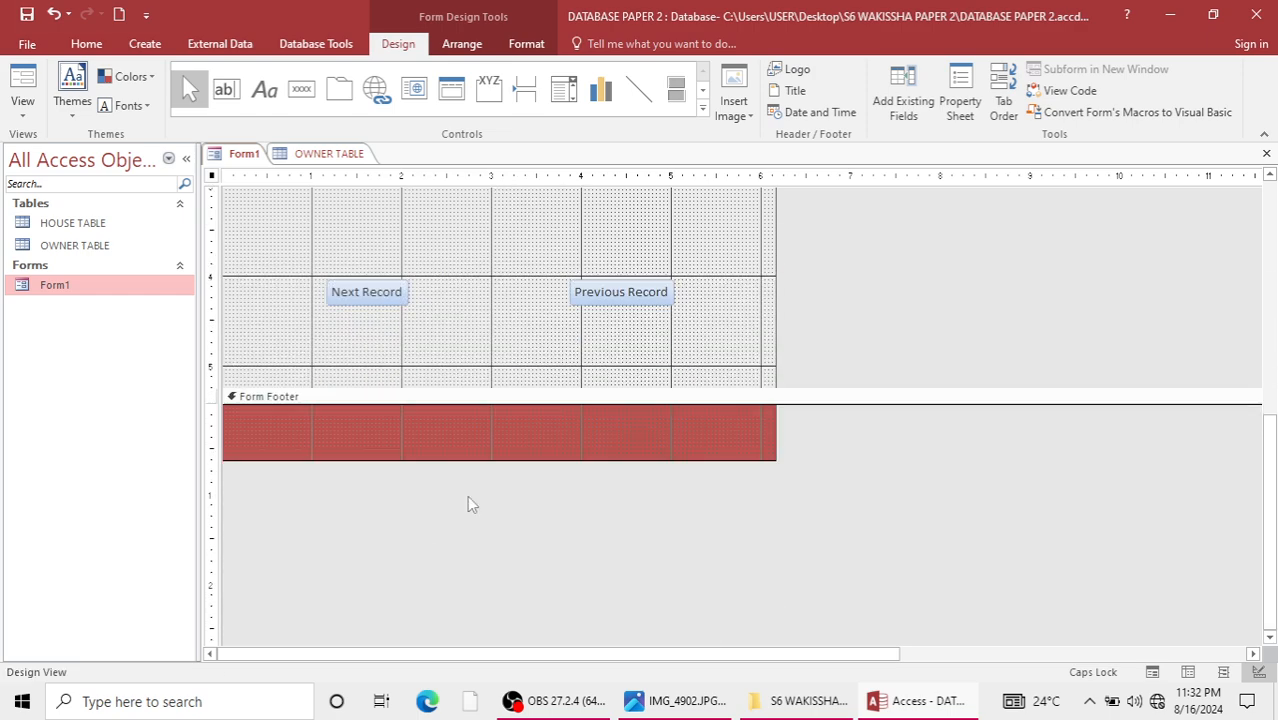
pyautogui.scroll(3, 378, 385)
pyautogui.rightClick(667, 460)
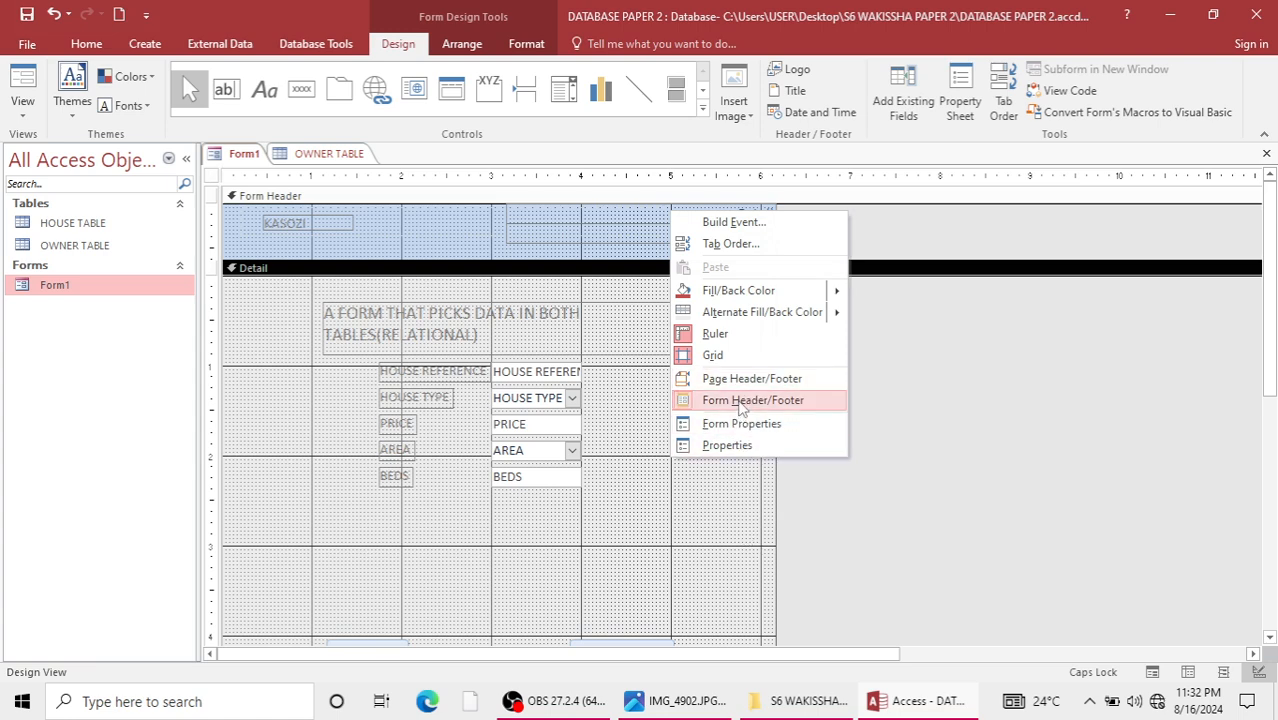
pyautogui.click(740, 401)
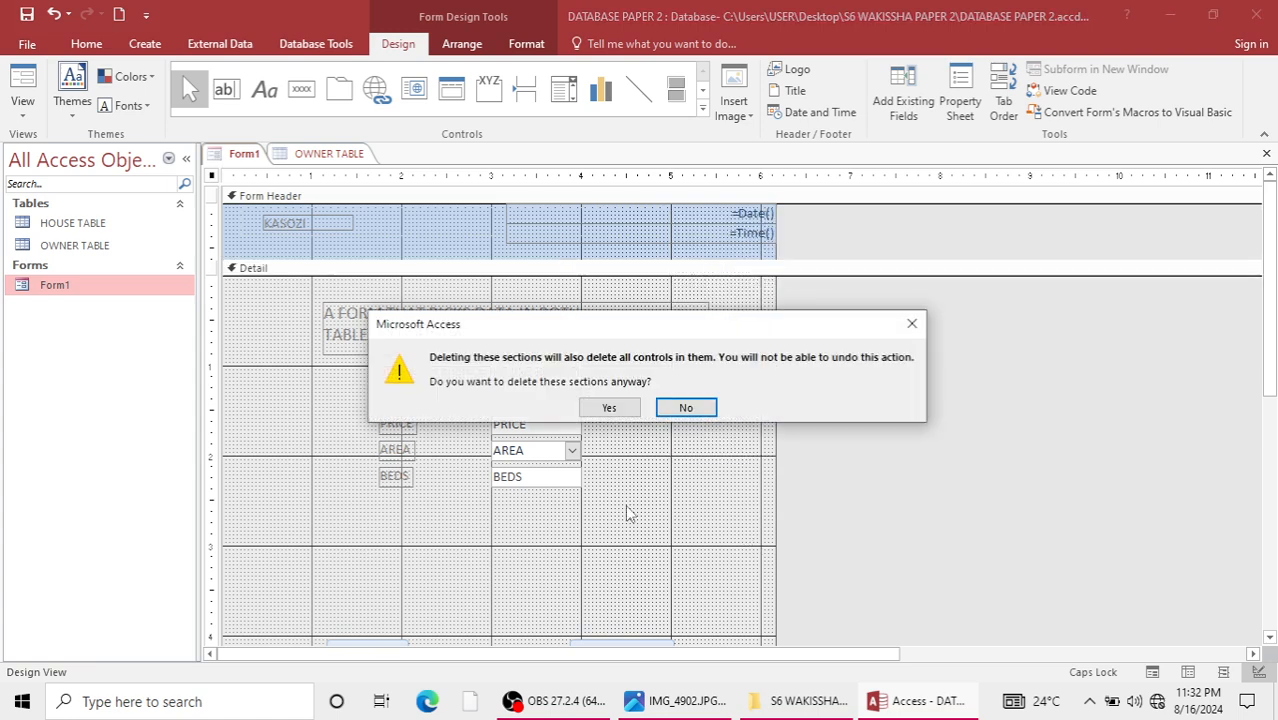
pyautogui.click(610, 409)
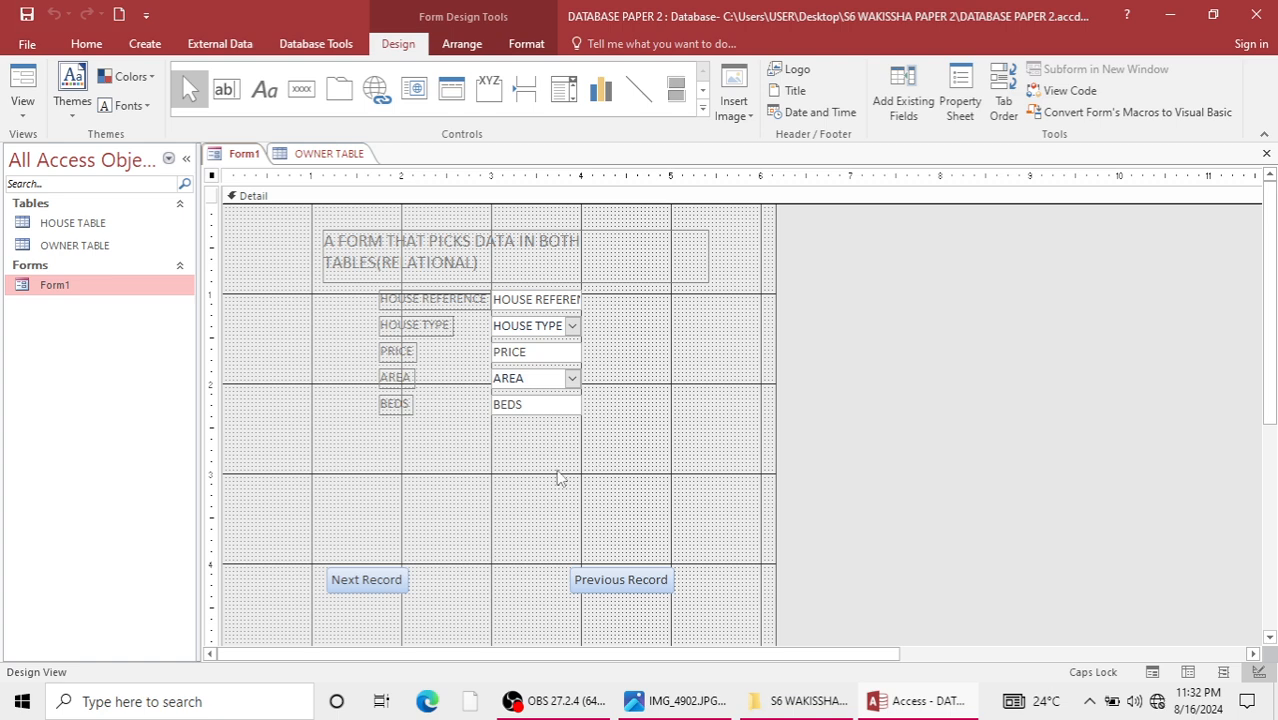
pyautogui.doubleClick(84, 292)
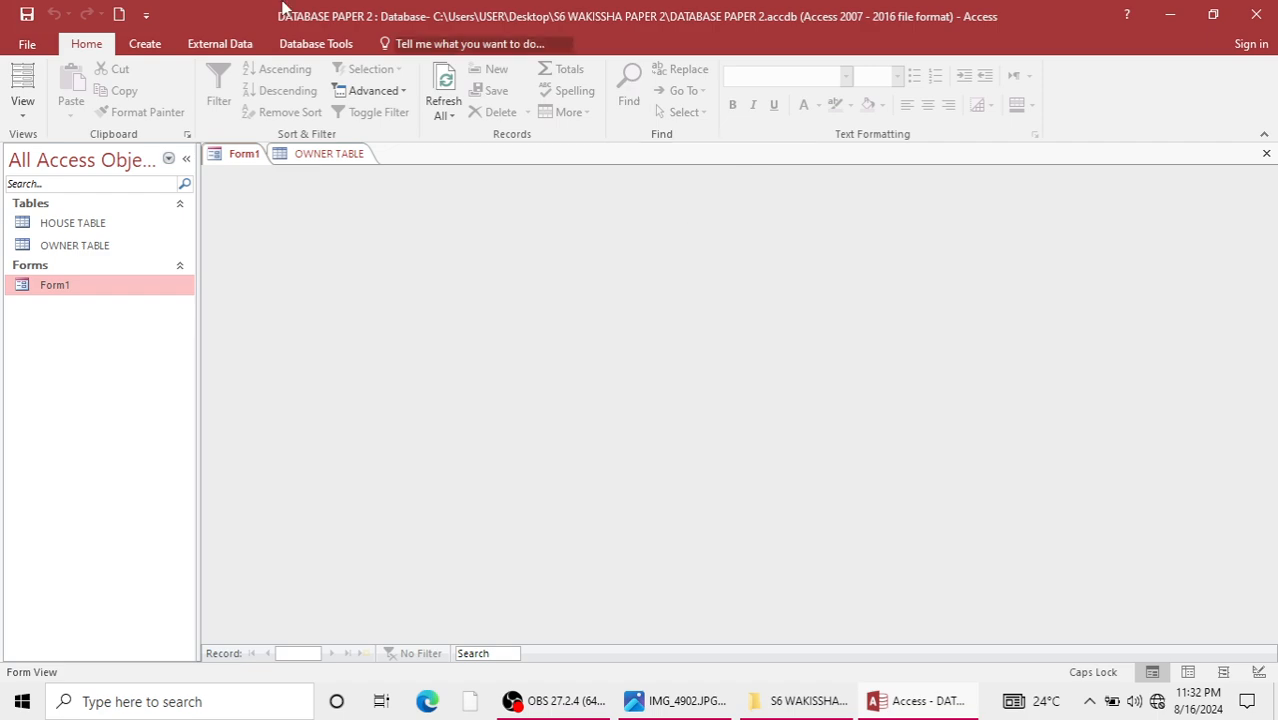
# Create a new query design containing HOUSE TABLE and OWNER TABLE.
pyautogui.click(145, 43)
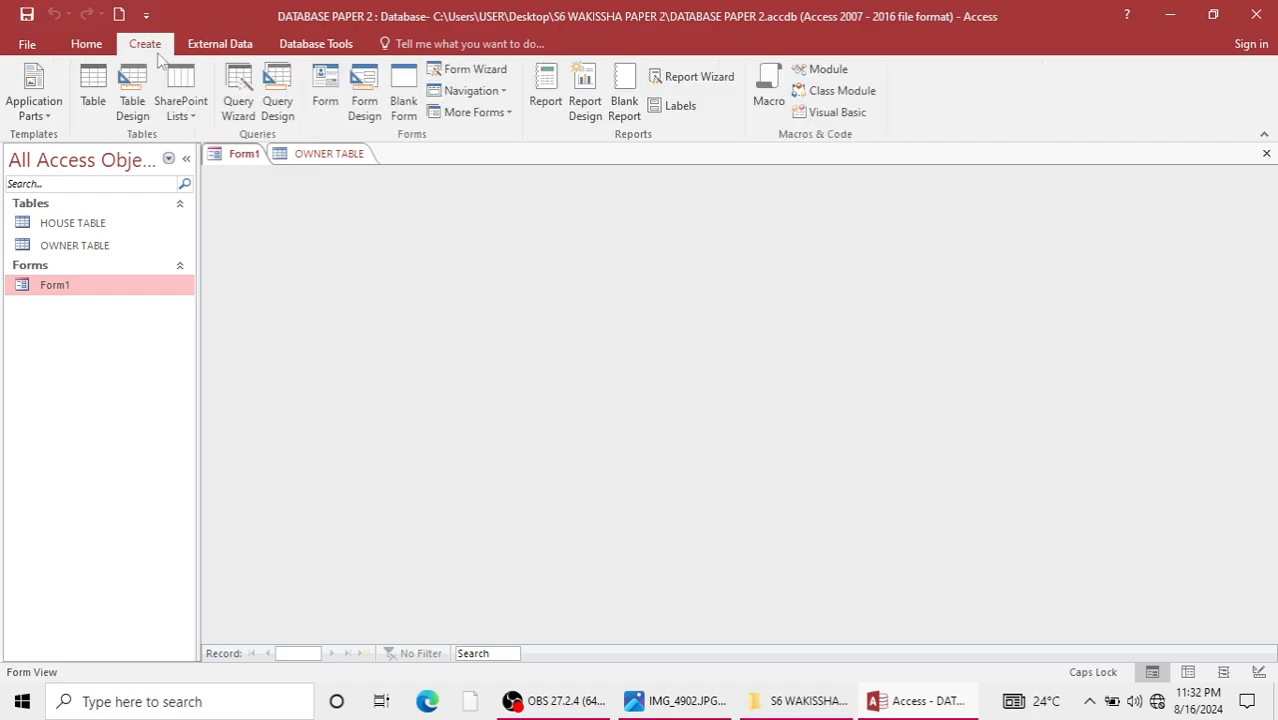
pyautogui.click(279, 100)
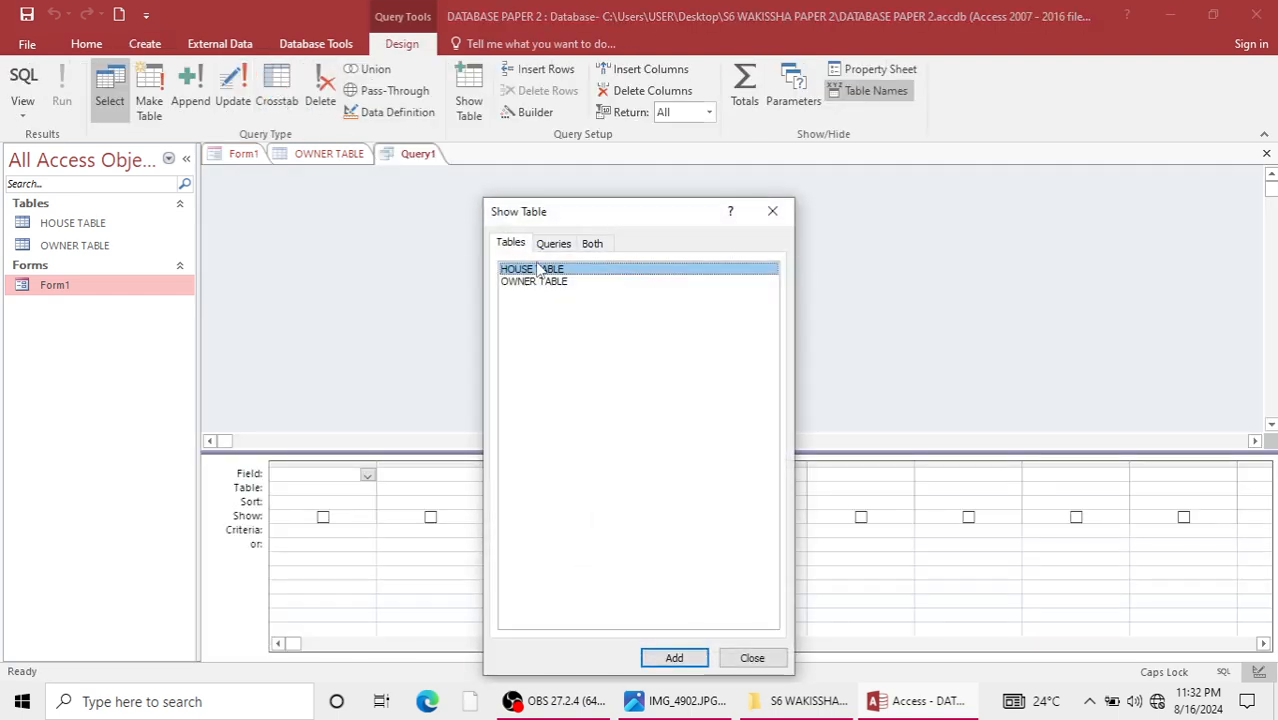
pyautogui.click(674, 657)
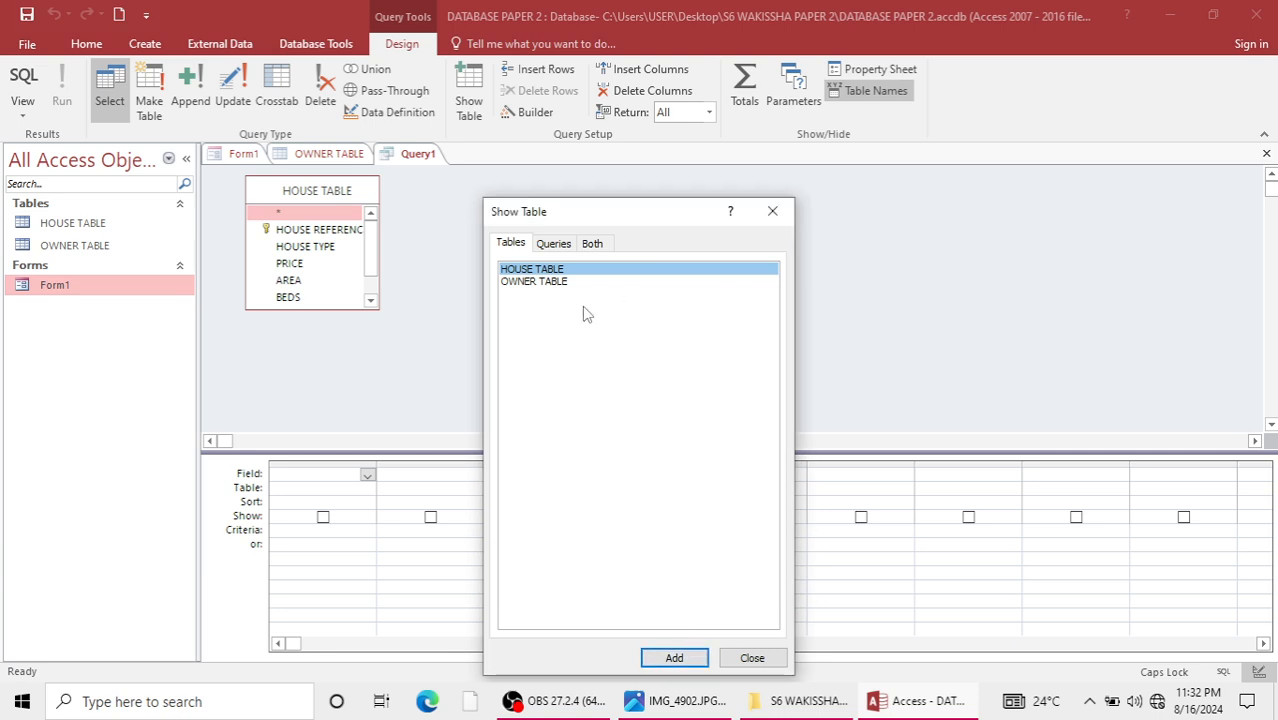
pyautogui.click(550, 283)
pyautogui.click(706, 657)
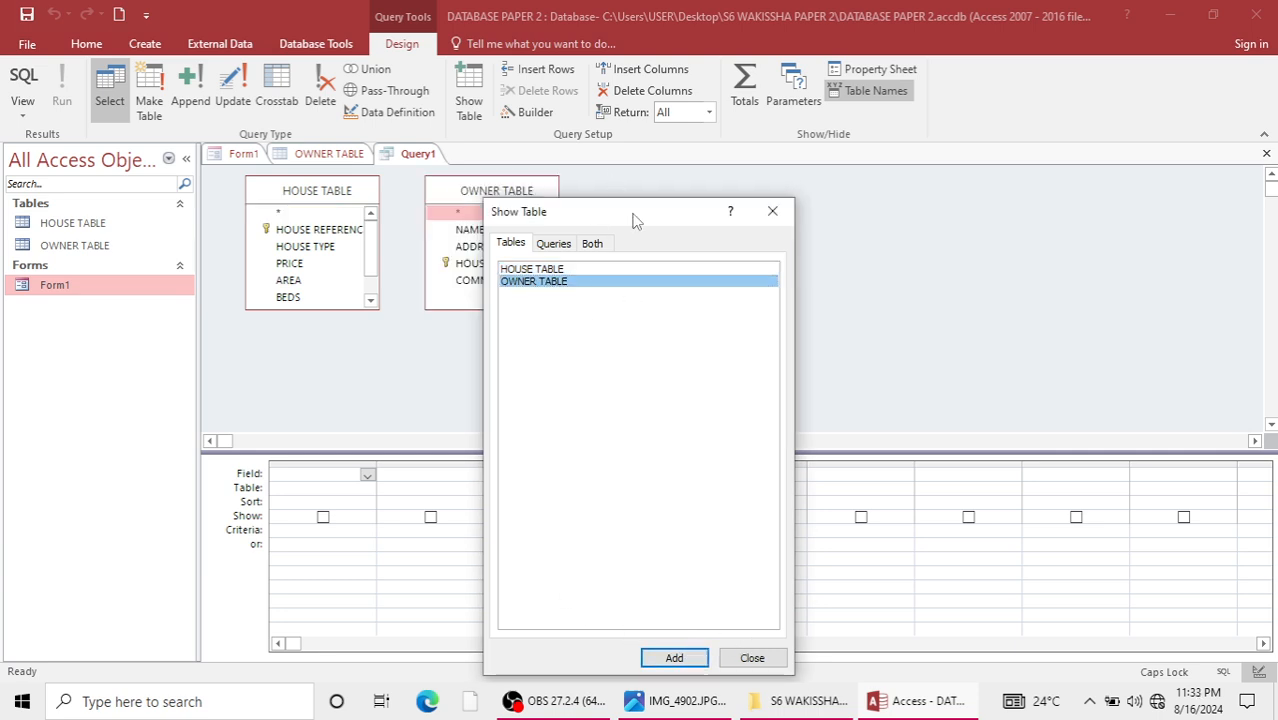
pyautogui.moveTo(633, 220); pyautogui.dragTo(728, 244)
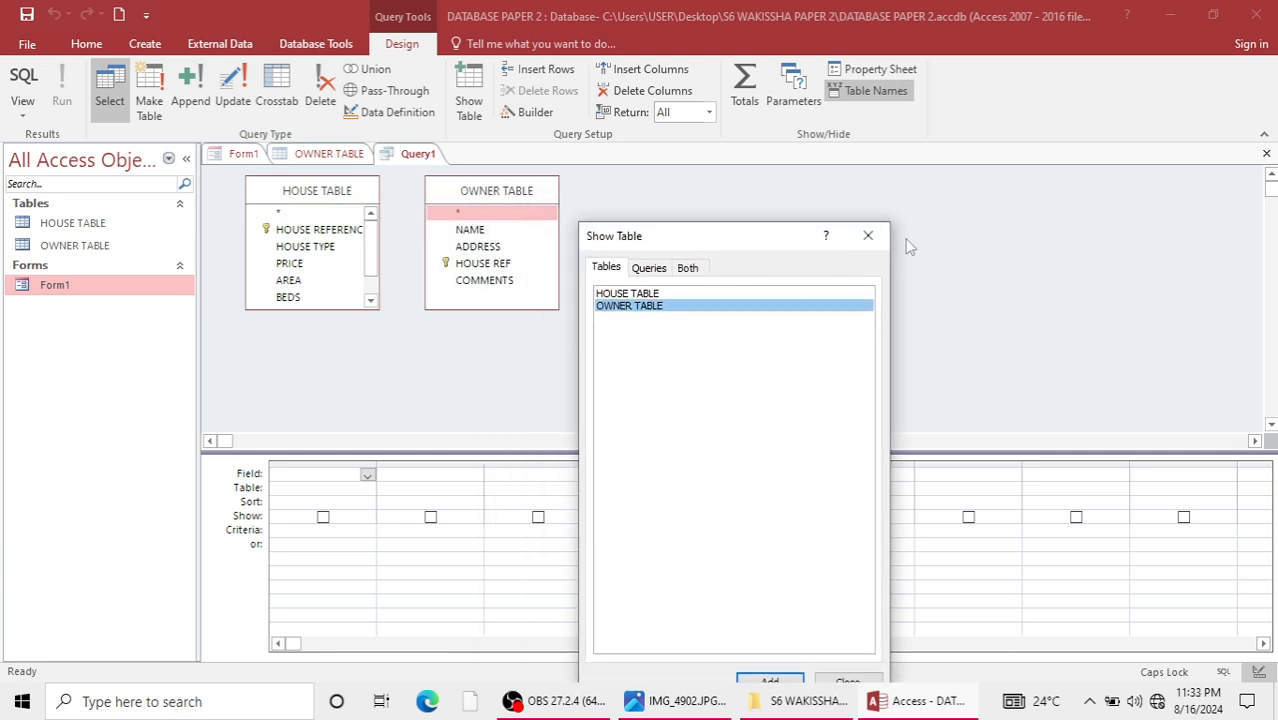
pyautogui.click(868, 235)
# Add AREA from HOUSE TABLE and ADDRESS from OWNER TABLE to the query, set the AREA criterion to RICH and run it.
pyautogui.doubleClick(292, 281)
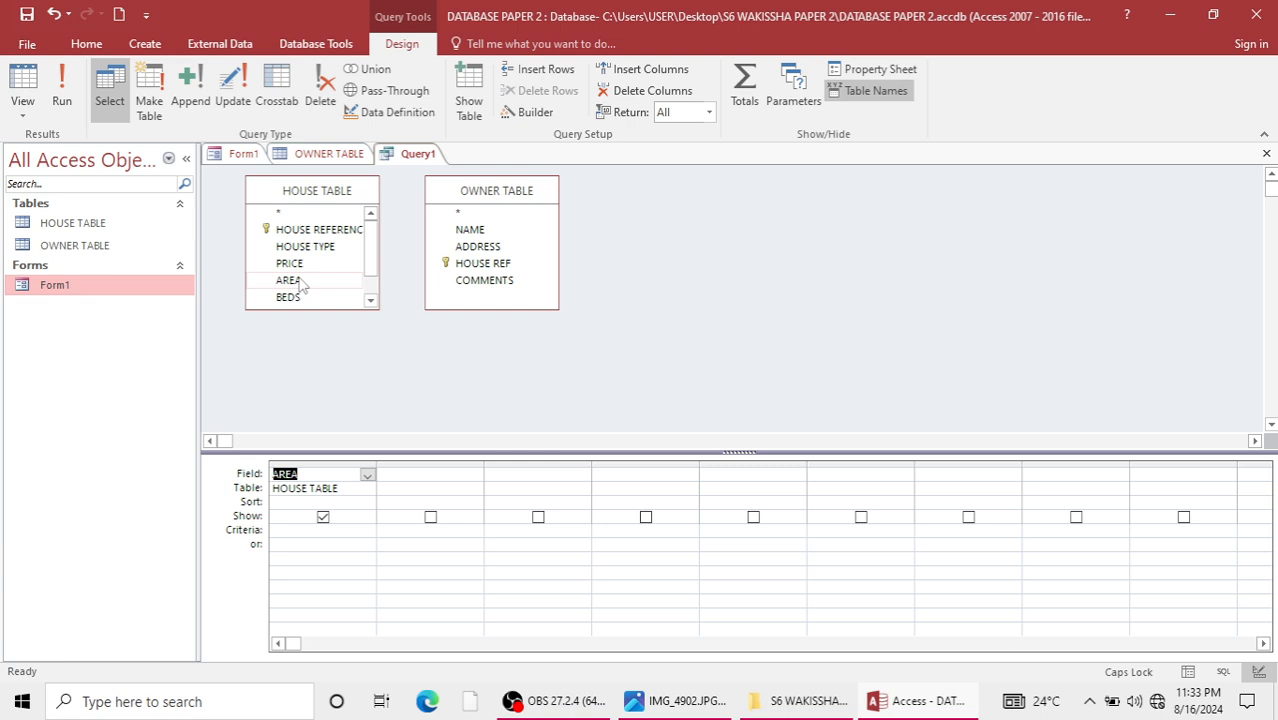
pyautogui.doubleClick(476, 249)
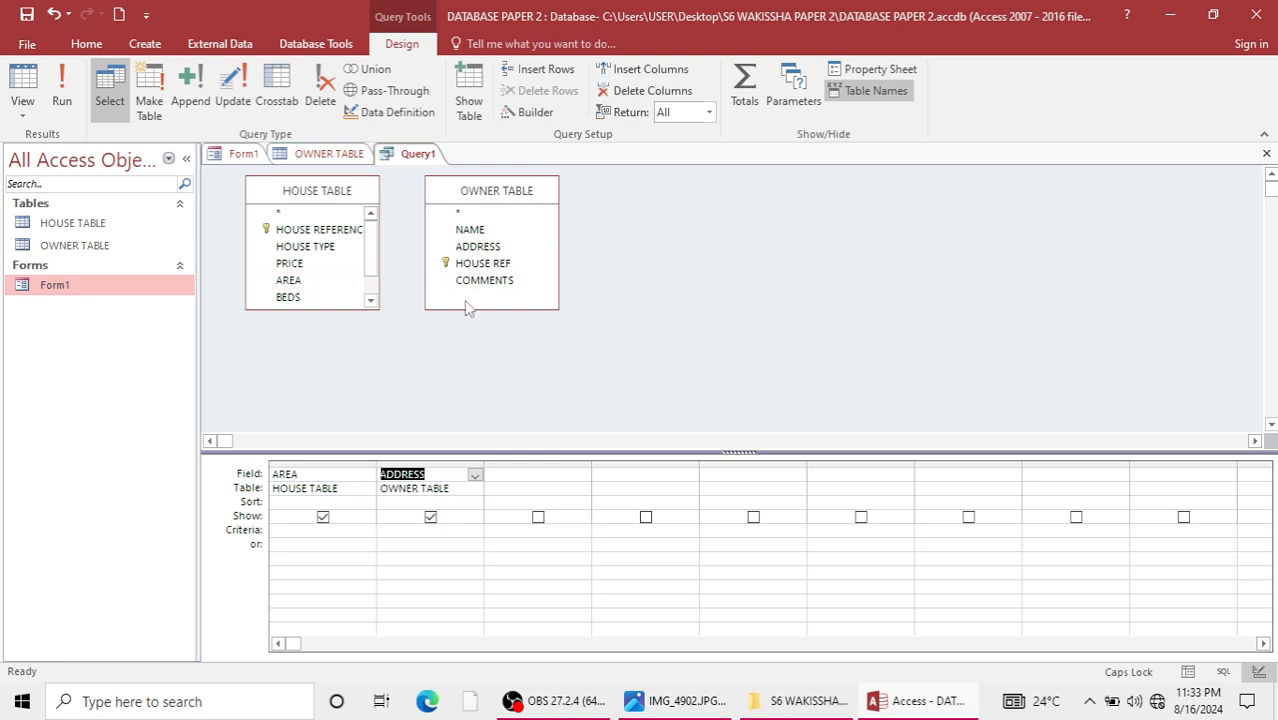
pyautogui.click(306, 529)
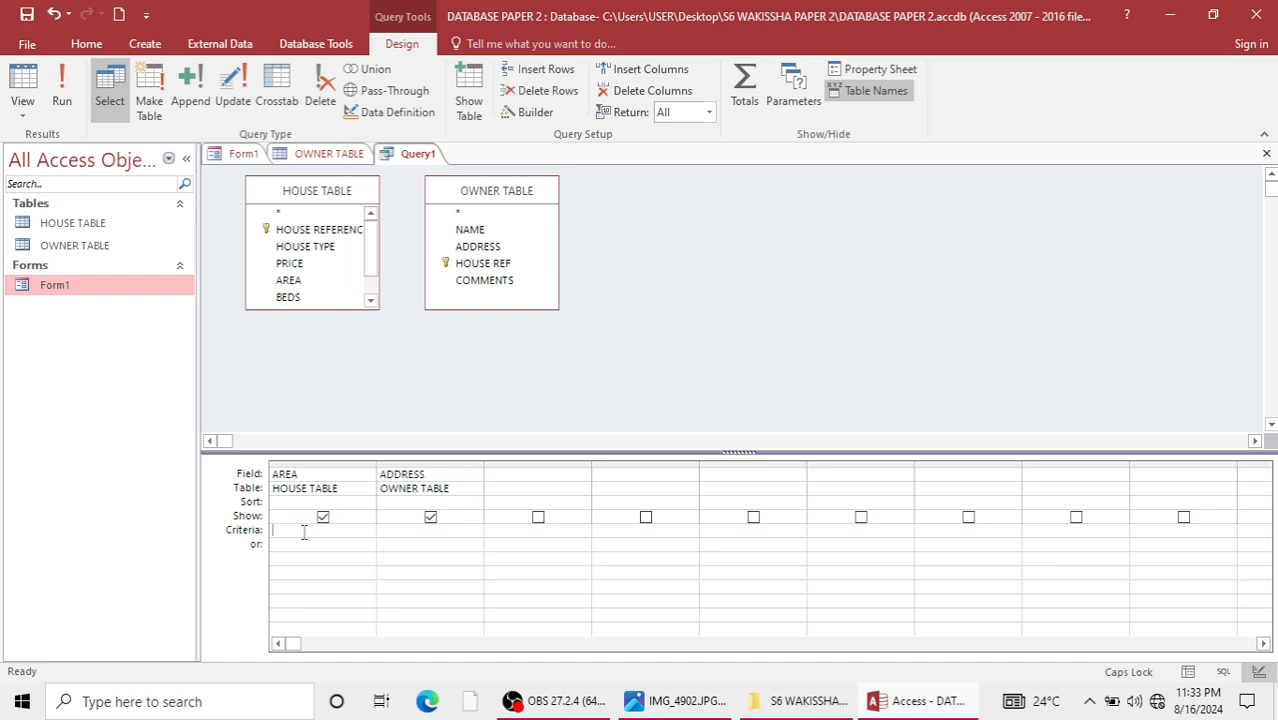
pyautogui.write('RiCH')
pyautogui.click(66, 100)
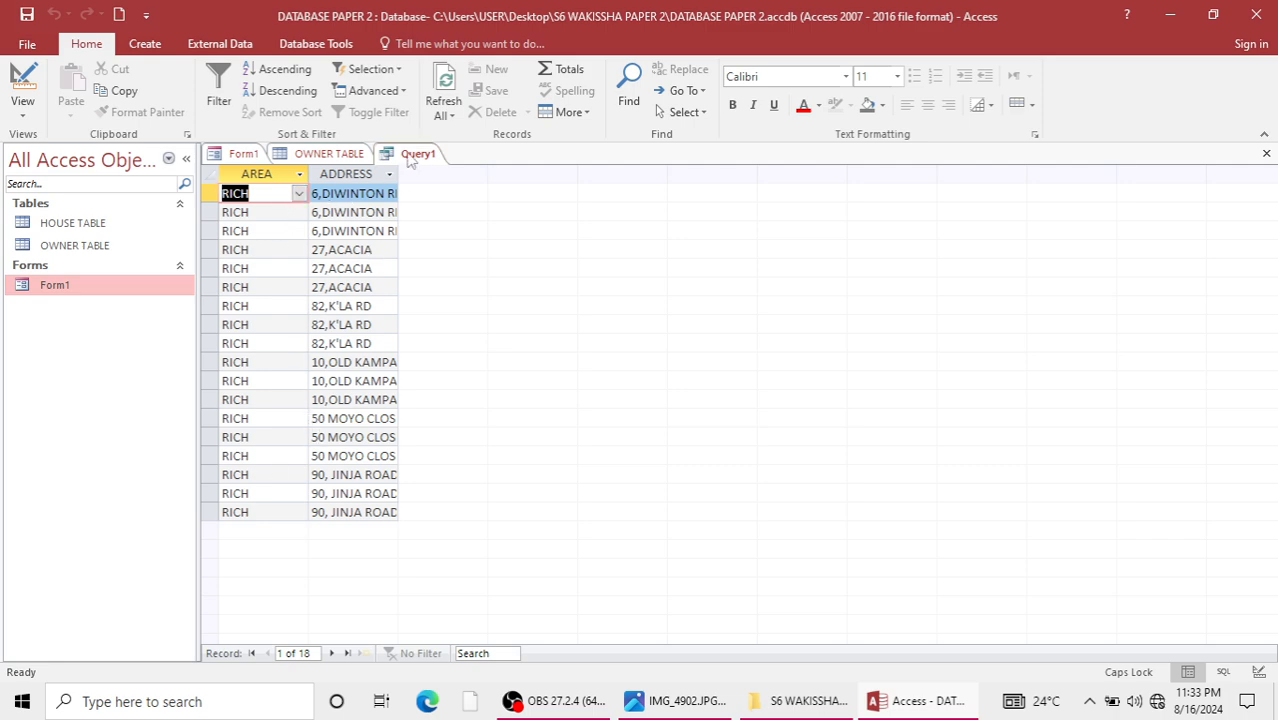
# Close OWNER TABLE and Form1, leaving only the query open.
pyautogui.click(330, 155)
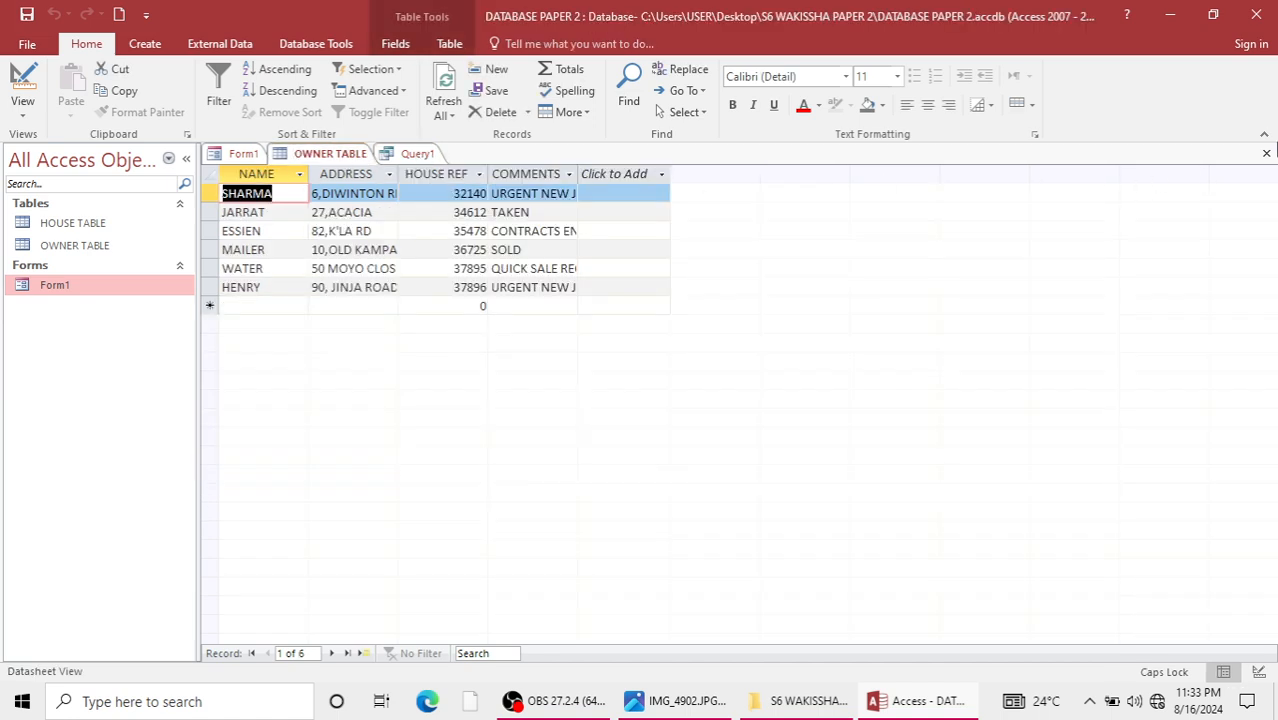
pyautogui.click(1266, 153)
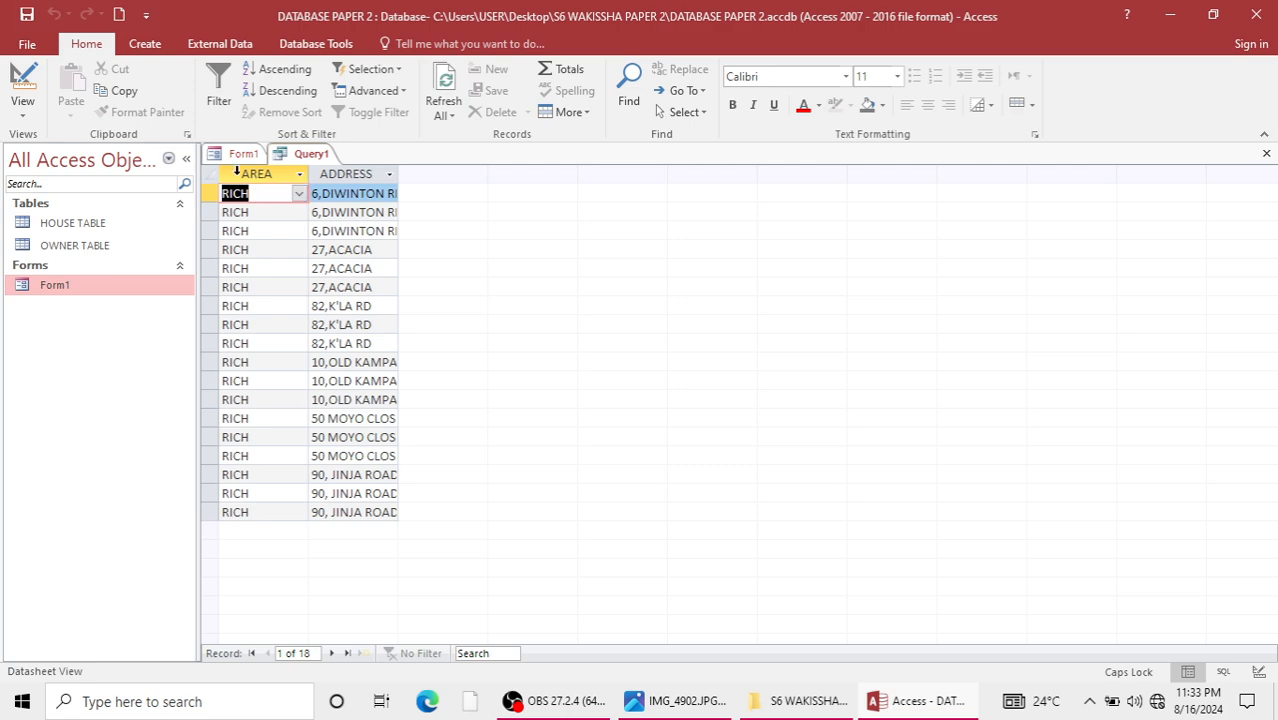
pyautogui.click(243, 153)
pyautogui.click(1266, 153)
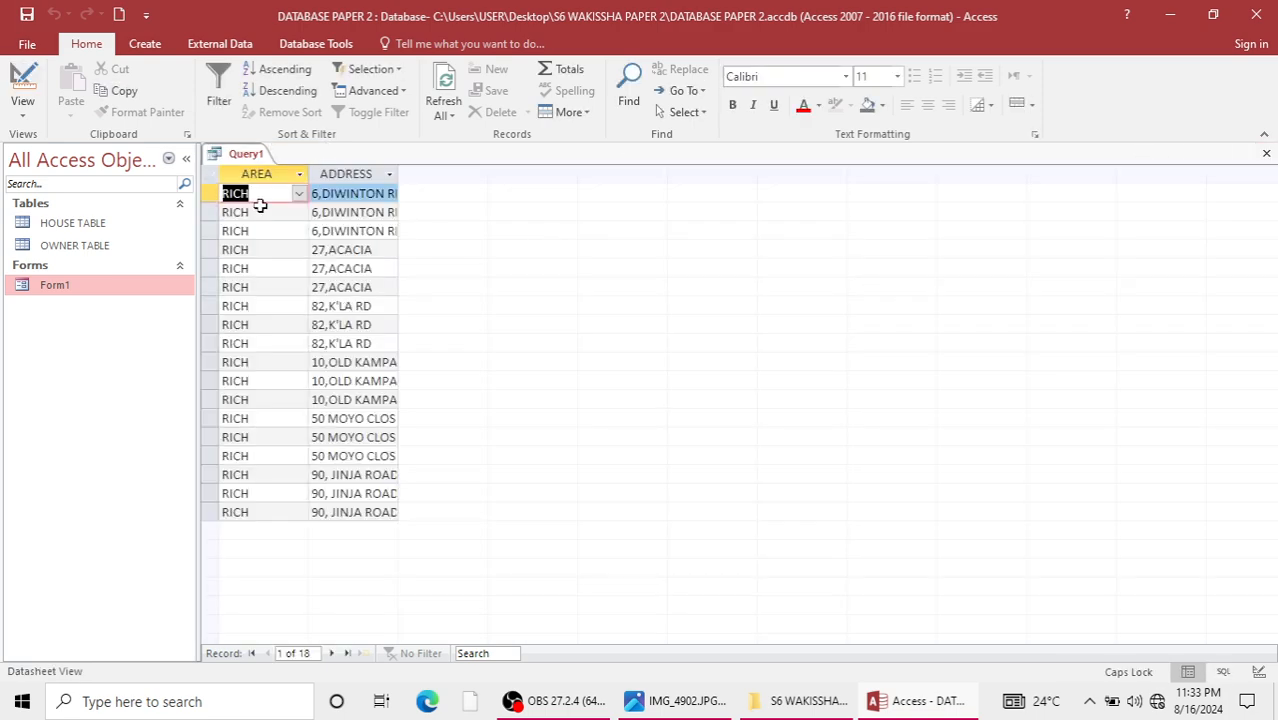
# Return Query1 to Design view to check its criterion and close it without saving.
pyautogui.rightClick(246, 156)
pyautogui.click(285, 249)
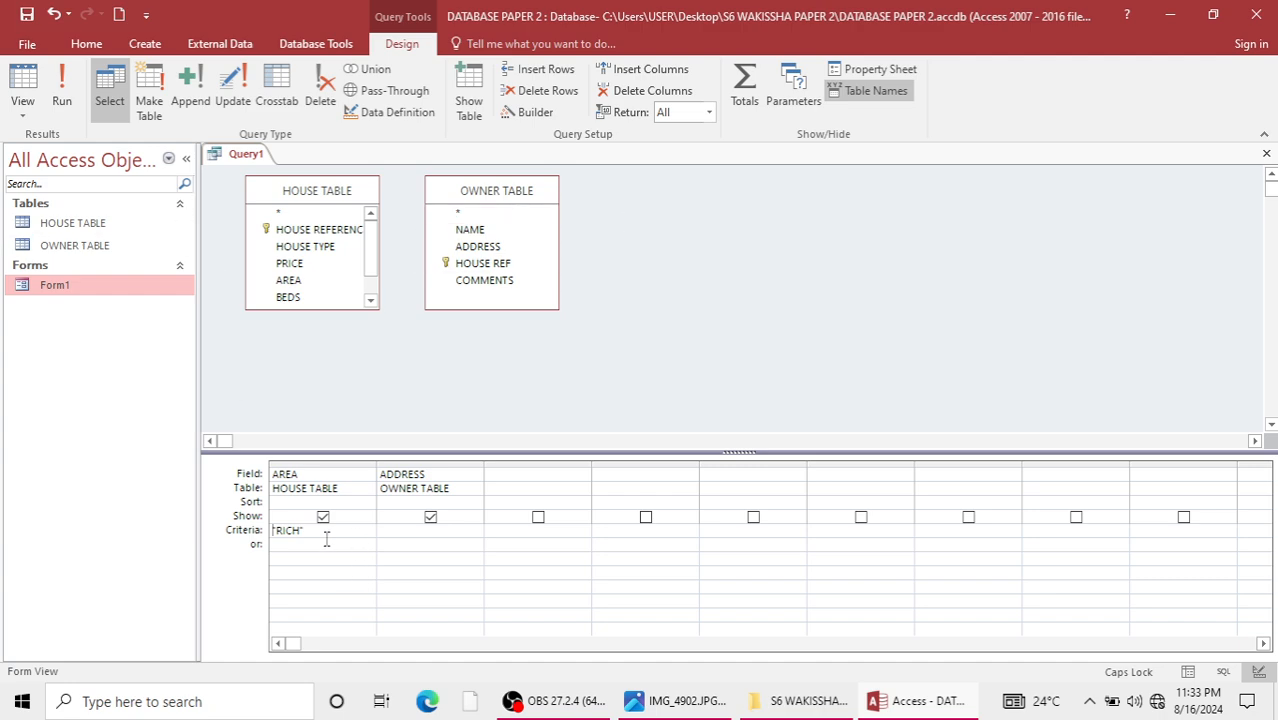
pyautogui.click(1267, 152)
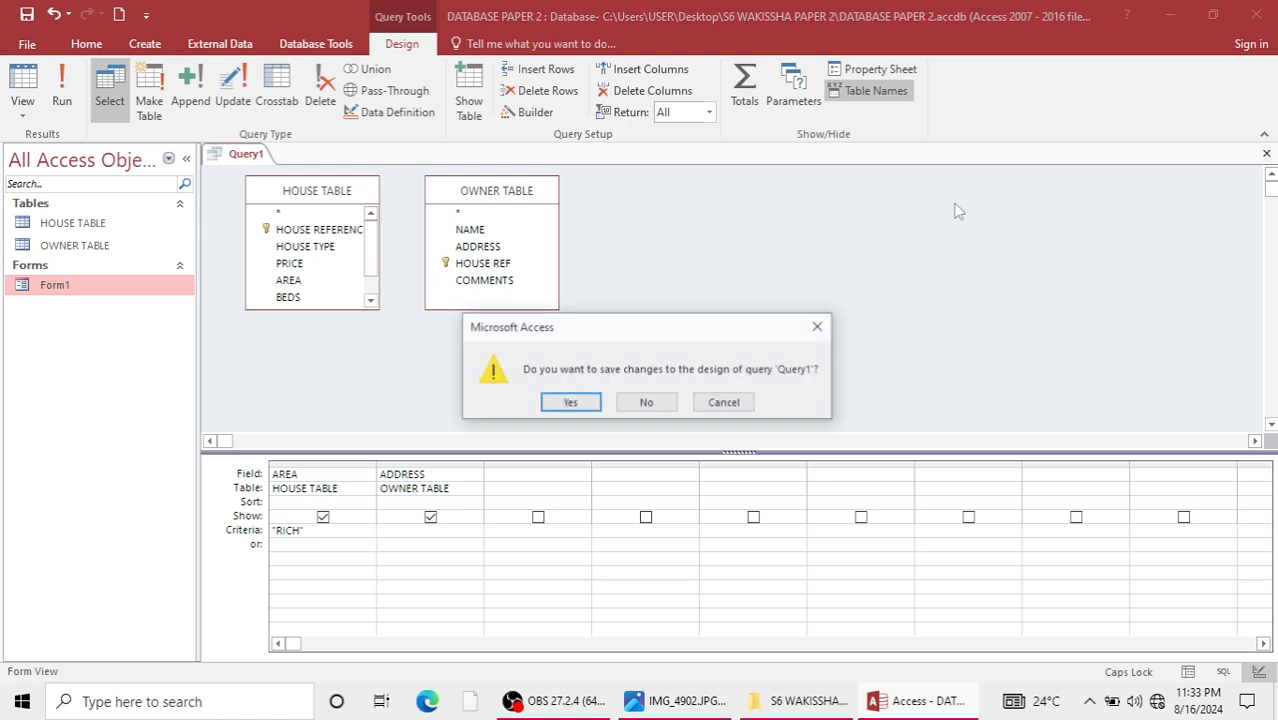
pyautogui.click(647, 402)
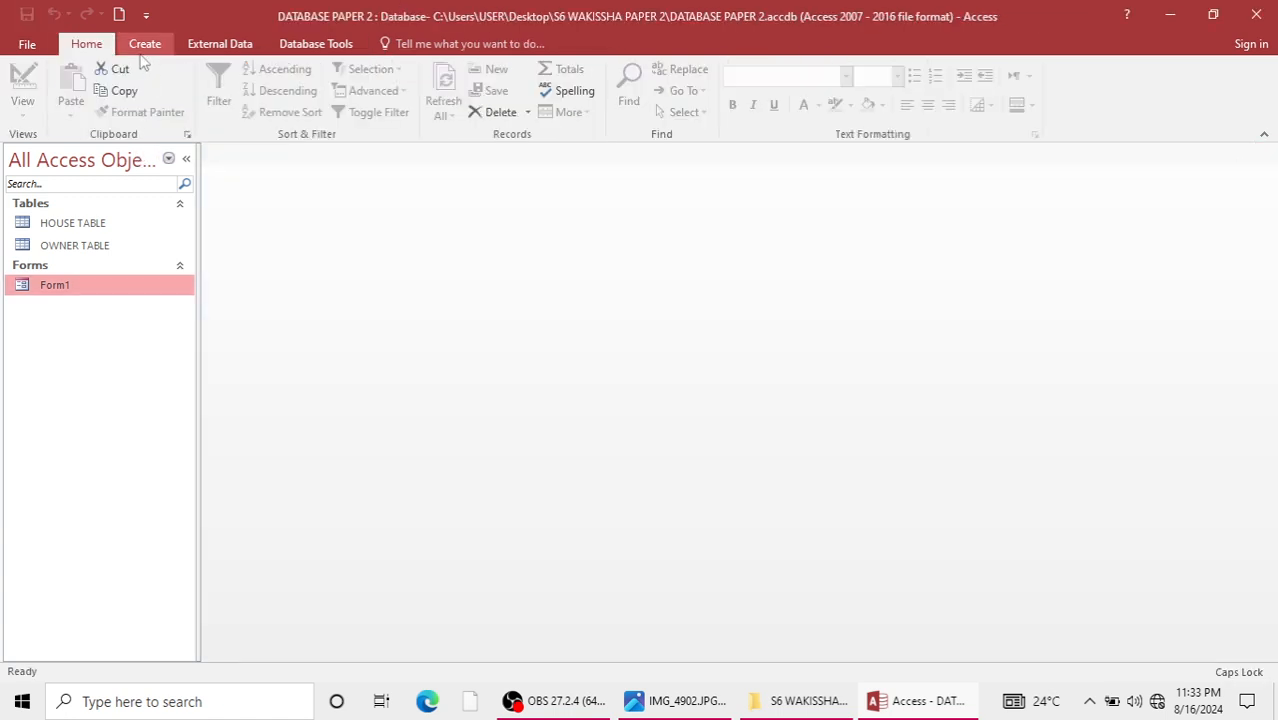
pyautogui.click(144, 43)
pyautogui.click(277, 106)
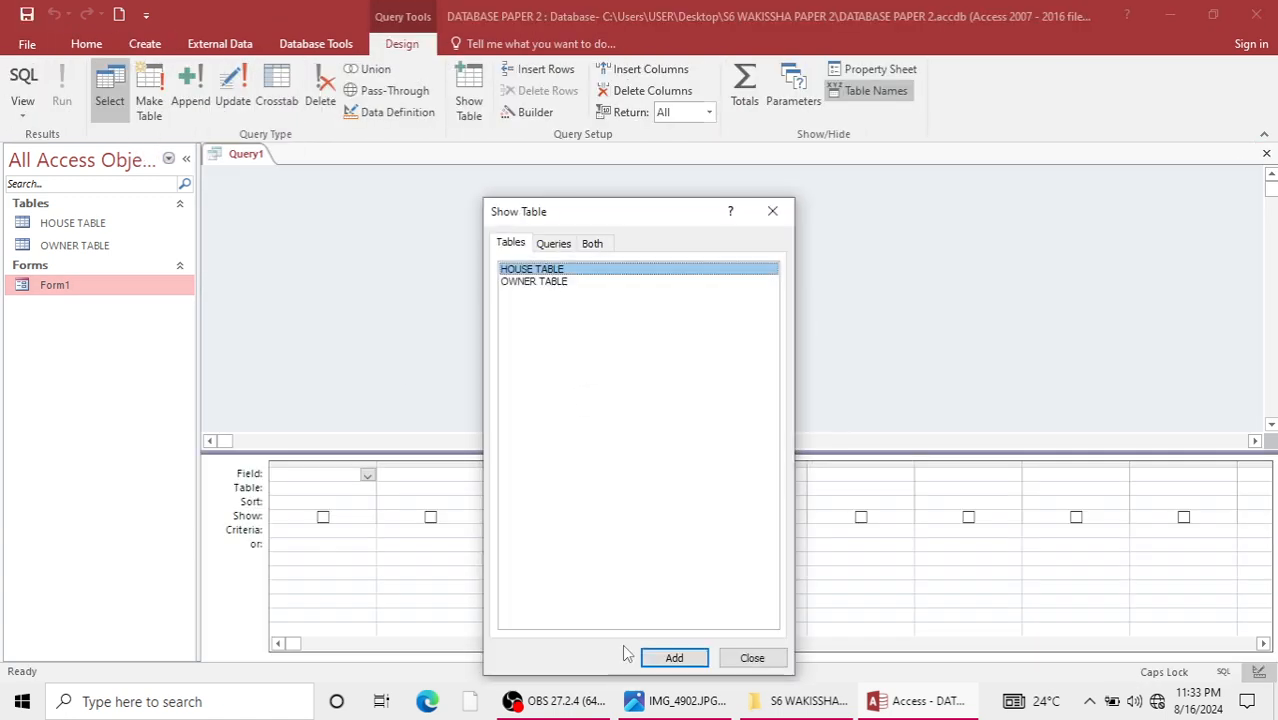
pyautogui.moveTo(660, 700)
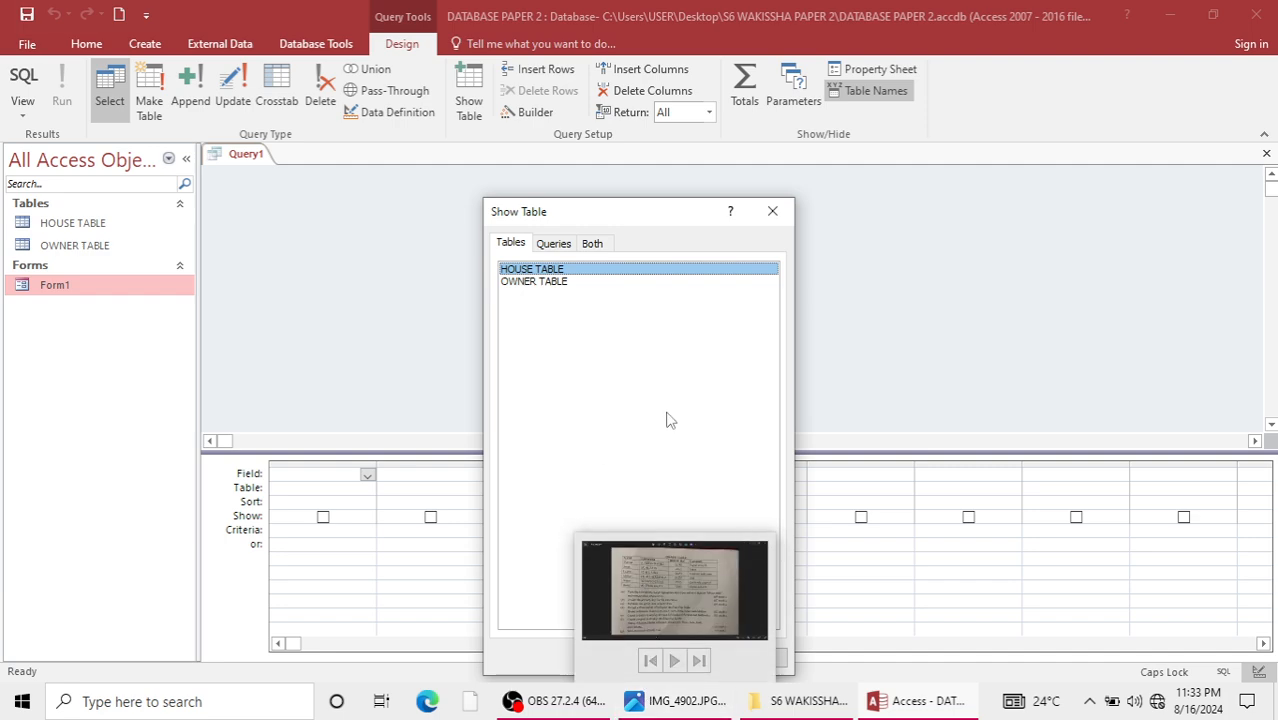
pyautogui.click(670, 657)
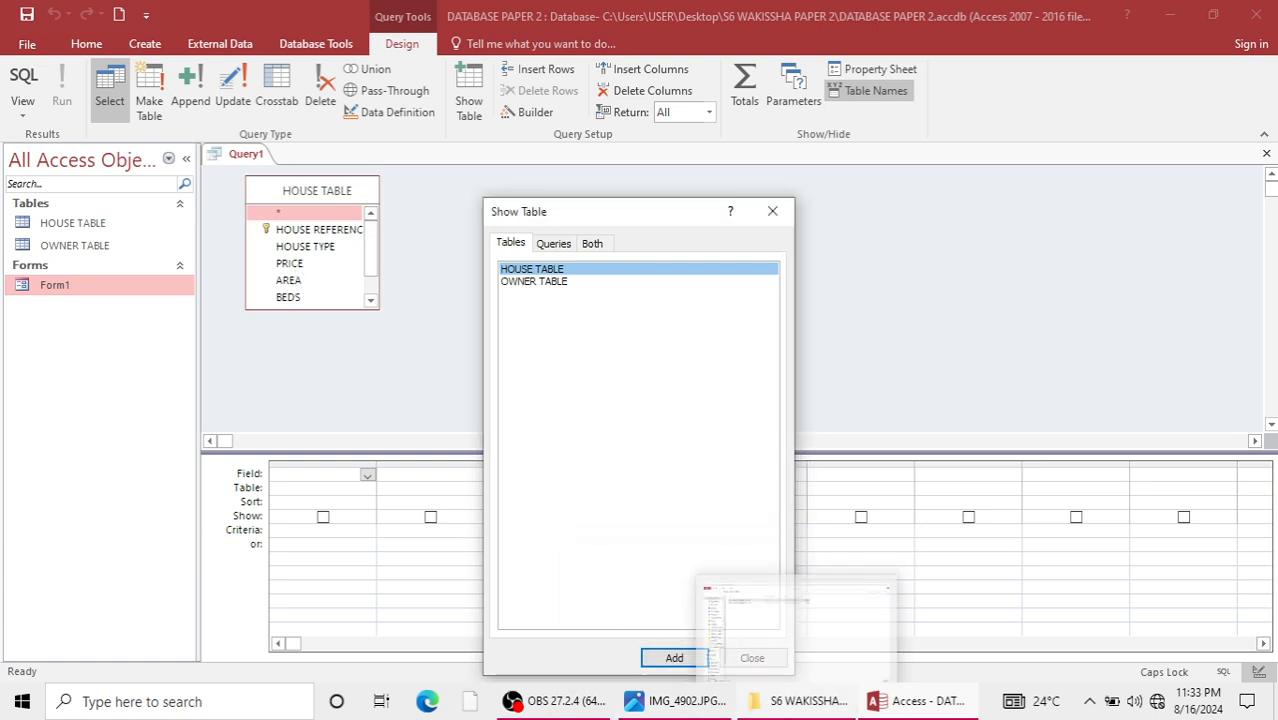
pyautogui.click(528, 282)
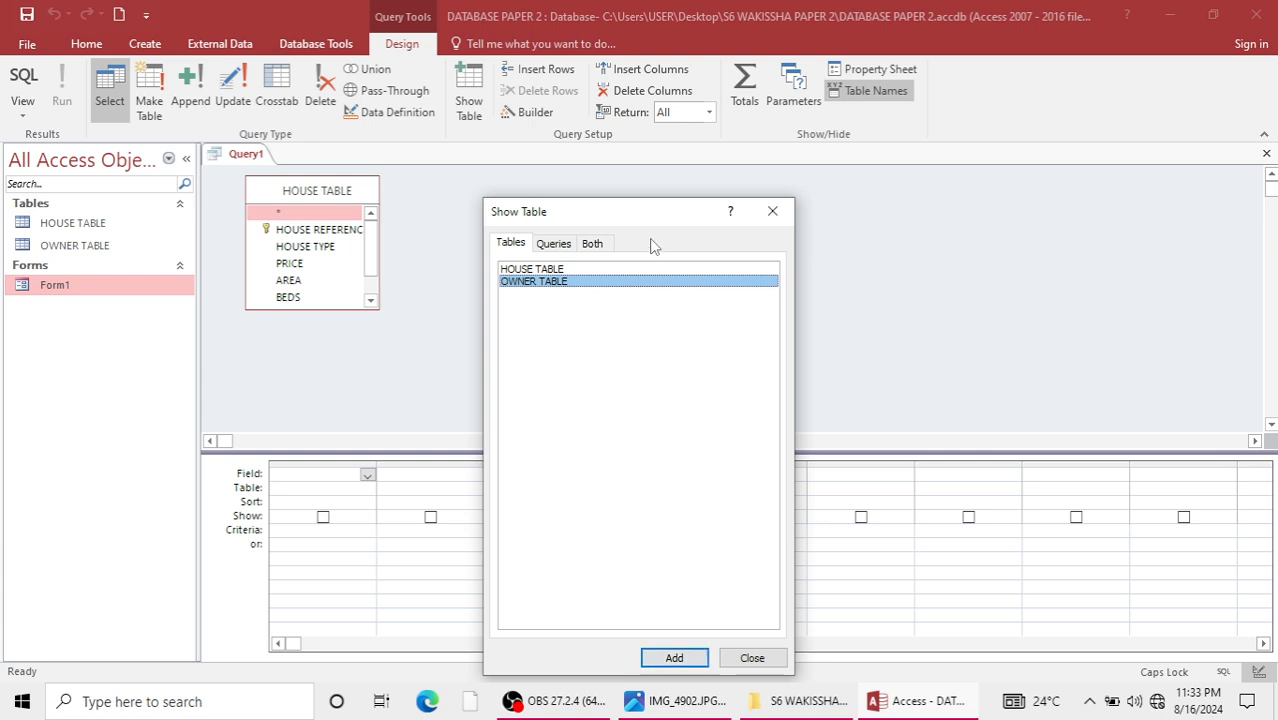
pyautogui.click(594, 244)
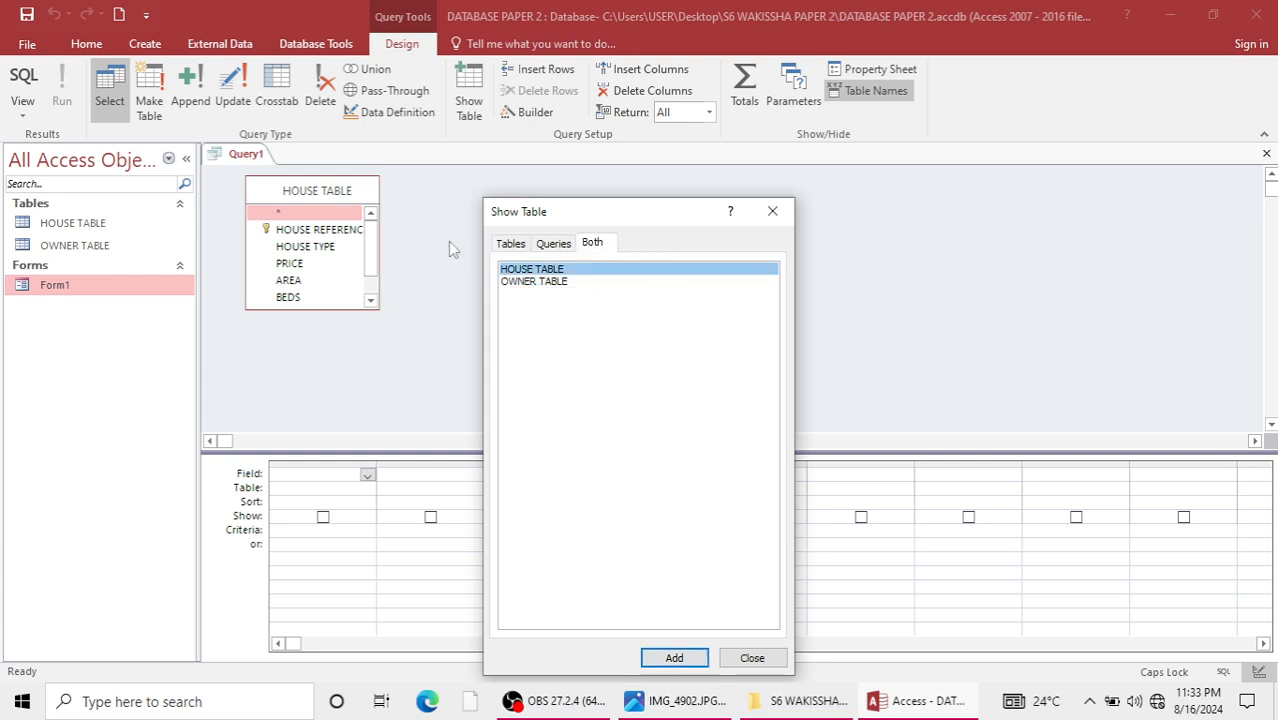
pyautogui.click(362, 196)
pyautogui.click(772, 211)
pyautogui.click(1267, 155)
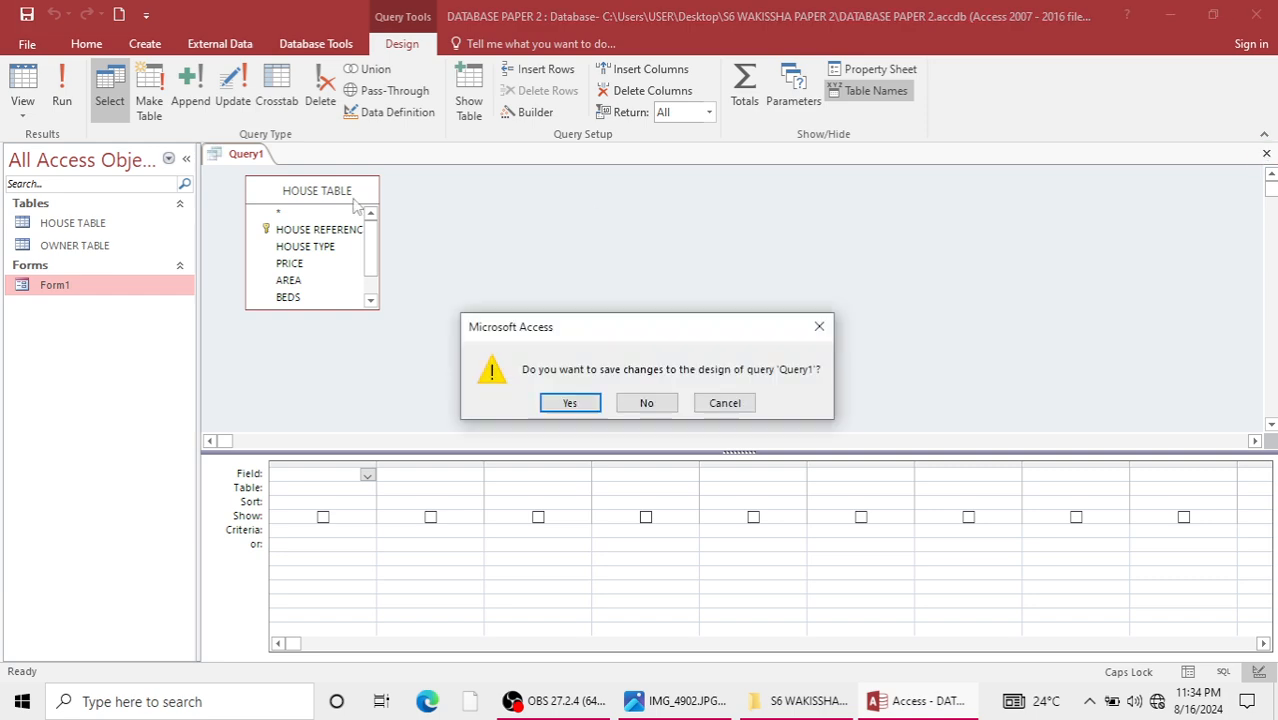
pyautogui.click(642, 405)
# Create a new query design and add both HOUSE TABLE and OWNER TABLE to it.
pyautogui.click(145, 44)
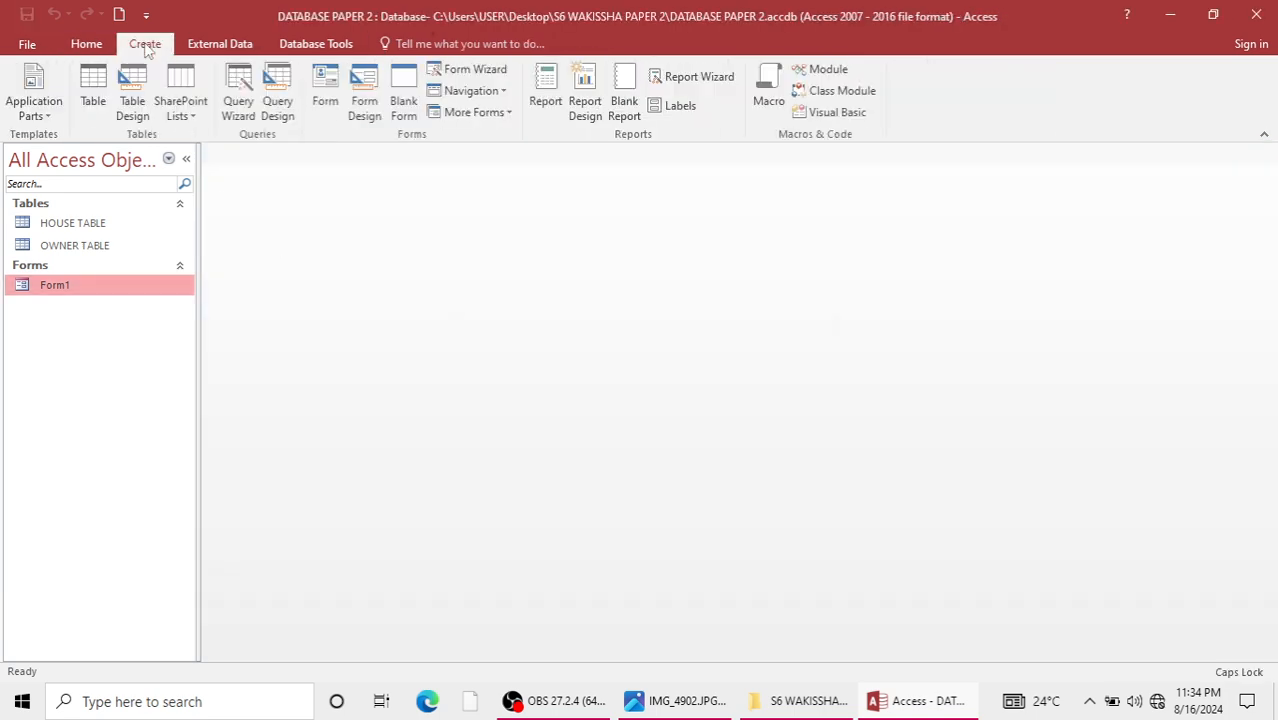
pyautogui.click(277, 108)
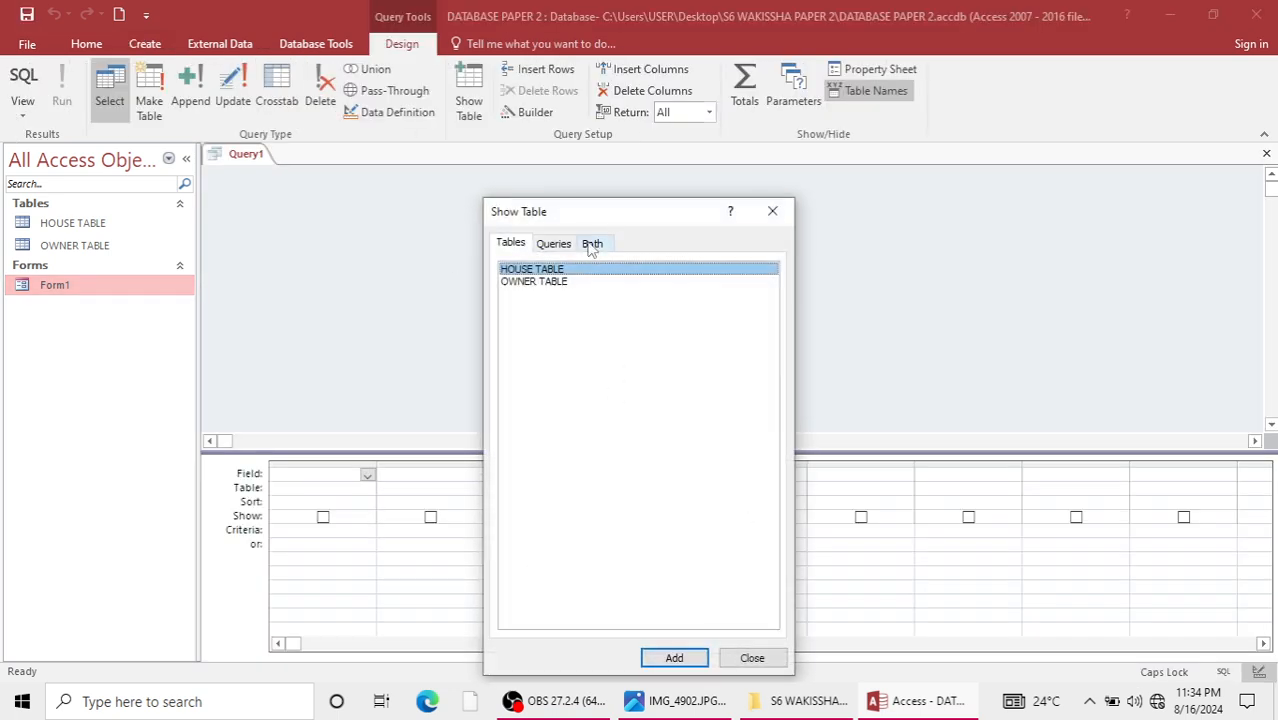
pyautogui.click(592, 243)
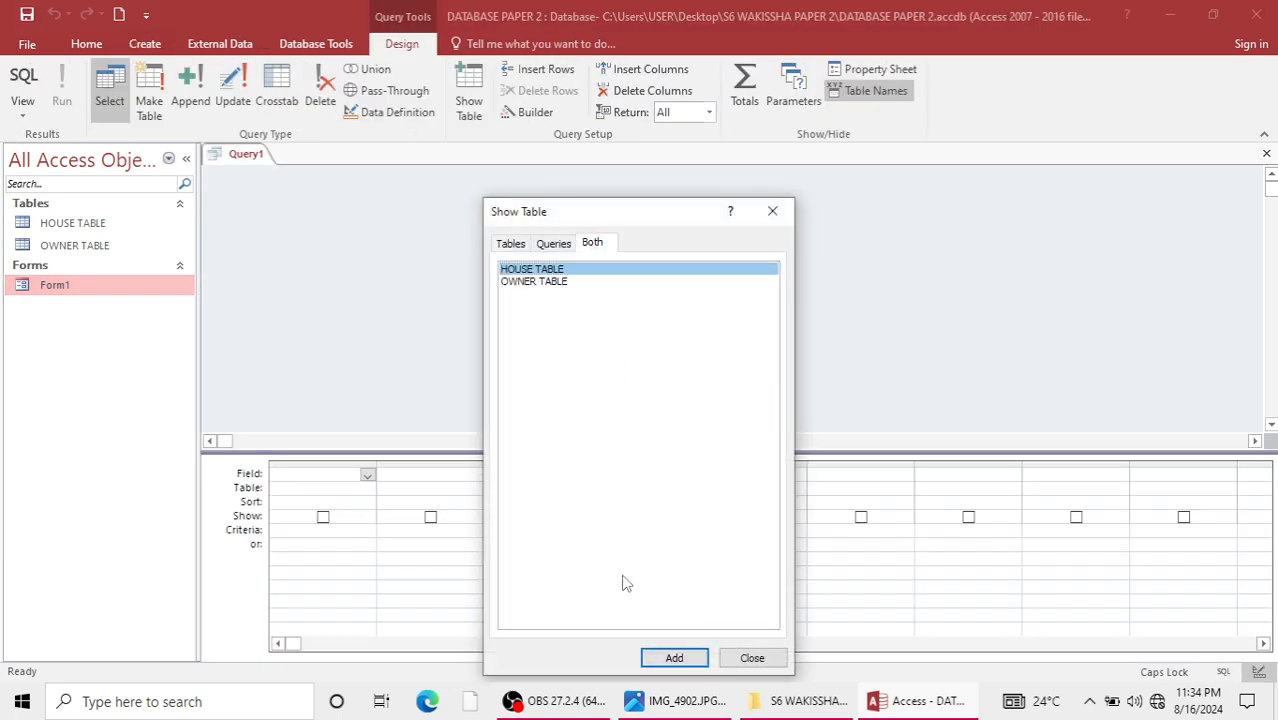
pyautogui.click(674, 657)
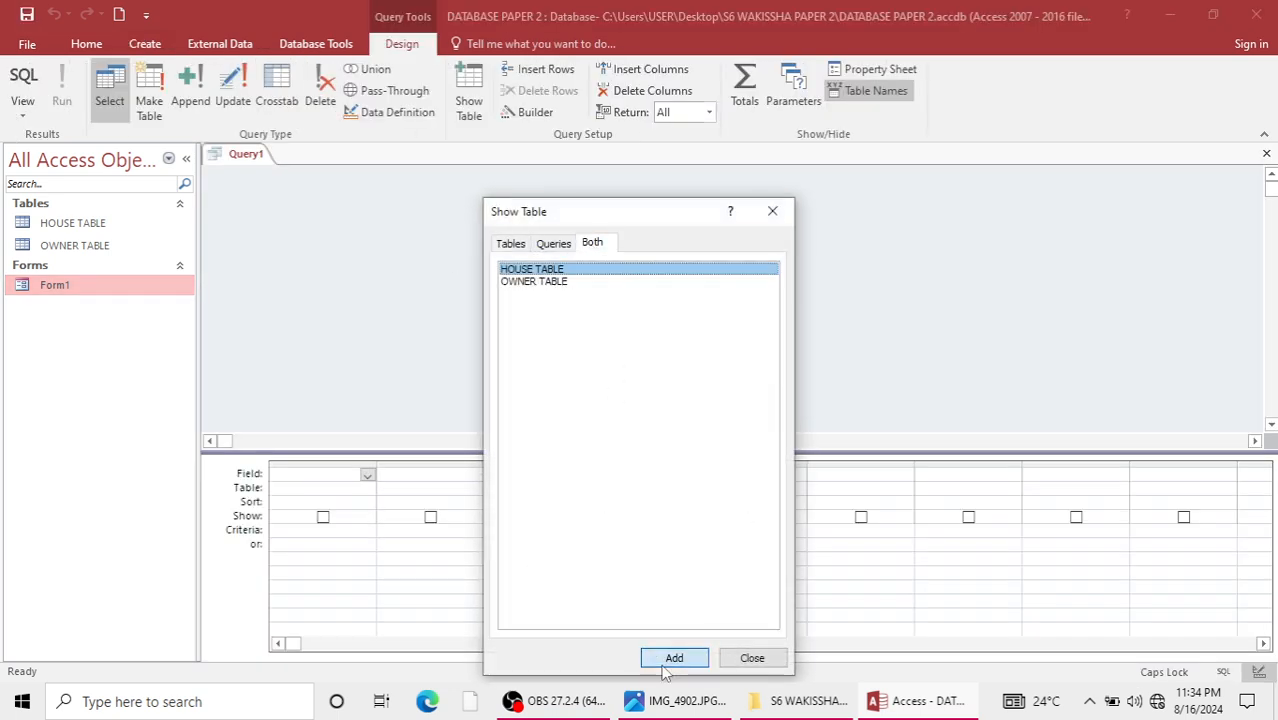
pyautogui.click(540, 284)
pyautogui.click(674, 657)
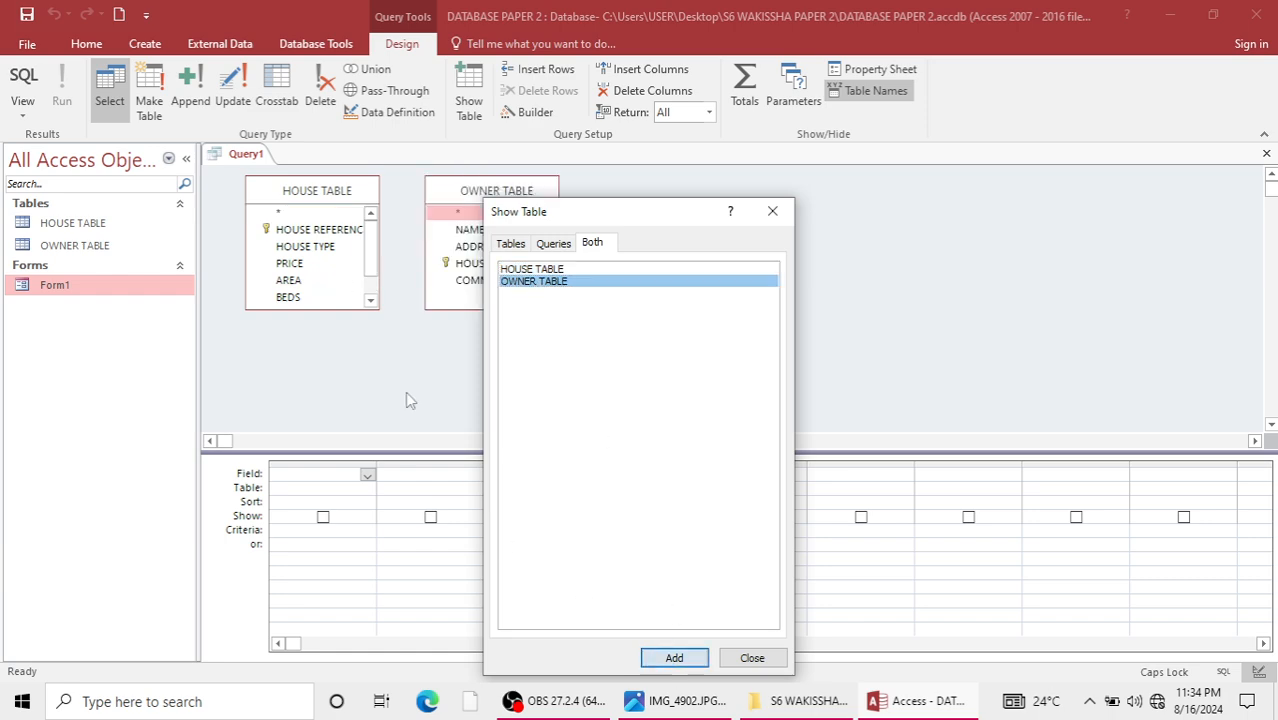
pyautogui.click(299, 289)
pyautogui.click(772, 211)
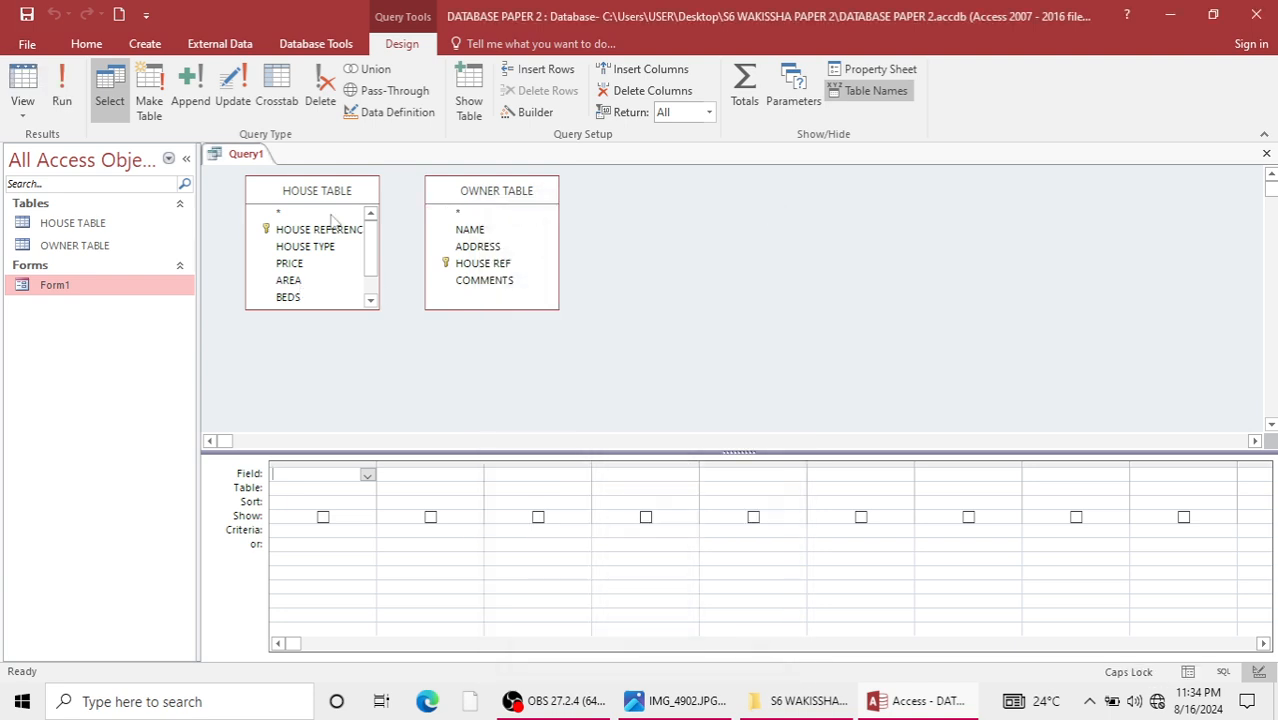
# Add AREA from HOUSE TABLE and ADDRESS from OWNER TABLE, set the AREA criterion to RICH and run the query.
pyautogui.doubleClick(290, 280)
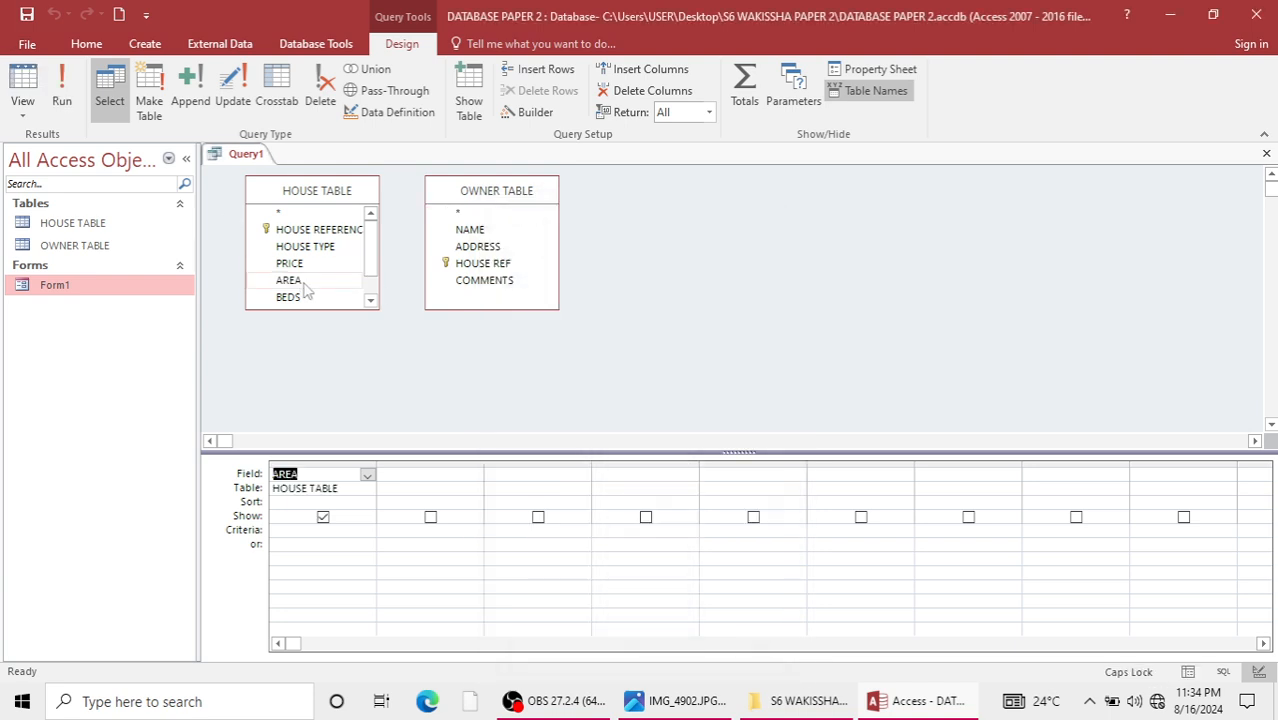
pyautogui.doubleClick(476, 247)
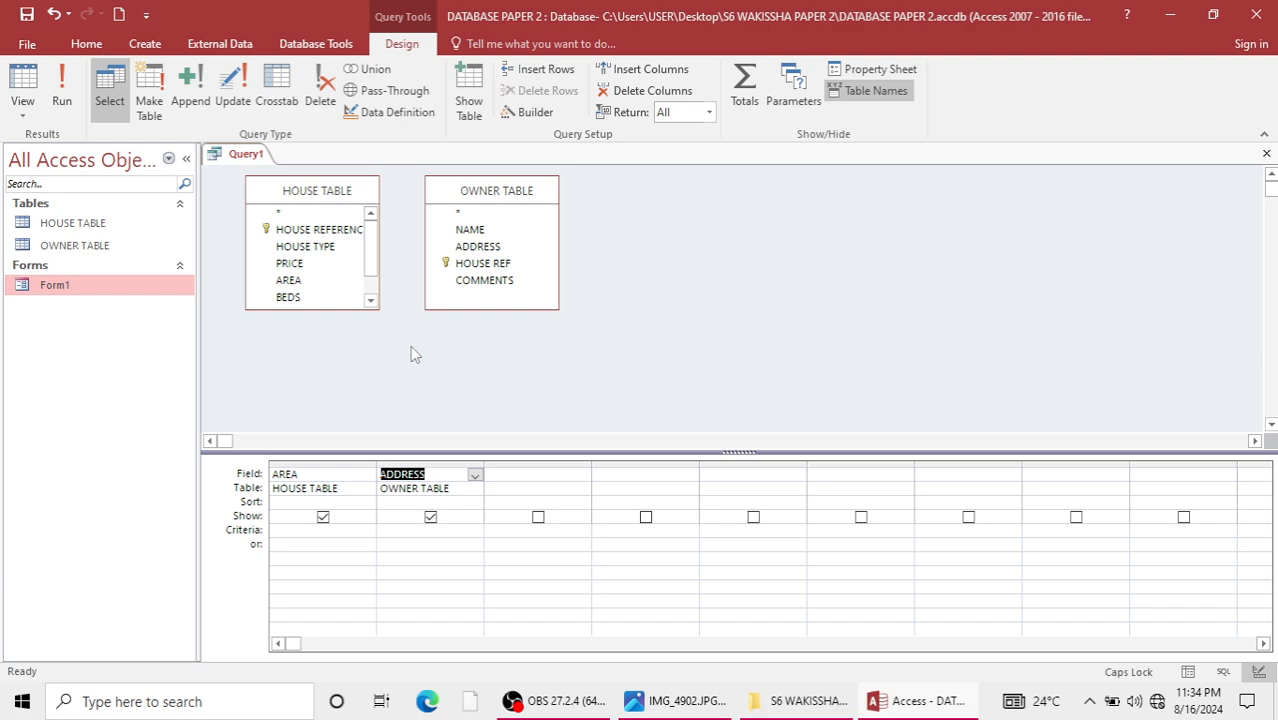
pyautogui.click(341, 531)
pyautogui.write('Ri')
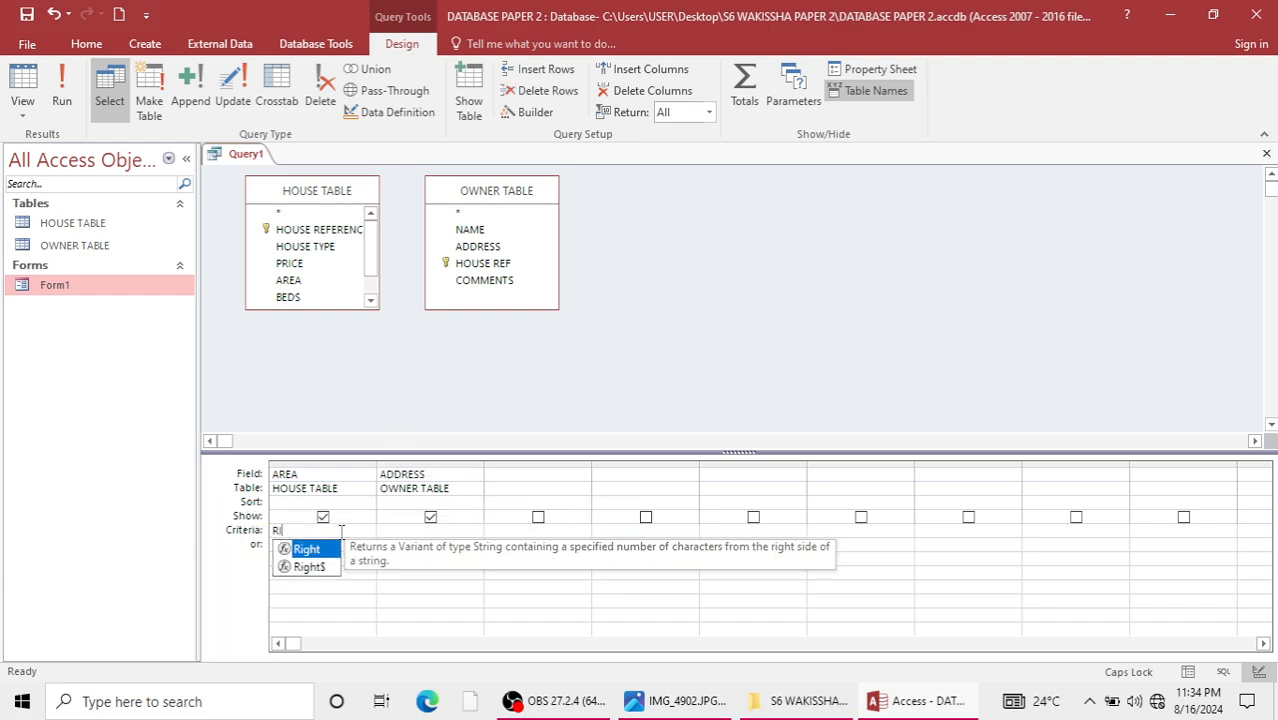
pyautogui.write('CH')
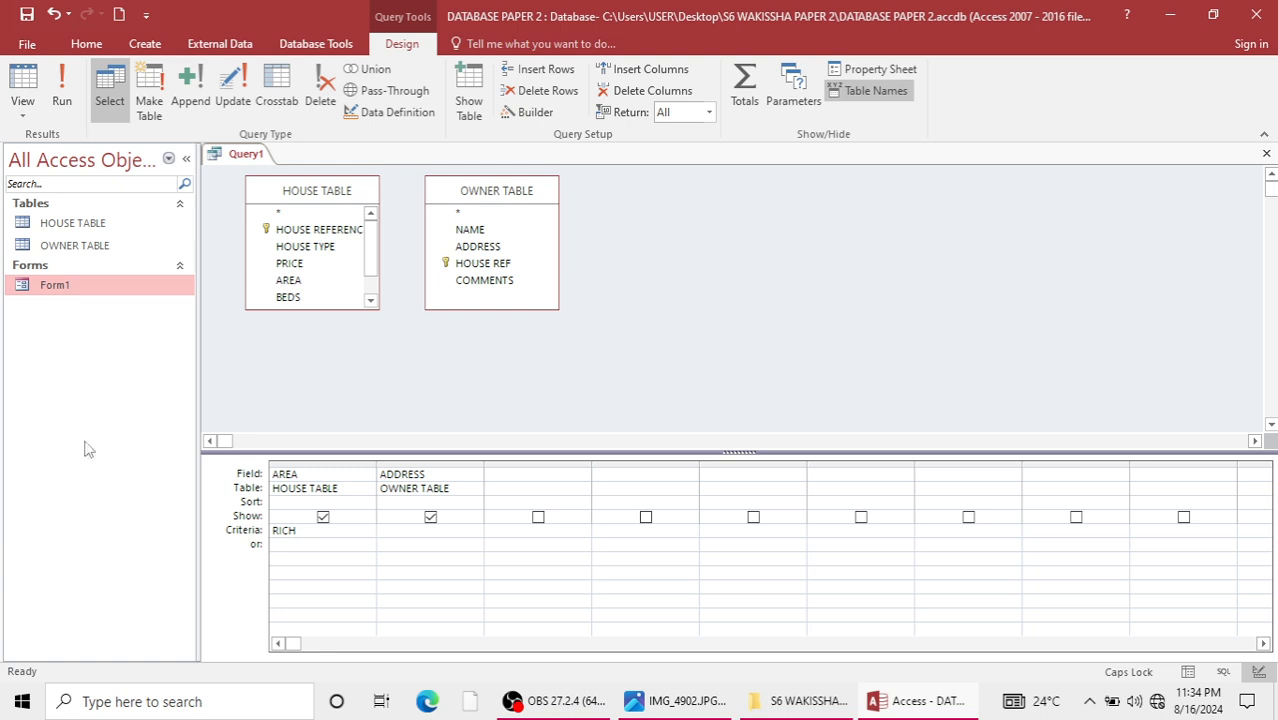
pyautogui.click(61, 95)
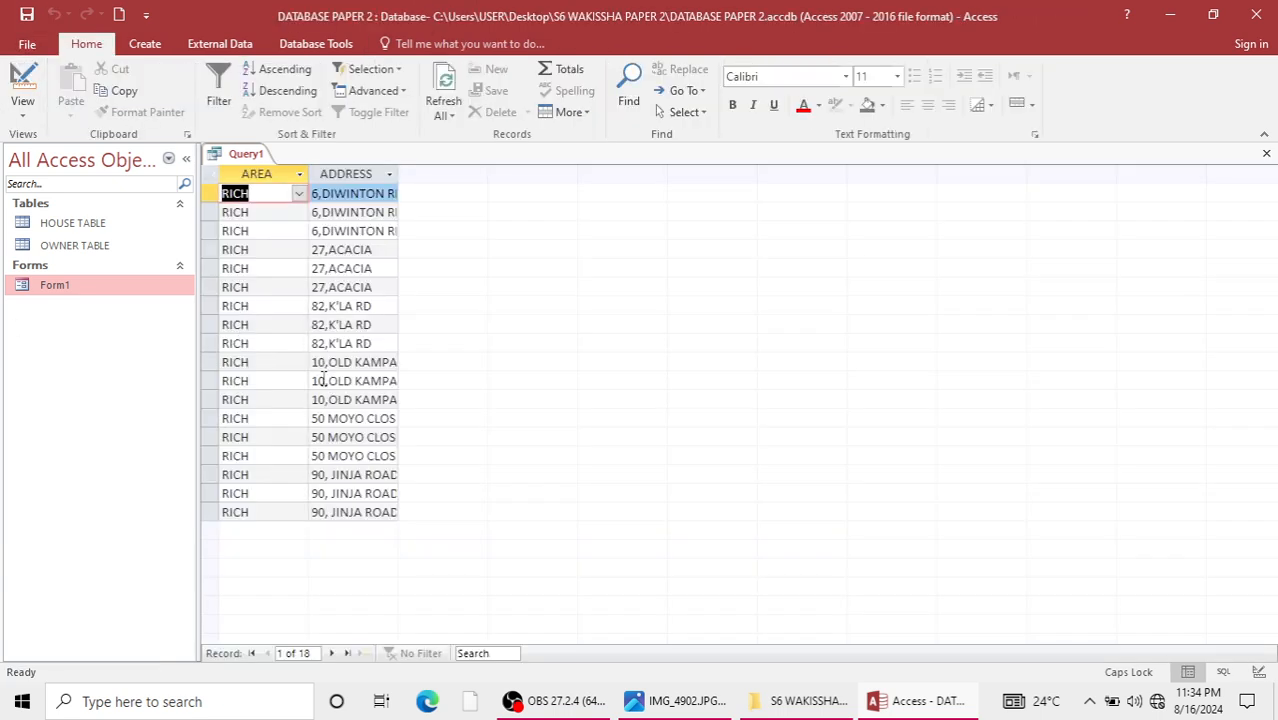
# Save the query under the name RICH and close it.
pyautogui.hotkey('ctrl', 's')
pyautogui.write('RICH')
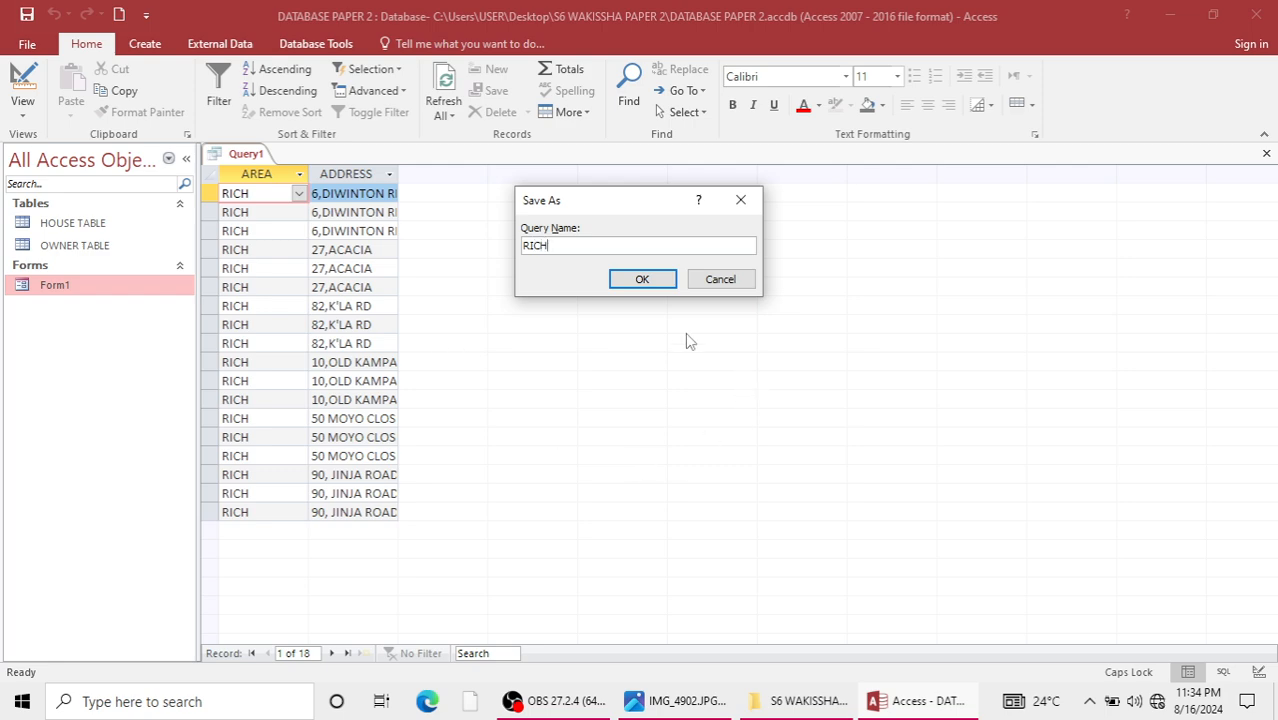
pyautogui.click(630, 281)
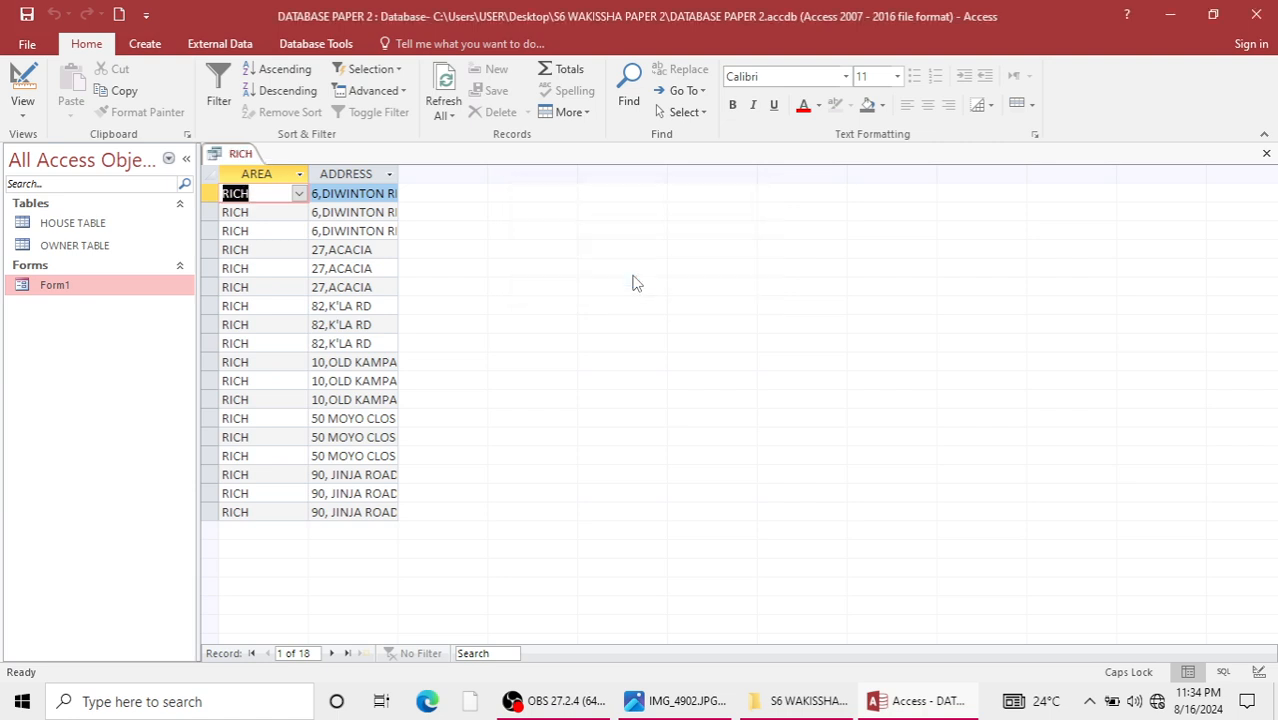
pyautogui.click(1266, 153)
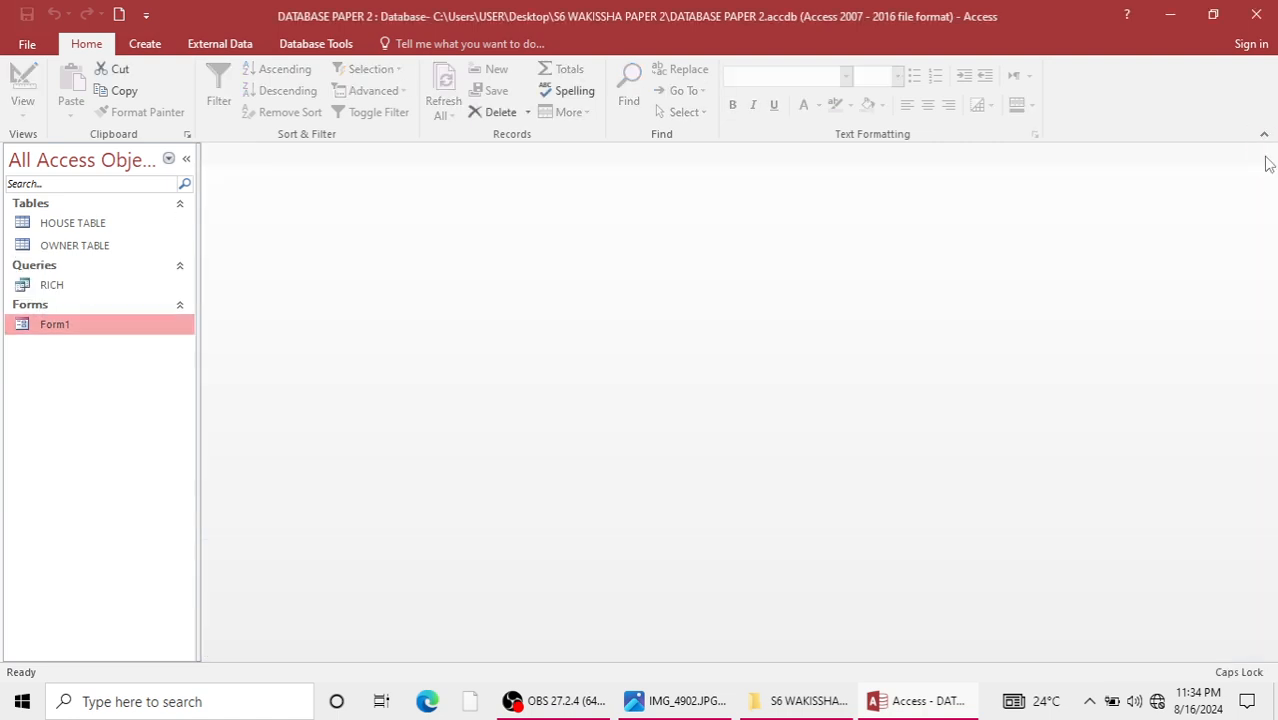
# Create a blank report in Design view.
pyautogui.click(145, 43)
pyautogui.click(579, 112)
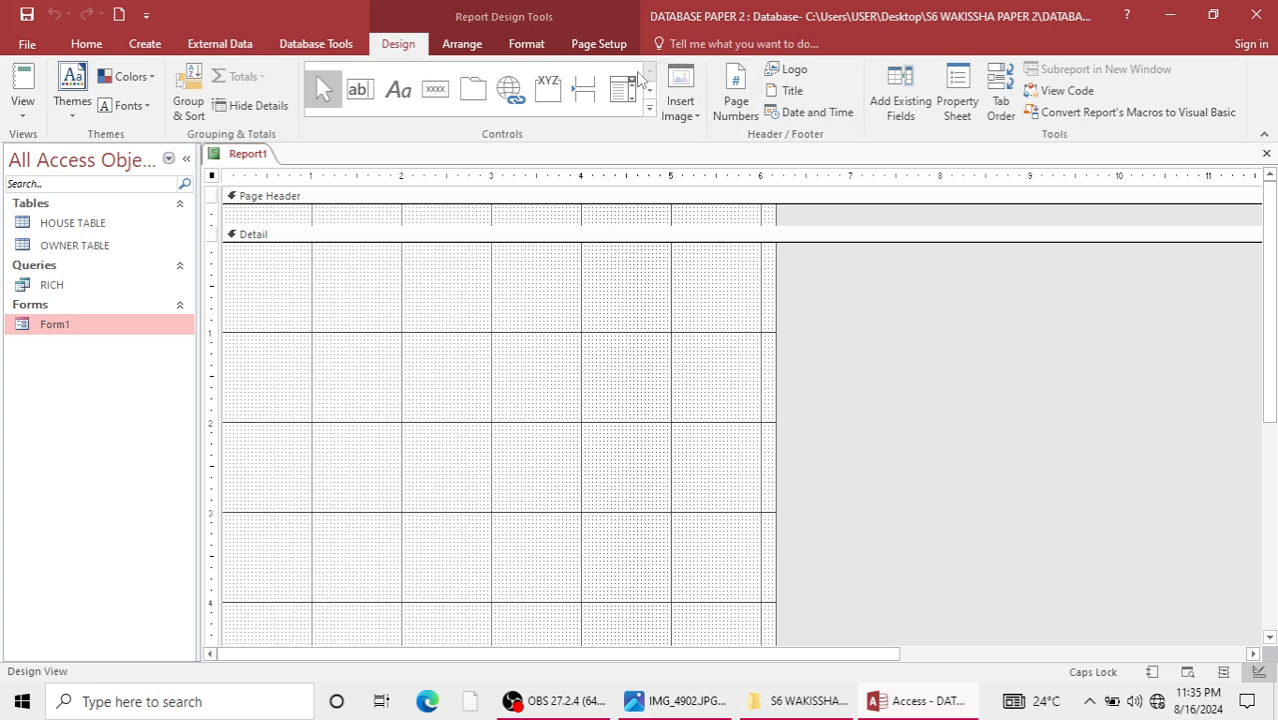
pyautogui.click(474, 52)
pyautogui.click(528, 44)
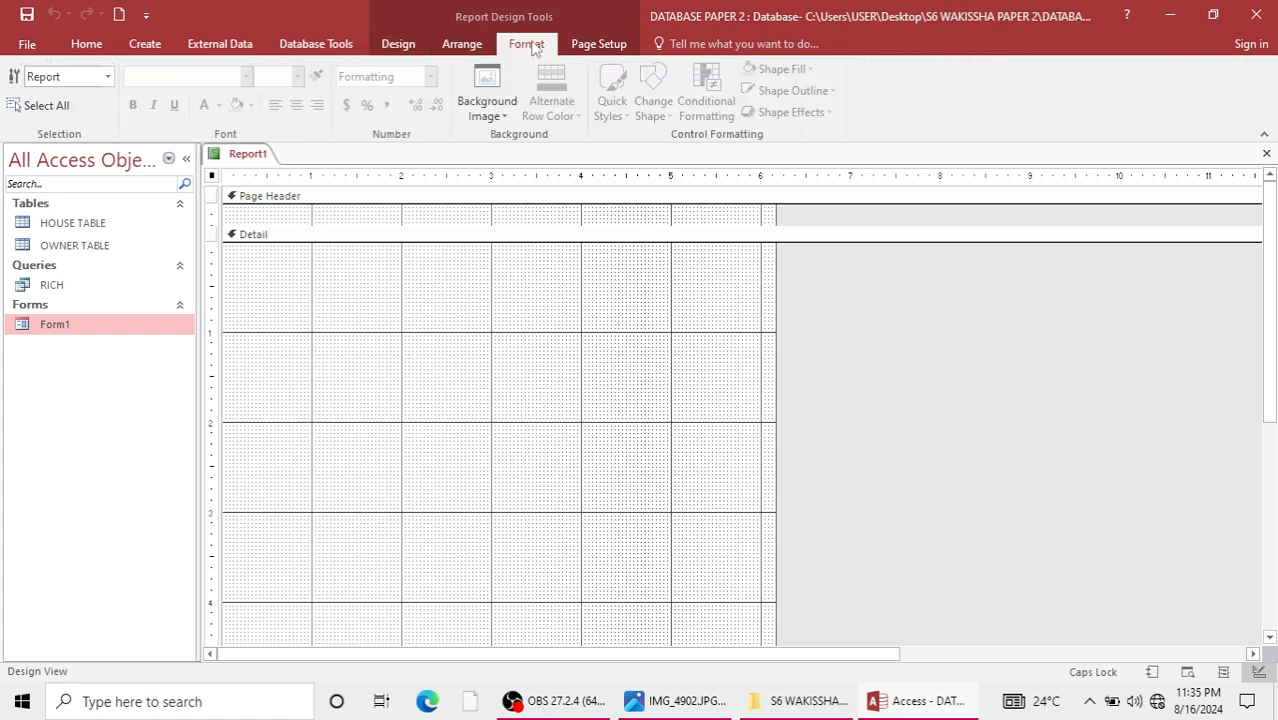
pyautogui.click(312, 44)
pyautogui.click(220, 46)
pyautogui.click(145, 46)
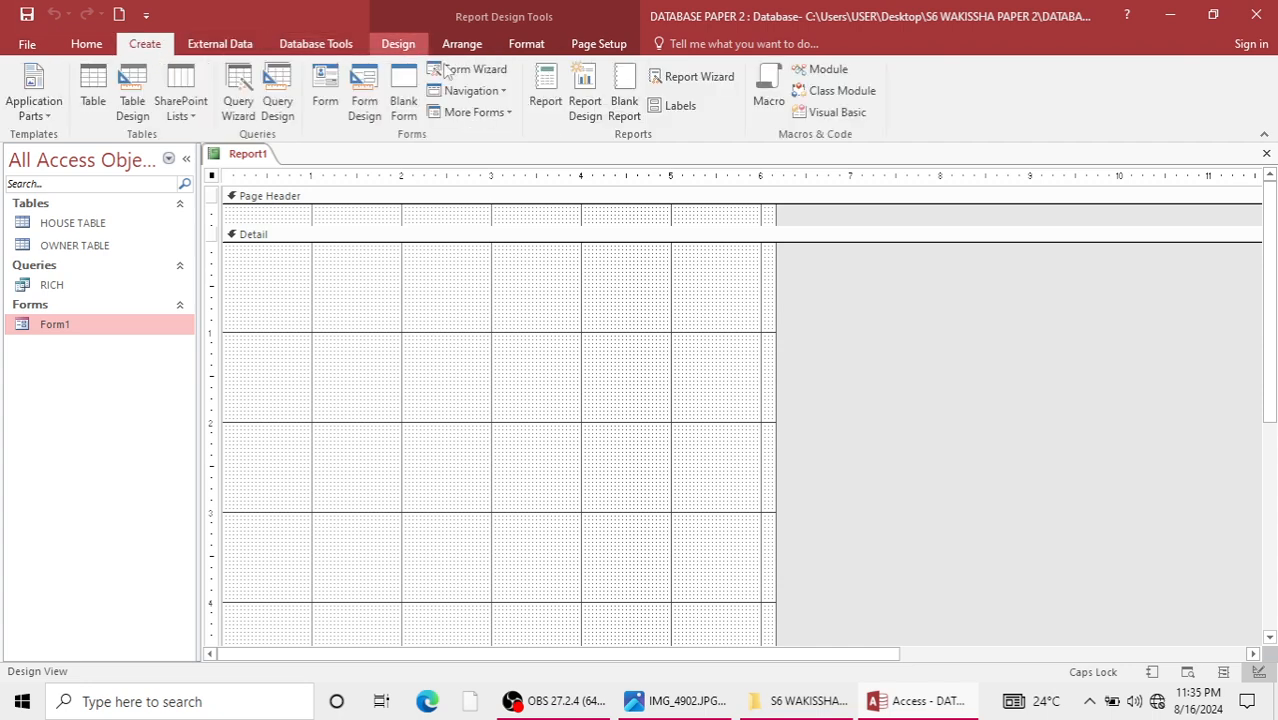
pyautogui.click(462, 46)
pyautogui.click(398, 46)
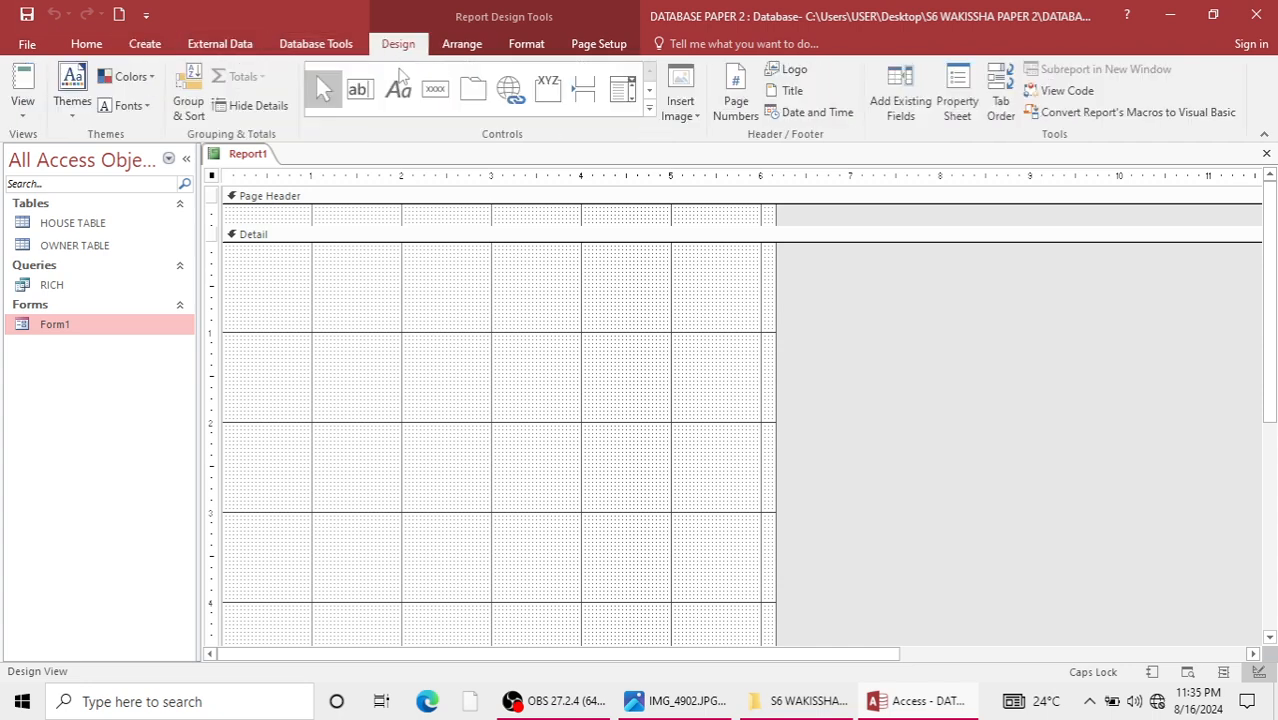
# Add the existing fields NAME, ADDRESS and HOUSE REF from OWNER TABLE to the report's Detail section.
pyautogui.click(900, 100)
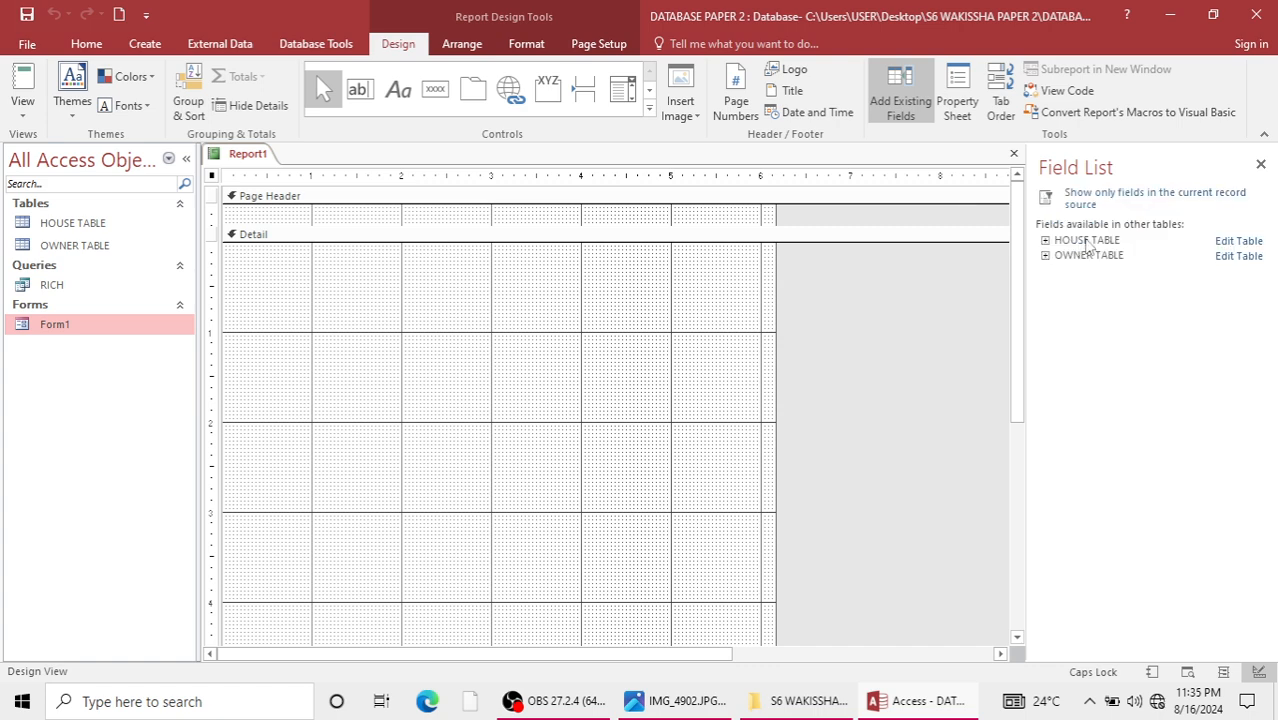
pyautogui.click(1088, 244)
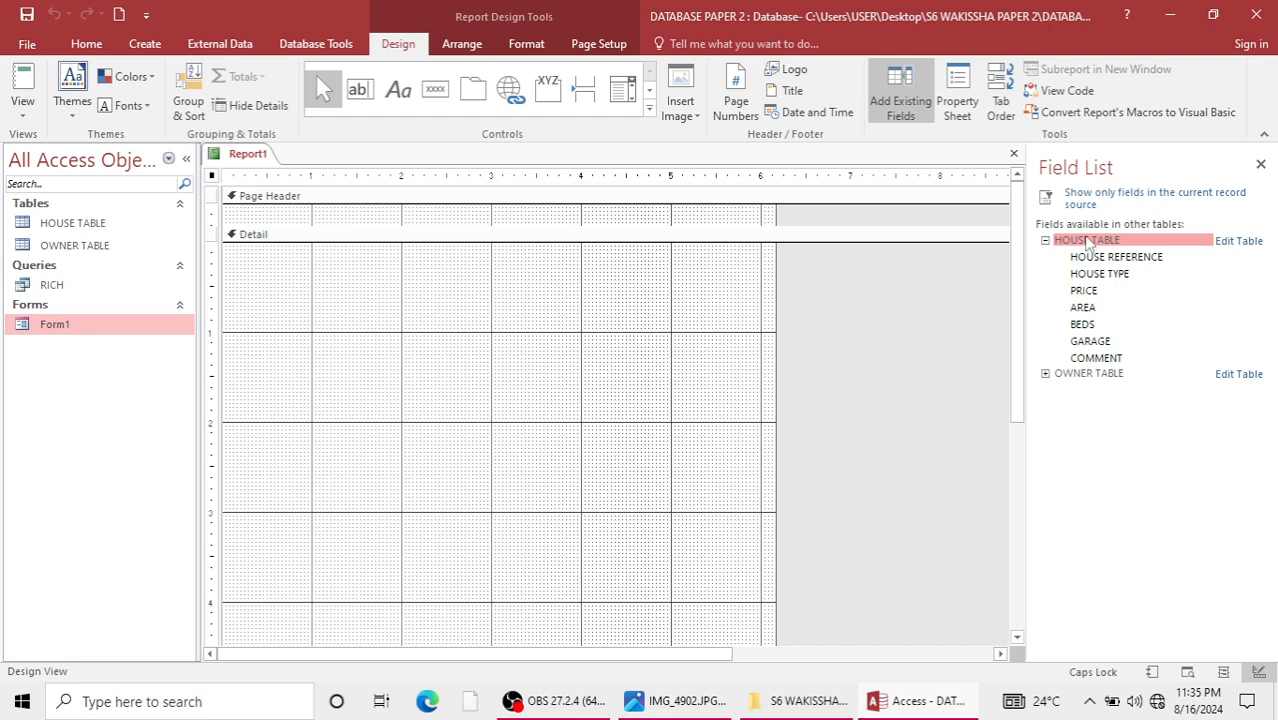
pyautogui.click(1086, 373)
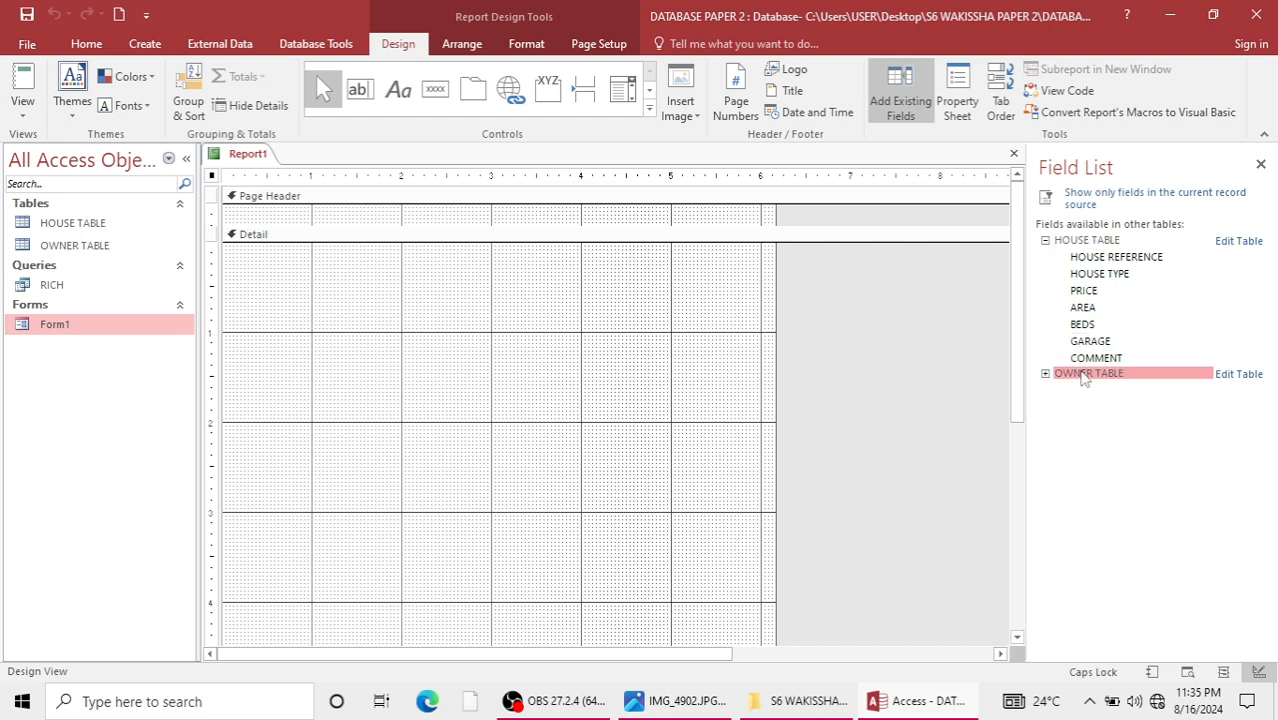
pyautogui.doubleClick(1084, 390)
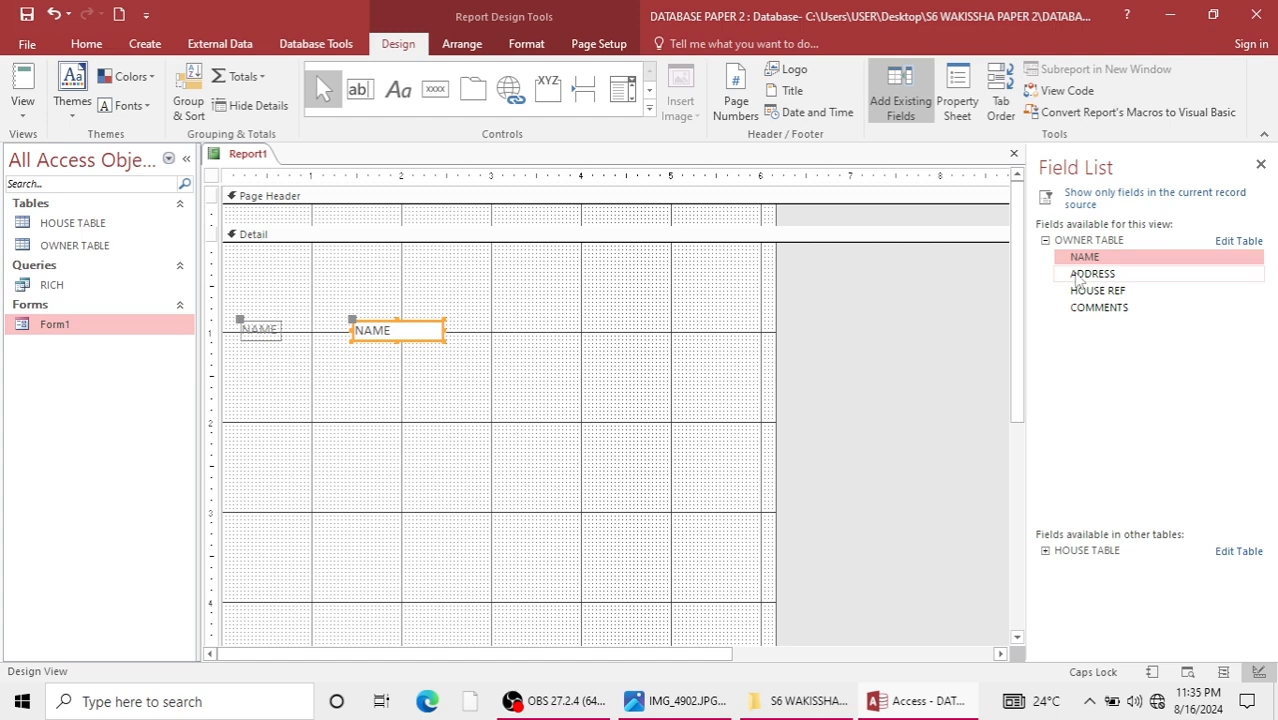
pyautogui.doubleClick(1078, 277)
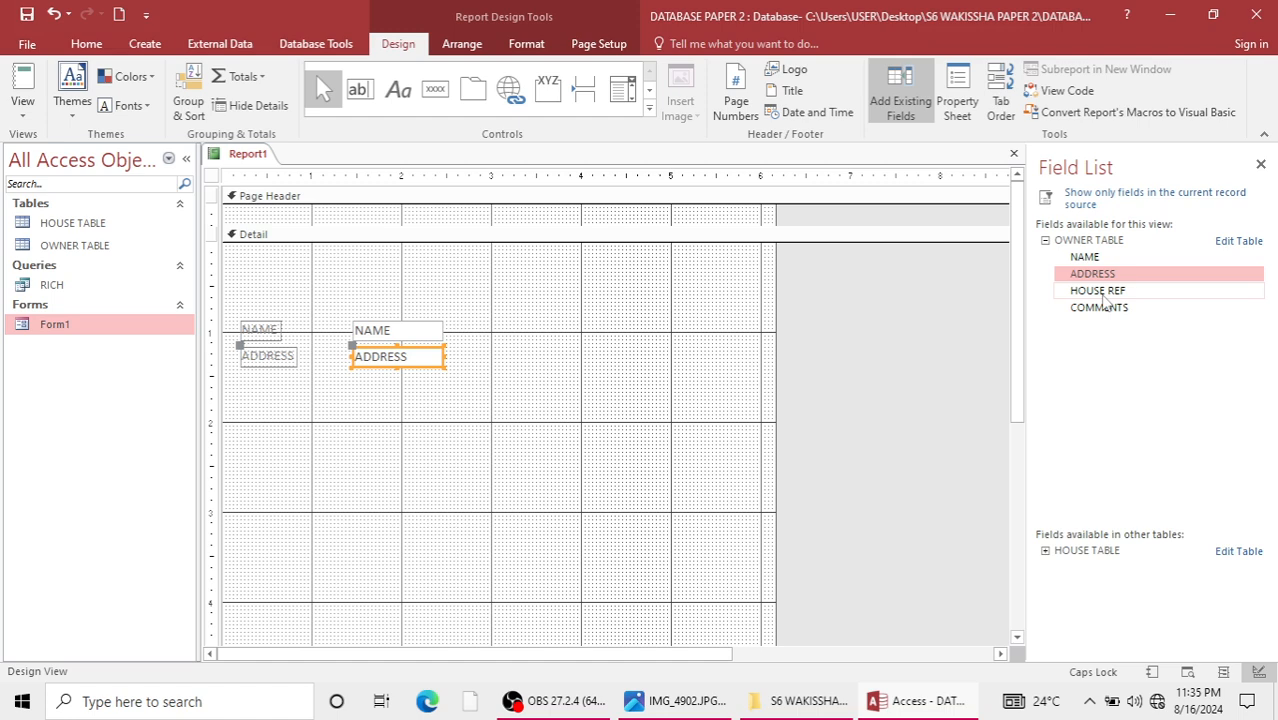
pyautogui.doubleClick(1104, 296)
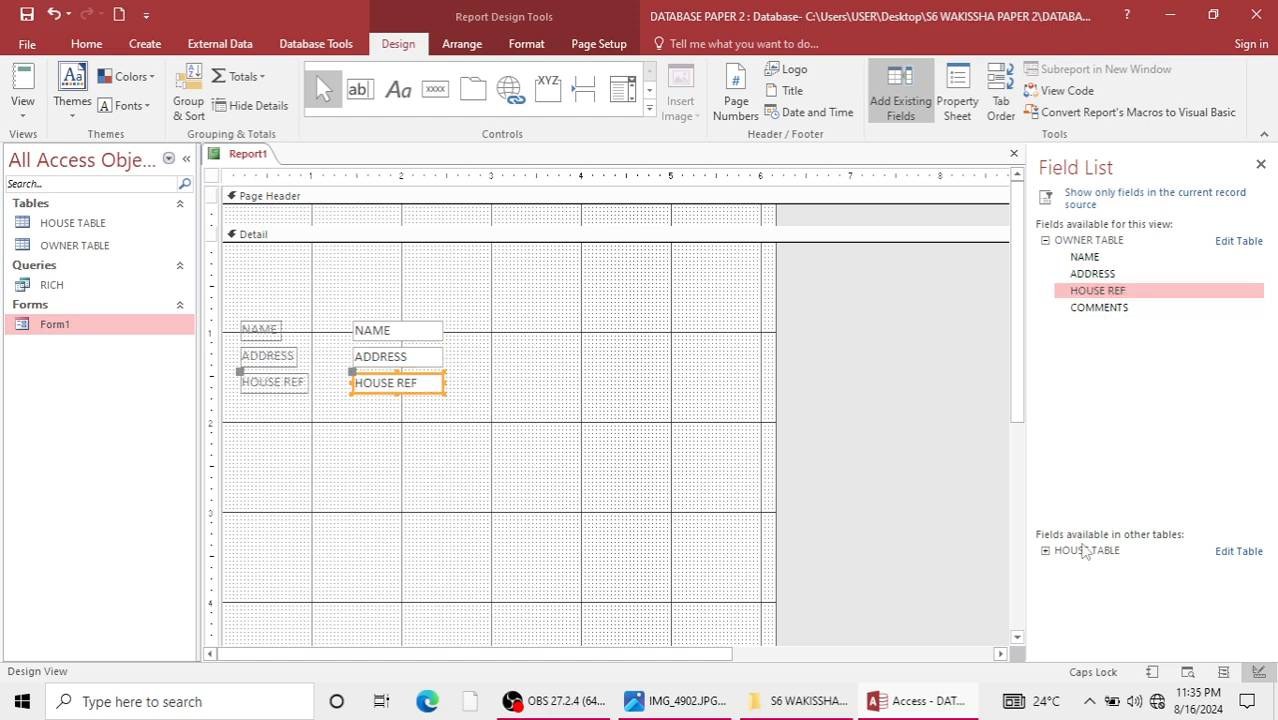
# Add HOUSE TYPE from HOUSE TABLE to the report, relating HOUSE TYPE to ADDRESS in OWNER TABLE as one HOUSE TABLE record matching many.
pyautogui.click(1089, 556)
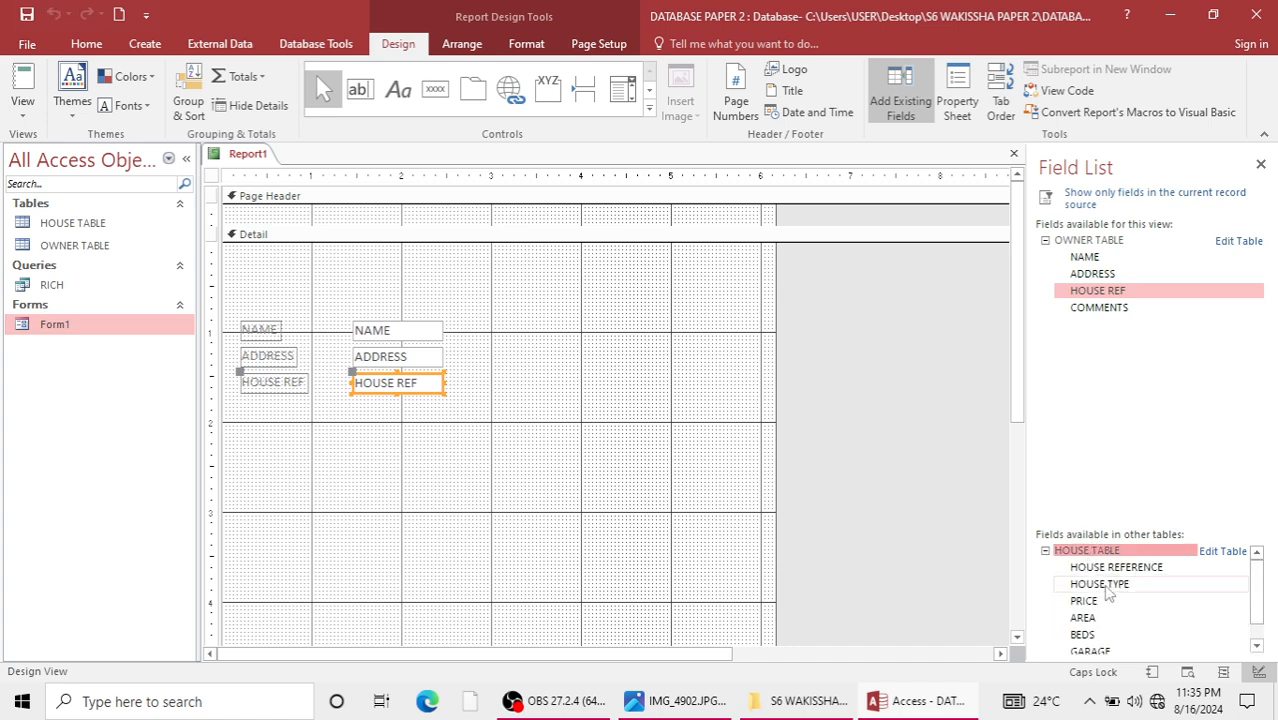
pyautogui.doubleClick(1114, 585)
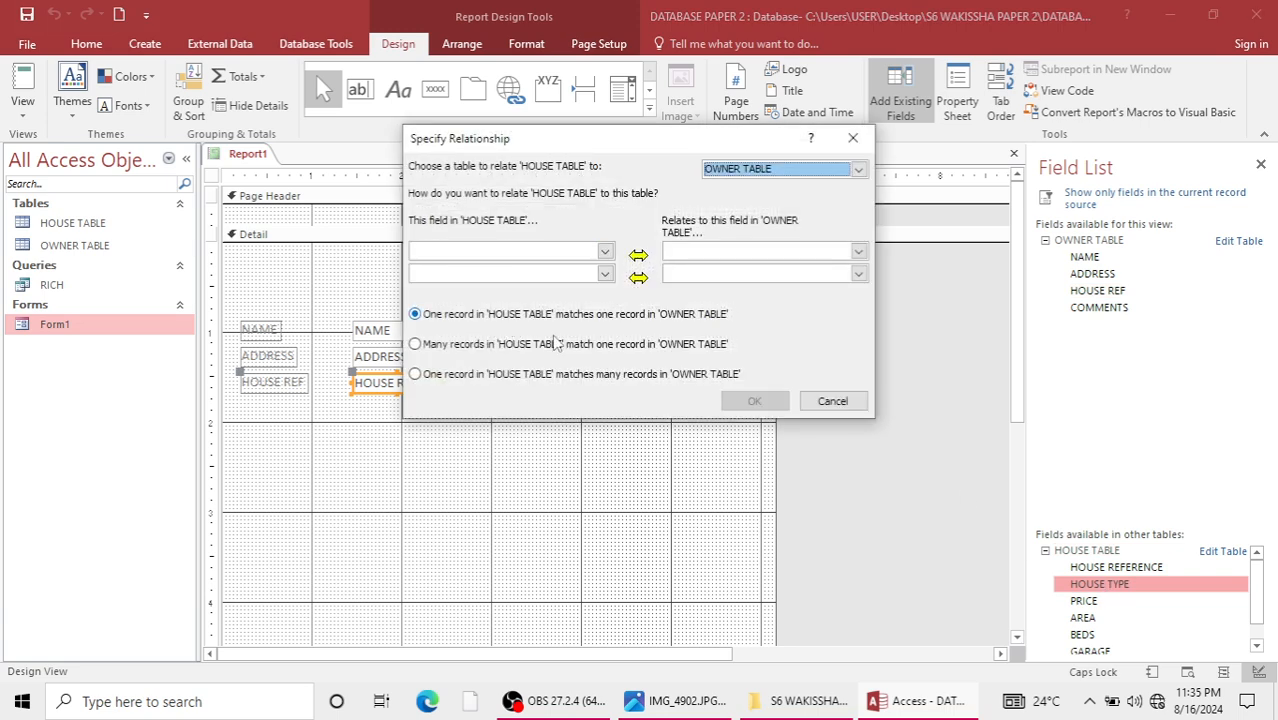
pyautogui.click(433, 373)
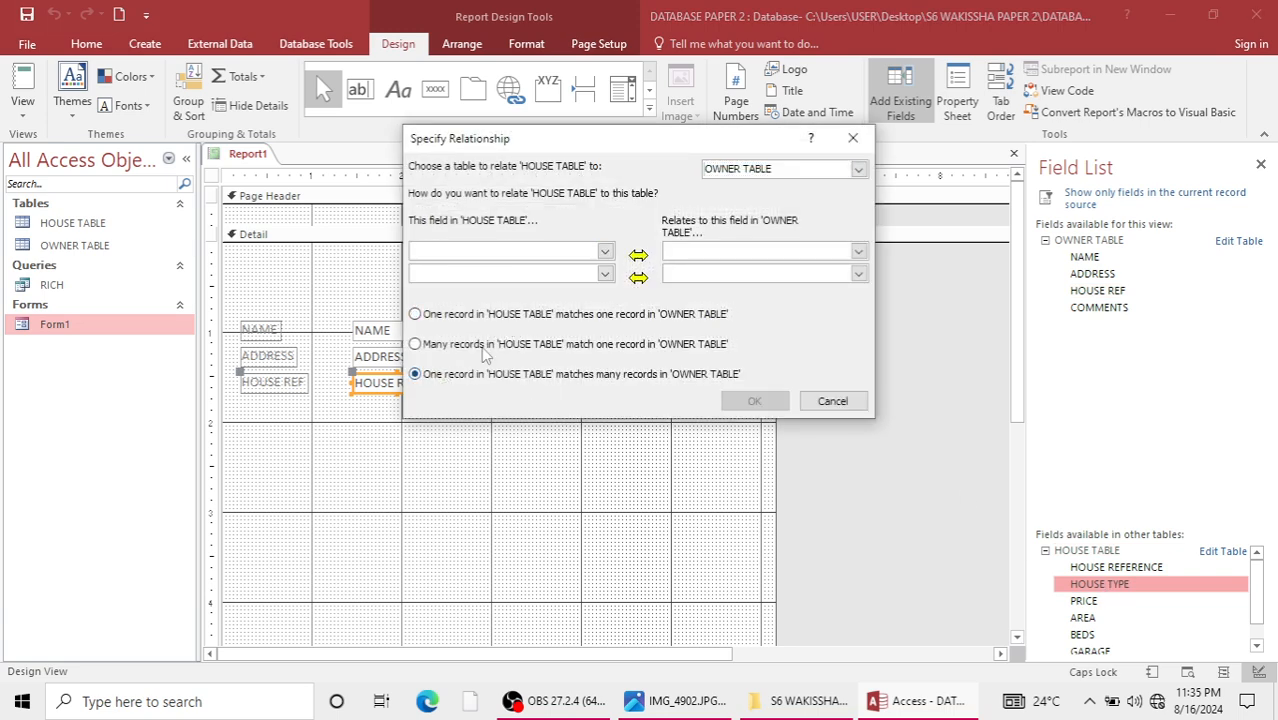
pyautogui.click(605, 251)
pyautogui.click(500, 293)
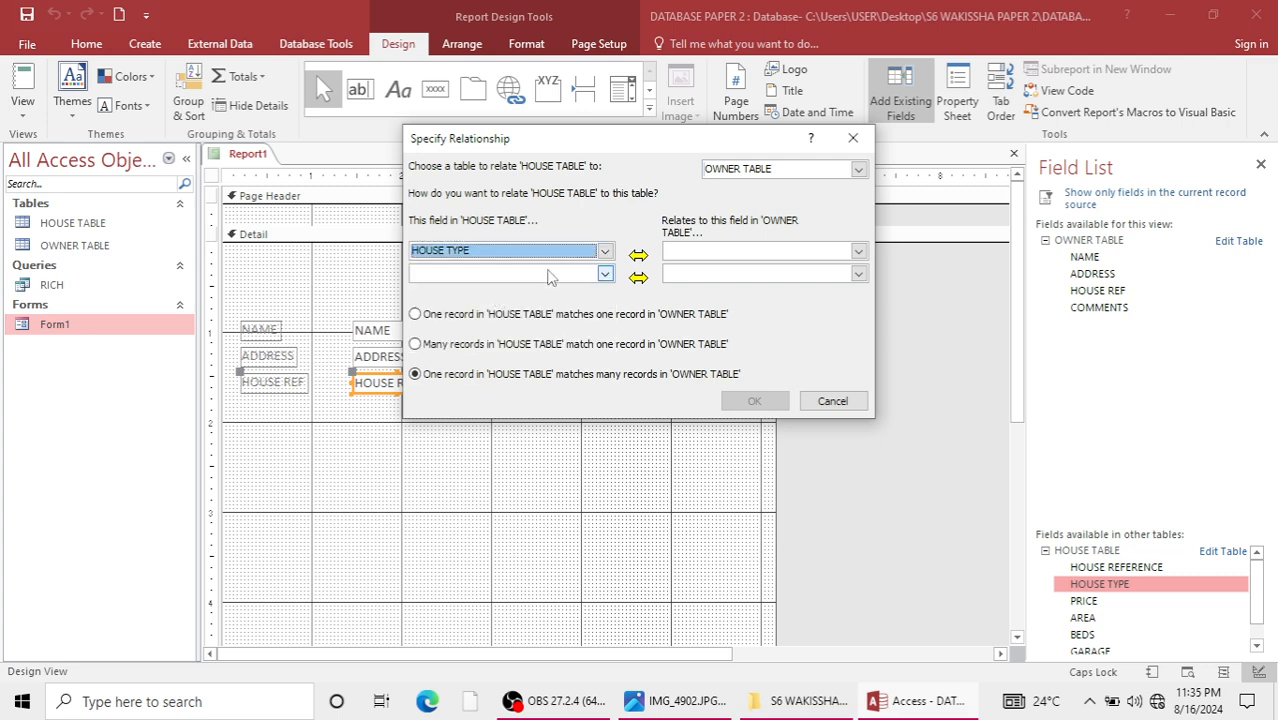
pyautogui.click(859, 251)
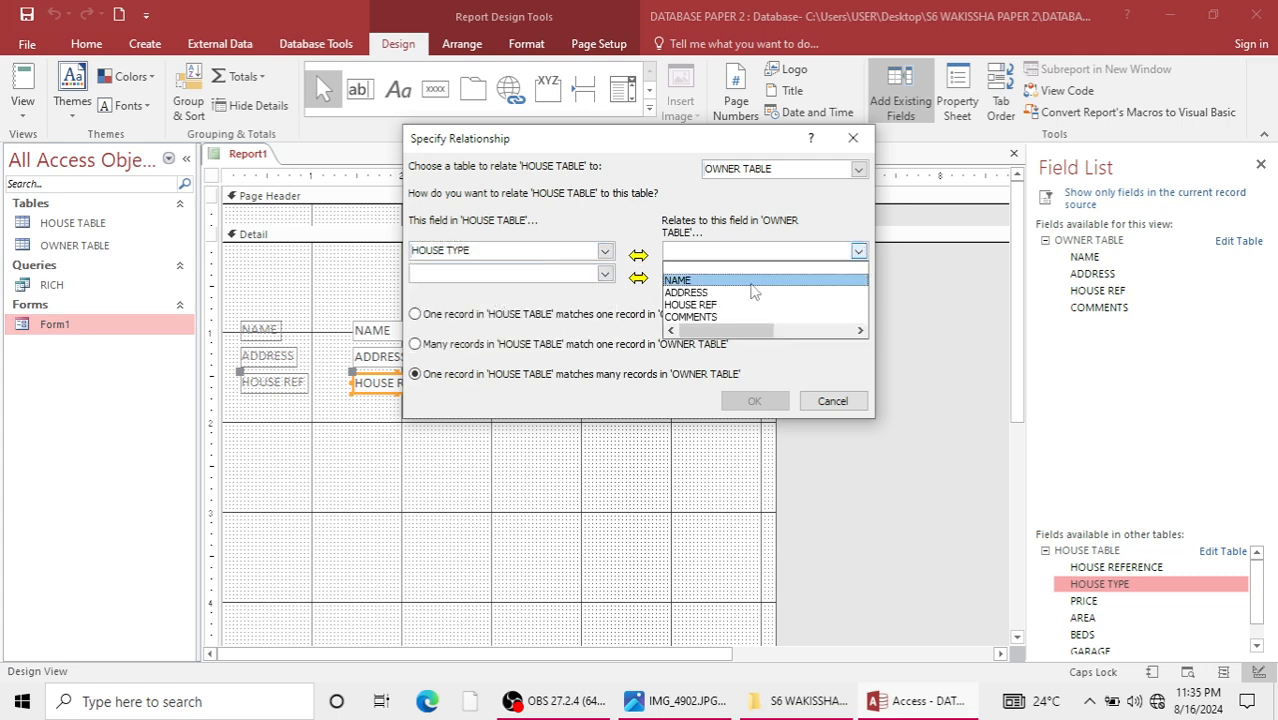
pyautogui.click(722, 295)
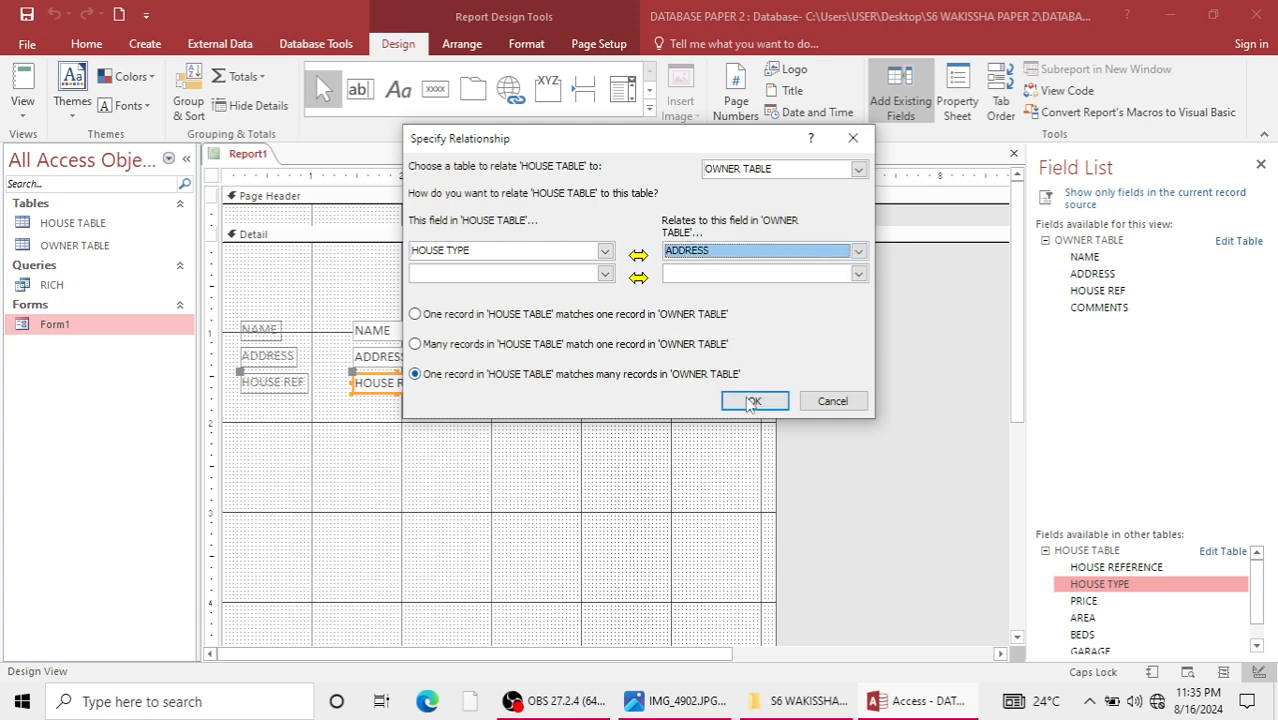
pyautogui.click(754, 400)
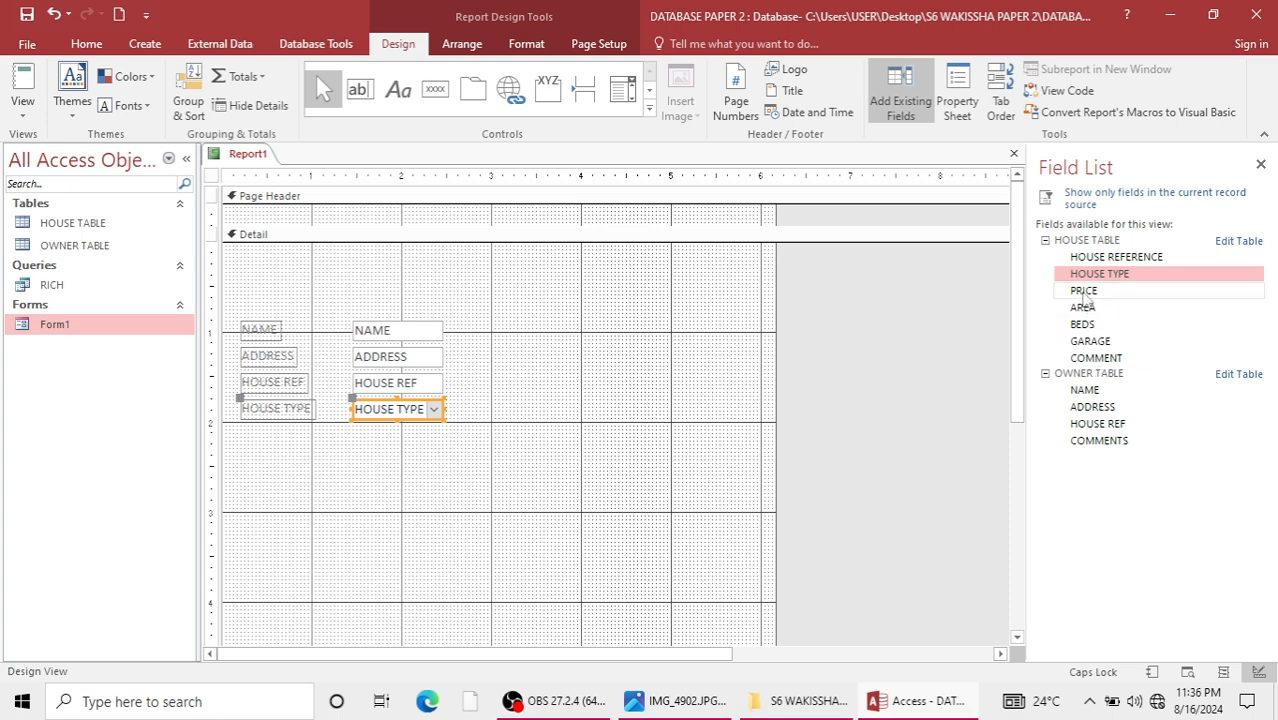
# Add the HOUSE TABLE fields PRICE, AREA, BEDS and GARAGE to the report's Detail section.
pyautogui.doubleClick(1084, 292)
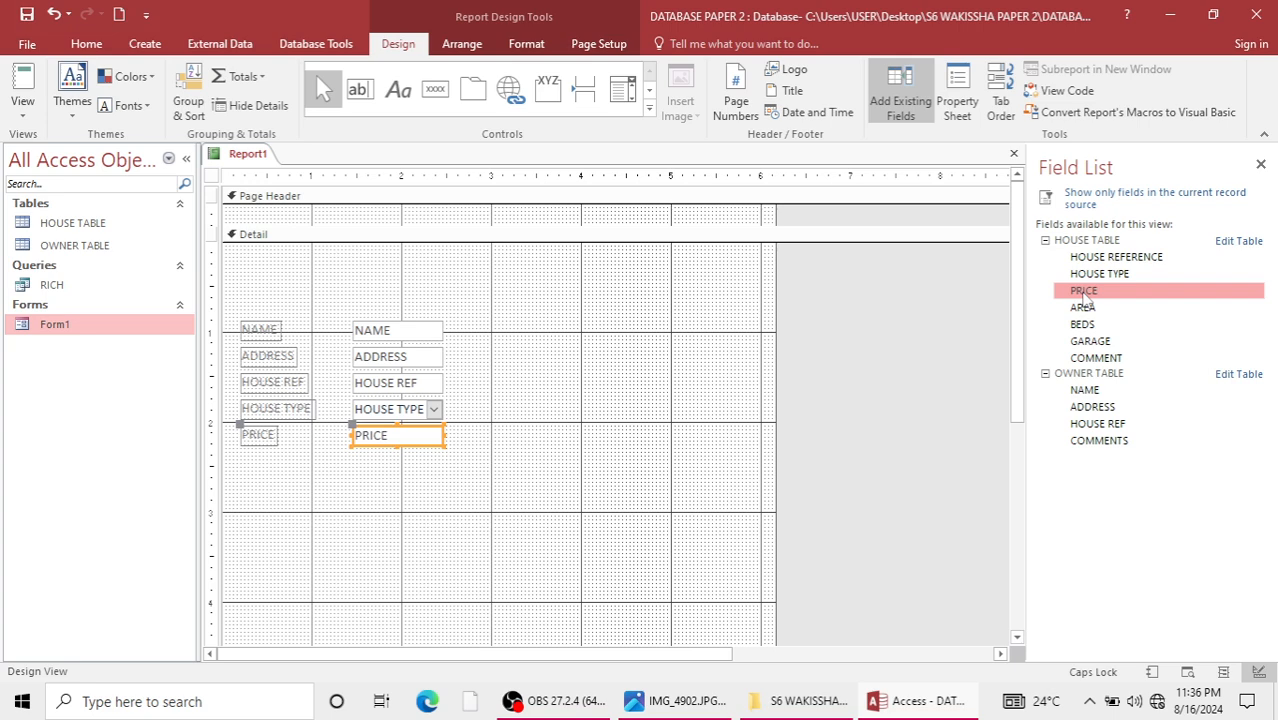
pyautogui.click(1089, 311)
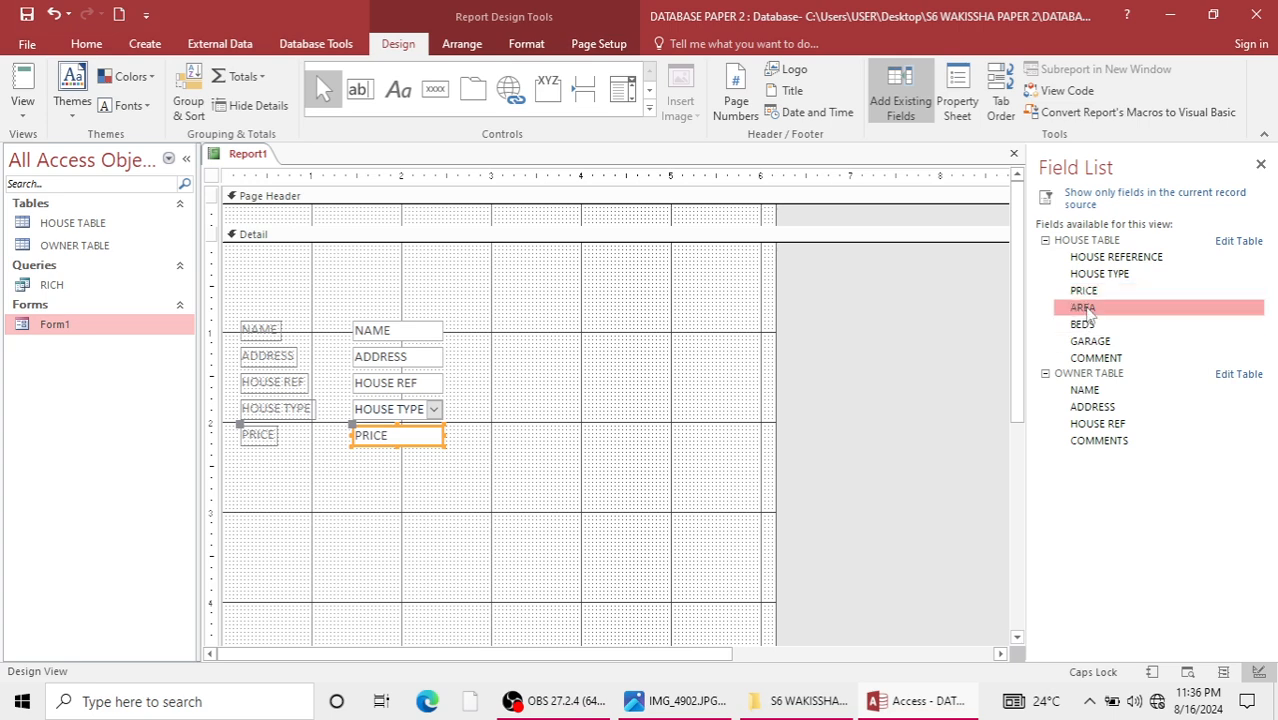
pyautogui.doubleClick(1089, 311)
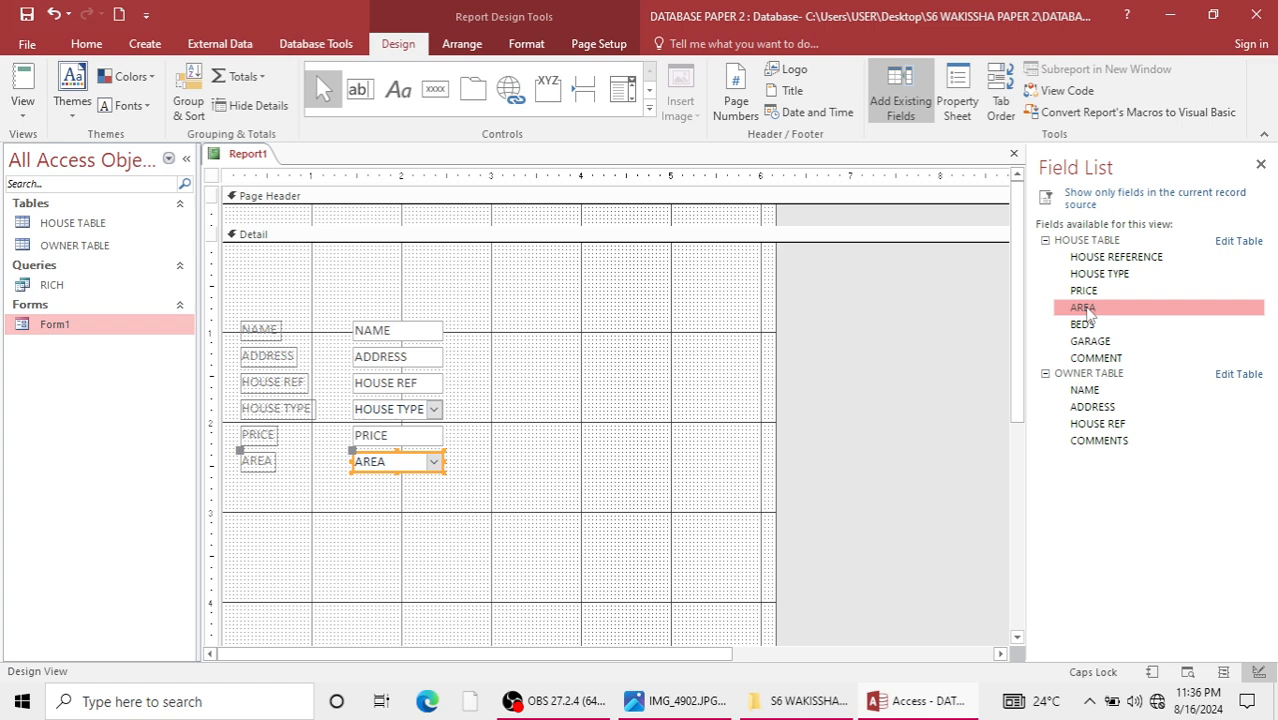
pyautogui.doubleClick(1094, 328)
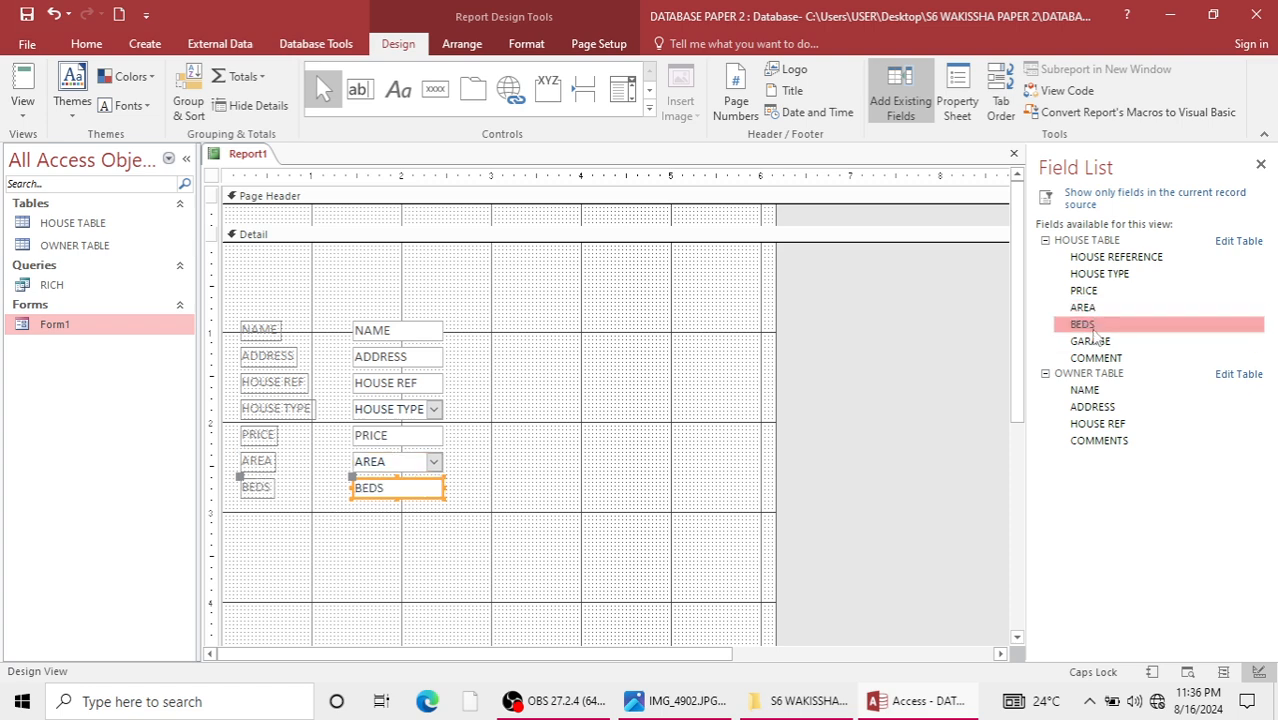
pyautogui.doubleClick(1093, 341)
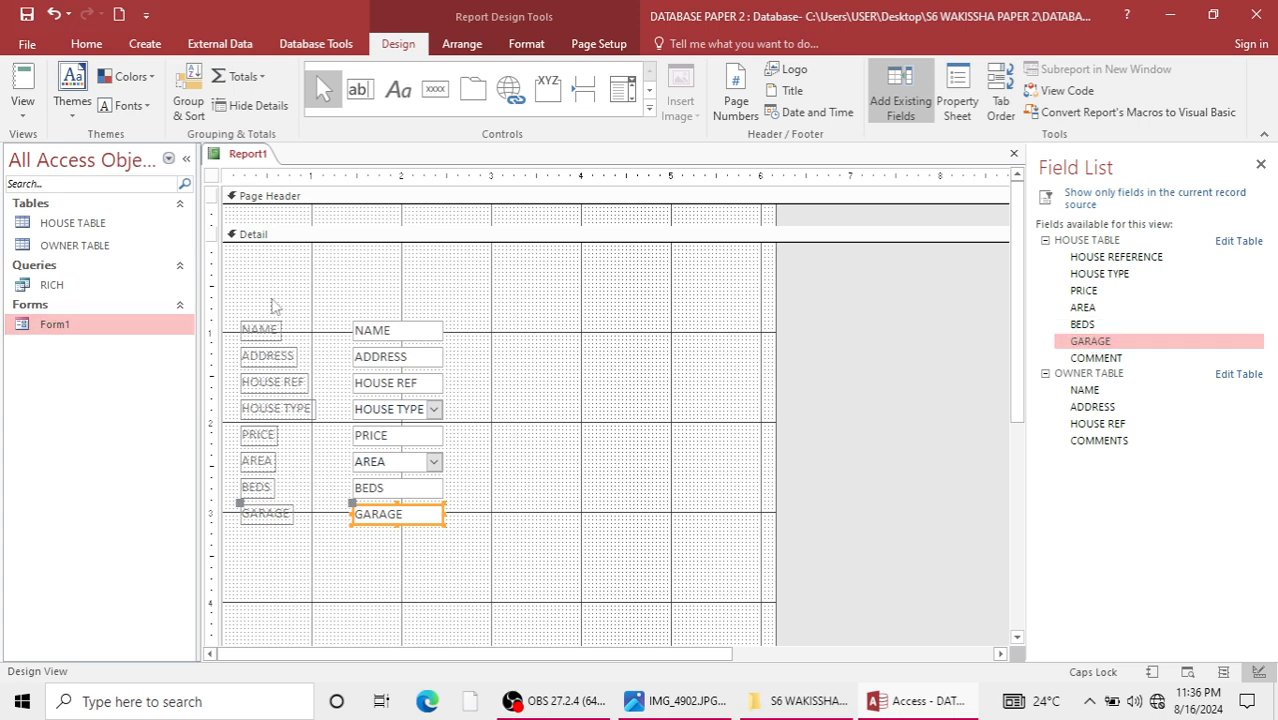
# Move all the field labels and controls about 1.6 inches to the right and slightly down, towards the middle of the Detail section.
pyautogui.moveTo(228, 290); pyautogui.dragTo(471, 563)
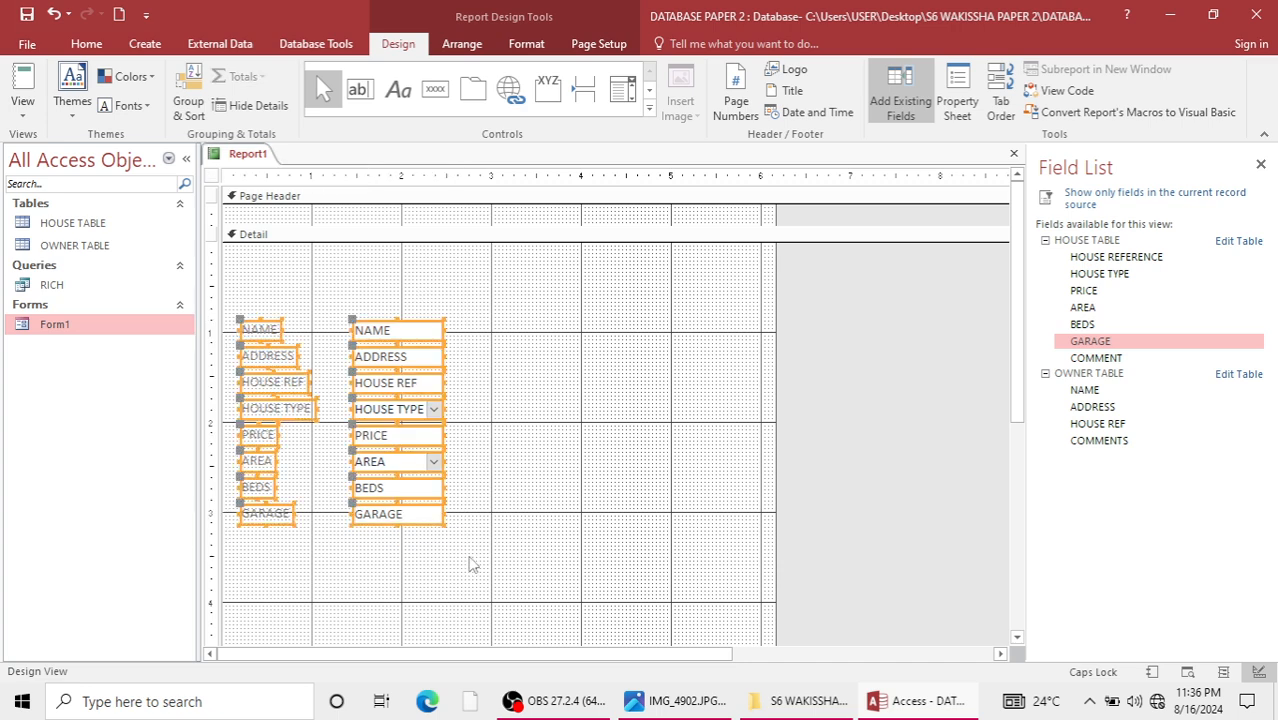
pyautogui.press('Right')
pyautogui.press('Right')
pyautogui.press('Right')
pyautogui.press('Right')
pyautogui.press('Right')
pyautogui.press('Right')
pyautogui.press('Right')
pyautogui.press('Right')
pyautogui.press('Right')
pyautogui.press('Right')
pyautogui.press('Right')
pyautogui.press('Right')
pyautogui.press('Right')
pyautogui.press('Right')
pyautogui.press('Right')
pyautogui.press('Right')
pyautogui.press('Right')
pyautogui.press('Right')
pyautogui.press('Right')
pyautogui.press('Right')
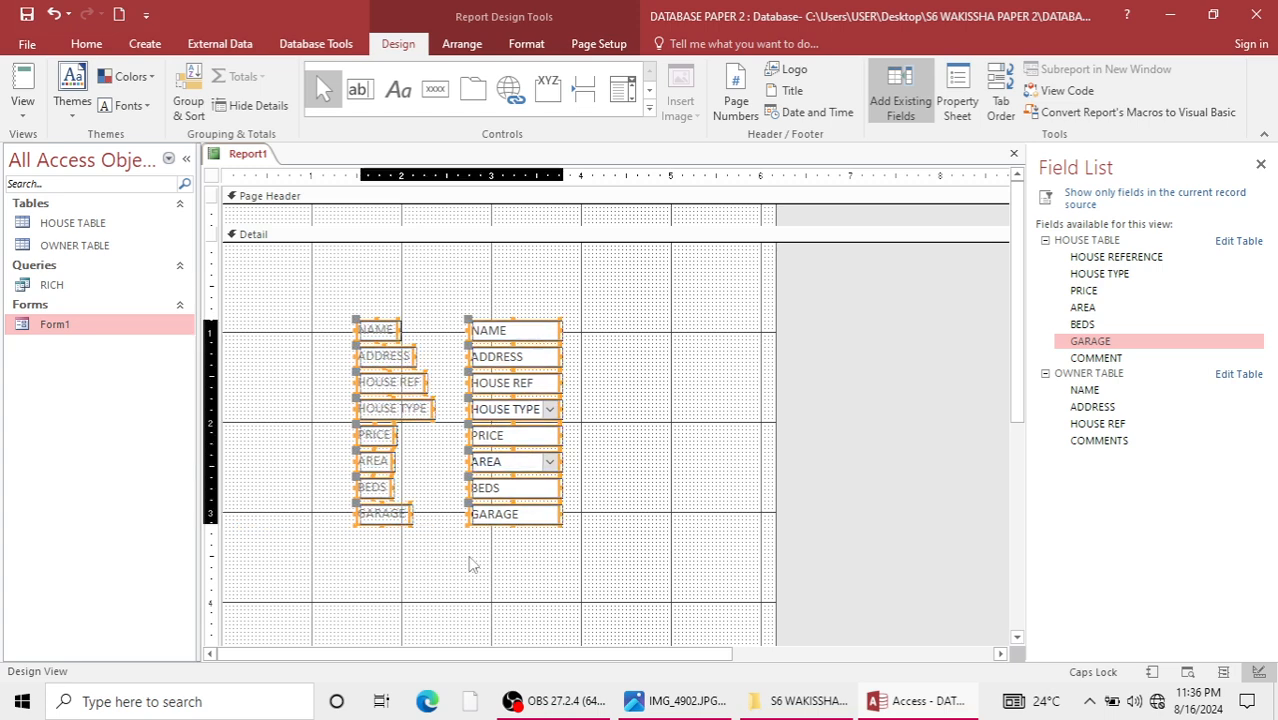
pyautogui.press('Right')
pyautogui.press('Down')
pyautogui.press('Down')
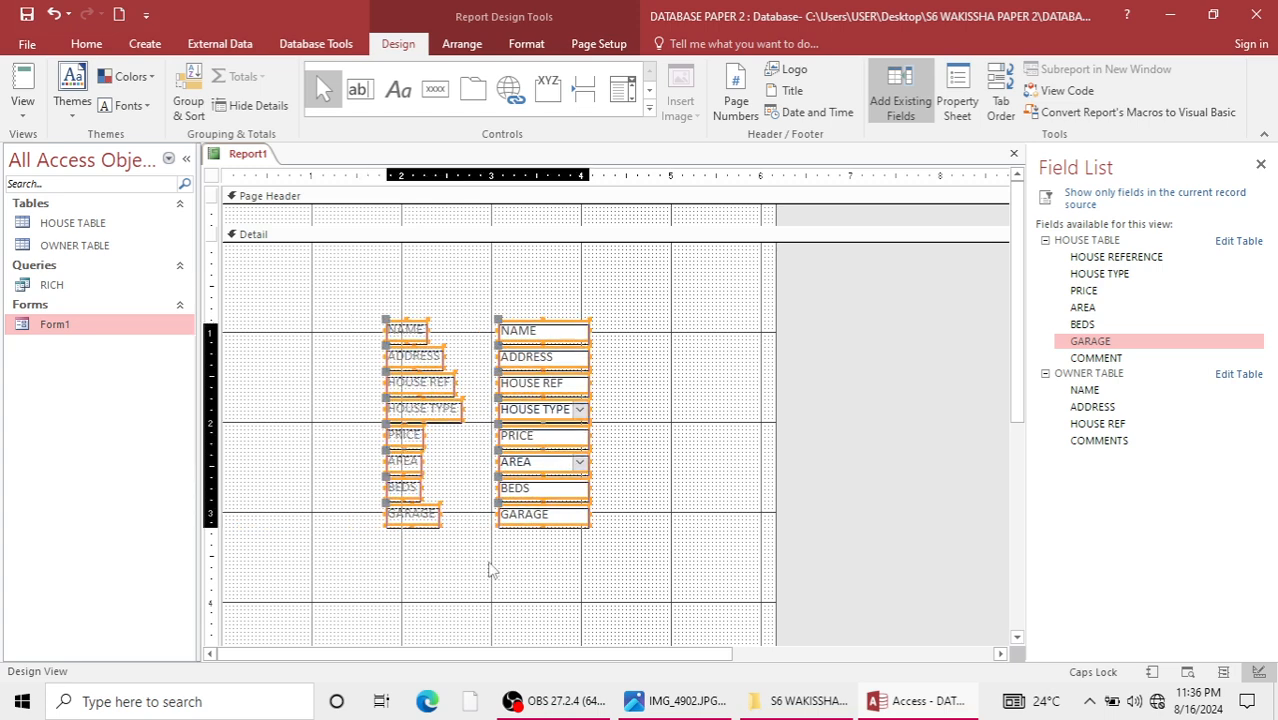
pyautogui.click(450, 105)
pyautogui.moveTo(314, 556); pyautogui.dragTo(452, 595)
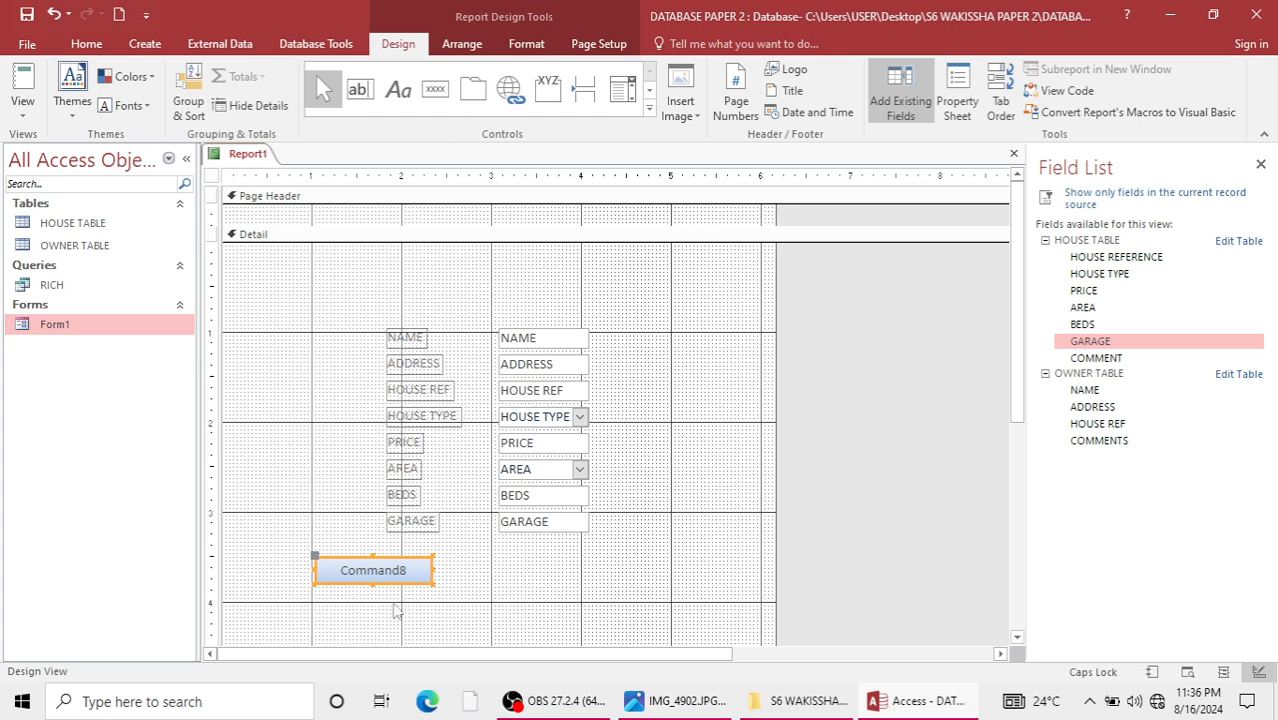
pyautogui.press('Delete')
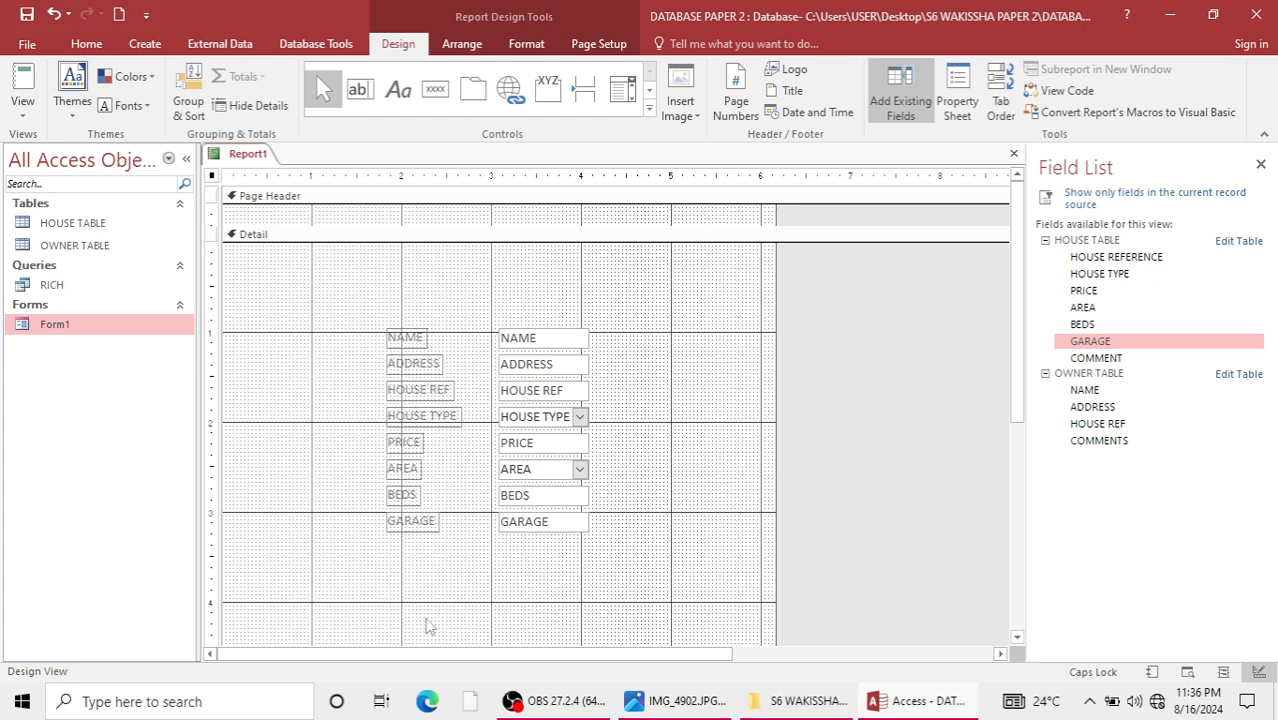
# Fill the background of the report's Detail section with light blue.
pyautogui.rightClick(316, 418)
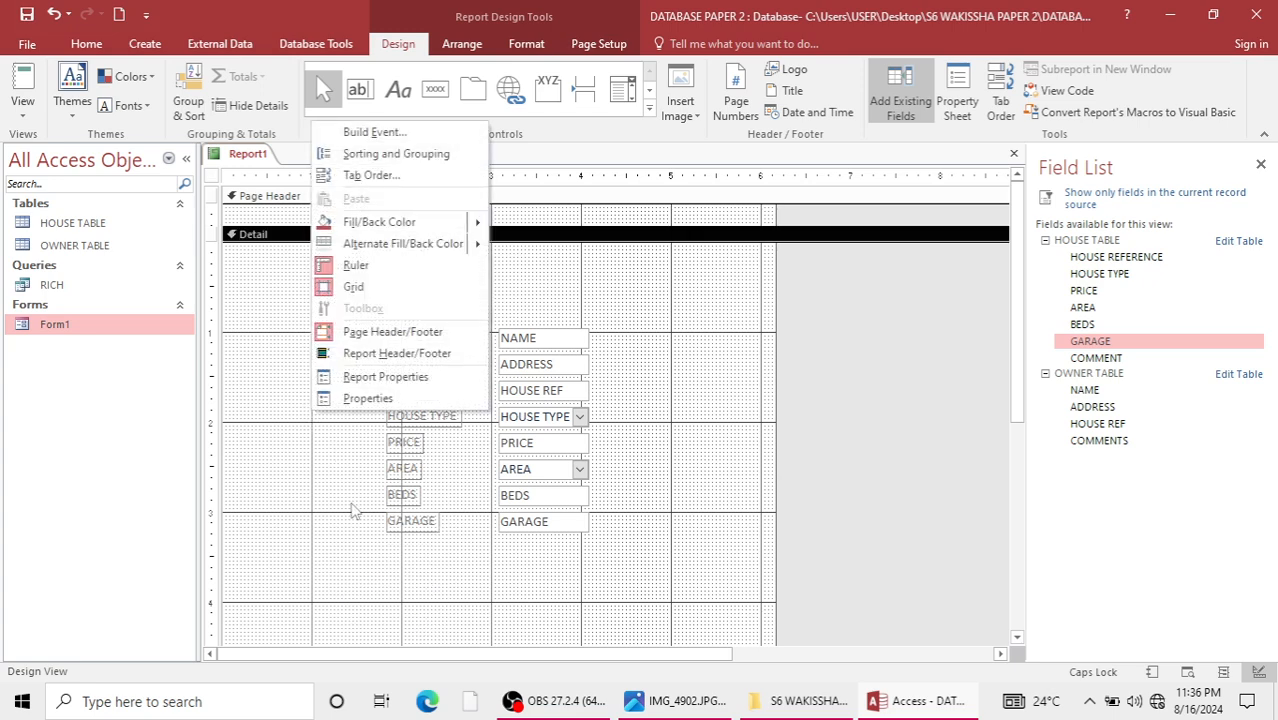
pyautogui.moveTo(460, 222)
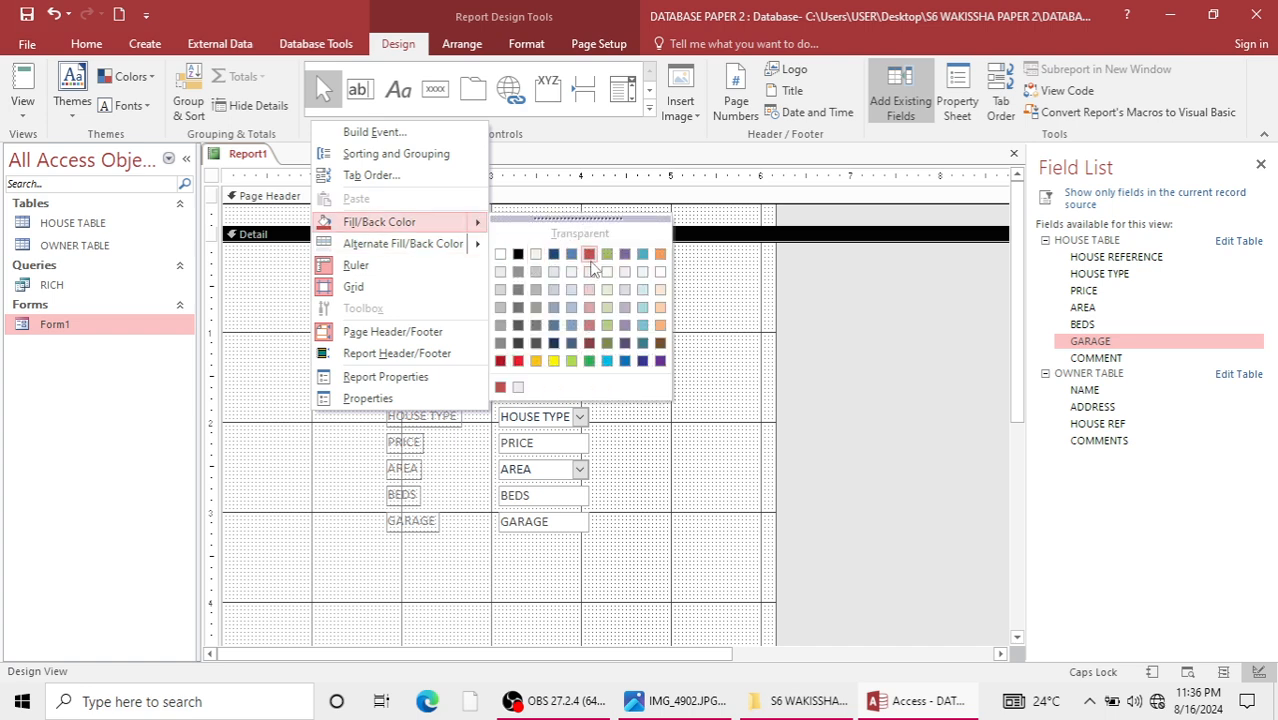
pyautogui.click(556, 278)
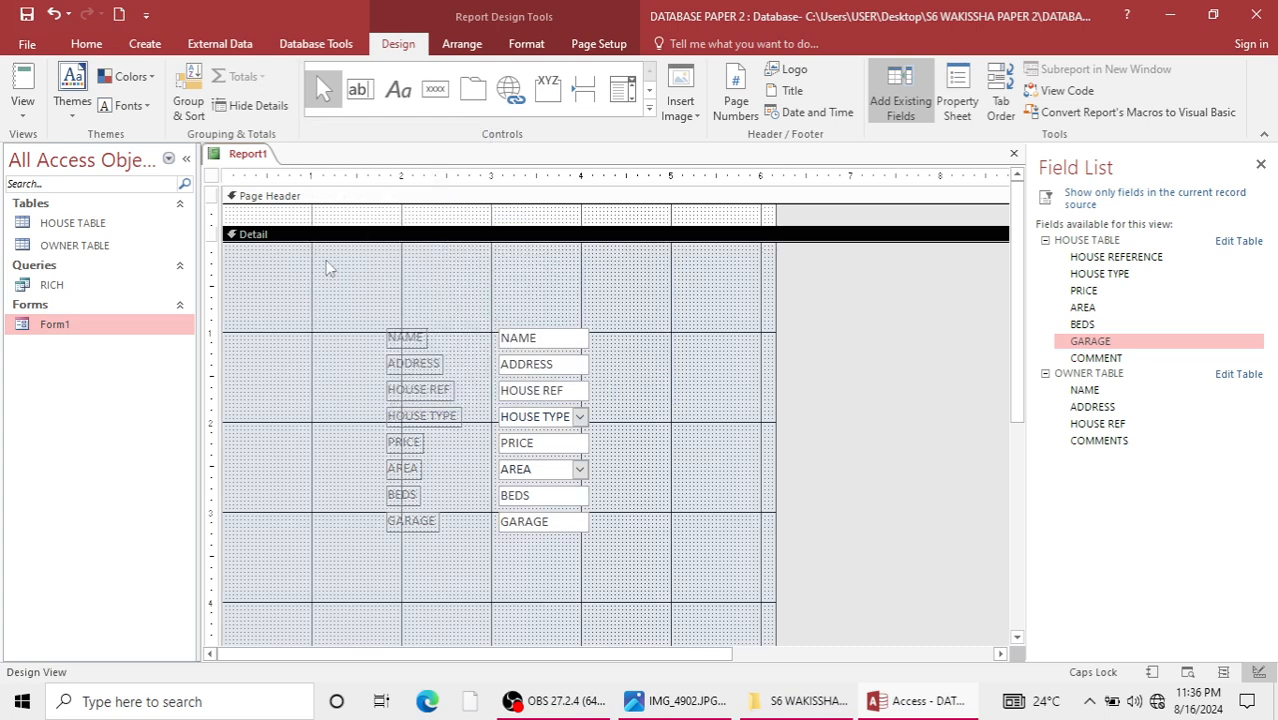
# Add a wide title label above the fields in the Detail section and start its text with "A GENE".
pyautogui.click(398, 90)
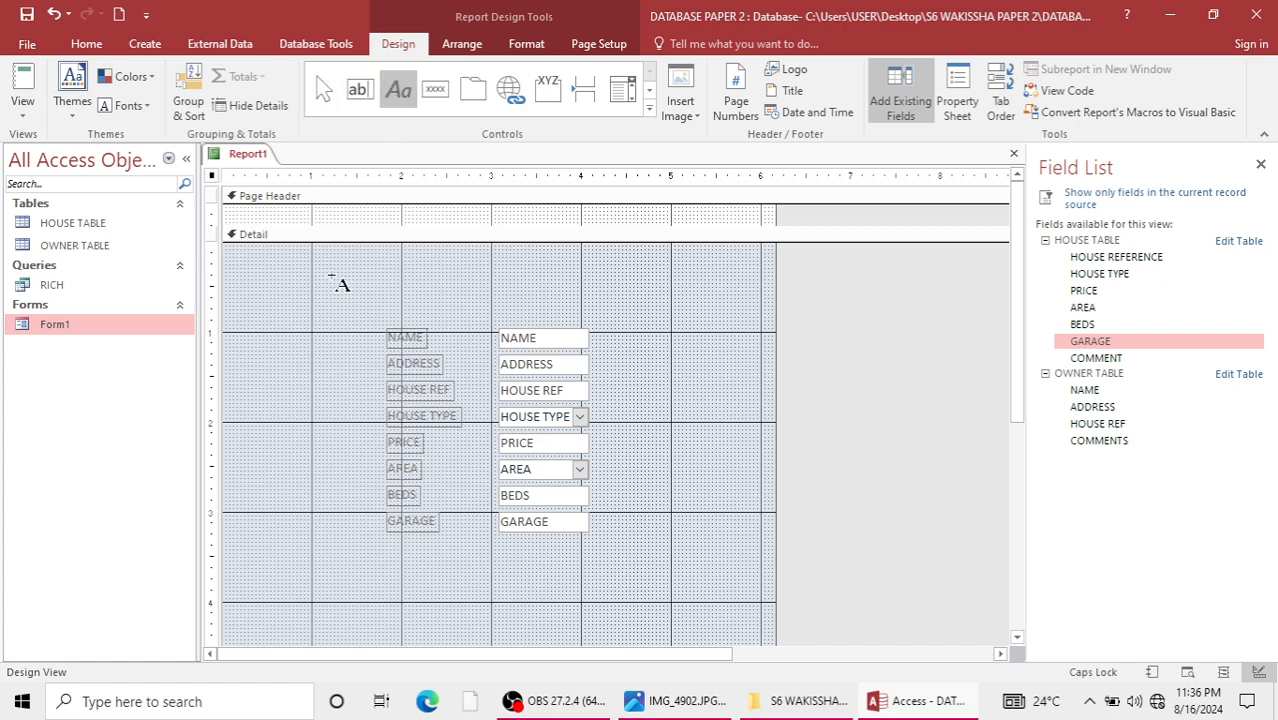
pyautogui.moveTo(327, 270); pyautogui.dragTo(630, 301)
pyautogui.write('A GENERAL REPORT')
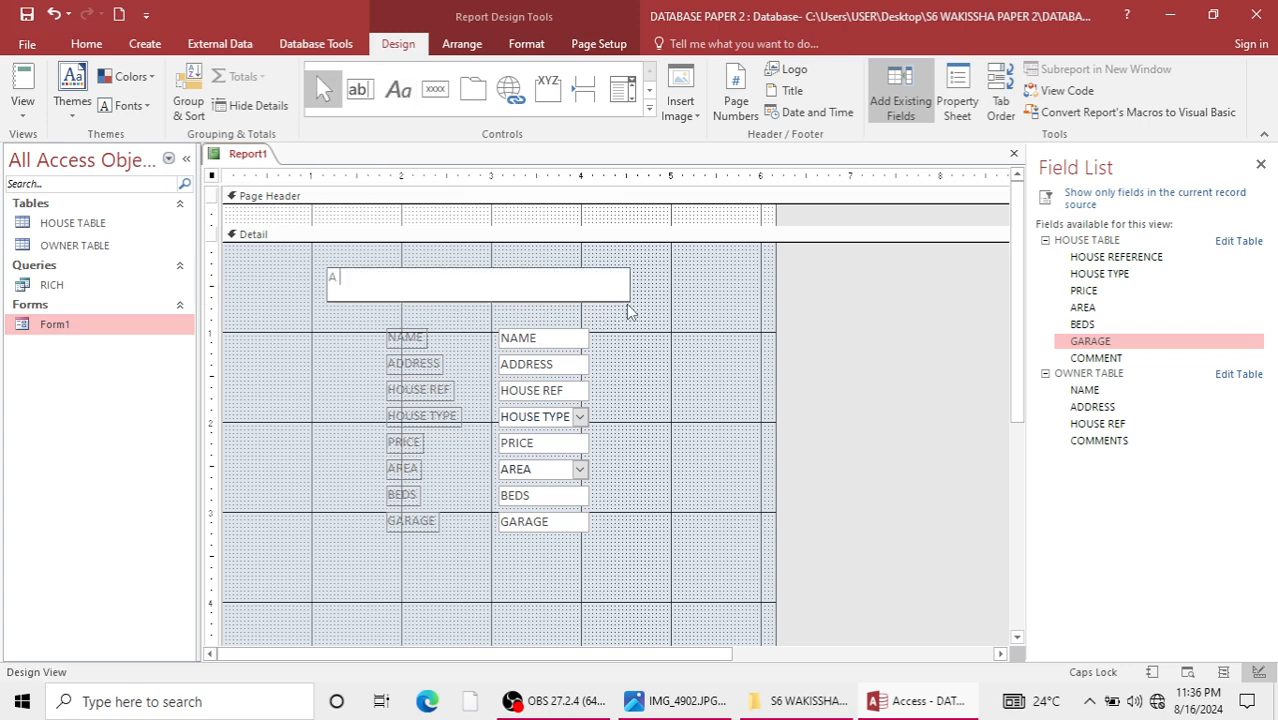
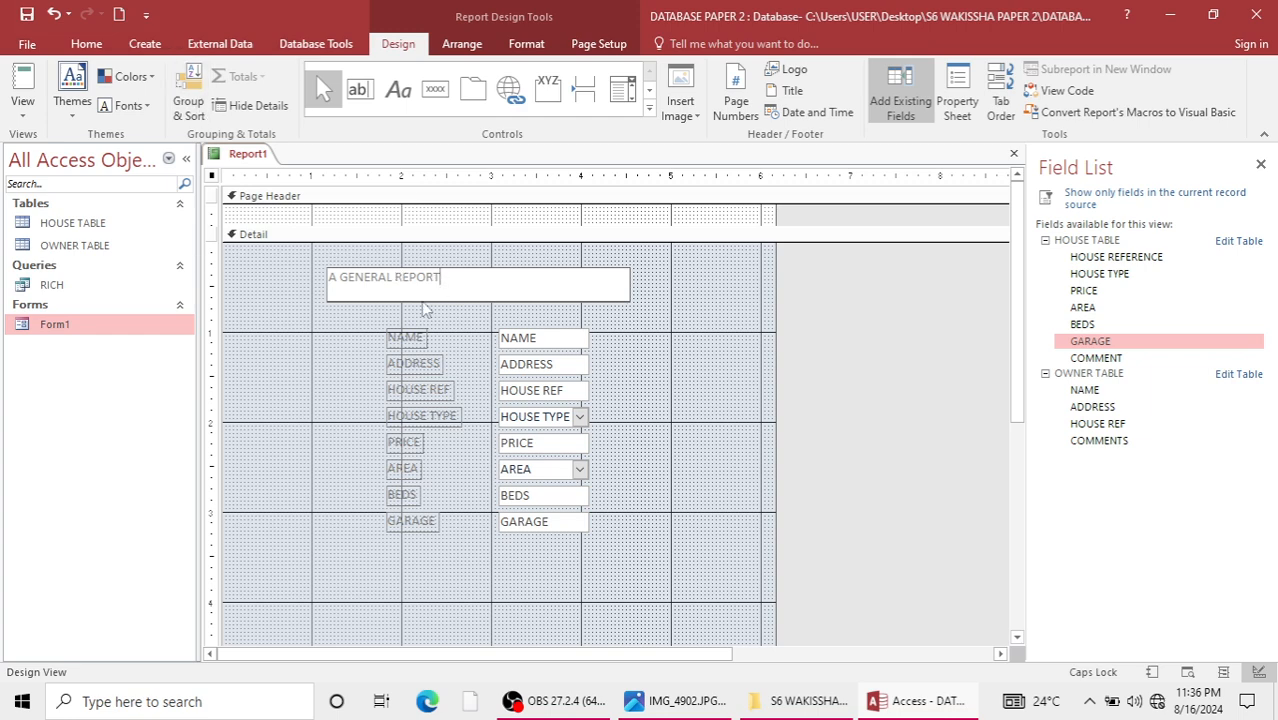
# Finish the title label with the text "A GENERAL REPORT" and insert the date and time into the report header.
pyautogui.click(292, 387)
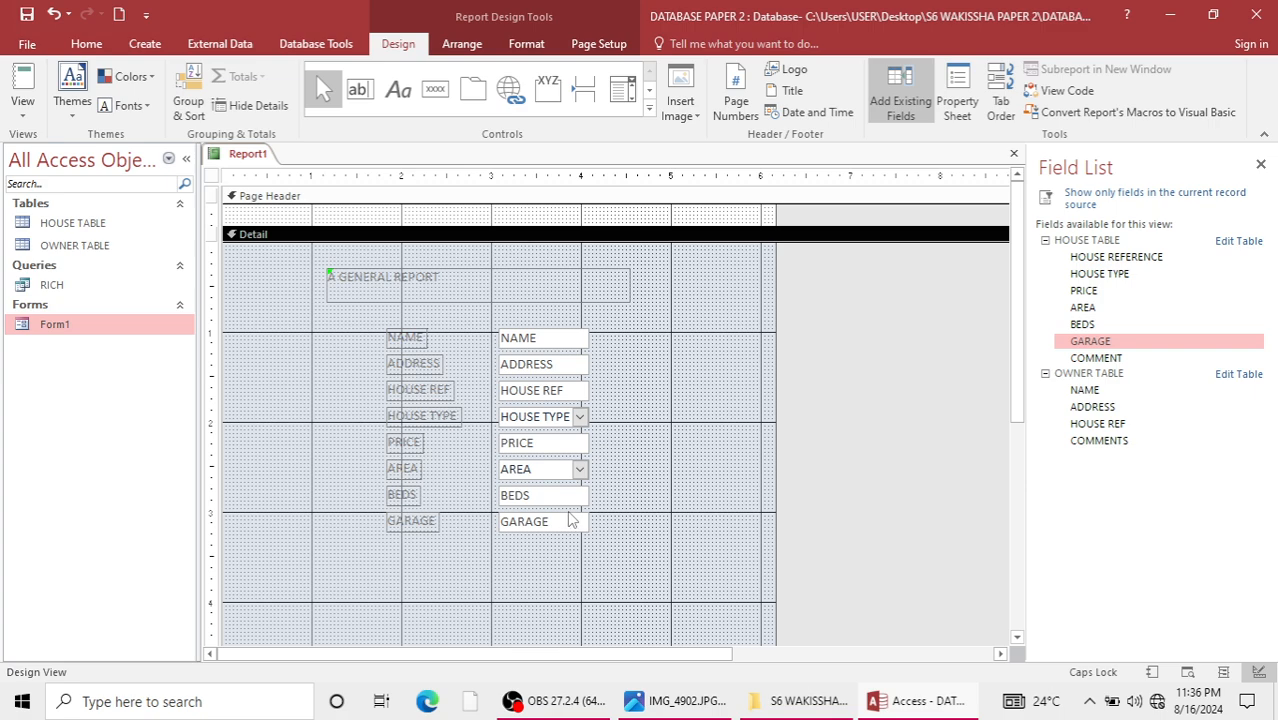
pyautogui.click(808, 112)
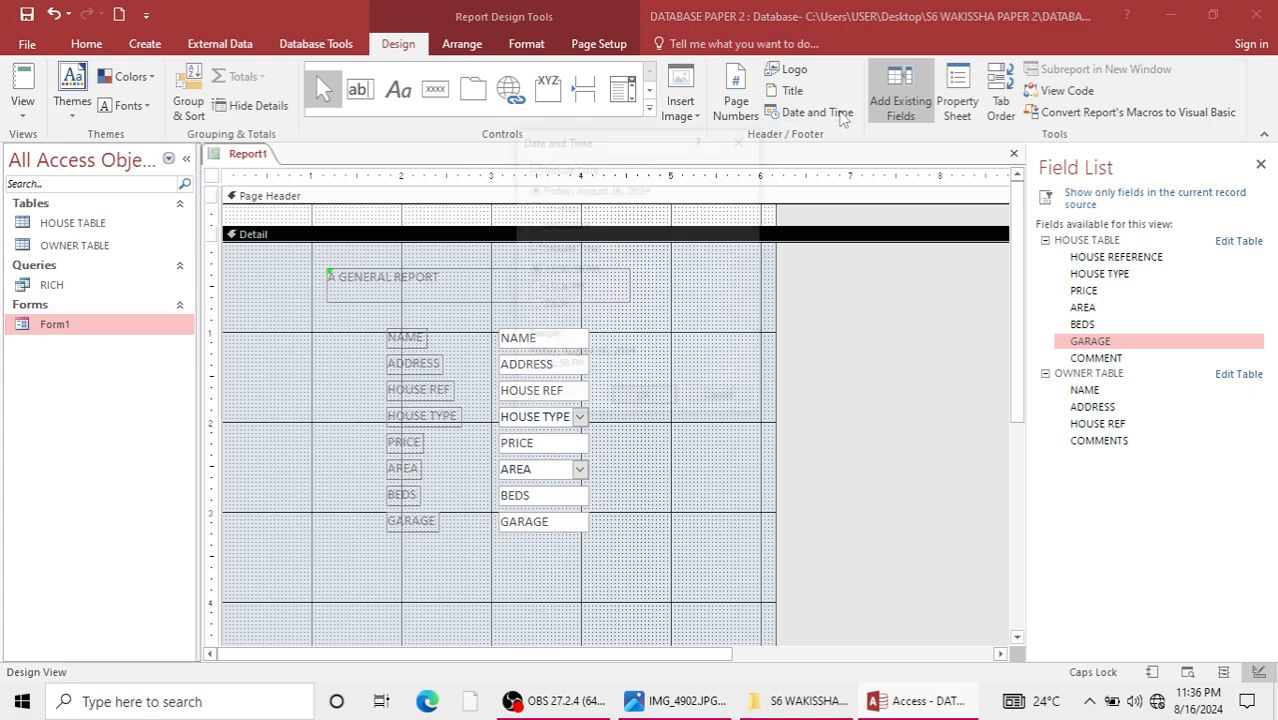
pyautogui.click(645, 400)
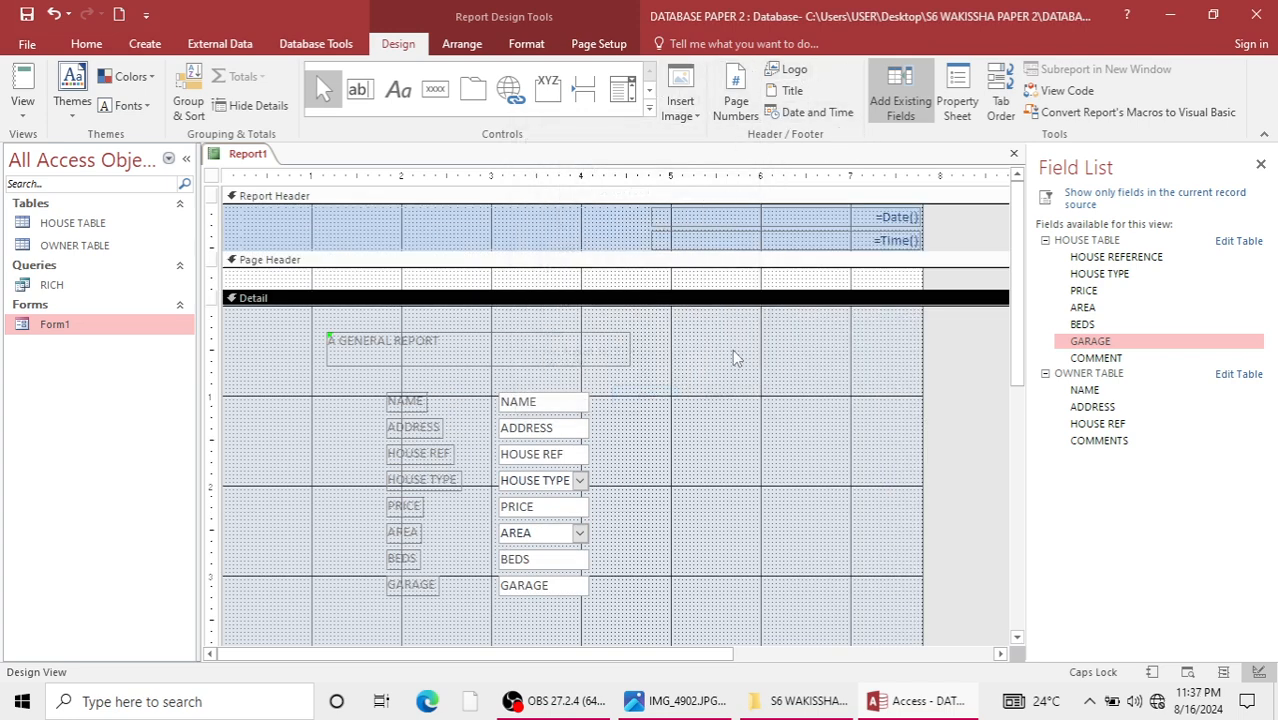
# Save the report as Report1 and look it over in Report View.
pyautogui.scroll(-5, 727, 471)
pyautogui.scroll(5, 730, 475)
pyautogui.hotkey('ctrl', 's')
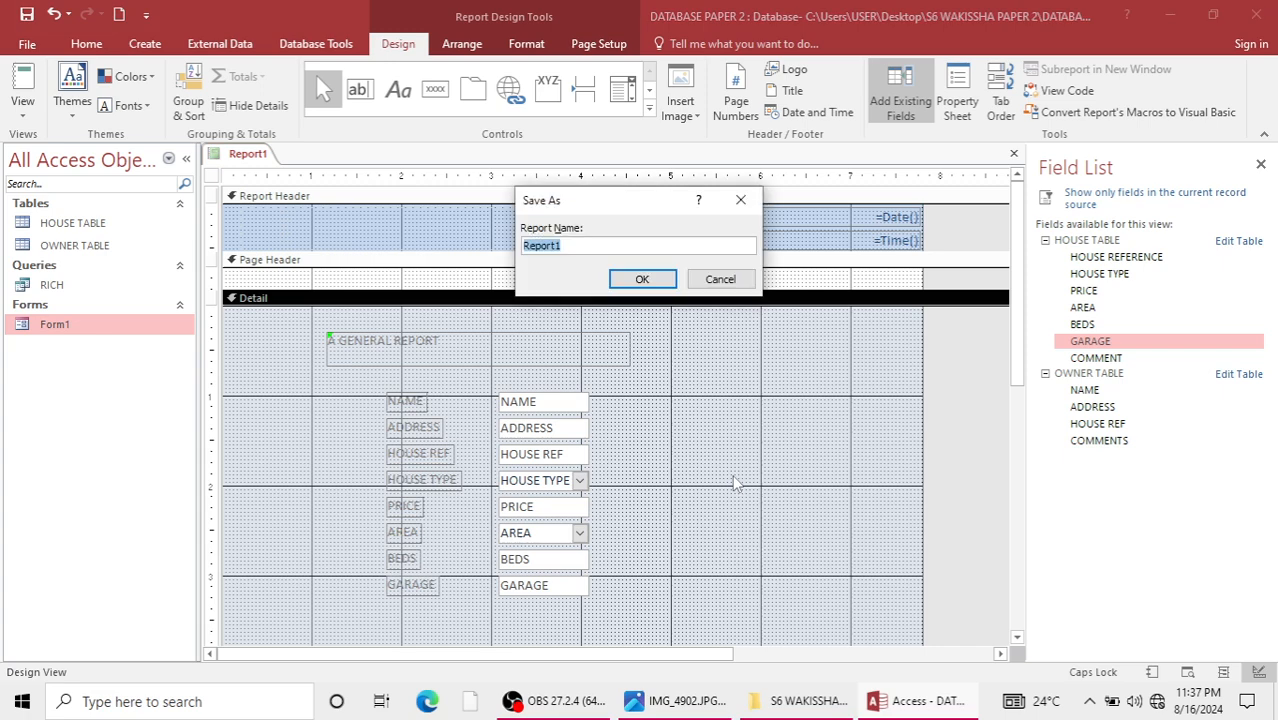
pyautogui.press('Return')
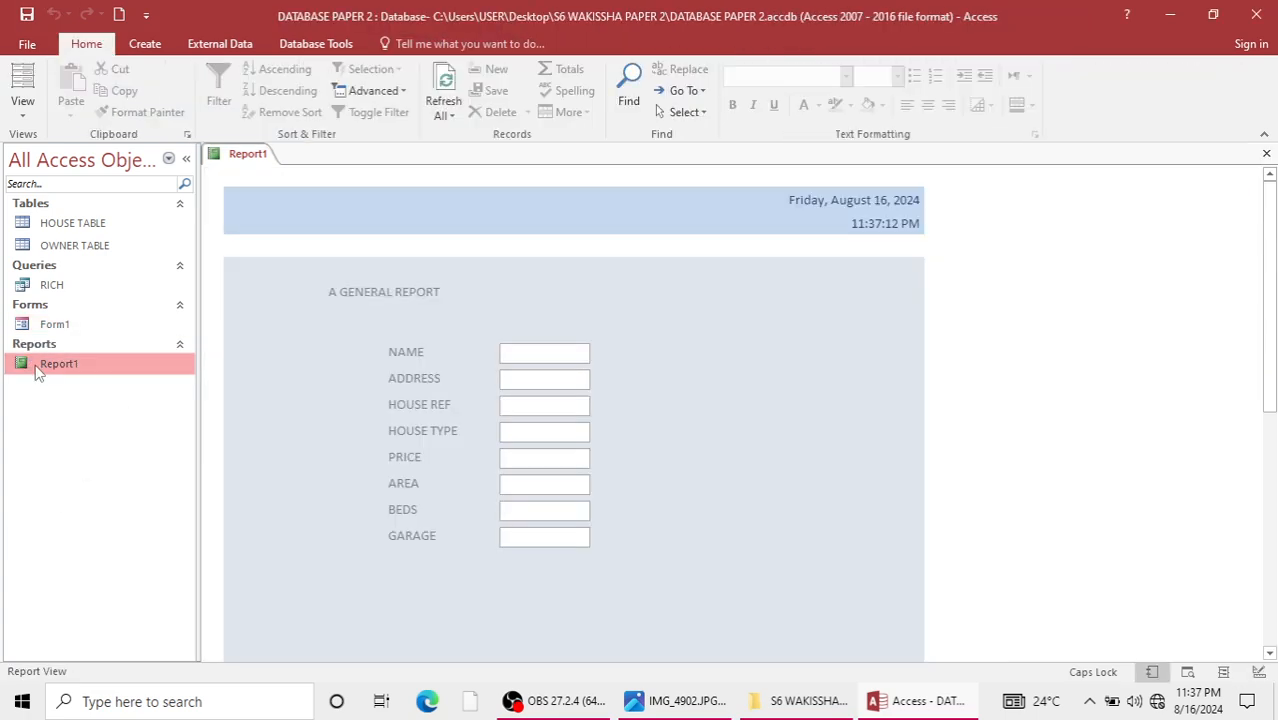
pyautogui.click(518, 440)
pyautogui.scroll(-3, 421, 518)
pyautogui.scroll(3, 423, 520)
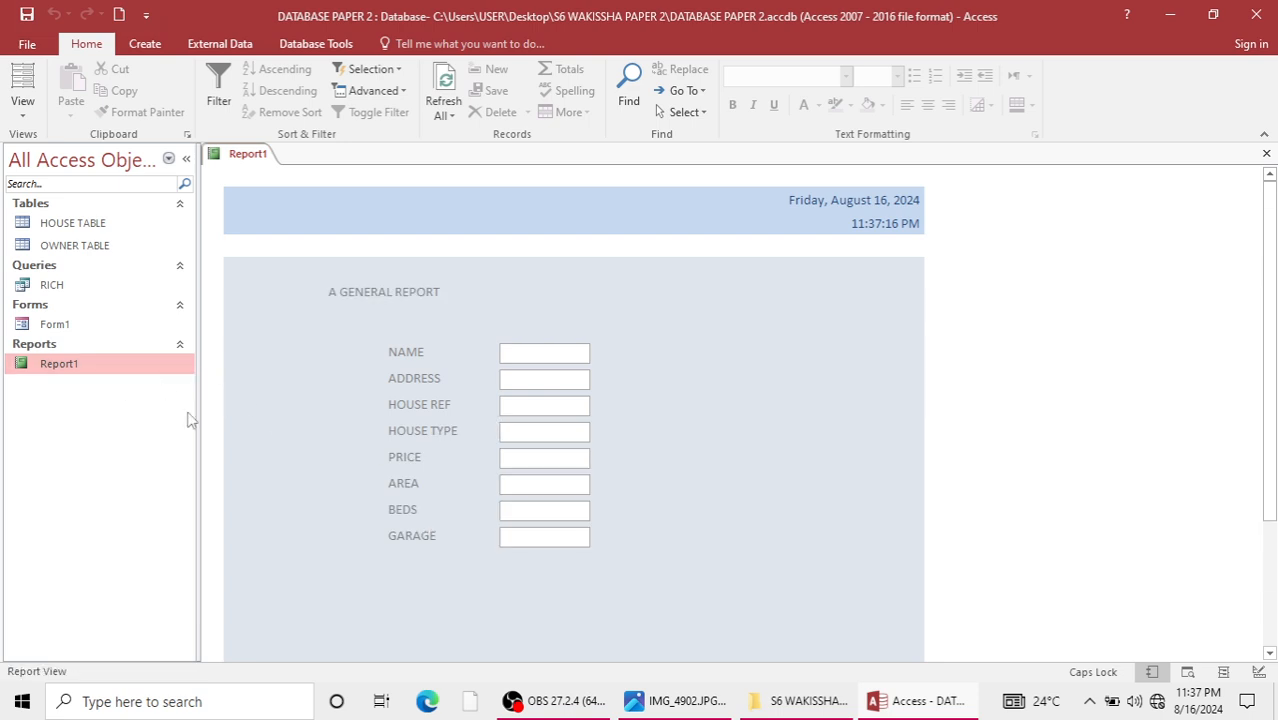
# Review the layout of Report1 in Design View.
pyautogui.rightClick(95, 369)
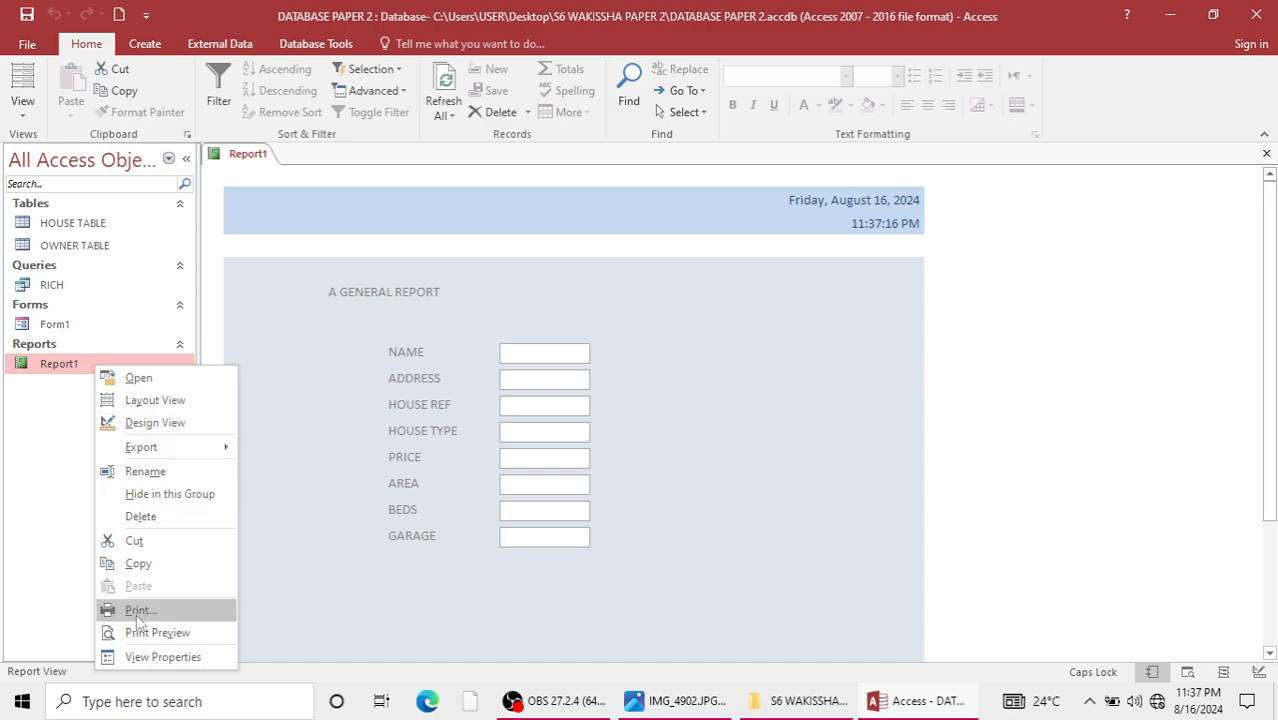
pyautogui.click(157, 424)
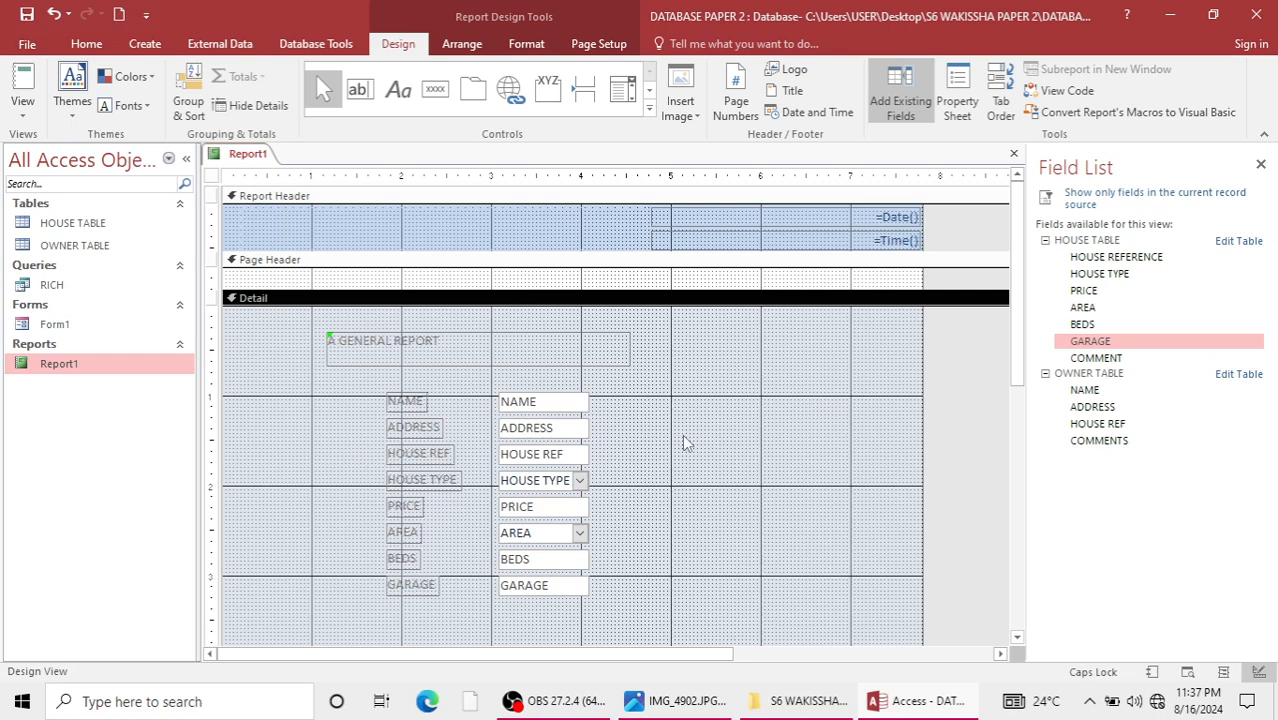
pyautogui.scroll(-5, 682, 434)
pyautogui.scroll(3, 682, 434)
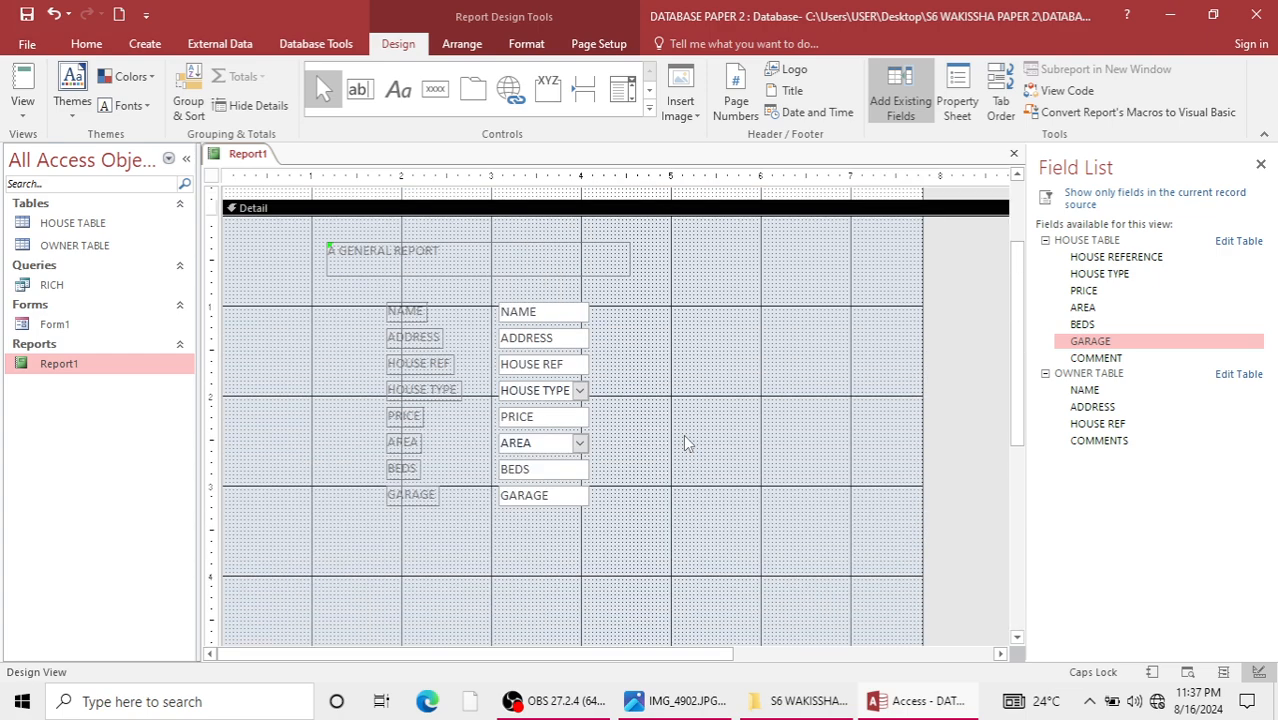
# Reopen Report1 in Report View and look at its print settings without printing.
pyautogui.click(100, 326)
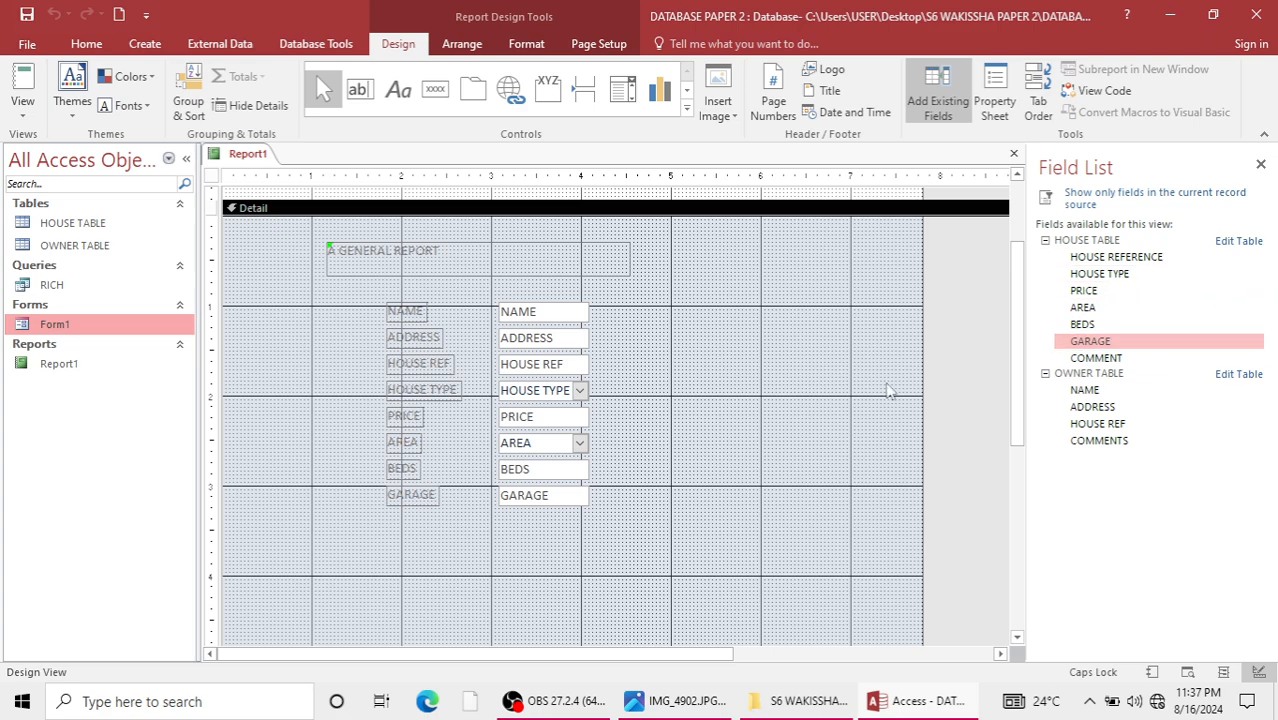
pyautogui.click(60, 365)
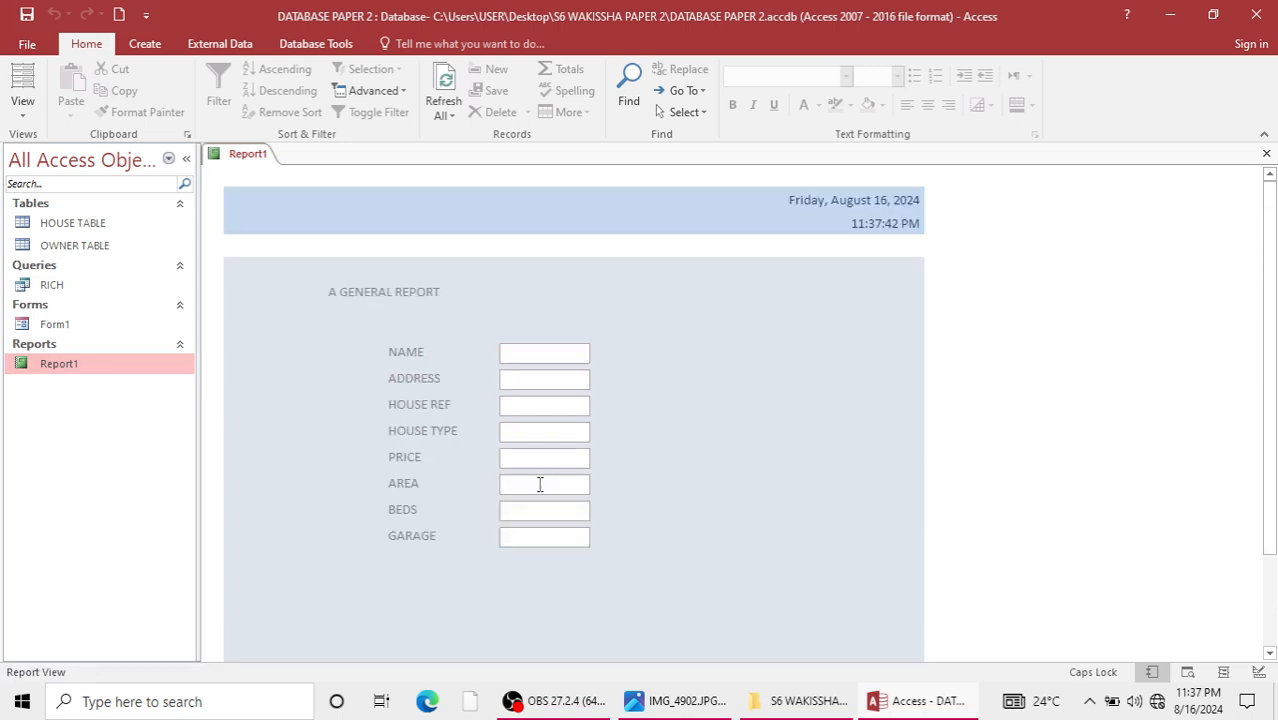
pyautogui.hotkey('ctrl', 'p')
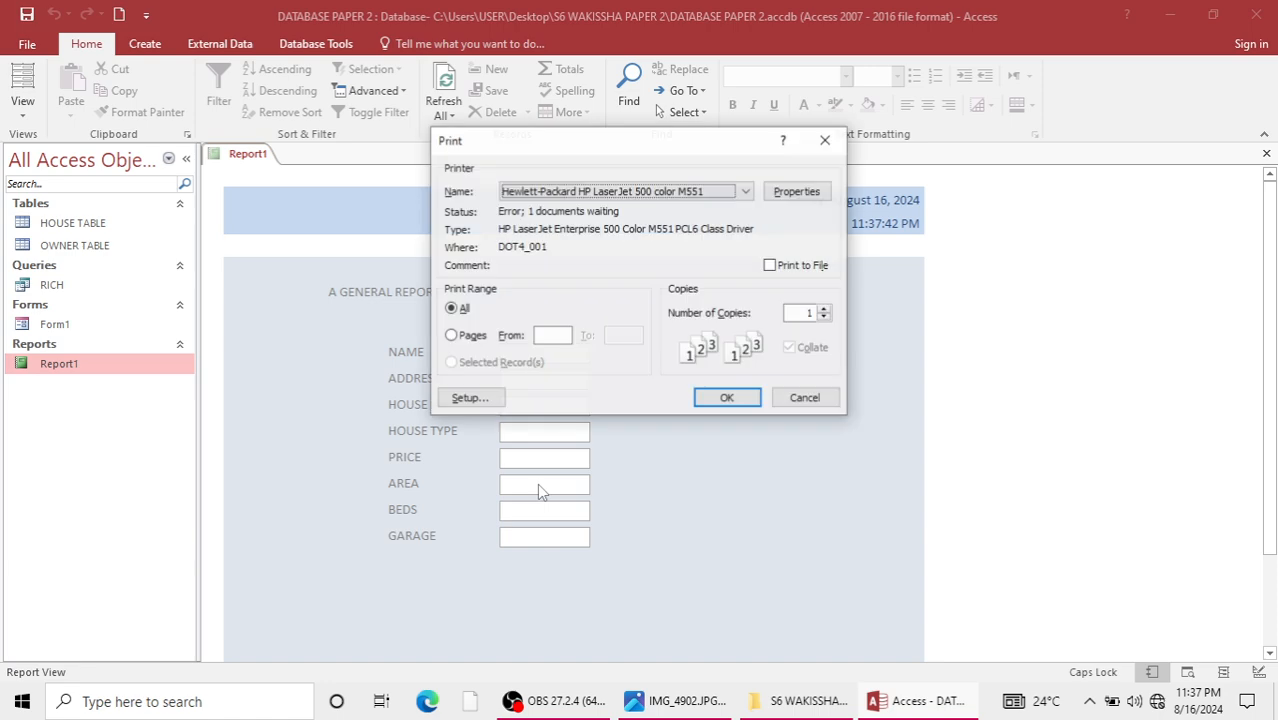
pyautogui.click(826, 139)
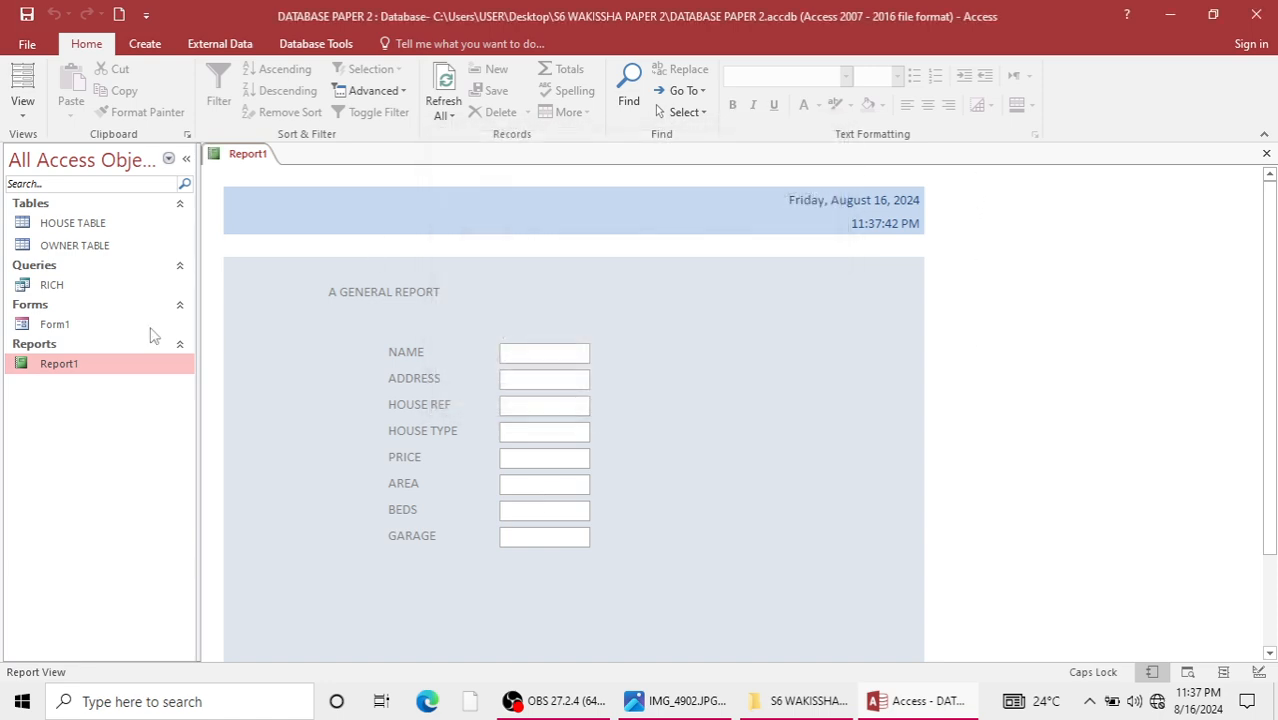
# Open Form1 in Design View and delete its HOUSE REFERENCE, HOUSE TYPE, PRICE, AREA and BEDS fields.
pyautogui.doubleClick(55, 328)
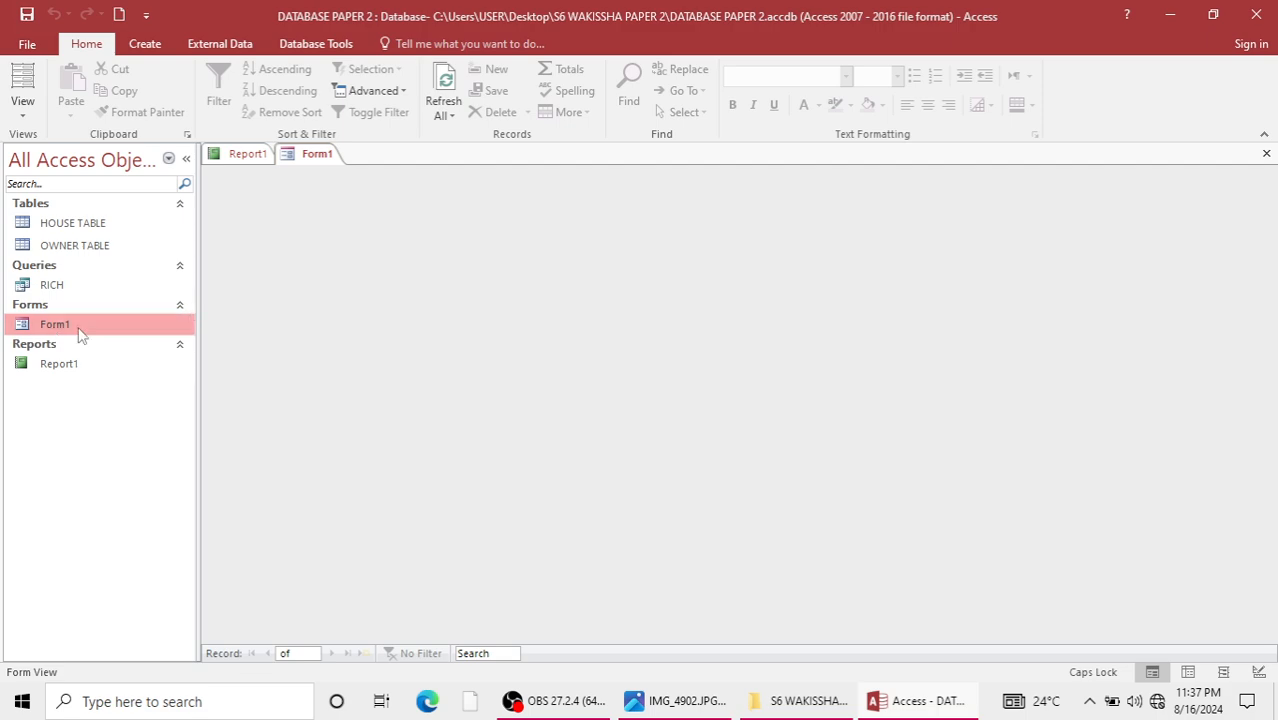
pyautogui.rightClick(80, 330)
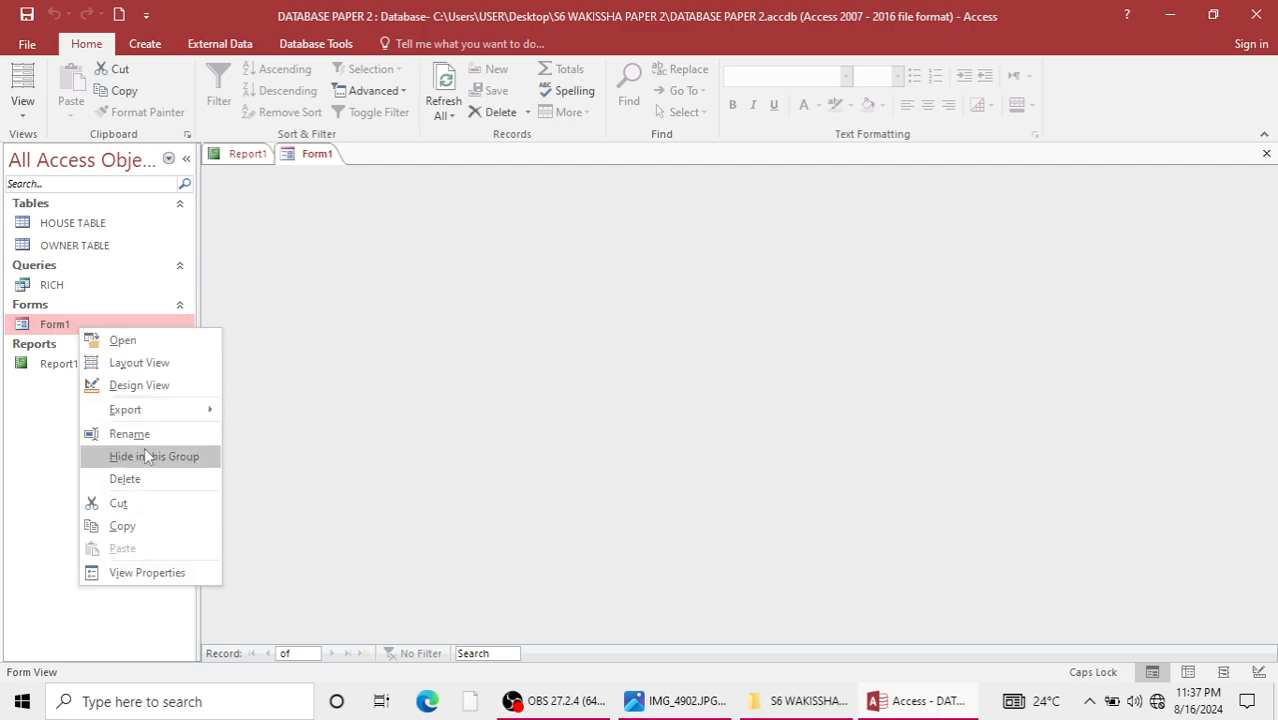
pyautogui.click(139, 385)
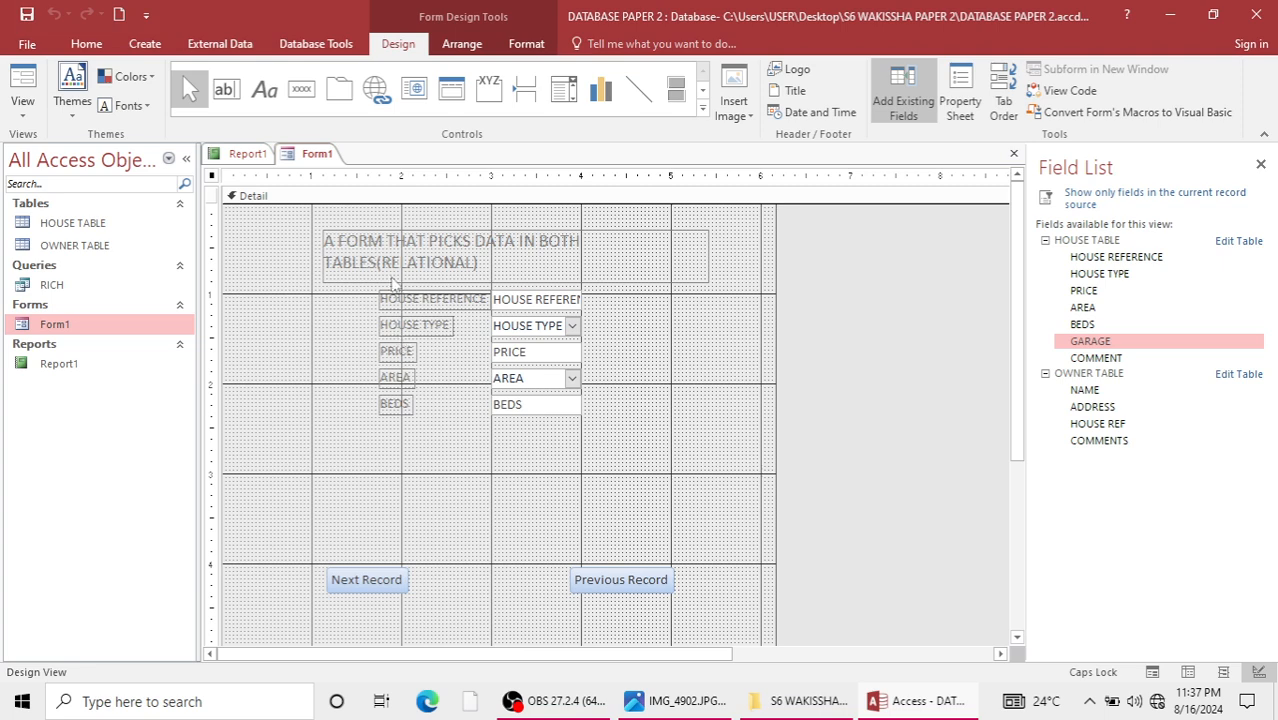
pyautogui.moveTo(365, 296); pyautogui.dragTo(596, 382)
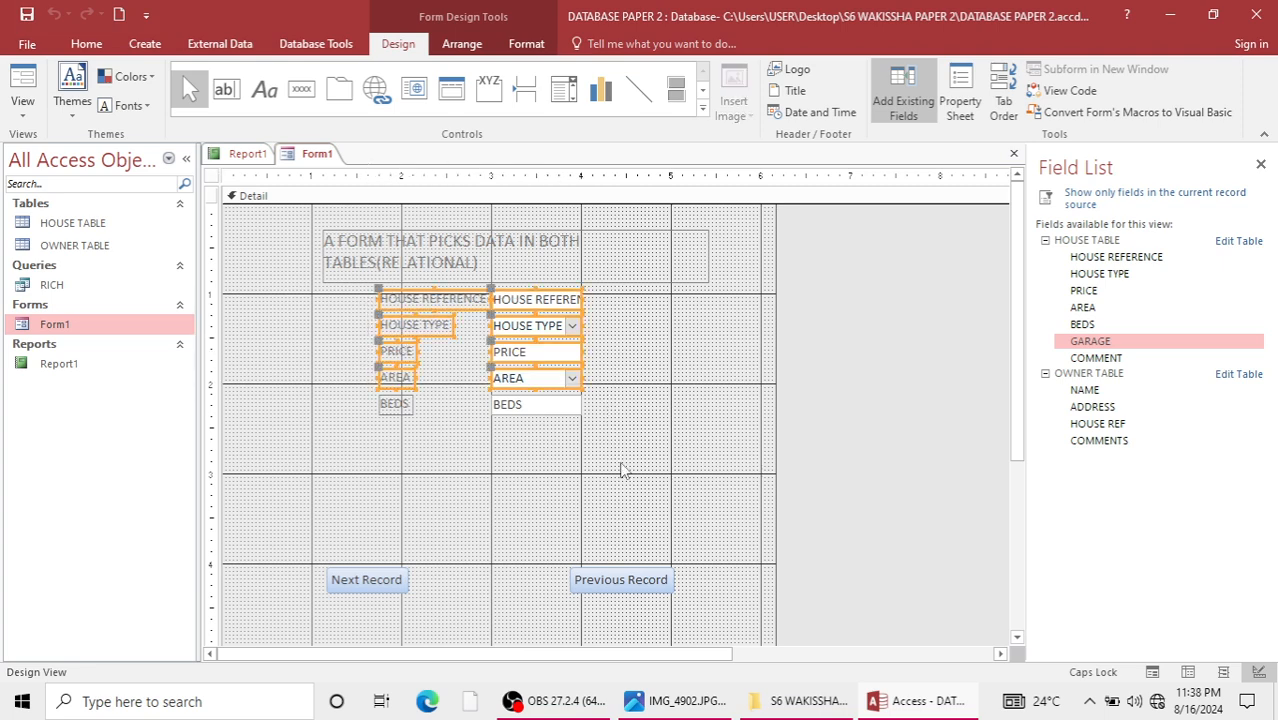
pyautogui.press('Delete')
pyautogui.moveTo(362, 353); pyautogui.dragTo(648, 437)
pyautogui.press('Delete')
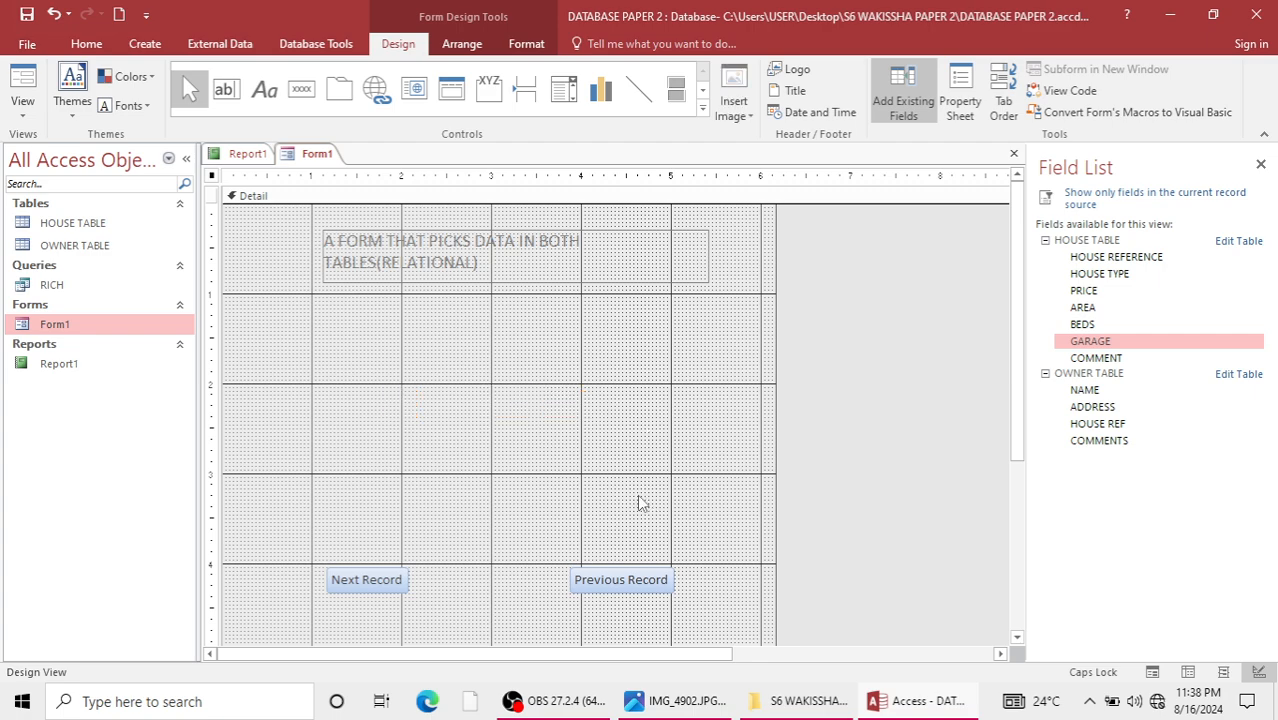
# Check the required form fields in IMG_4902.JPG and add HOUSE REFERENCE, HOUSE TYPE, PRICE, AREA and BEDS from HOUSE TABLE to the form.
pyautogui.click(688, 703)
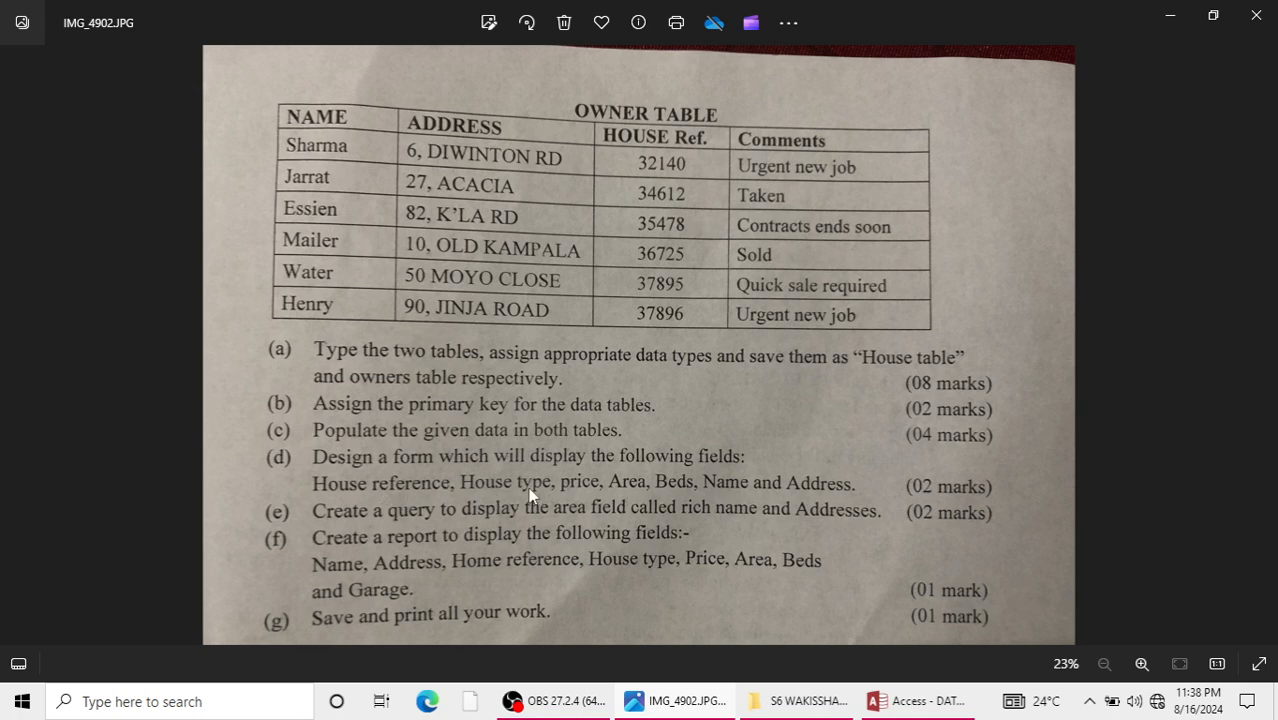
pyautogui.click(1169, 15)
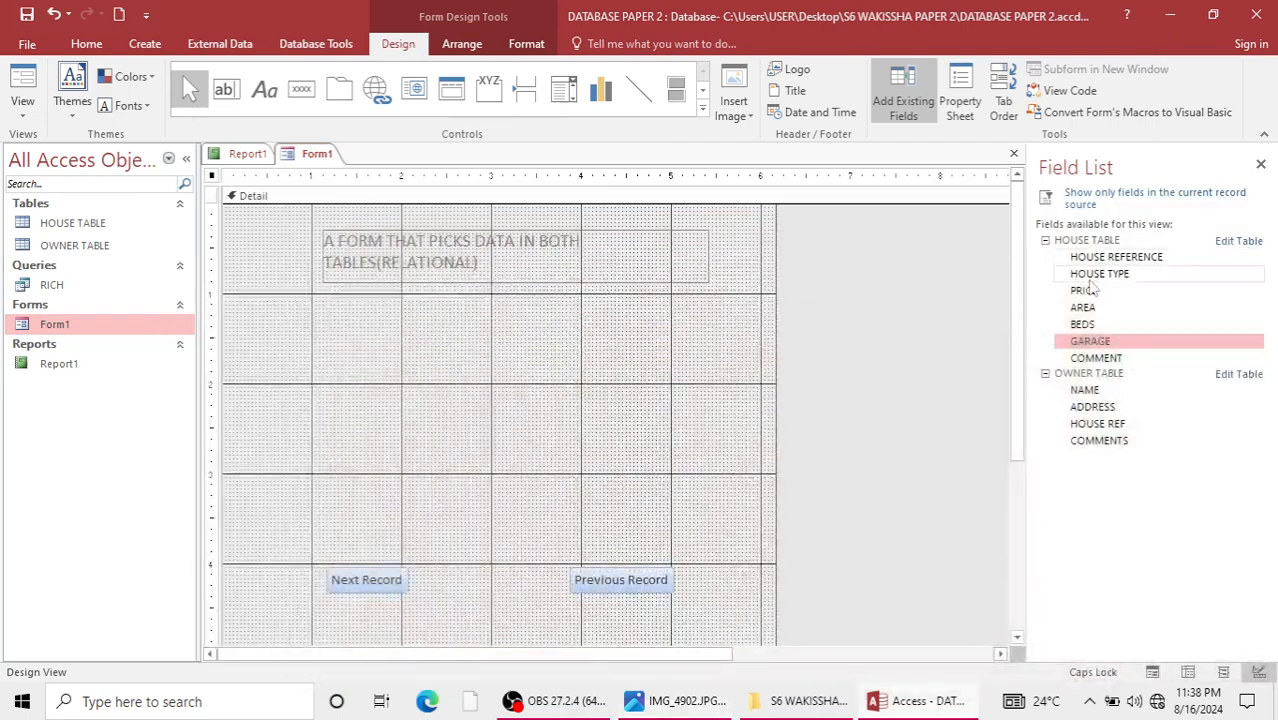
pyautogui.doubleClick(1100, 257)
pyautogui.doubleClick(1097, 274)
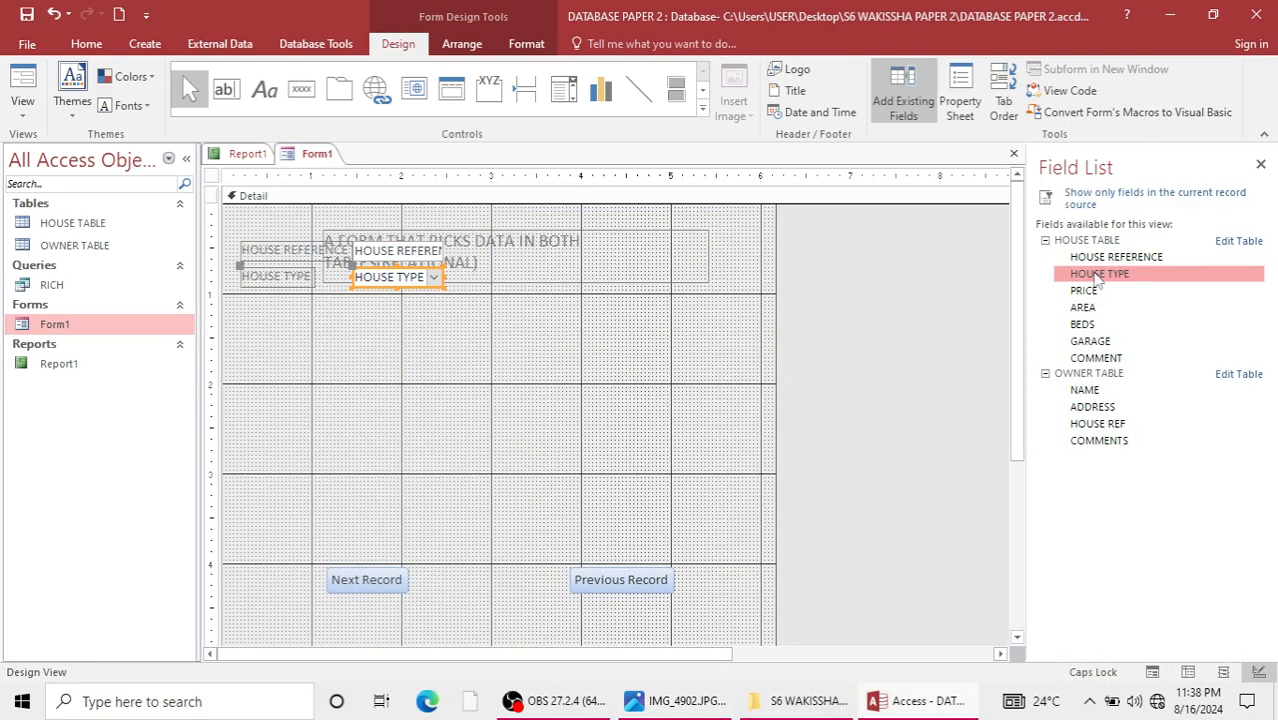
pyautogui.doubleClick(1087, 291)
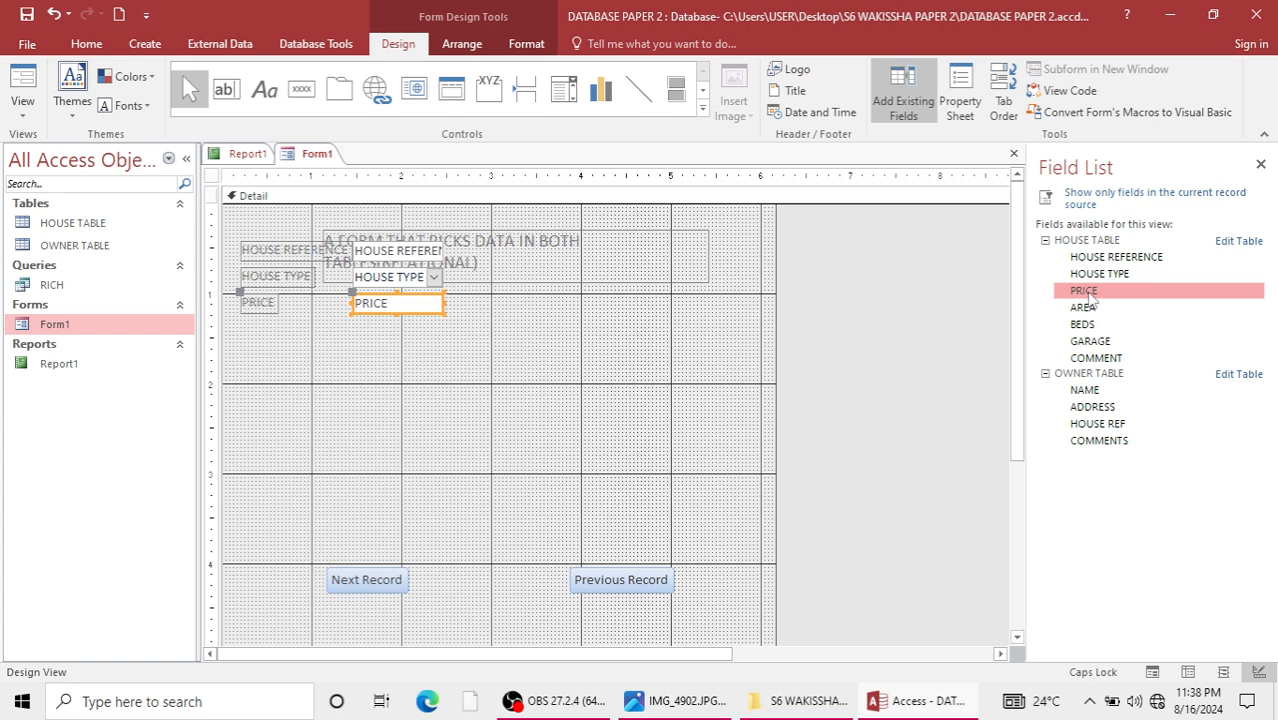
pyautogui.doubleClick(1088, 308)
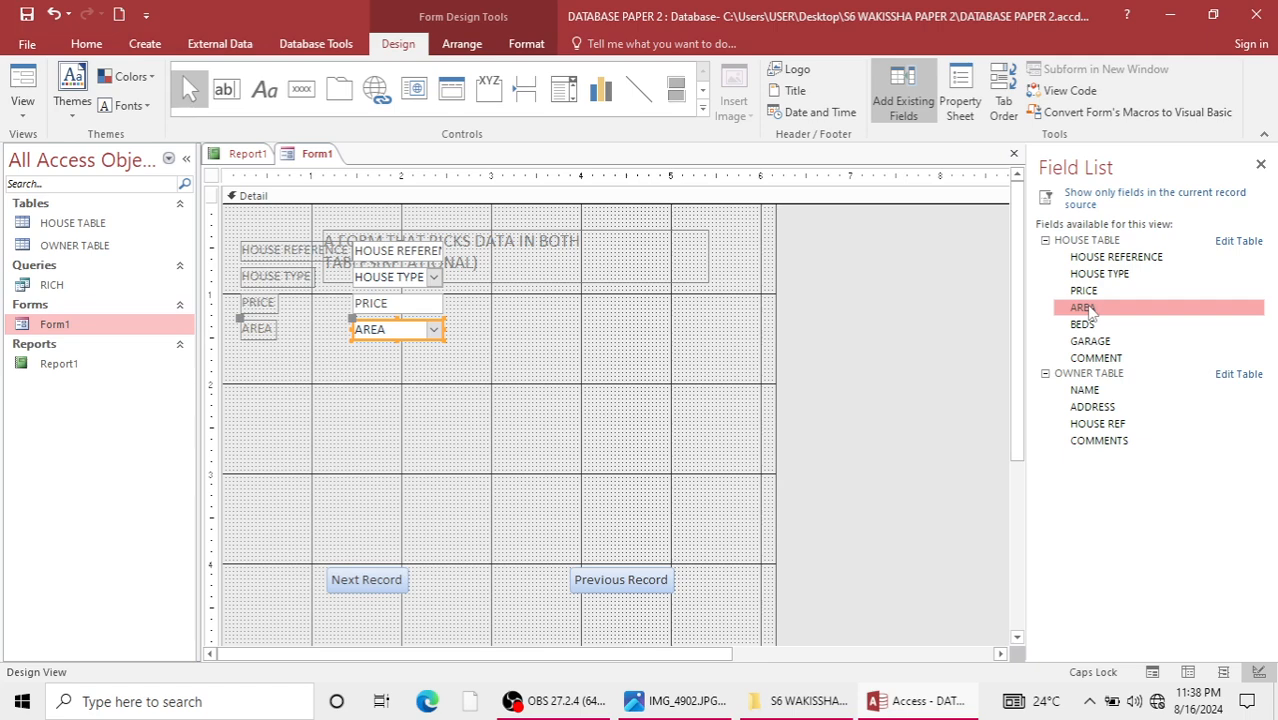
pyautogui.doubleClick(1085, 325)
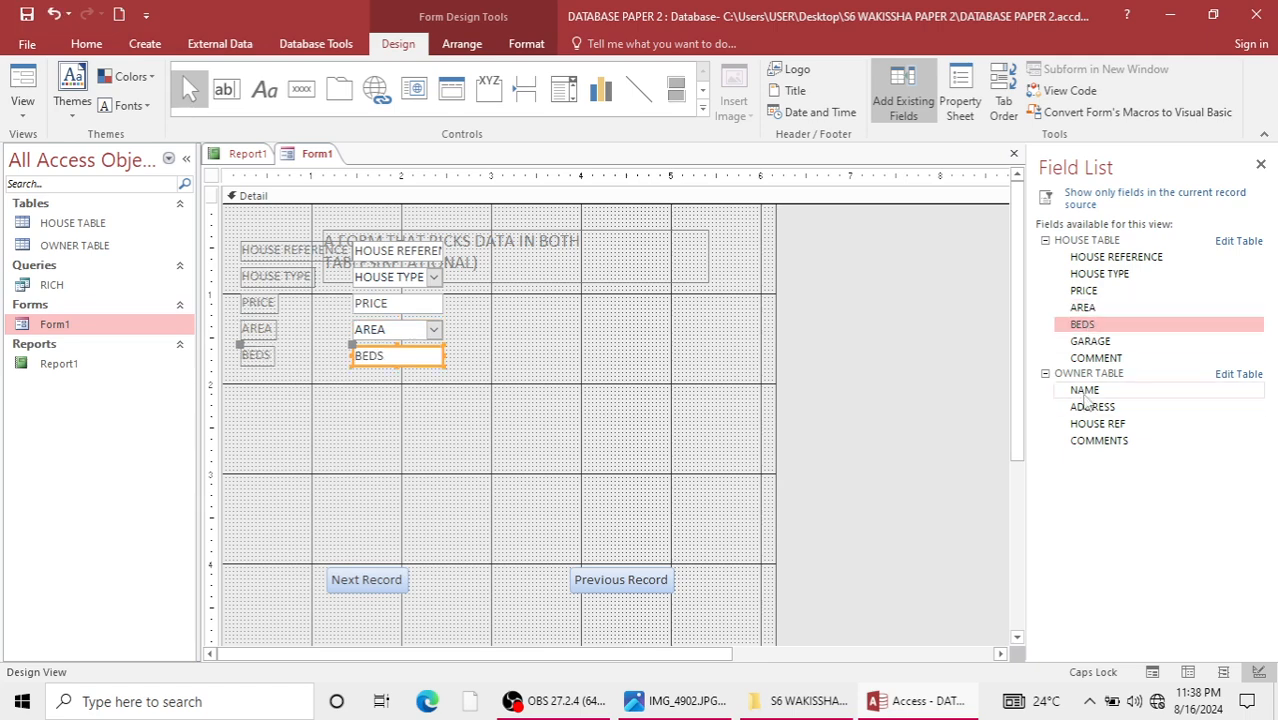
# Add the OWNER TABLE fields NAME and ADDRESS to the form's Detail section.
pyautogui.doubleClick(1085, 390)
pyautogui.doubleClick(1092, 407)
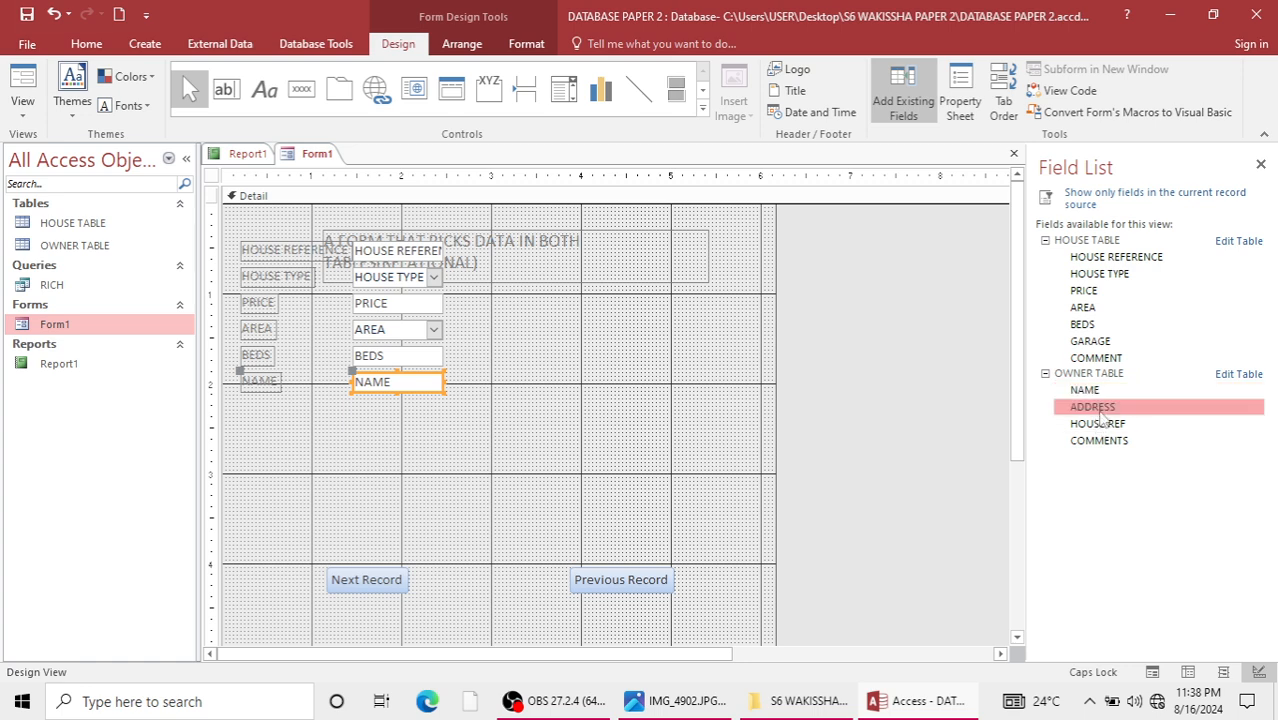
pyautogui.click(459, 371)
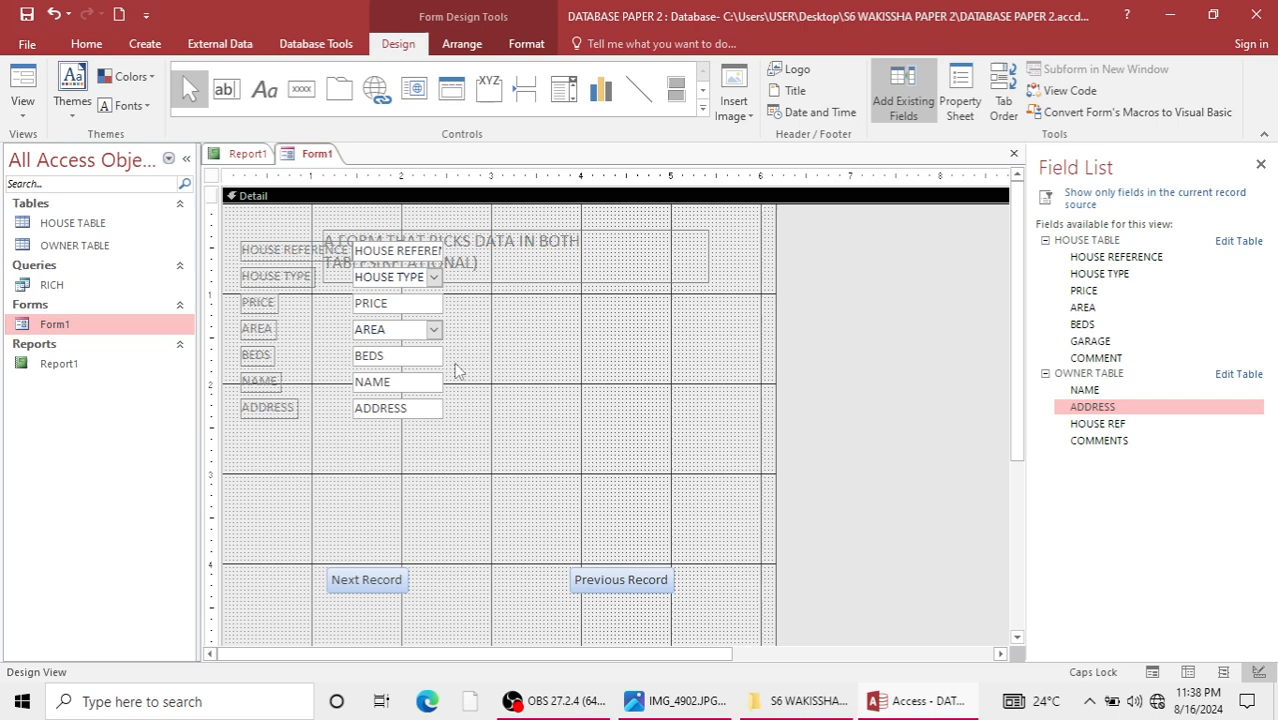
# Move the title label and all the form's fields about 1.4 inches down and about 2.3 inches to the right.
pyautogui.moveTo(265, 226); pyautogui.dragTo(512, 472)
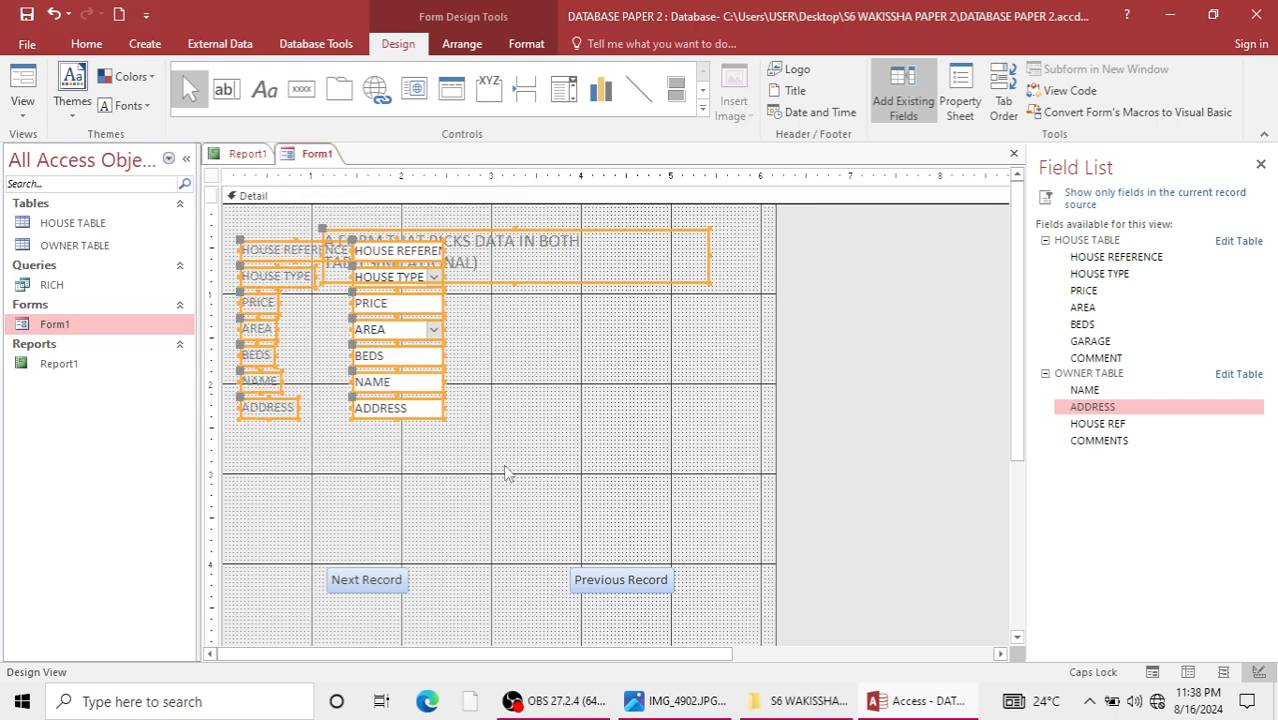
pyautogui.press('Down')
pyautogui.press('Down')
pyautogui.press('Down')
pyautogui.press('Down')
pyautogui.press('Down')
pyautogui.press('Down')
pyautogui.press('Down')
pyautogui.press('Down')
pyautogui.press('Down')
pyautogui.press('Down')
pyautogui.press('Down')
pyautogui.press('Down')
pyautogui.press('Down')
pyautogui.press('Down')
pyautogui.press('Down')
pyautogui.press('Down')
pyautogui.press('Down')
pyautogui.press('Down')
pyautogui.press('Down')
pyautogui.press('Down')
pyautogui.press('Right')
pyautogui.press('Right')
pyautogui.press('Right')
pyautogui.press('Right')
pyautogui.press('Right')
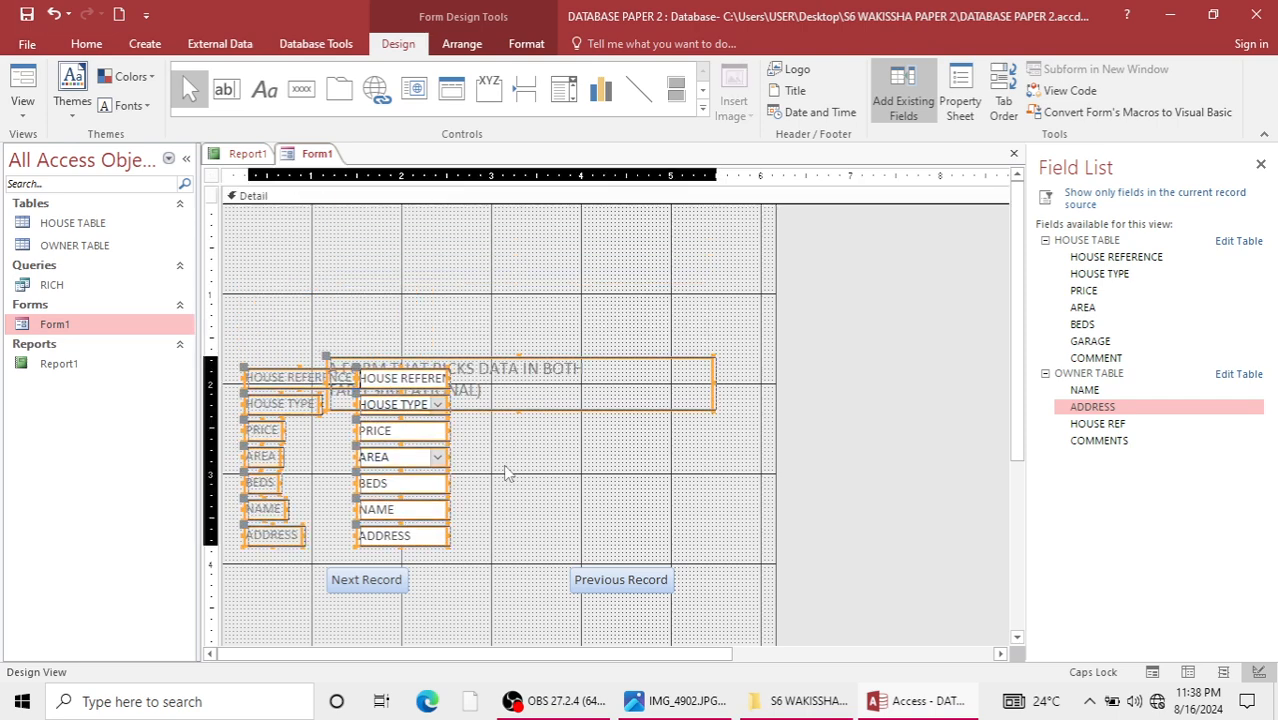
pyautogui.press('Right')
pyautogui.press('Right')
pyautogui.press('Right')
pyautogui.press('Right')
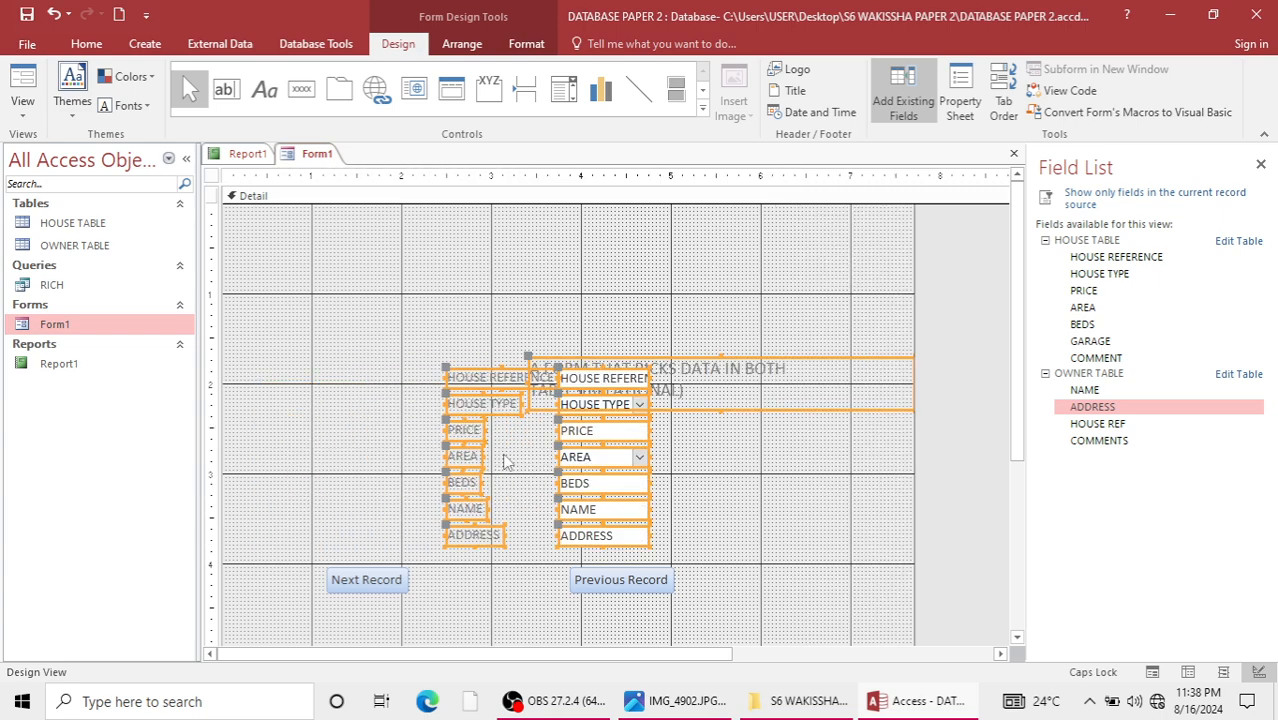
# Move the title label about 0.8 inches up and 1.5 inches left, centred above the fields, and open Form1 in Form View.
pyautogui.click(599, 308)
pyautogui.click(697, 360)
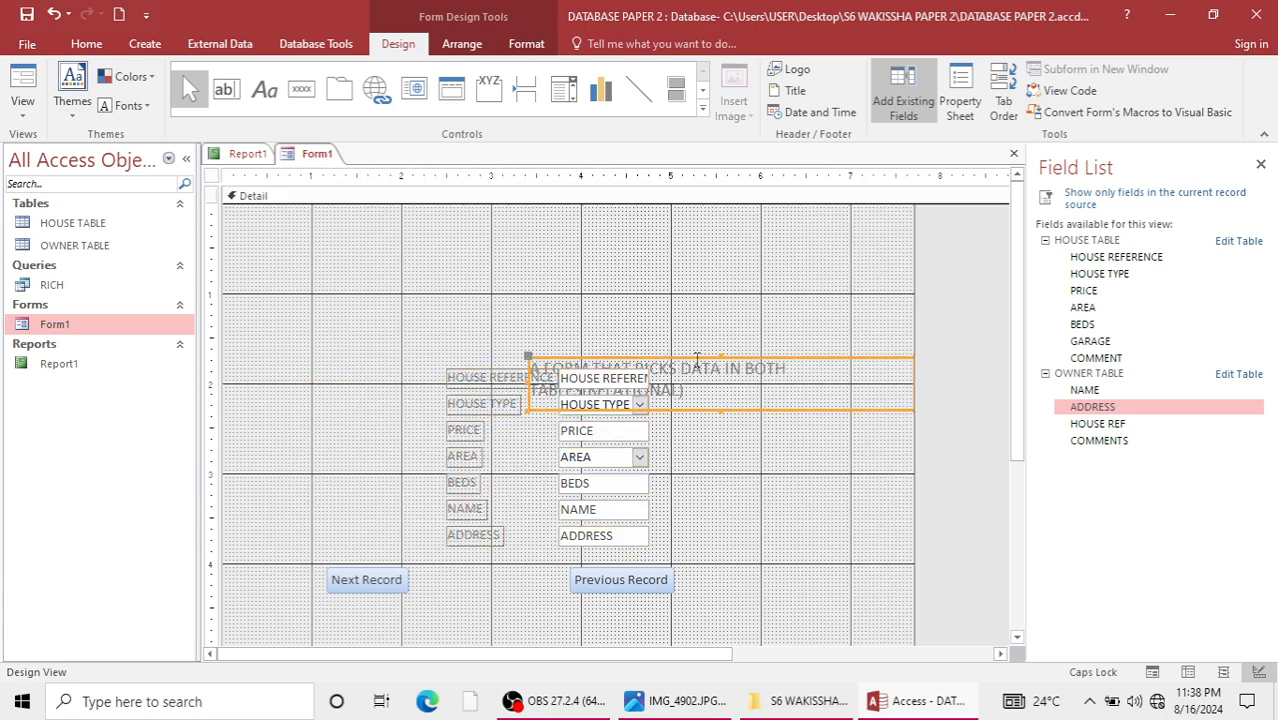
pyautogui.press('Up')
pyautogui.press('Up')
pyautogui.press('Up')
pyautogui.press('Up')
pyautogui.press('Up')
pyautogui.press('Up')
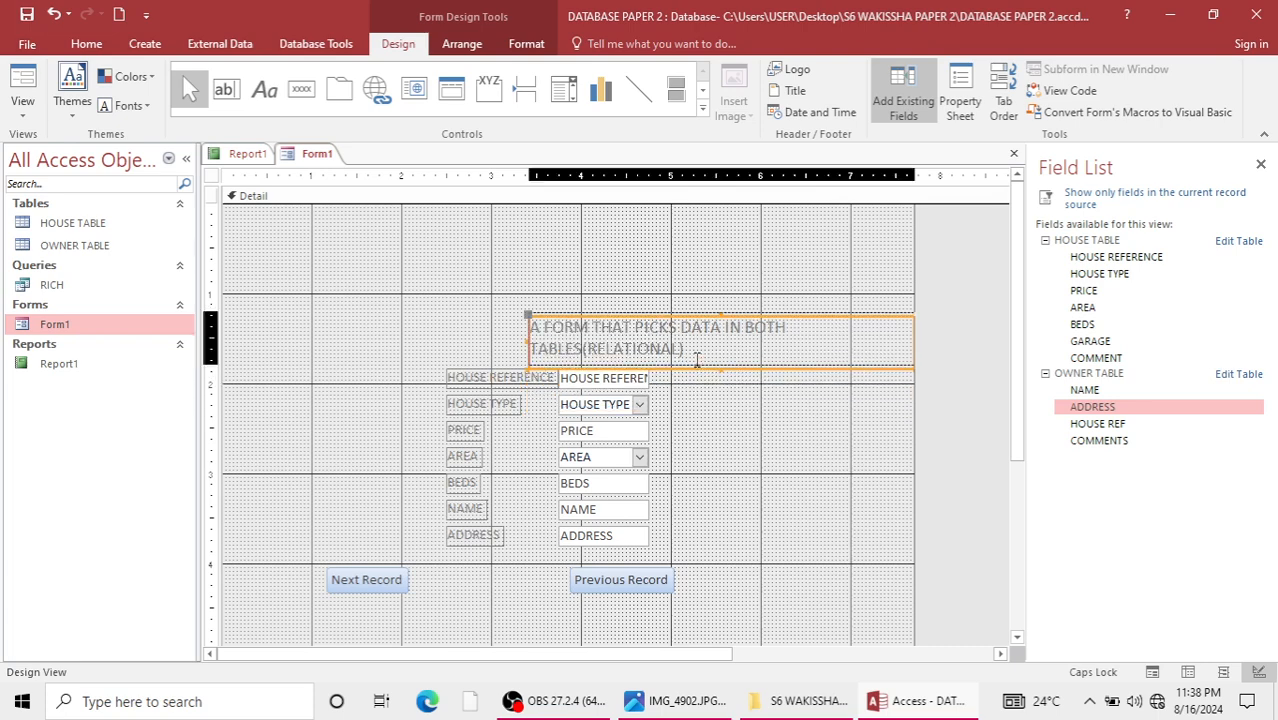
pyautogui.press('Left')
pyautogui.press('Left')
pyautogui.press('Left')
pyautogui.press('Left')
pyautogui.press('Left')
pyautogui.press('Left')
pyautogui.press('Left')
pyautogui.press('Left')
pyautogui.press('Left')
pyautogui.press('Left')
pyautogui.press('Left')
pyautogui.press('Left')
pyautogui.press('Left')
pyautogui.press('Left')
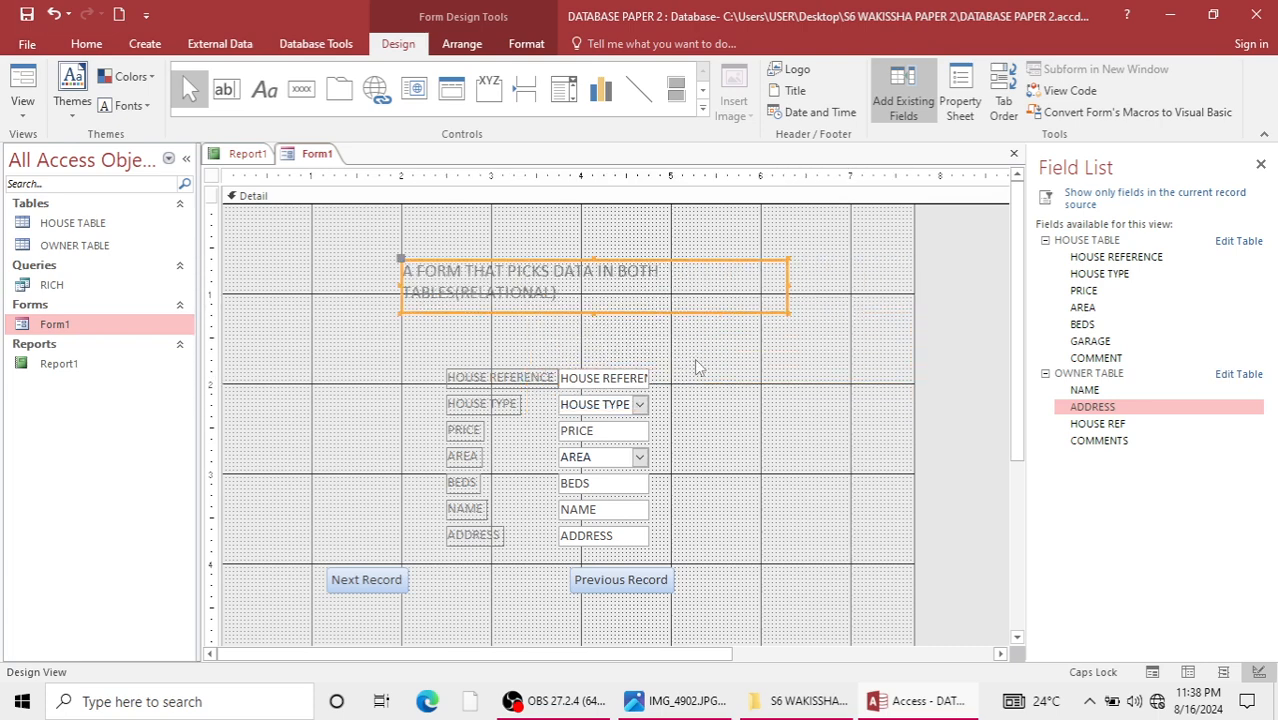
pyautogui.press('Down')
pyautogui.press('Down')
pyautogui.press('Down')
pyautogui.press('Down')
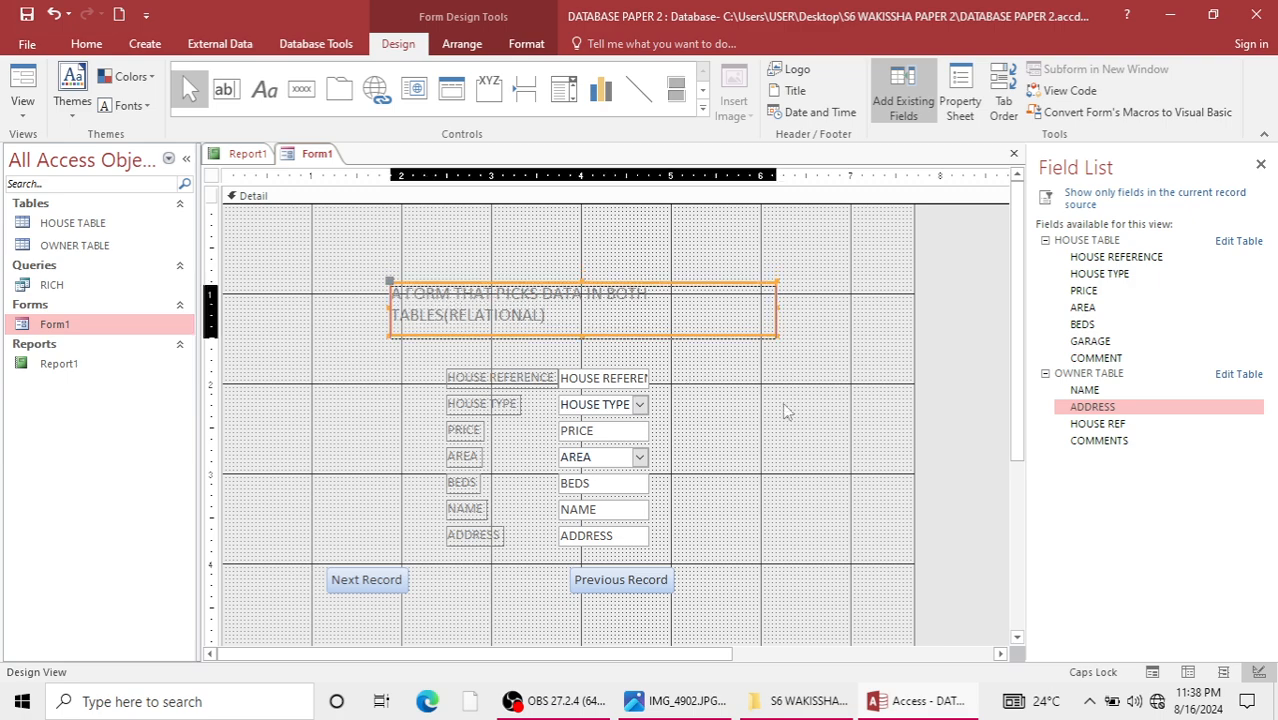
pyautogui.click(800, 410)
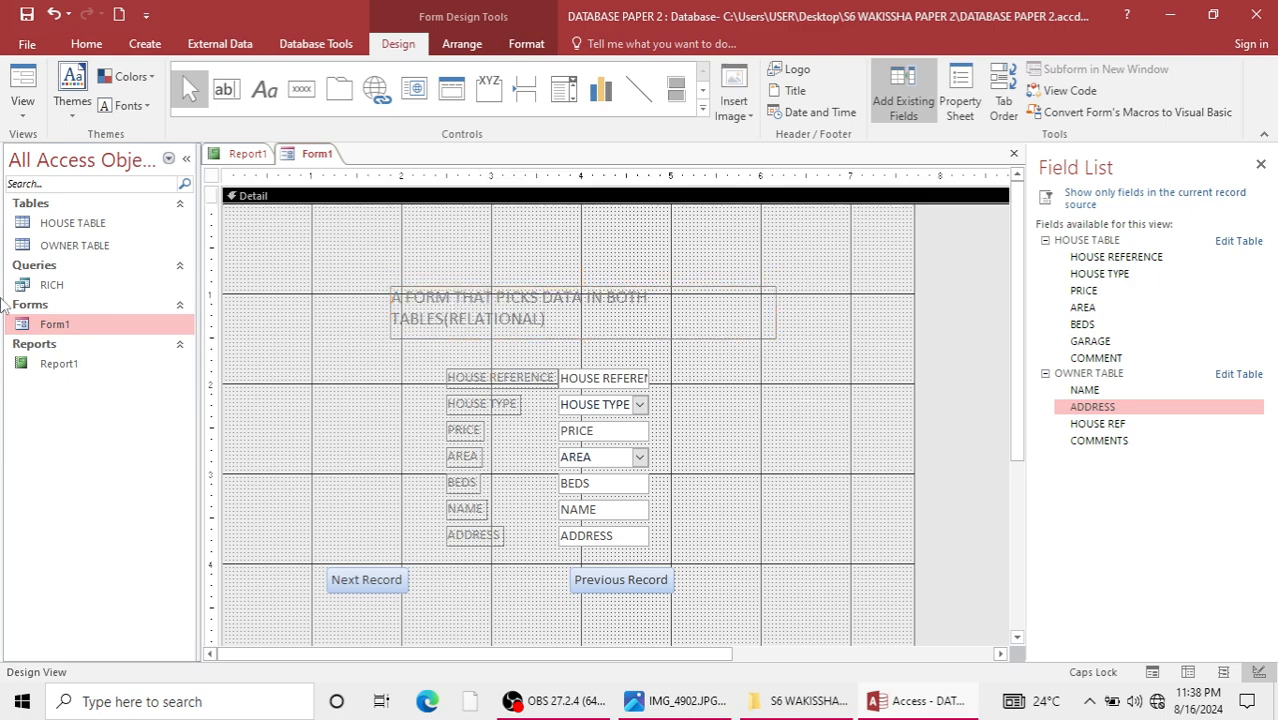
pyautogui.doubleClick(97, 328)
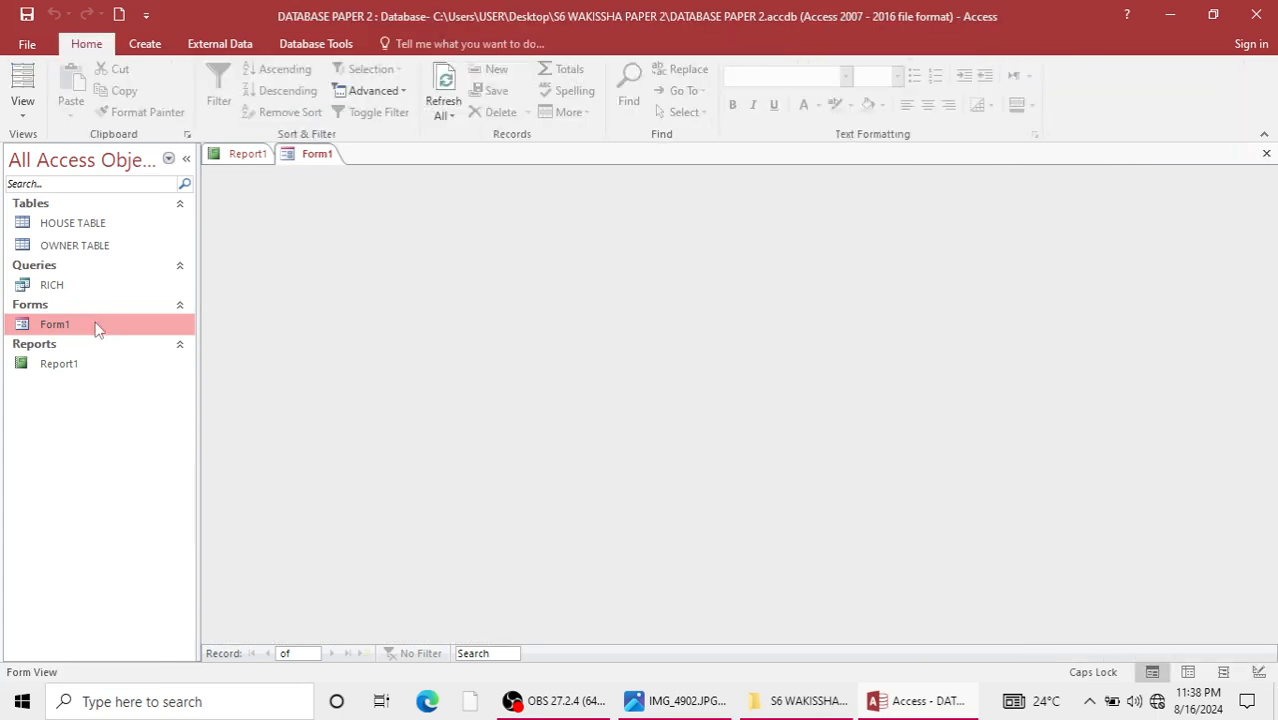
# Close the open form and report, and add HOUSE TABLE and OWNER TABLE to the Relationships window.
pyautogui.click(1266, 154)
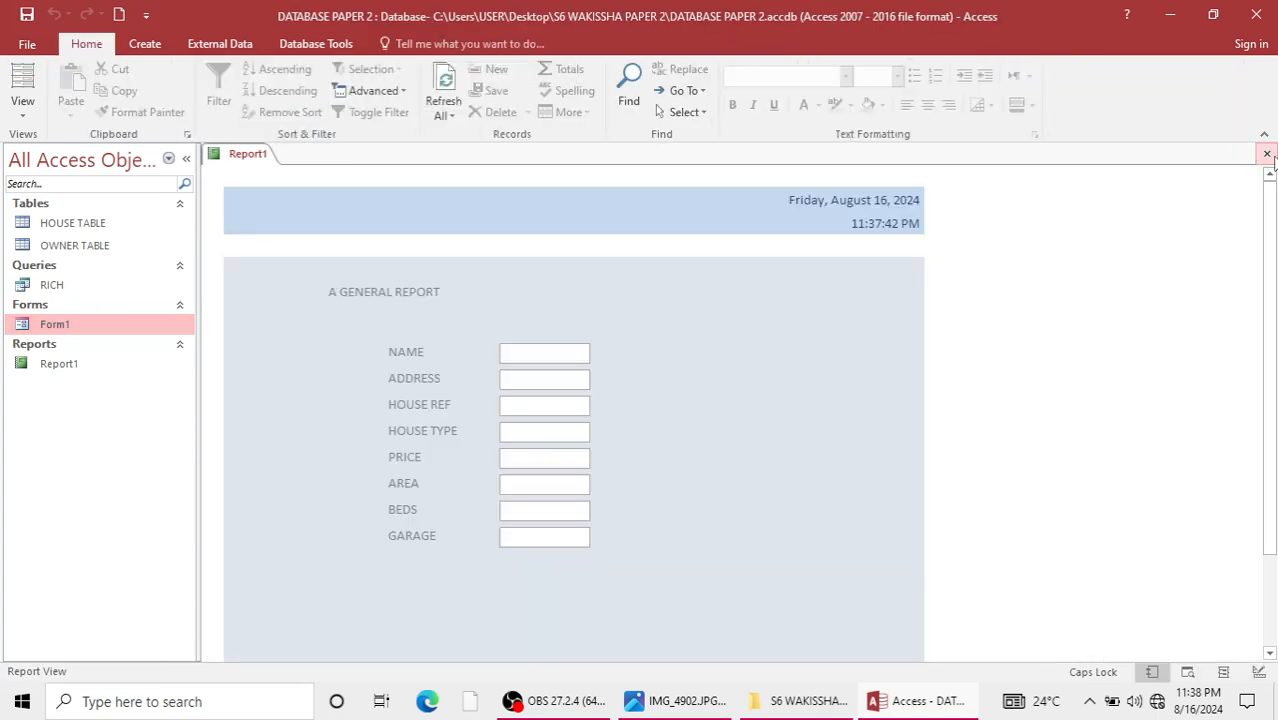
pyautogui.click(1266, 154)
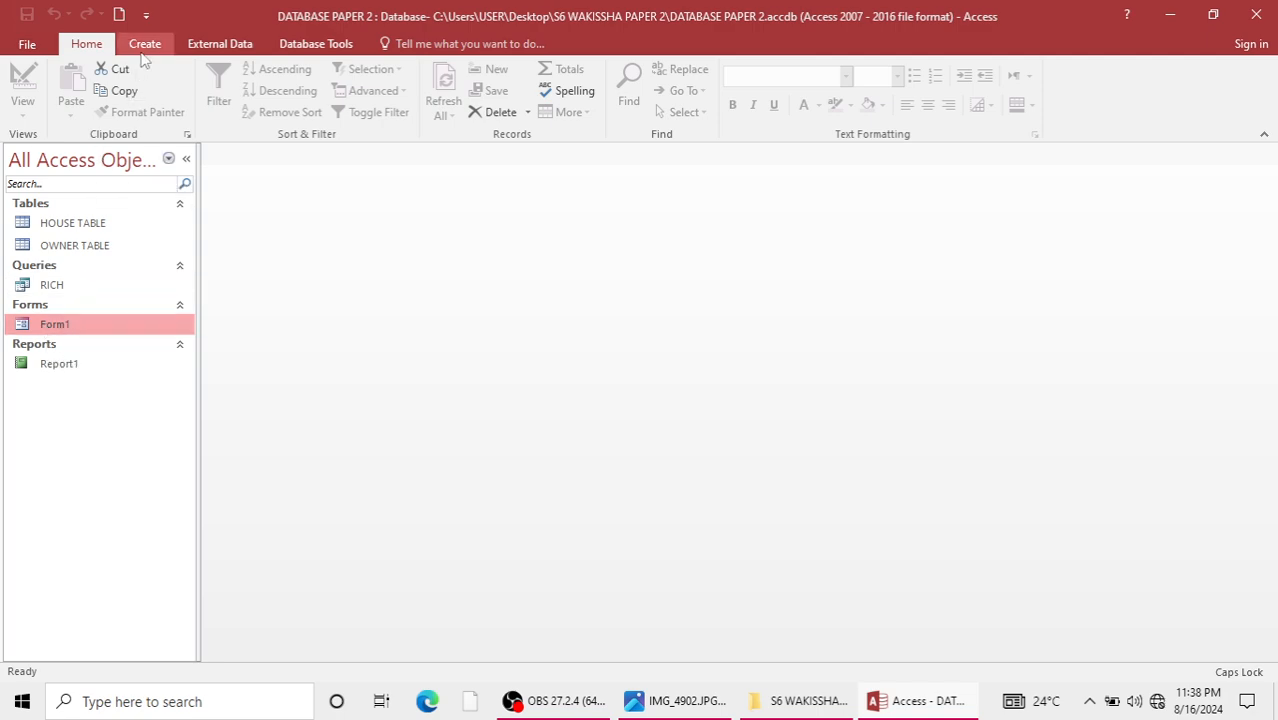
pyautogui.click(228, 46)
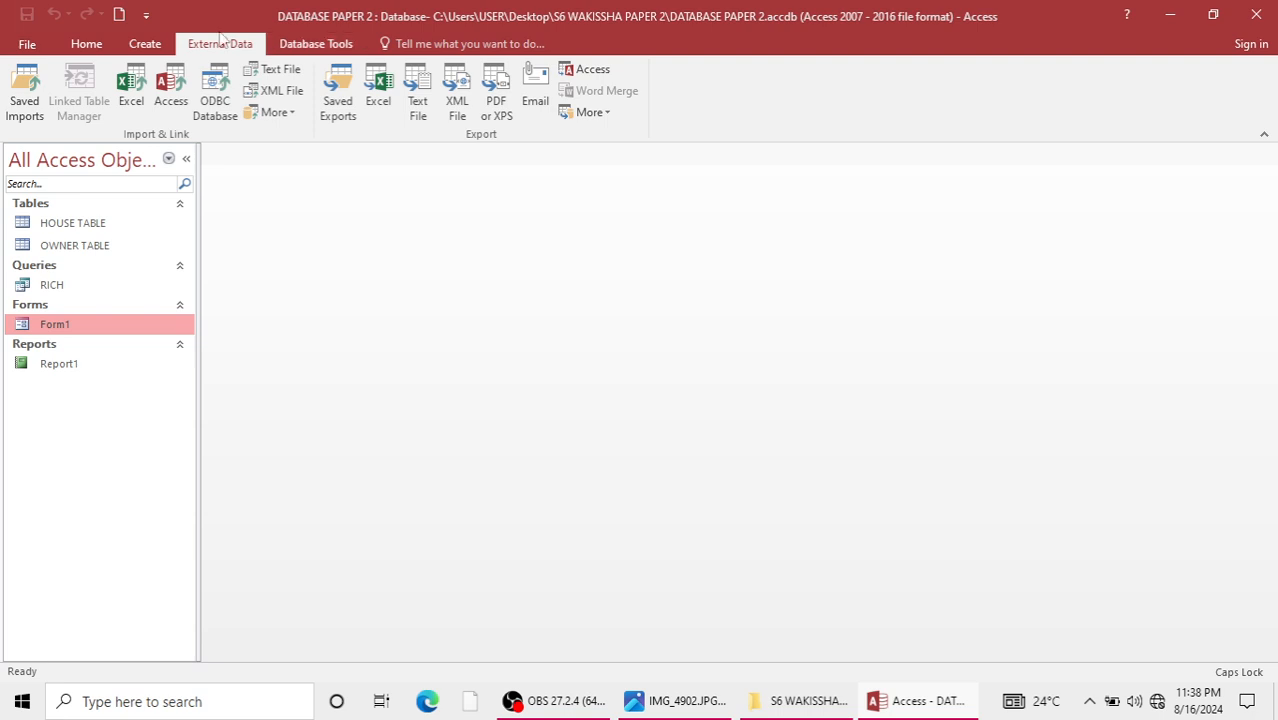
pyautogui.click(310, 44)
pyautogui.click(218, 100)
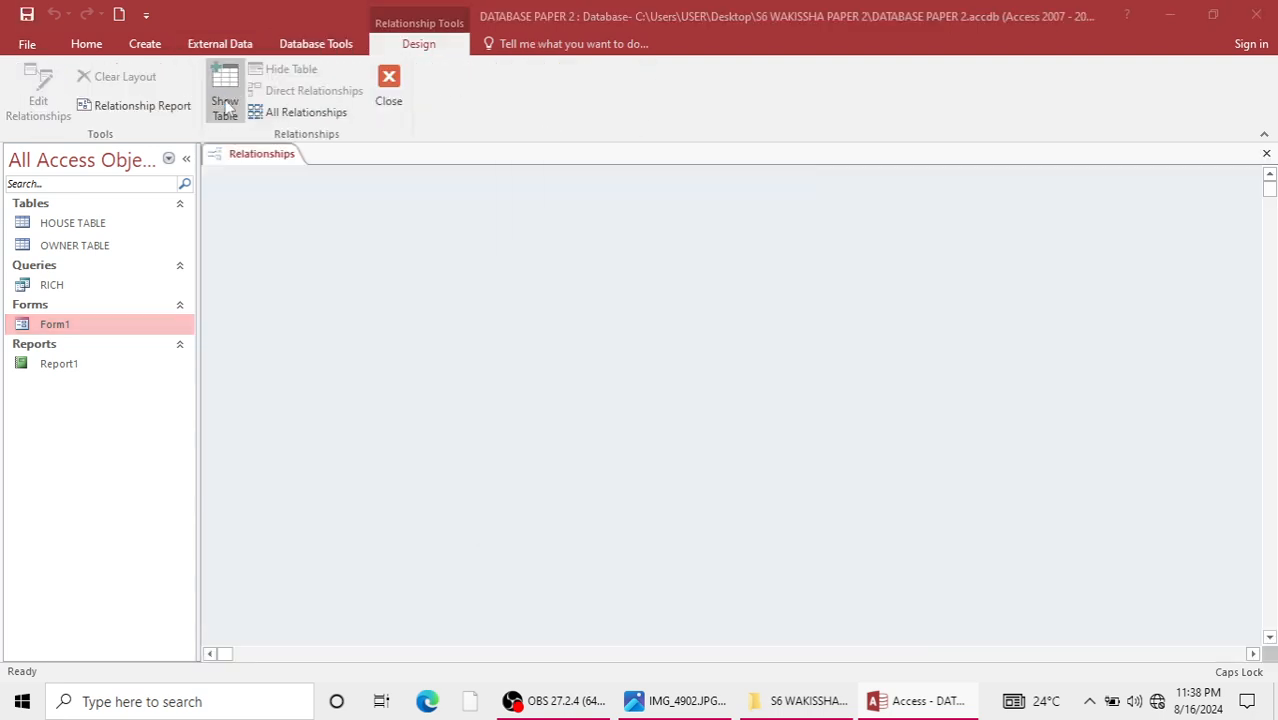
pyautogui.click(662, 526)
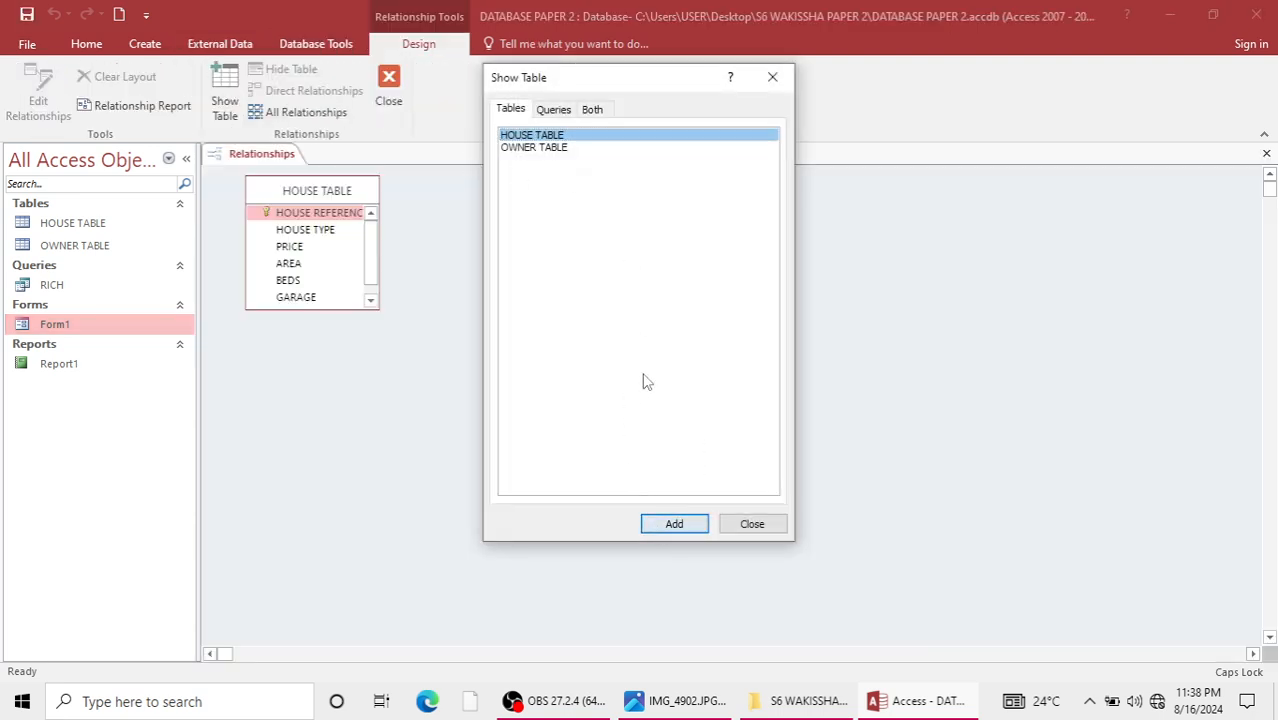
pyautogui.click(536, 148)
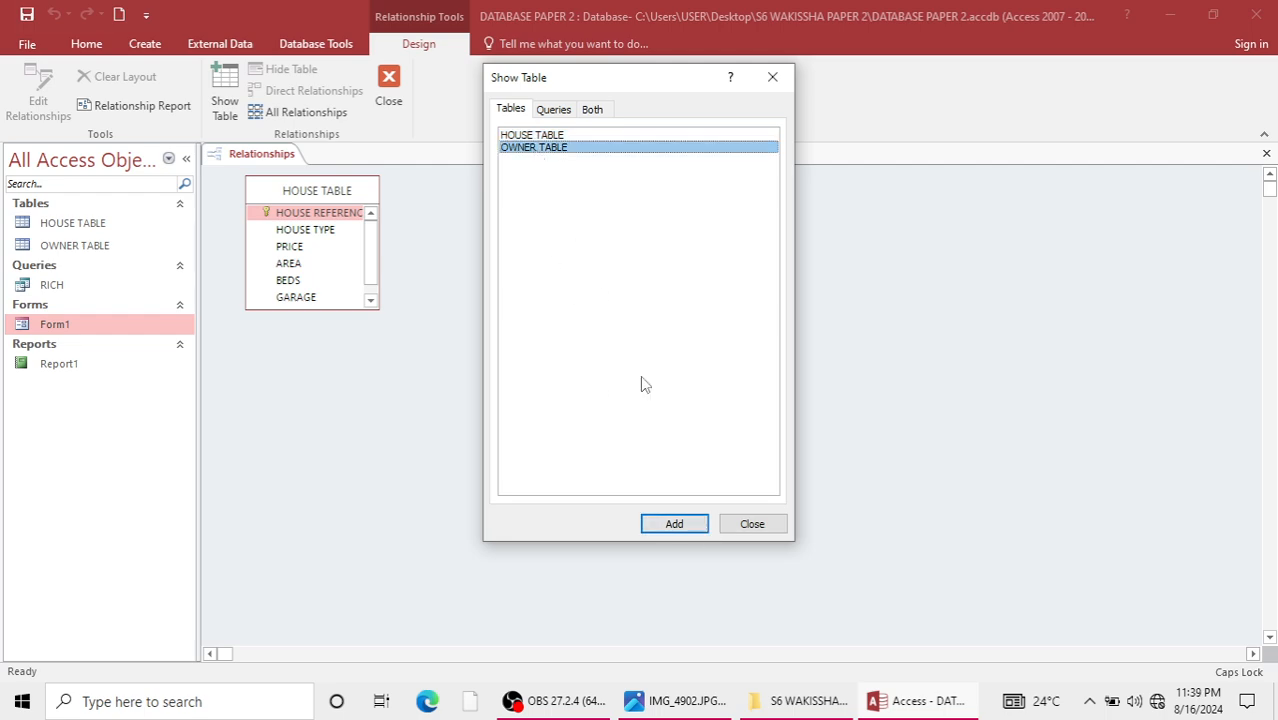
pyautogui.click(669, 525)
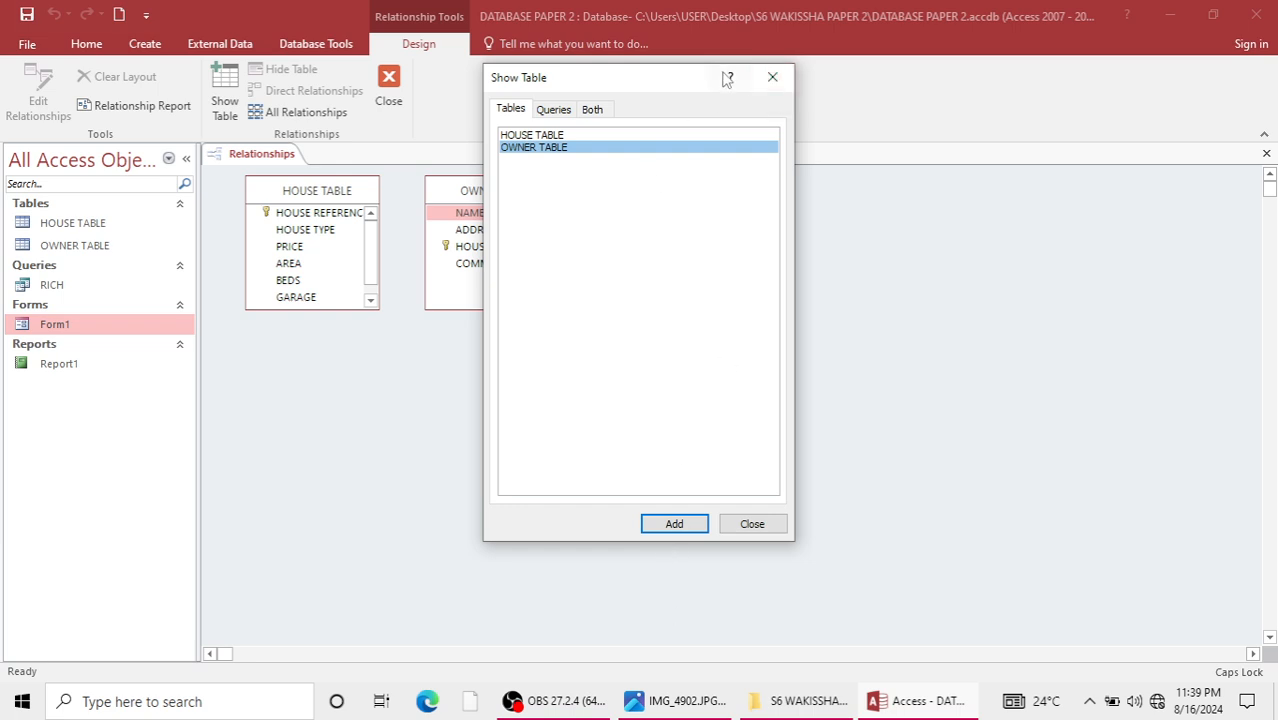
pyautogui.click(772, 78)
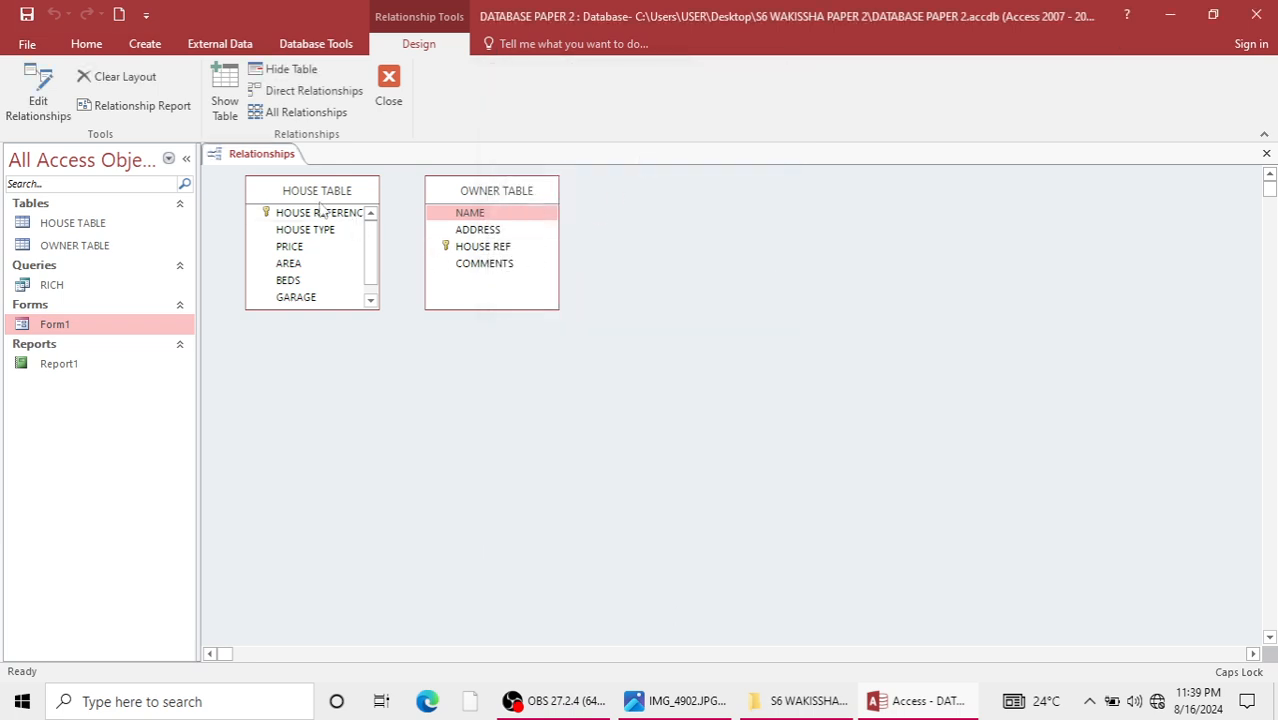
# Create a relationship from HOUSE REFERENCE in HOUSE TABLE to HOUSE REF in OWNER TABLE and close the Relationships window.
pyautogui.moveTo(320, 218); pyautogui.dragTo(492, 255)
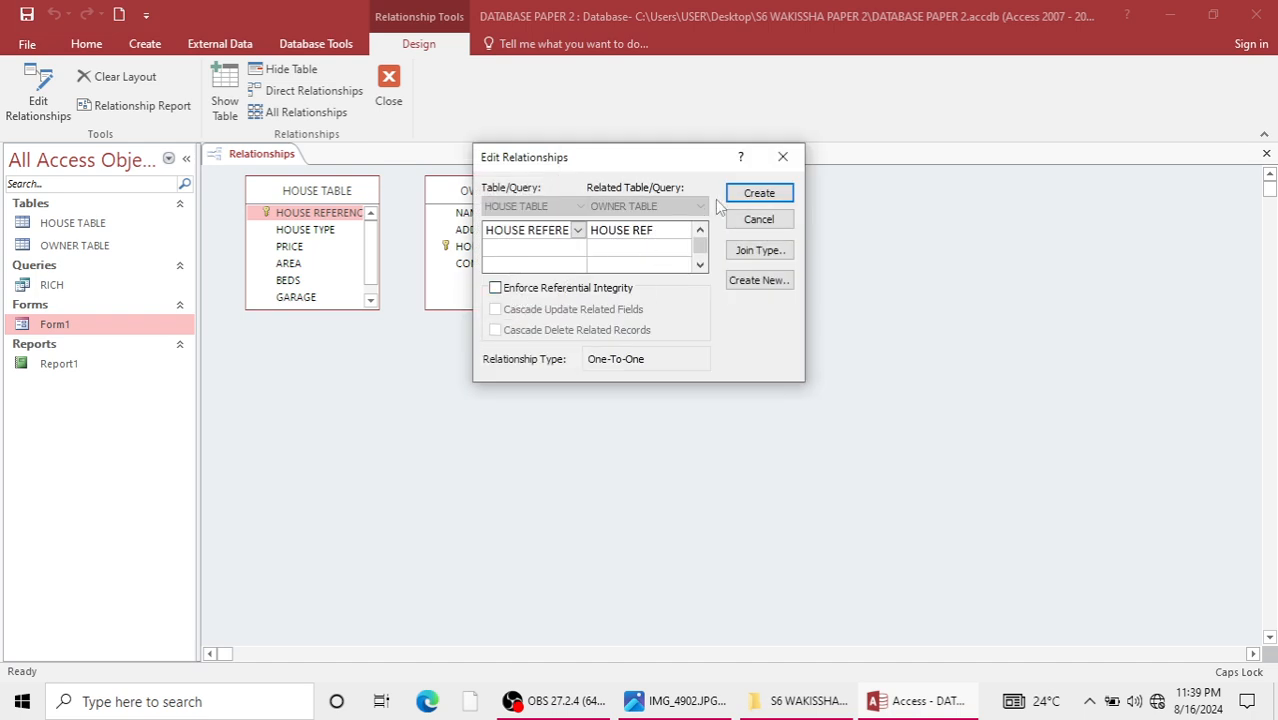
pyautogui.click(743, 194)
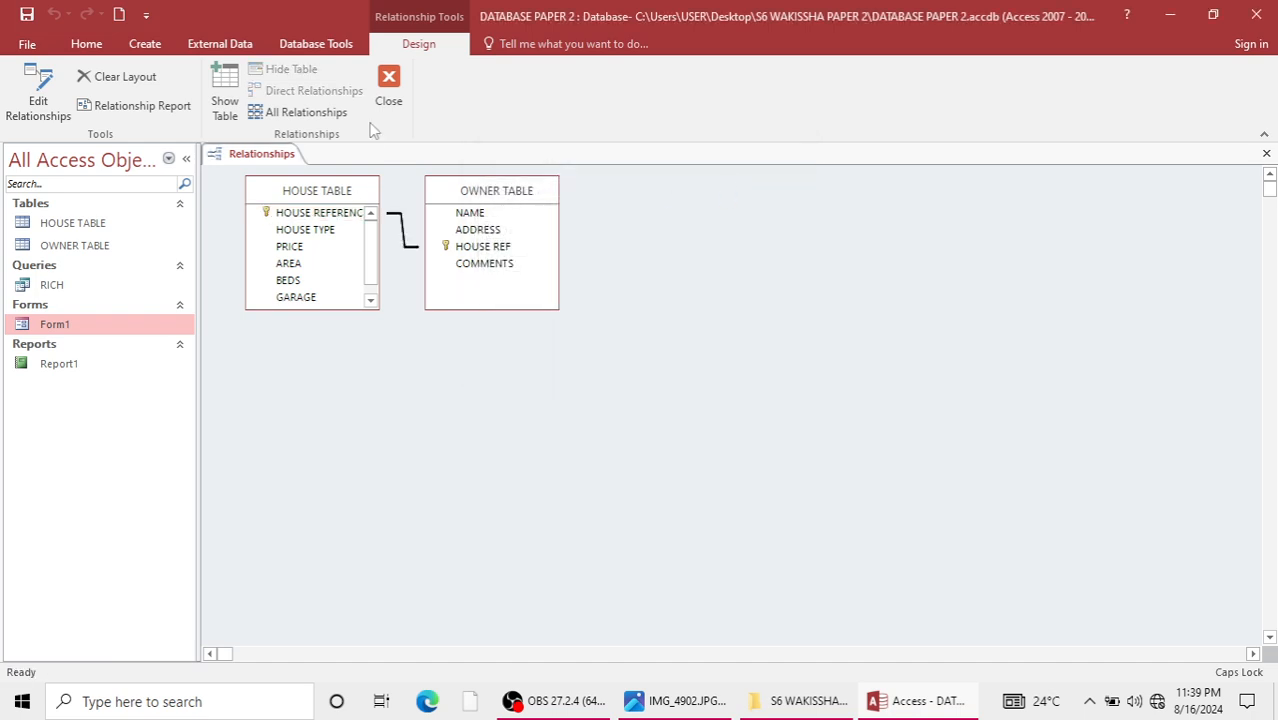
pyautogui.click(388, 88)
pyautogui.click(567, 403)
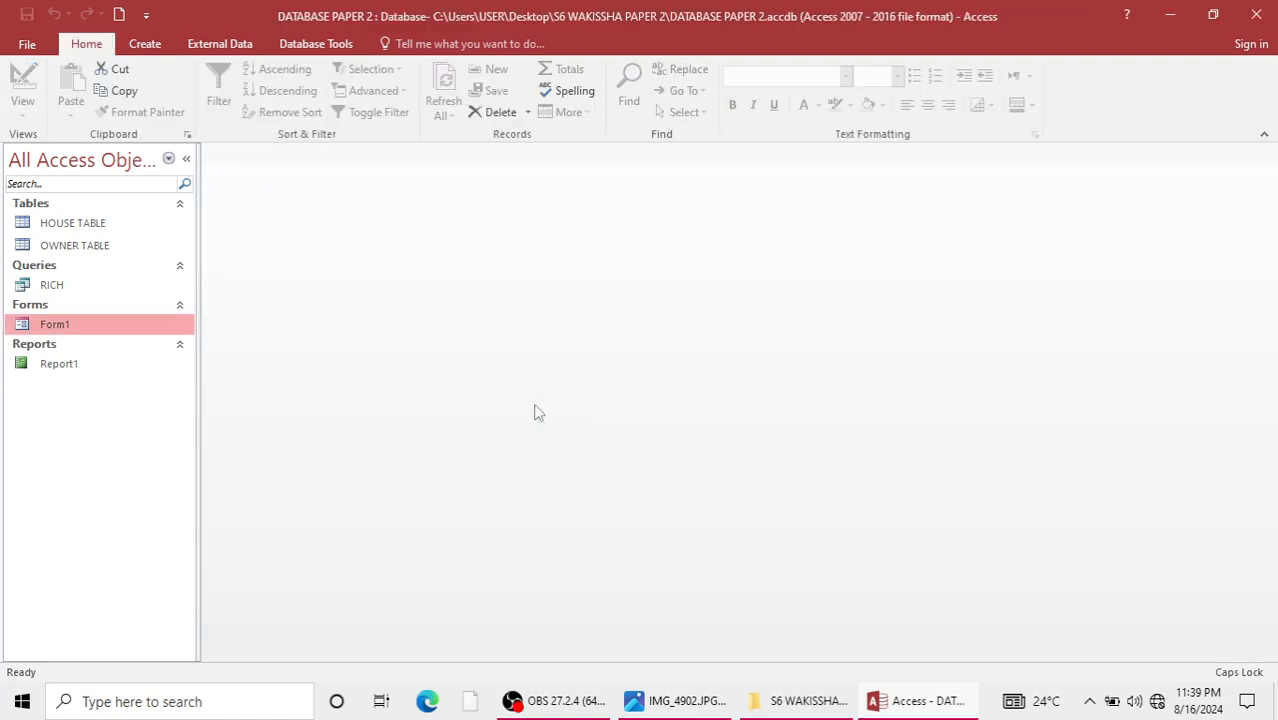
# Open Form1 and Report1 to check whether they display records.
pyautogui.doubleClick(88, 327)
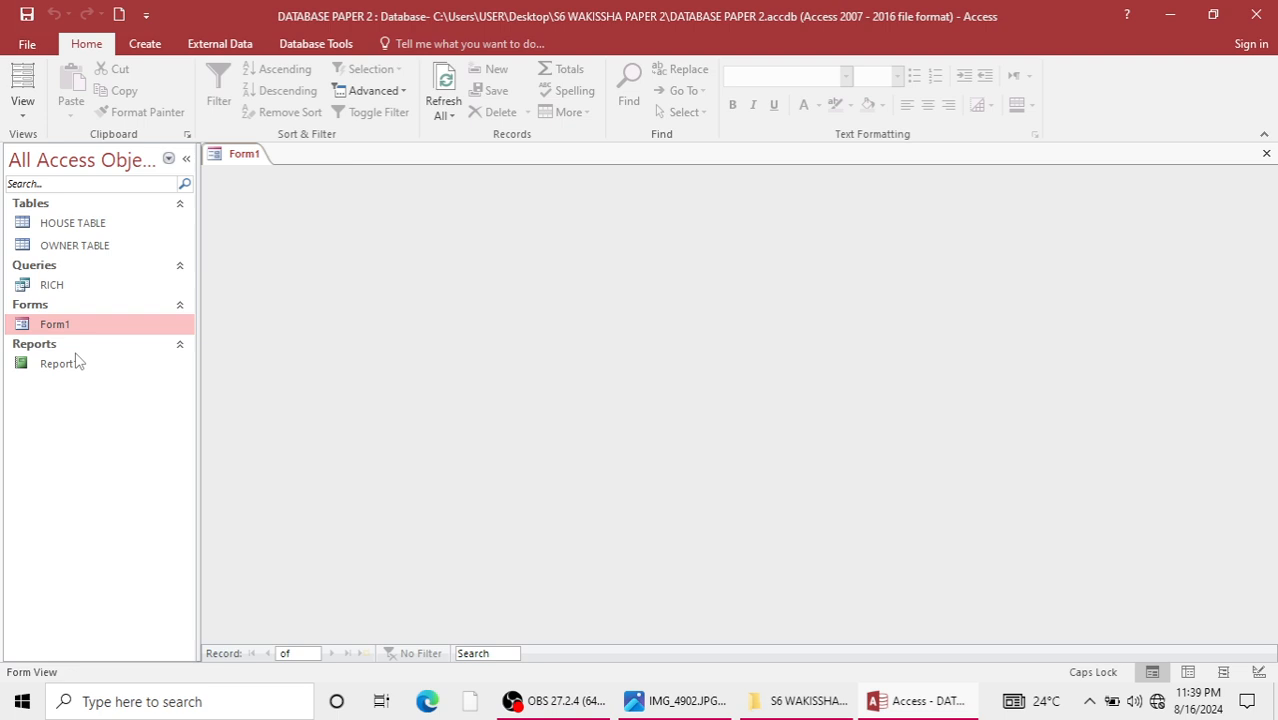
pyautogui.doubleClick(77, 363)
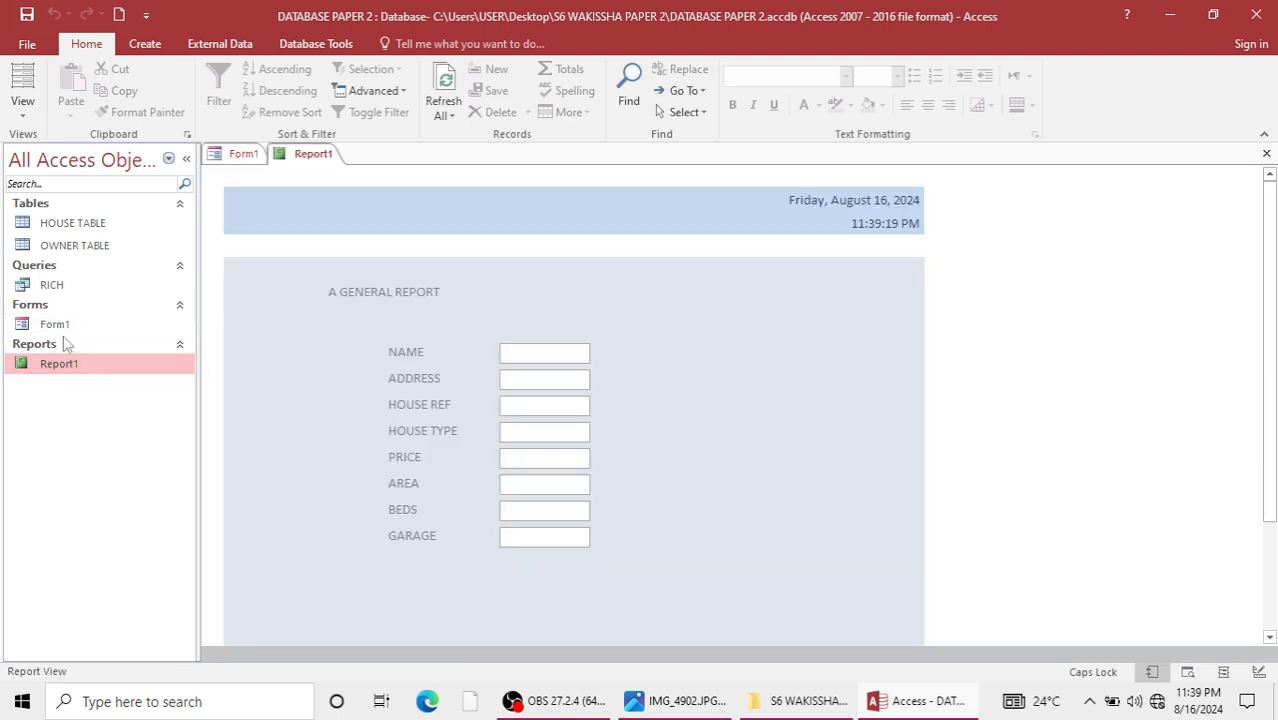
# Close Report1 and Form1, and delete Form1 from the database.
pyautogui.click(72, 325)
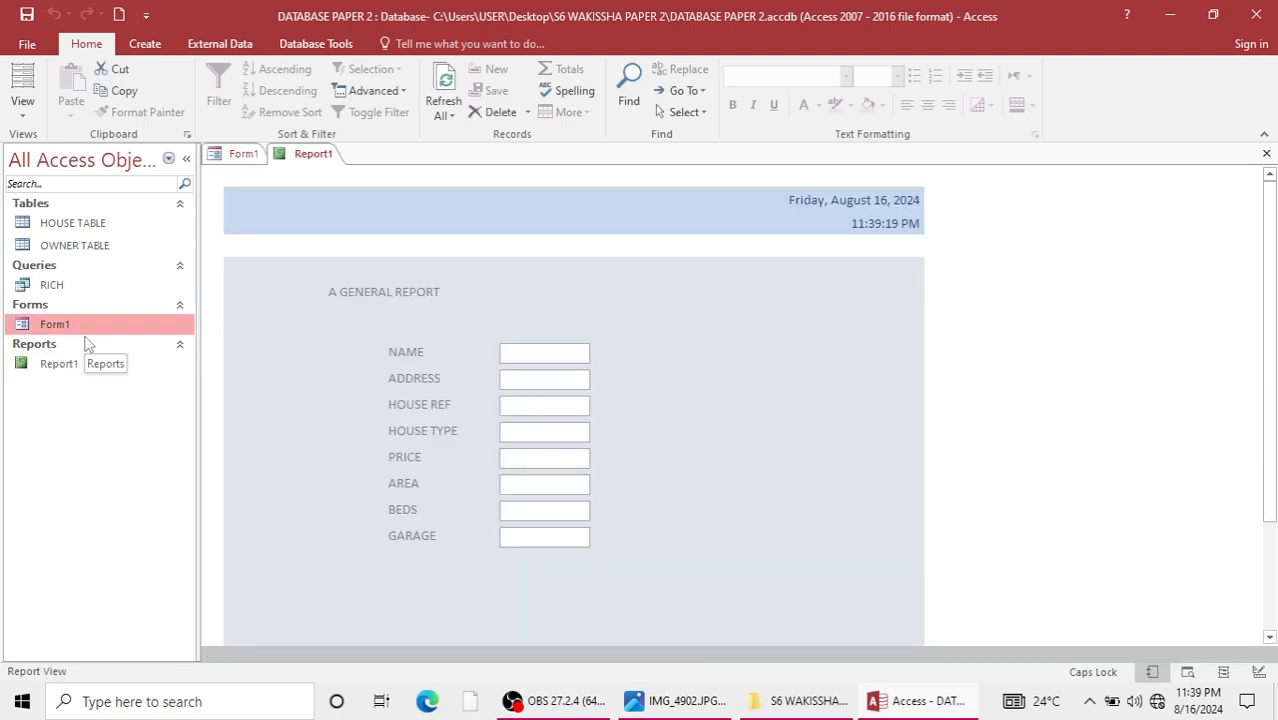
pyautogui.press('Delete')
pyautogui.press('Return')
pyautogui.click(1267, 155)
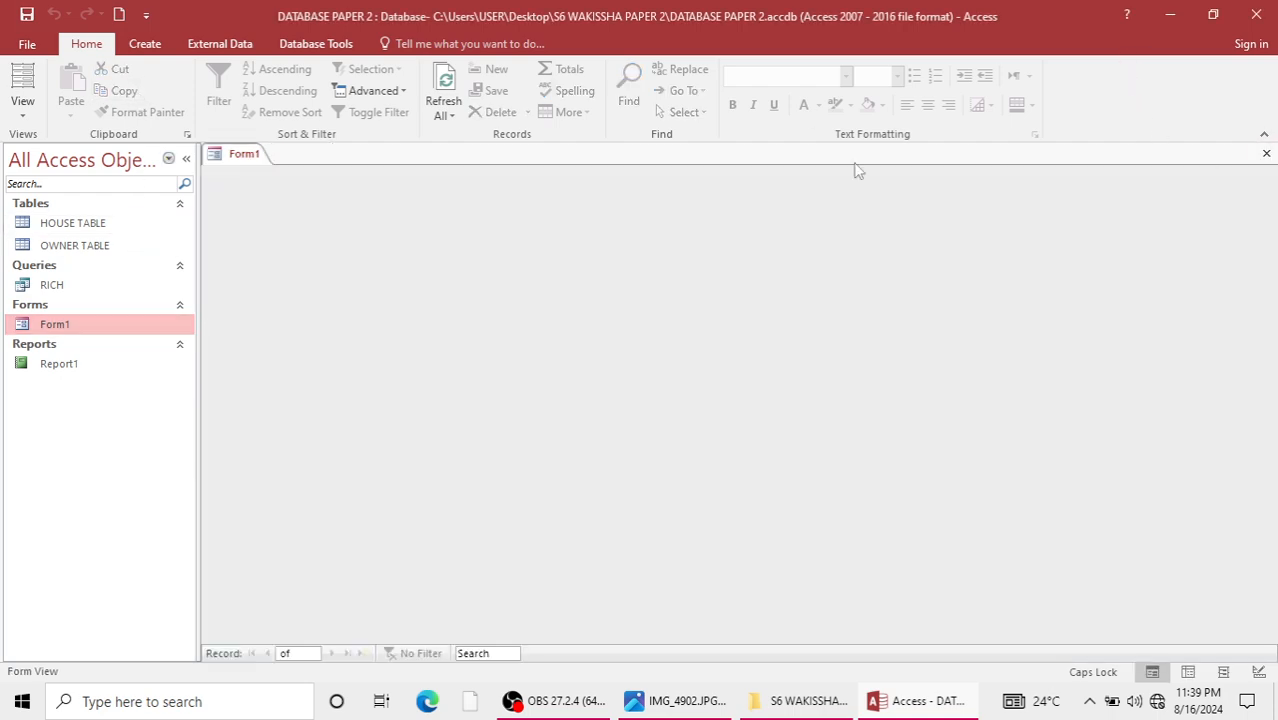
pyautogui.click(103, 330)
pyautogui.press('Delete')
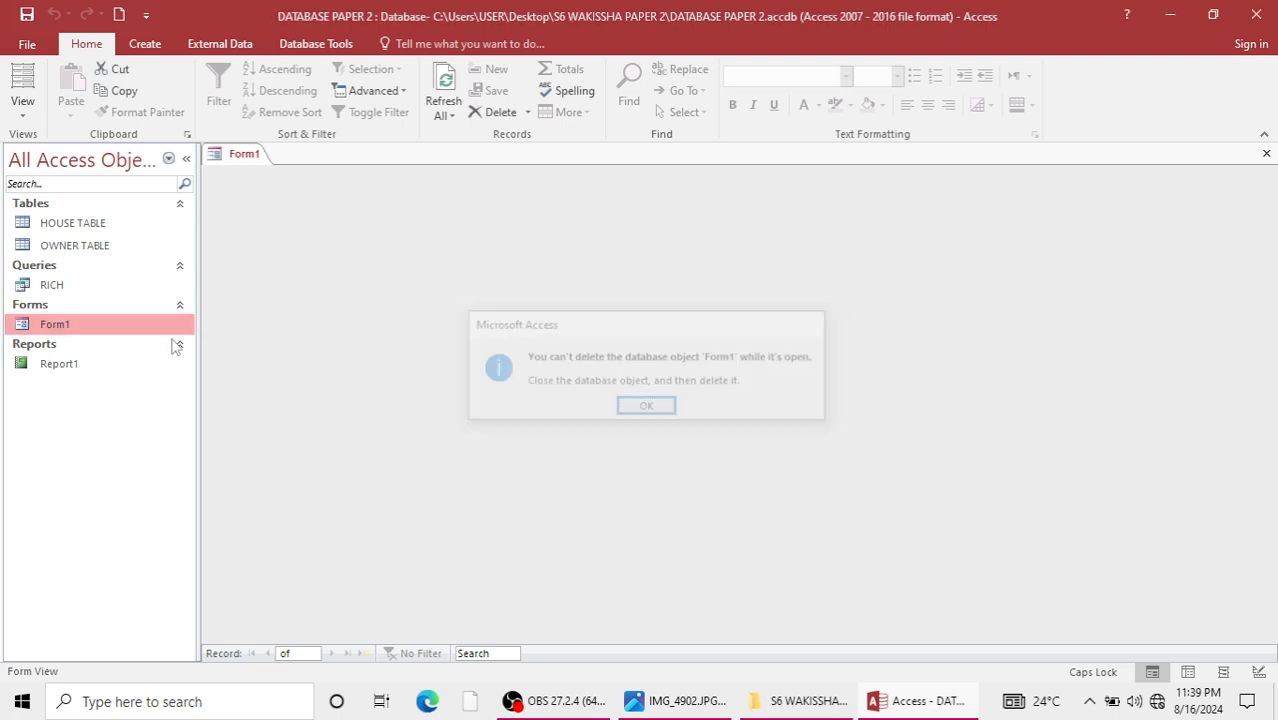
pyautogui.press('Return')
pyautogui.rightClick(102, 330)
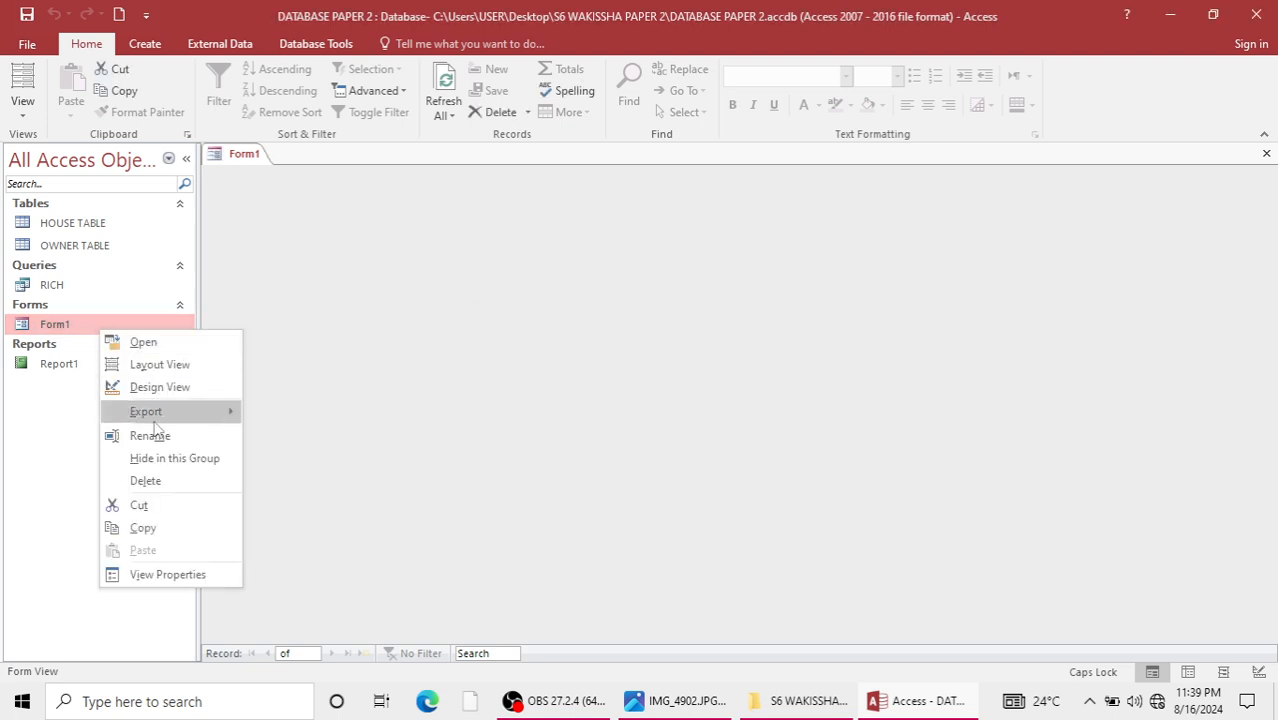
pyautogui.click(145, 481)
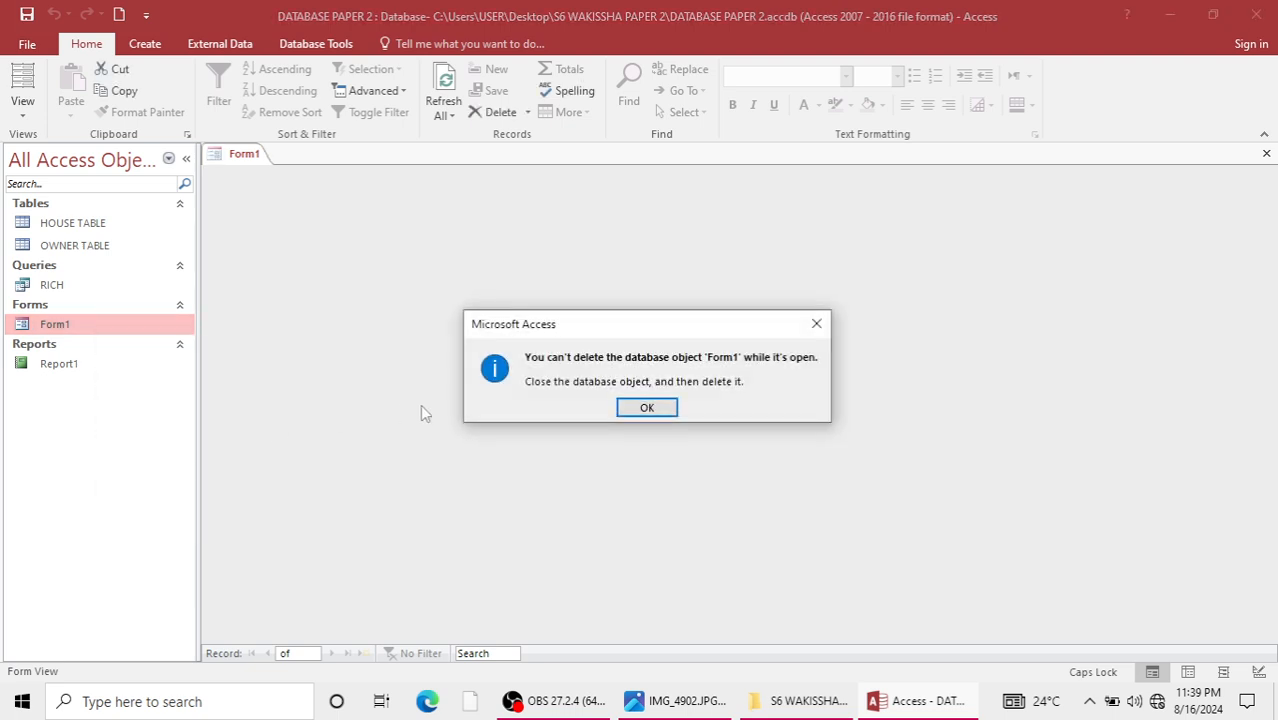
pyautogui.click(652, 408)
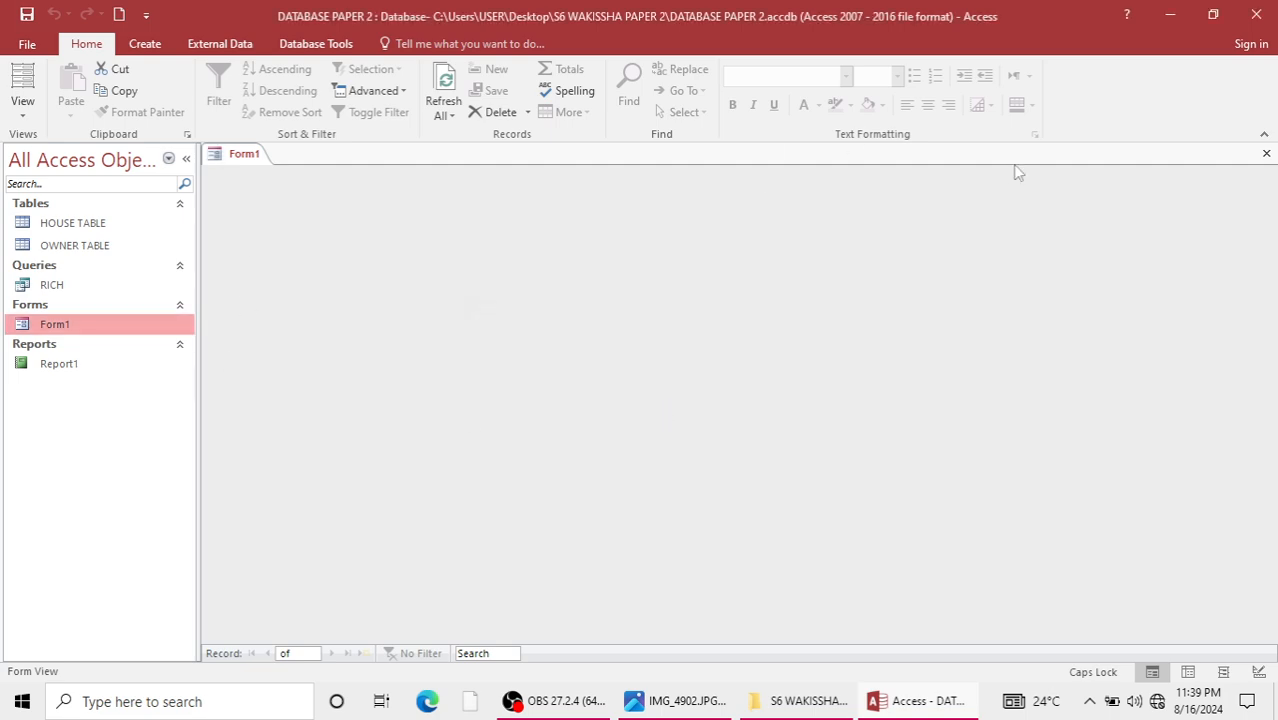
pyautogui.click(1266, 153)
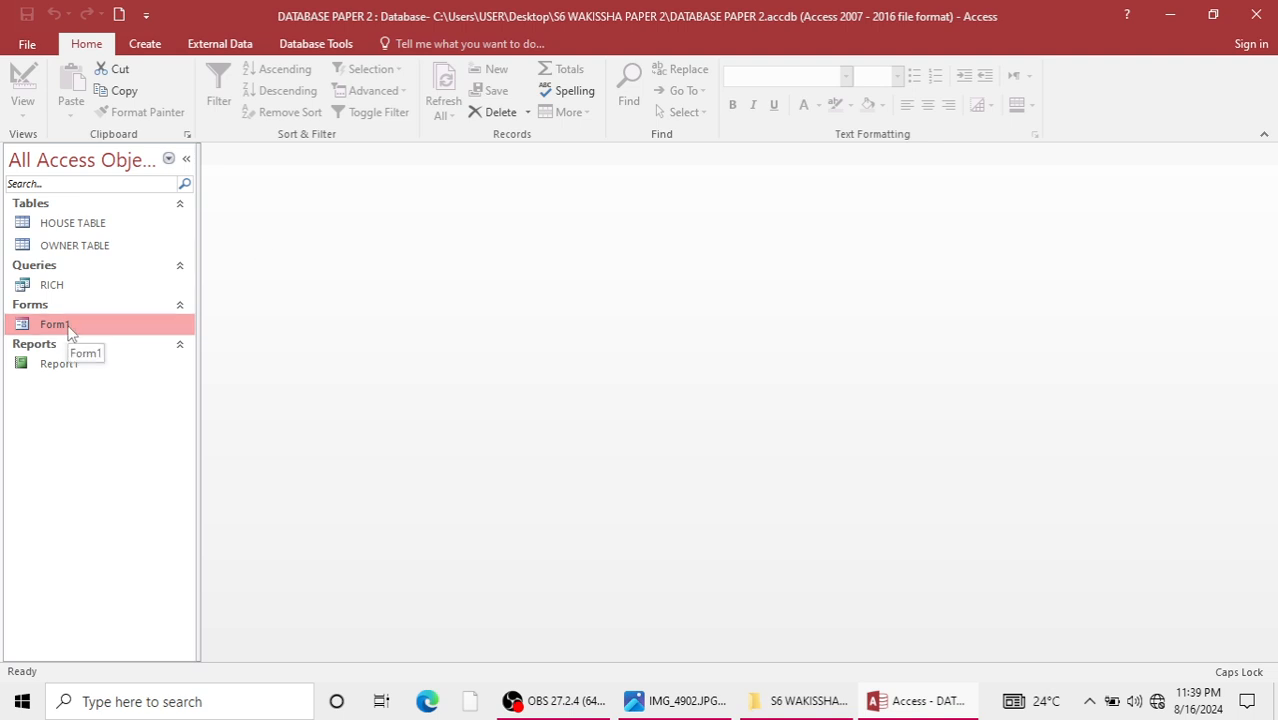
pyautogui.press('Delete')
pyautogui.press('Return')
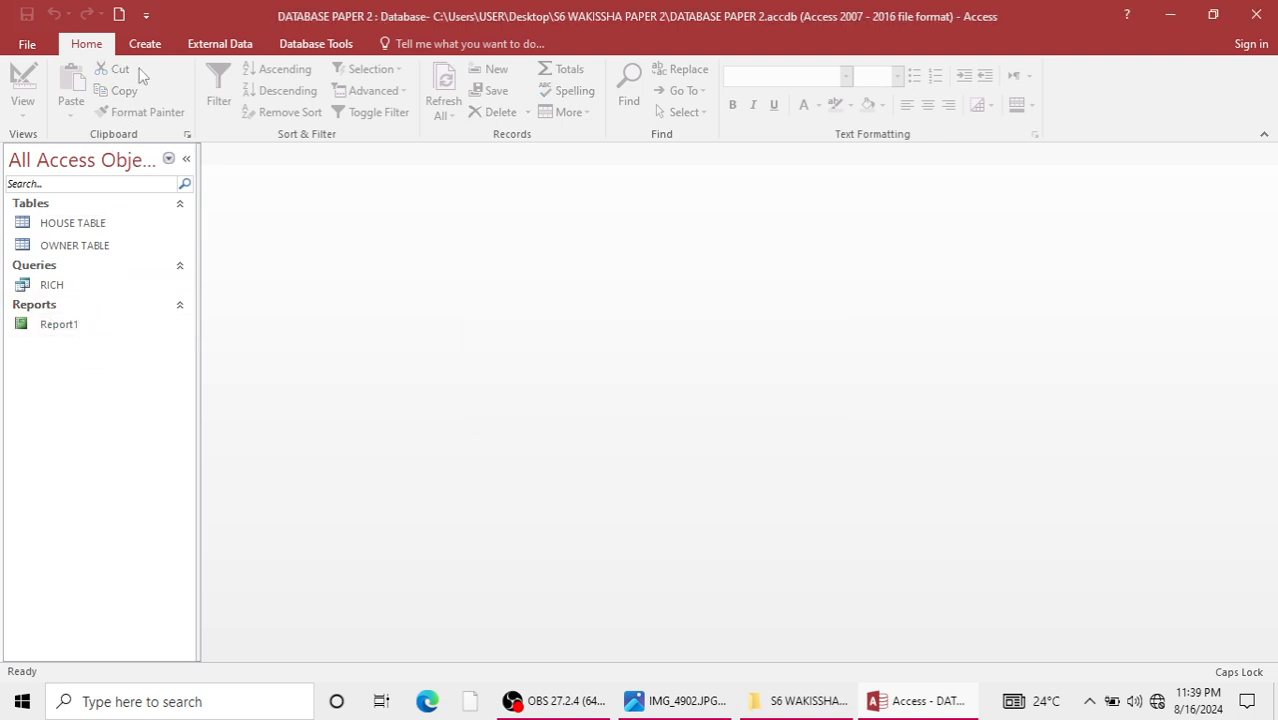
# Create a new form in Design View and add HOUSE REFERENCE, HOUSE TYPE, PRICE, AREA and BEDS from HOUSE TABLE.
pyautogui.click(145, 44)
pyautogui.click(370, 110)
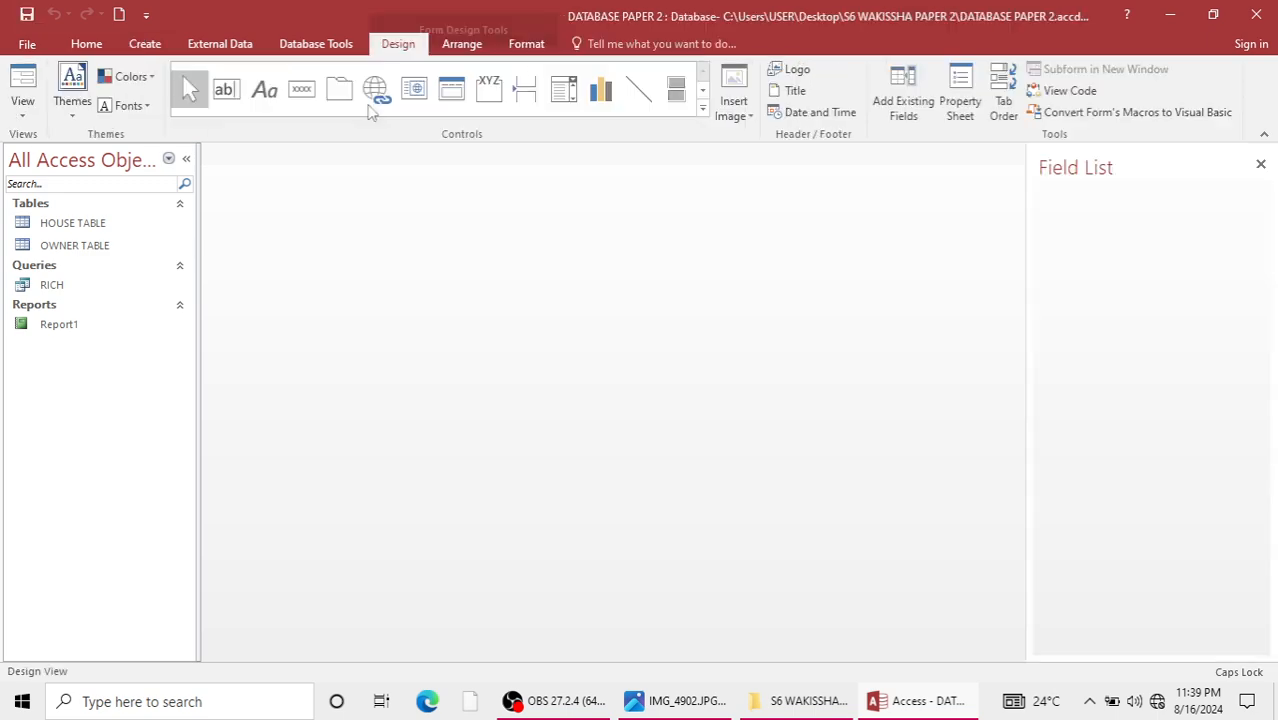
pyautogui.click(1102, 249)
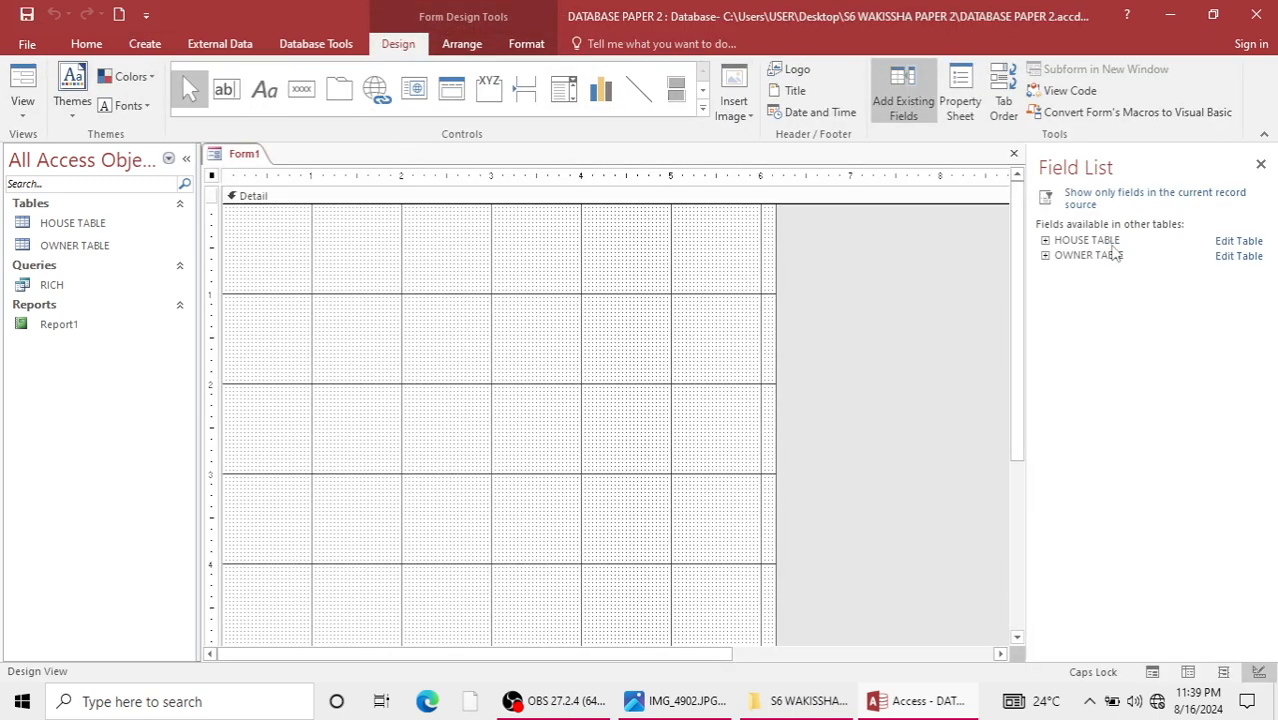
pyautogui.doubleClick(1105, 241)
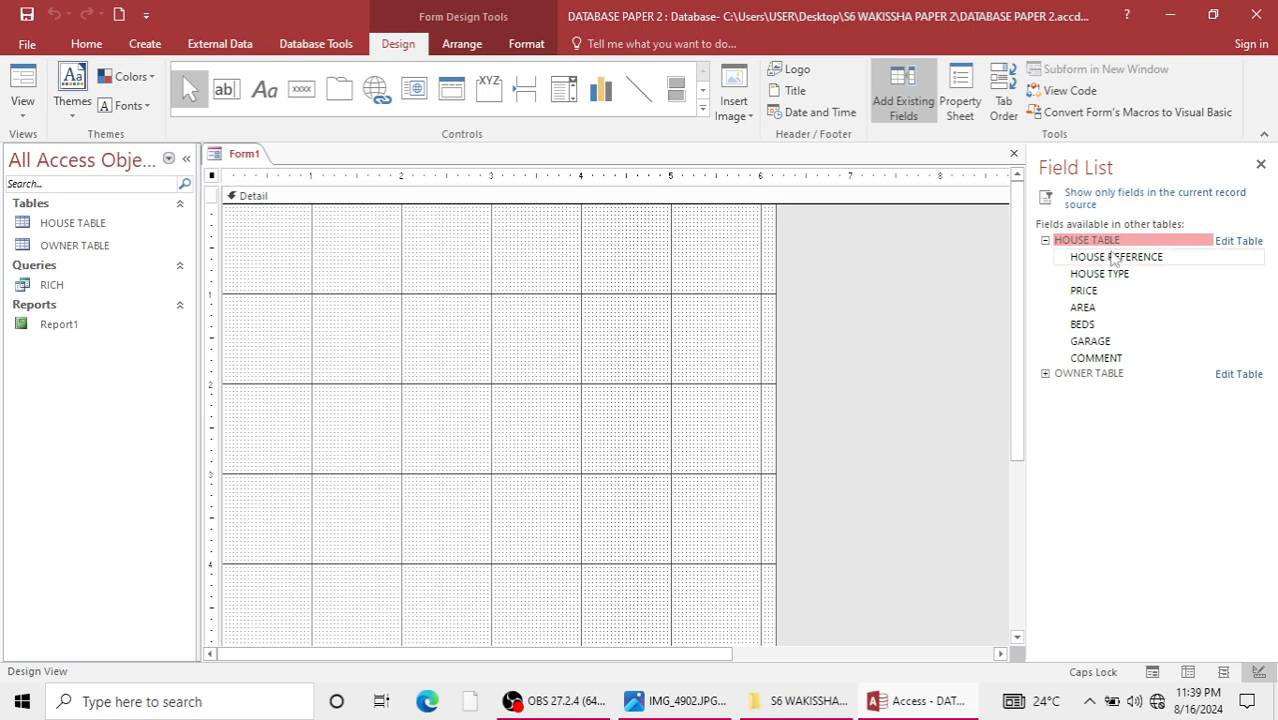
pyautogui.doubleClick(1110, 257)
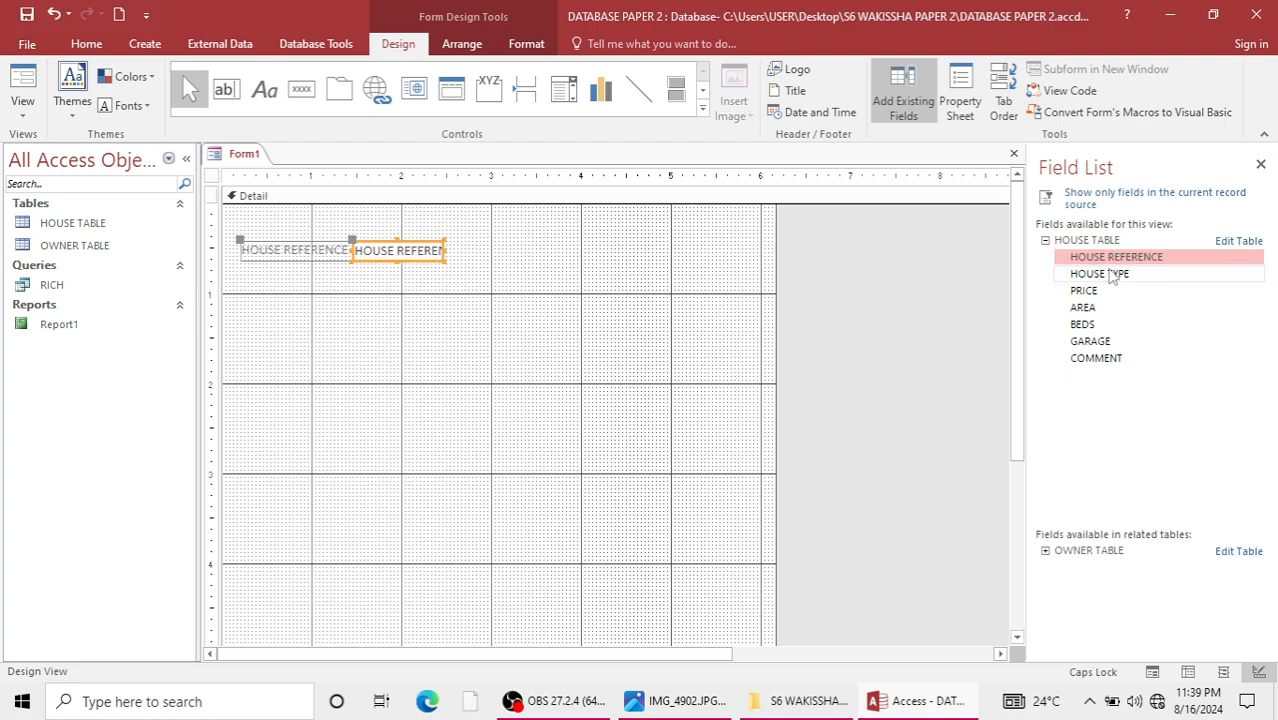
pyautogui.doubleClick(1100, 274)
pyautogui.doubleClick(1085, 290)
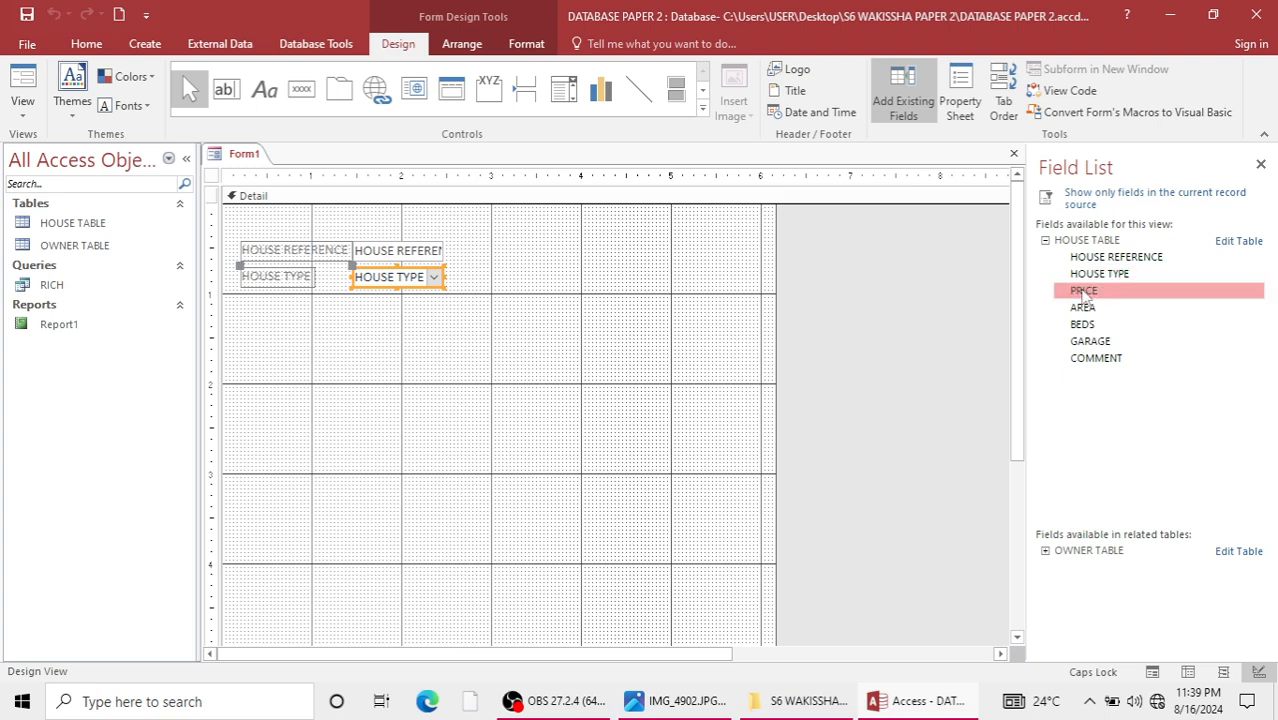
pyautogui.doubleClick(1082, 309)
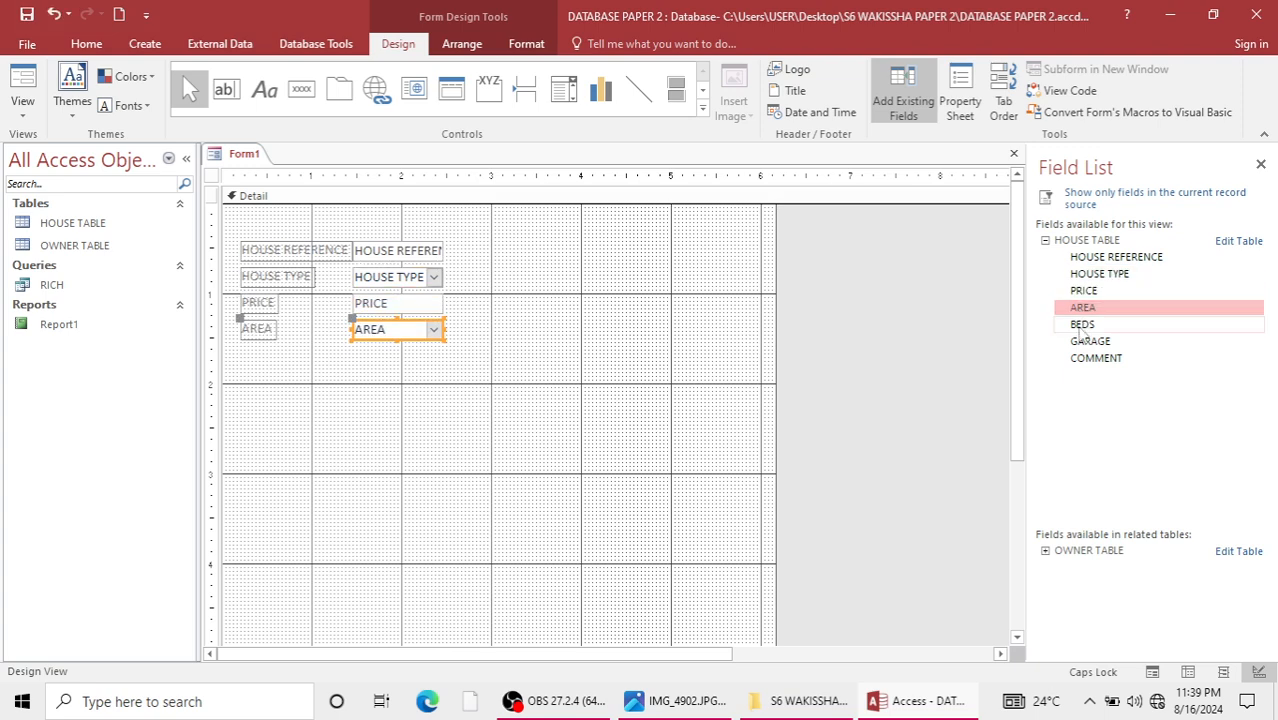
pyautogui.doubleClick(1082, 326)
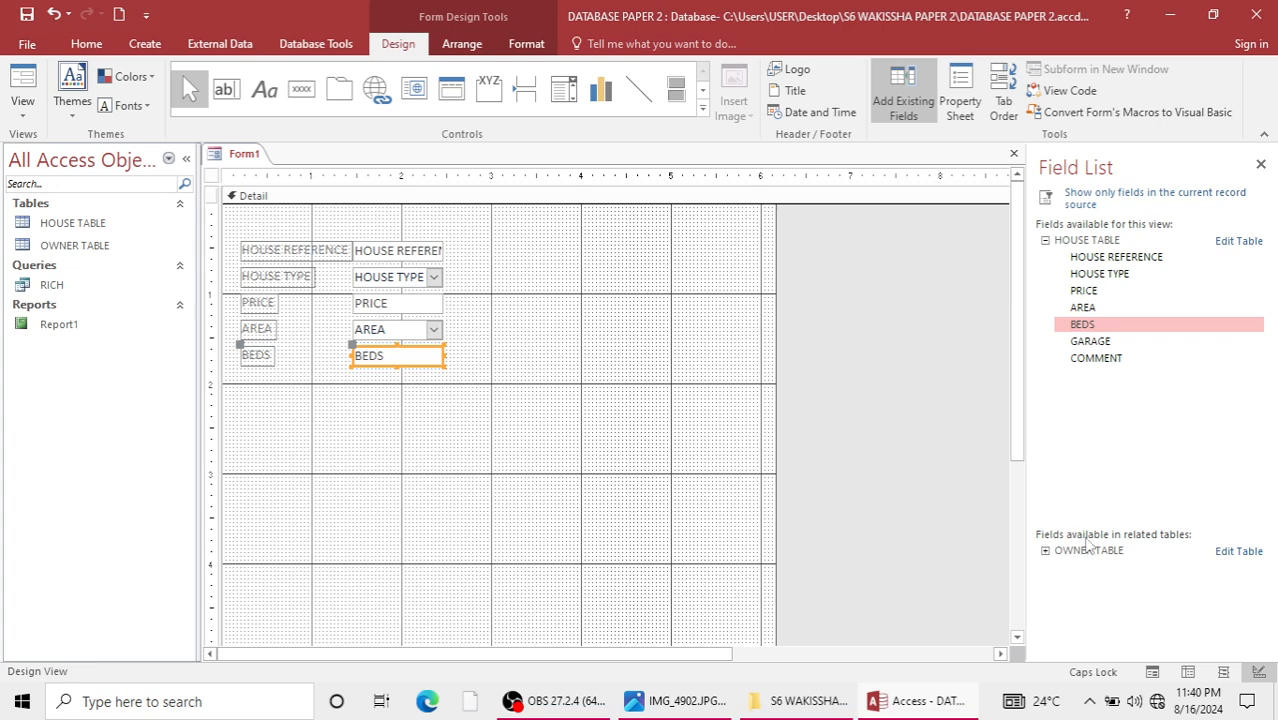
# Add the NAME and ADDRESS fields from OWNER TABLE to the new form.
pyautogui.click(1082, 553)
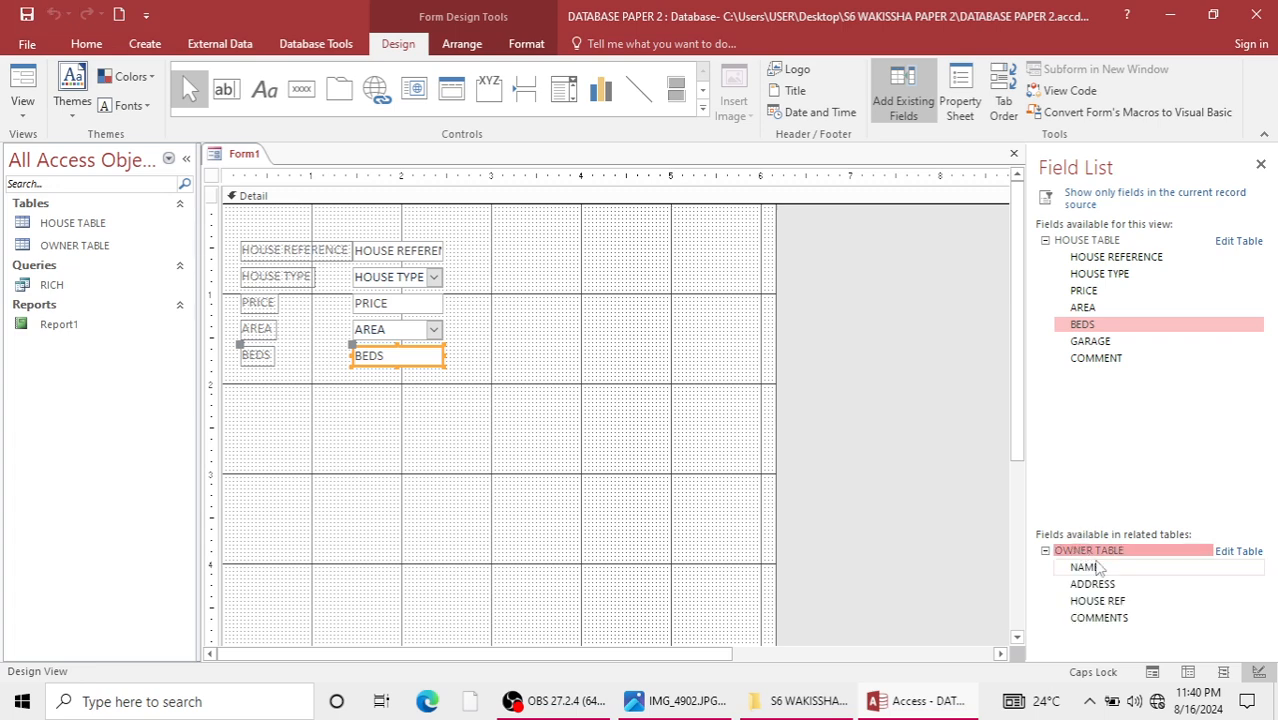
pyautogui.doubleClick(1088, 568)
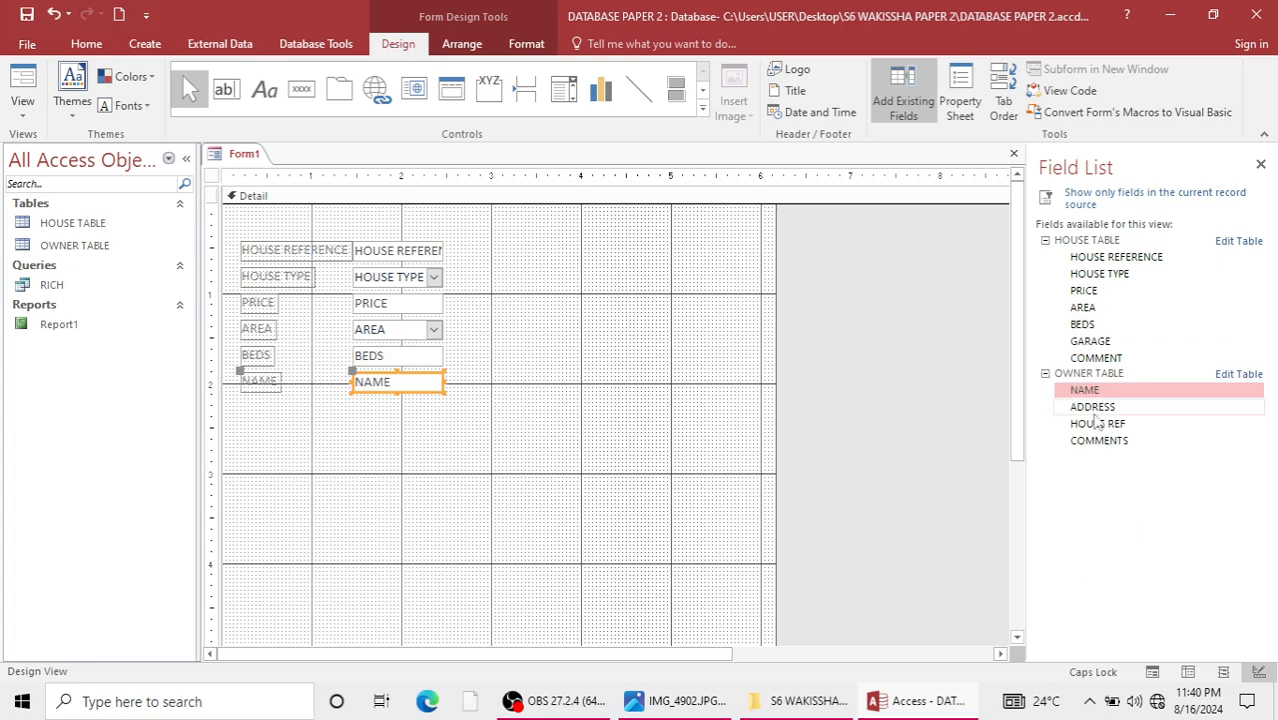
pyautogui.doubleClick(1092, 407)
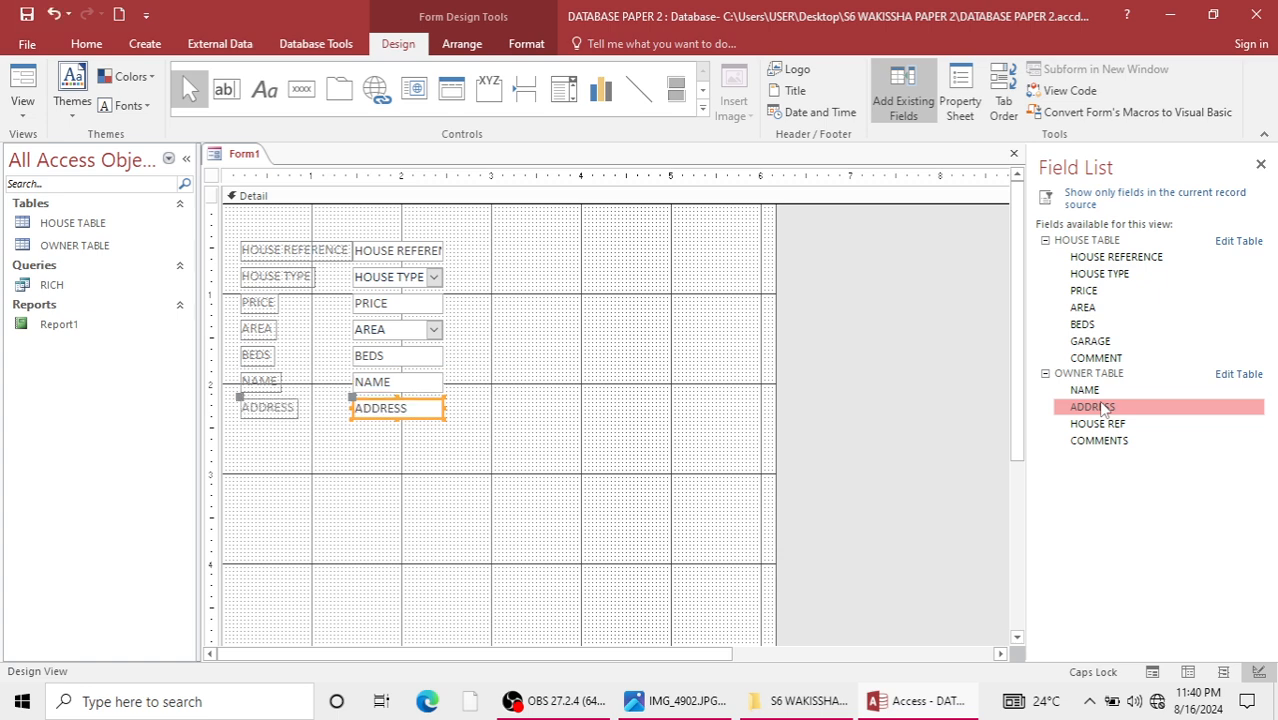
# Save the new form as Form1 and open it in Form View to check its records.
pyautogui.hotkey('ctrl', 's')
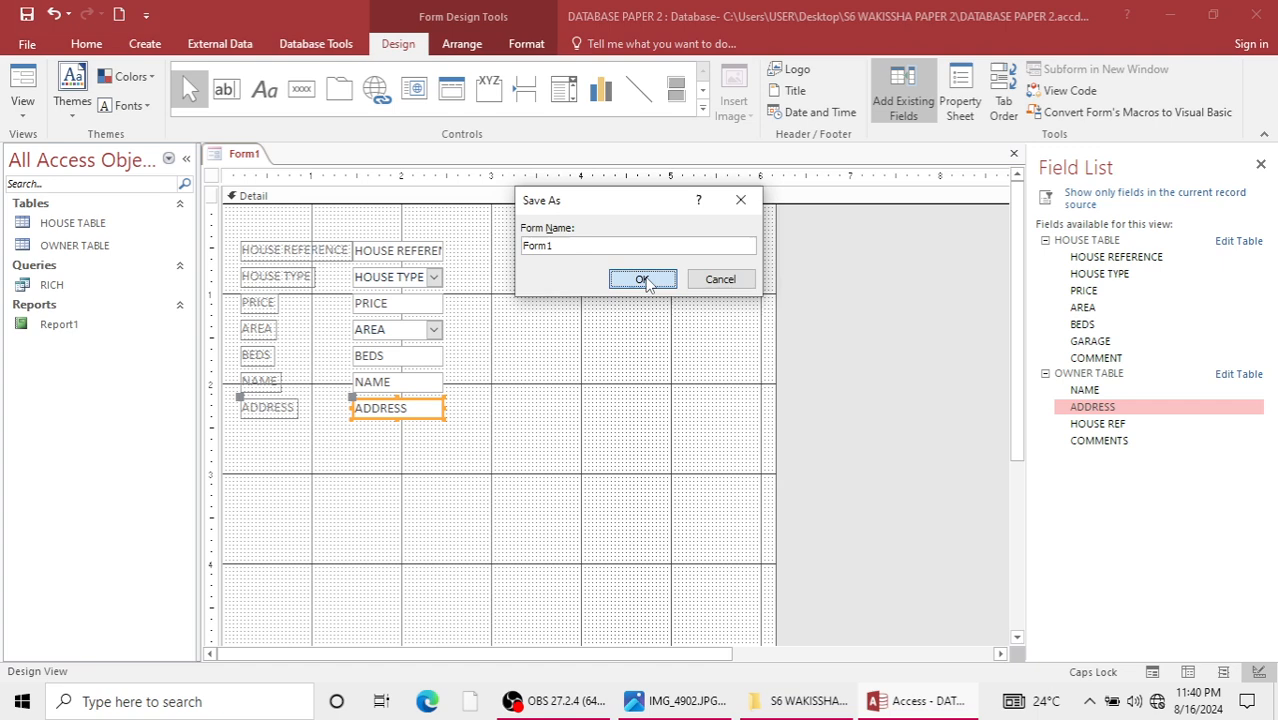
pyautogui.click(643, 280)
pyautogui.doubleClick(54, 325)
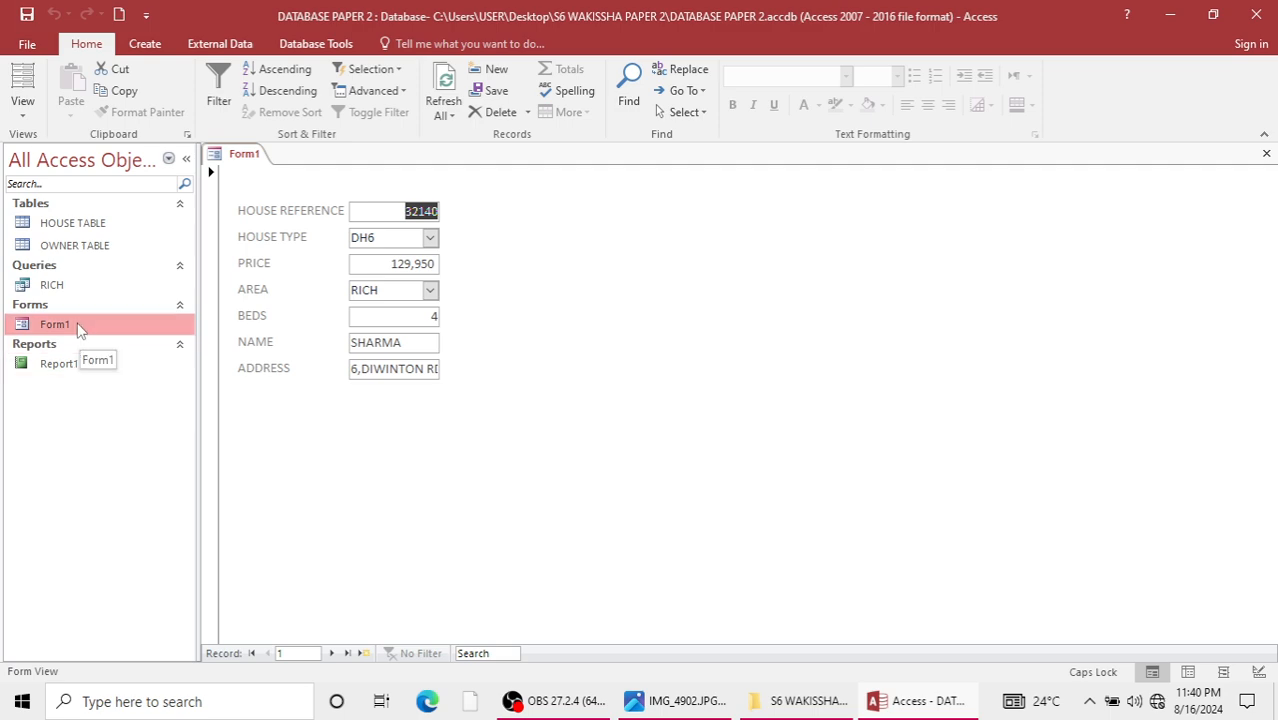
# Open Form1 in Design View and move all its fields and labels together further right and down, towards the middle of the Detail section.
pyautogui.rightClick(80, 330)
pyautogui.click(145, 381)
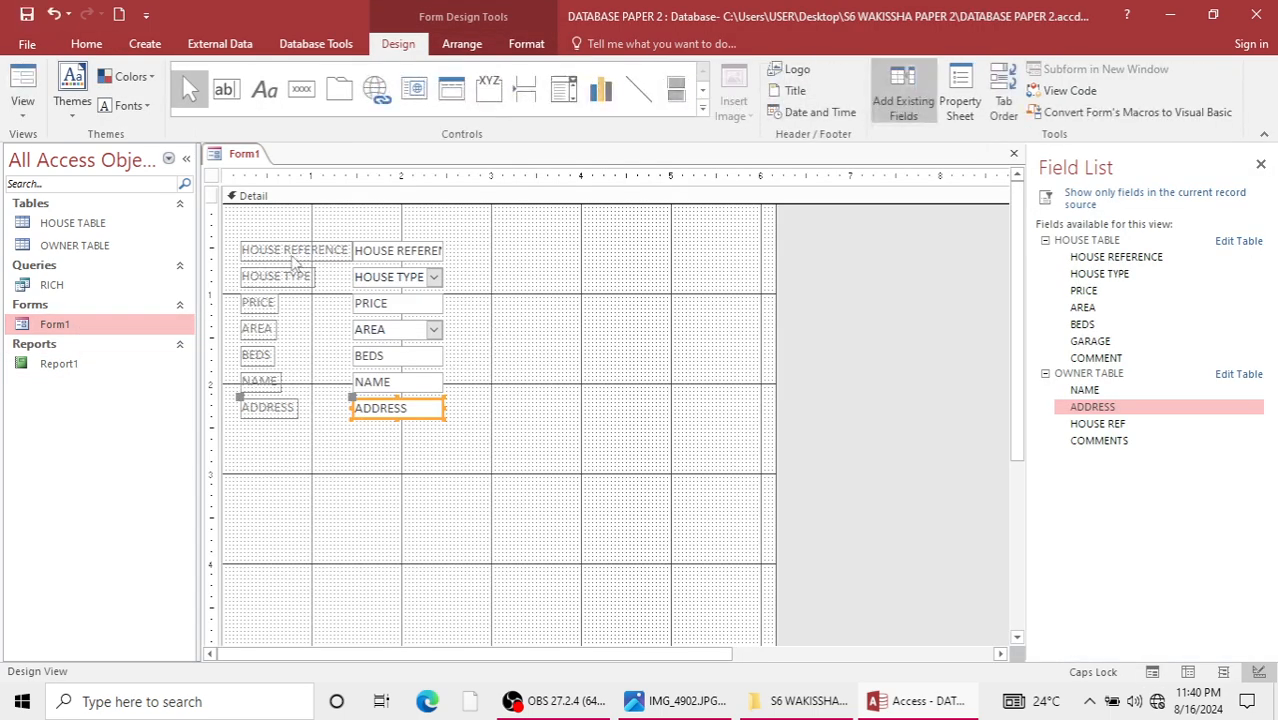
pyautogui.moveTo(238, 236); pyautogui.dragTo(466, 436)
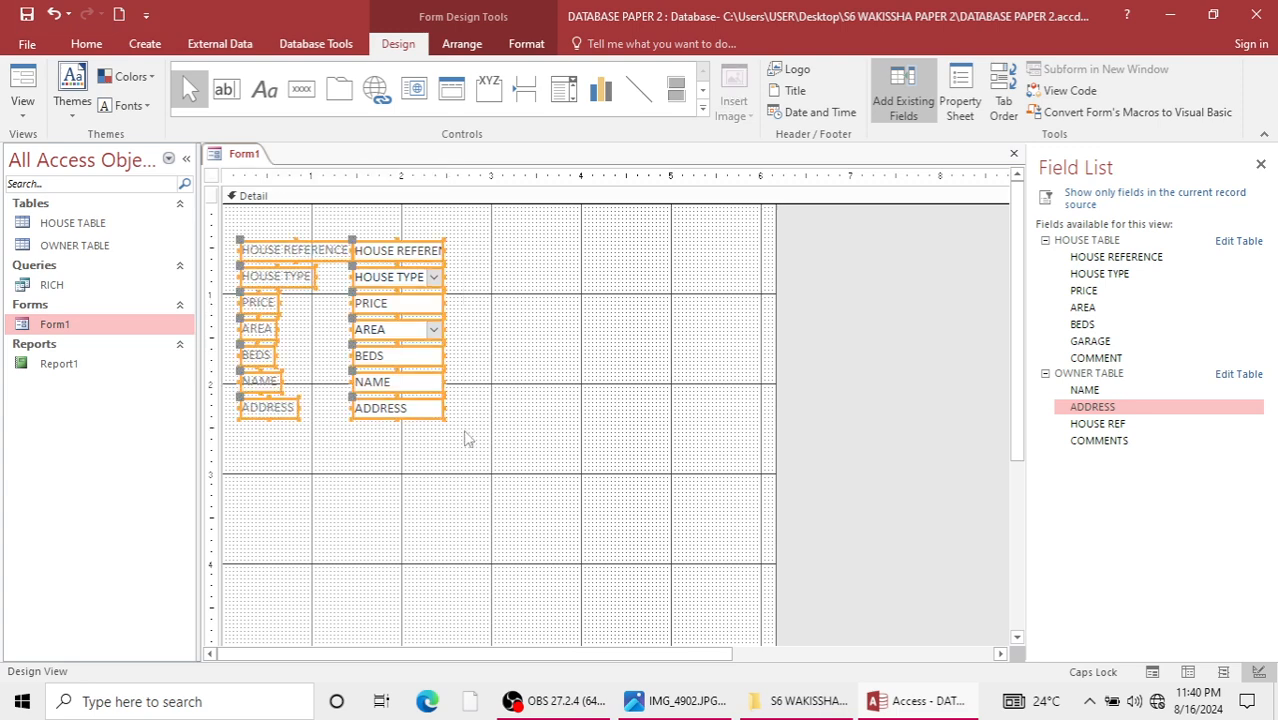
pyautogui.press('Right')
pyautogui.press('Right')
pyautogui.press('Right')
pyautogui.press('Right')
pyautogui.press('Right')
pyautogui.press('Right')
pyautogui.press('Right')
pyautogui.press('Right')
pyautogui.press('Right')
pyautogui.press('Right')
pyautogui.press('Right')
pyautogui.press('Right')
pyautogui.press('Right')
pyautogui.press('Right')
pyautogui.press('Right')
pyautogui.press('Right')
pyautogui.press('Right')
pyautogui.press('Right')
pyautogui.press('Right')
pyautogui.press('Right')
pyautogui.press('Down')
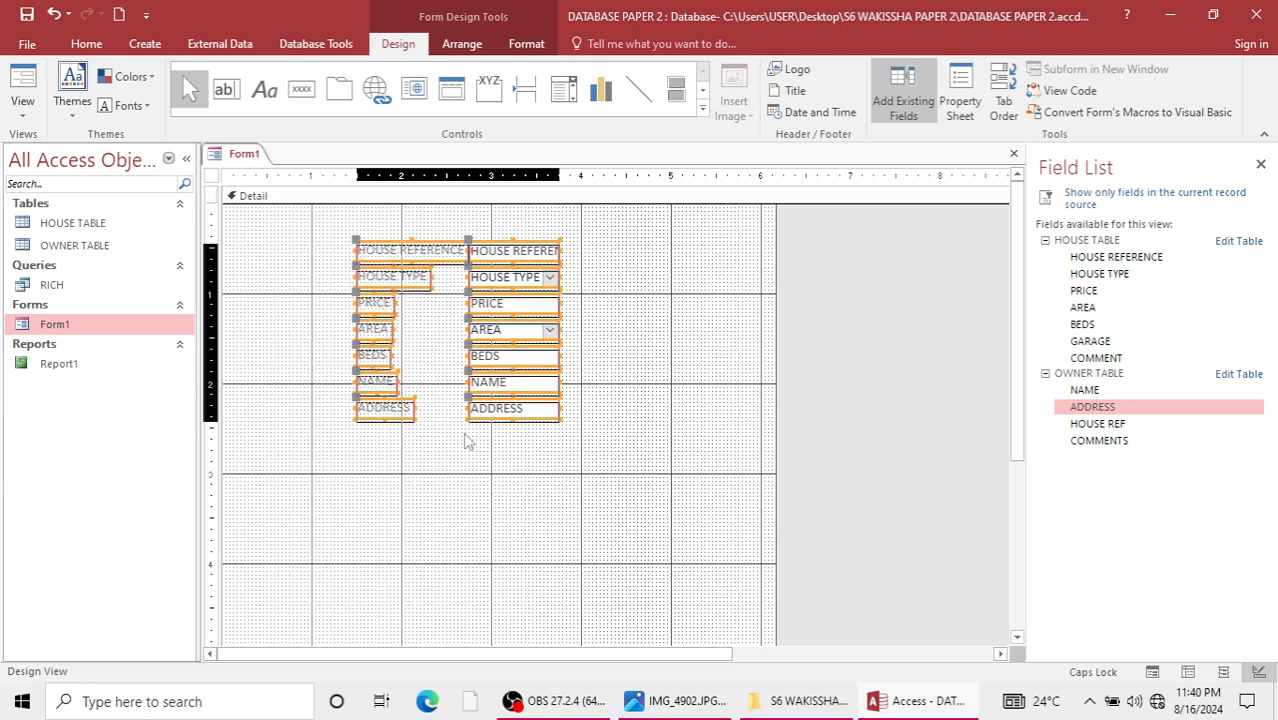
pyautogui.press('Down')
pyautogui.press('Down')
pyautogui.press('Down')
pyautogui.press('Down')
pyautogui.press('Down')
pyautogui.press('Down')
pyautogui.press('Down')
pyautogui.press('Down')
pyautogui.press('Down')
pyautogui.press('Down')
pyautogui.press('Down')
pyautogui.press('Down')
pyautogui.press('Down')
pyautogui.press('Down')
pyautogui.press('Down')
pyautogui.press('Down')
pyautogui.press('Down')
pyautogui.press('Down')
pyautogui.press('Down')
pyautogui.press('Down')
pyautogui.press('Right')
pyautogui.press('Right')
pyautogui.press('Right')
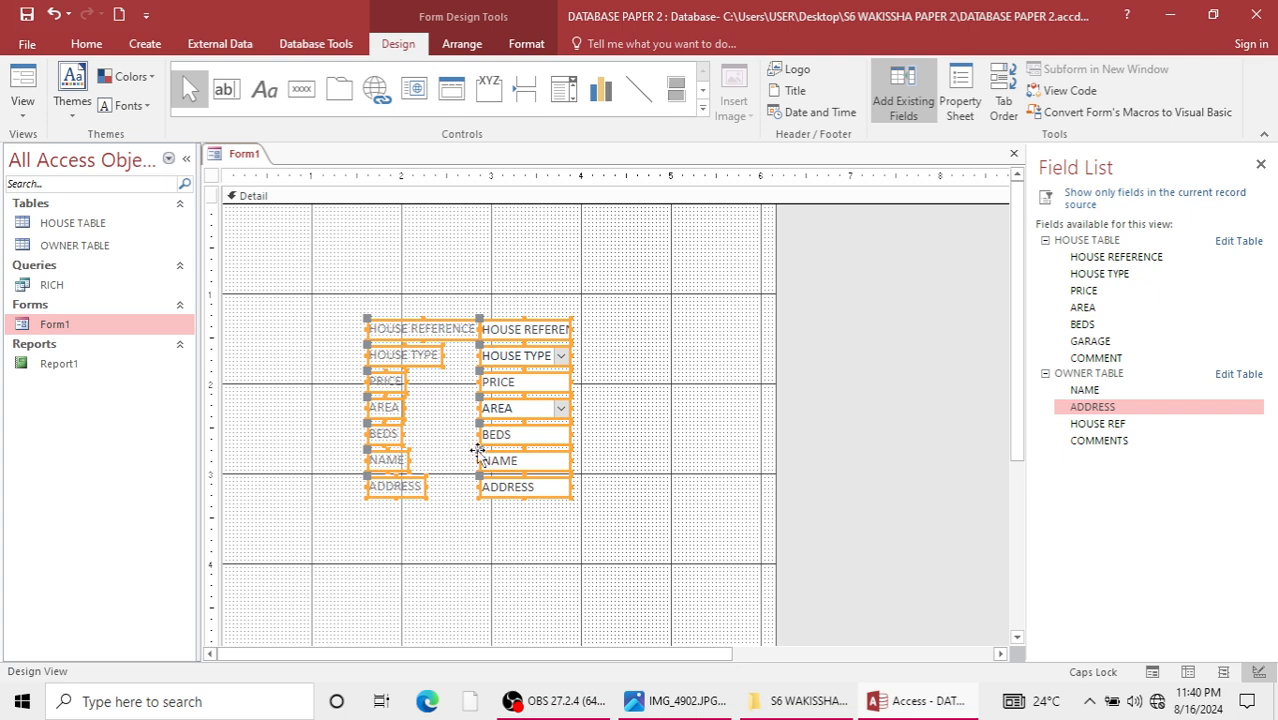
# Add a command button below the fields that goes to the next record, showing the text Next Record.
pyautogui.click(305, 92)
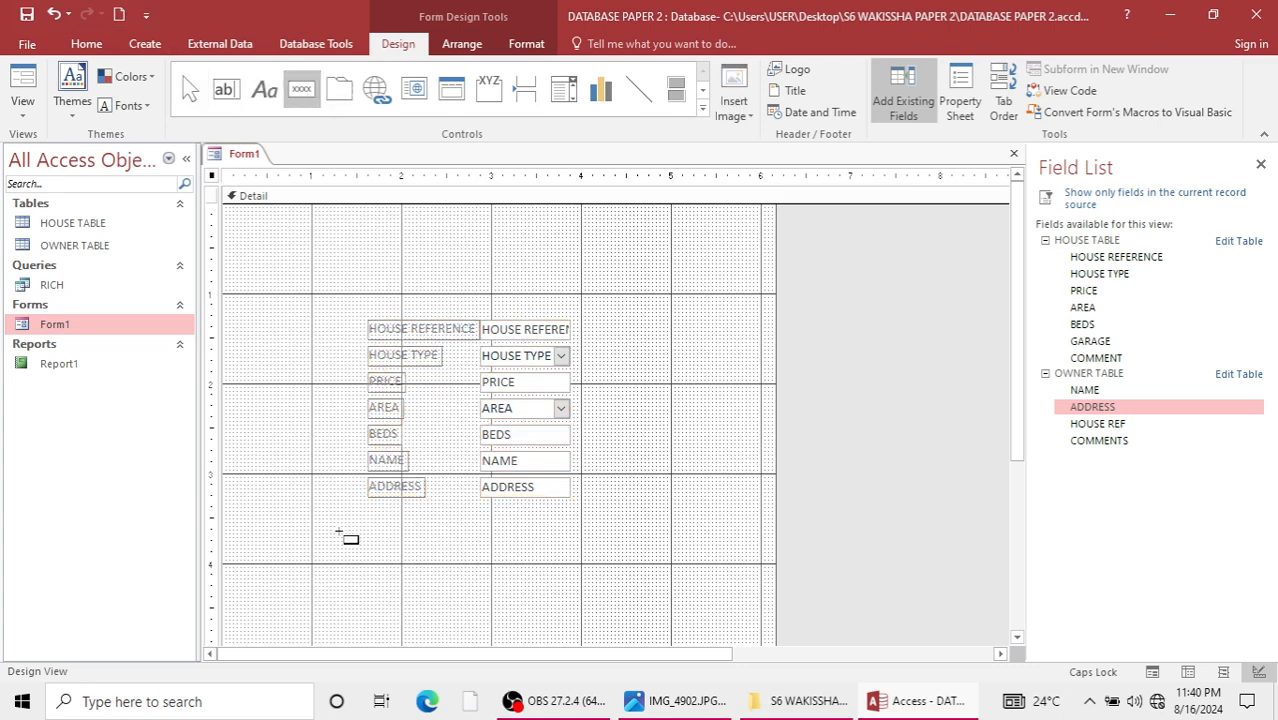
pyautogui.moveTo(338, 535); pyautogui.dragTo(447, 556)
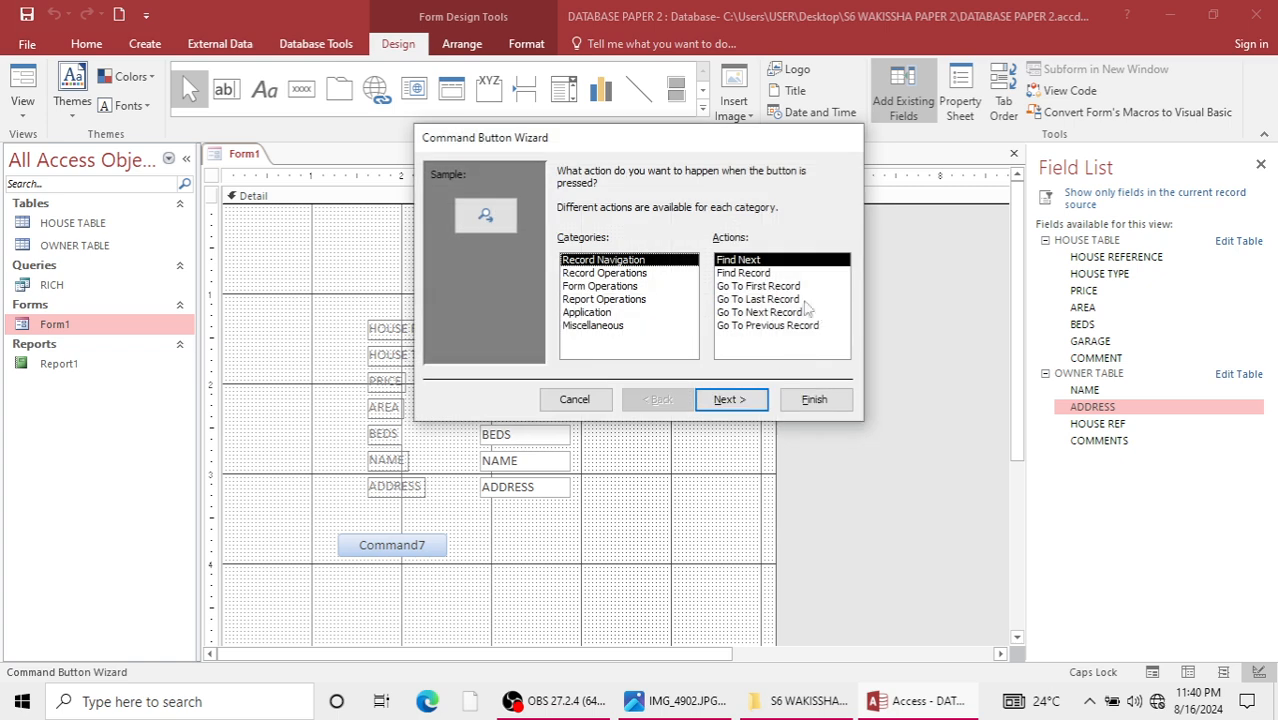
pyautogui.click(742, 400)
pyautogui.click(578, 247)
pyautogui.click(729, 399)
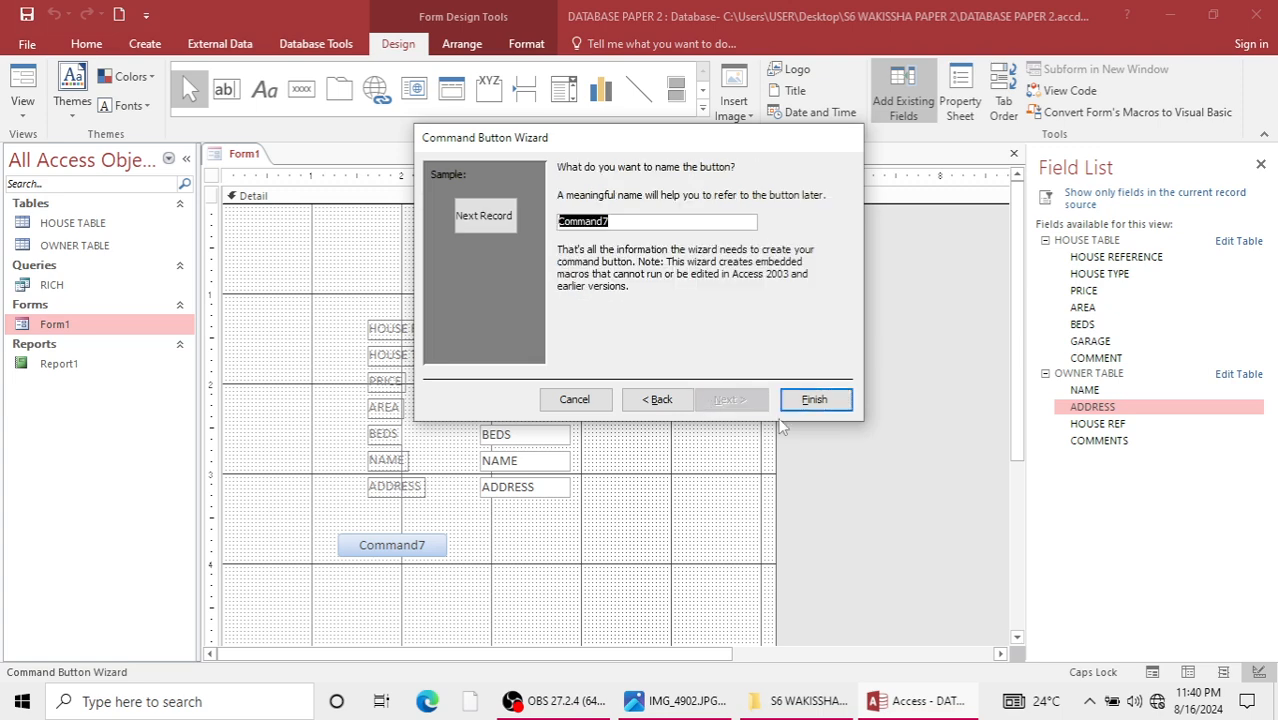
pyautogui.click(814, 399)
# Add a second command button beside Next Record that goes to the previous record, showing the text Previous Record.
pyautogui.click(301, 90)
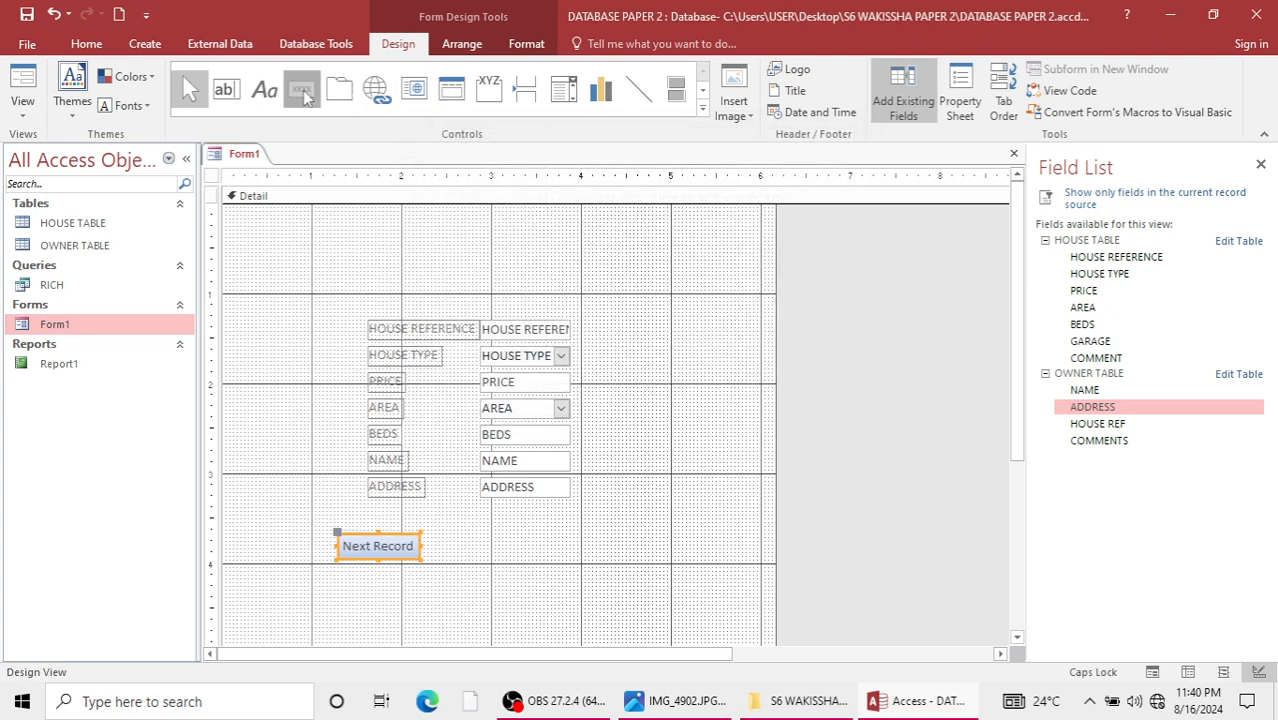
pyautogui.moveTo(525, 538); pyautogui.dragTo(619, 565)
pyautogui.click(760, 325)
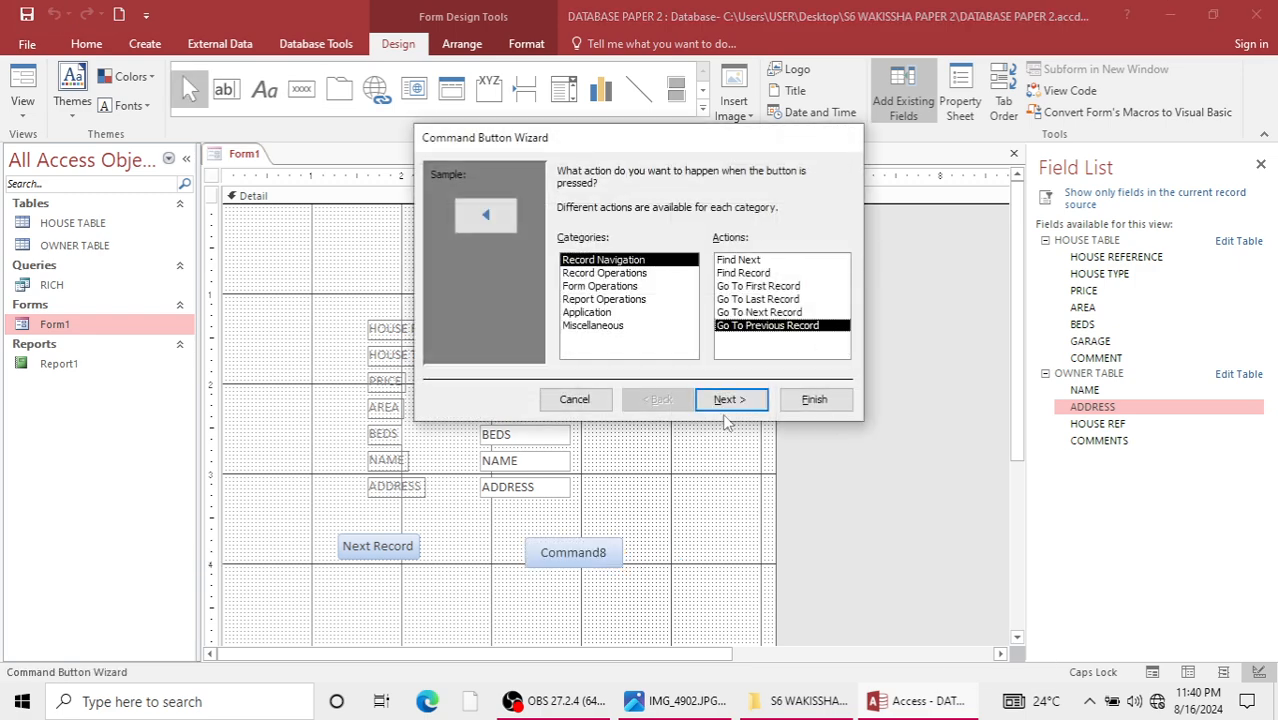
pyautogui.click(729, 399)
pyautogui.click(565, 246)
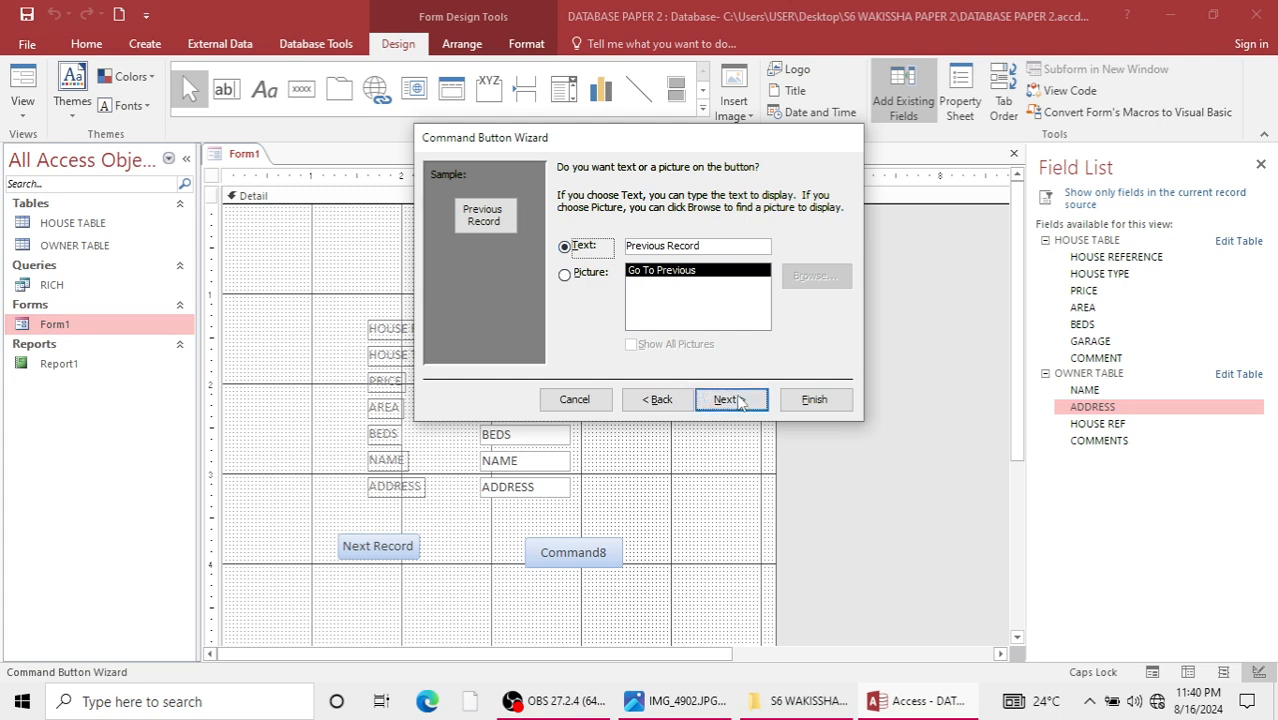
pyautogui.click(729, 399)
pyautogui.click(814, 402)
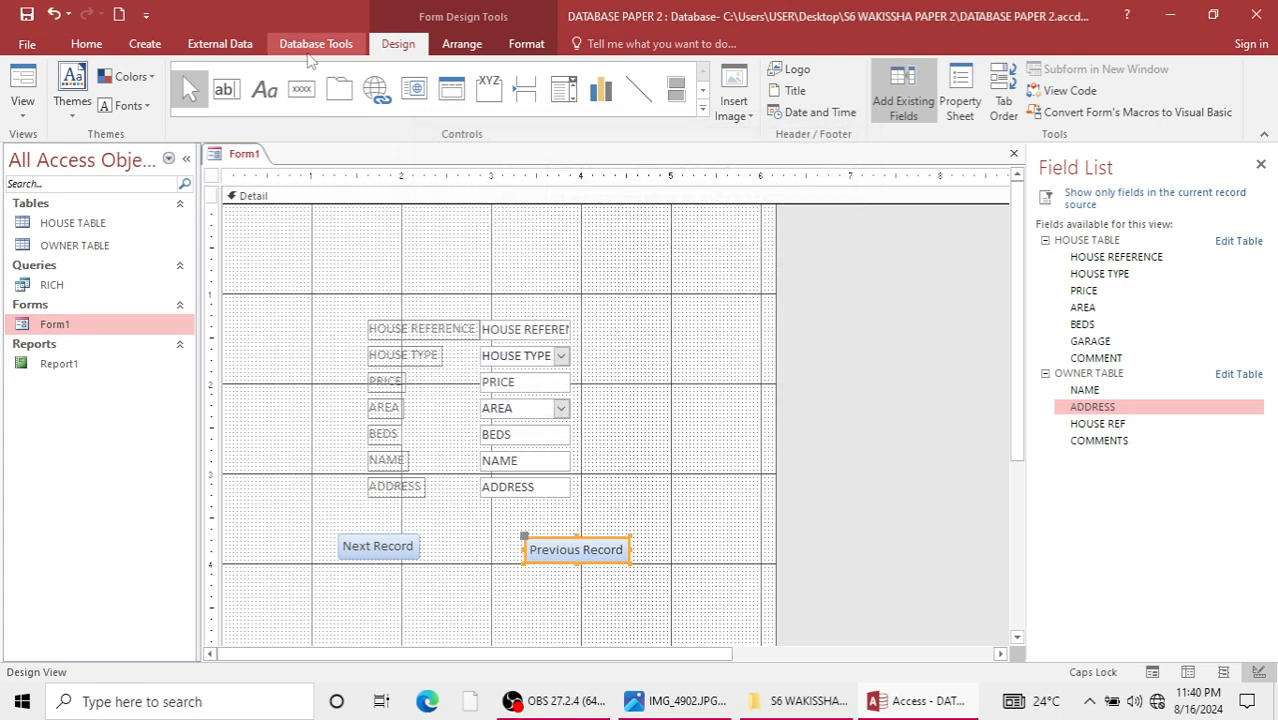
# Add a label above the fields with the title A RELATIONAL FORM.
pyautogui.click(265, 90)
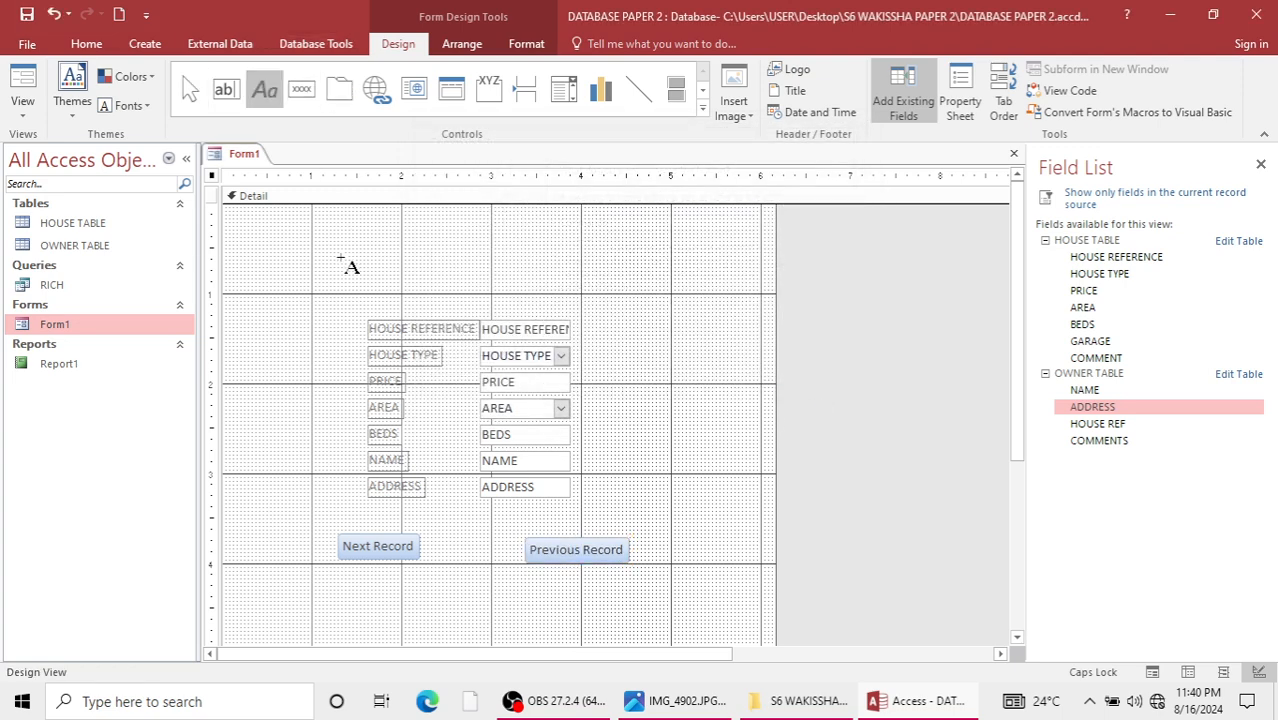
pyautogui.moveTo(343, 261); pyautogui.dragTo(600, 299)
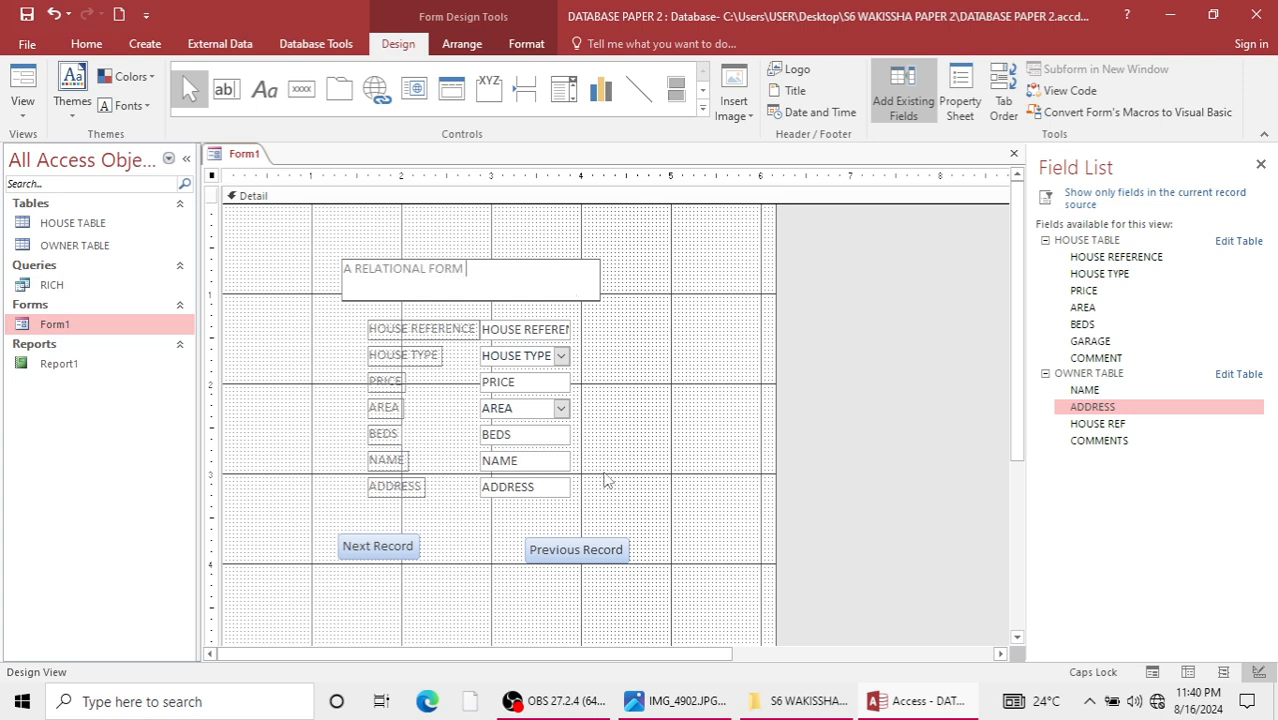
pyautogui.click(698, 365)
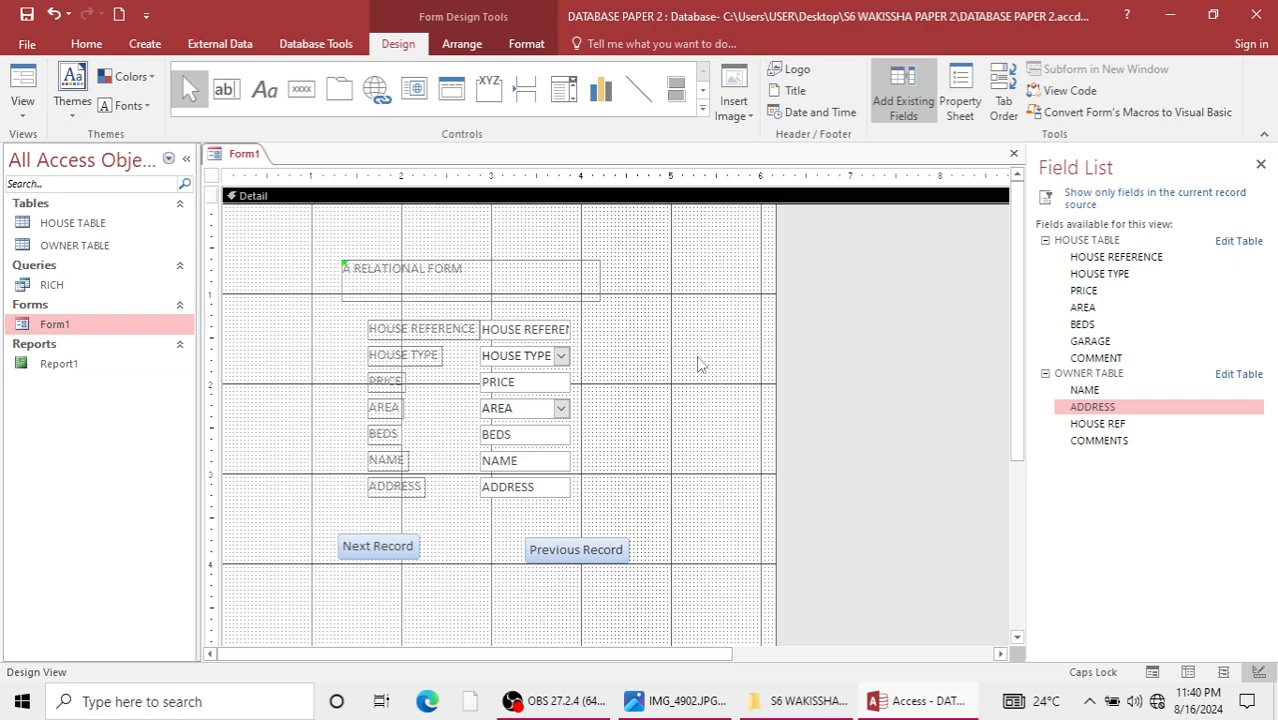
# Open Form1 in Form View, test the Next Record and Previous Record buttons through the records, and close the form.
pyautogui.doubleClick(92, 325)
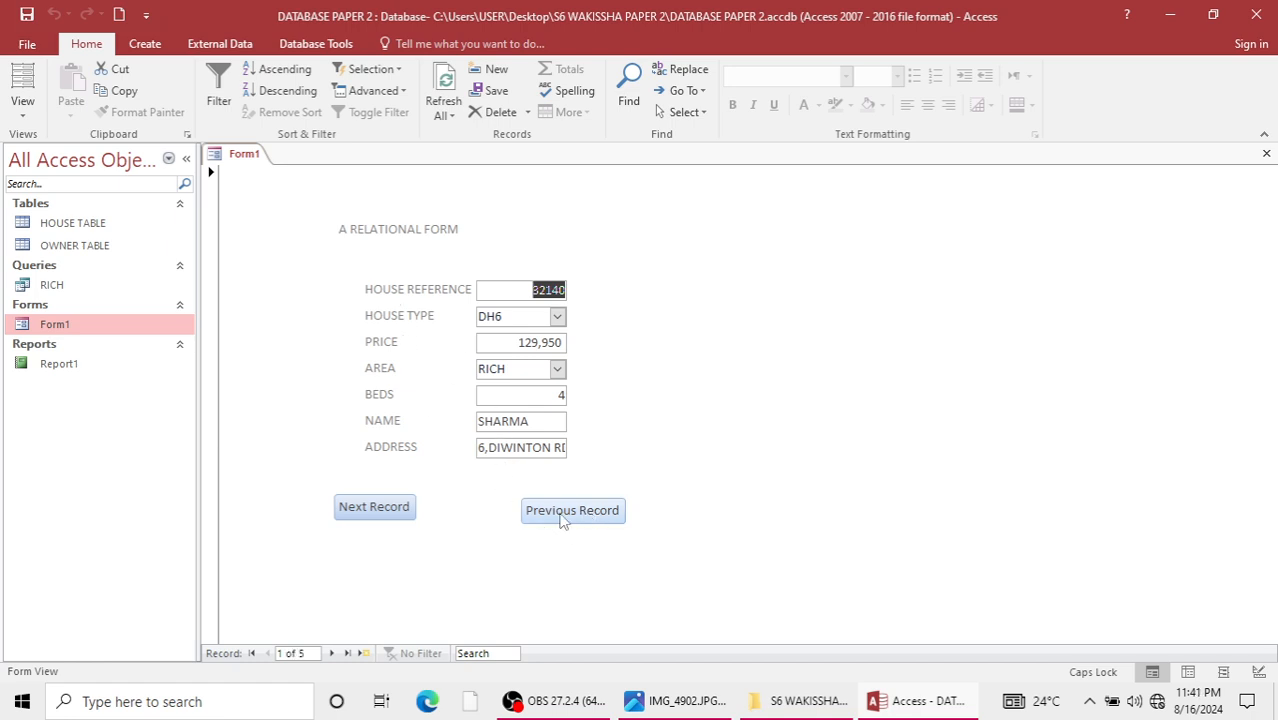
pyautogui.click(389, 512)
pyautogui.click(391, 513)
pyautogui.click(391, 514)
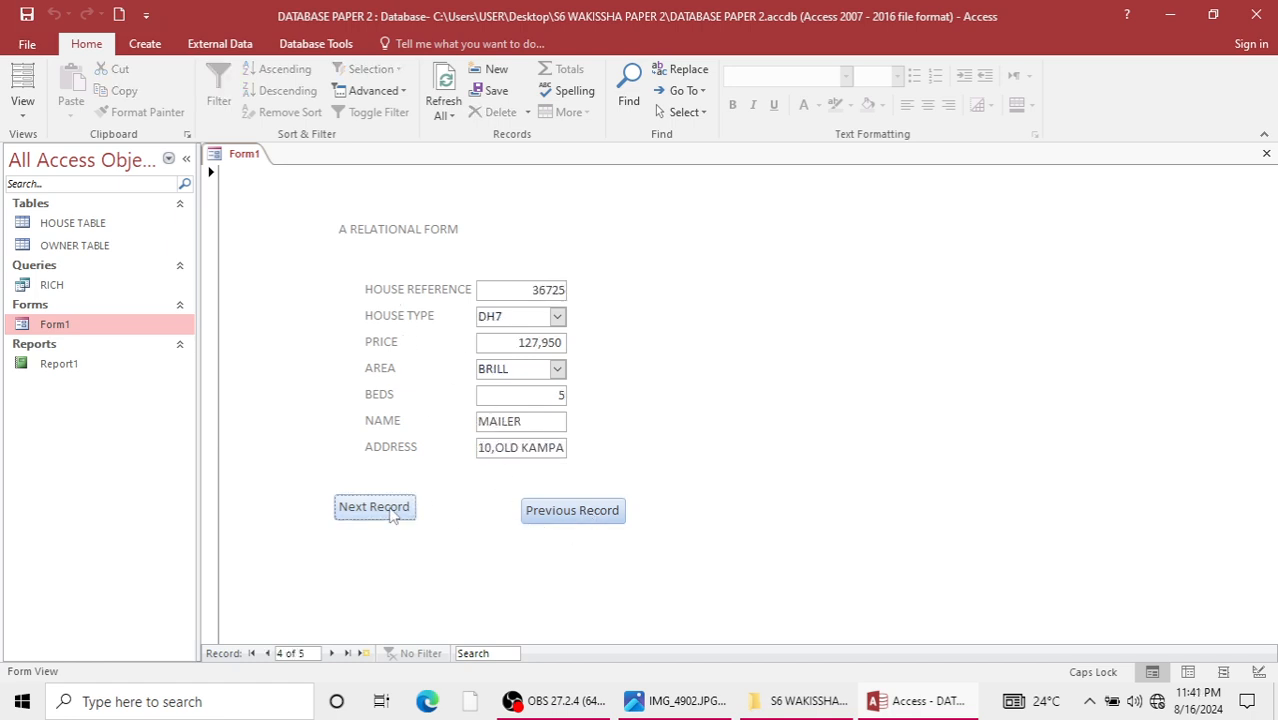
pyautogui.click(391, 514)
pyautogui.click(391, 514)
pyautogui.click(551, 512)
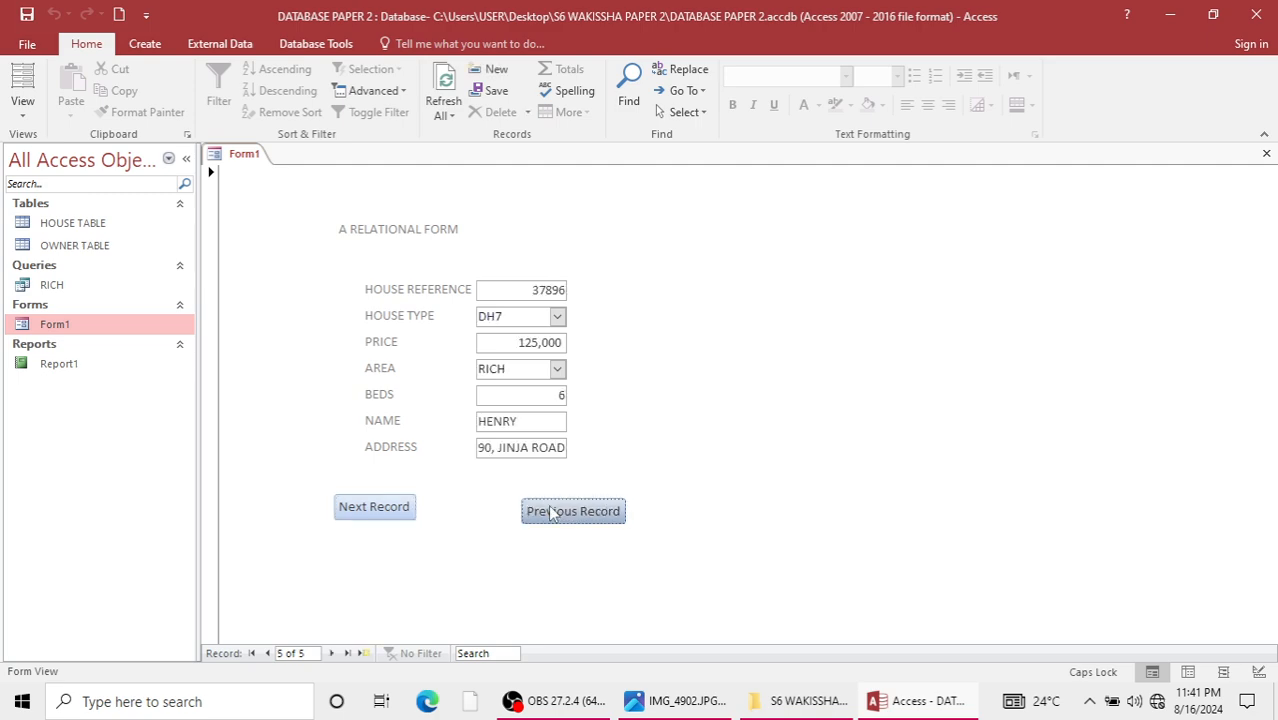
pyautogui.click(551, 512)
pyautogui.click(551, 512)
pyautogui.click(551, 512)
pyautogui.click(551, 512)
pyautogui.click(551, 512)
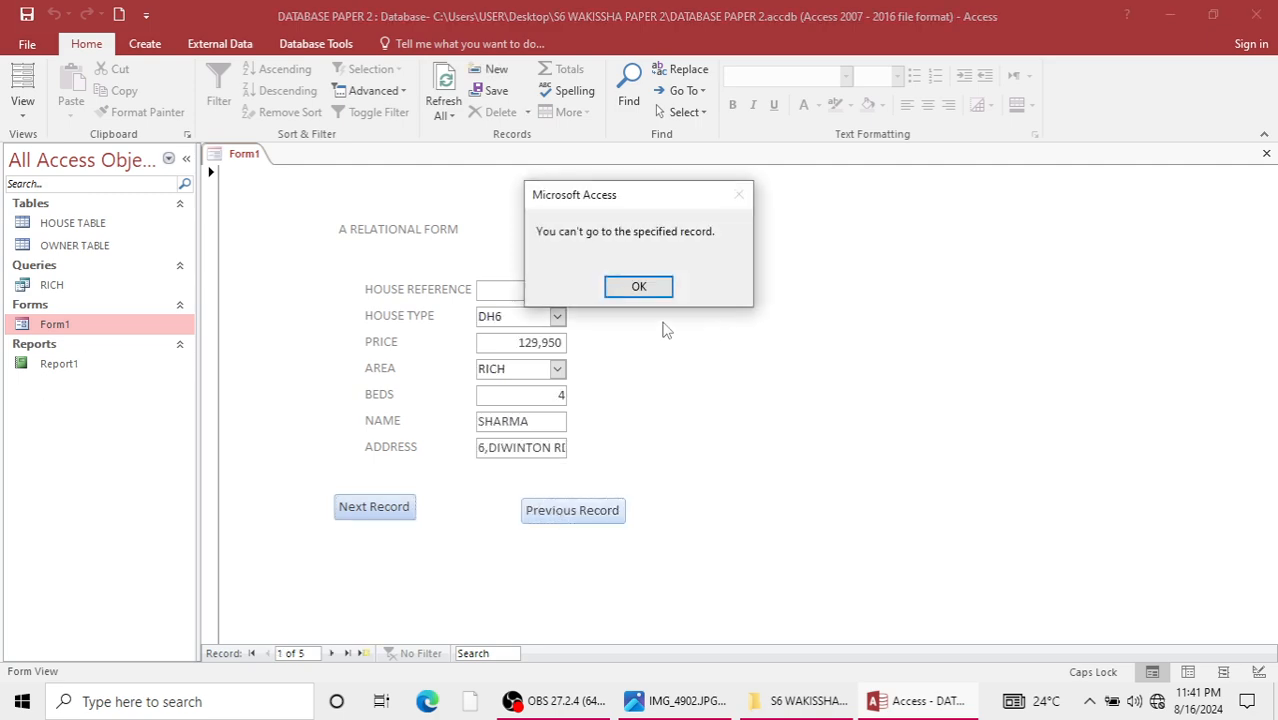
pyautogui.click(638, 287)
pyautogui.click(1266, 153)
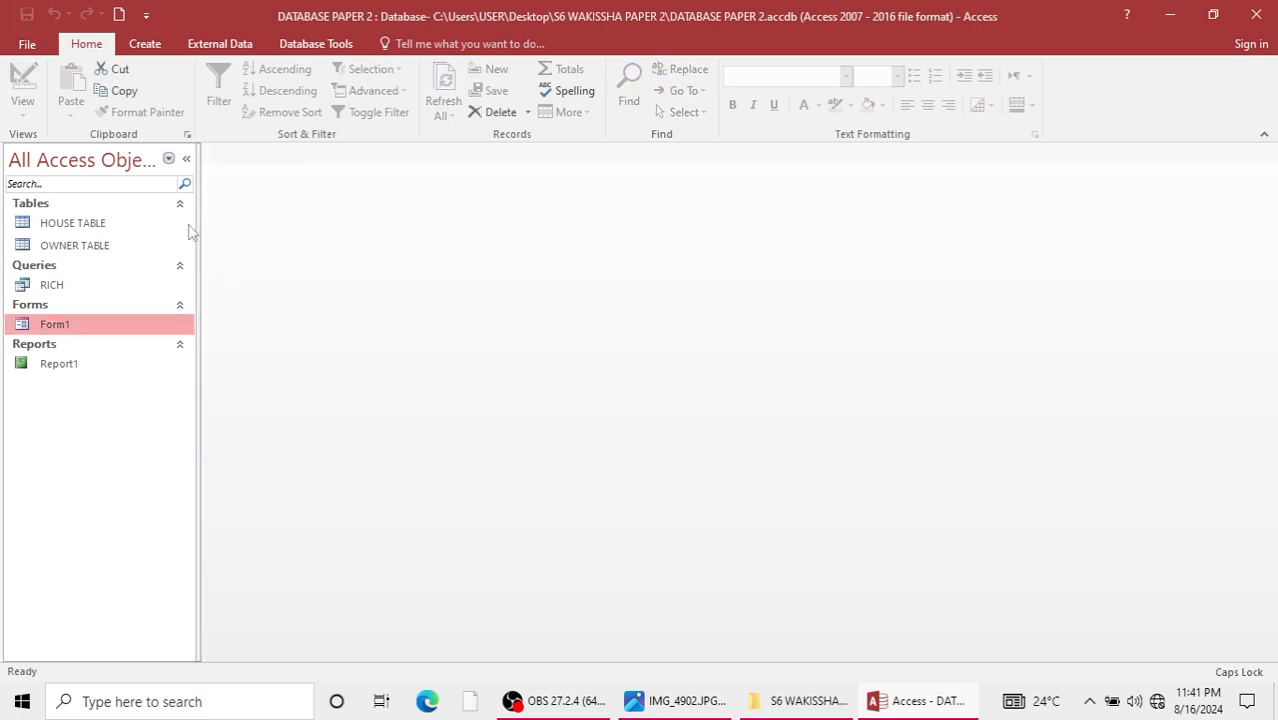
# Reopen Form1 in Design View and set the Detail section's background to light blue.
pyautogui.rightClick(115, 326)
pyautogui.click(180, 378)
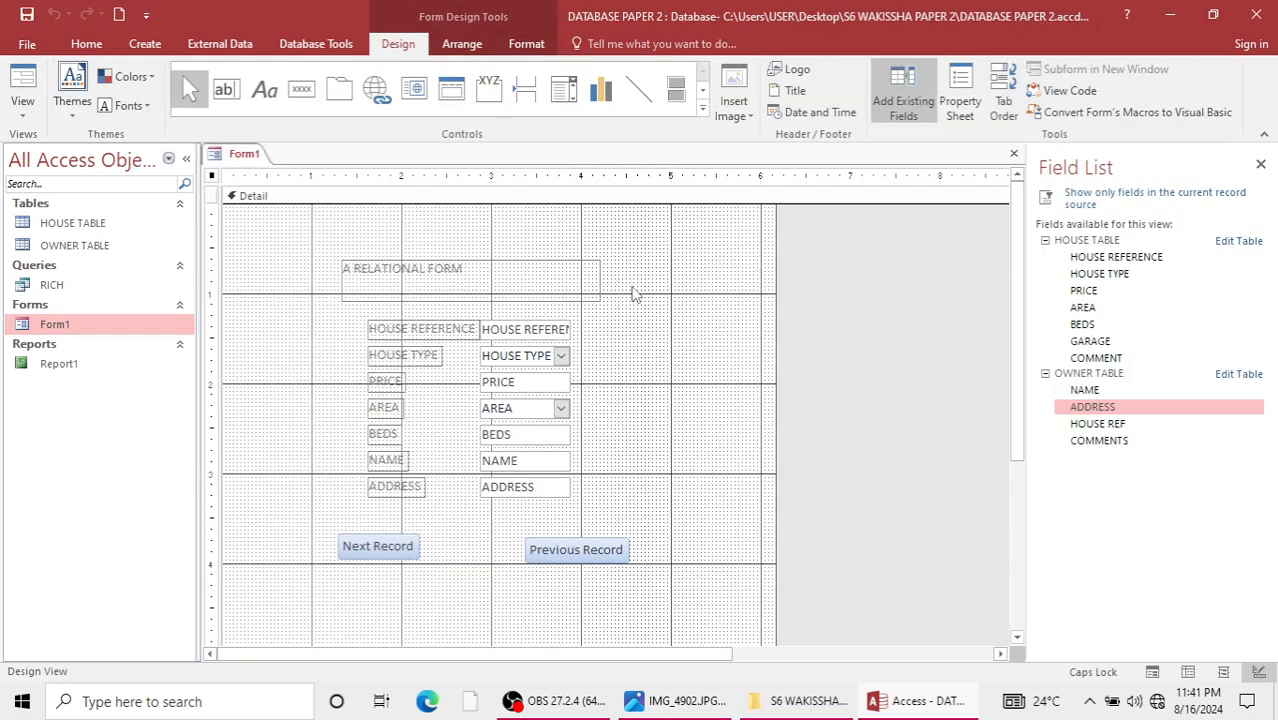
pyautogui.rightClick(658, 335)
pyautogui.moveTo(829, 407)
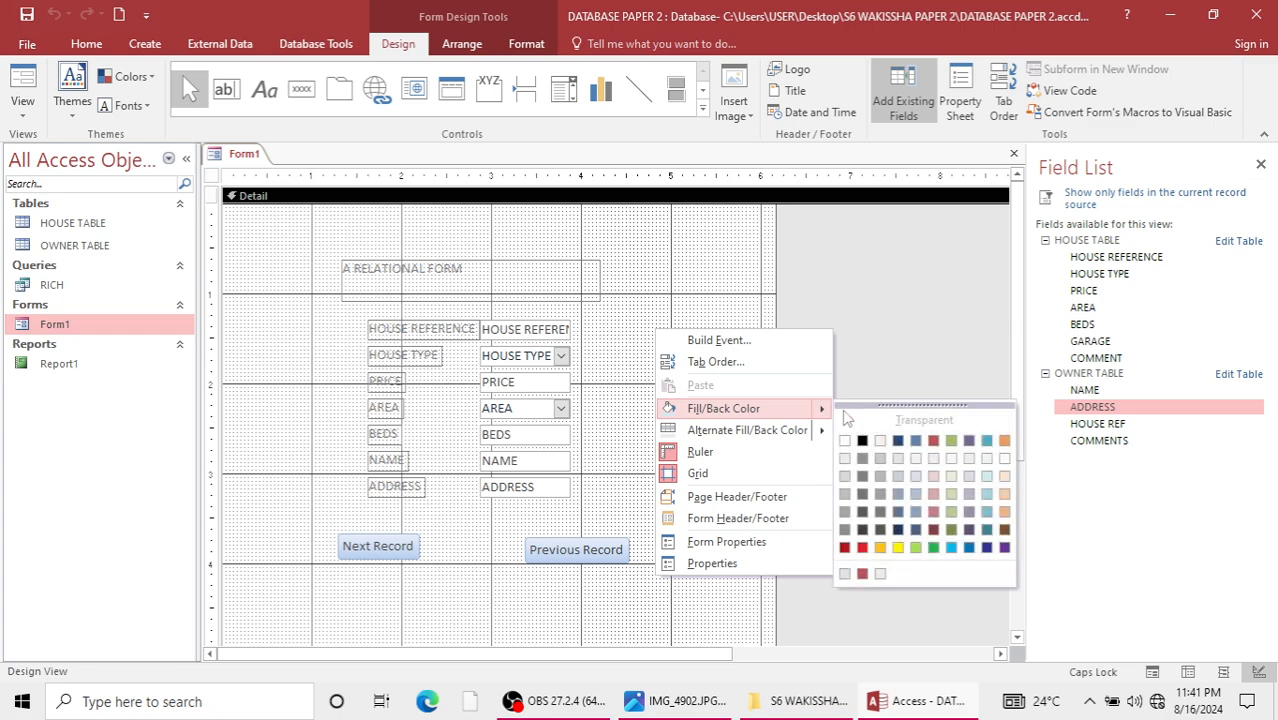
pyautogui.click(860, 459)
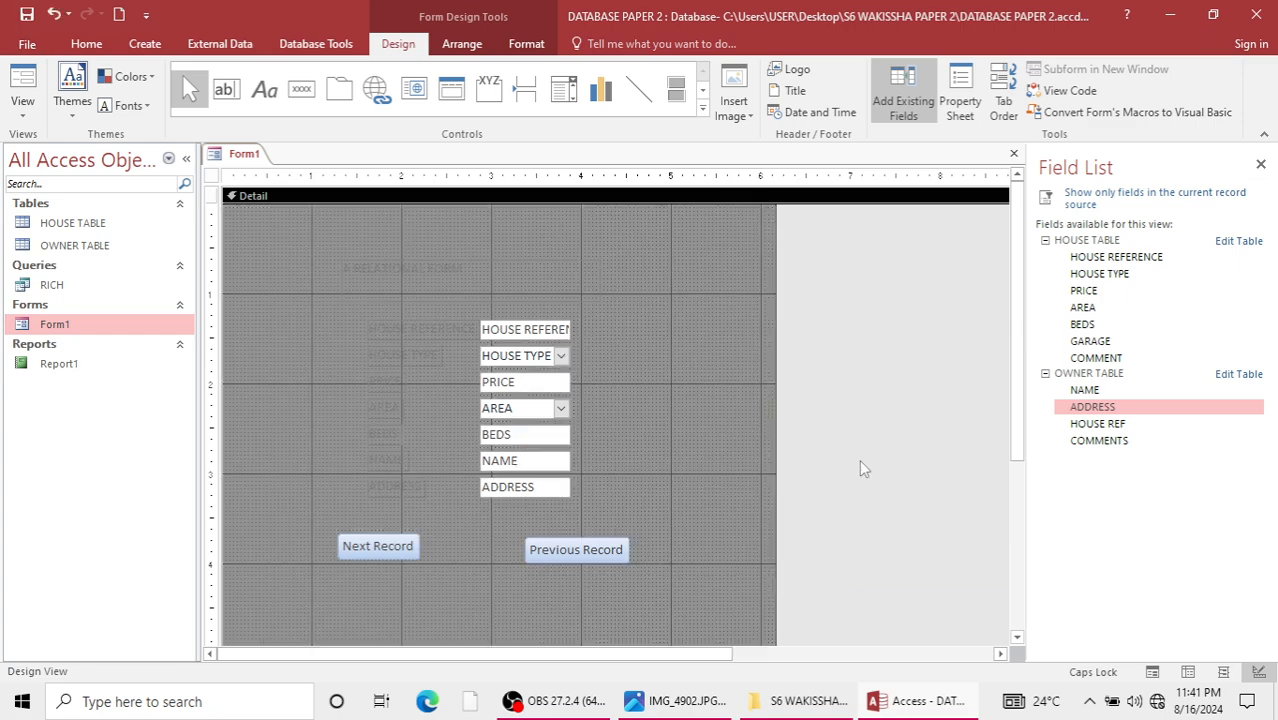
pyautogui.rightClick(728, 424)
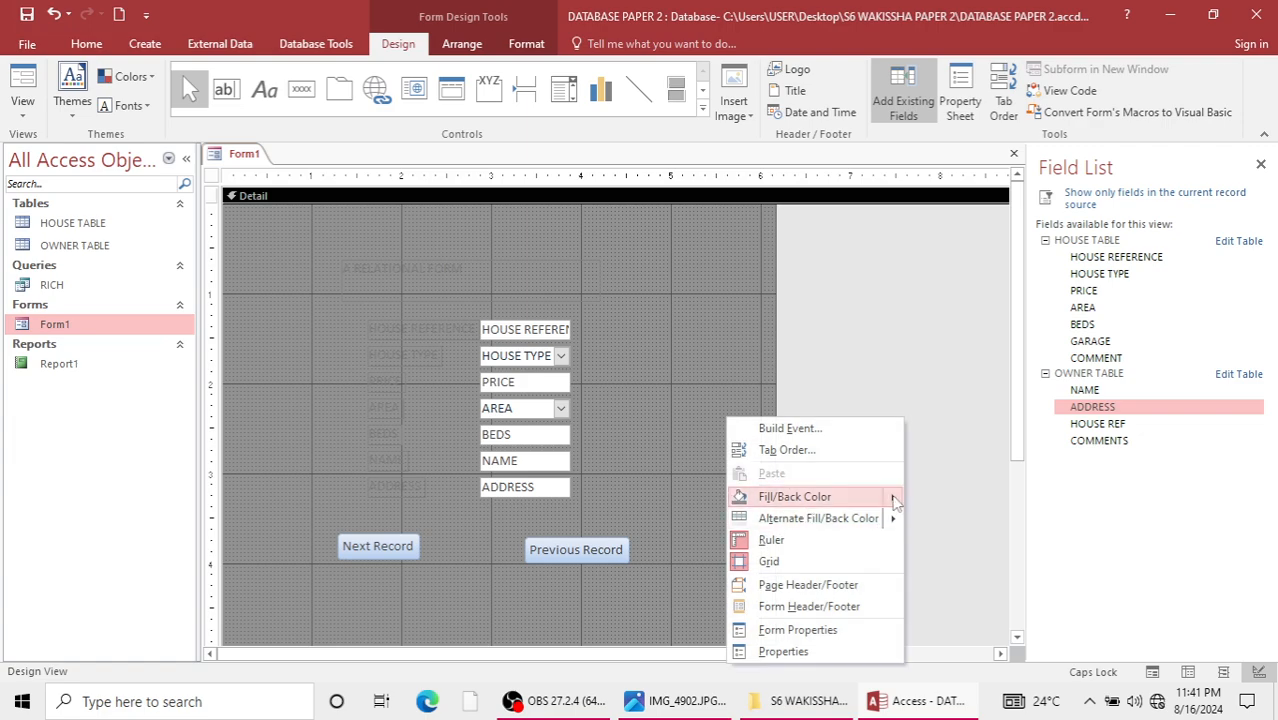
pyautogui.moveTo(890, 496)
pyautogui.click(981, 547)
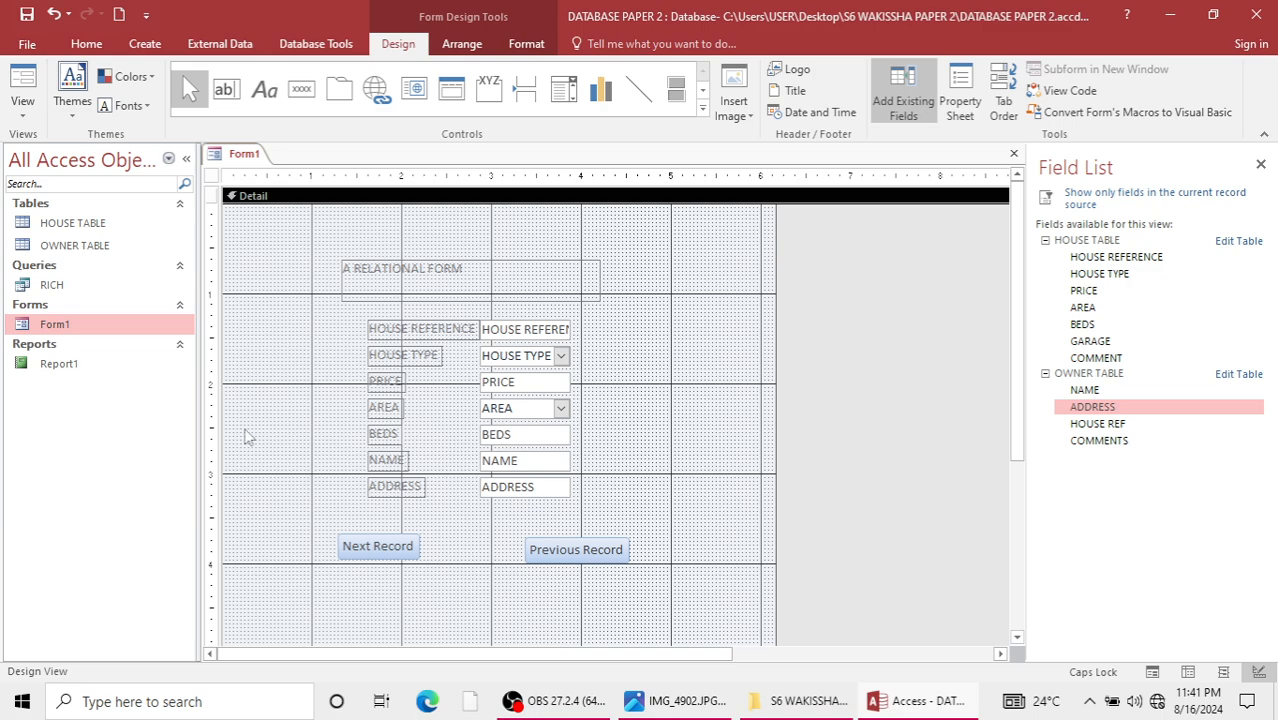
# Add a form header and footer, heighten the header, and insert the date and time with the long date and seconds formats.
pyautogui.rightClick(779, 336)
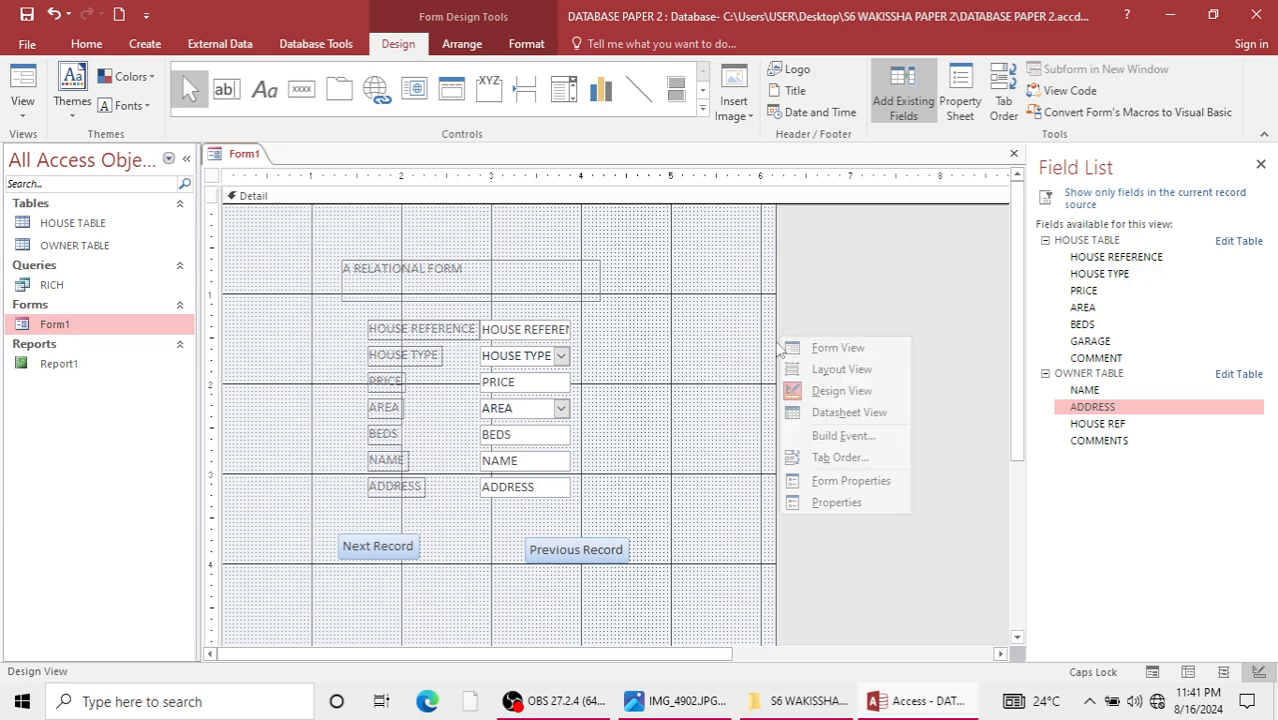
pyautogui.rightClick(689, 356)
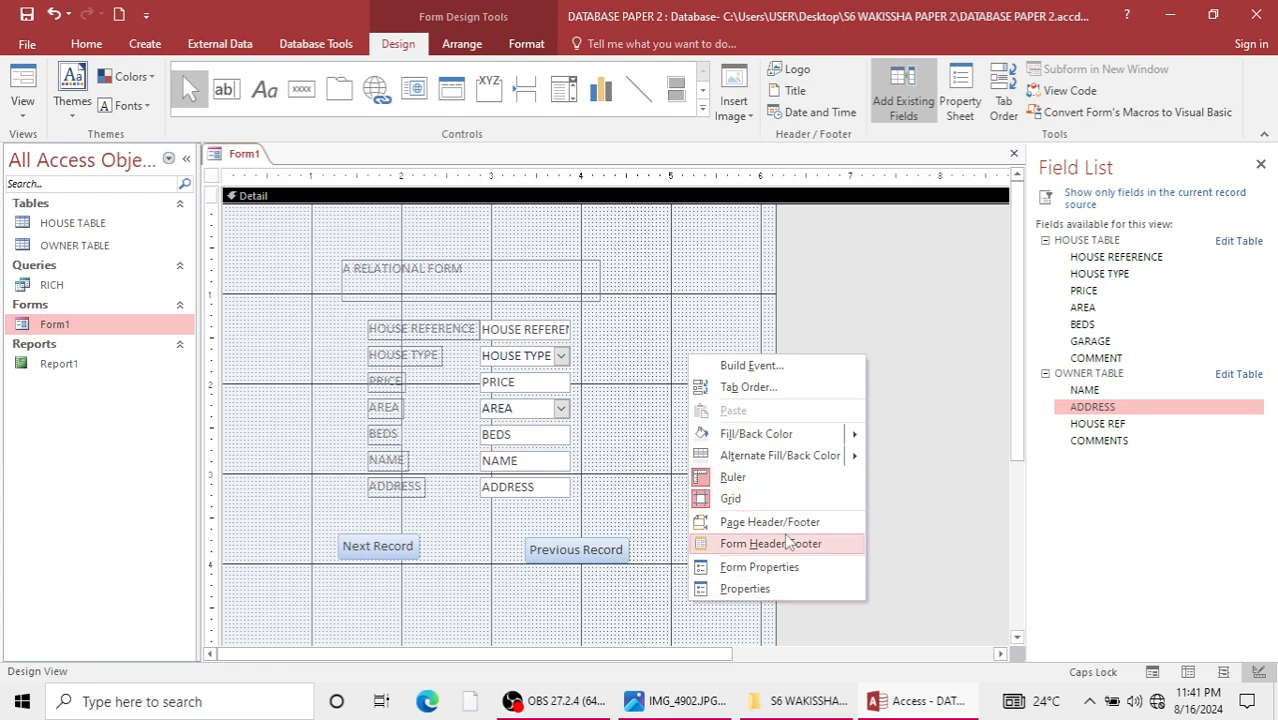
pyautogui.click(768, 543)
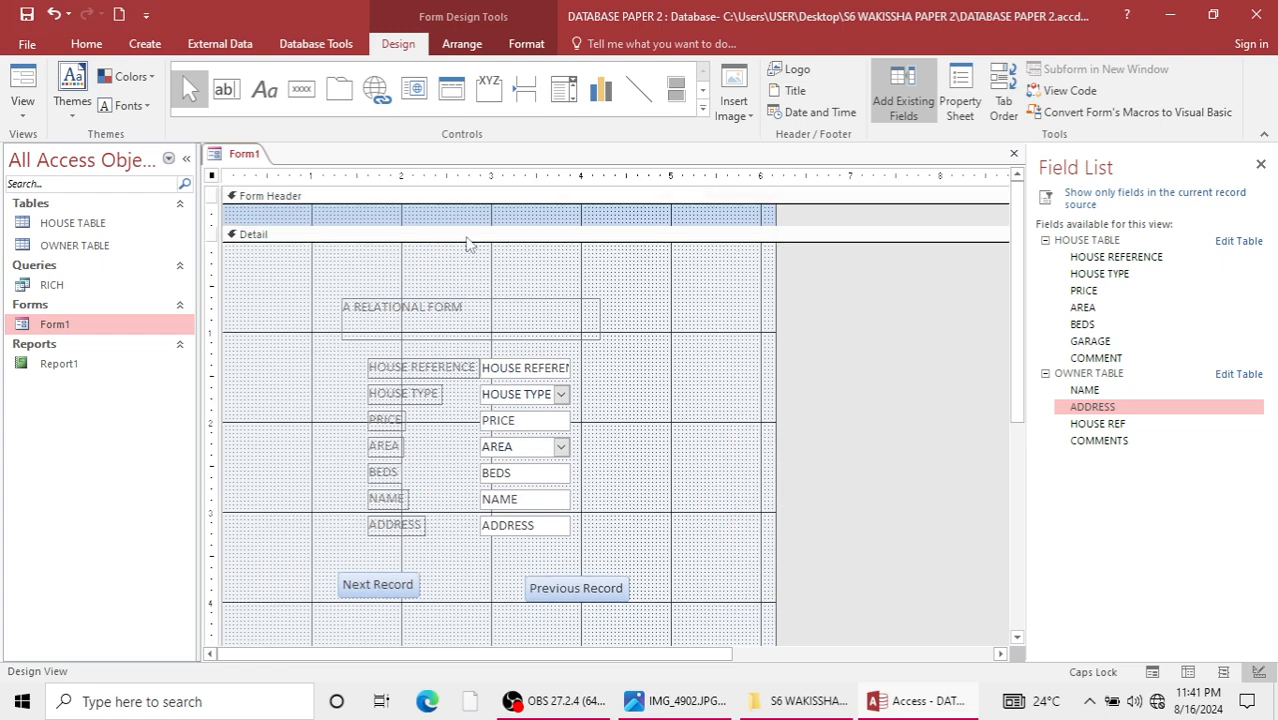
pyautogui.moveTo(501, 225); pyautogui.dragTo(495, 249)
pyautogui.click(818, 113)
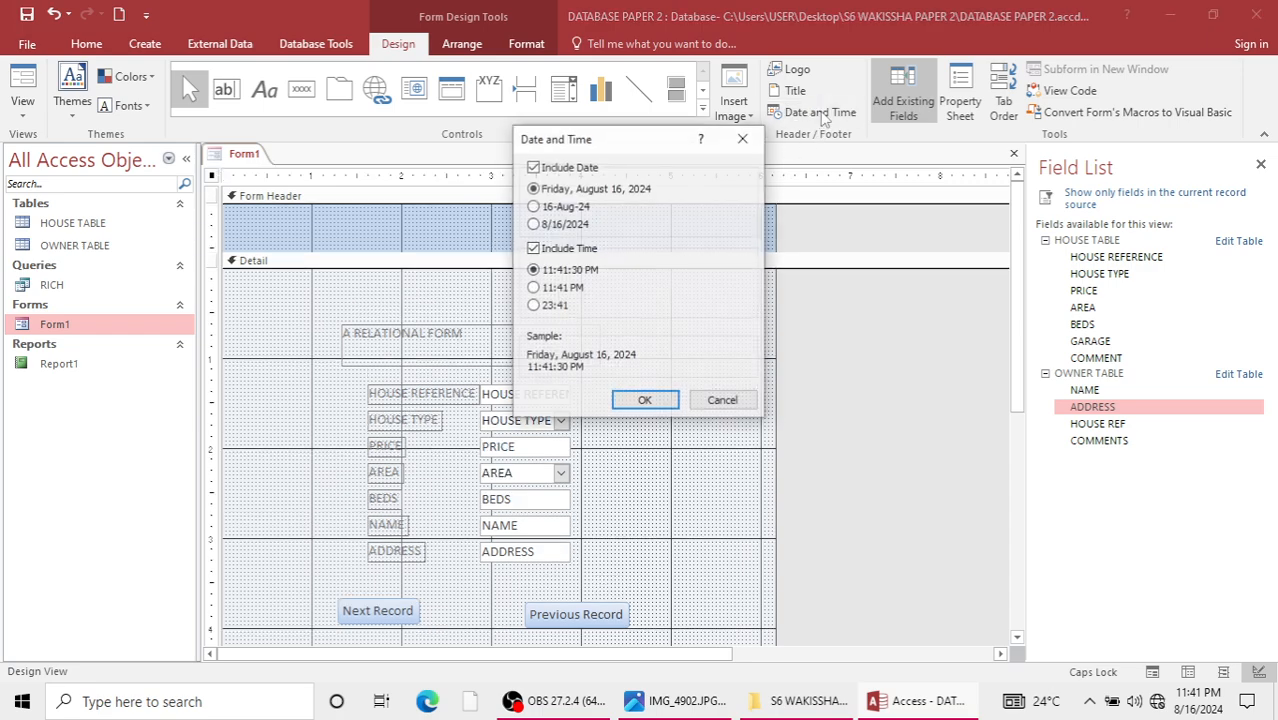
pyautogui.click(632, 402)
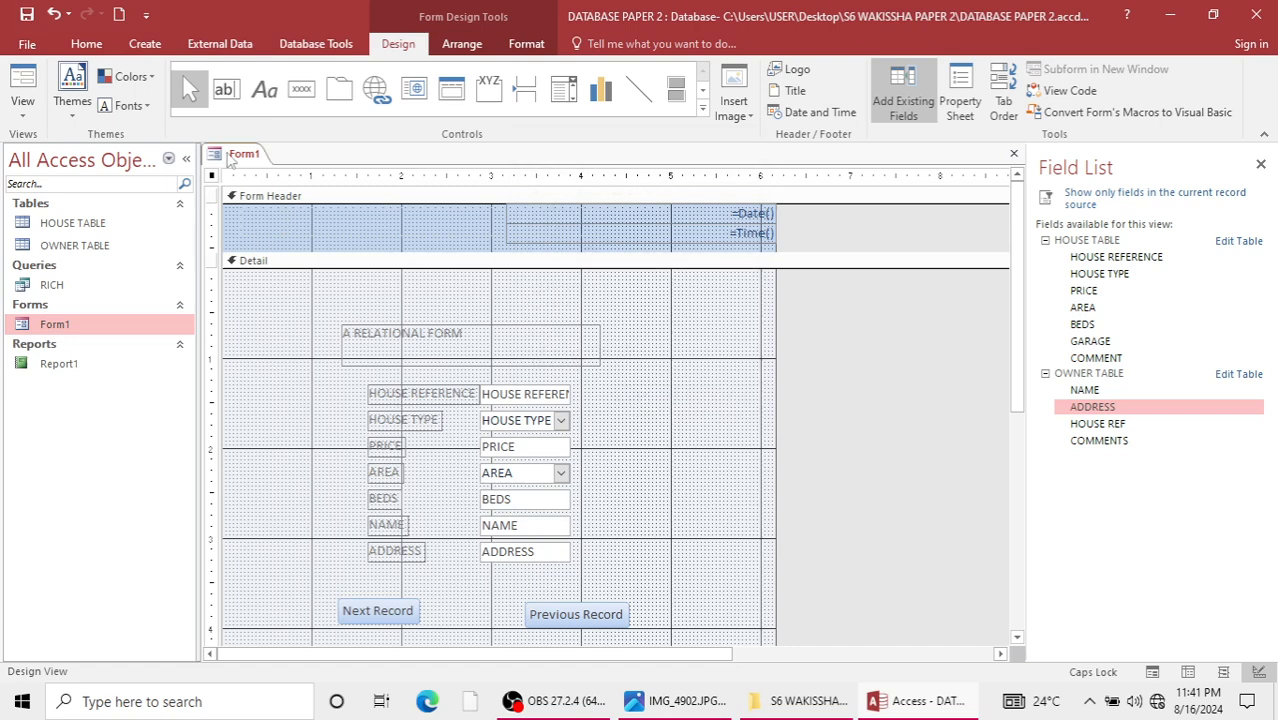
pyautogui.click(294, 88)
pyautogui.moveTo(263, 215); pyautogui.dragTo(335, 239)
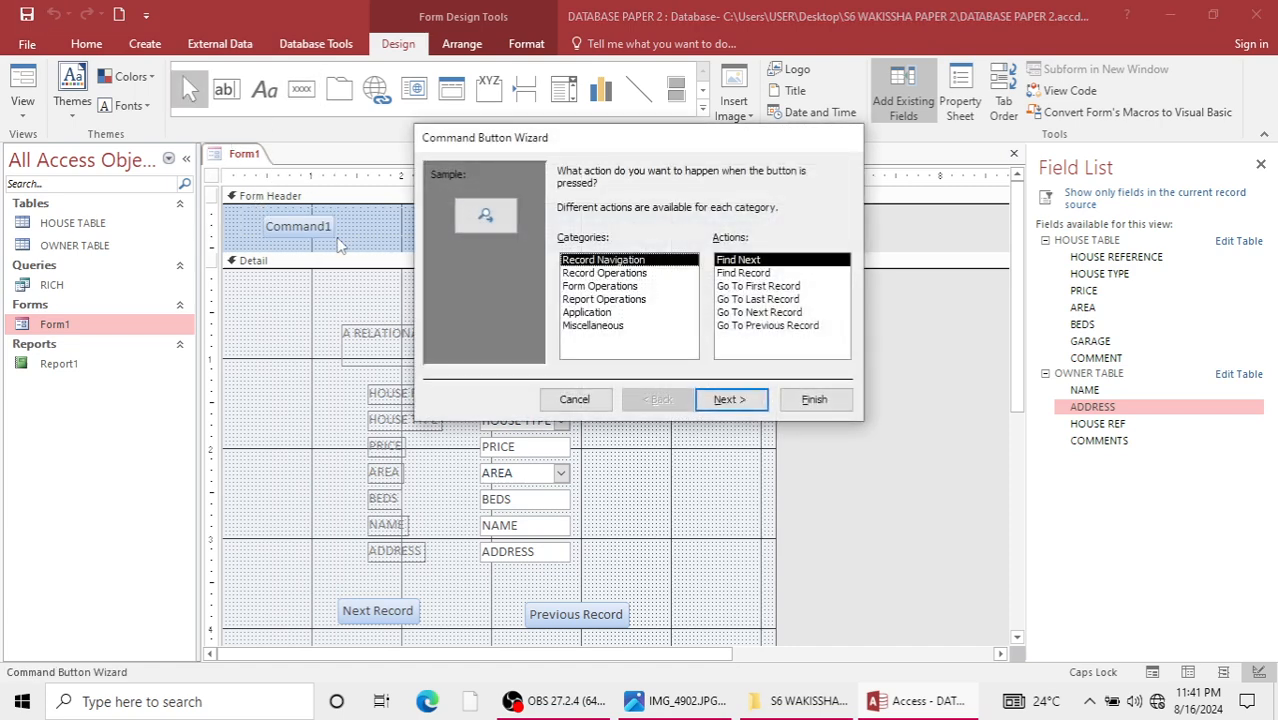
pyautogui.click(574, 399)
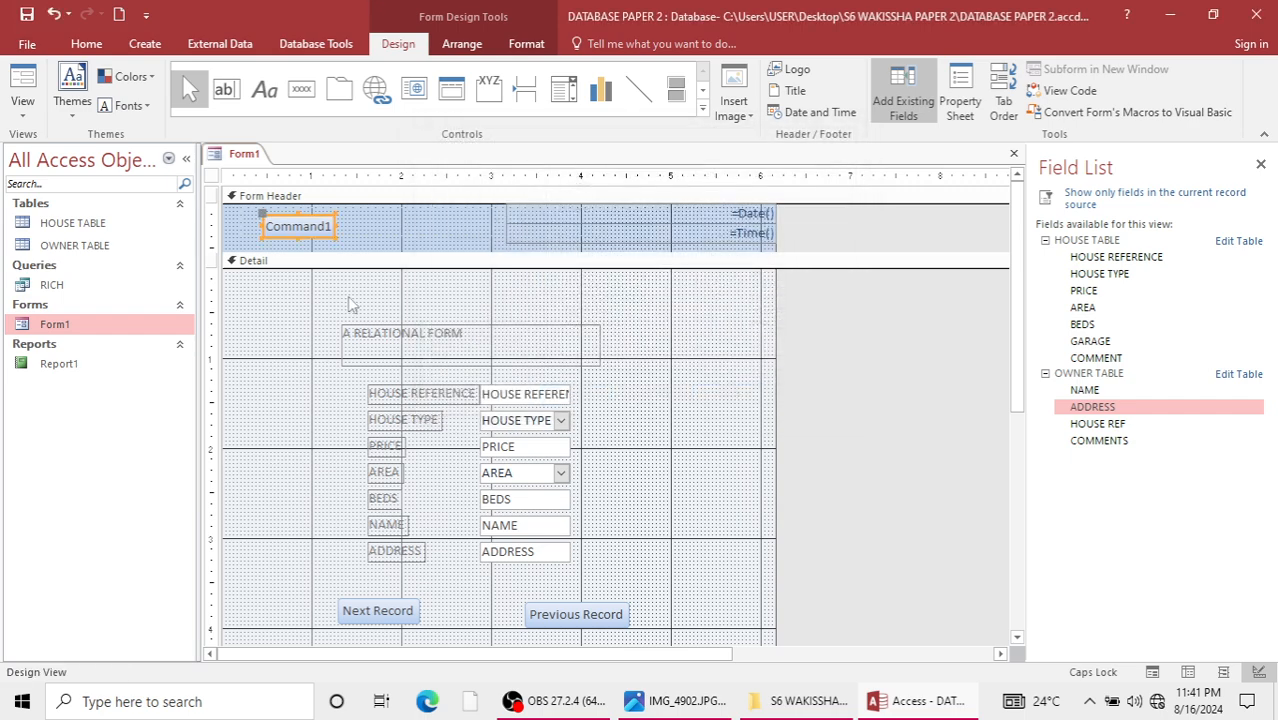
pyautogui.click(315, 226)
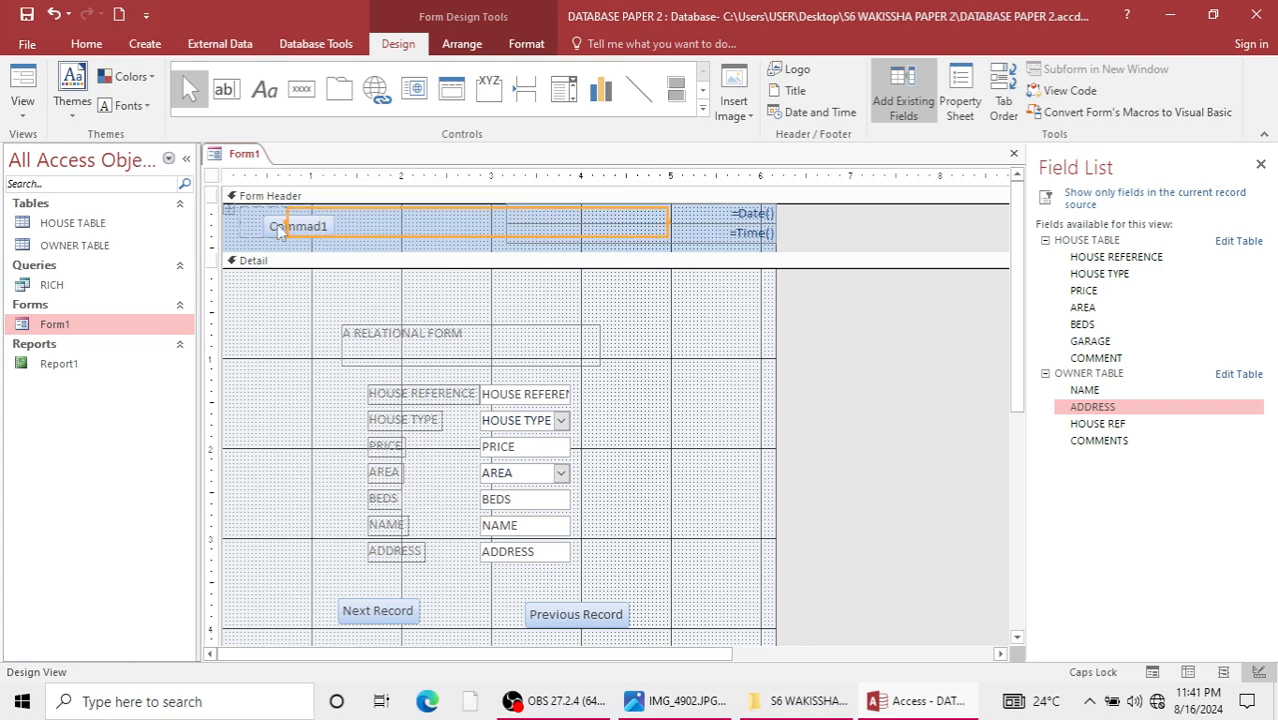
pyautogui.click(283, 230)
pyautogui.press('Delete')
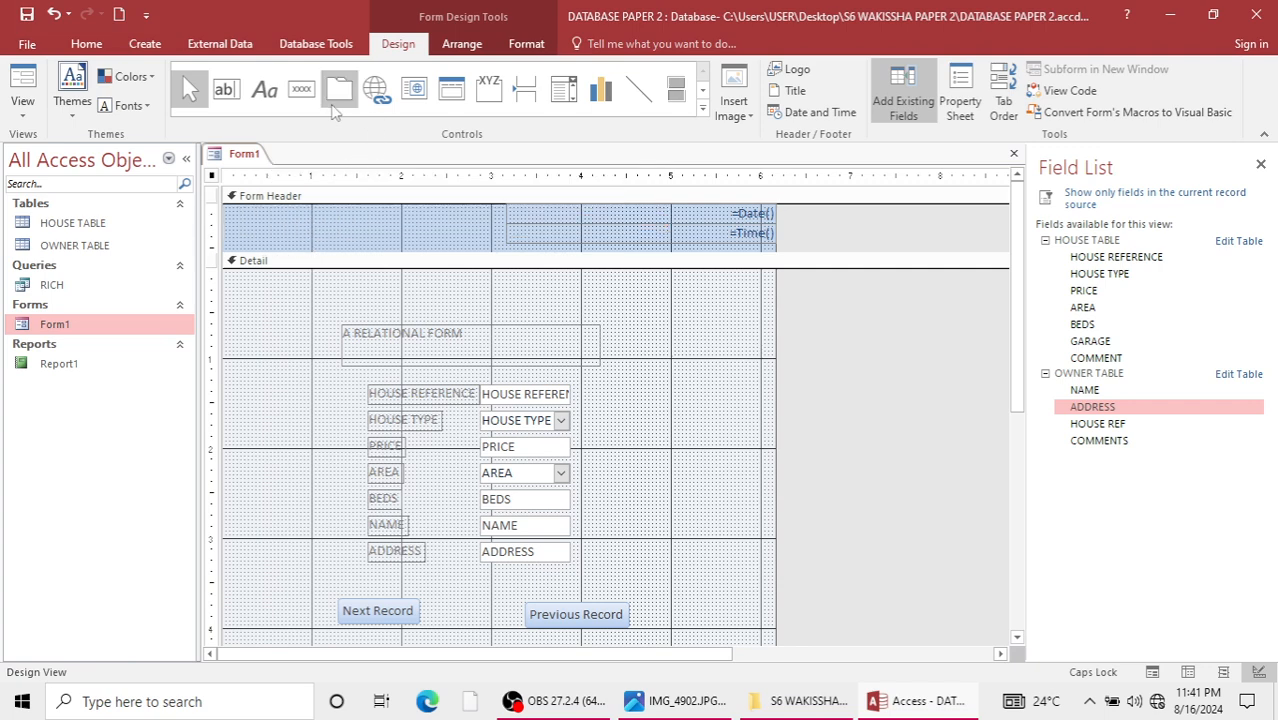
# Add a label with the student's name to the form header, beside the date and time fields.
pyautogui.click(273, 97)
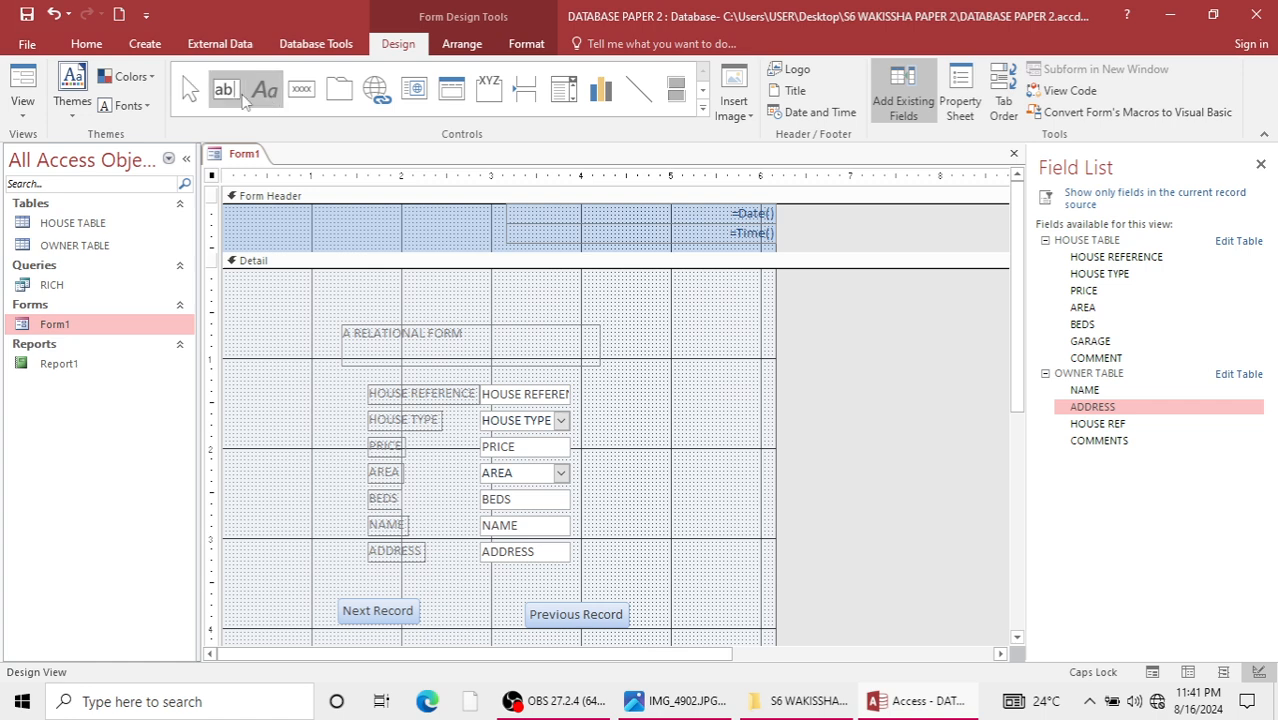
pyautogui.moveTo(270, 218); pyautogui.dragTo(349, 240)
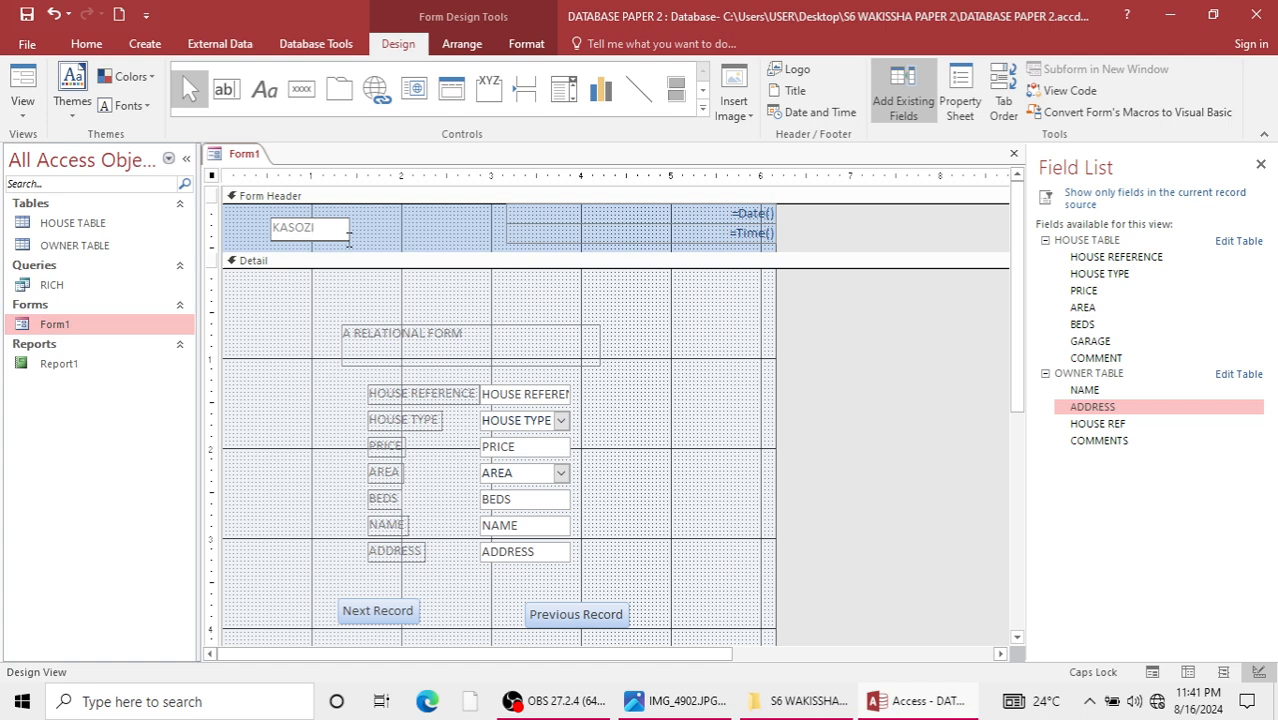
pyautogui.click(390, 225)
pyautogui.click(340, 230)
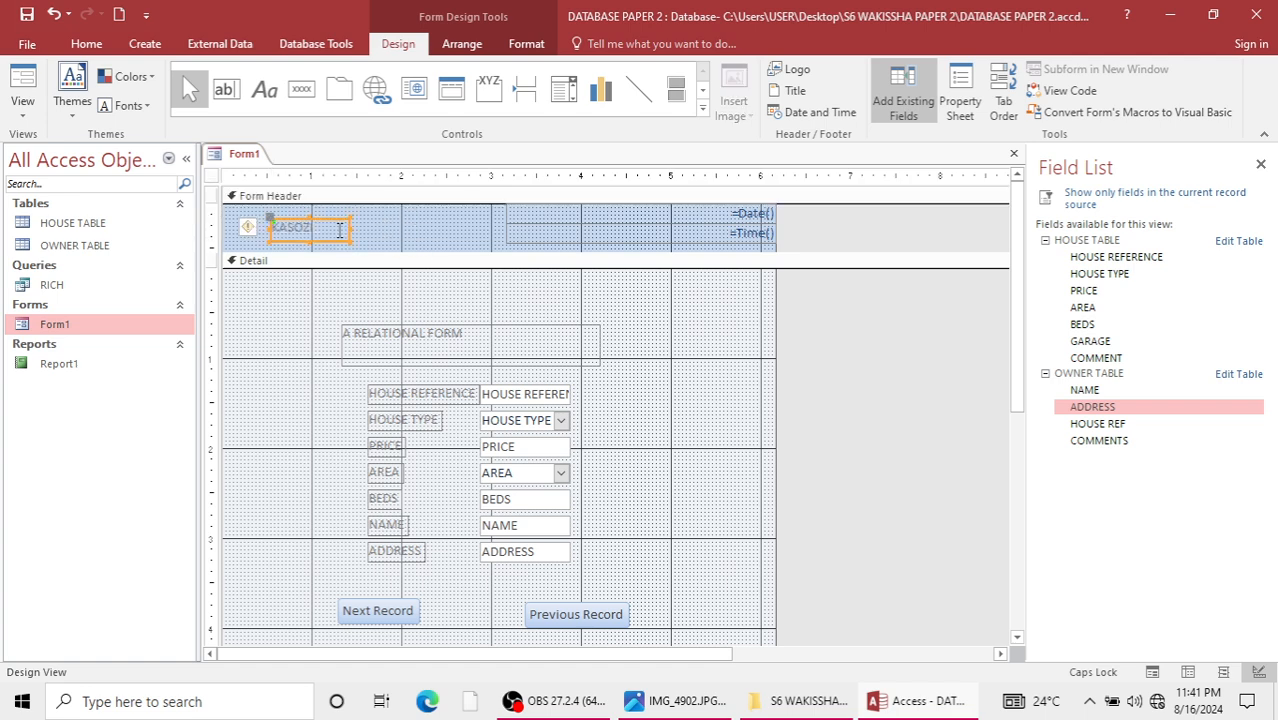
pyautogui.click(338, 313)
pyautogui.scroll(-3, 400, 390)
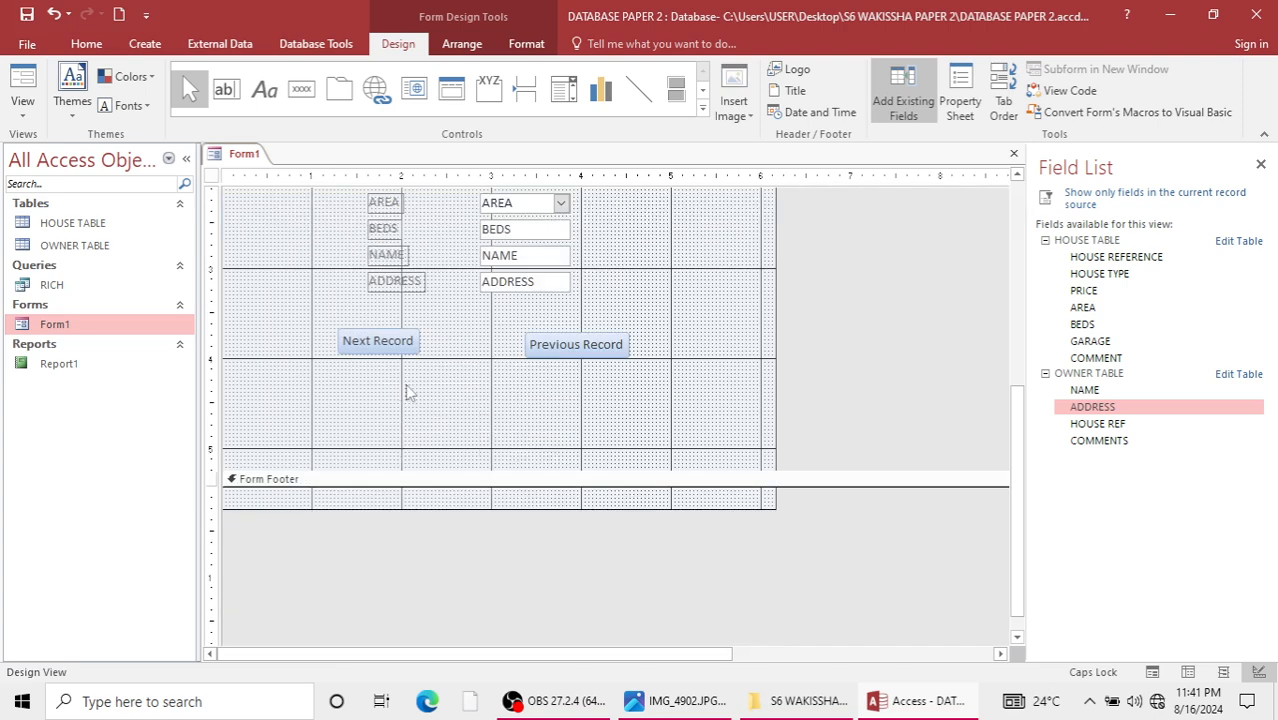
pyautogui.scroll(3, 408, 391)
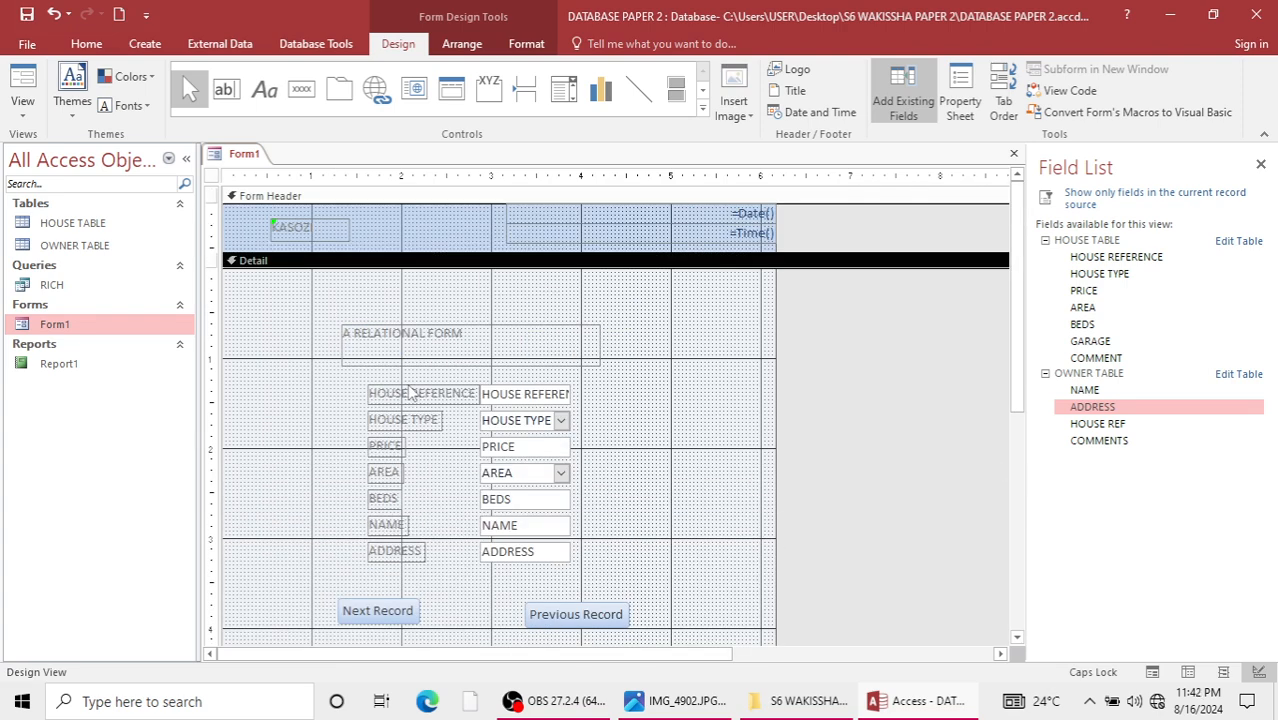
pyautogui.click(806, 71)
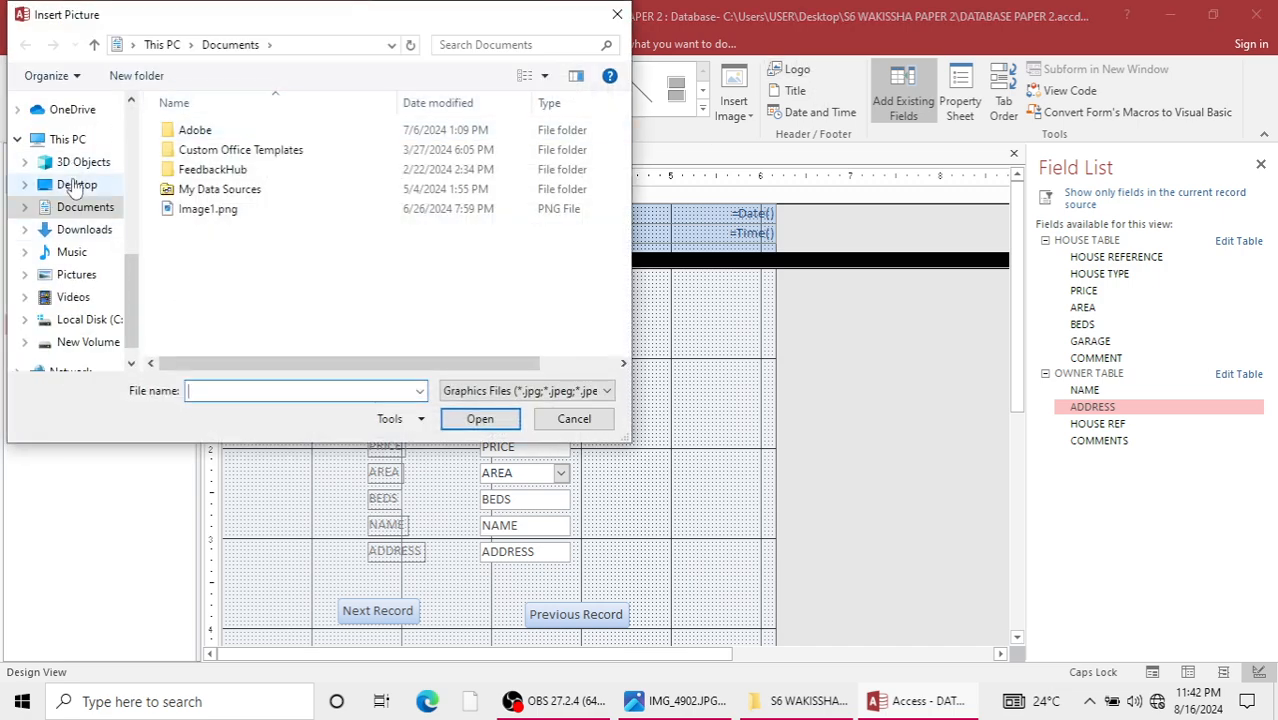
pyautogui.click(77, 186)
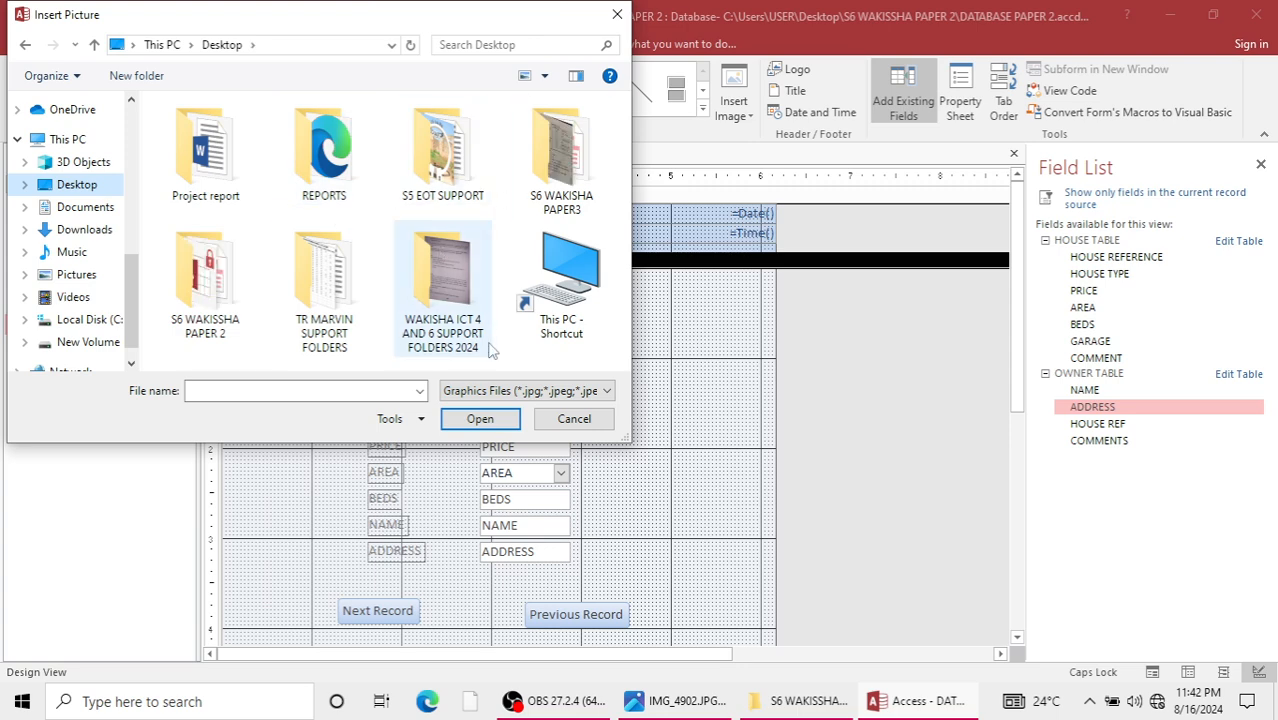
pyautogui.click(617, 14)
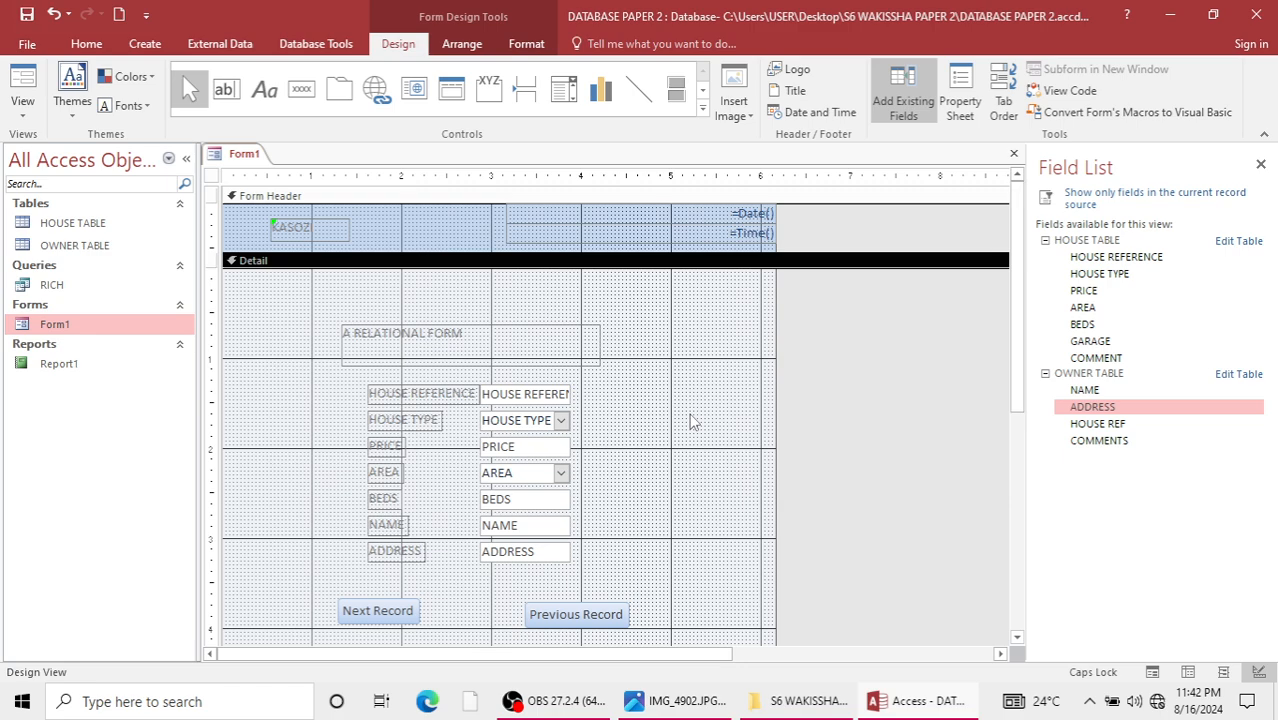
# Open Form1 in Form View, test the Previous Record button, and close the form.
pyautogui.doubleClick(55, 324)
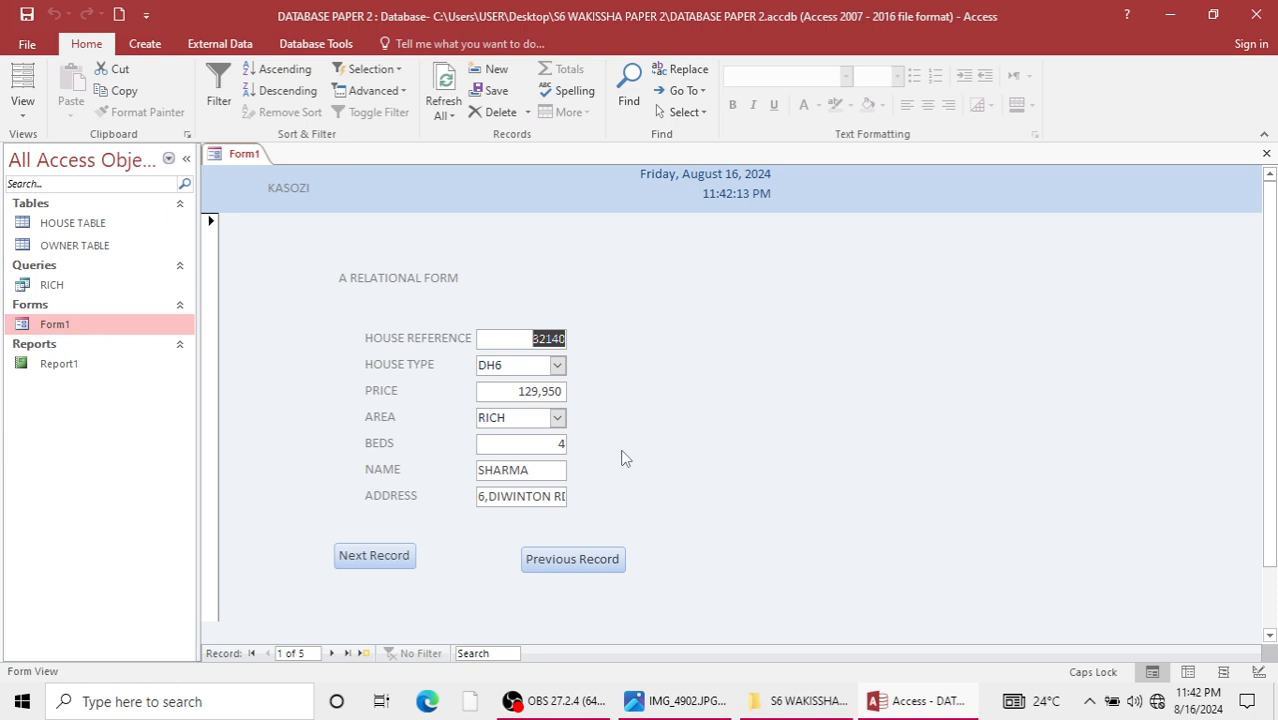
pyautogui.click(583, 561)
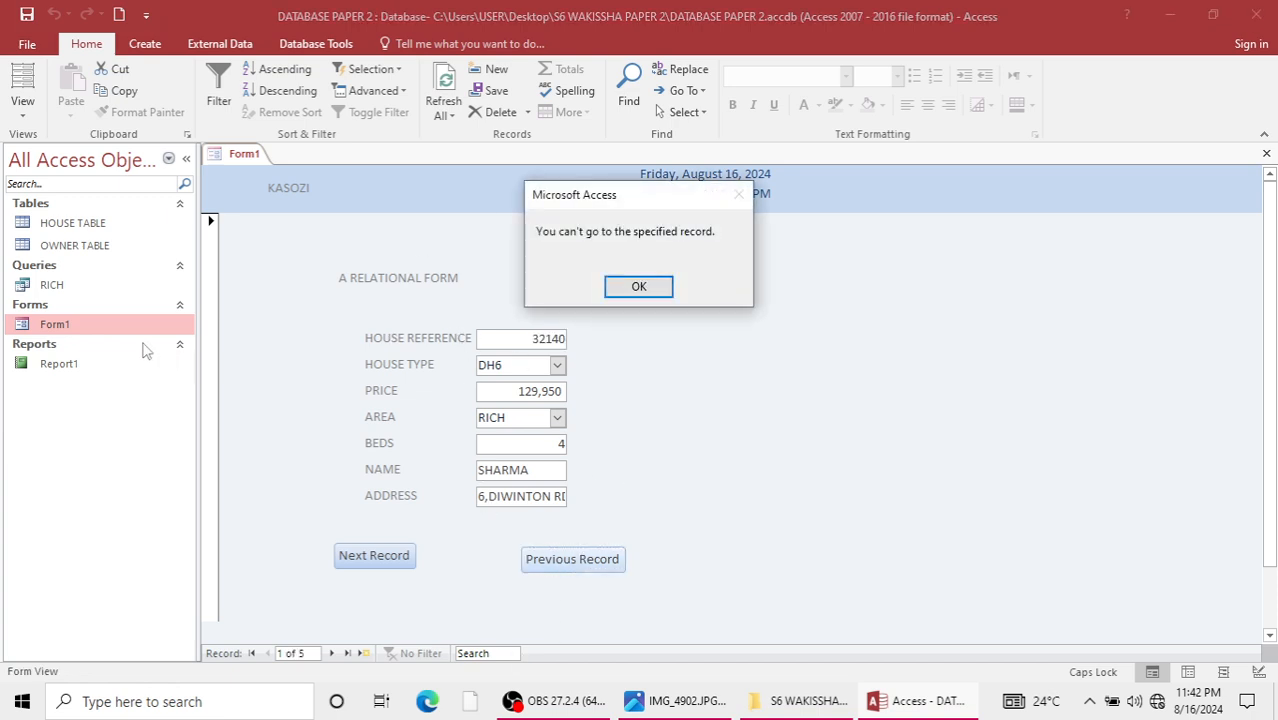
pyautogui.click(636, 287)
pyautogui.click(1265, 153)
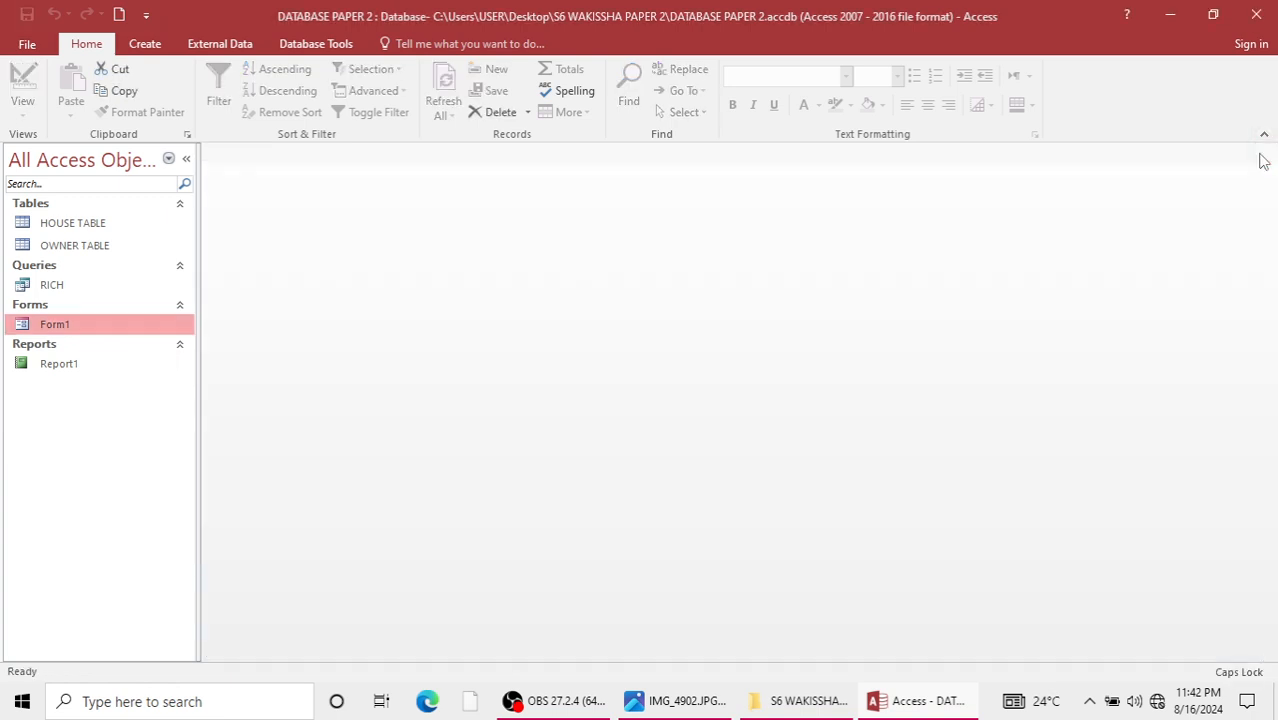
# Check the existing Report1, close it, and permanently delete it from the database.
pyautogui.click(68, 368)
pyautogui.doubleClick(68, 368)
pyautogui.click(1265, 153)
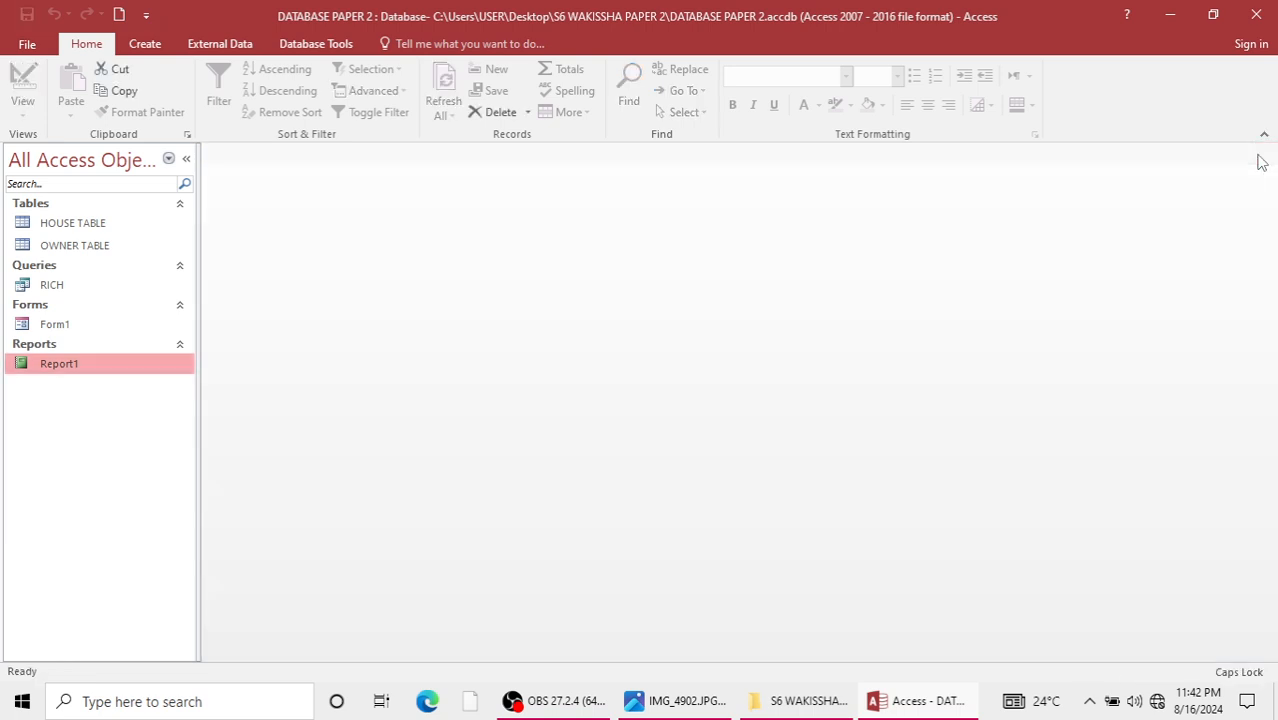
pyautogui.press('Delete')
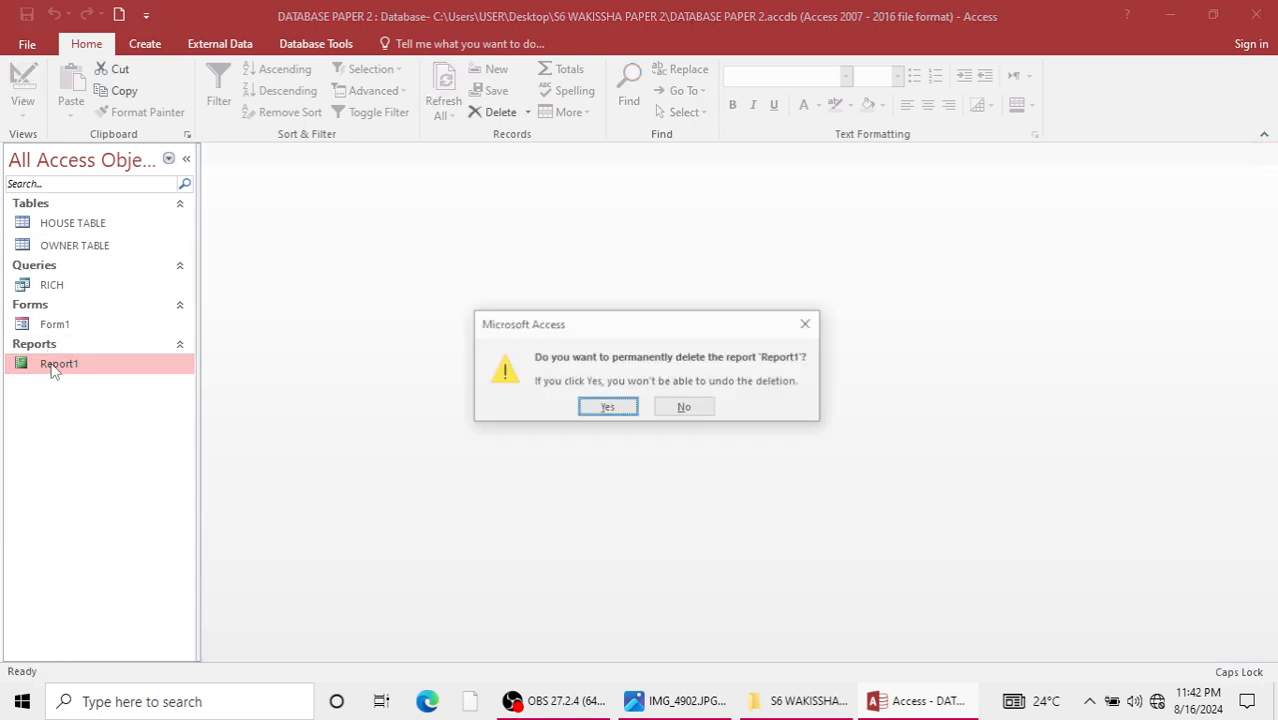
pyautogui.click(607, 408)
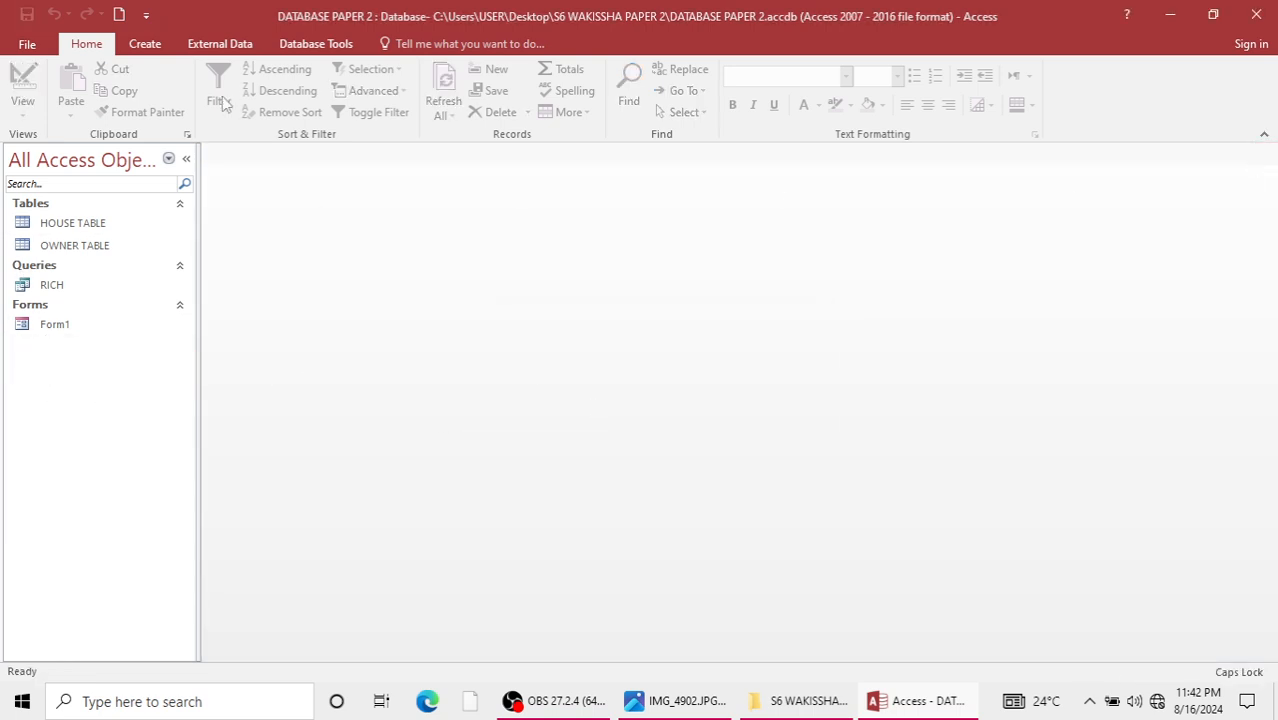
# Create a blank report in Design View and add NAME, ADDRESS and HOUSE REF from OWNER TABLE.
pyautogui.click(146, 44)
pyautogui.click(583, 116)
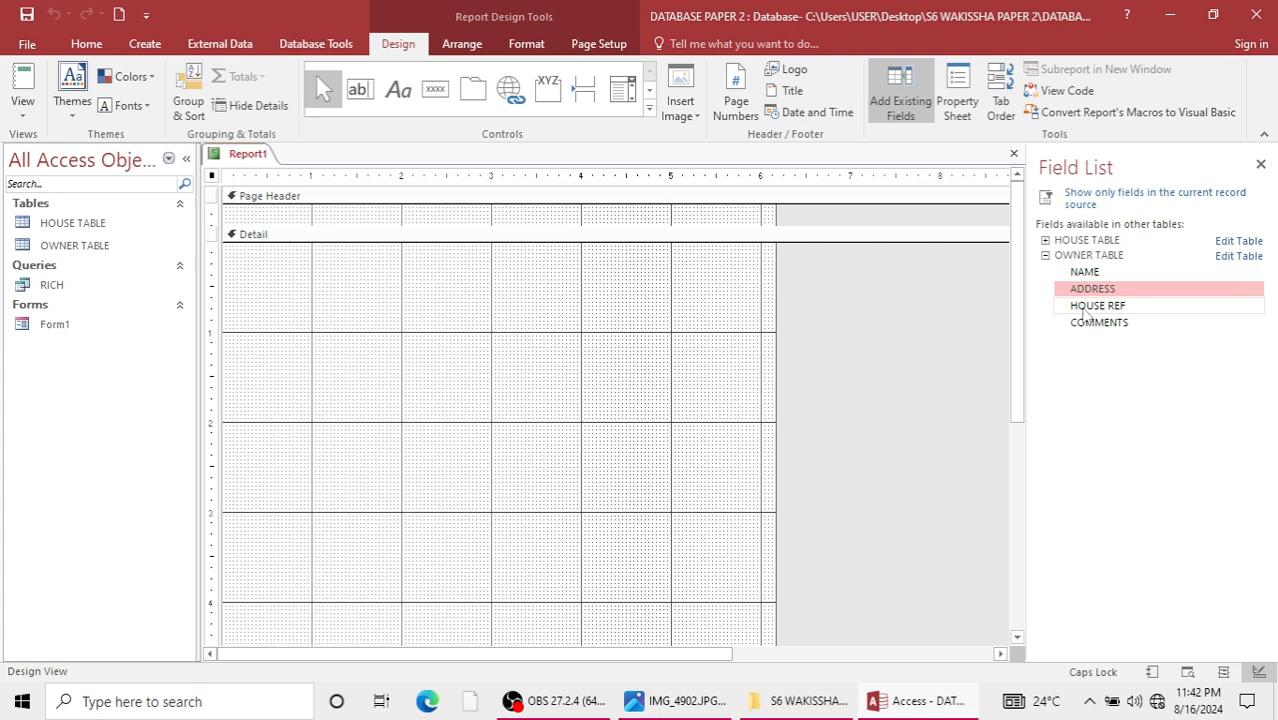
pyautogui.doubleClick(1085, 271)
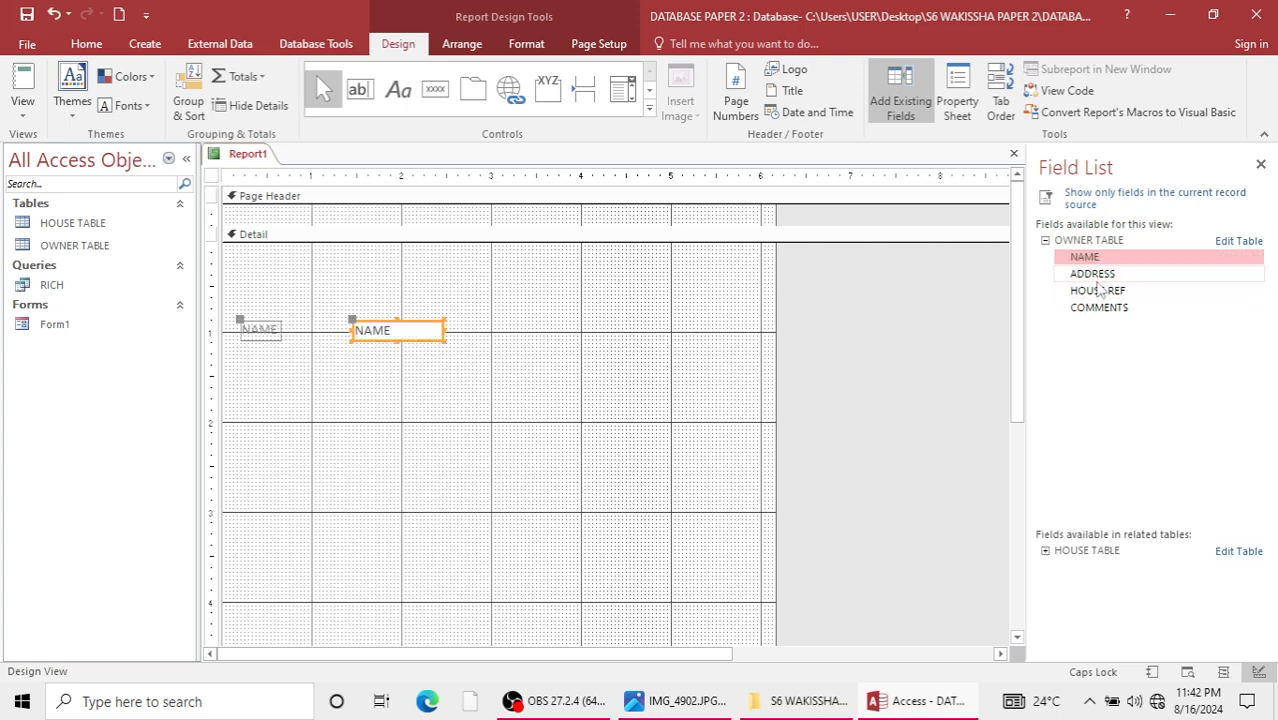
pyautogui.doubleClick(1096, 275)
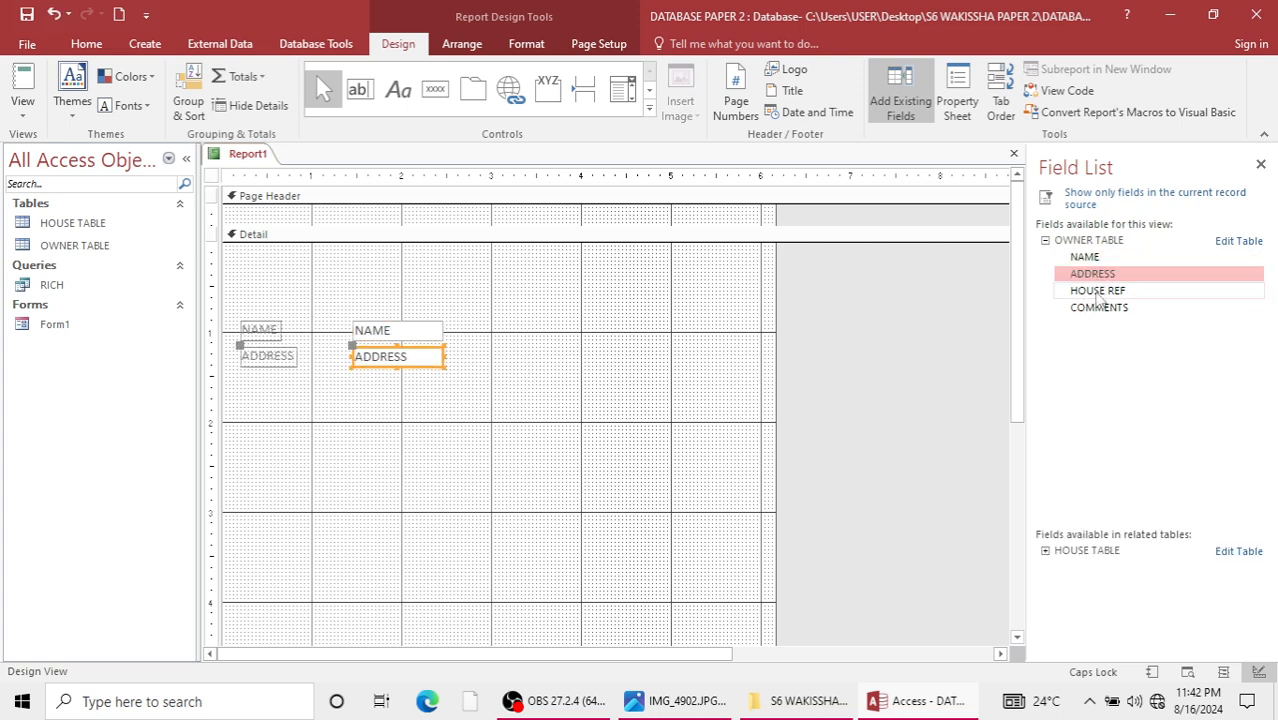
pyautogui.doubleClick(1097, 291)
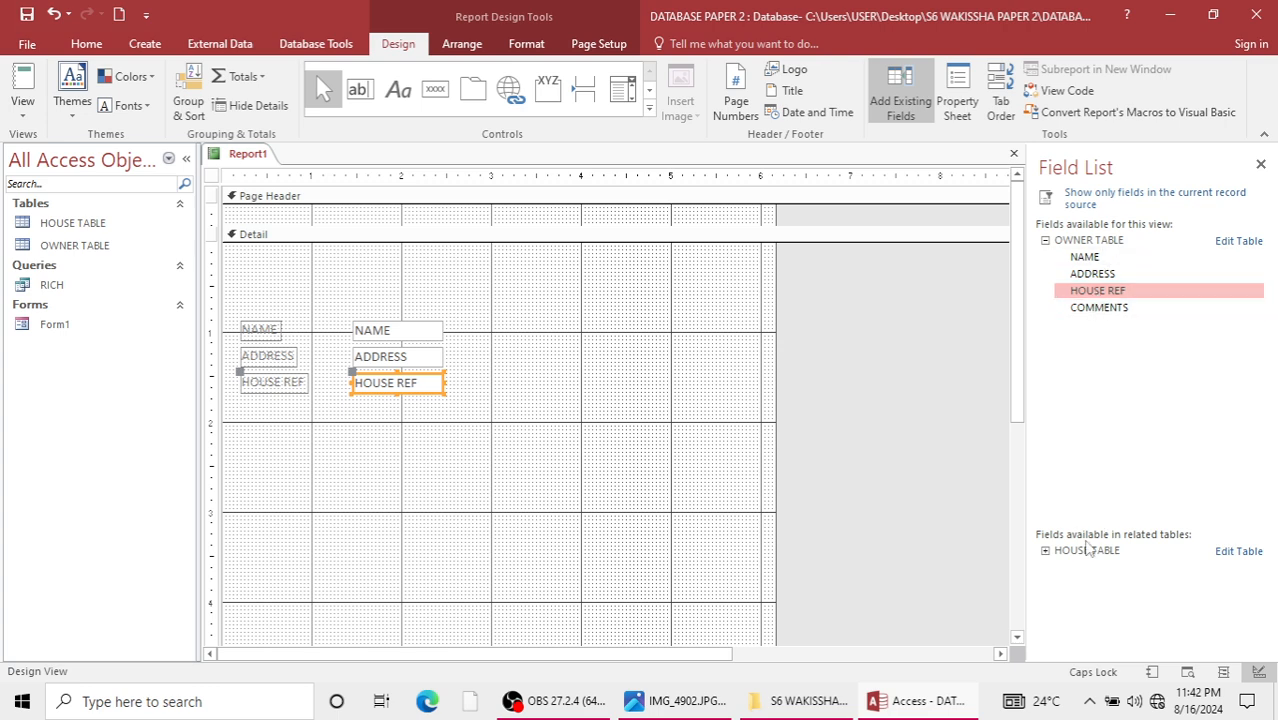
# Add the HOUSE TYPE, PRICE, AREA, BEDS and GARAGE fields from HOUSE TABLE to the report's Detail section.
pyautogui.doubleClick(1086, 552)
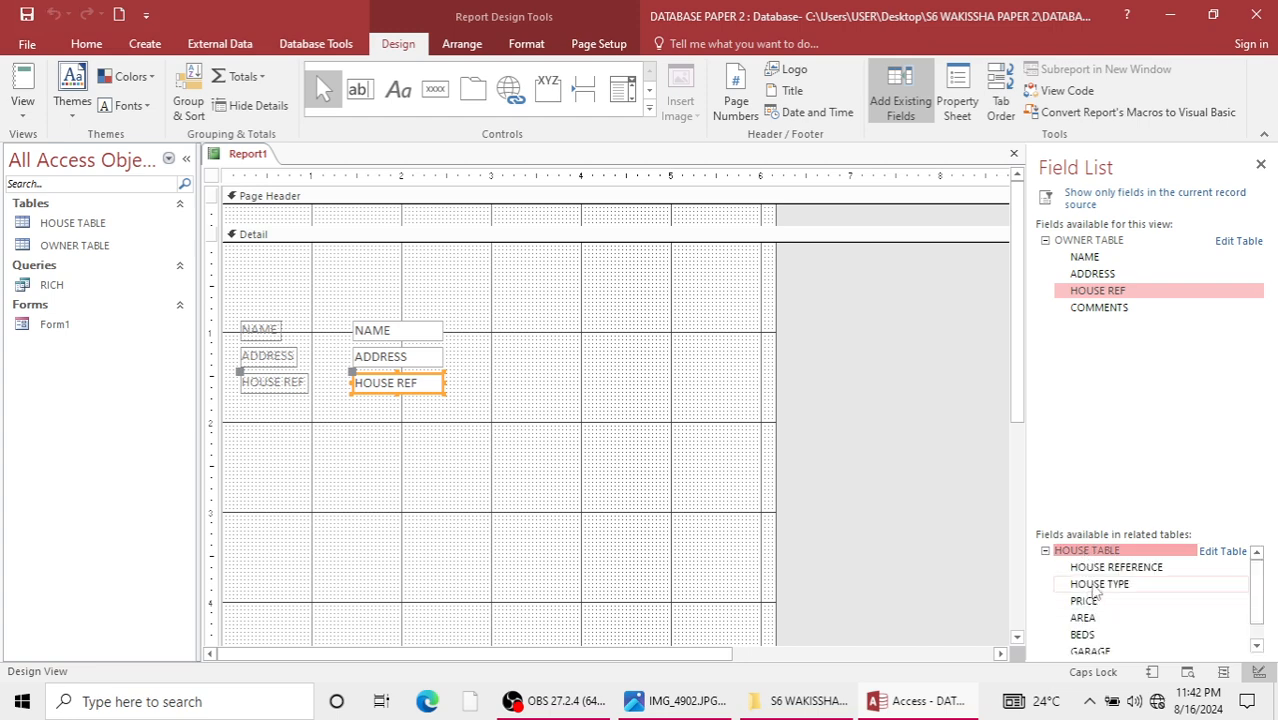
pyautogui.doubleClick(1097, 588)
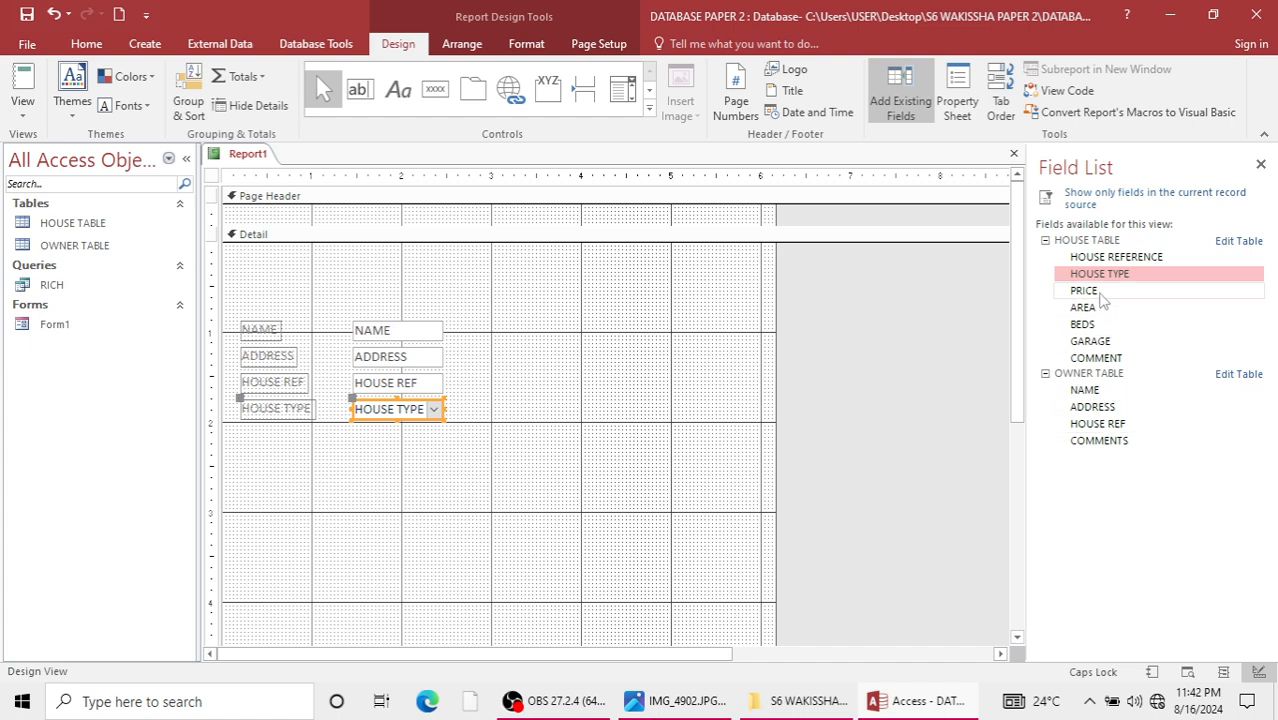
pyautogui.doubleClick(1086, 291)
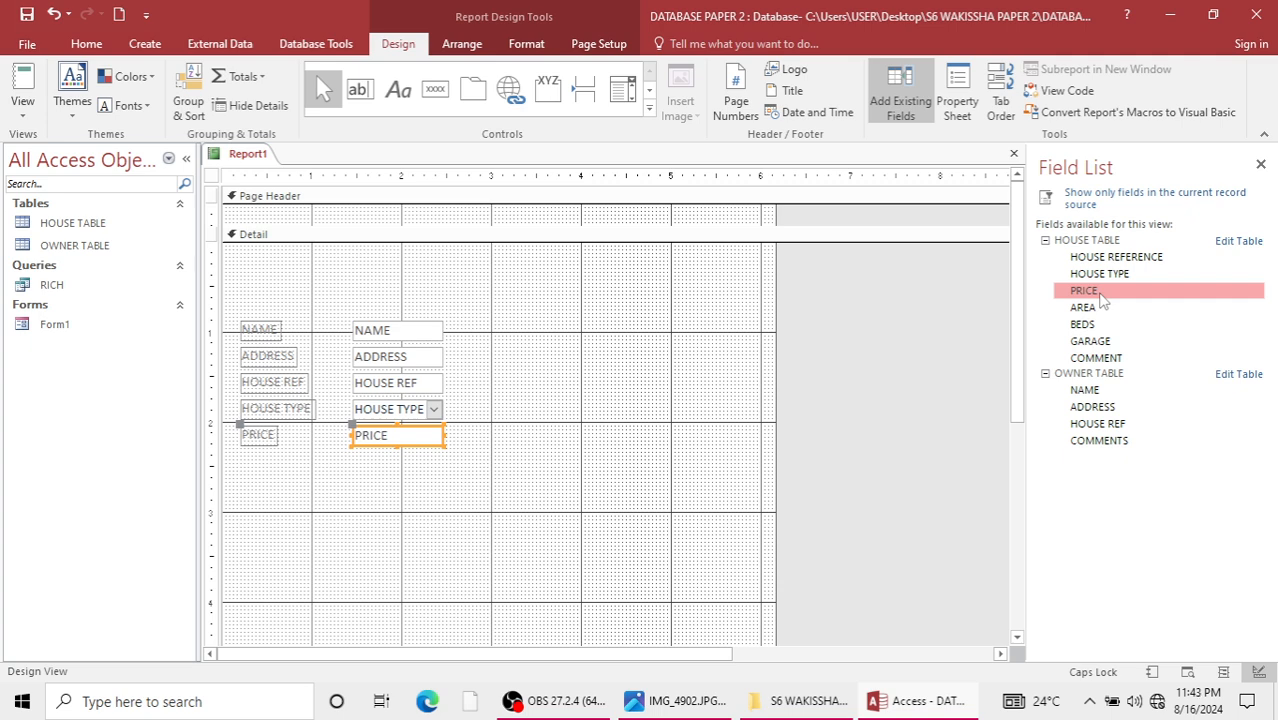
pyautogui.doubleClick(1100, 308)
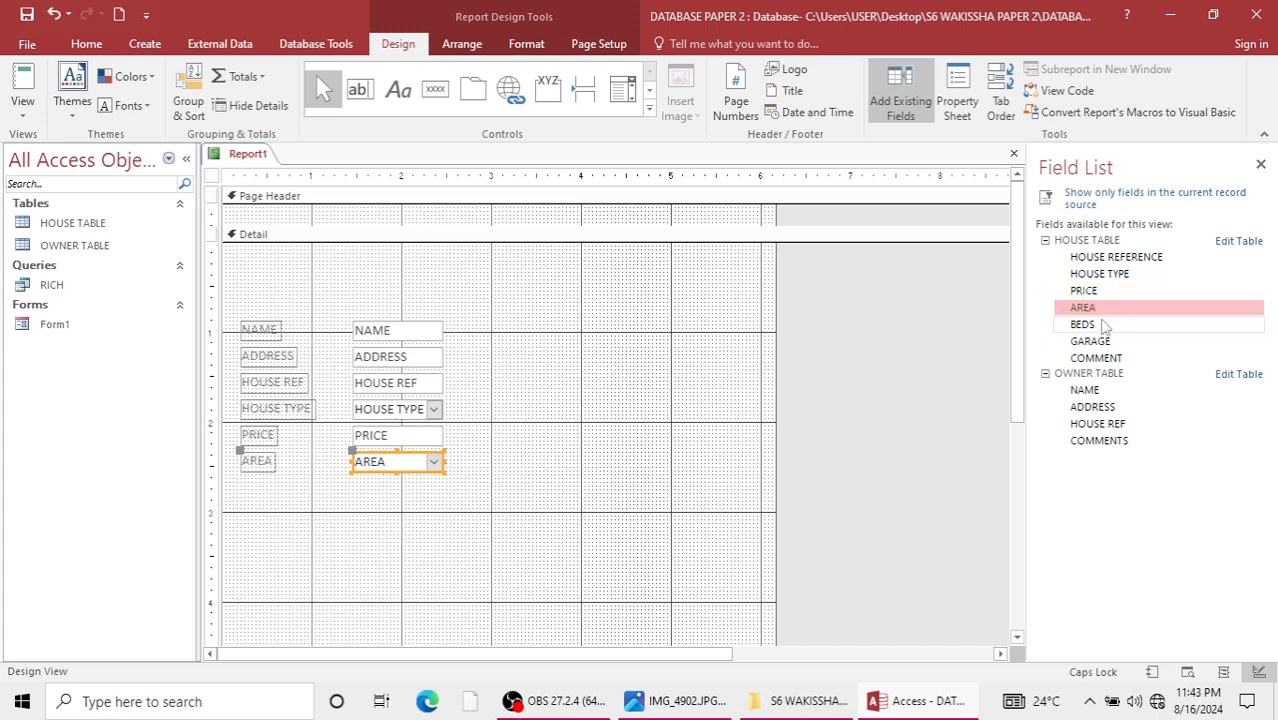
pyautogui.doubleClick(1103, 324)
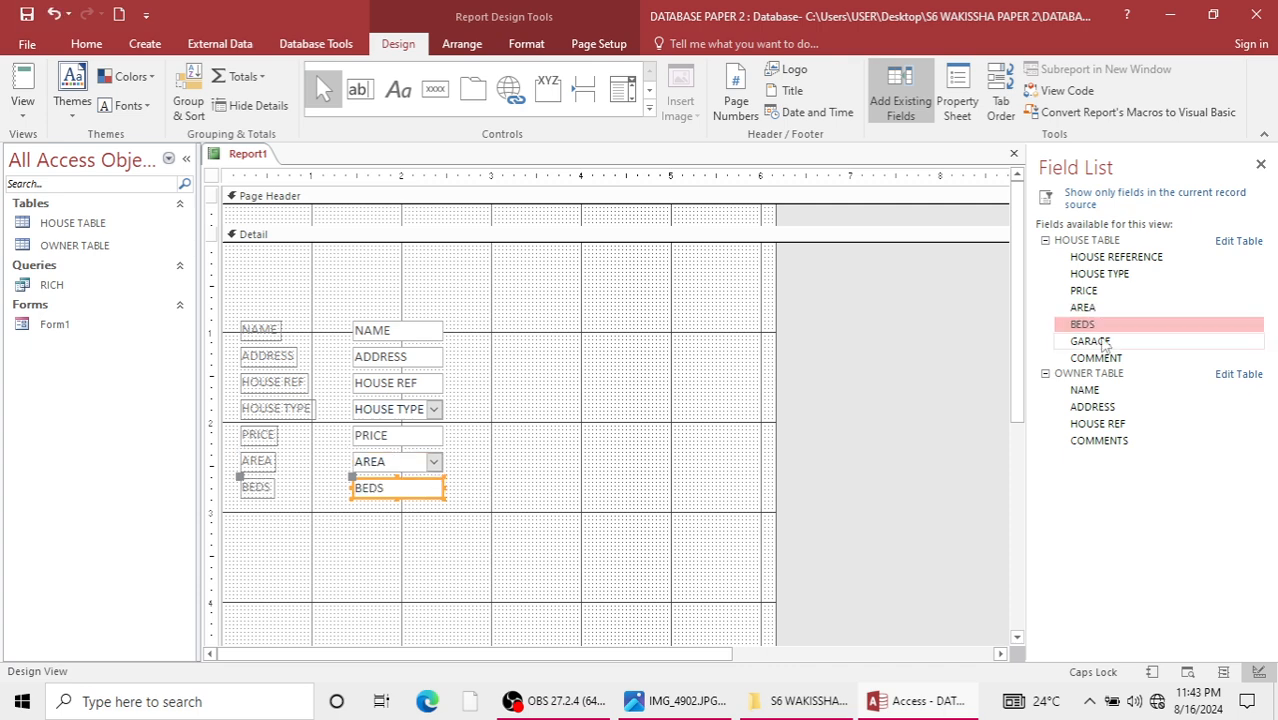
pyautogui.doubleClick(1095, 341)
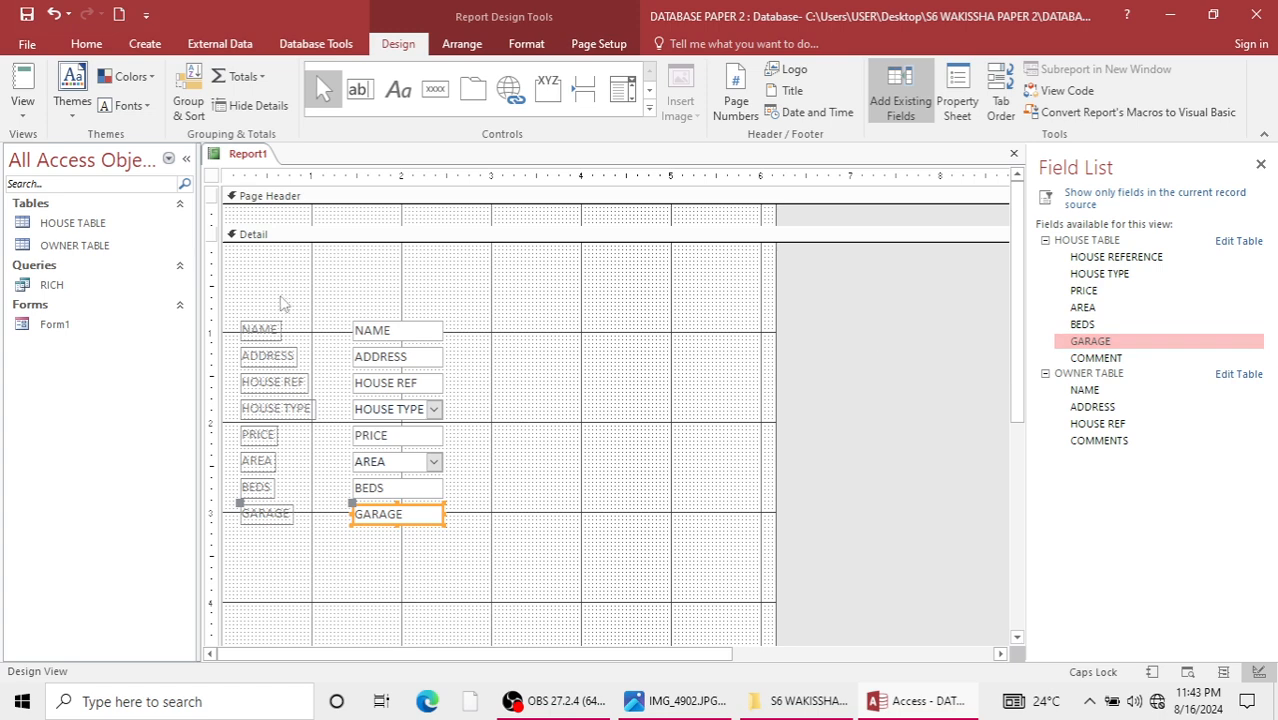
# Move all the report fields and their labels together to the right and slightly down within the Detail section.
pyautogui.moveTo(270, 292); pyautogui.dragTo(437, 540)
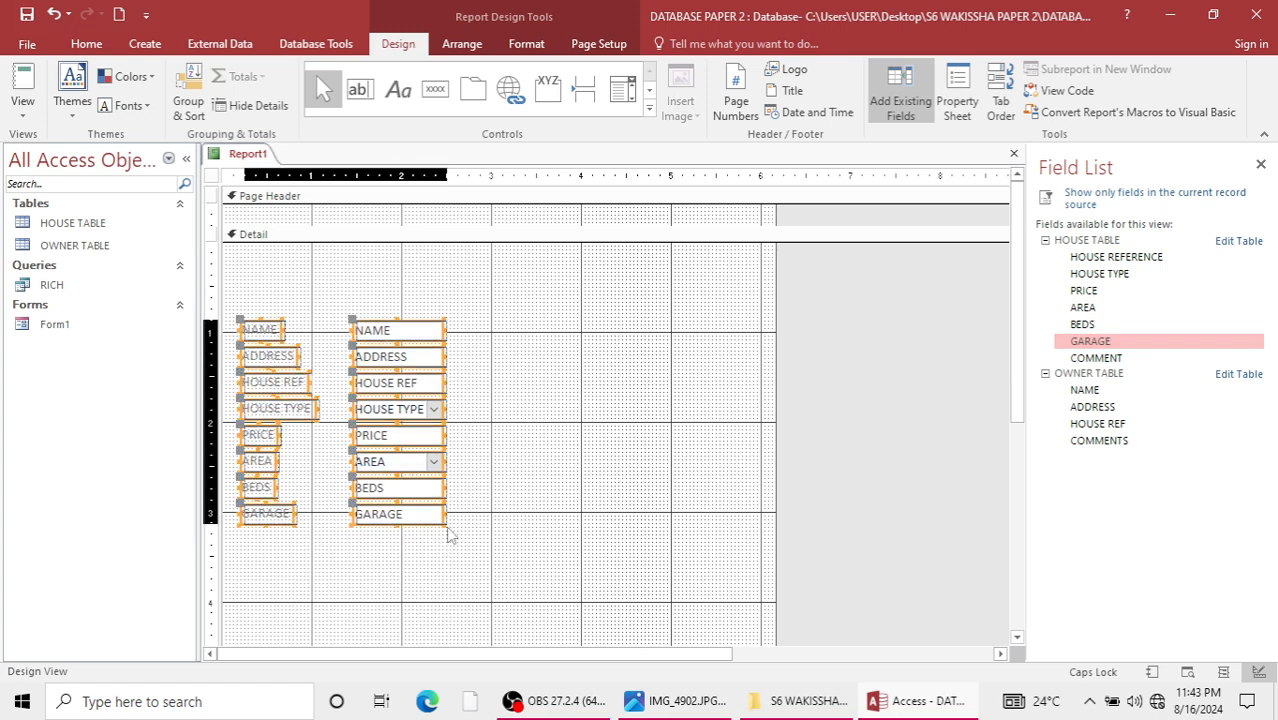
pyautogui.press('Right')
pyautogui.press('Right')
pyautogui.press('Right')
pyautogui.press('Right')
pyautogui.press('Right')
pyautogui.press('Right')
pyautogui.press('Right')
pyautogui.press('Right')
pyautogui.press('Right')
pyautogui.press('Right')
pyautogui.press('Right')
pyautogui.press('Right')
pyautogui.press('Right')
pyautogui.press('Right')
pyautogui.press('Right')
pyautogui.press('Right')
pyautogui.press('Right')
pyautogui.press('Right')
pyautogui.press('Right')
pyautogui.press('Right')
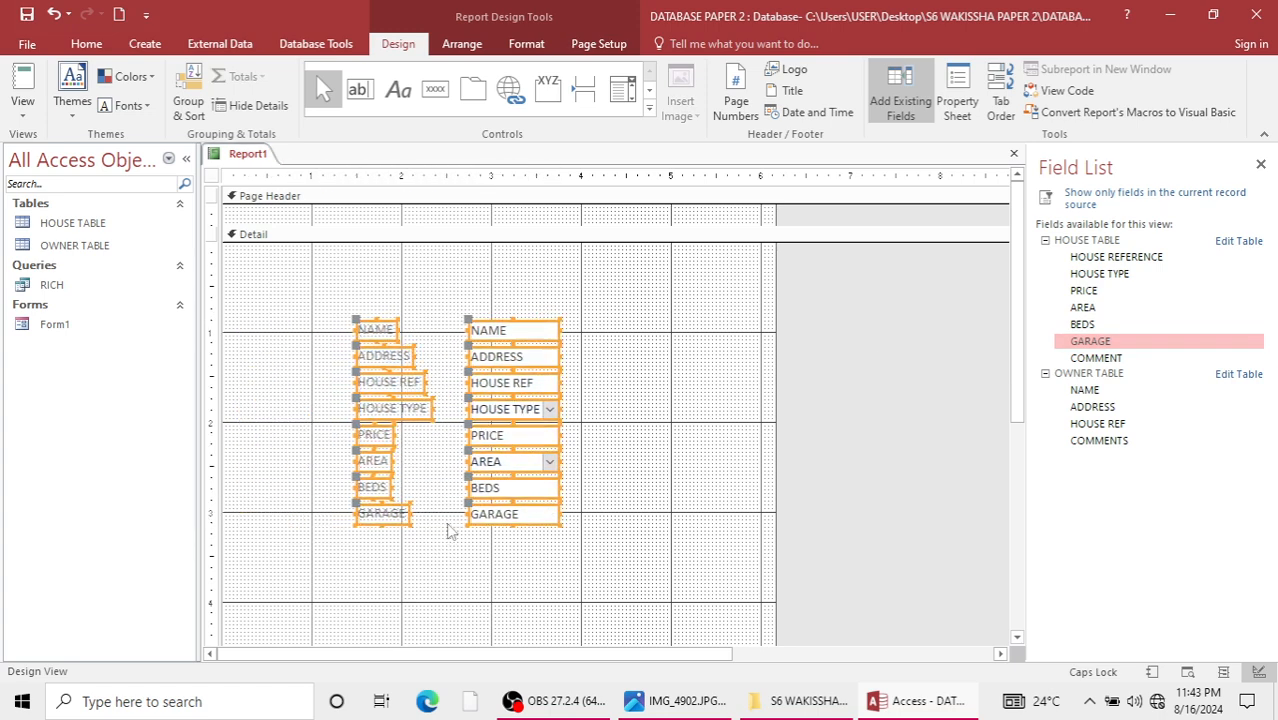
pyautogui.press('Down')
pyautogui.press('Down')
pyautogui.press('Down')
pyautogui.press('Down')
pyautogui.press('Down')
pyautogui.press('Down')
pyautogui.press('Down')
# Add a label above the report fields with the title A RELATIONAL REPORT.
pyautogui.click(398, 90)
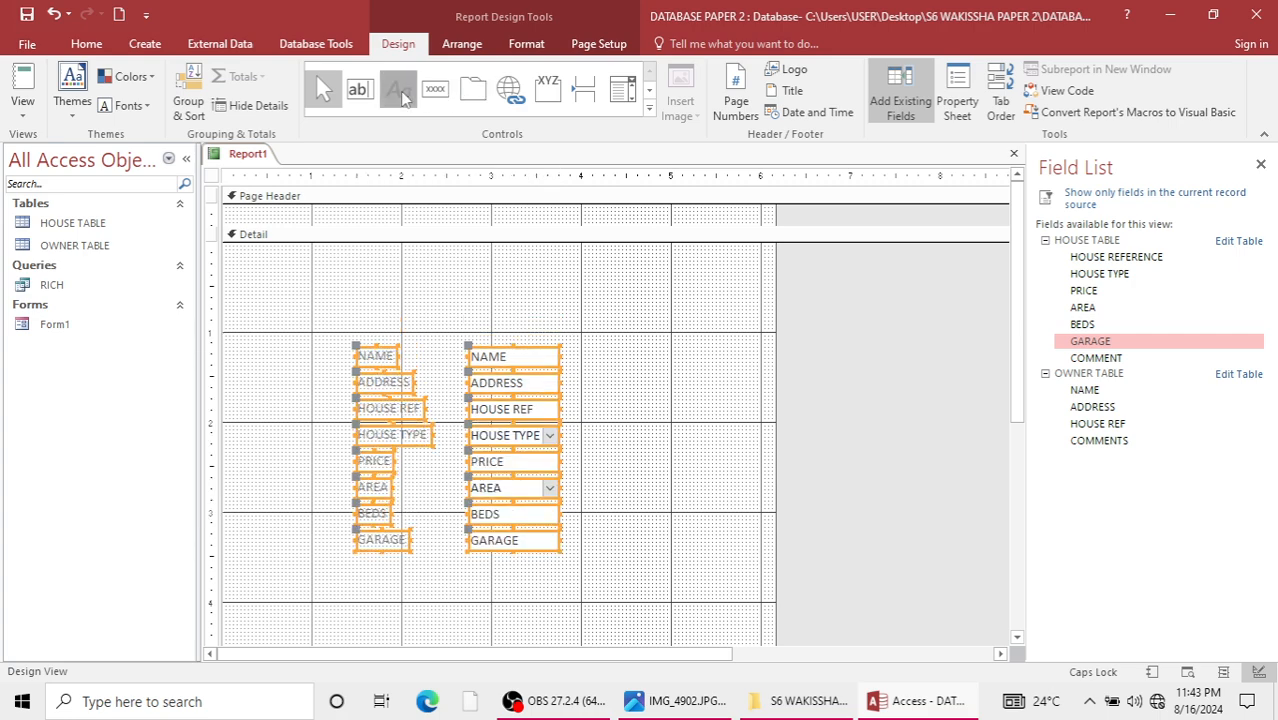
pyautogui.moveTo(331, 295); pyautogui.dragTo(611, 328)
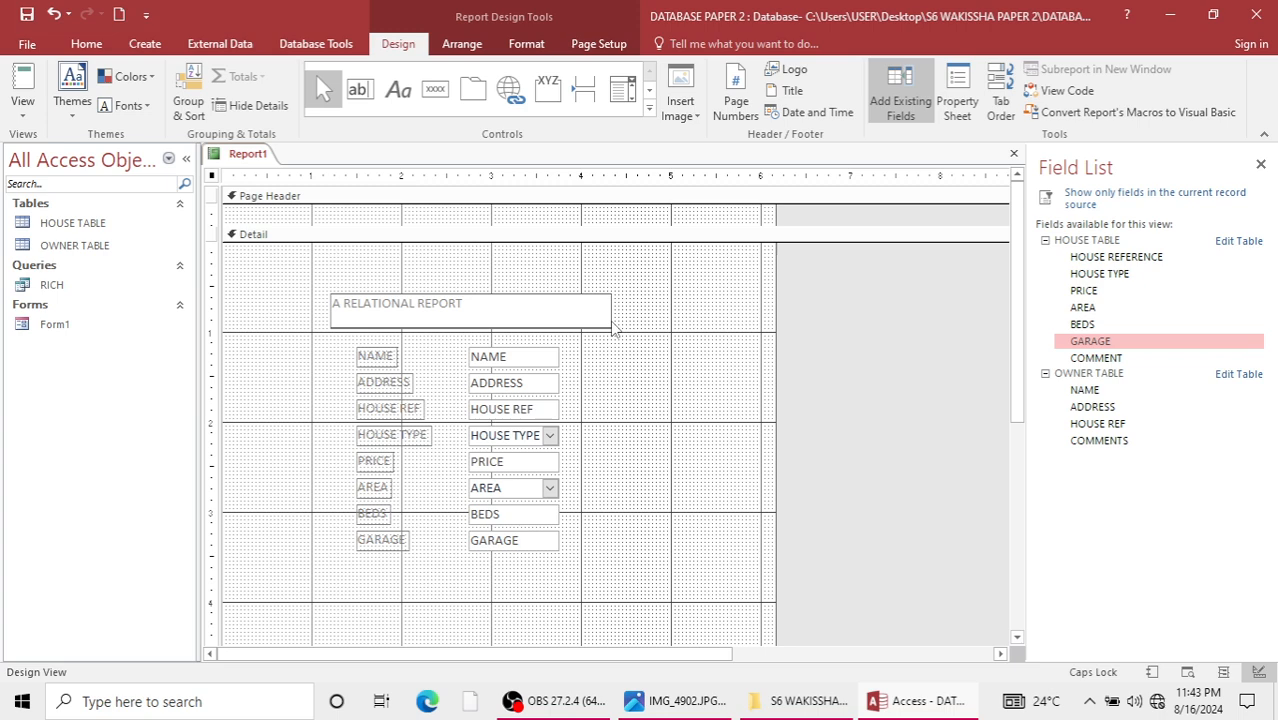
pyautogui.click(610, 318)
# Save the report as Report1 and open it in Report View.
pyautogui.hotkey('ctrl', 's')
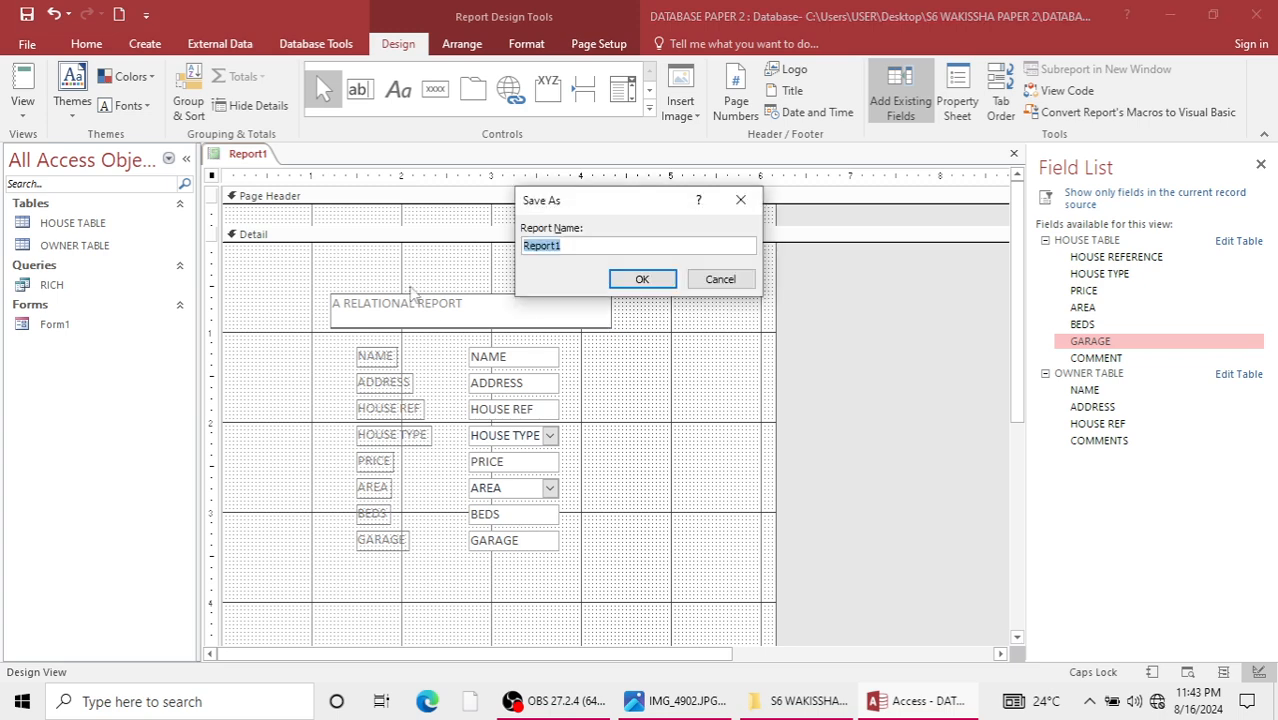
pyautogui.click(636, 278)
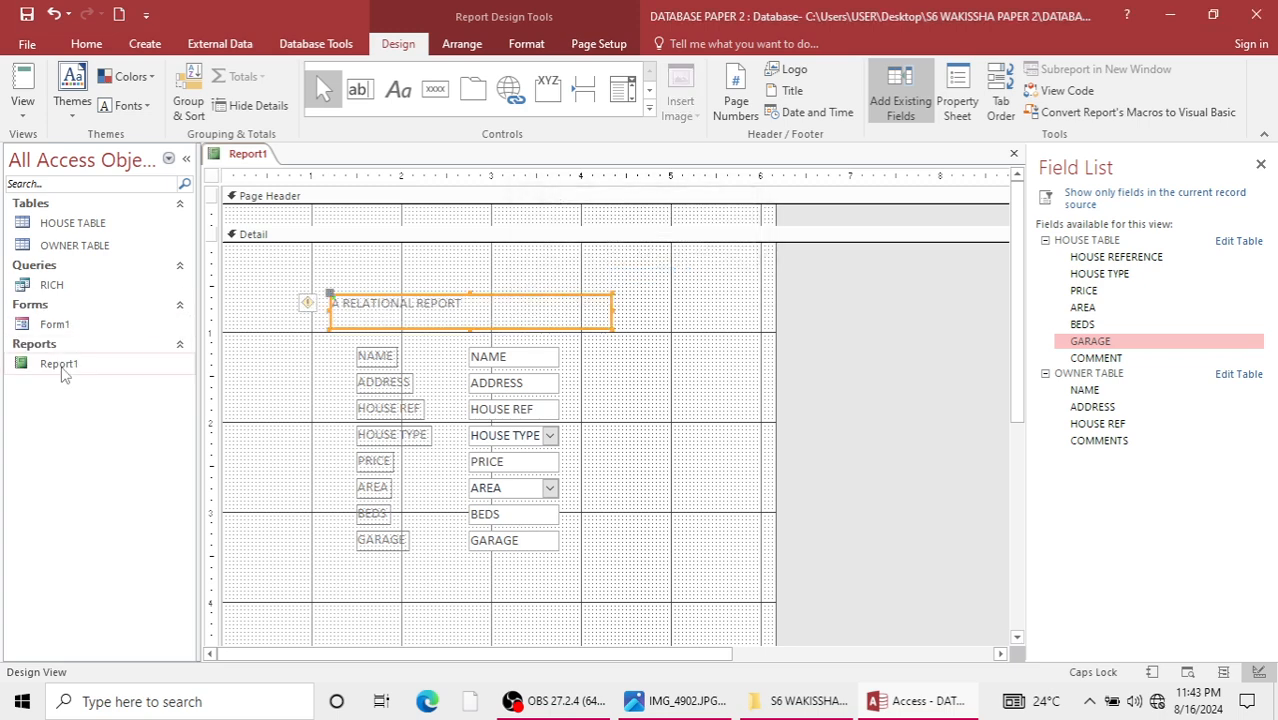
pyautogui.doubleClick(60, 364)
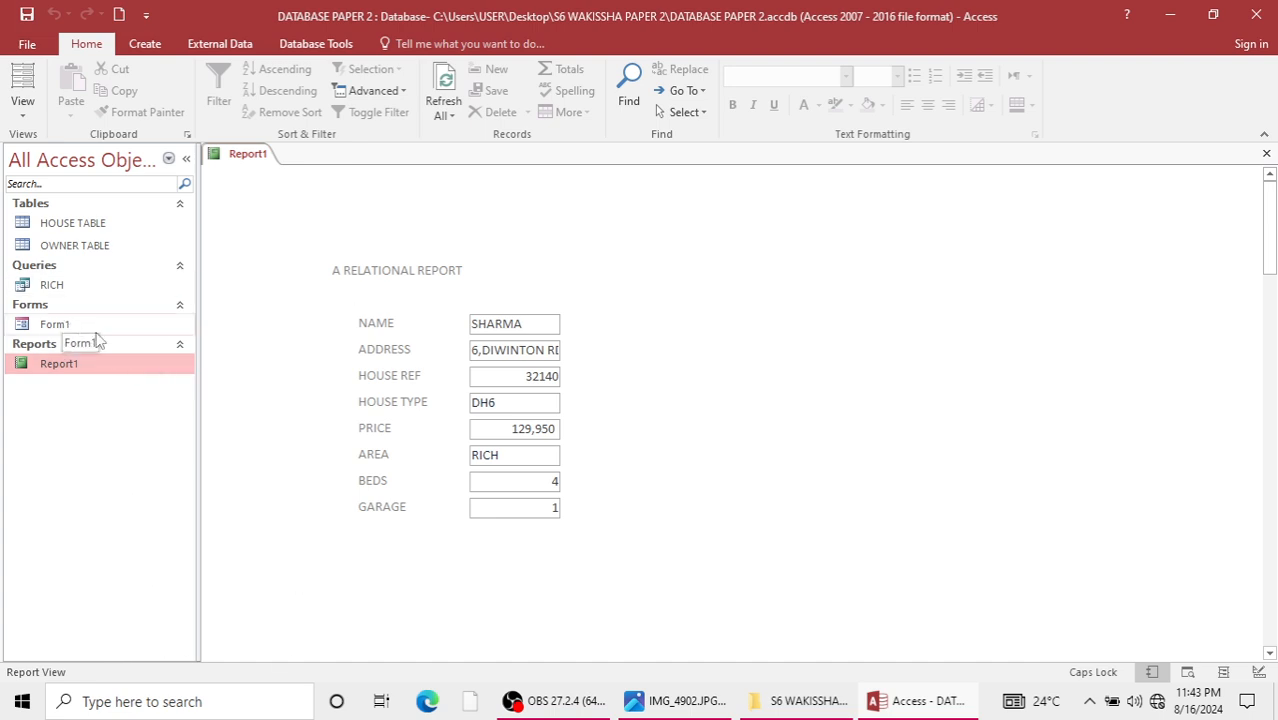
# Open the Relationships window and move HOUSE TABLE and OWNER TABLE farther apart to show their link.
pyautogui.click(228, 43)
pyautogui.click(316, 43)
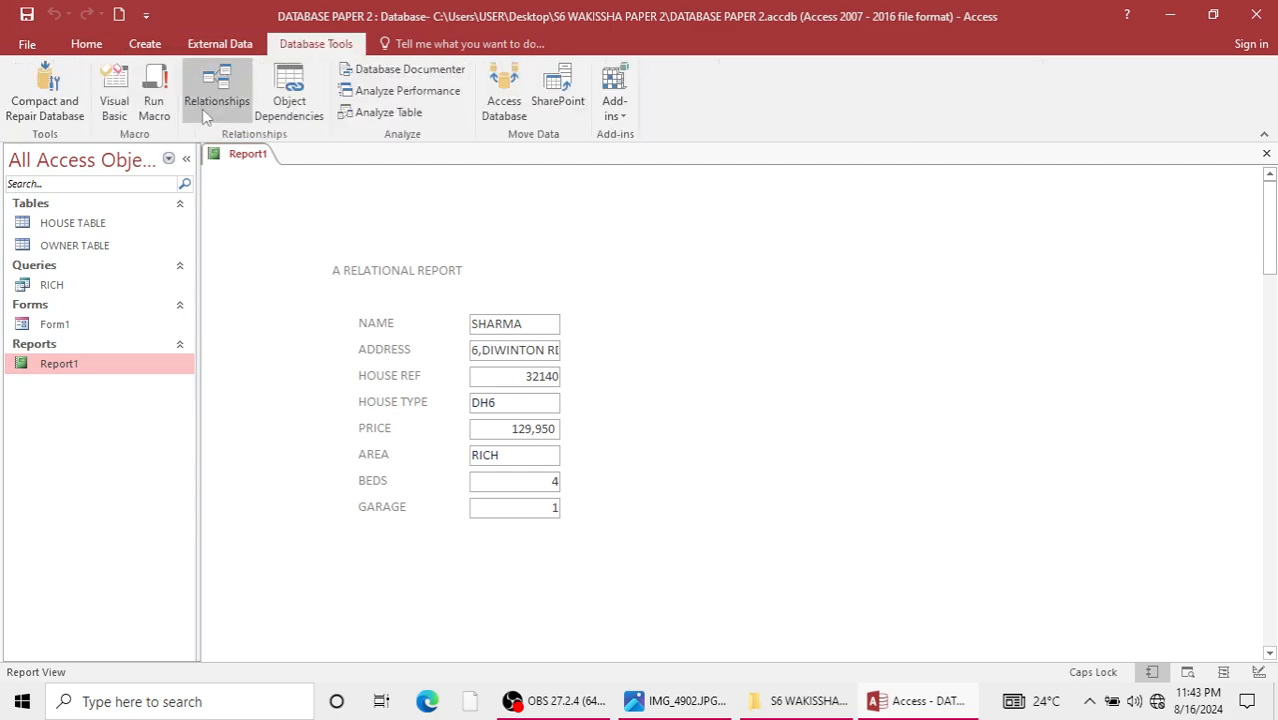
pyautogui.click(216, 95)
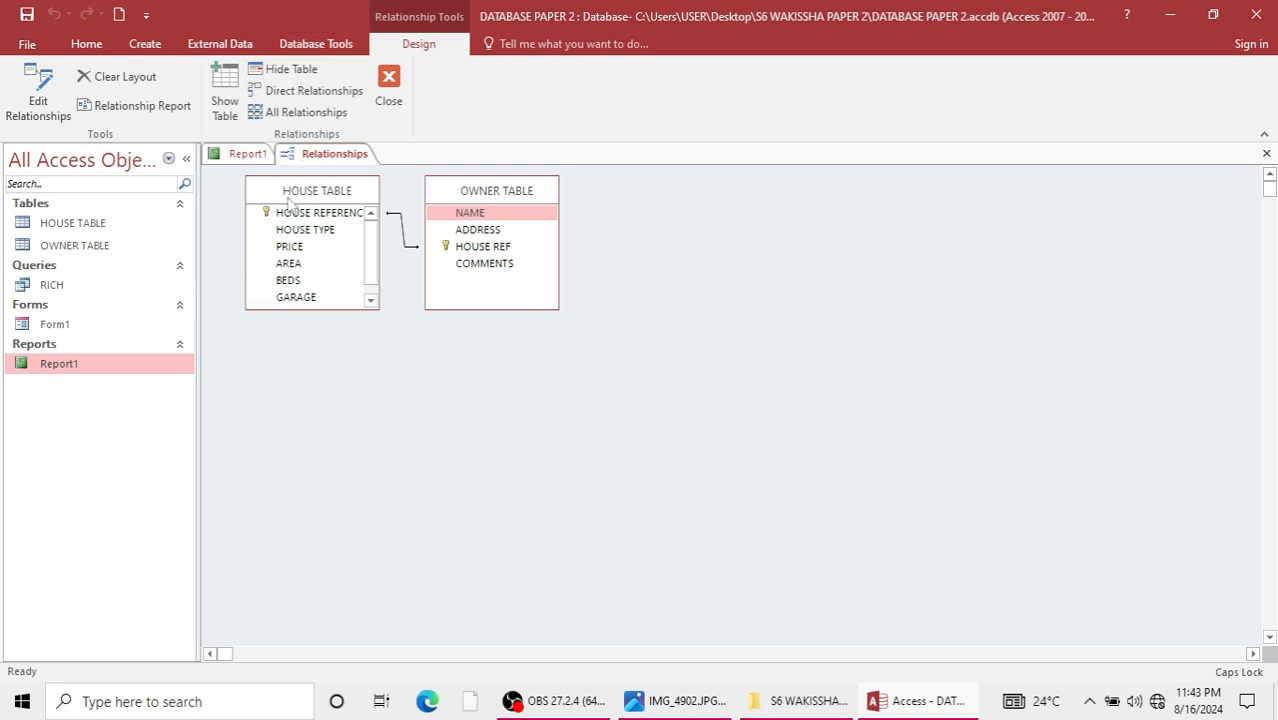
pyautogui.moveTo(288, 200); pyautogui.dragTo(266, 210)
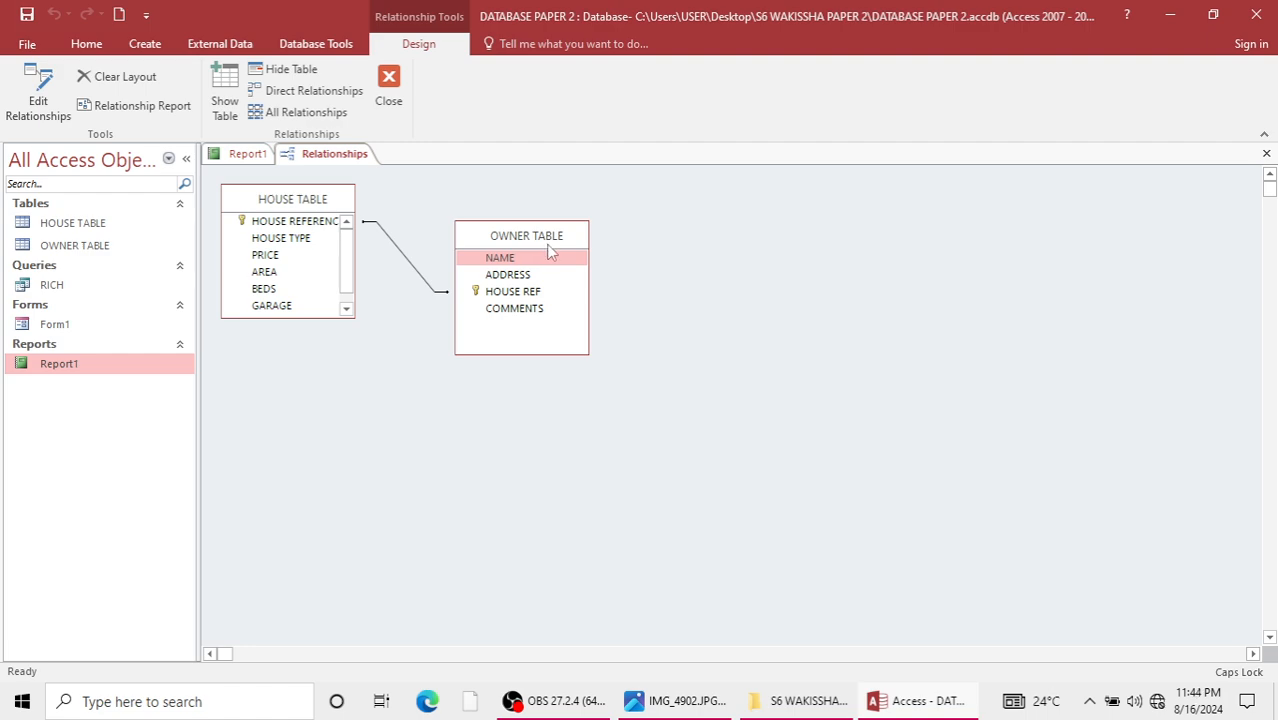
# Switch to the exam paper image IMG_4902.JPG and review the database task's questions.
pyautogui.click(701, 702)
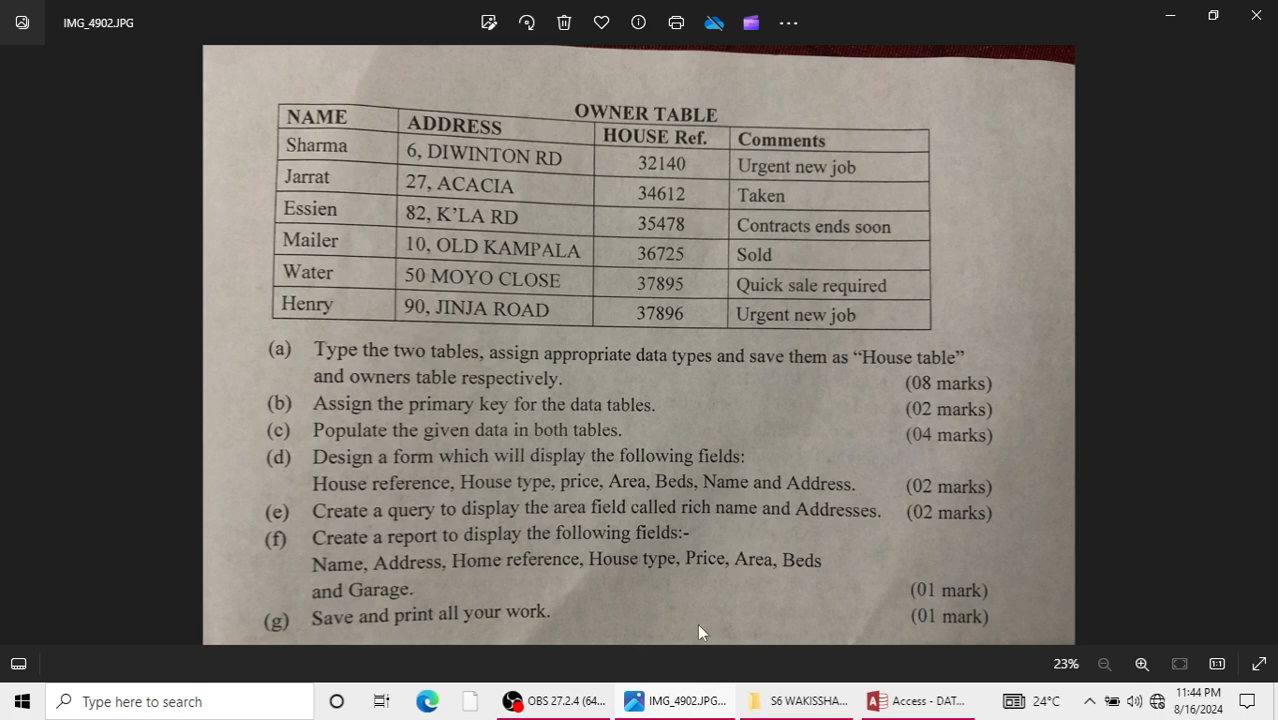
# Switch back to Access, open HOUSE TABLE, send it directly to the default printer and dismiss the printing progress window.
pyautogui.click(1172, 15)
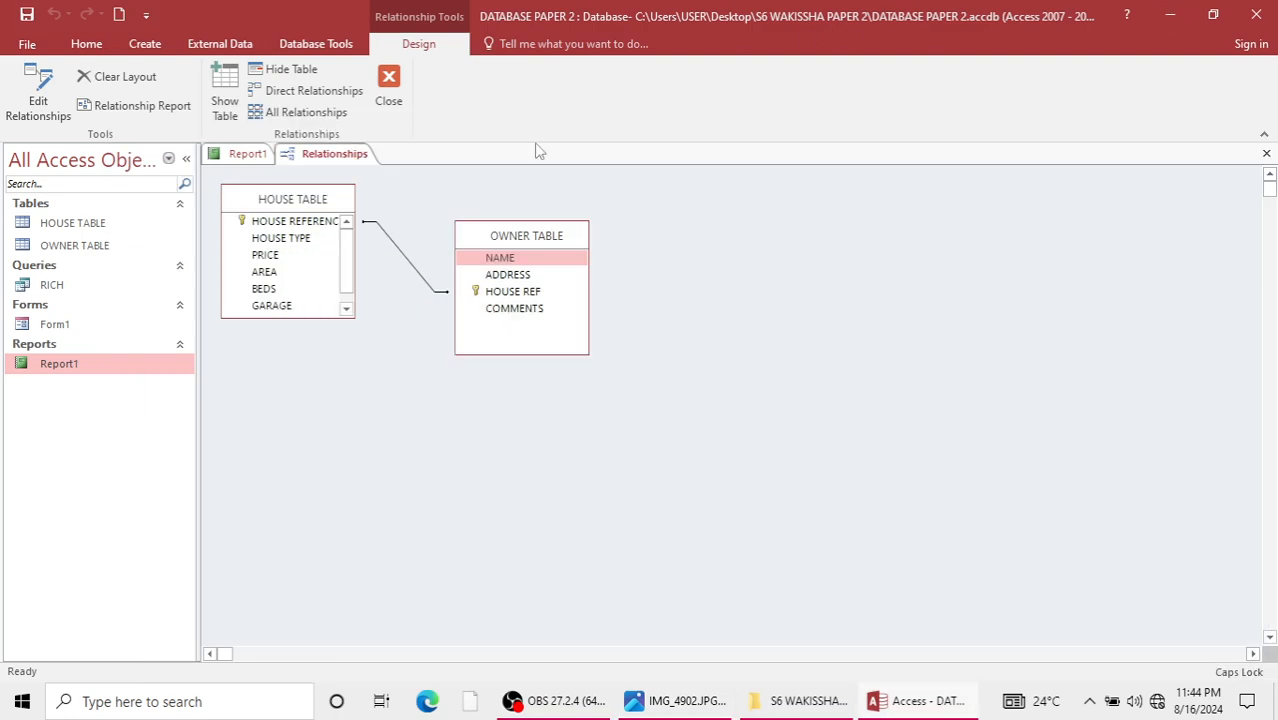
pyautogui.doubleClick(100, 226)
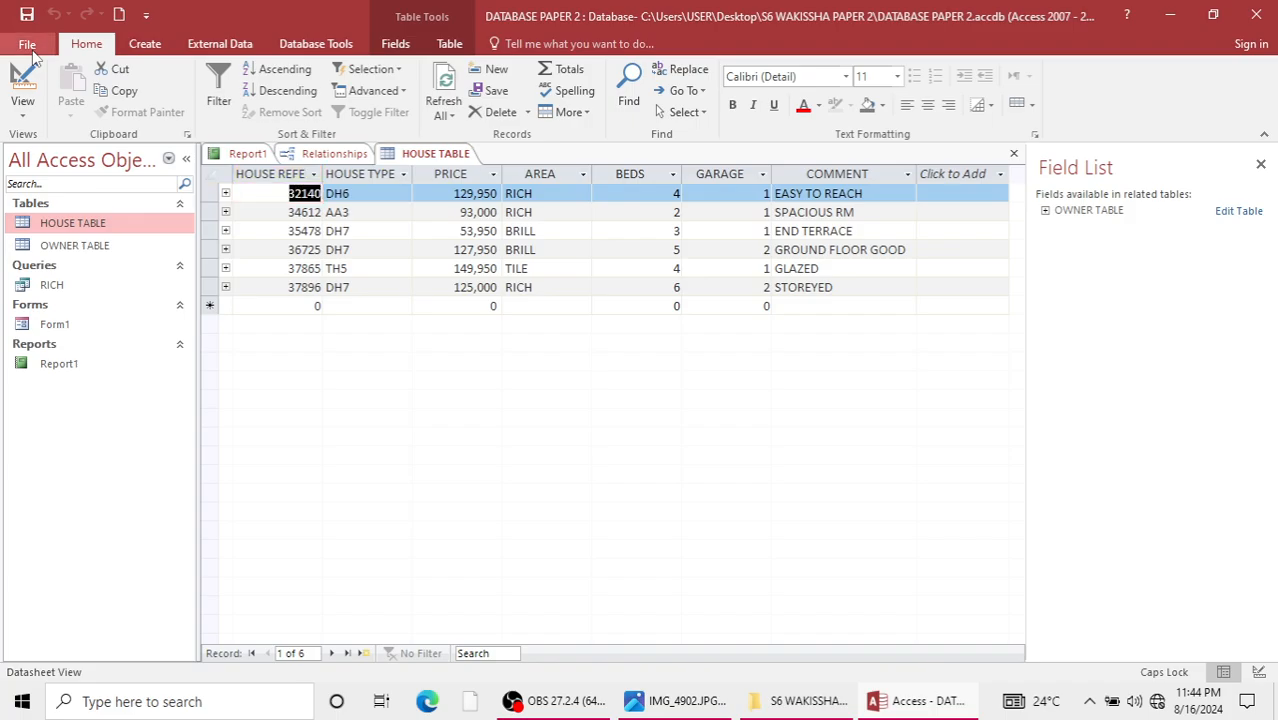
pyautogui.click(27, 45)
pyautogui.click(49, 272)
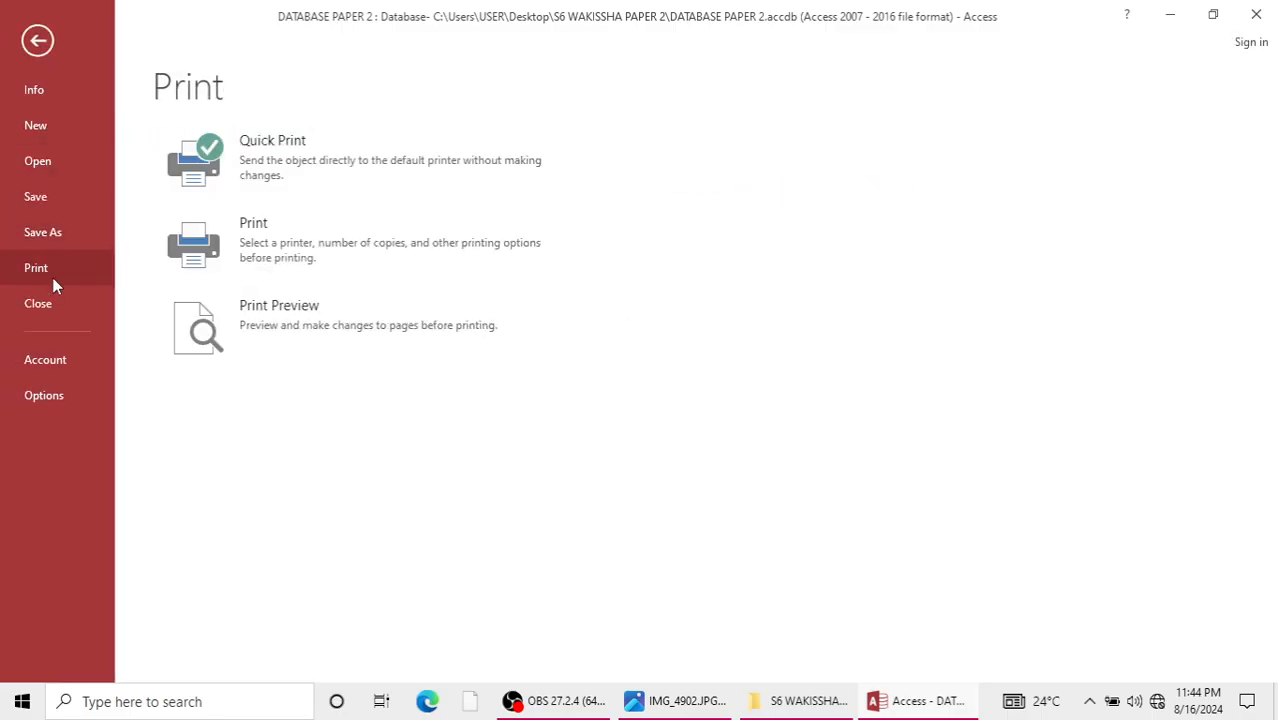
pyautogui.click(298, 165)
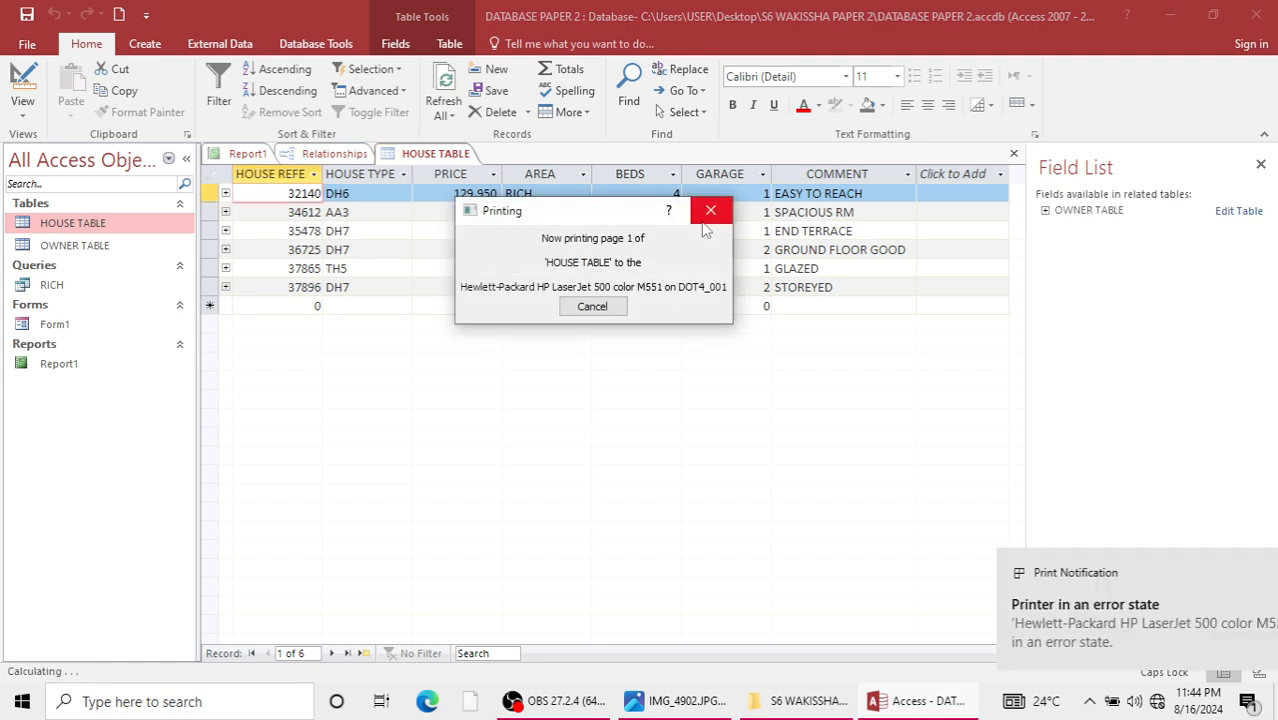
pyautogui.click(711, 210)
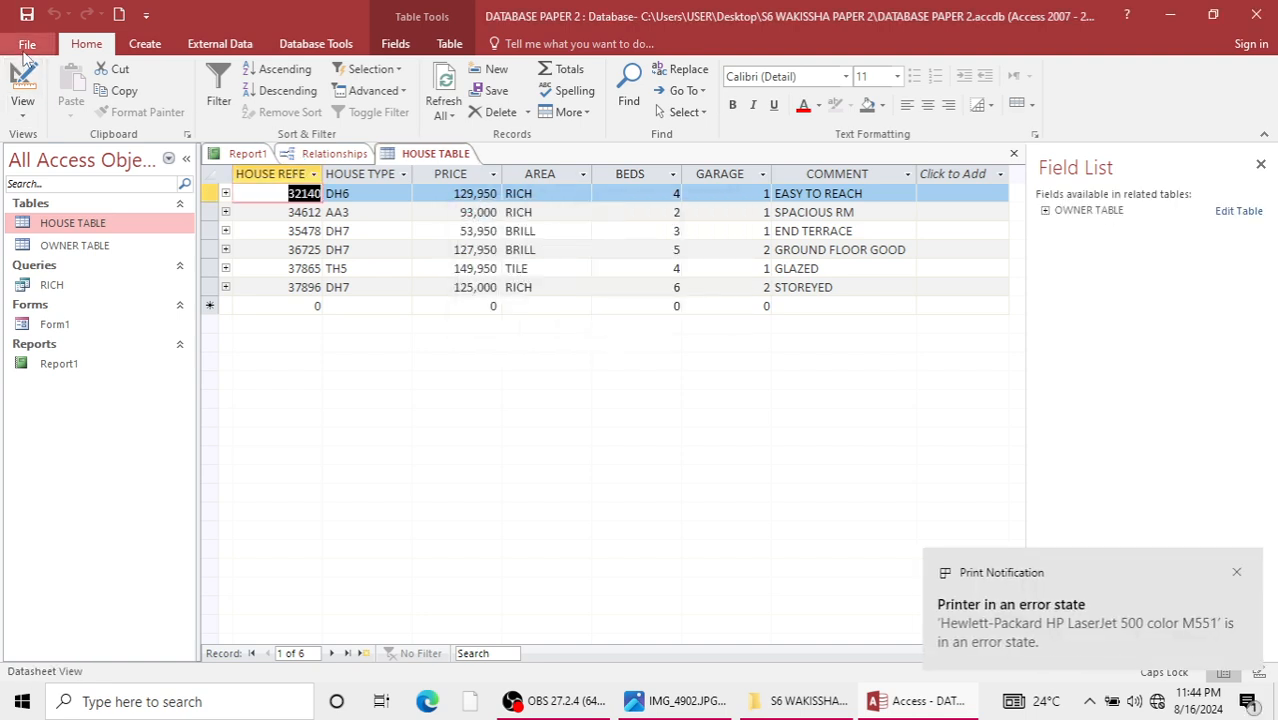
# Try Landscape orientation in the printer properties for HOUSE TABLE, and close the print settings without printing.
pyautogui.hotkey('ctrl', 'p')
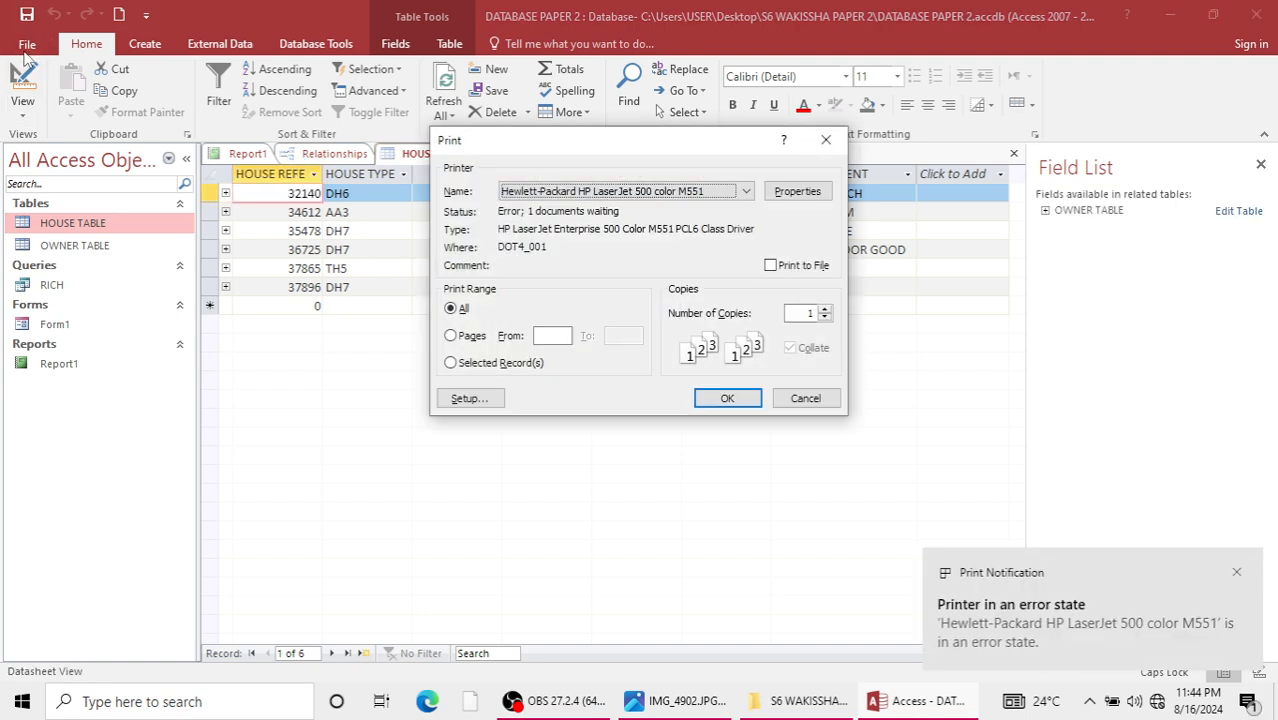
pyautogui.click(790, 192)
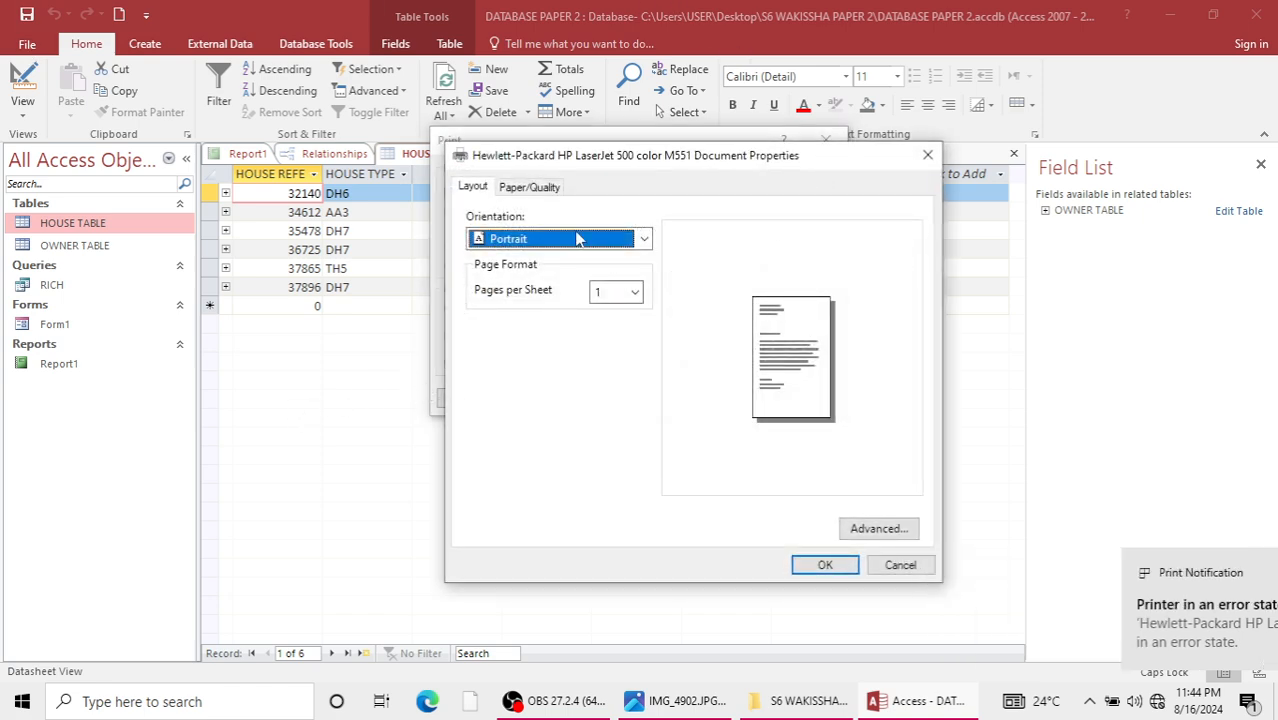
pyautogui.click(644, 241)
pyautogui.click(610, 277)
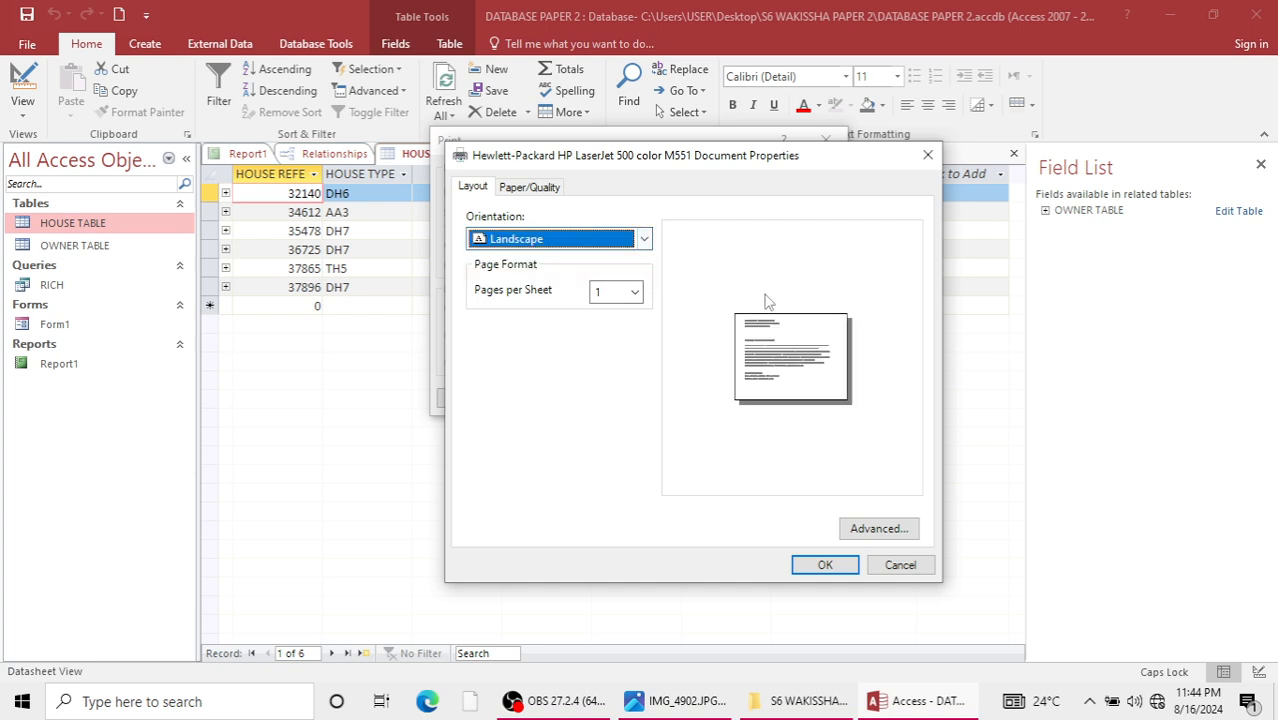
pyautogui.click(822, 566)
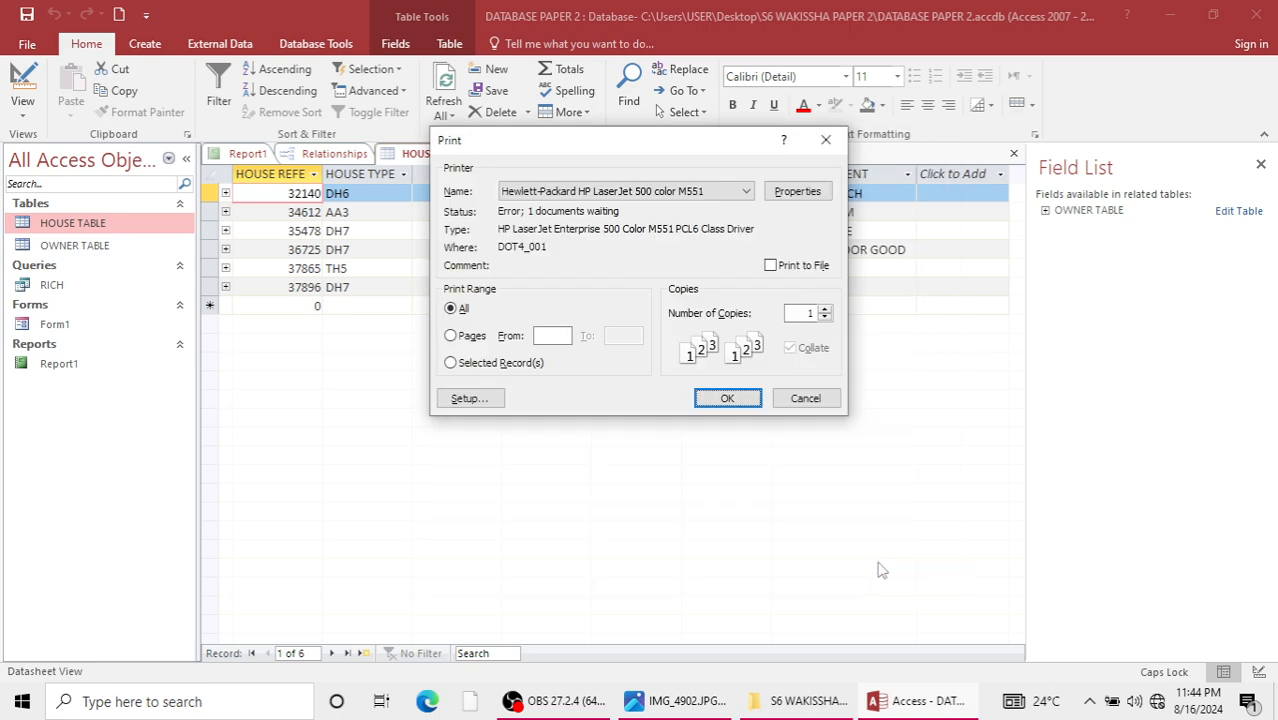
pyautogui.click(825, 140)
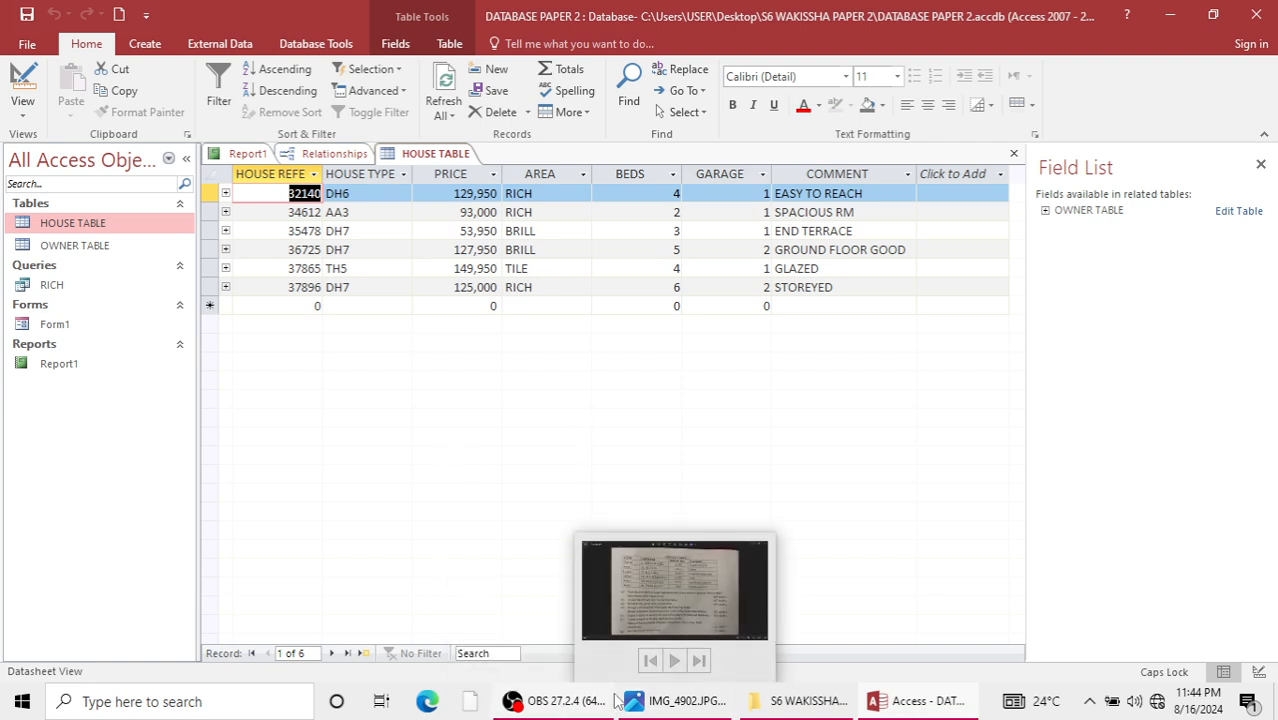
pyautogui.moveTo(560, 684)
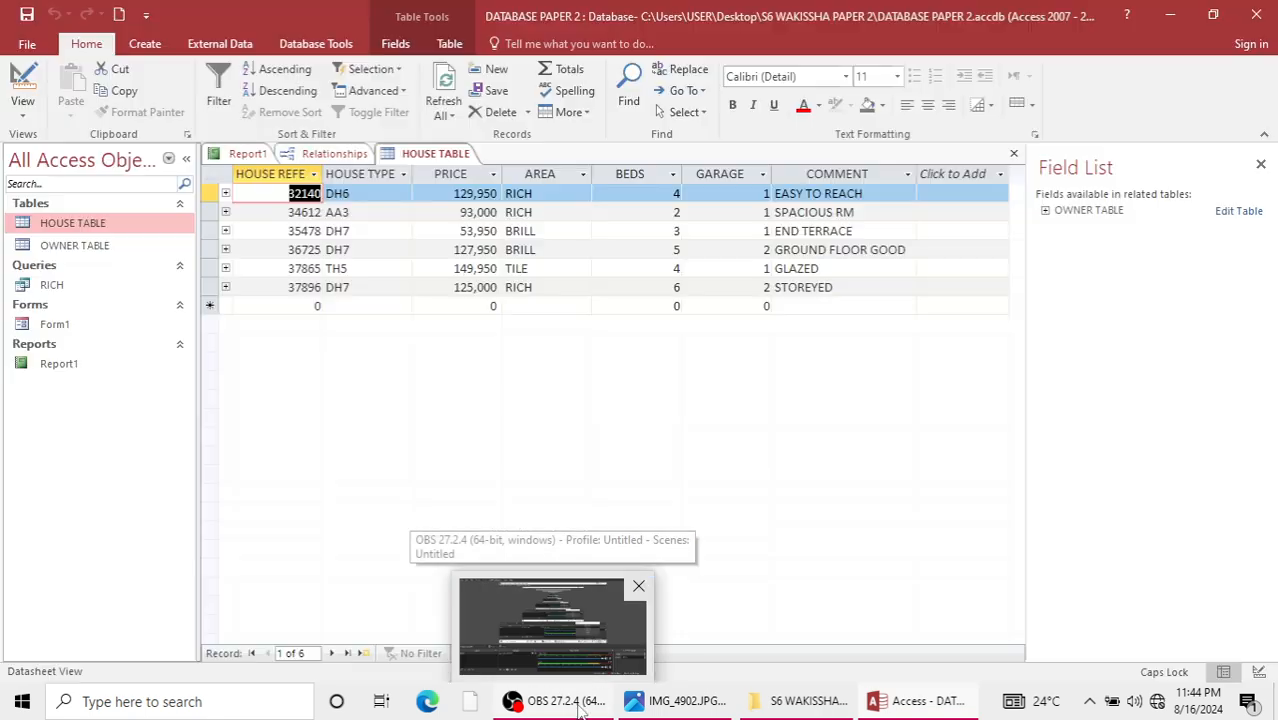
pyautogui.click(579, 706)
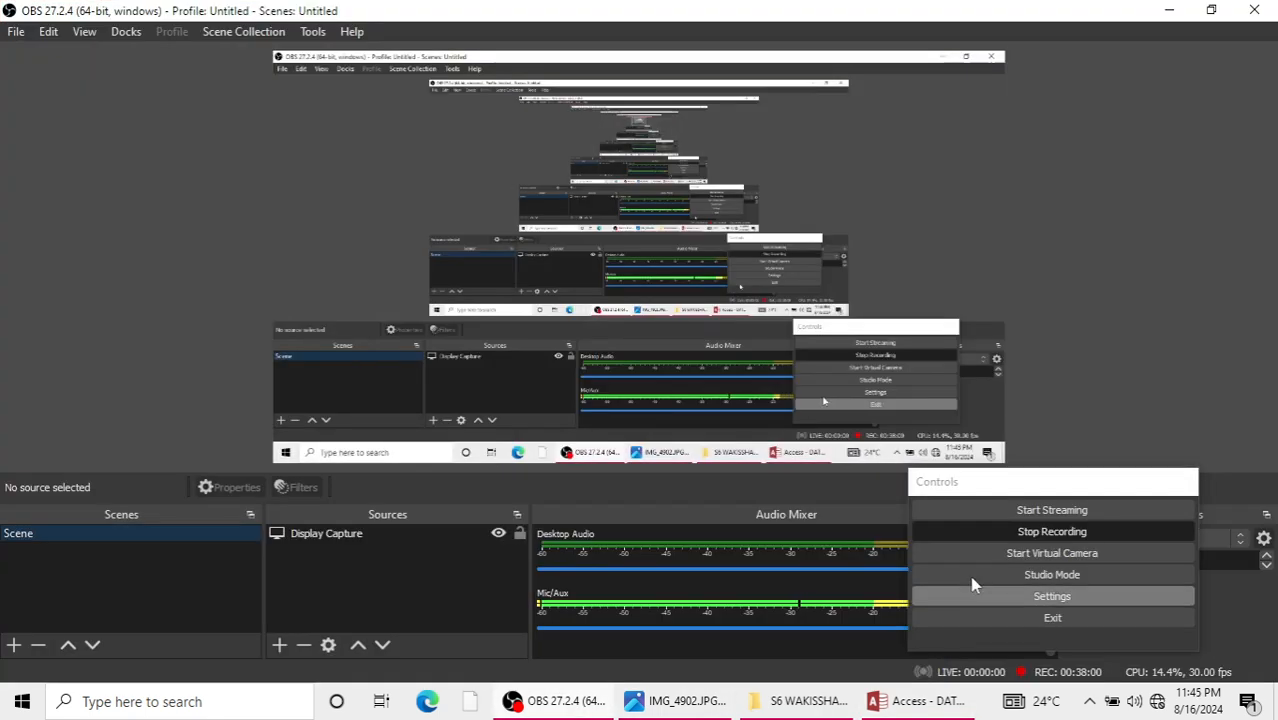